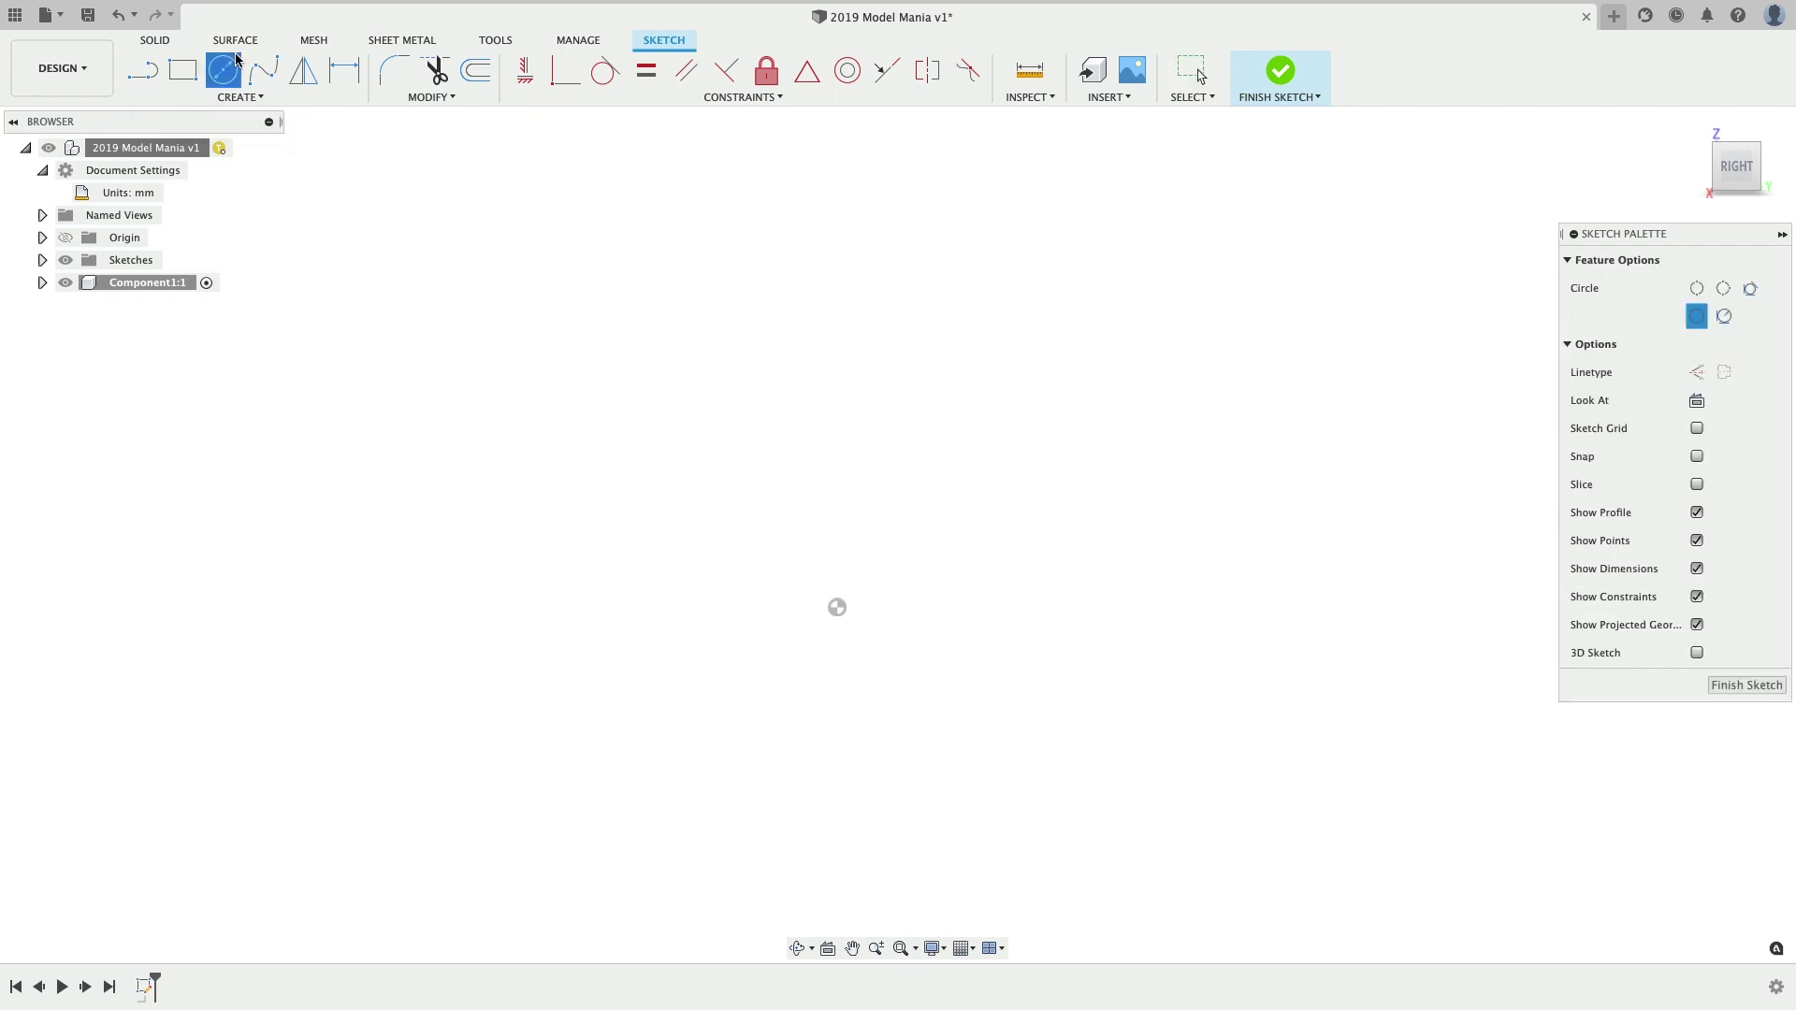
- Sketch three concentric circles centred on the origin, with the middle one about 56 mm in diameter
click(838, 608)
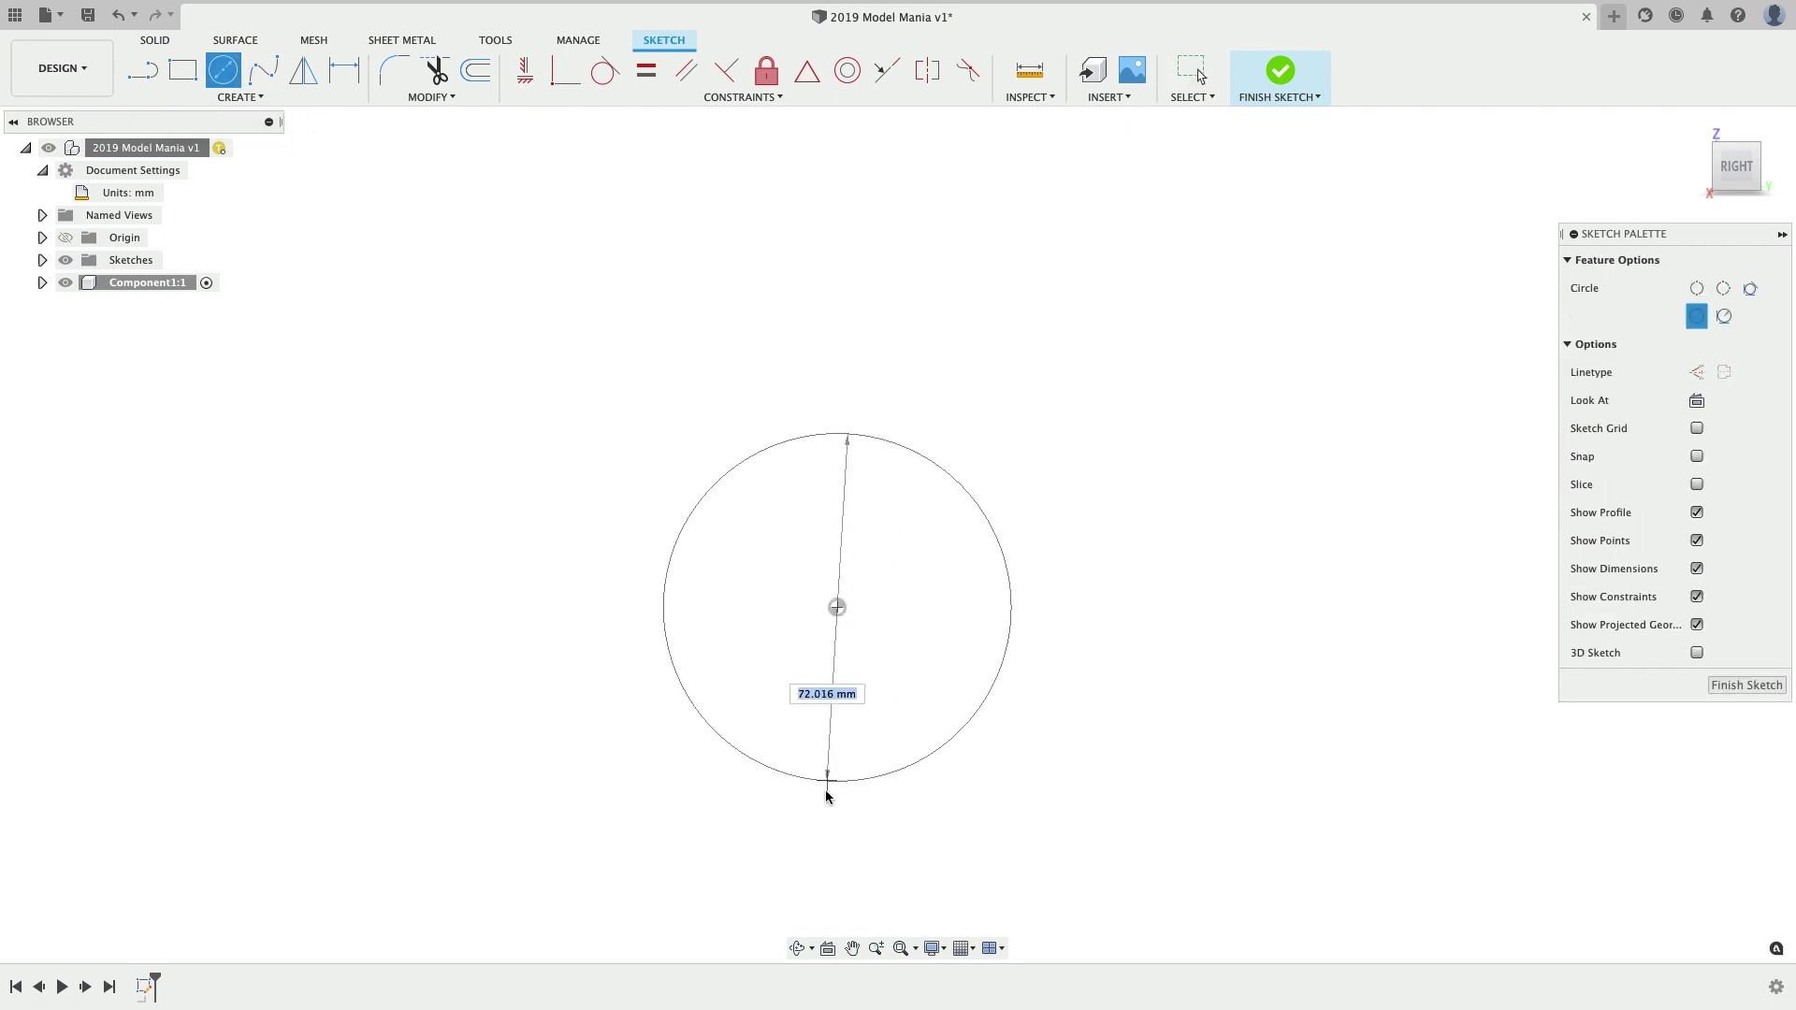
click(830, 794)
click(838, 608)
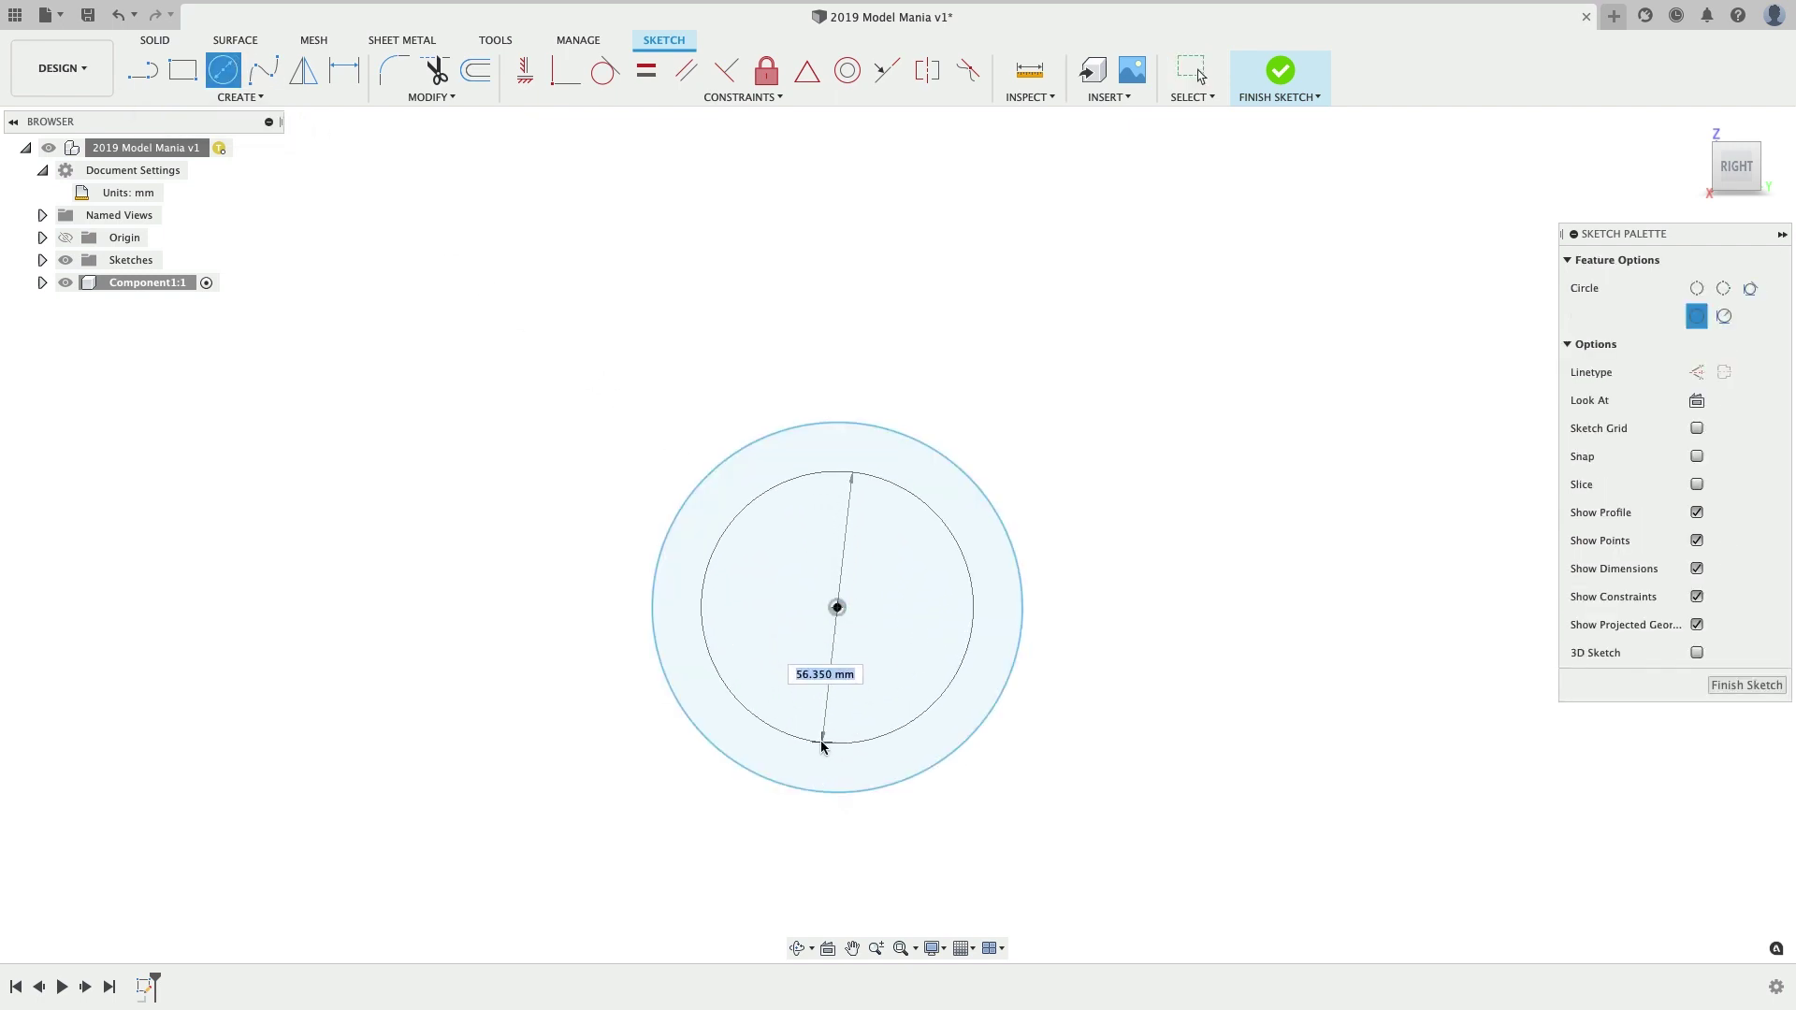
click(828, 743)
click(837, 608)
click(830, 694)
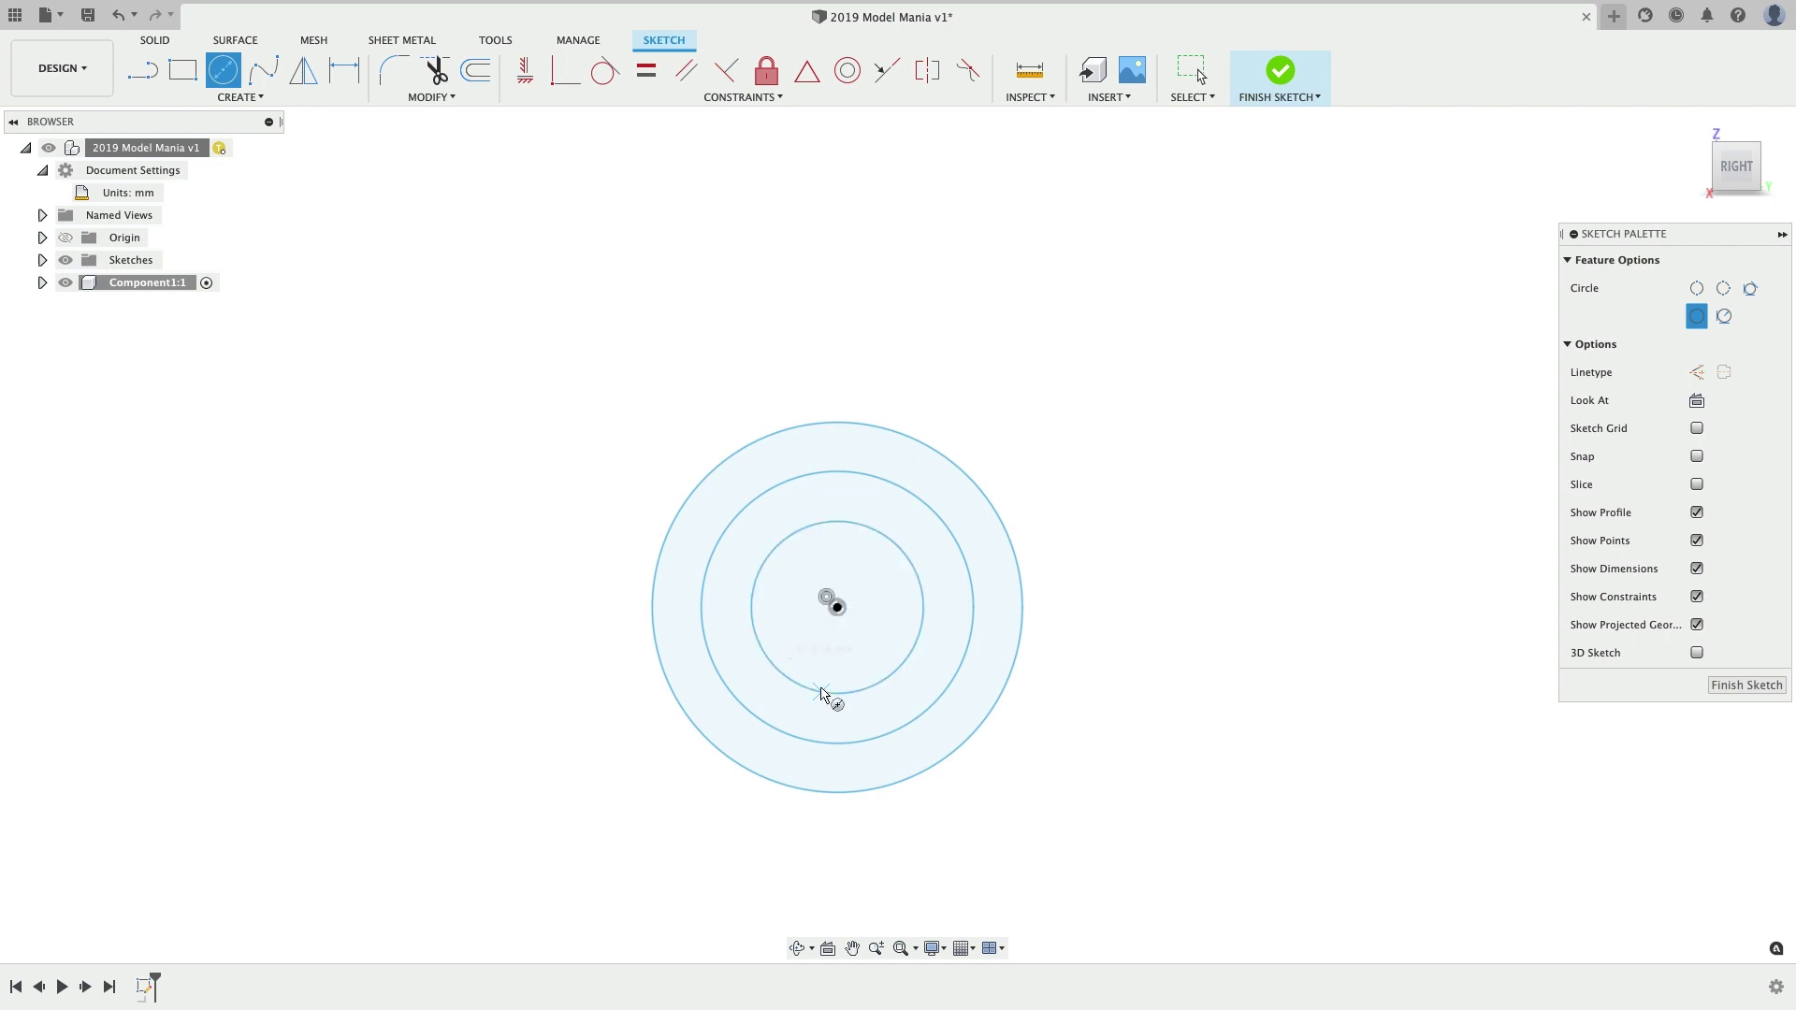
key(Escape)
click(790, 448)
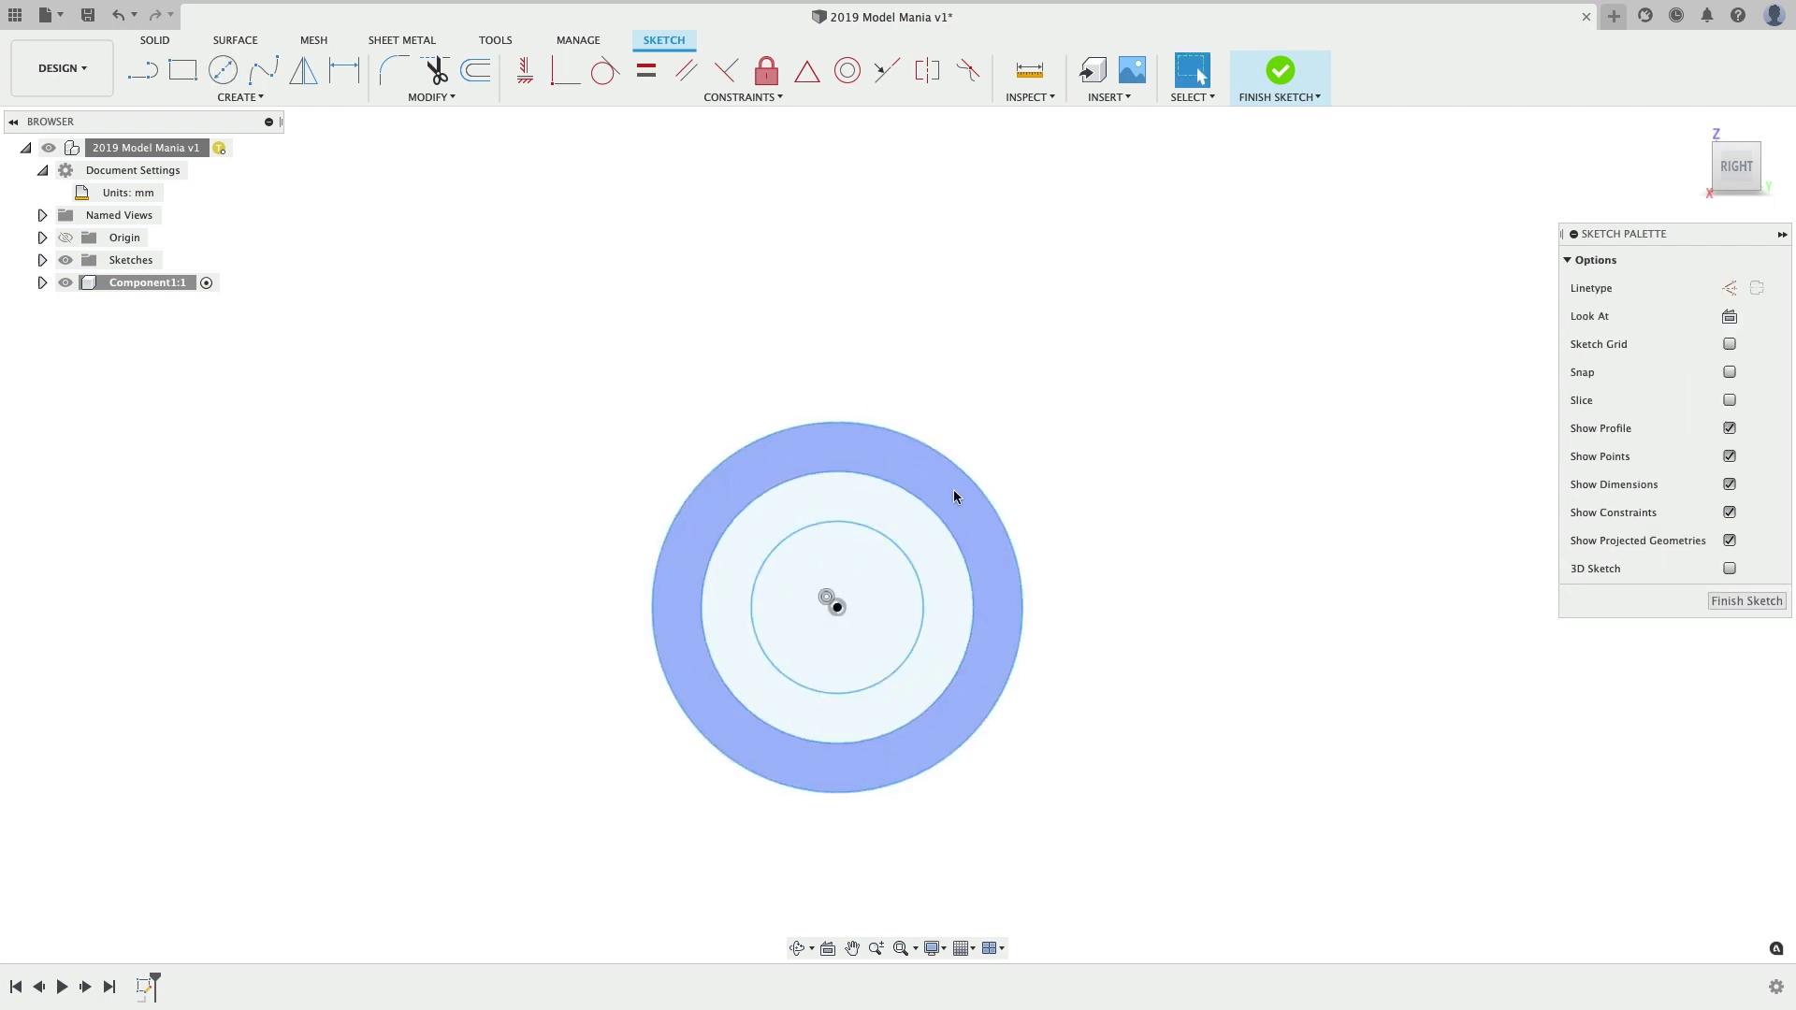
- Sketch a horizontal line about 78 mm long from the circles' centre past the outer circle and make it construction geometry
click(140, 71)
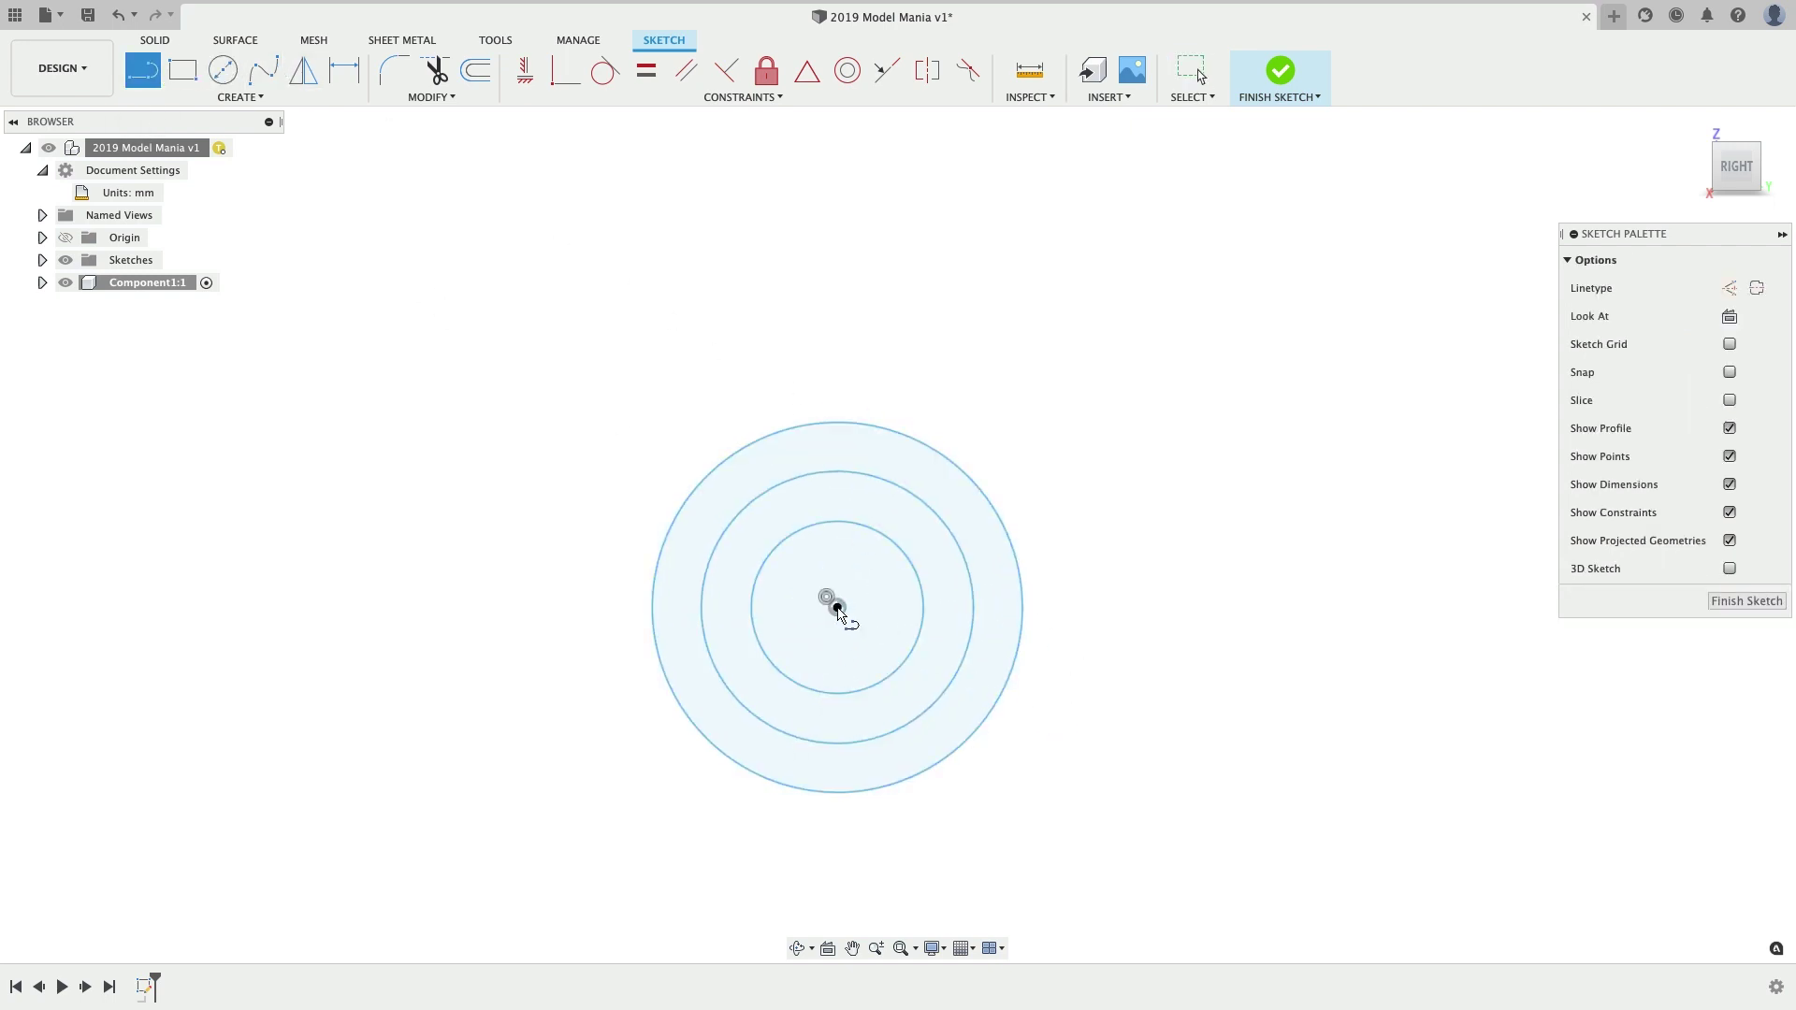
click(837, 608)
click(1215, 607)
key(Escape)
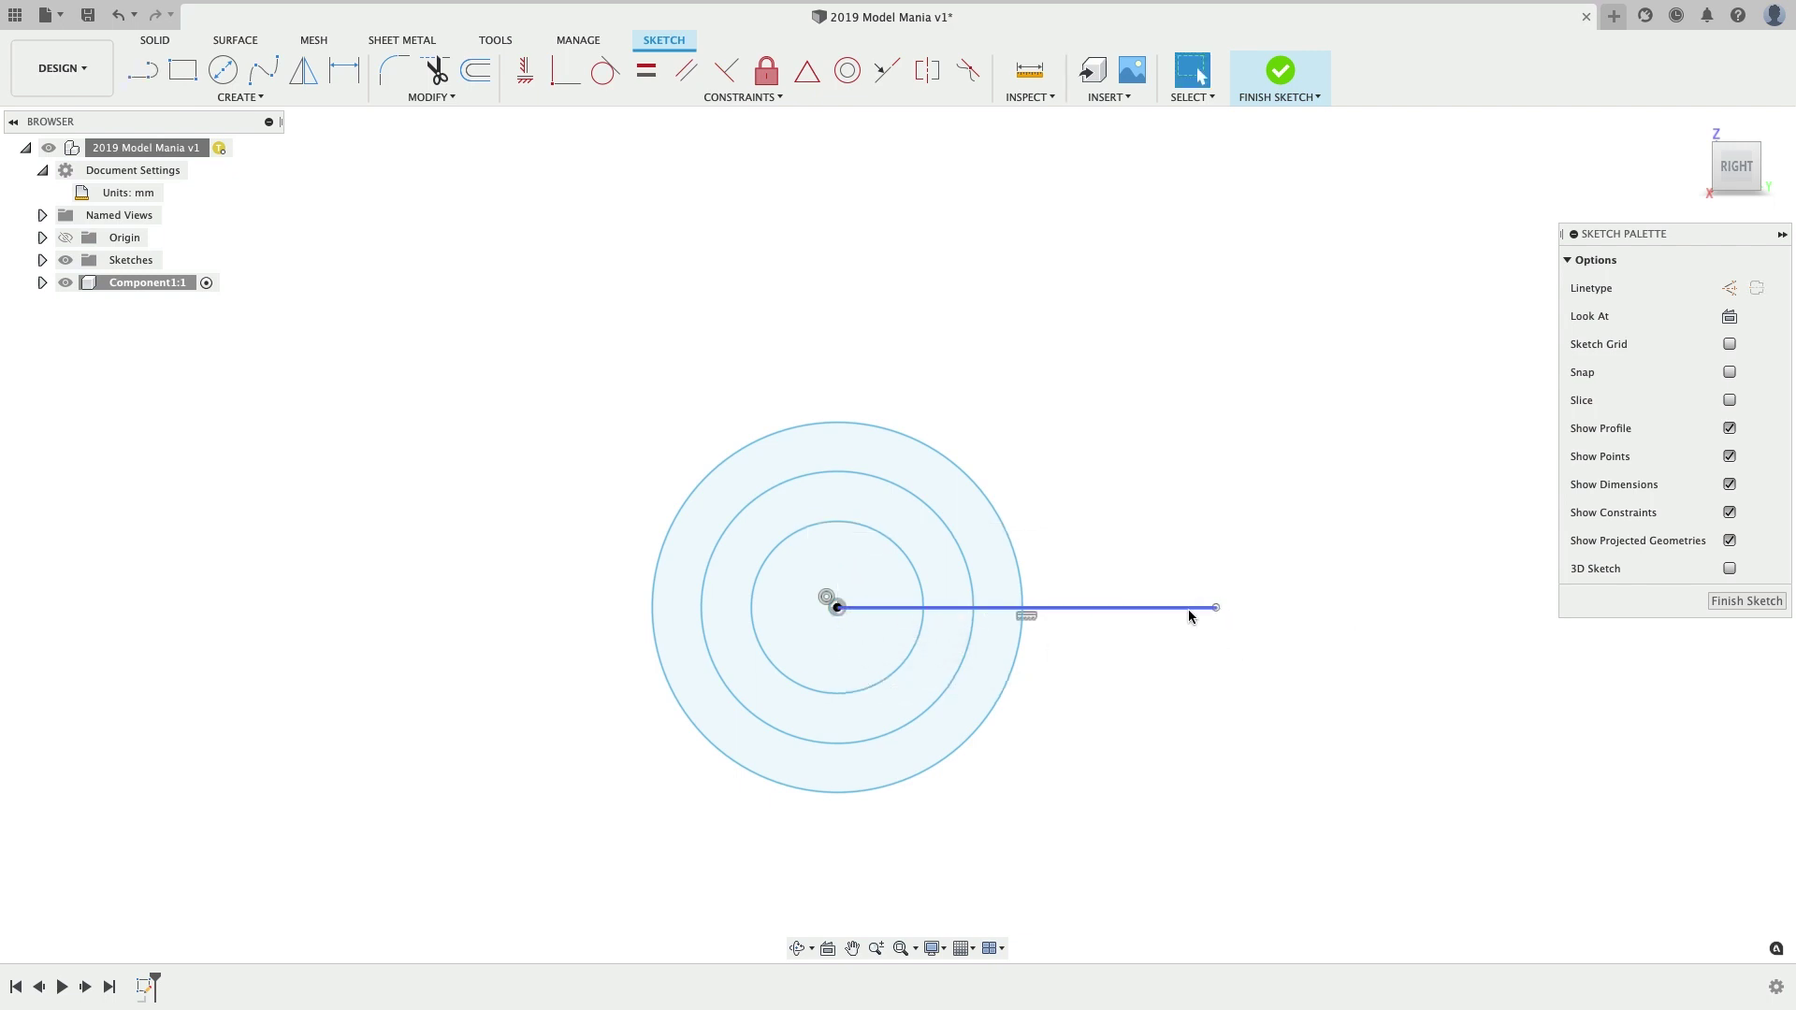
click(1189, 608)
key(x)
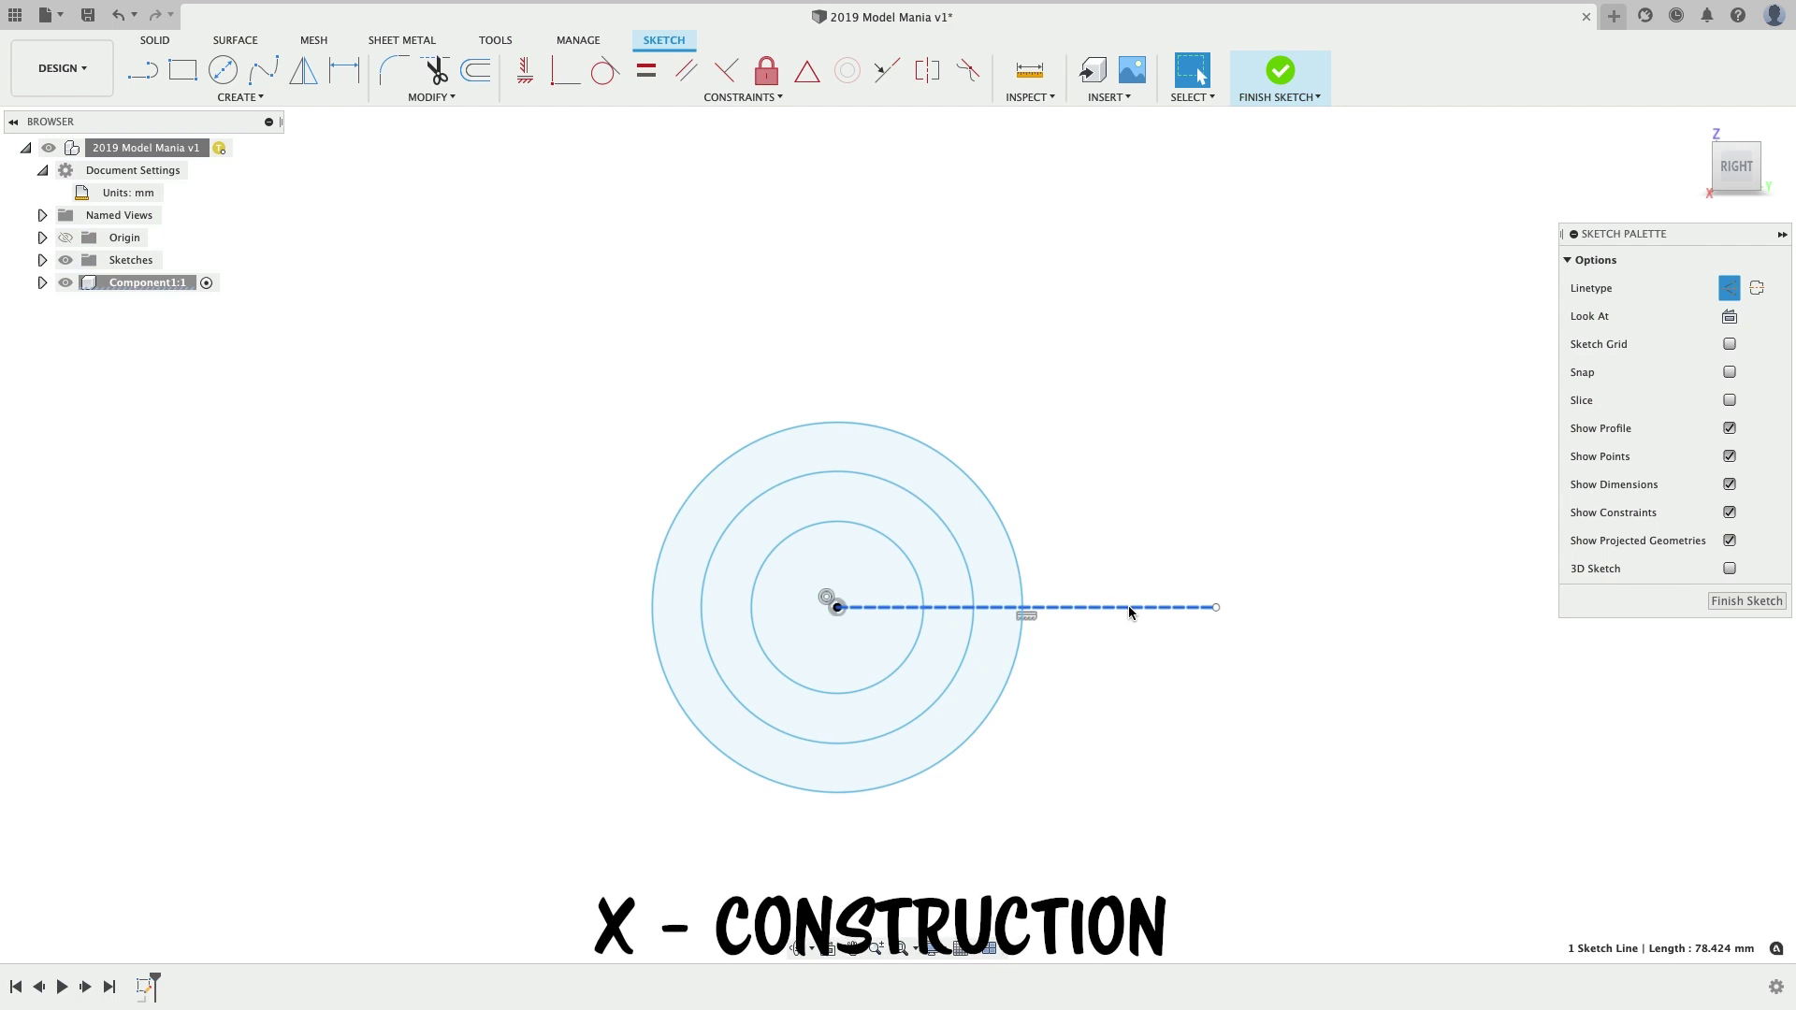
- Dimension the construction line's length as 22 mm, placing the dimension below the circles
key(d)
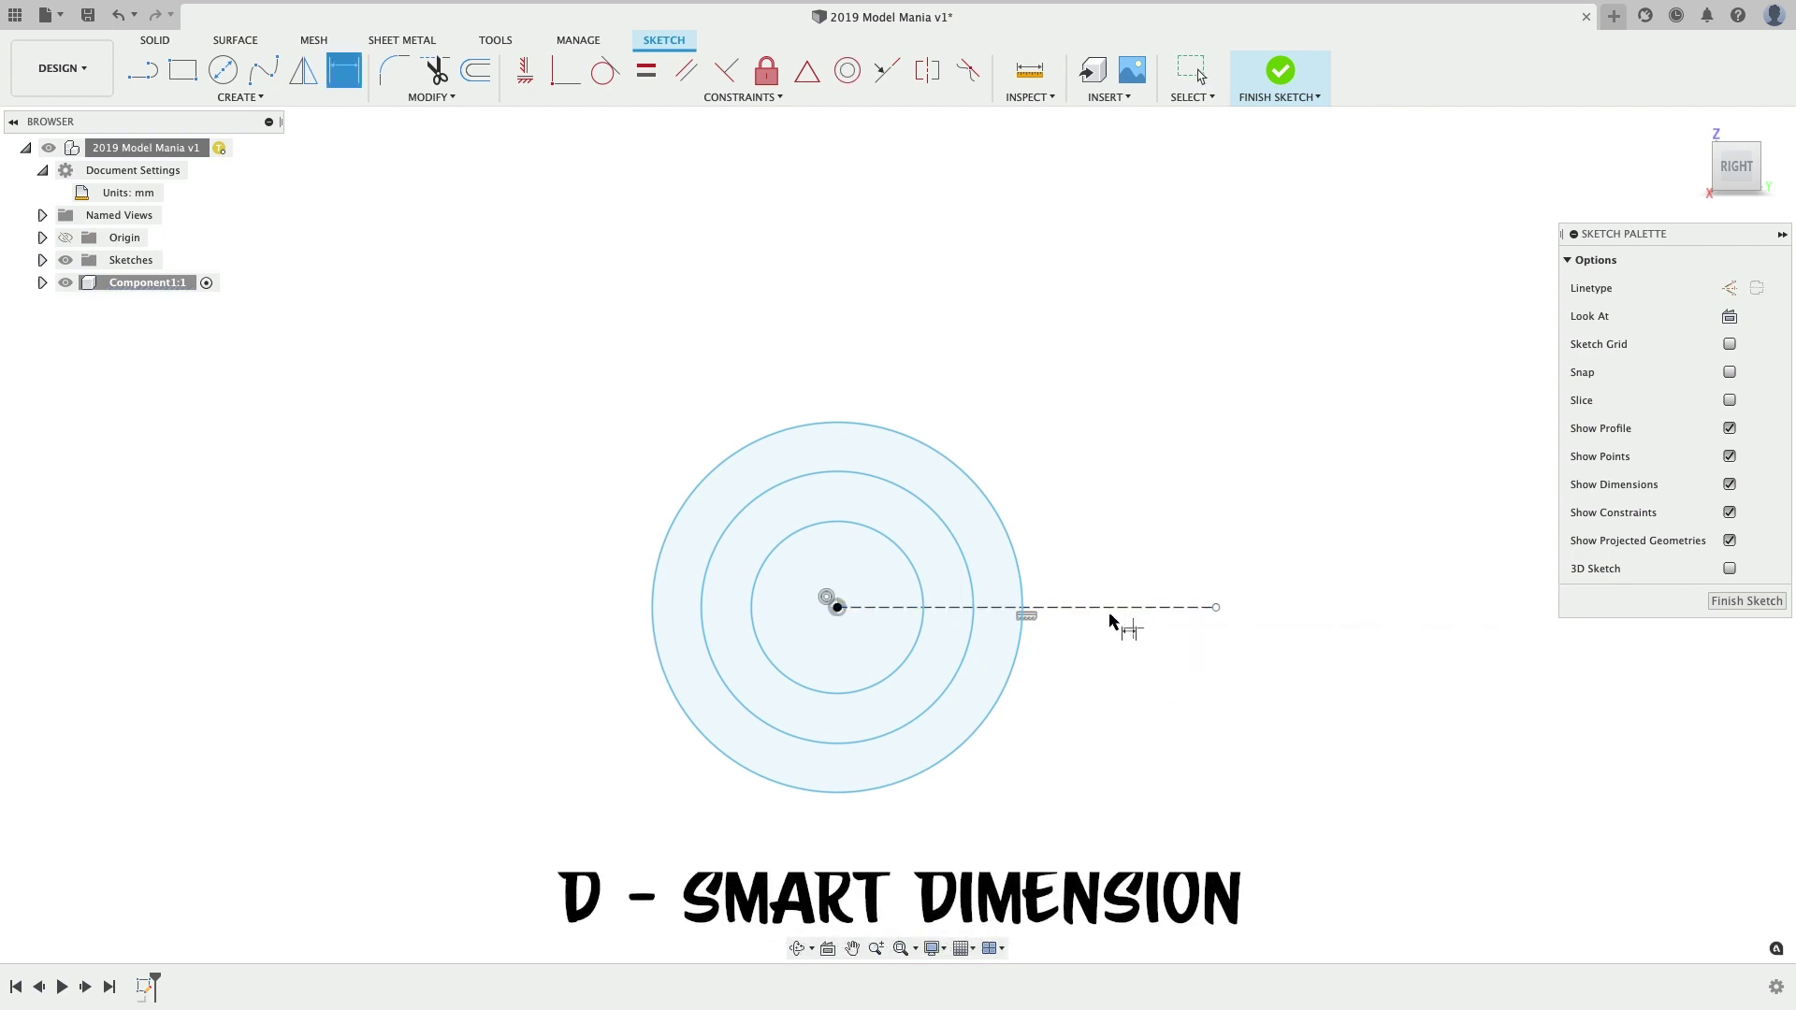
click(1121, 734)
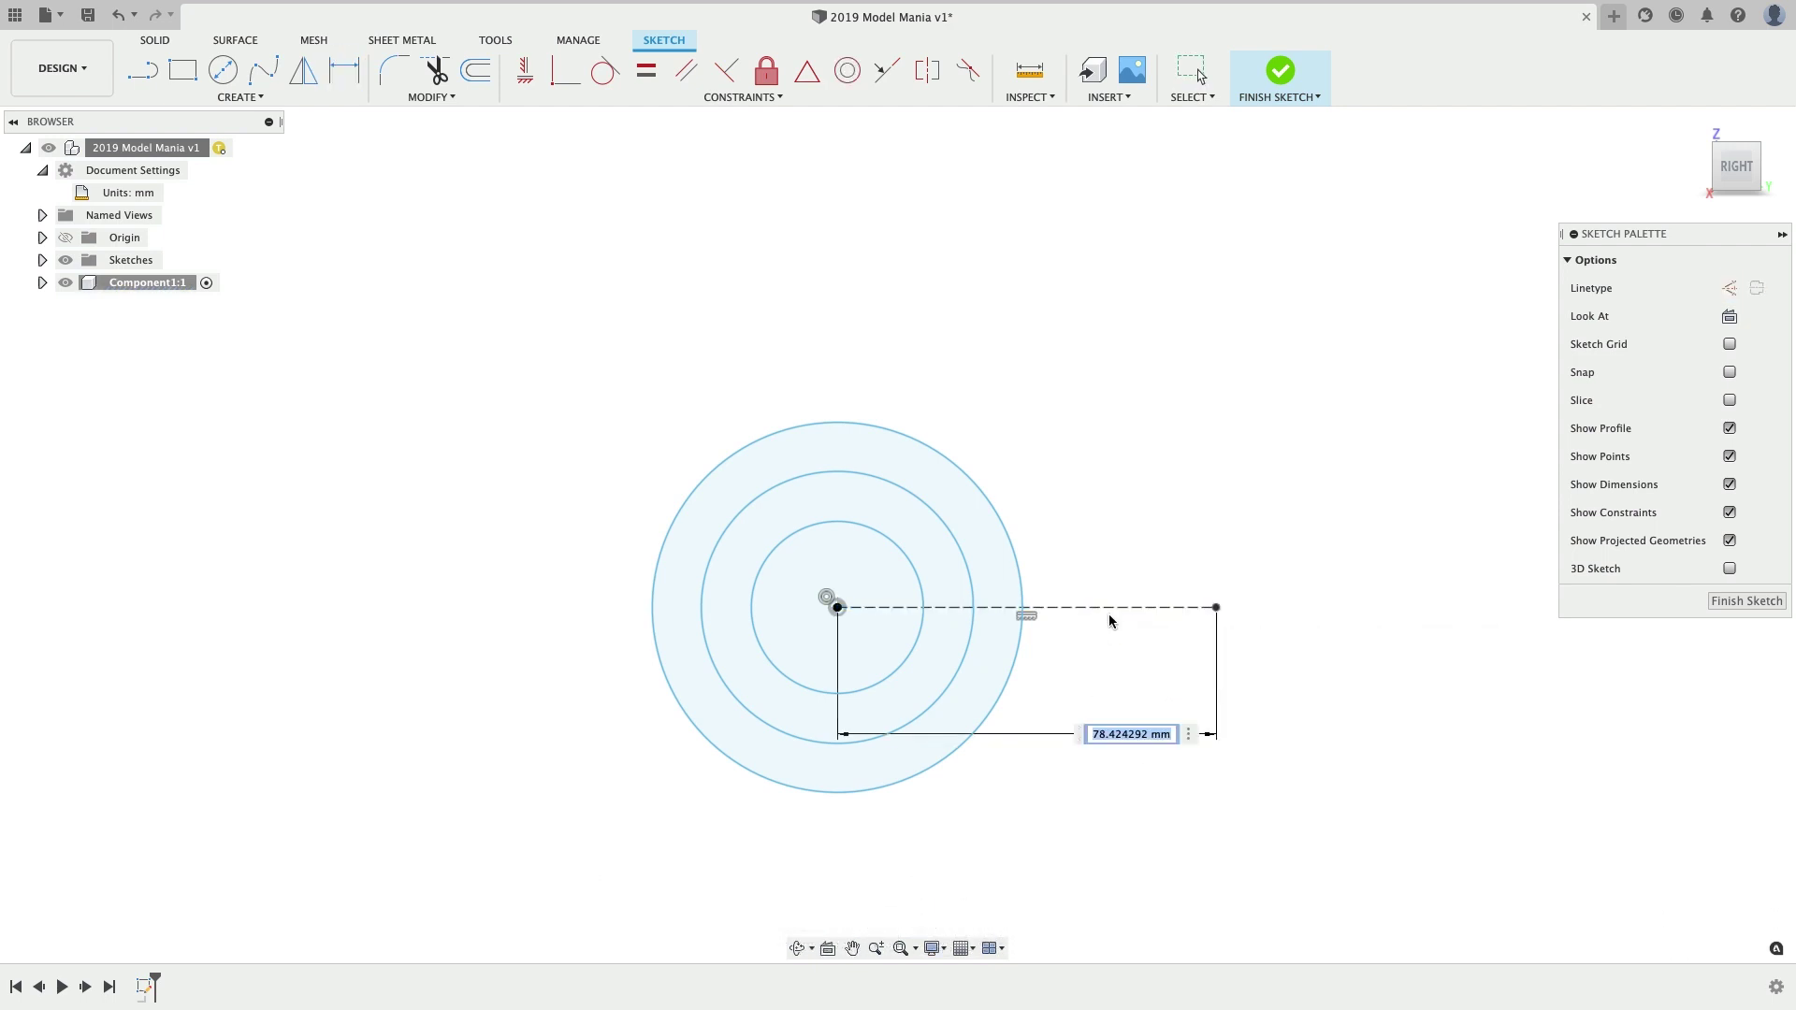
text(22)
key(Return)
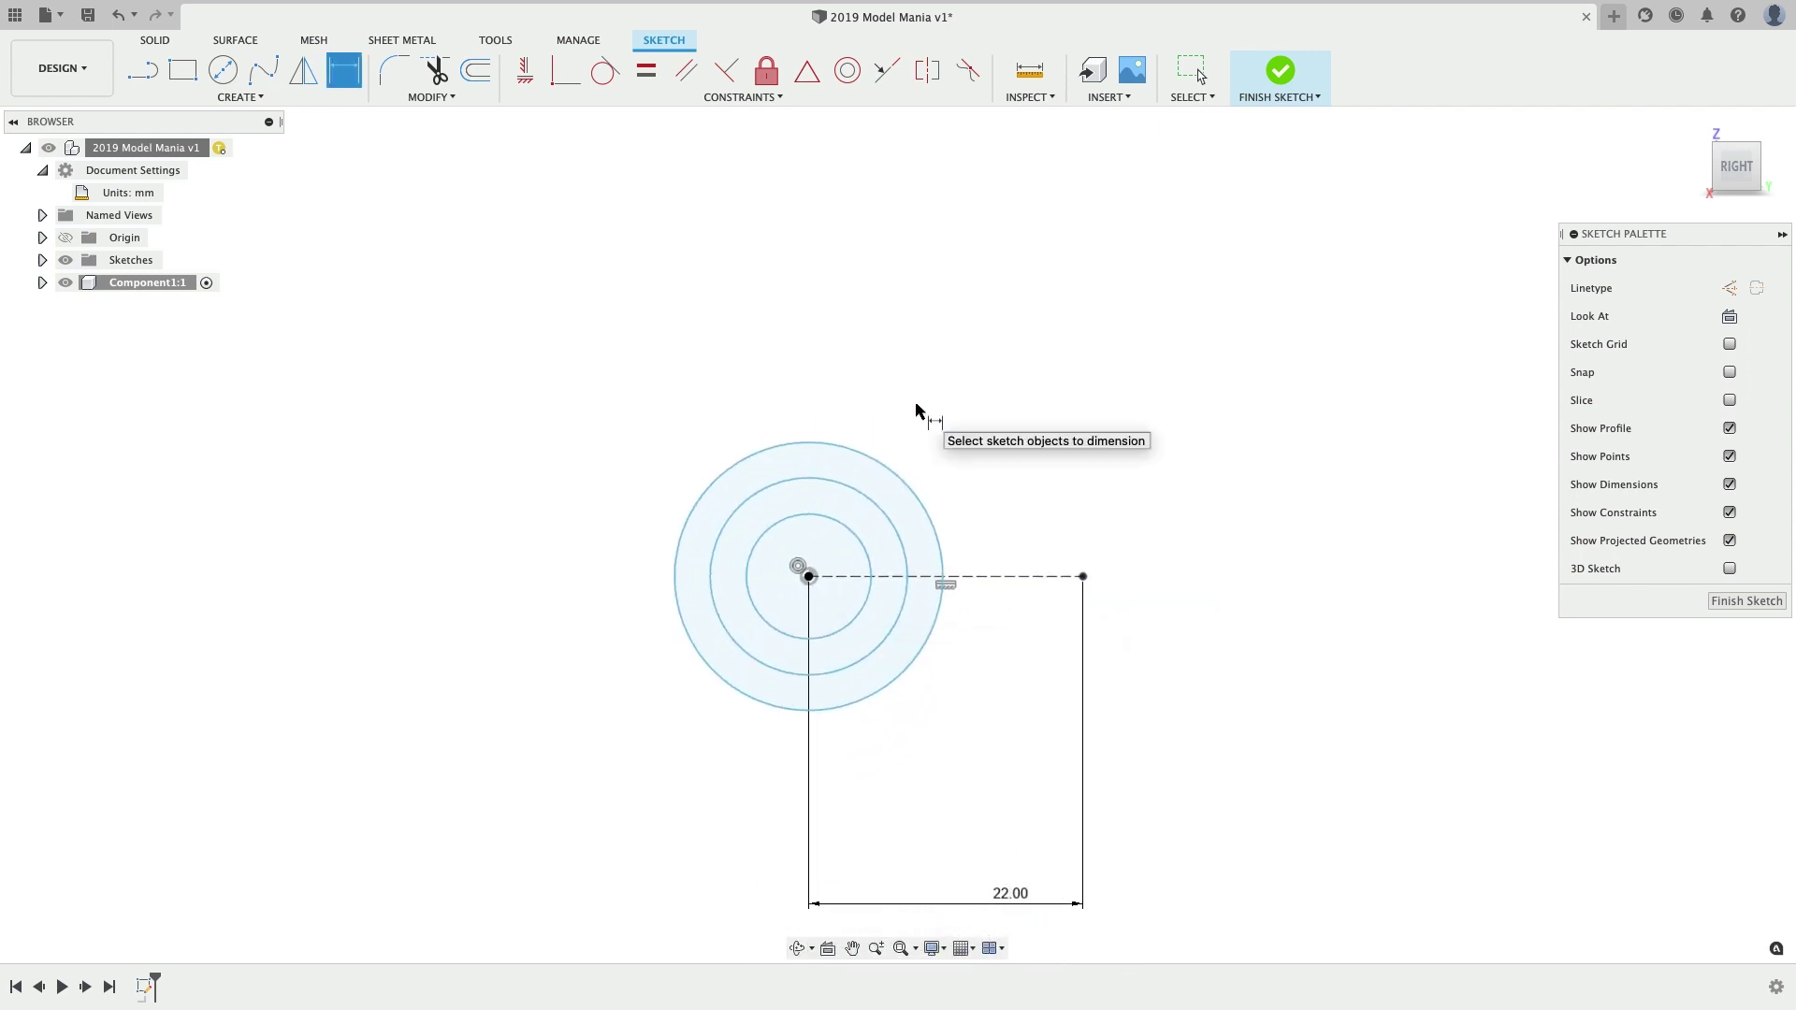
click(1774, 16)
click(1698, 63)
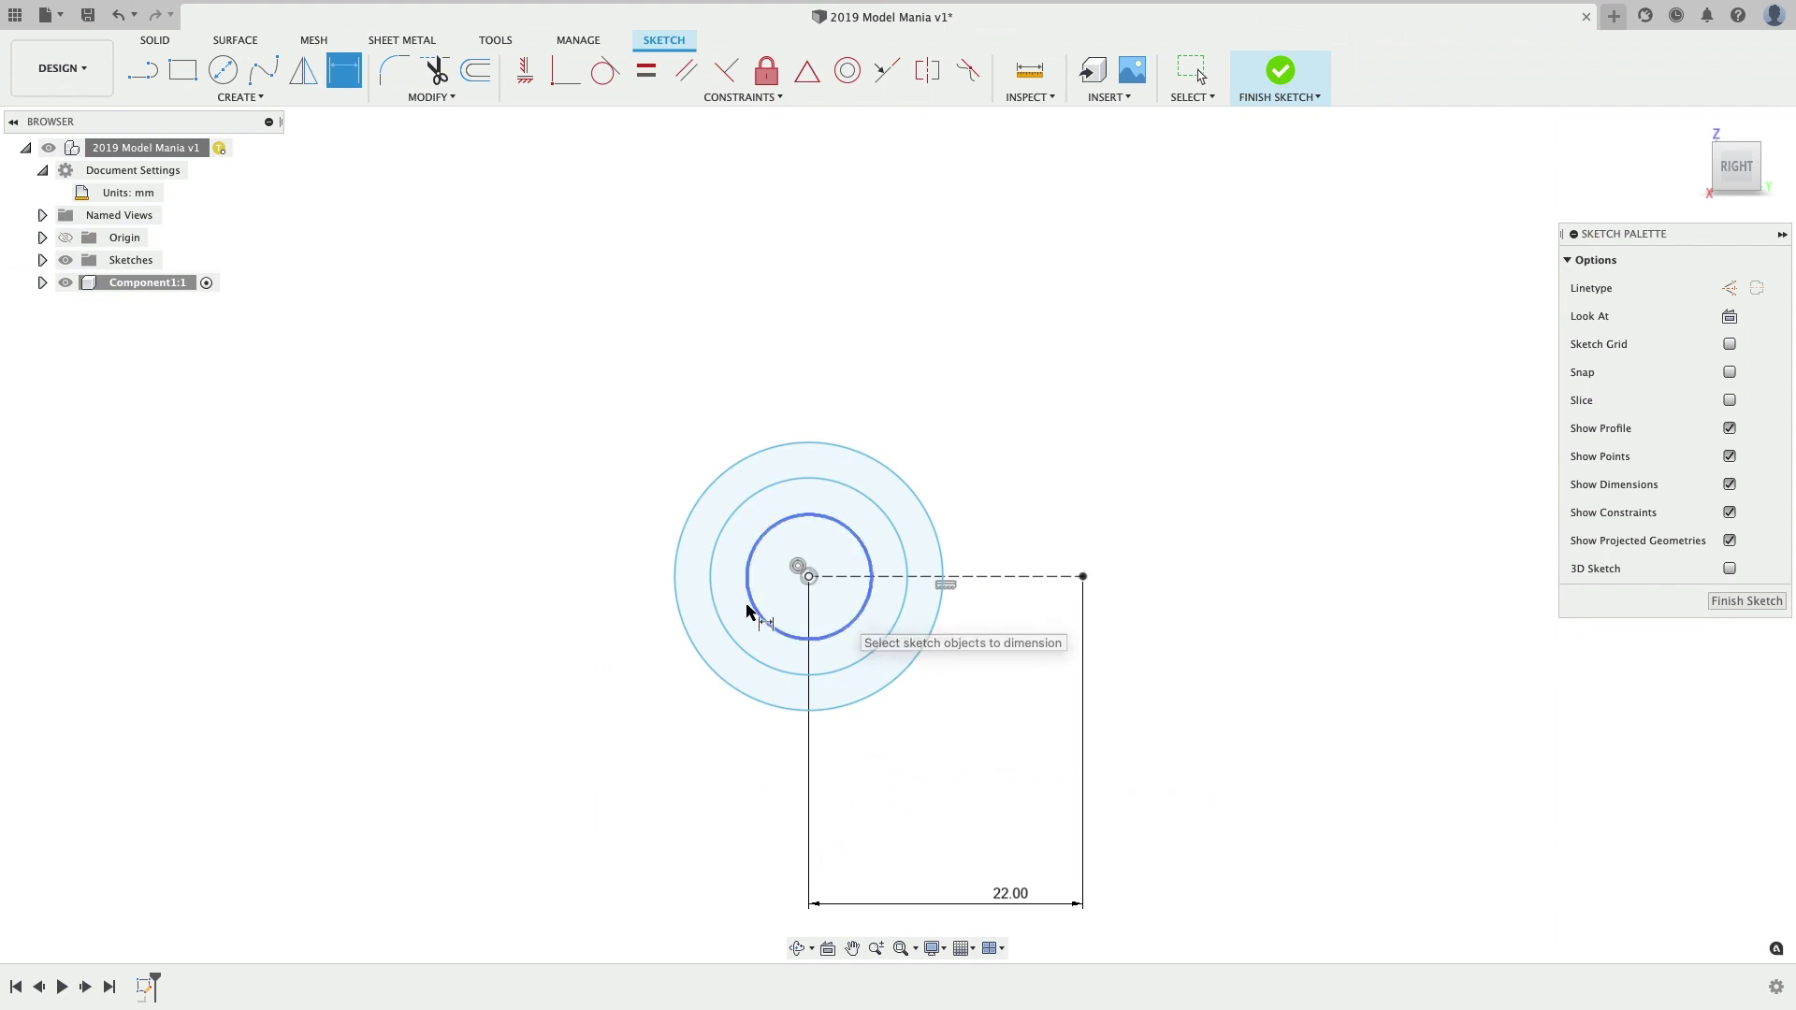
- Dimension the innermost circle's diameter as 10 mm
scroll(739, 612, down, 2)
scroll(746, 612, up, 3)
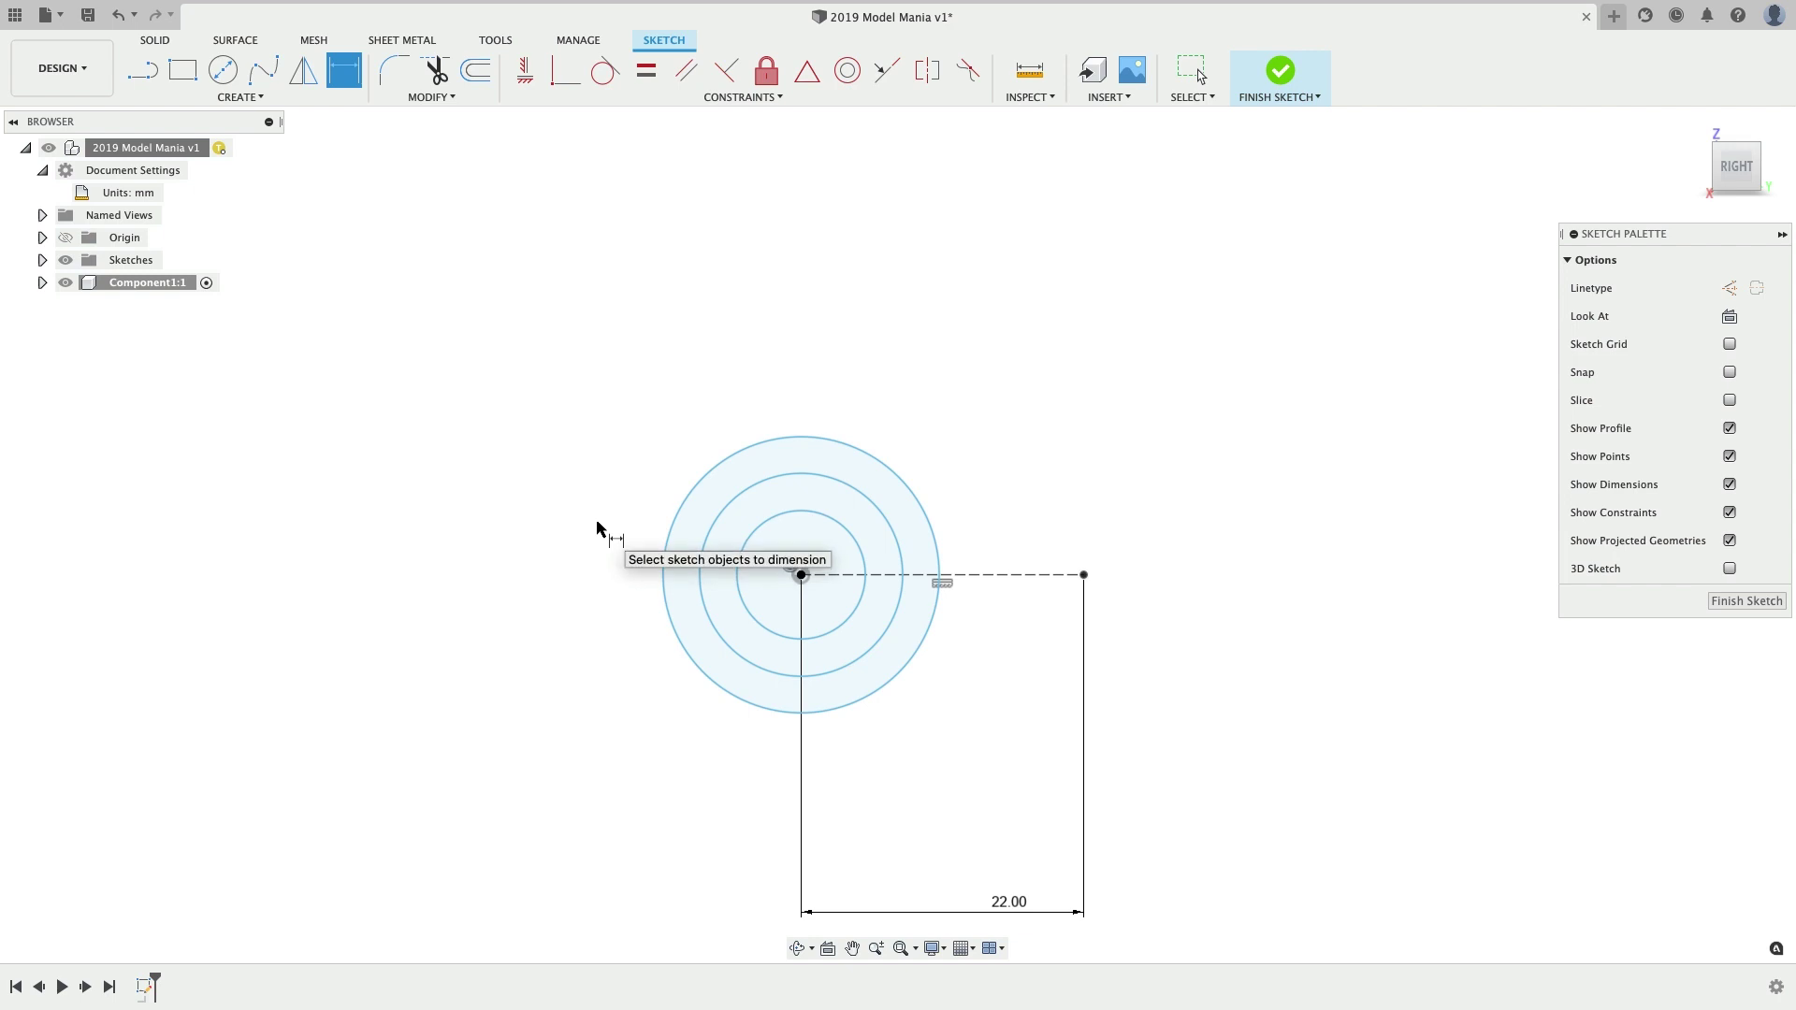
click(756, 621)
click(613, 754)
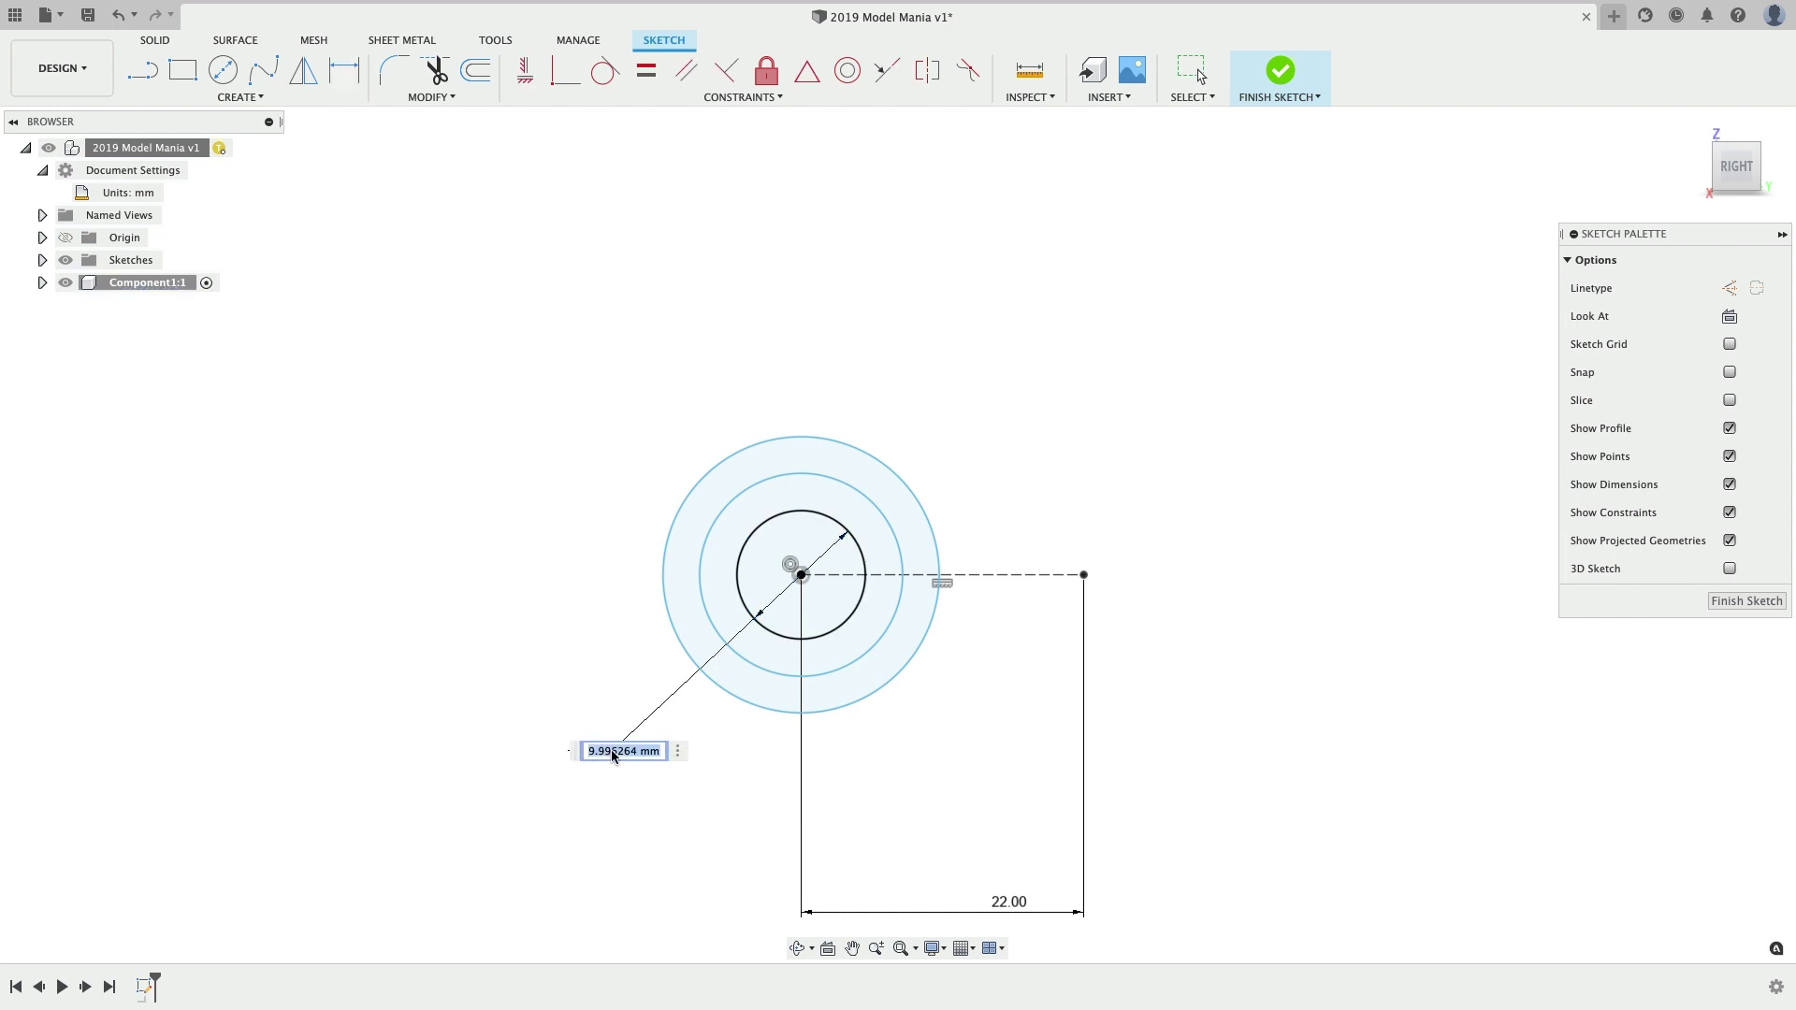
text(10)
key(Return)
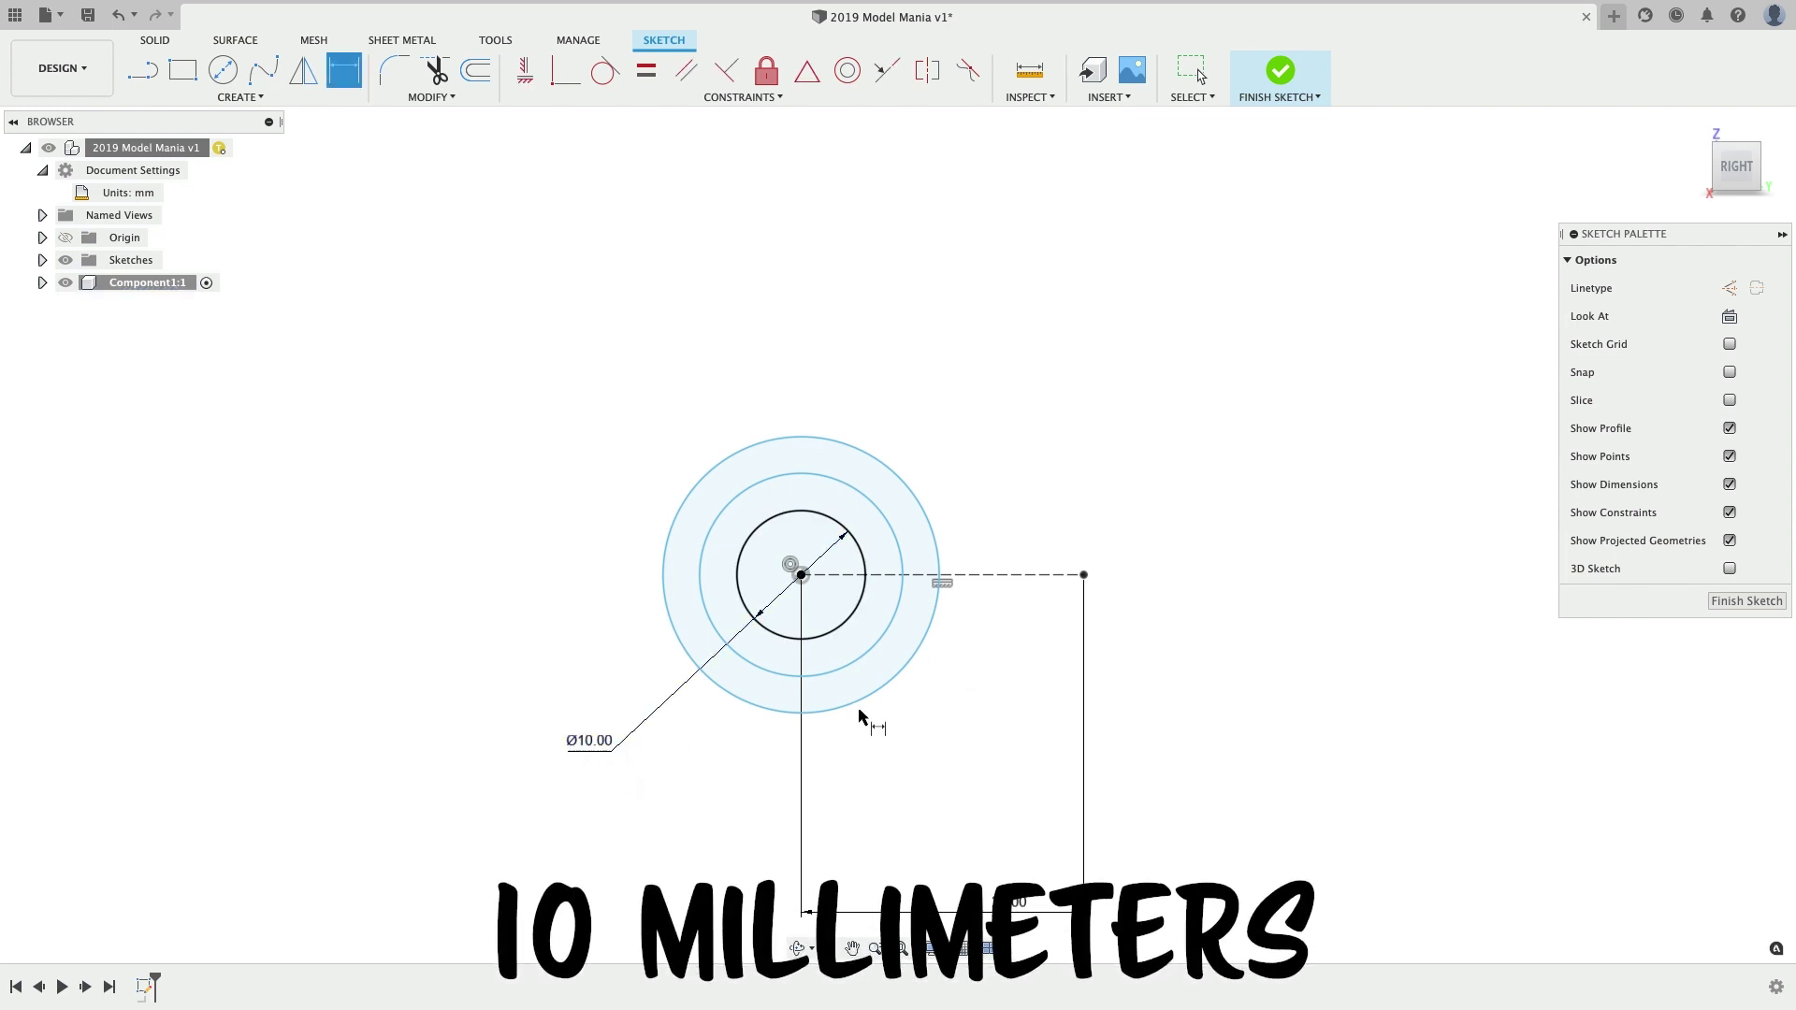
- Dimension the middle circle's diameter as 16 mm and the outer circle's diameter as 30 mm
click(781, 670)
click(720, 834)
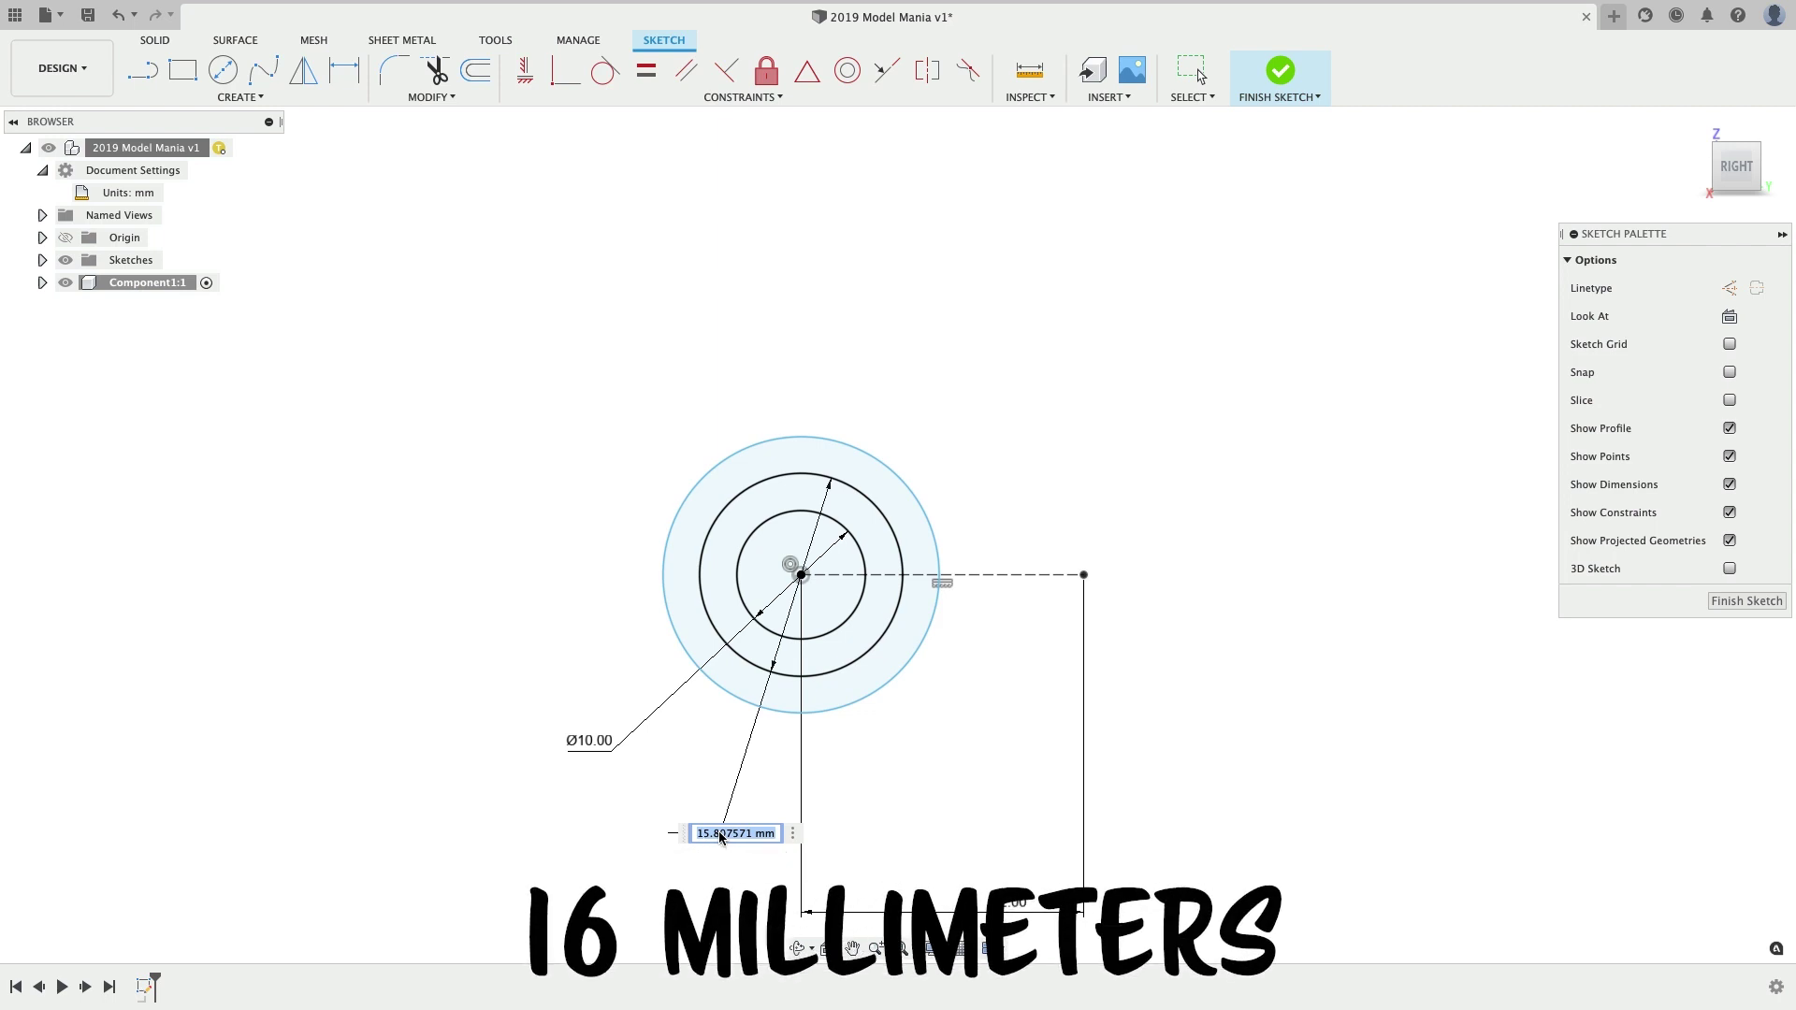
text(16)
key(Return)
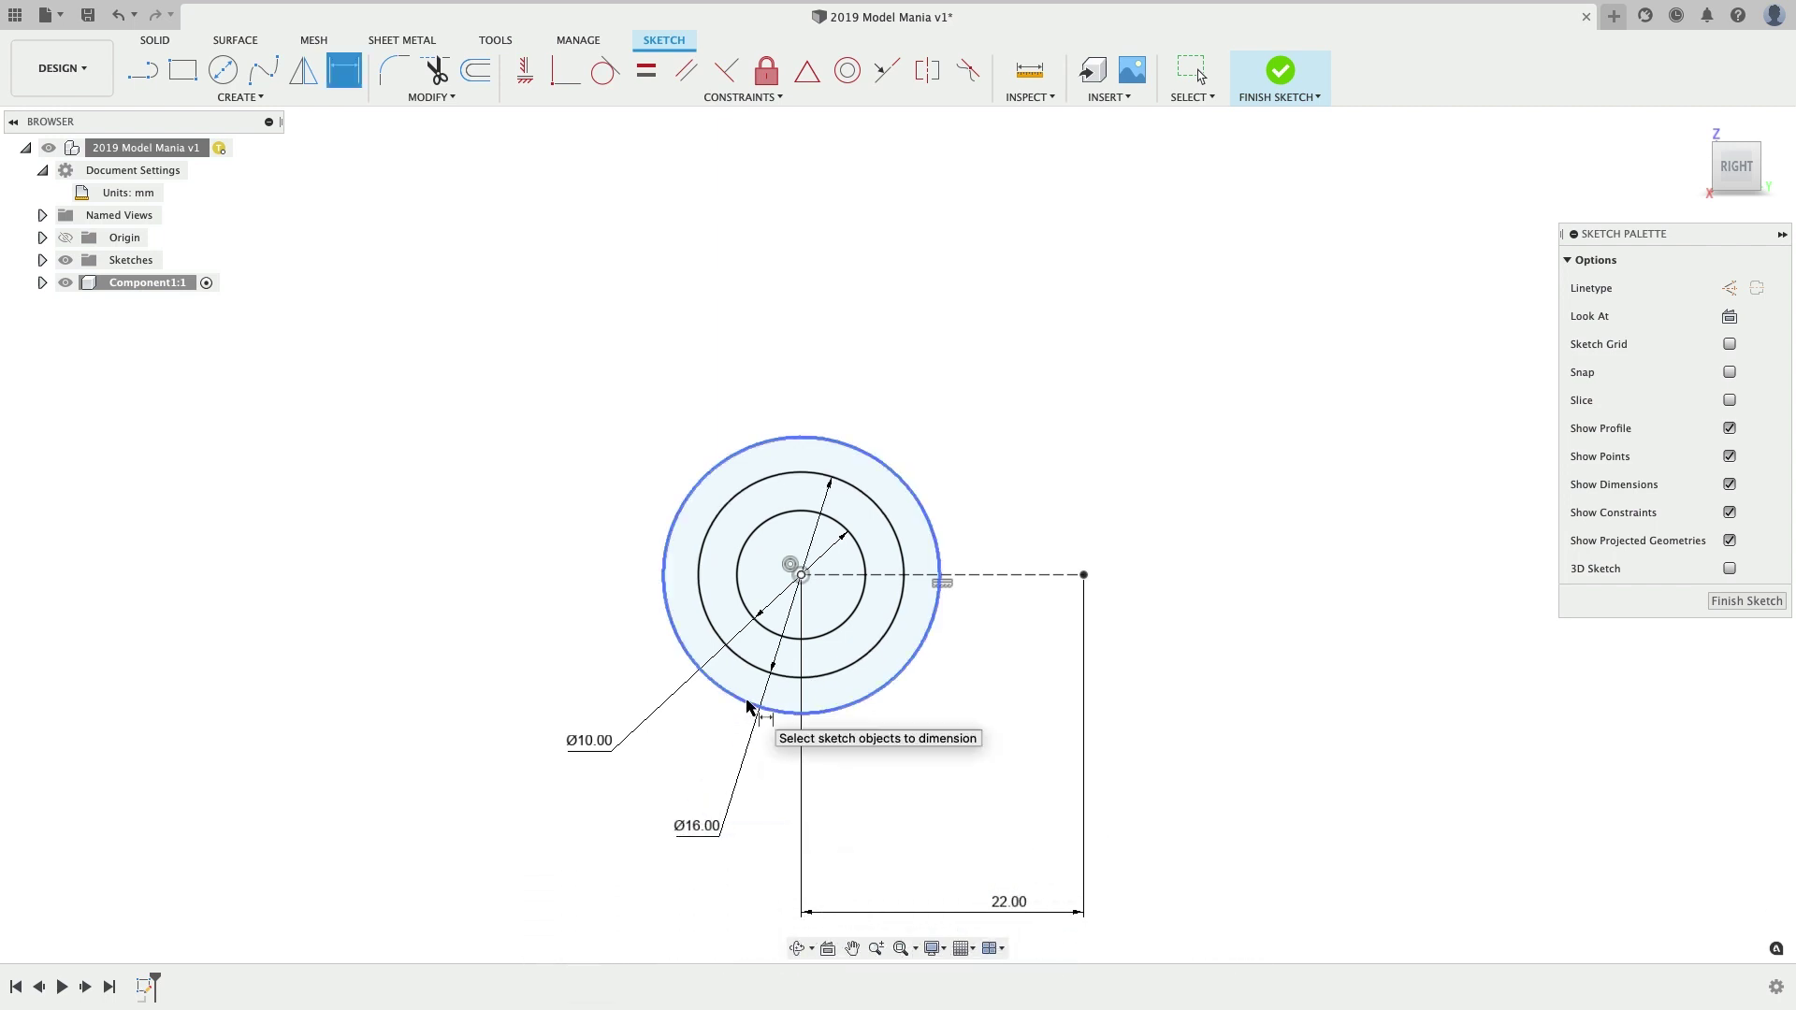
click(748, 706)
click(641, 775)
text(30)
key(Return)
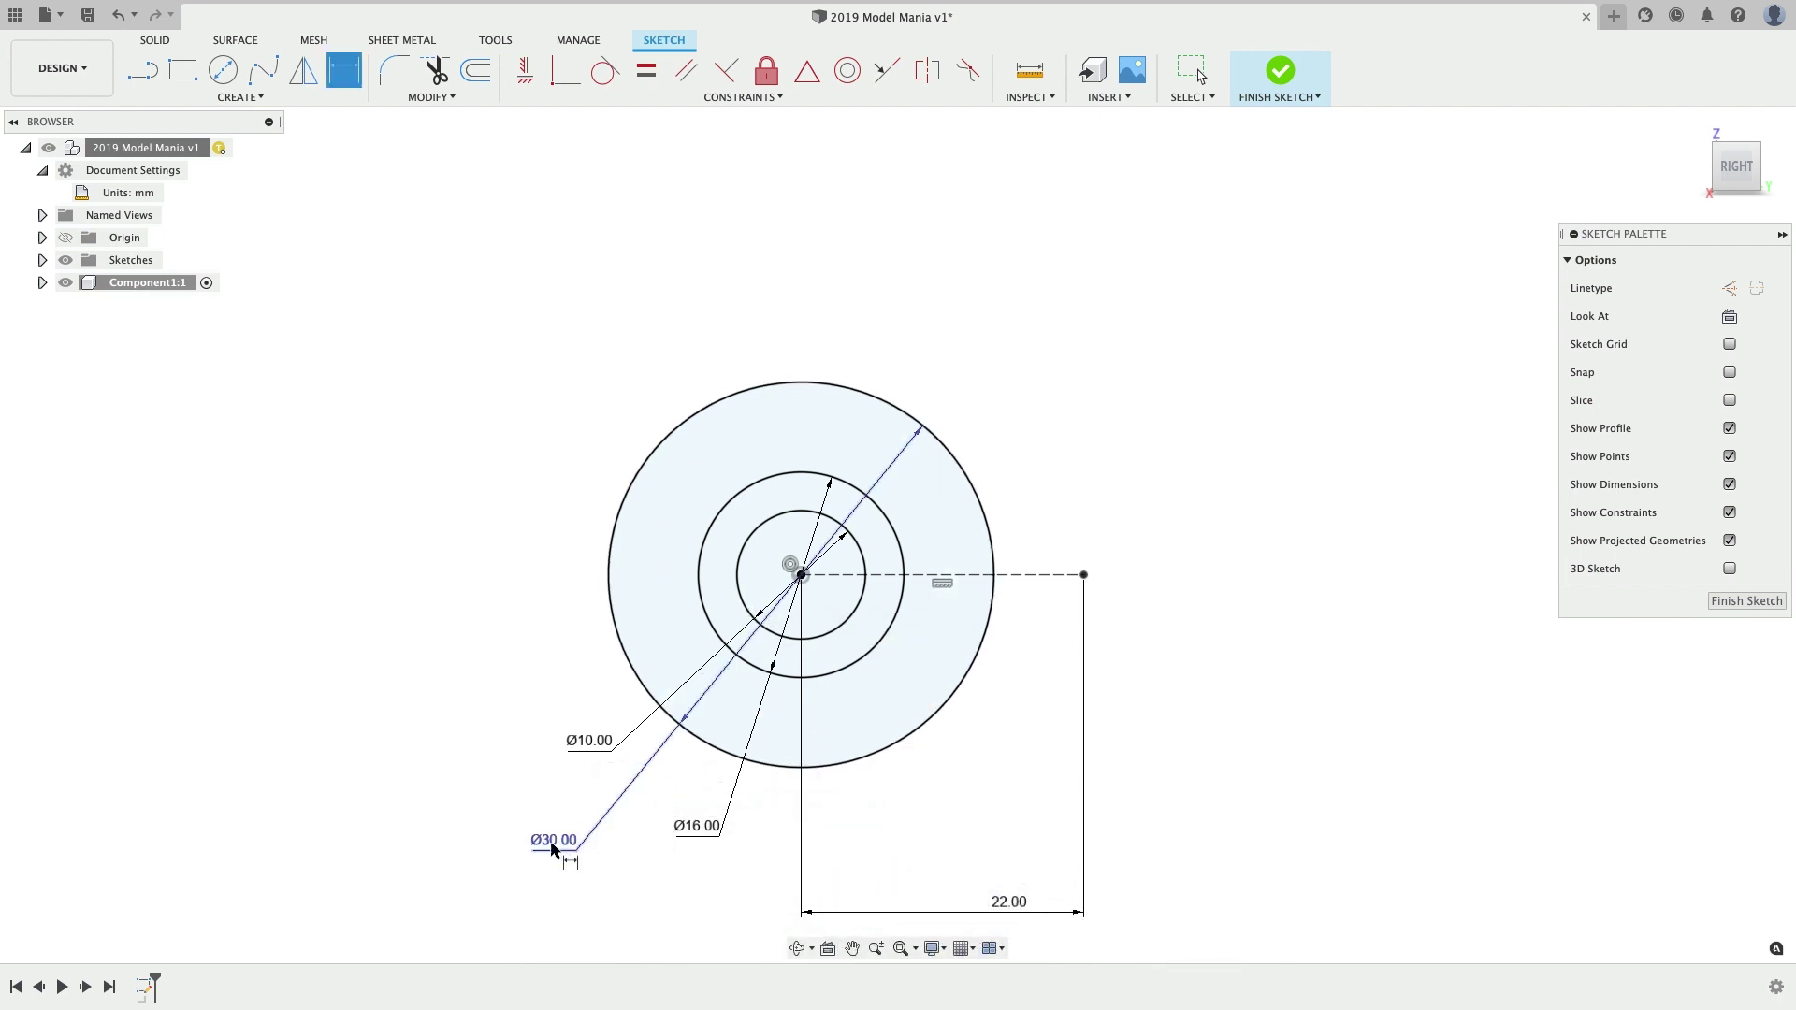
- Spread out the three diameter dimension labels on the left of the circles, with 10 mm uppermost, 16 mm below it and 30 mm lowest
drag(541, 840, 440, 599)
drag(705, 835, 496, 458)
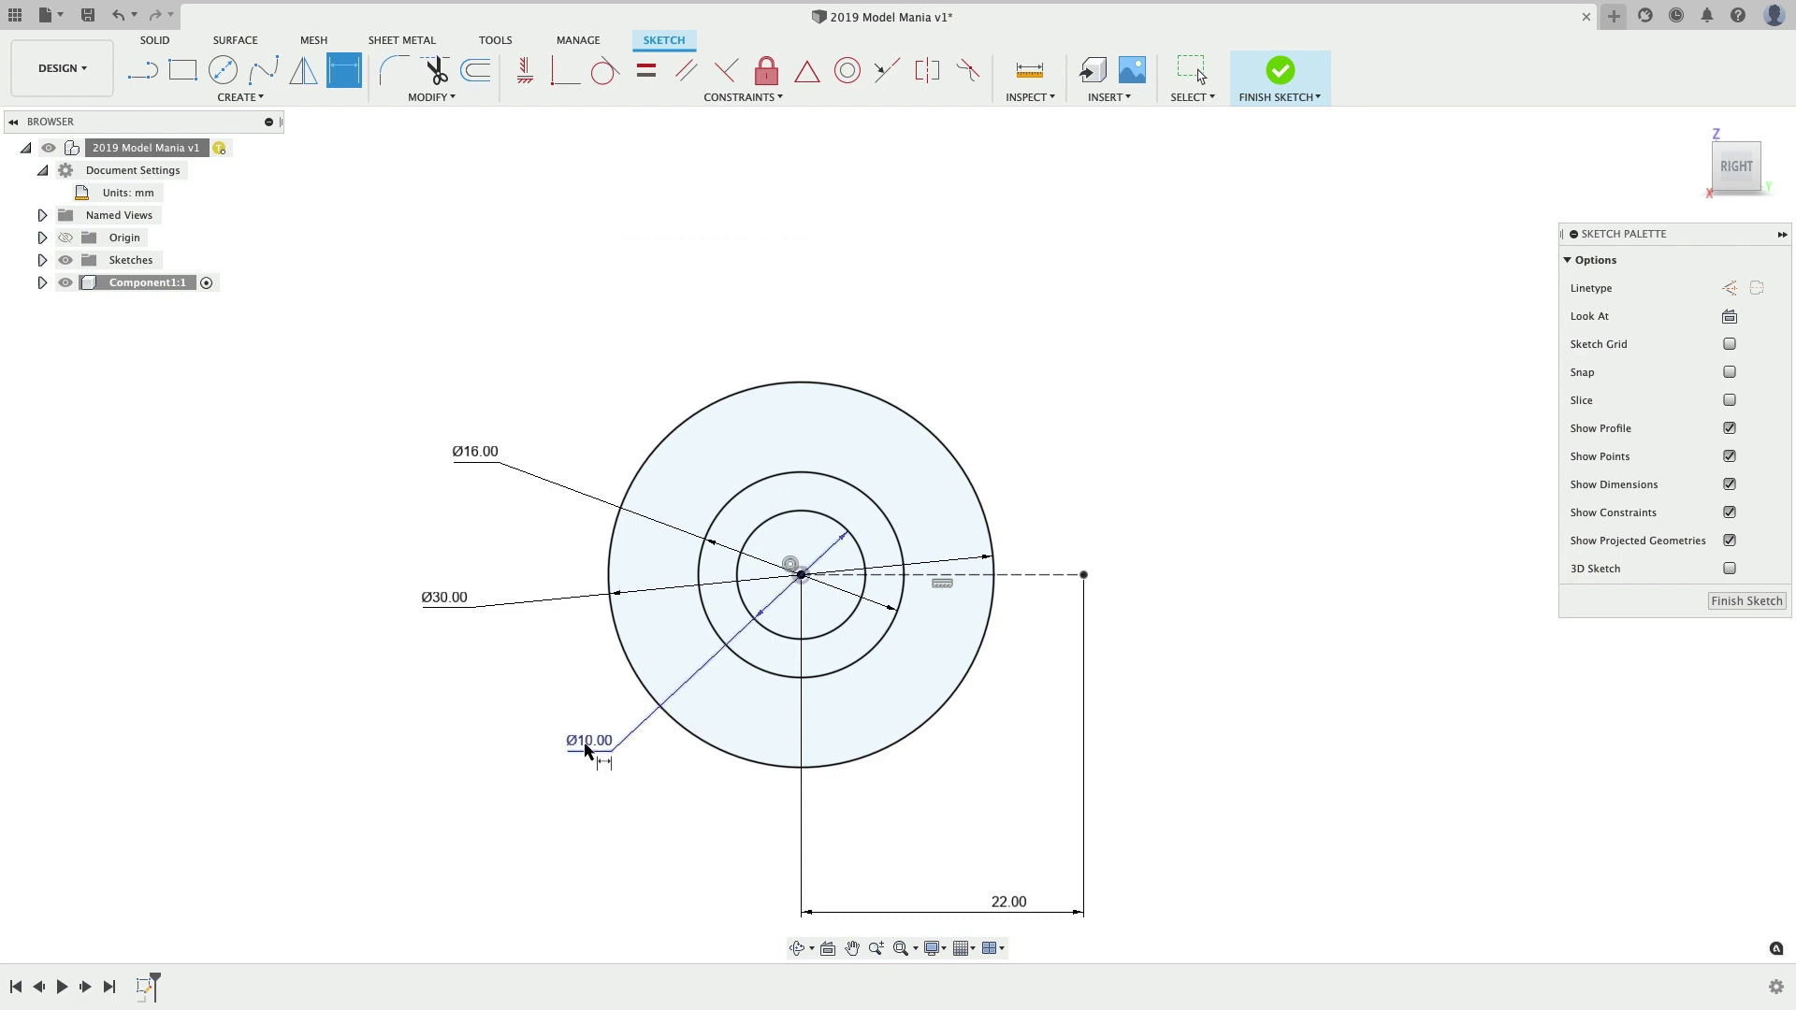
drag(591, 744, 528, 308)
drag(445, 599, 400, 706)
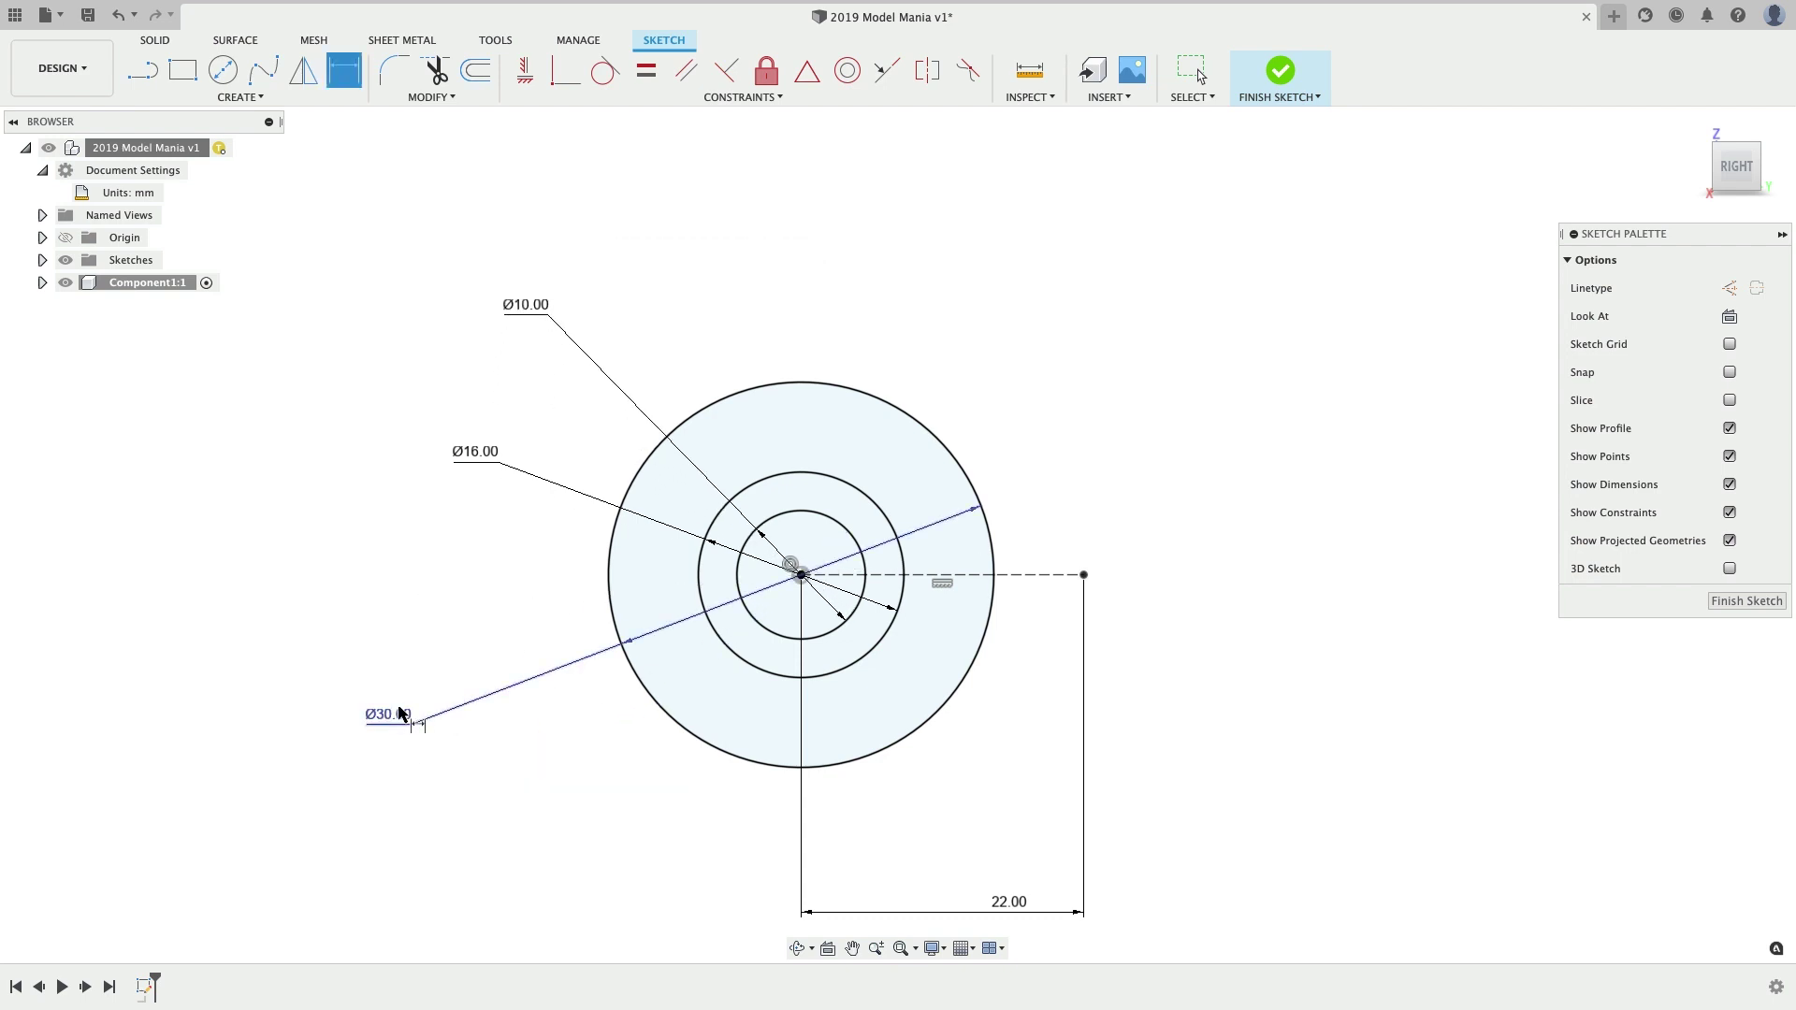
right_click(400, 716)
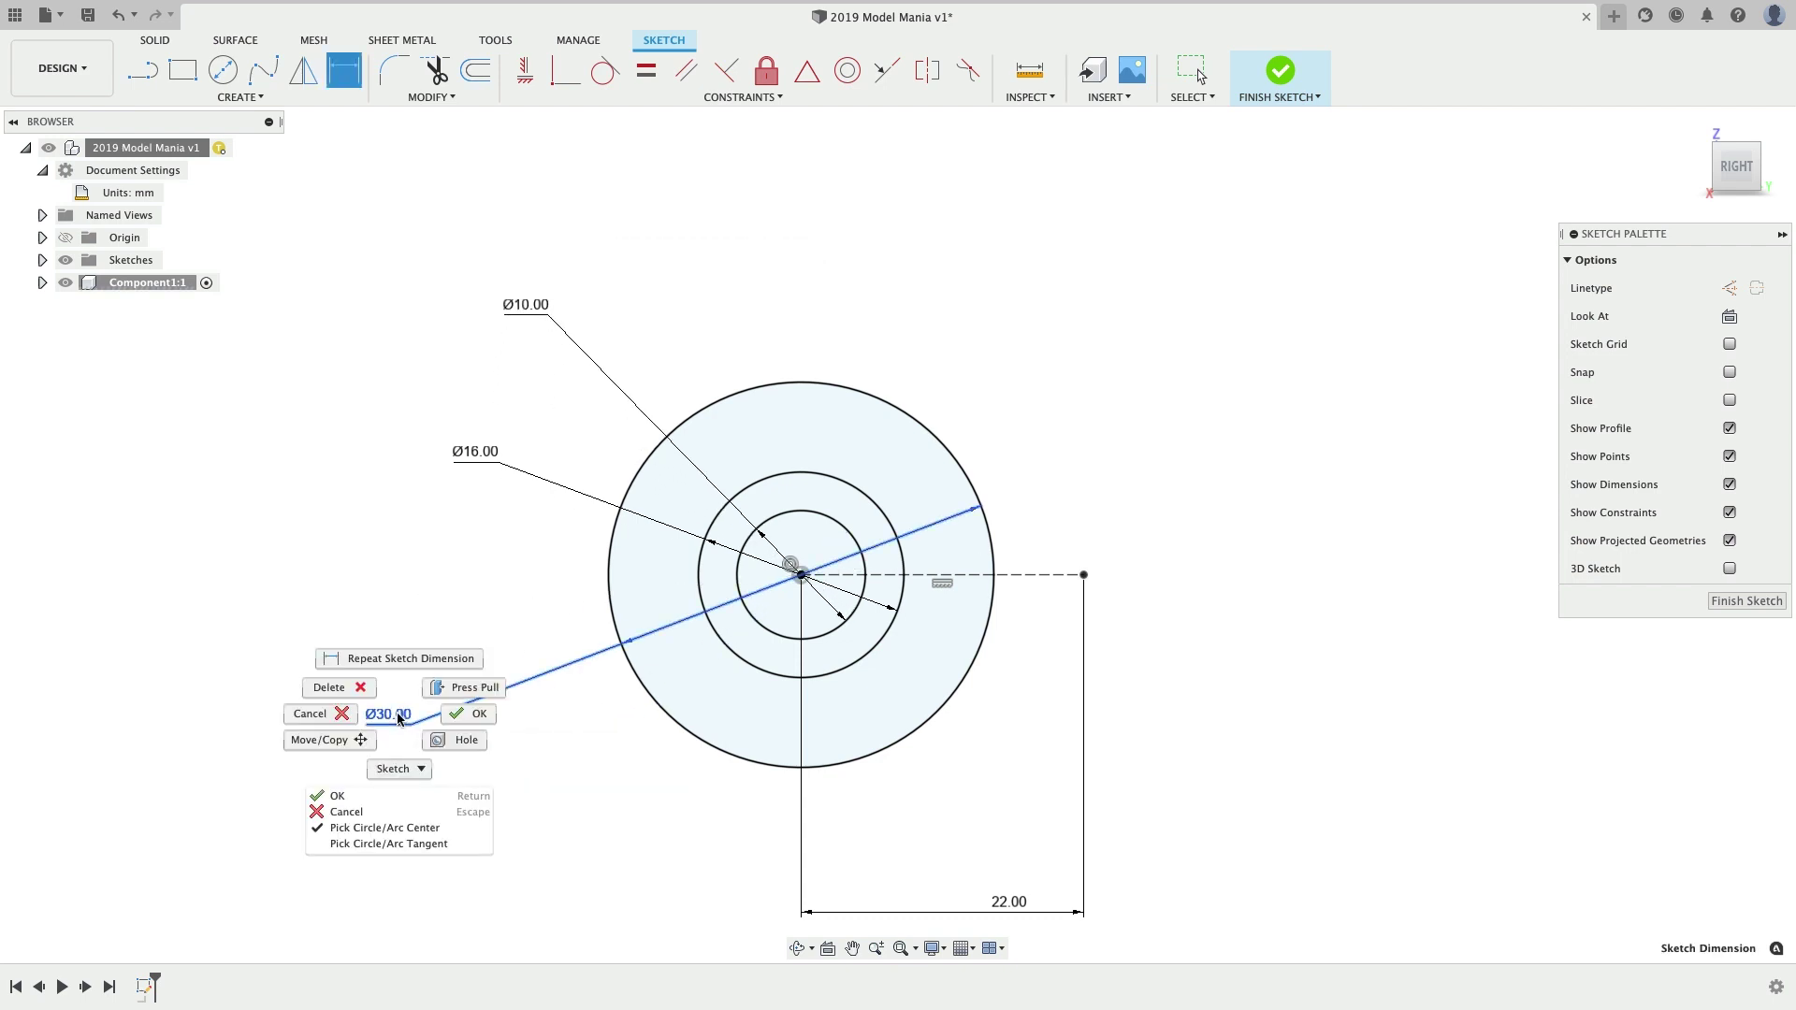
click(556, 750)
key(Escape)
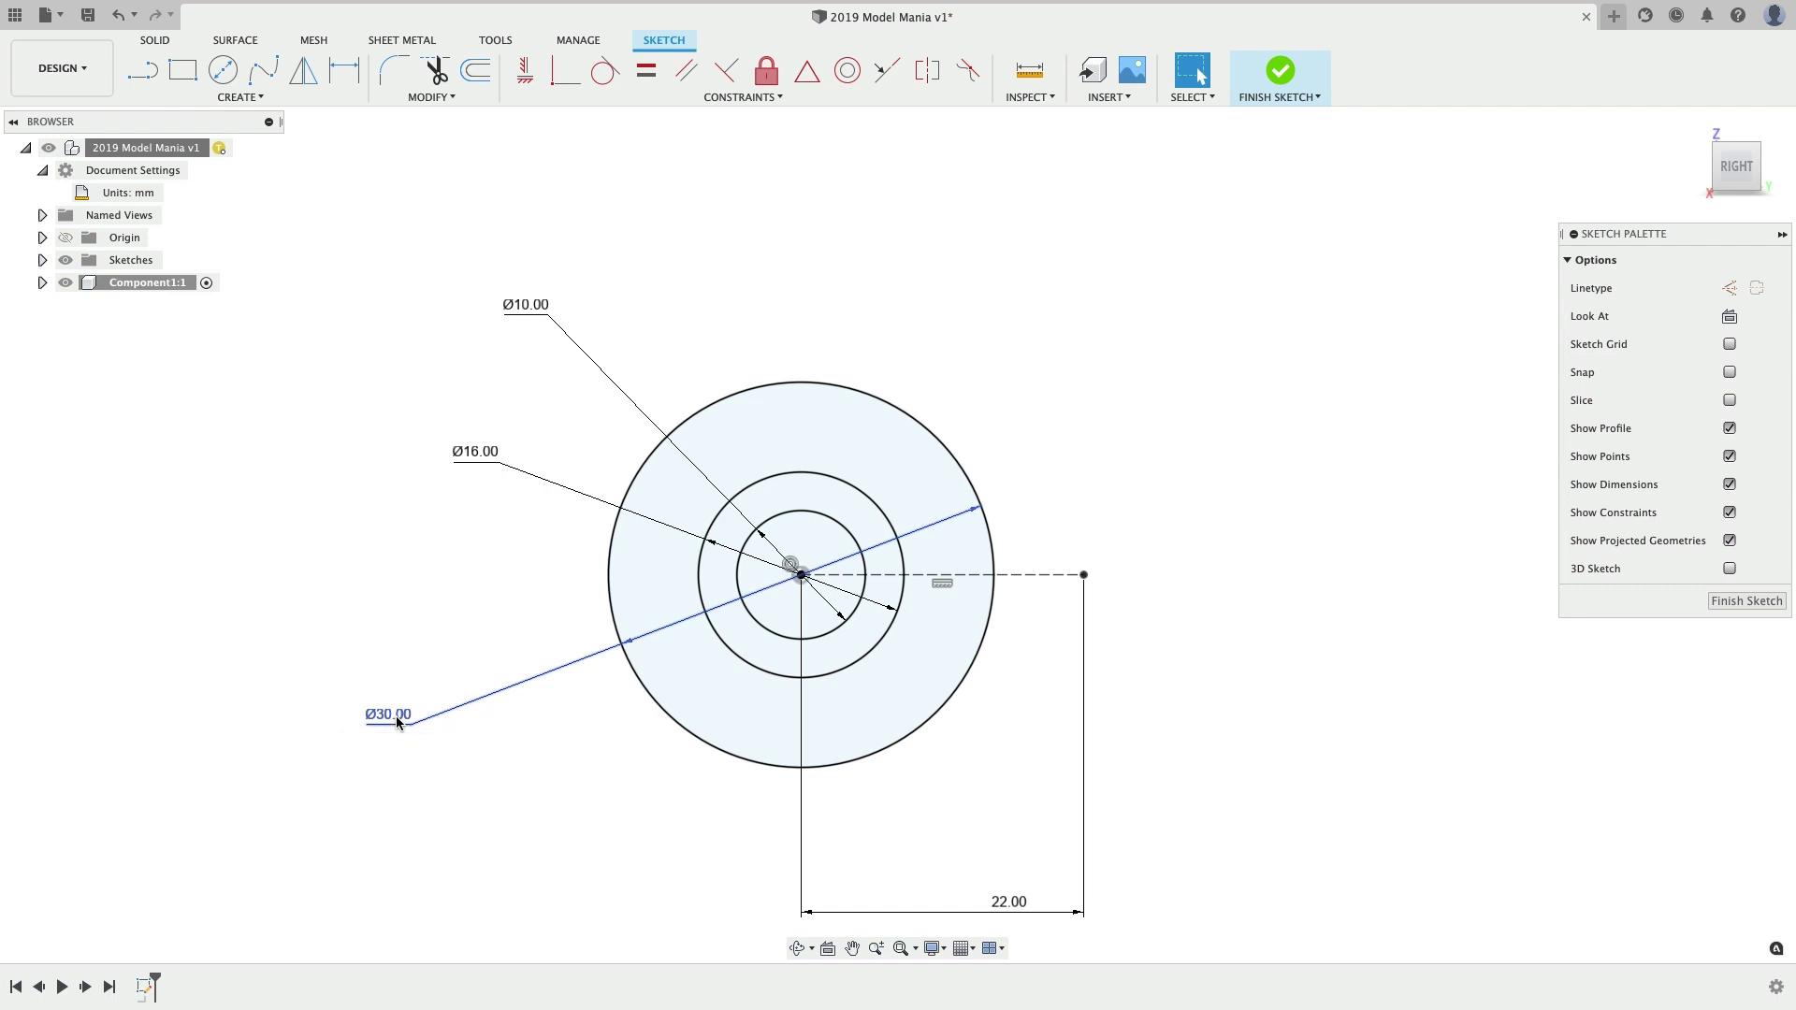
- Replace the outer circle's diameter dimension with a 15 mm radius dimension
click(396, 715)
key(Delete)
key(d)
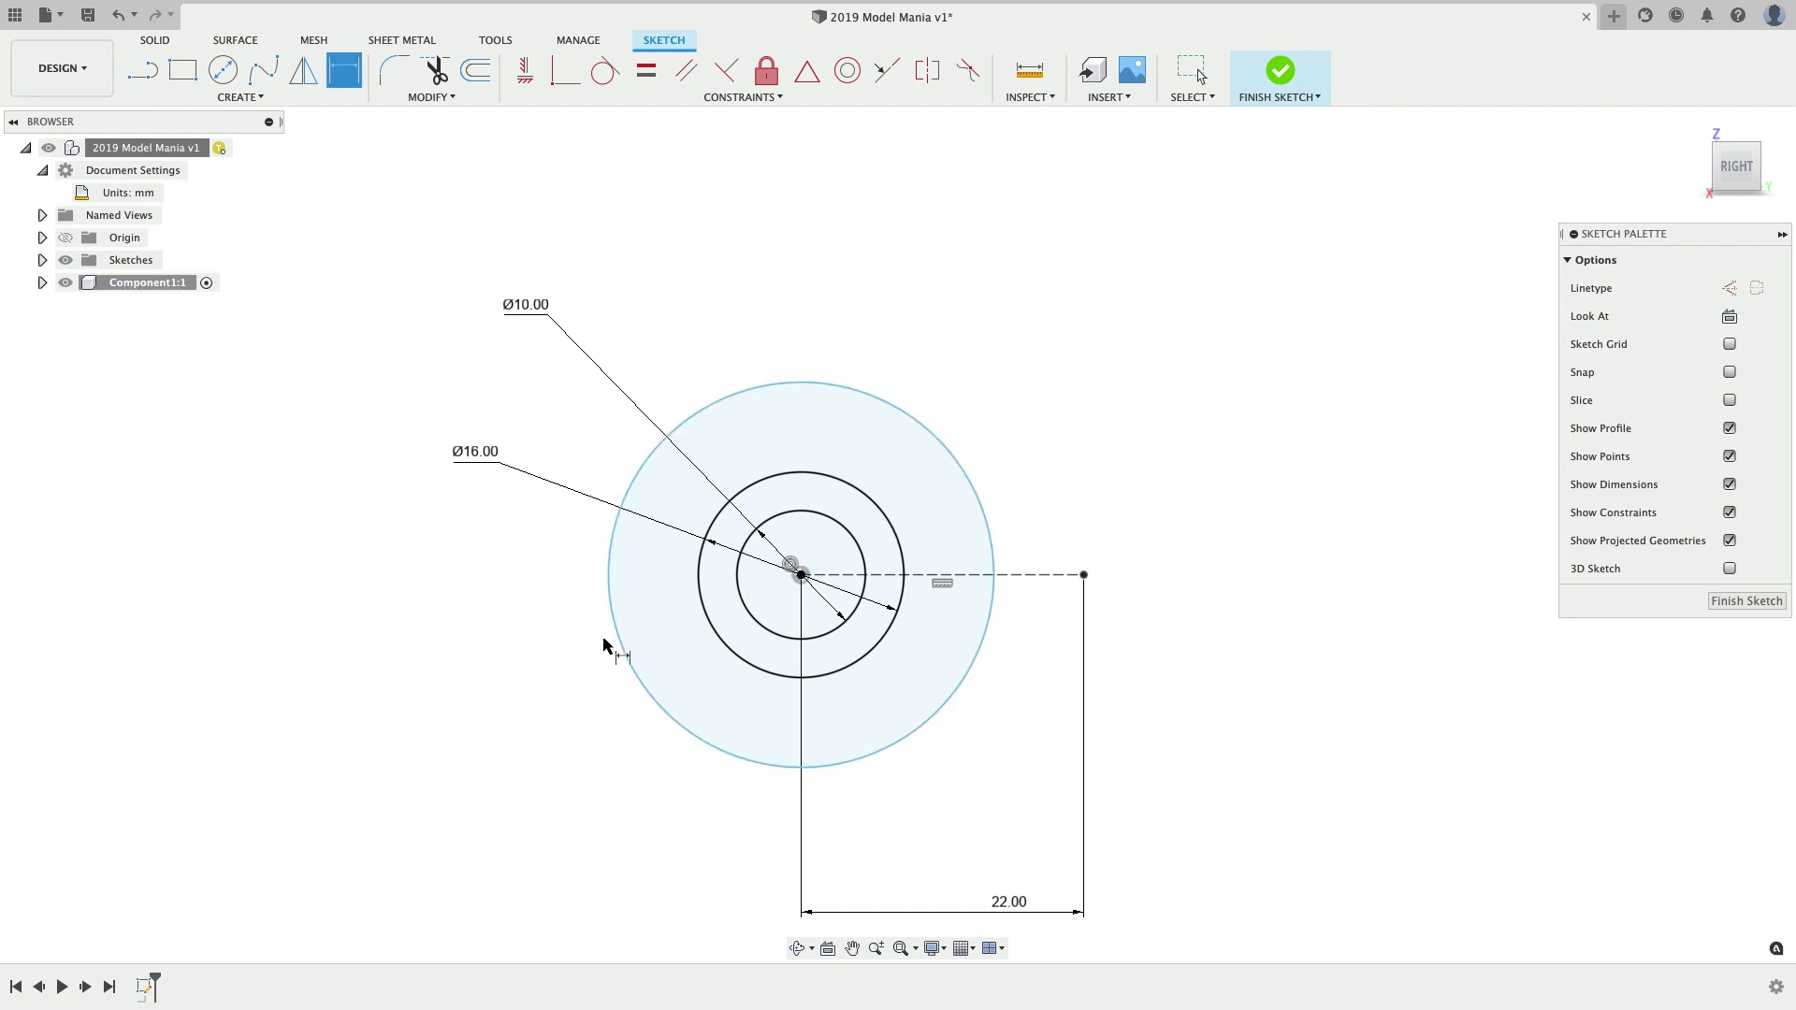
click(619, 651)
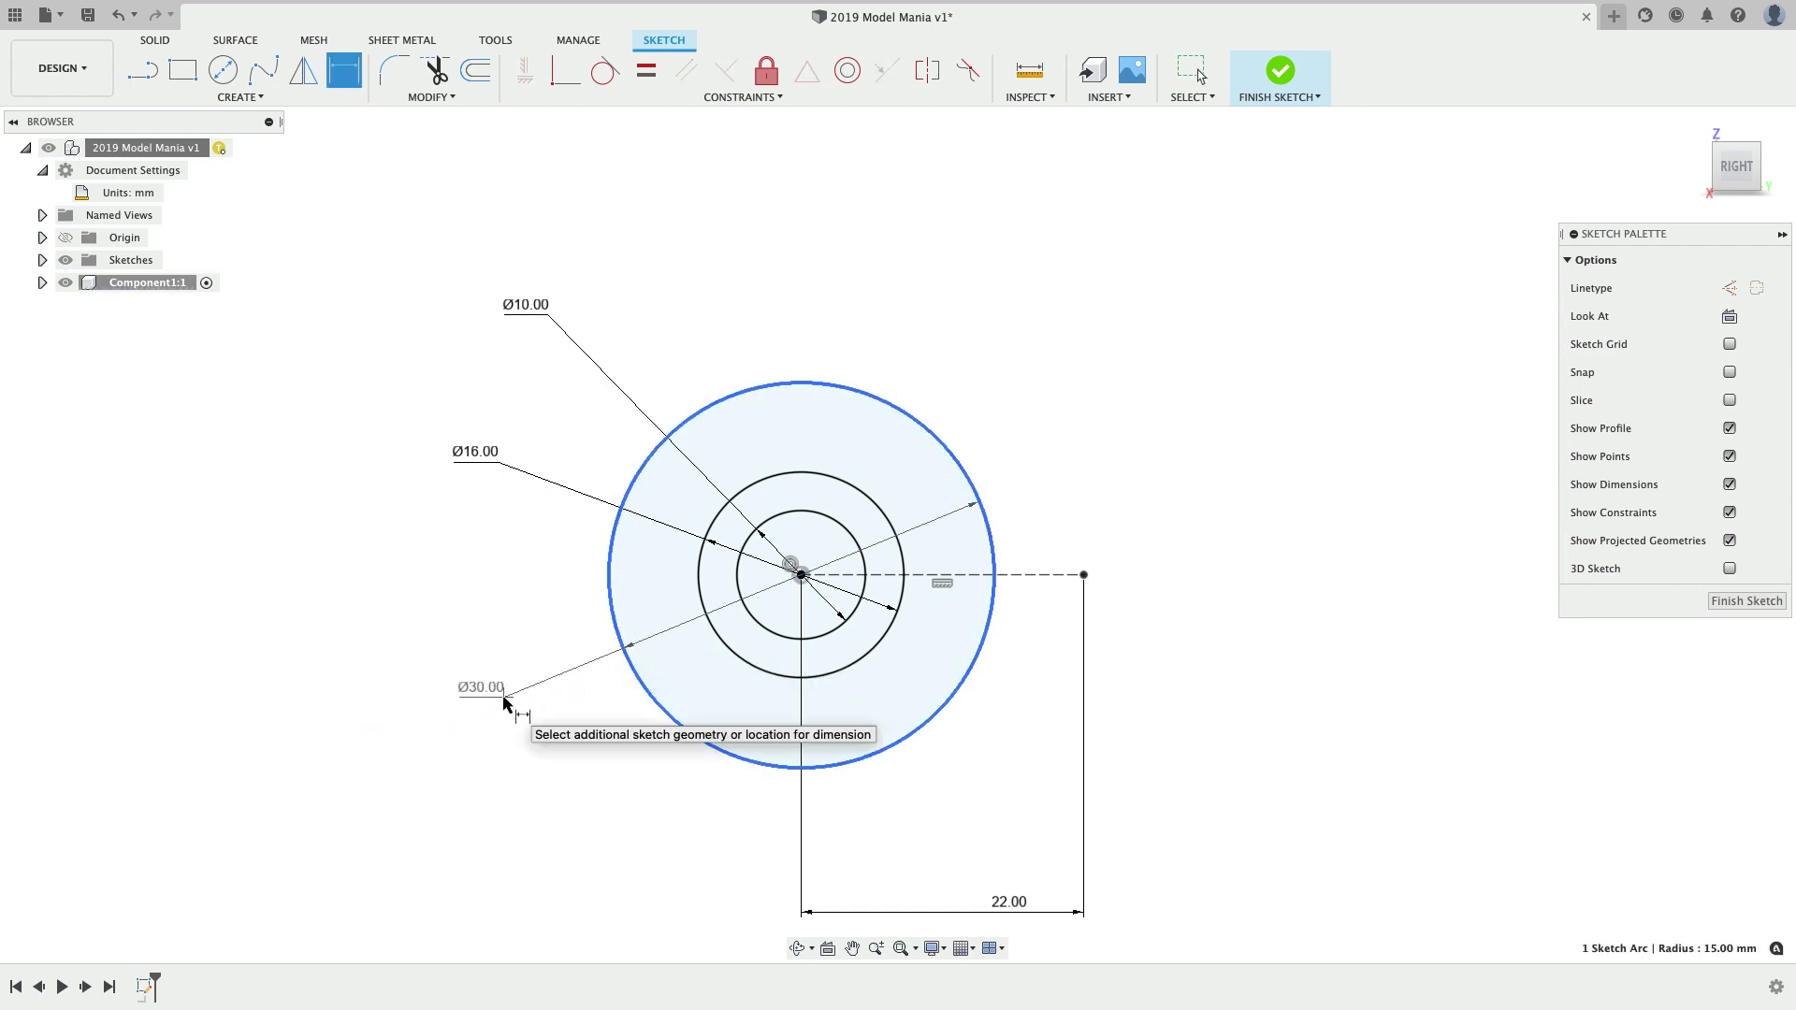
right_click(504, 703)
click(498, 817)
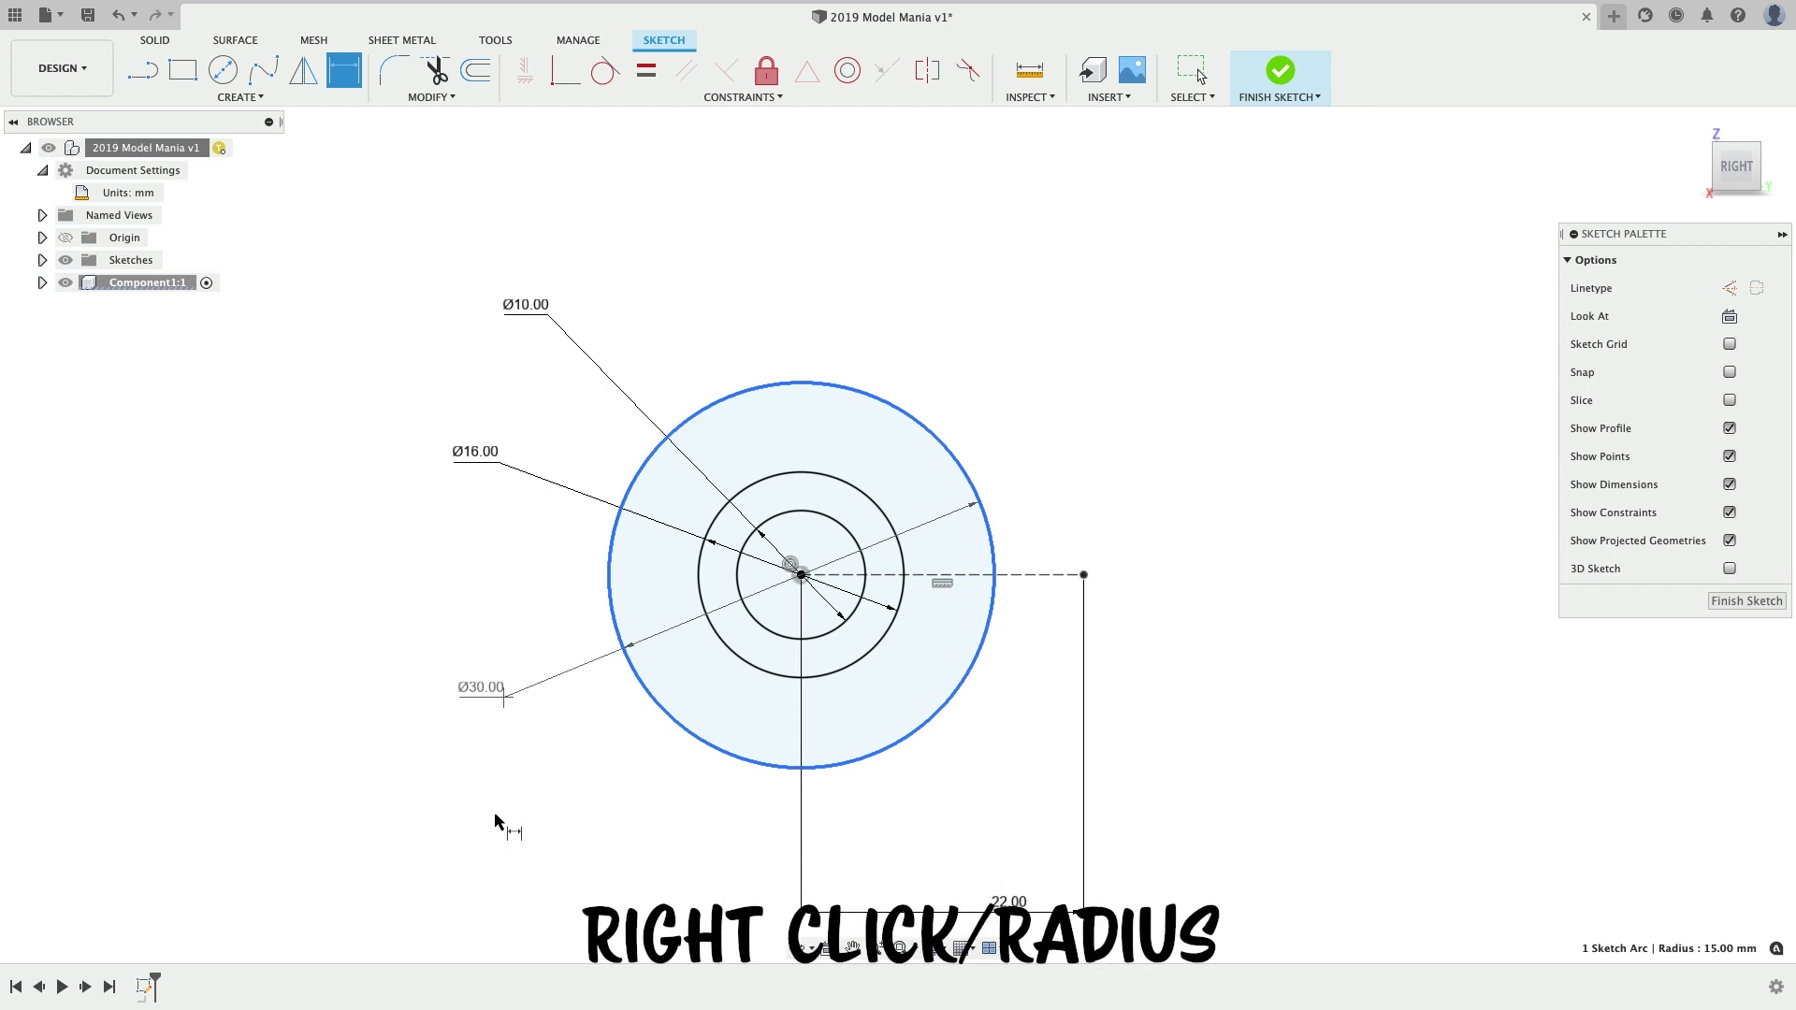
click(522, 732)
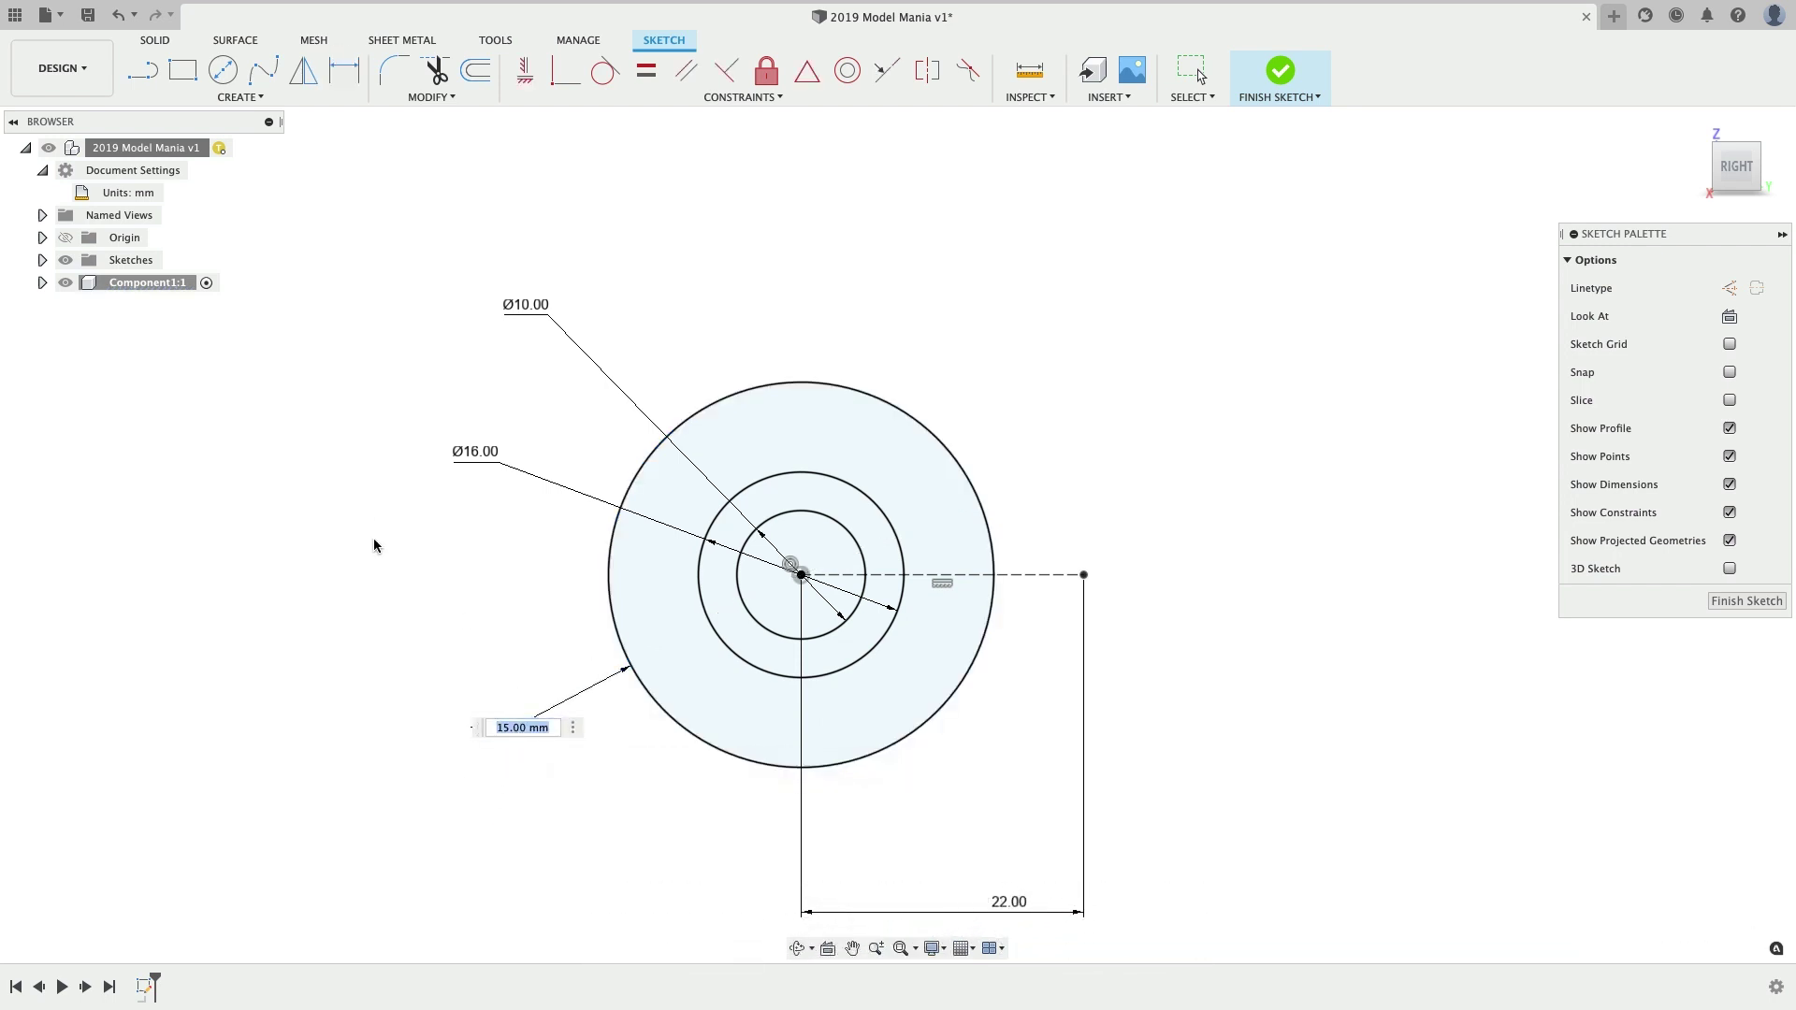
key(Return)
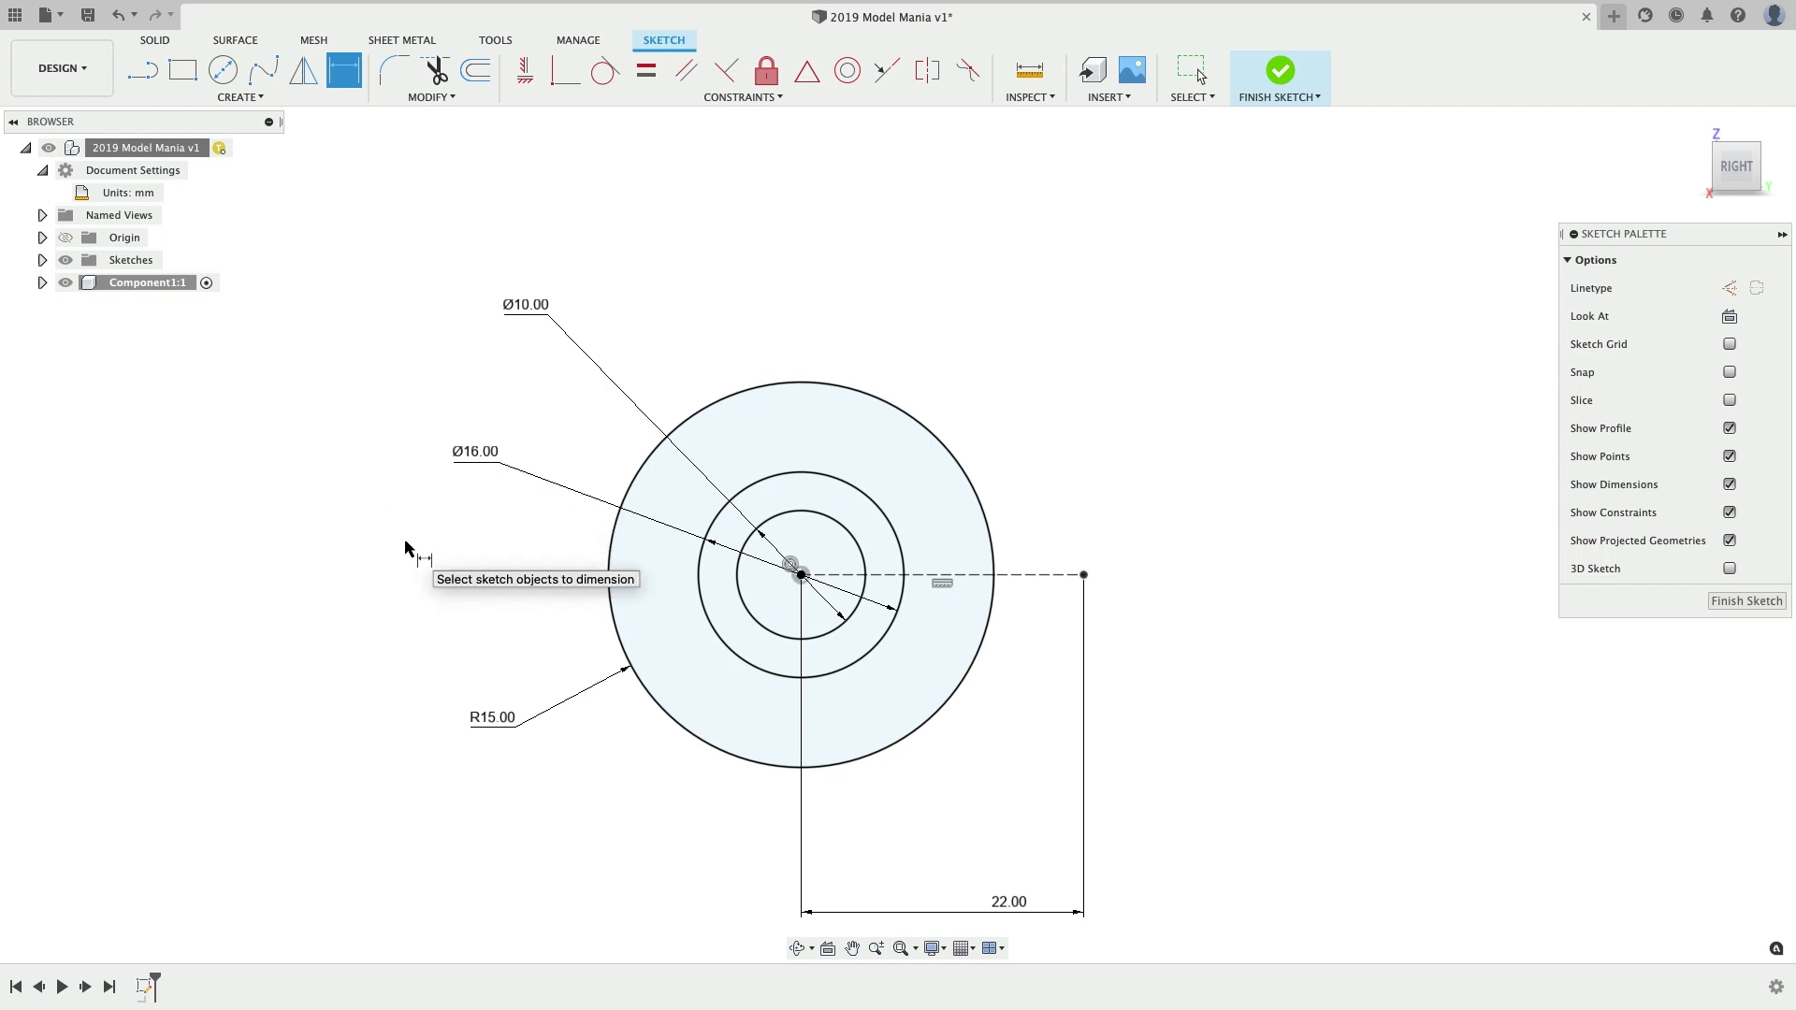
- Replace the middle circle's diameter dimension with an 8 mm radius dimension
click(471, 462)
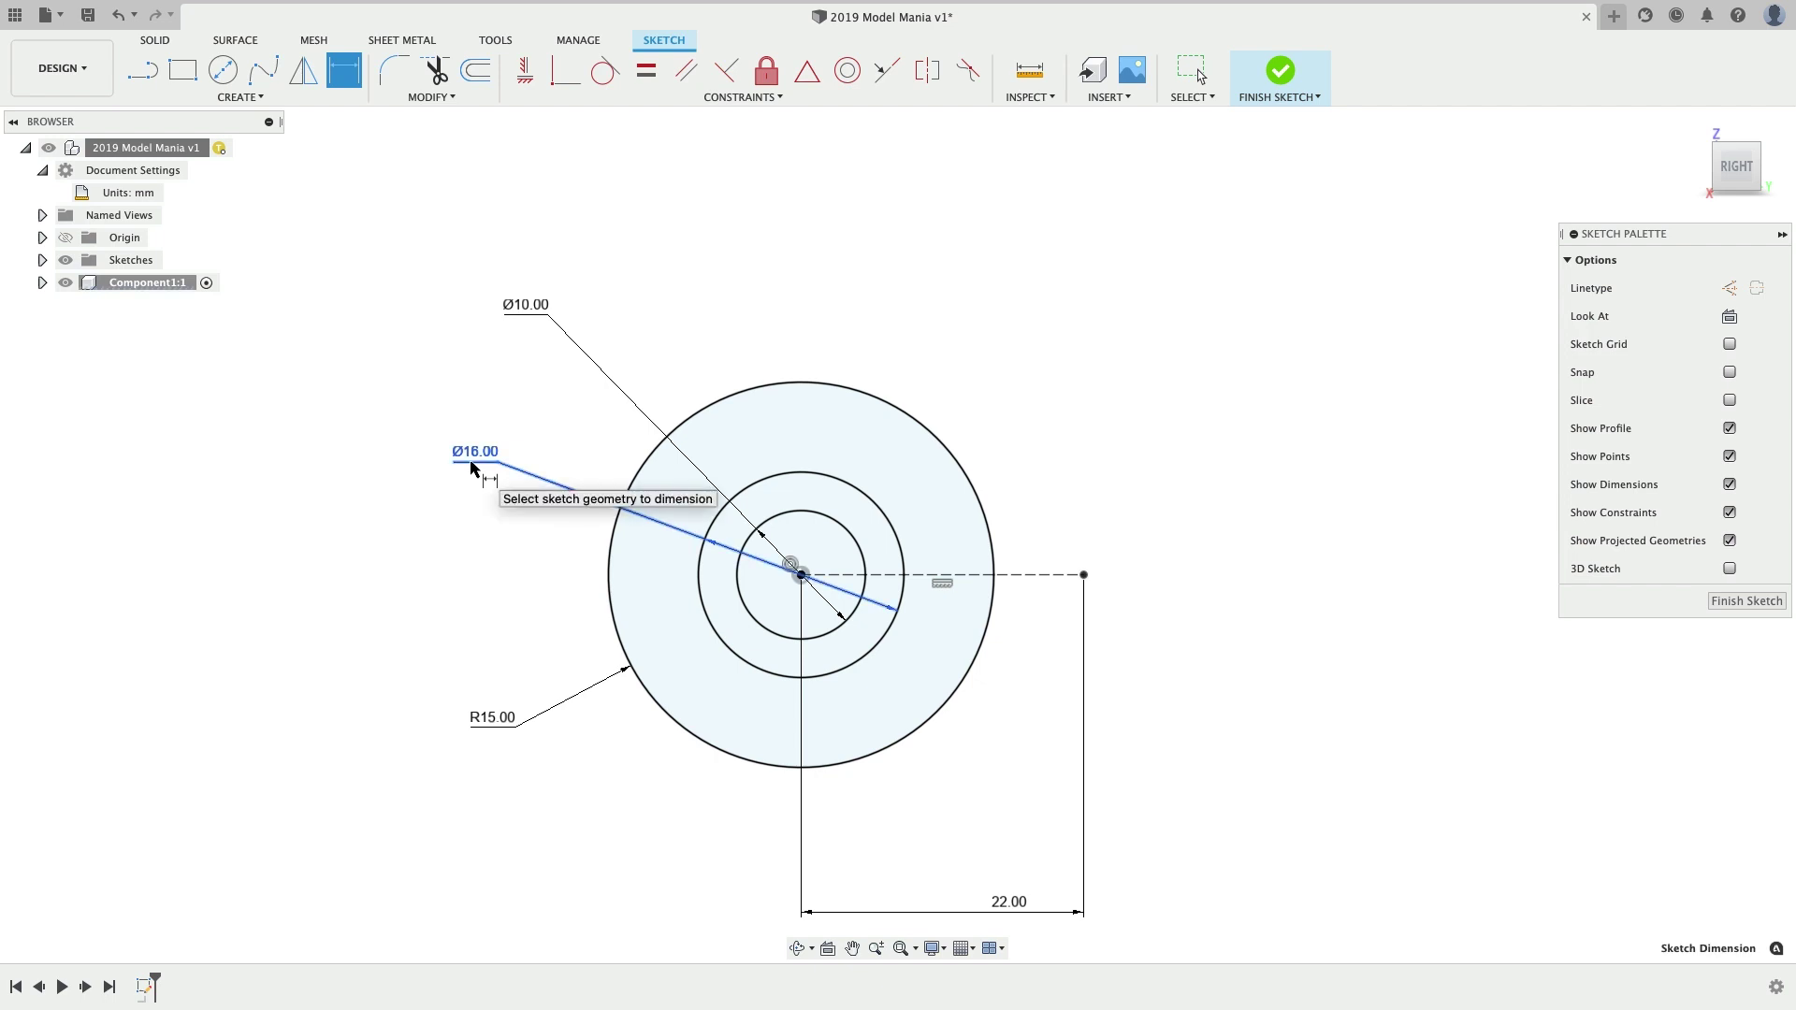
key(Delete)
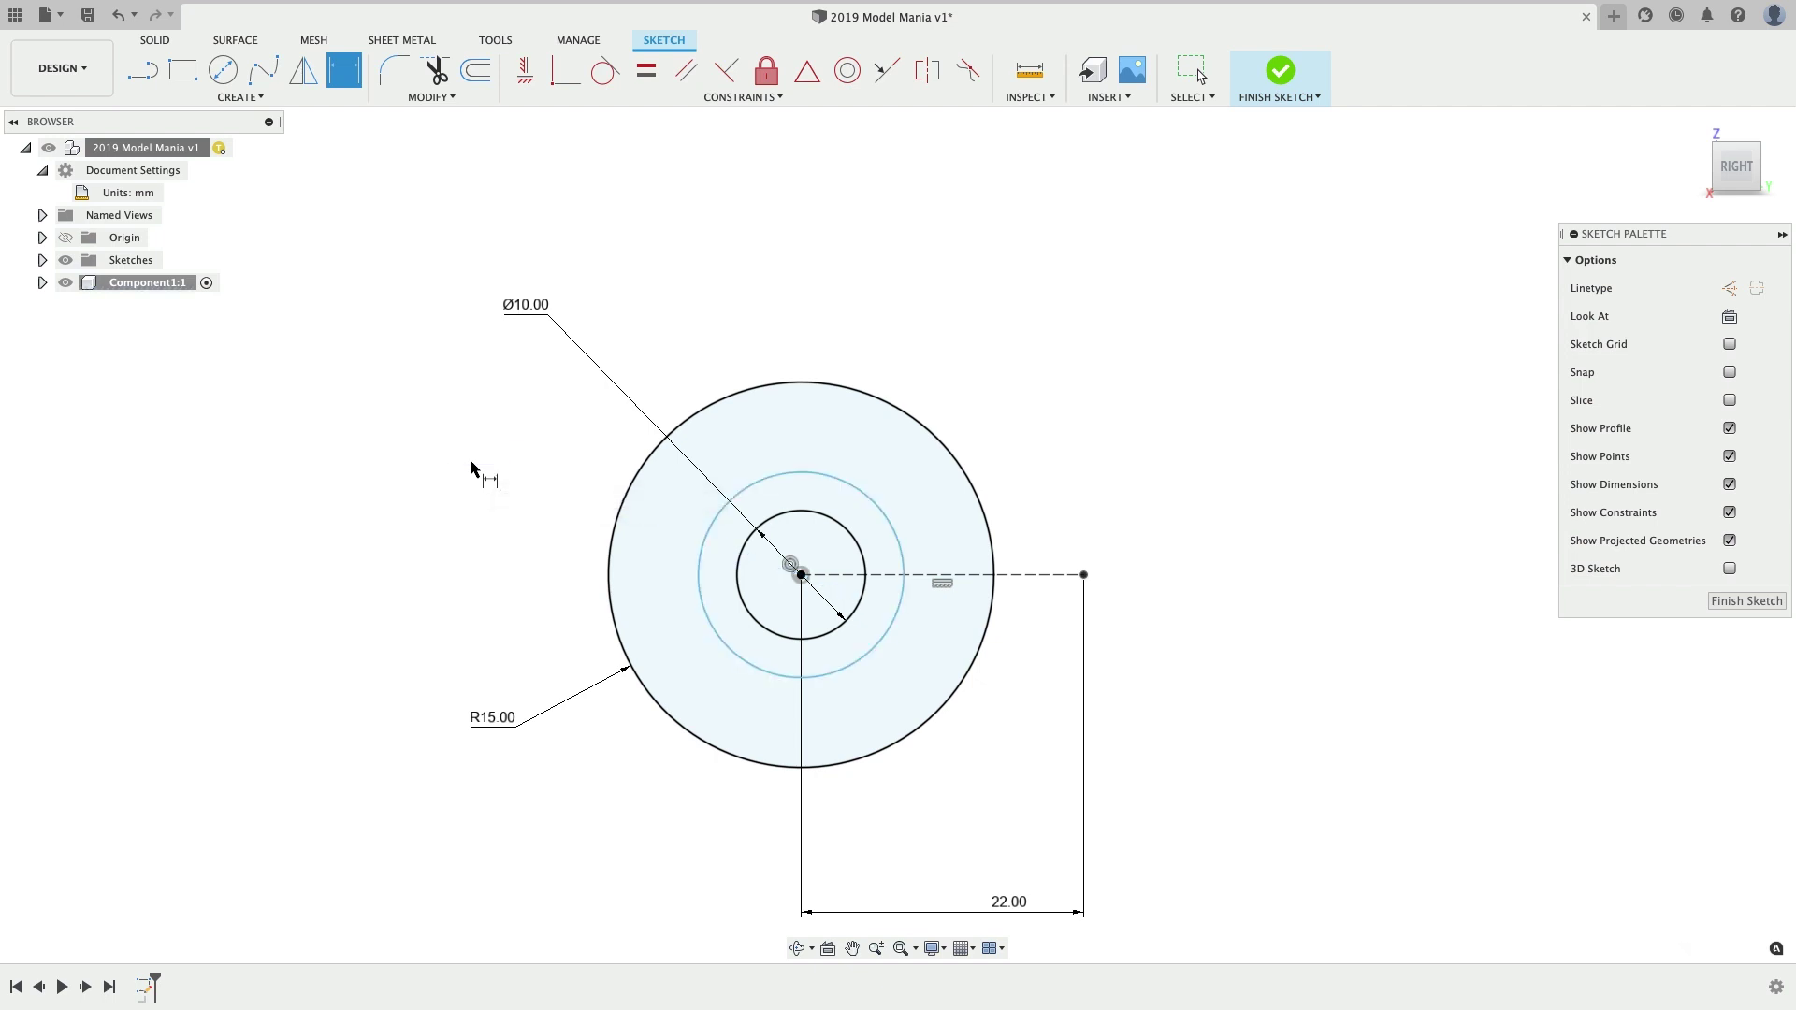
click(706, 559)
right_click(467, 443)
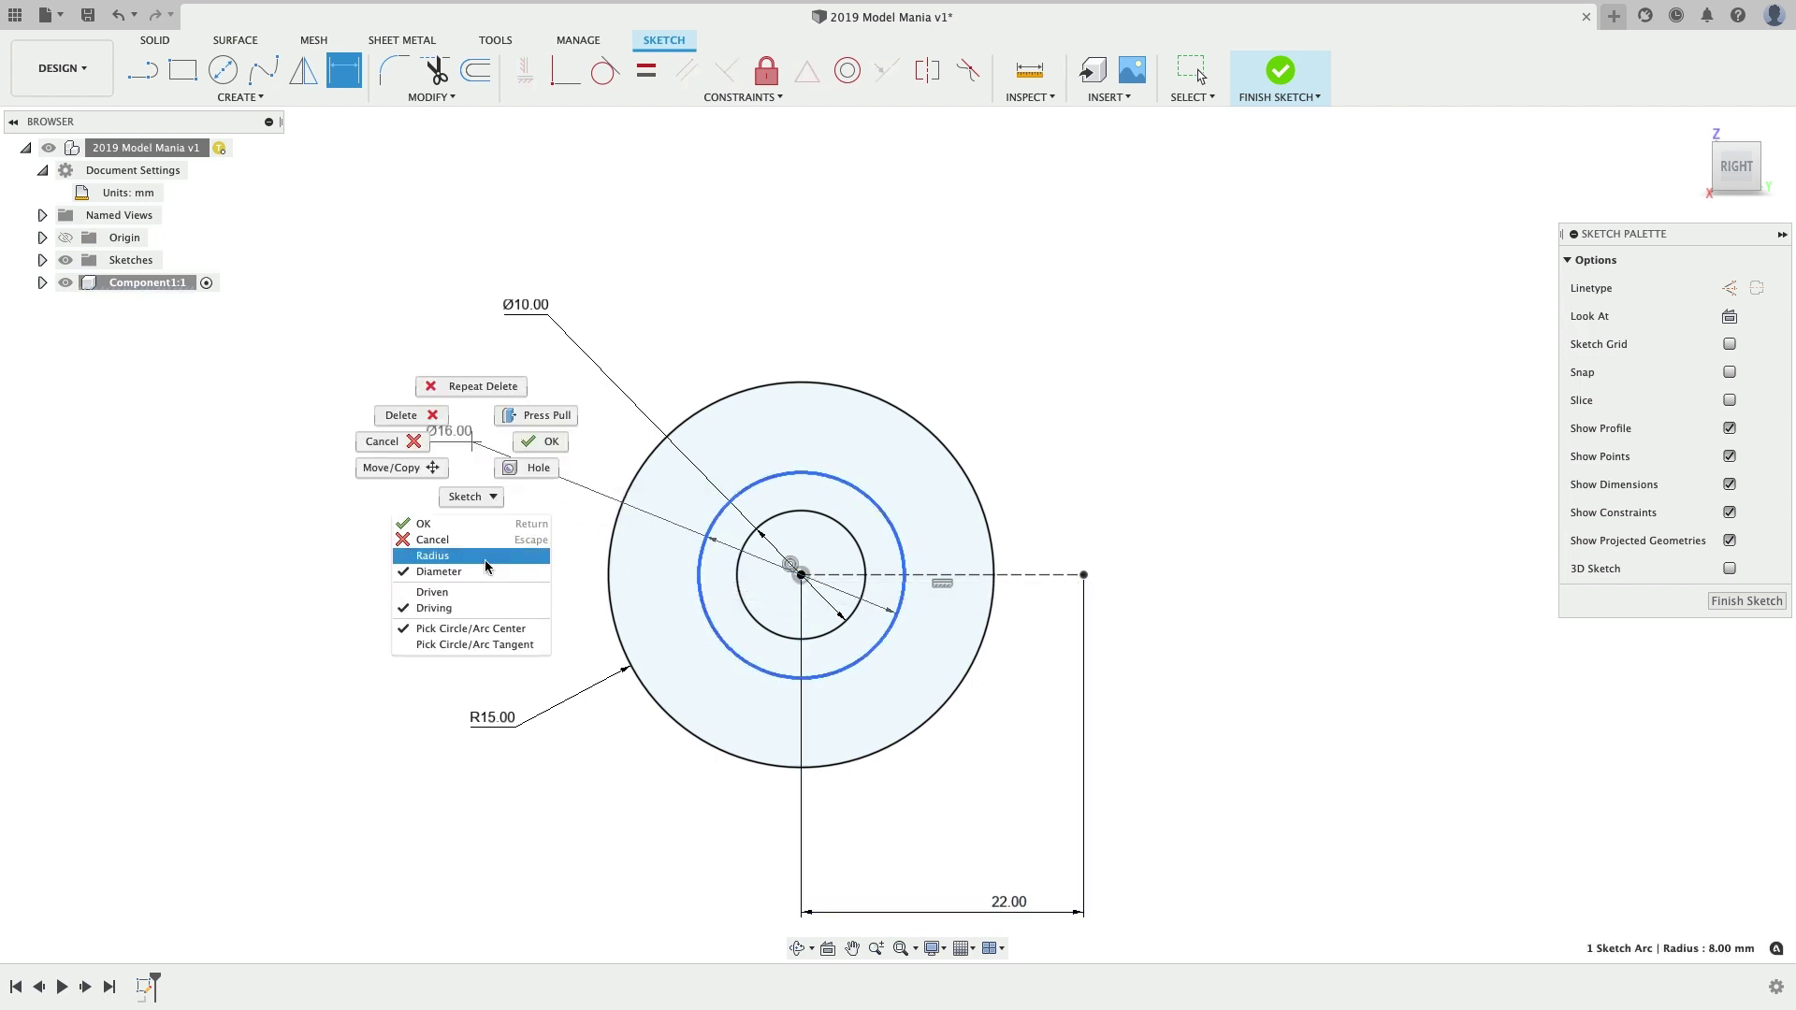
click(486, 557)
click(472, 458)
key(Escape)
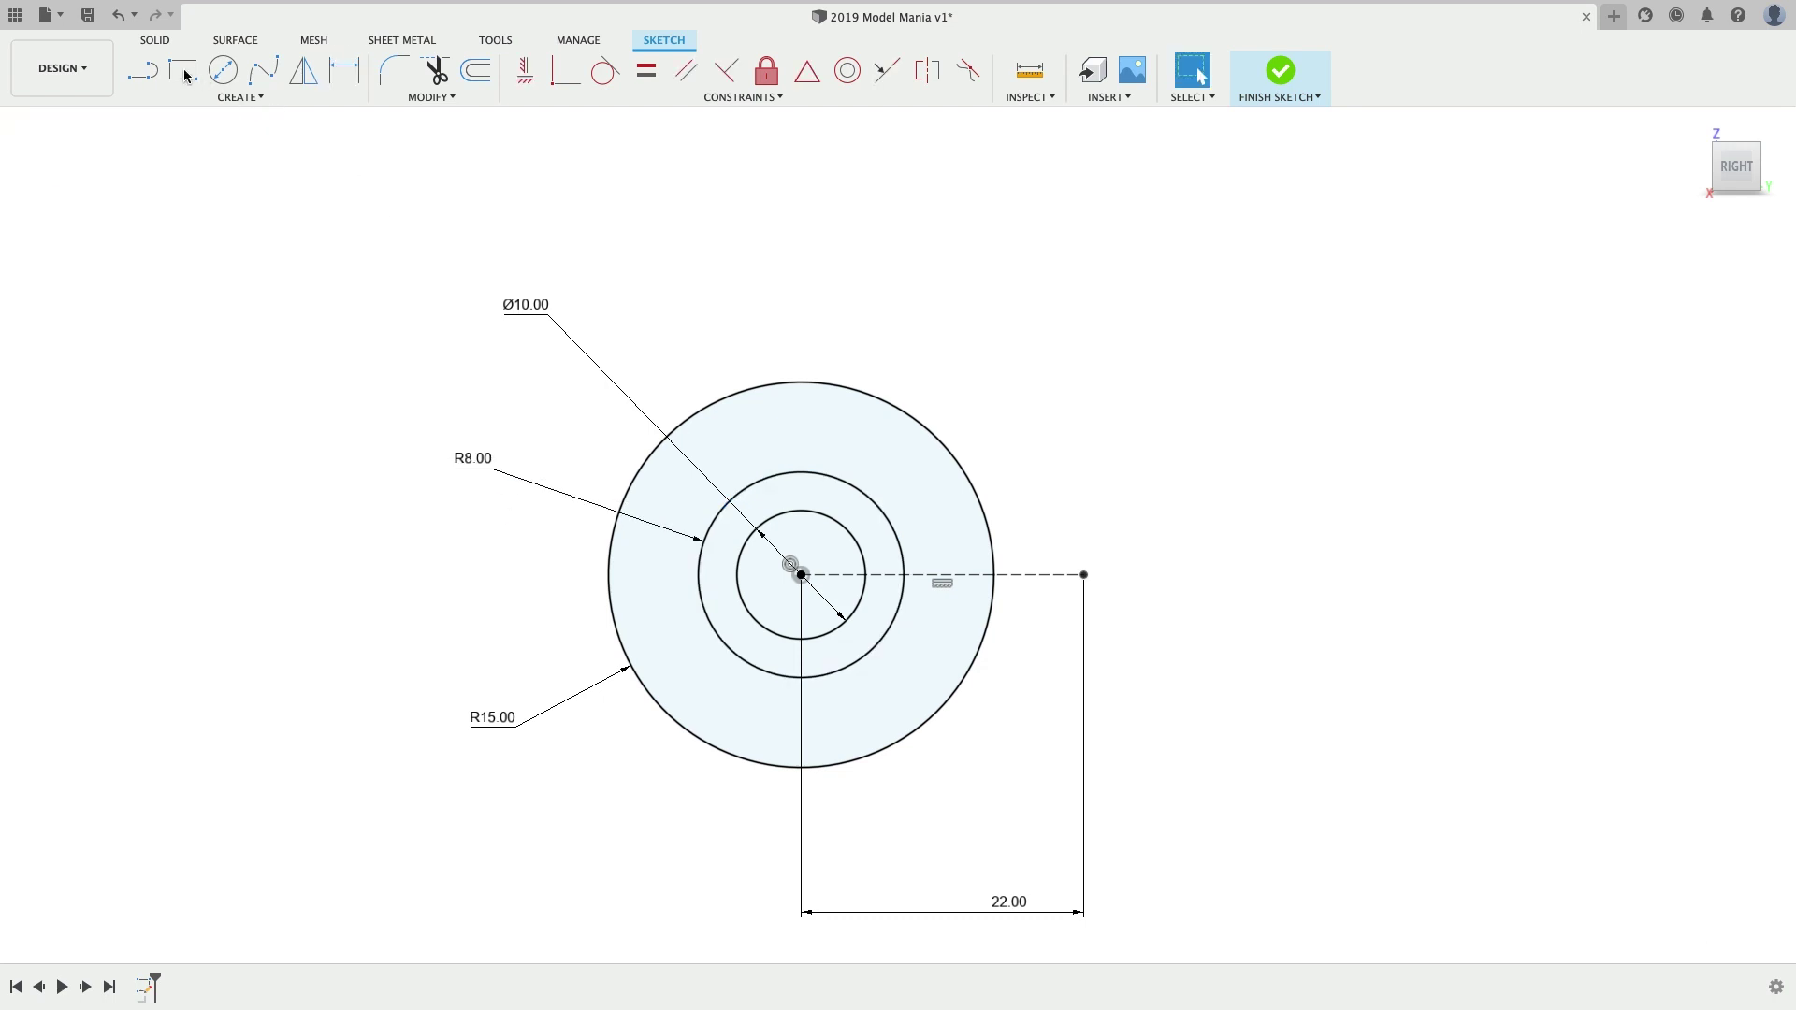
- Sketch three connected lines from the middle circle's top outward, vertically down beyond the construction line's end, and back to that circle's bottom
click(145, 71)
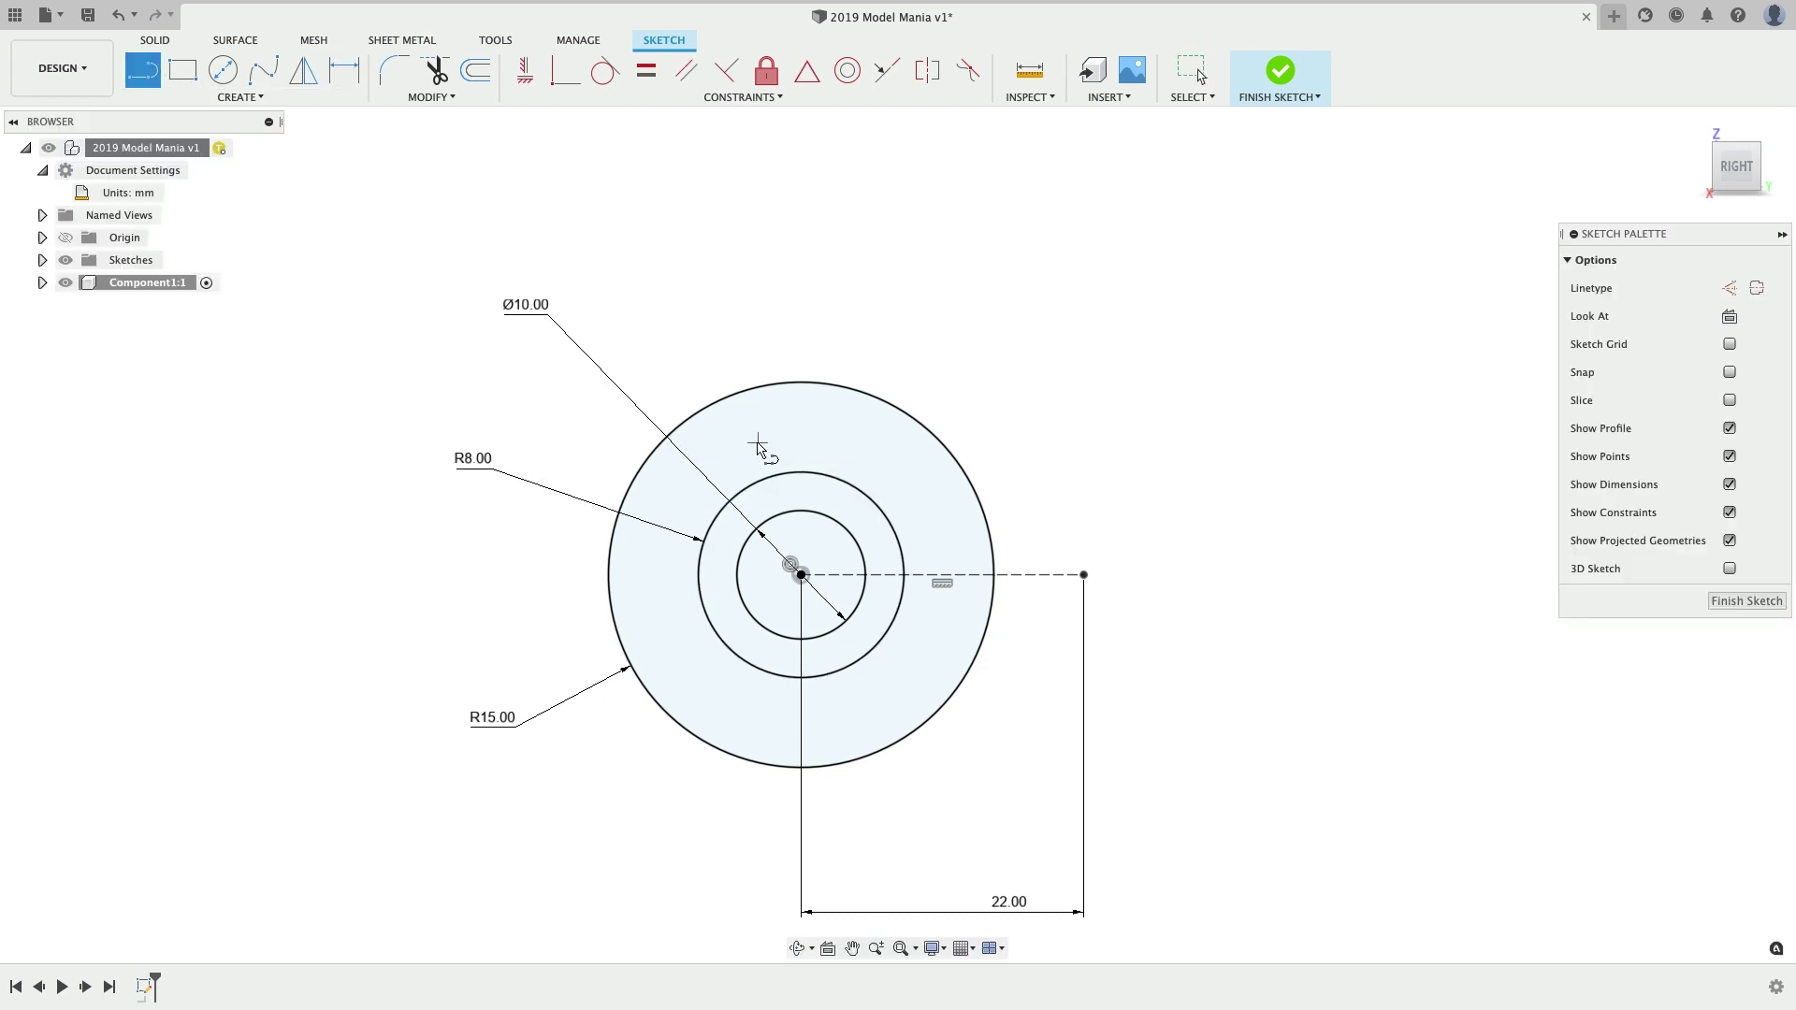
click(799, 473)
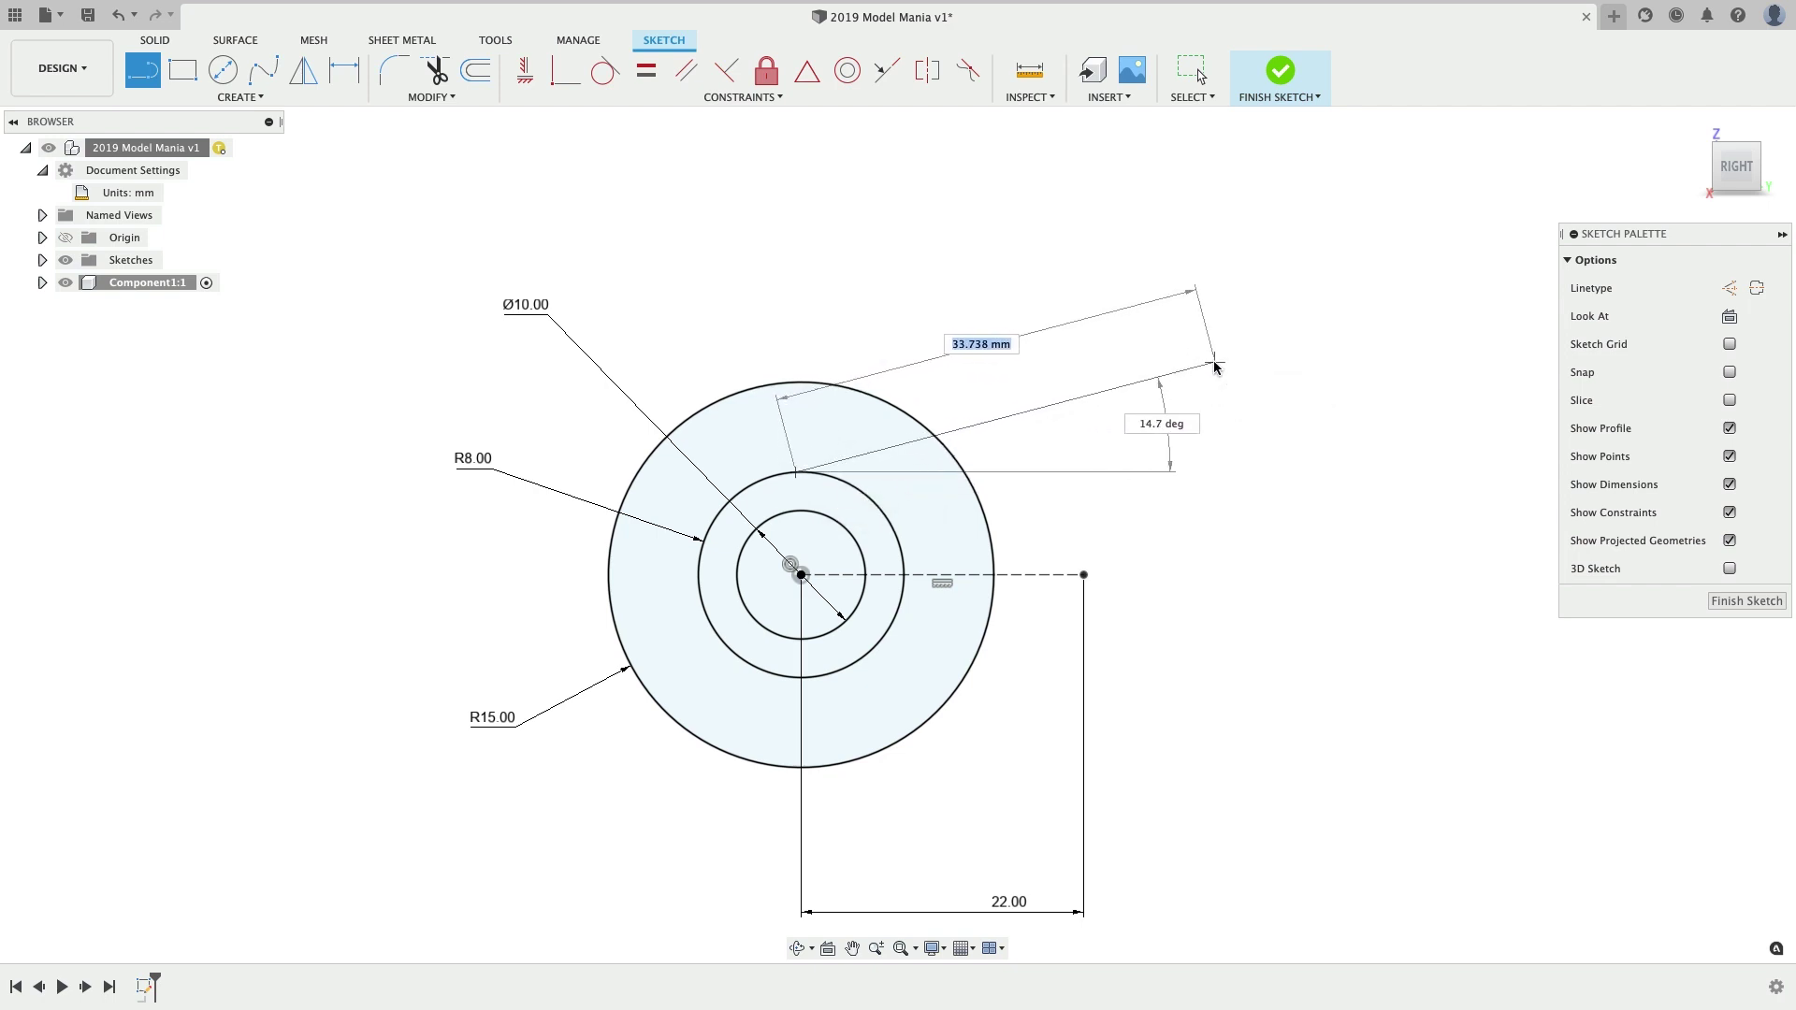
click(1227, 338)
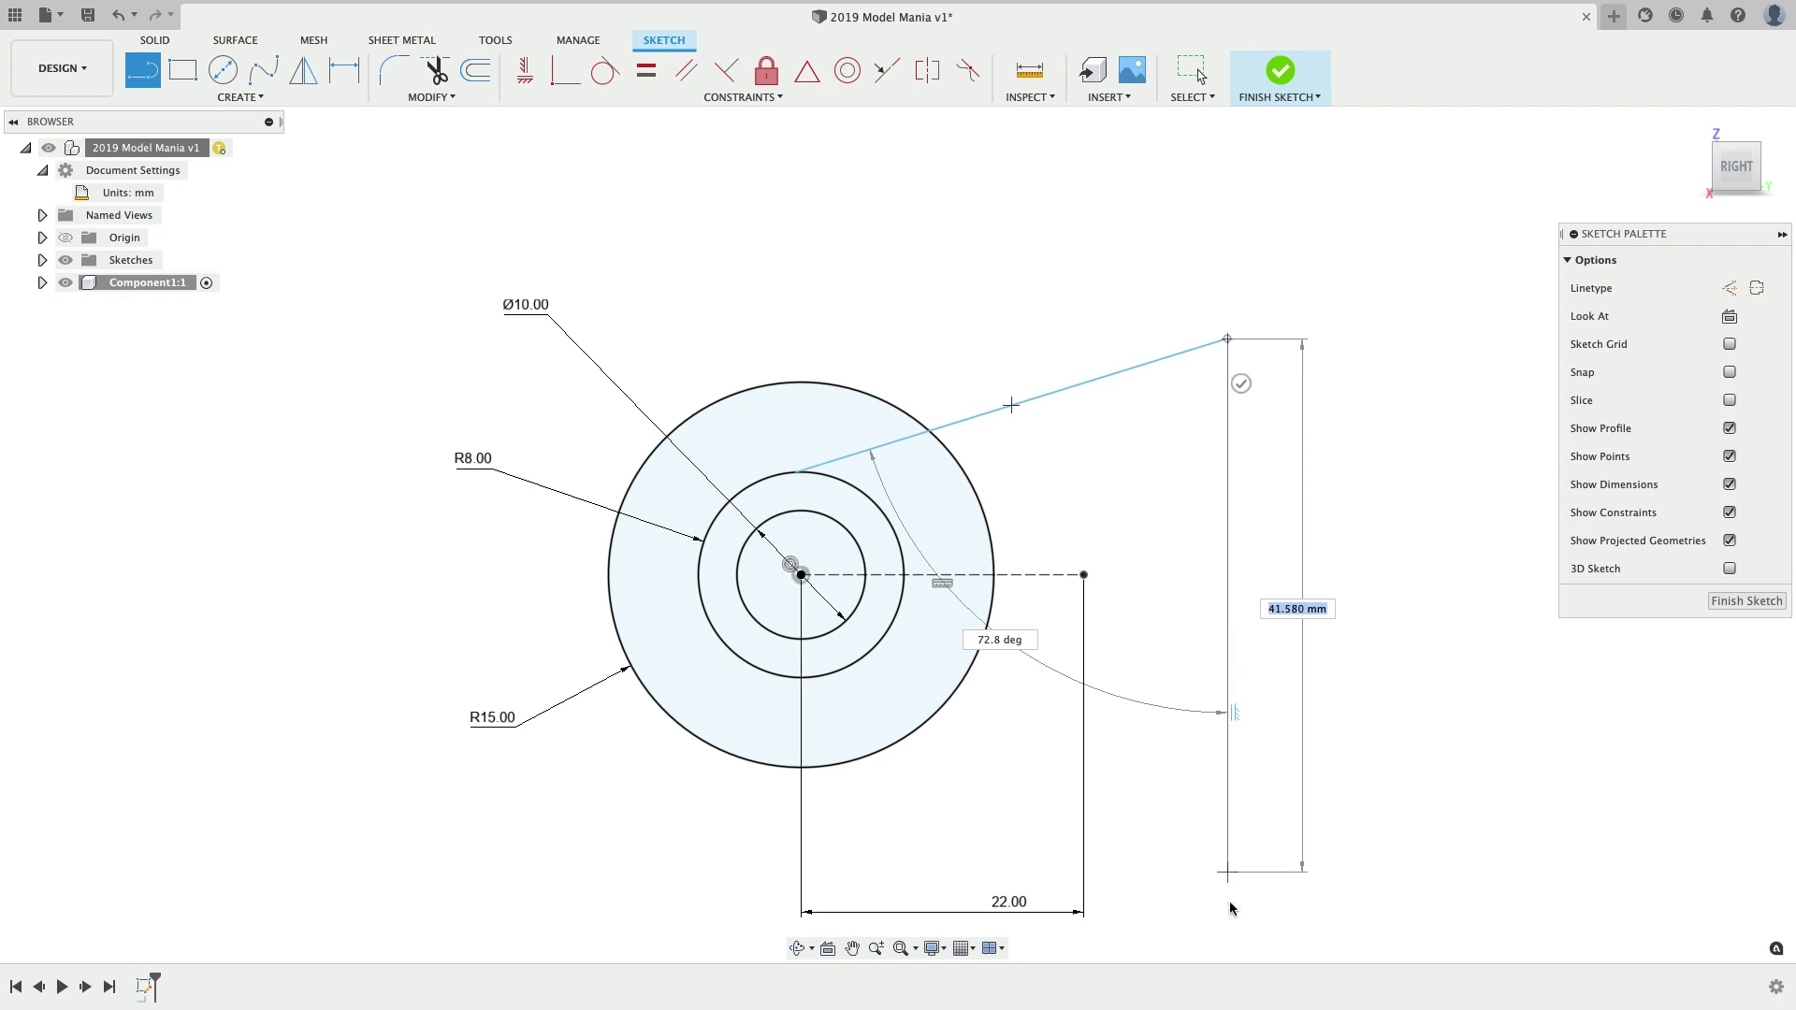
click(1228, 947)
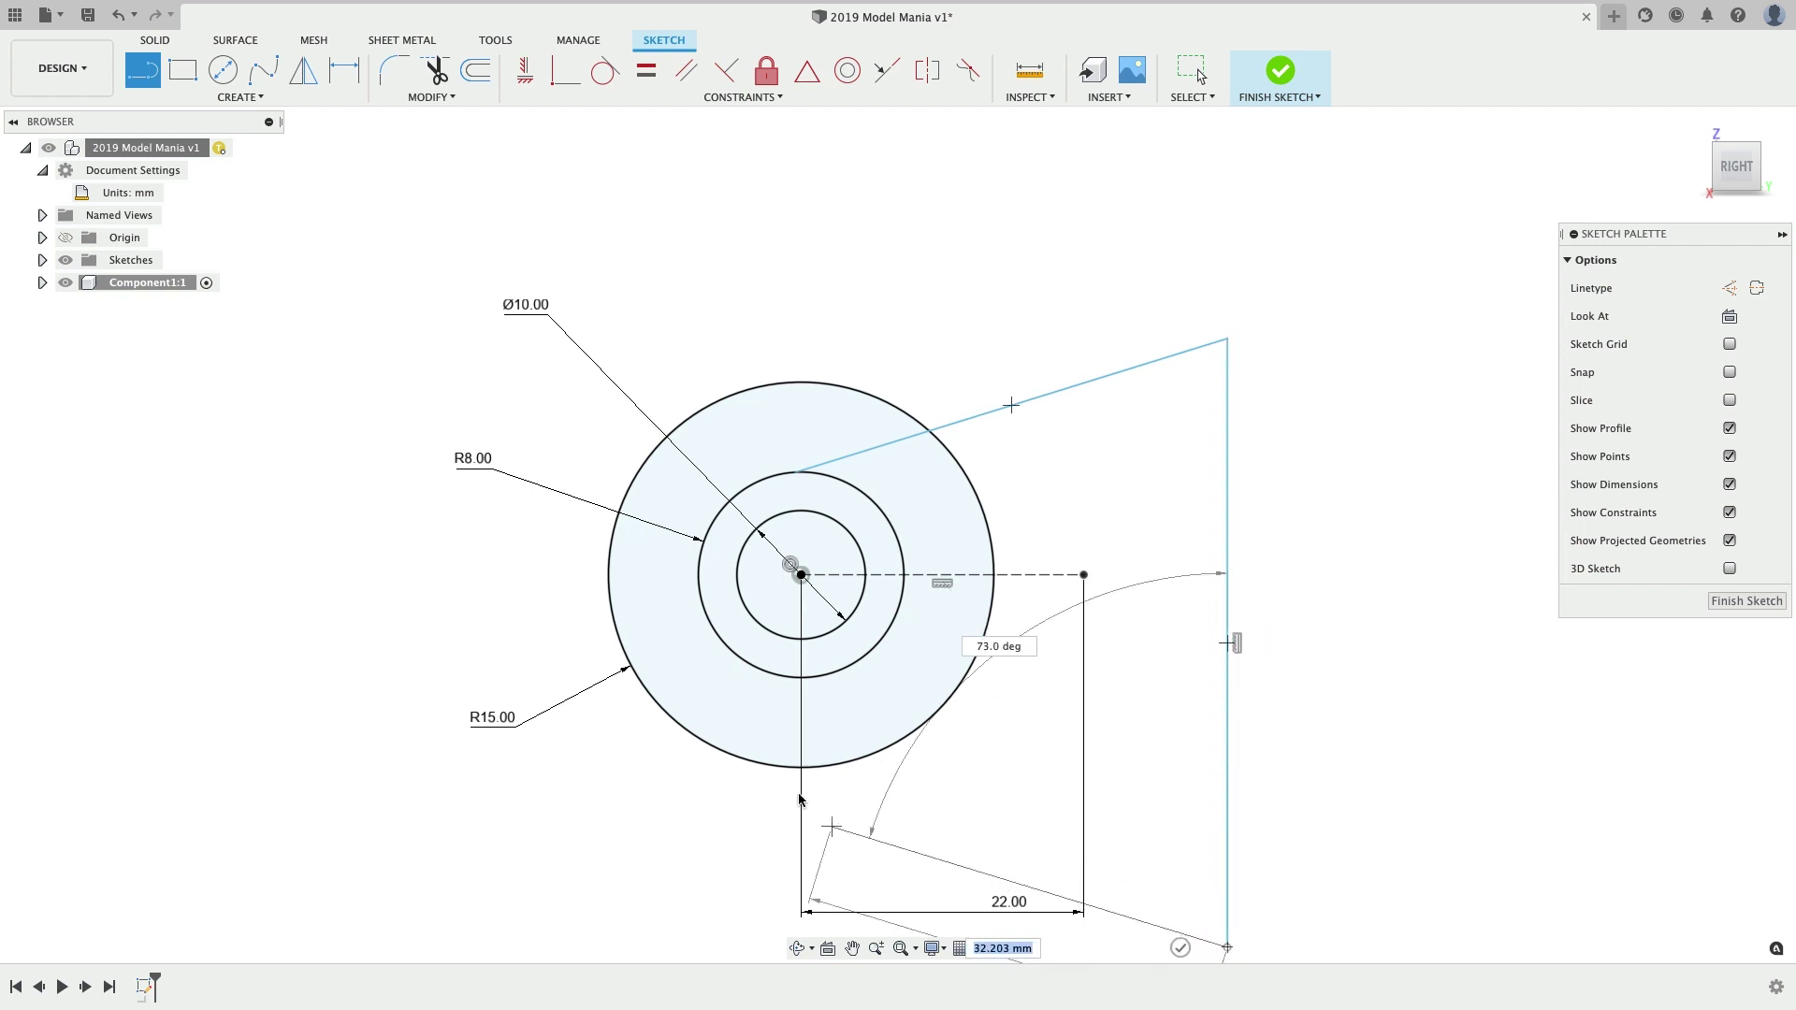
click(787, 676)
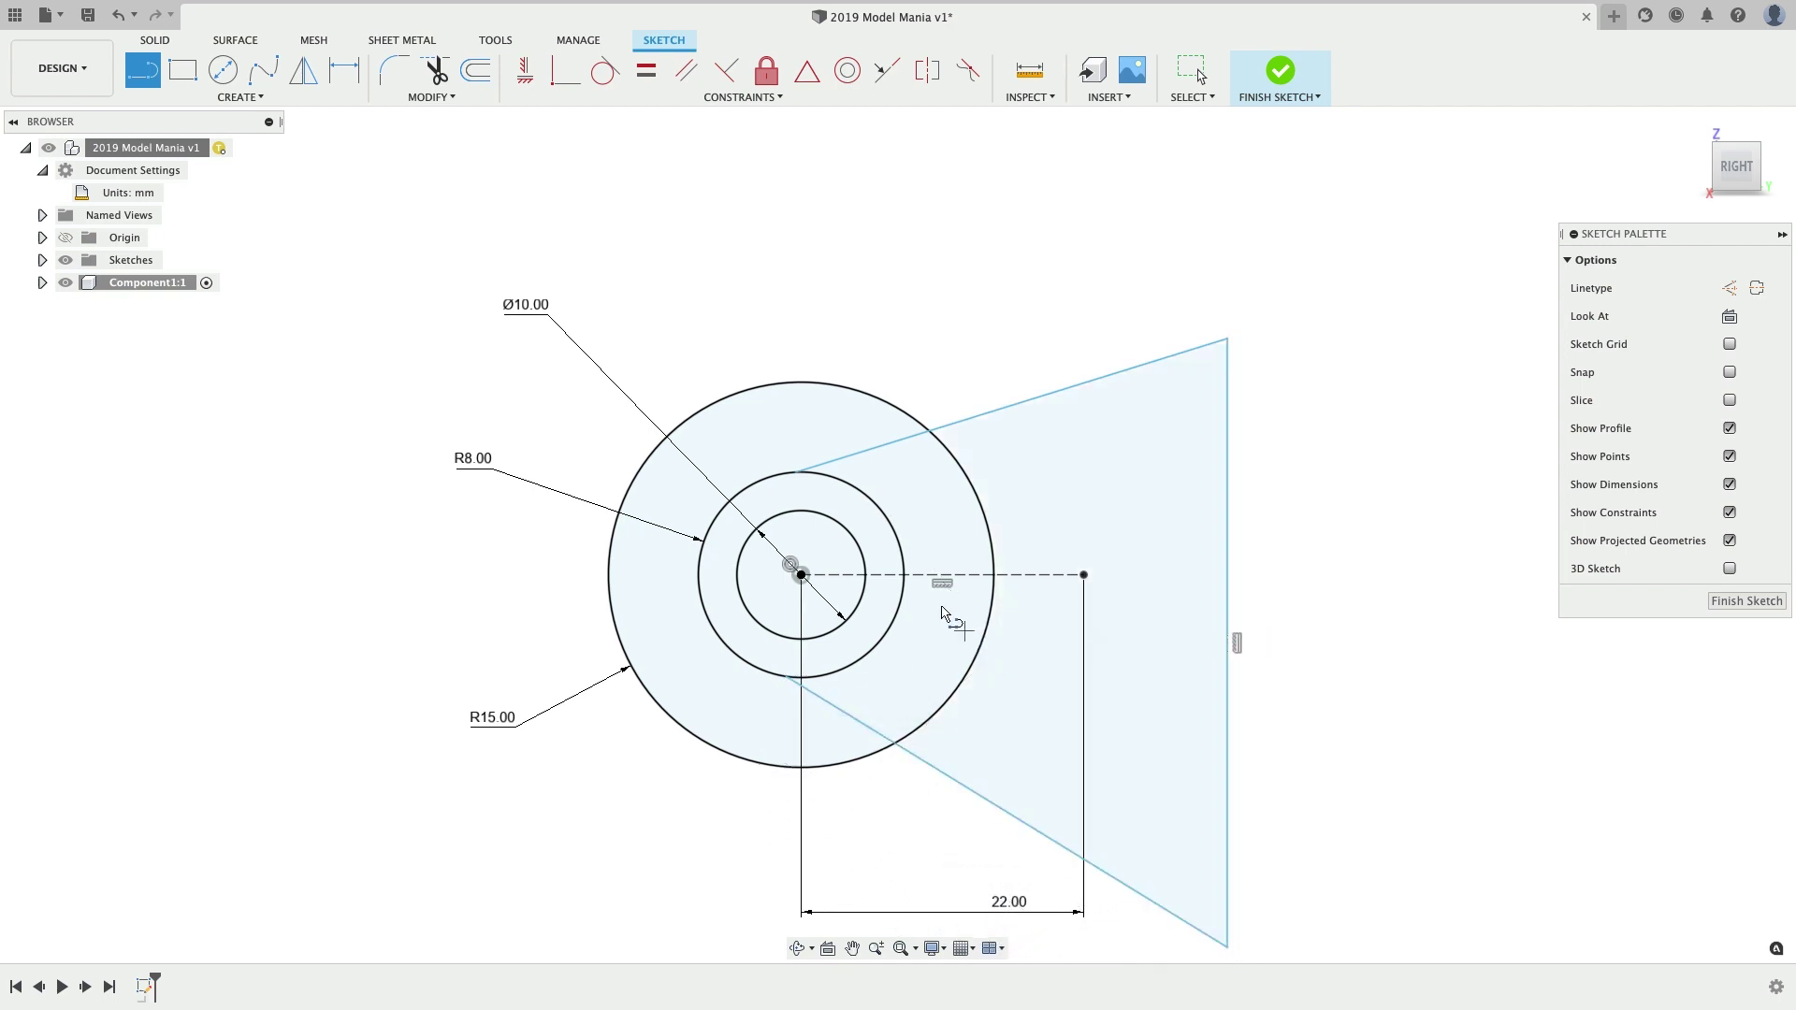
- Make both sloped outline lines tangent to the middle circle of 8 mm radius
key(Escape)
click(823, 468)
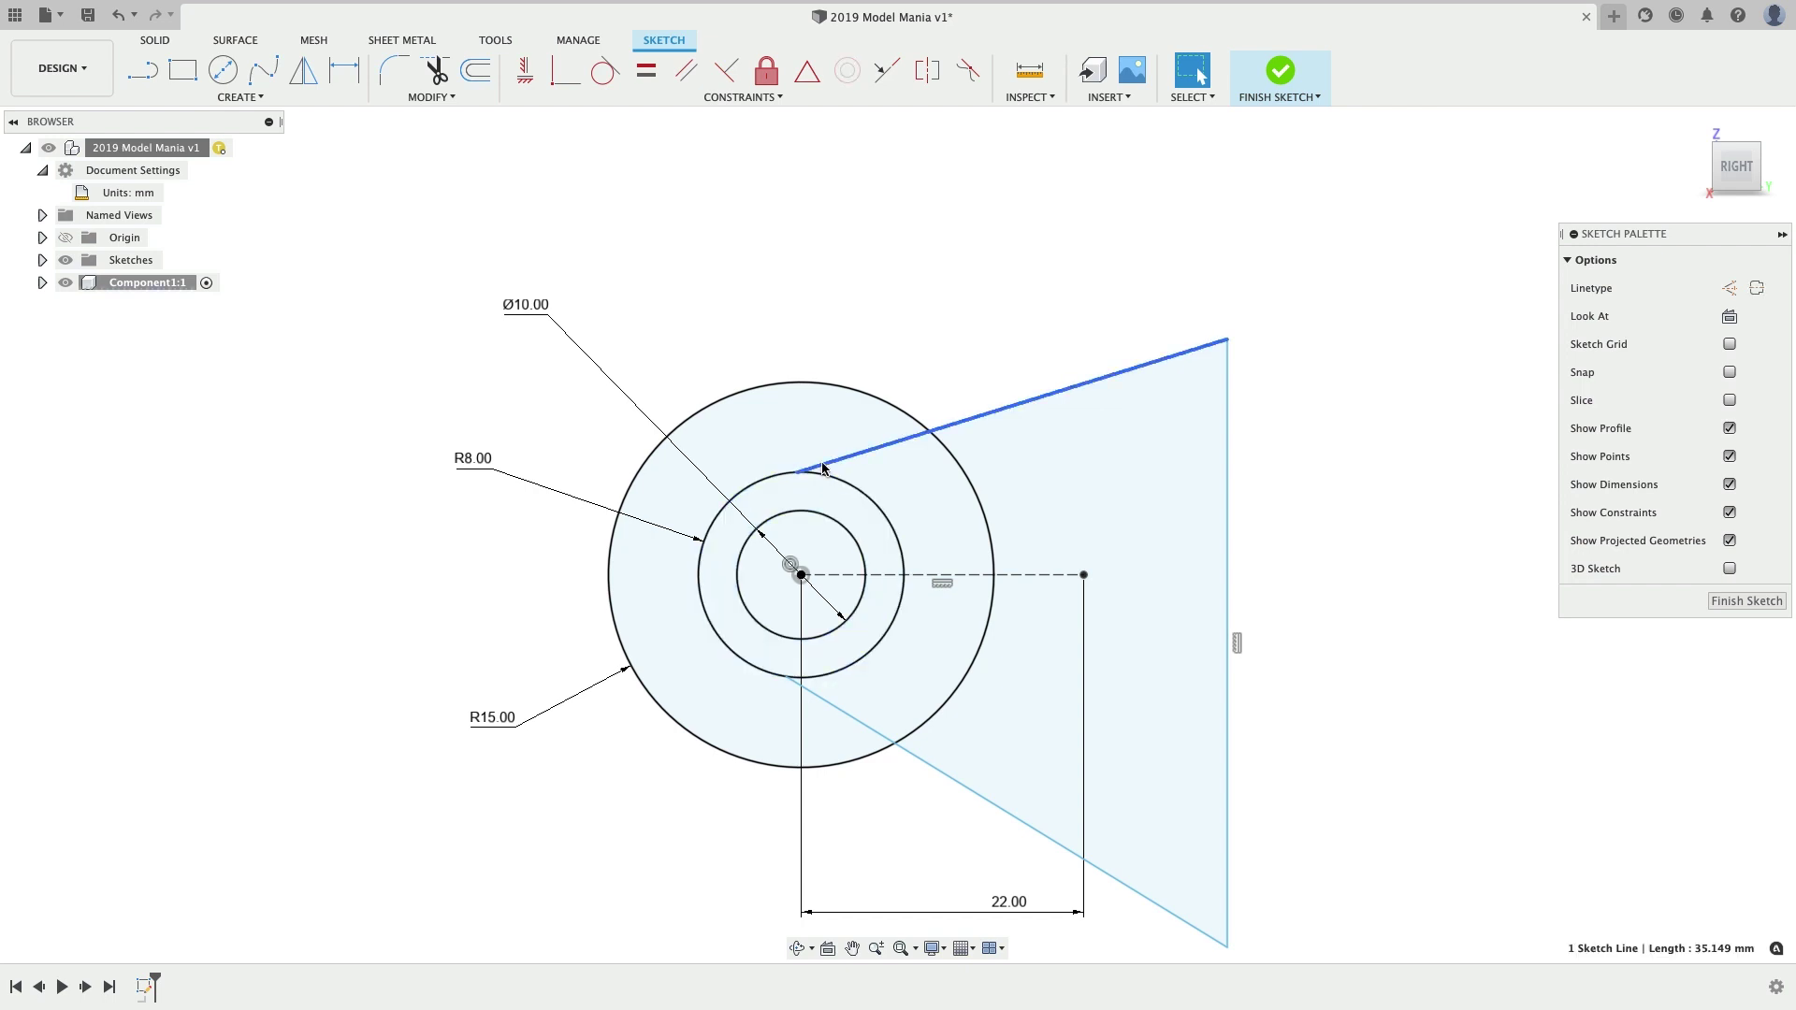
click(823, 475)
right_click(786, 482)
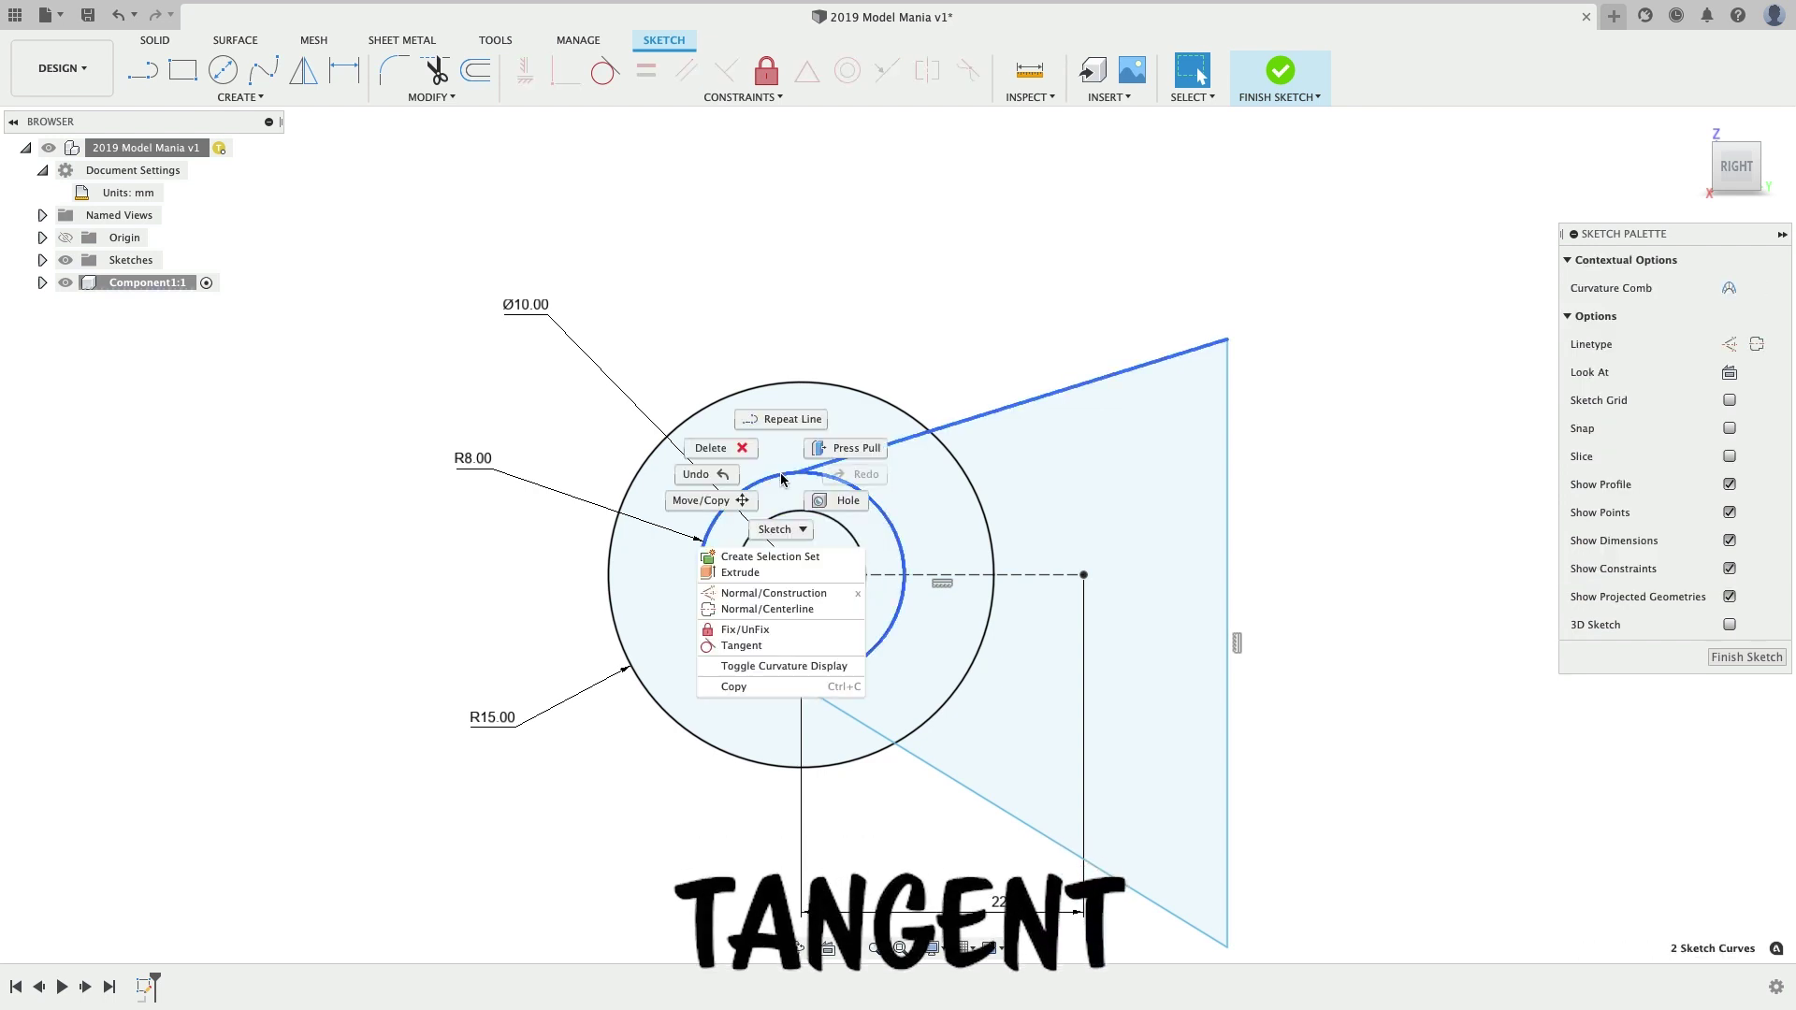
click(749, 646)
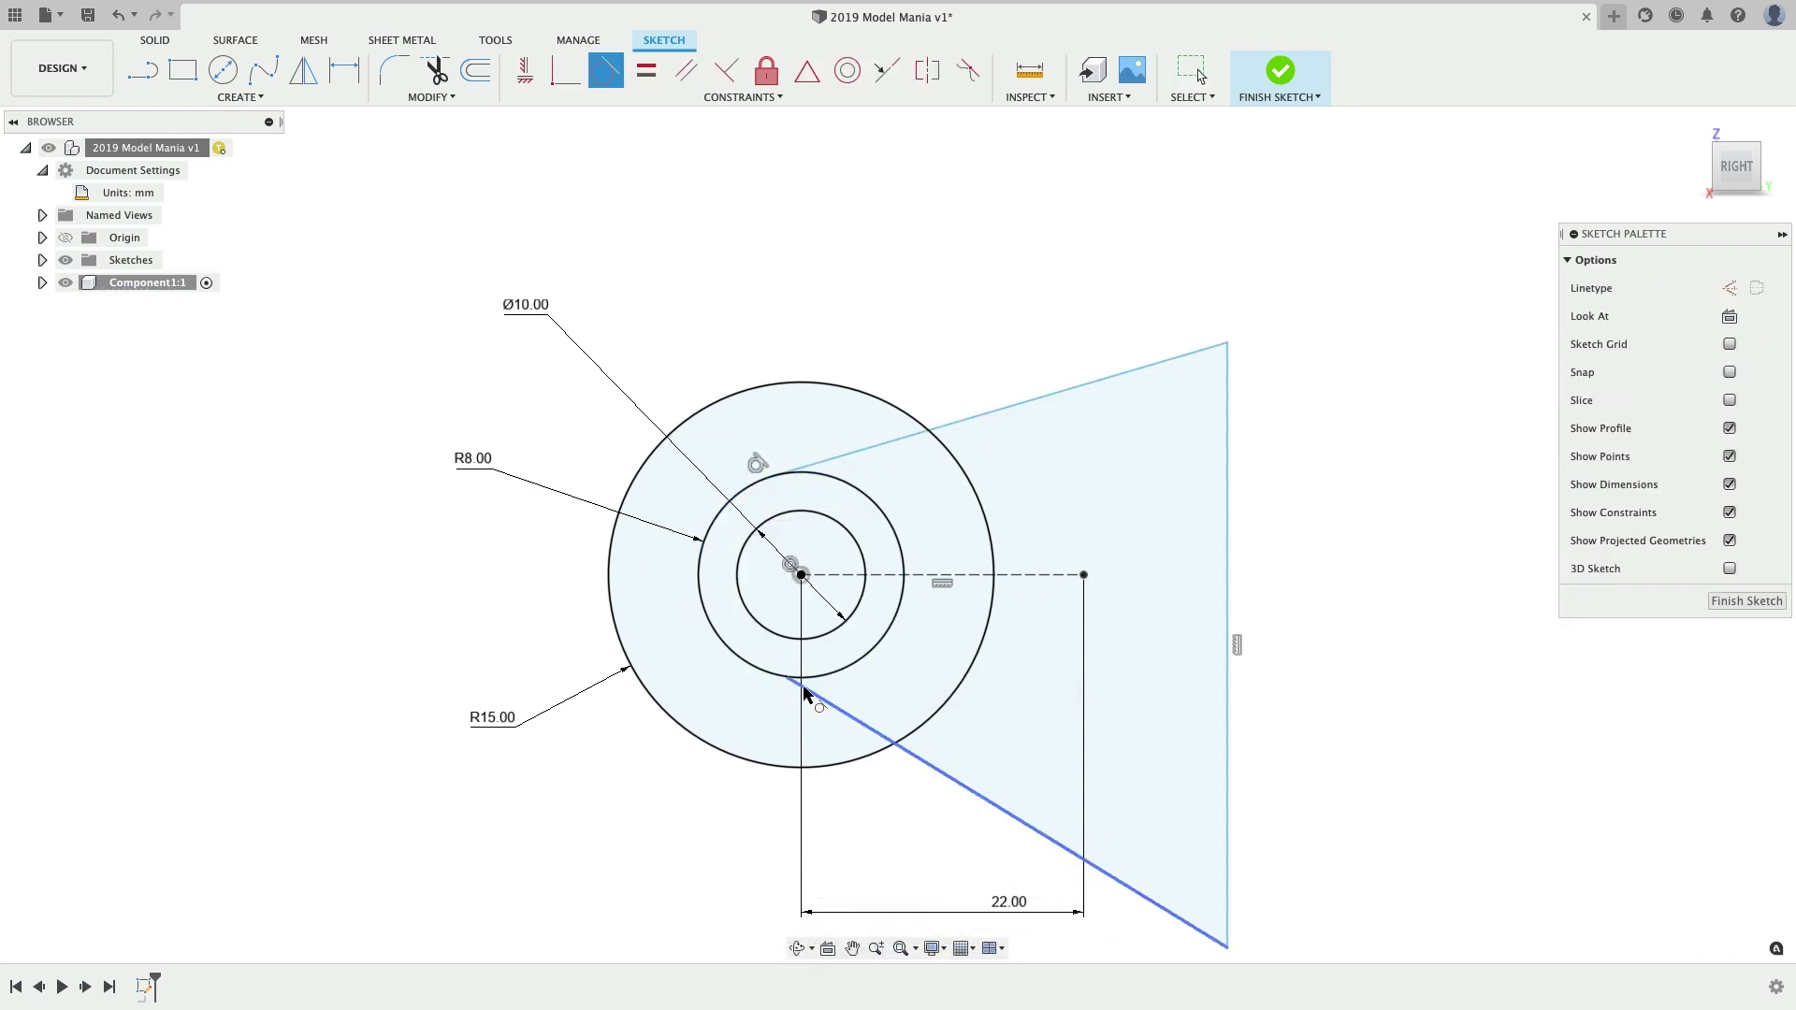
click(763, 671)
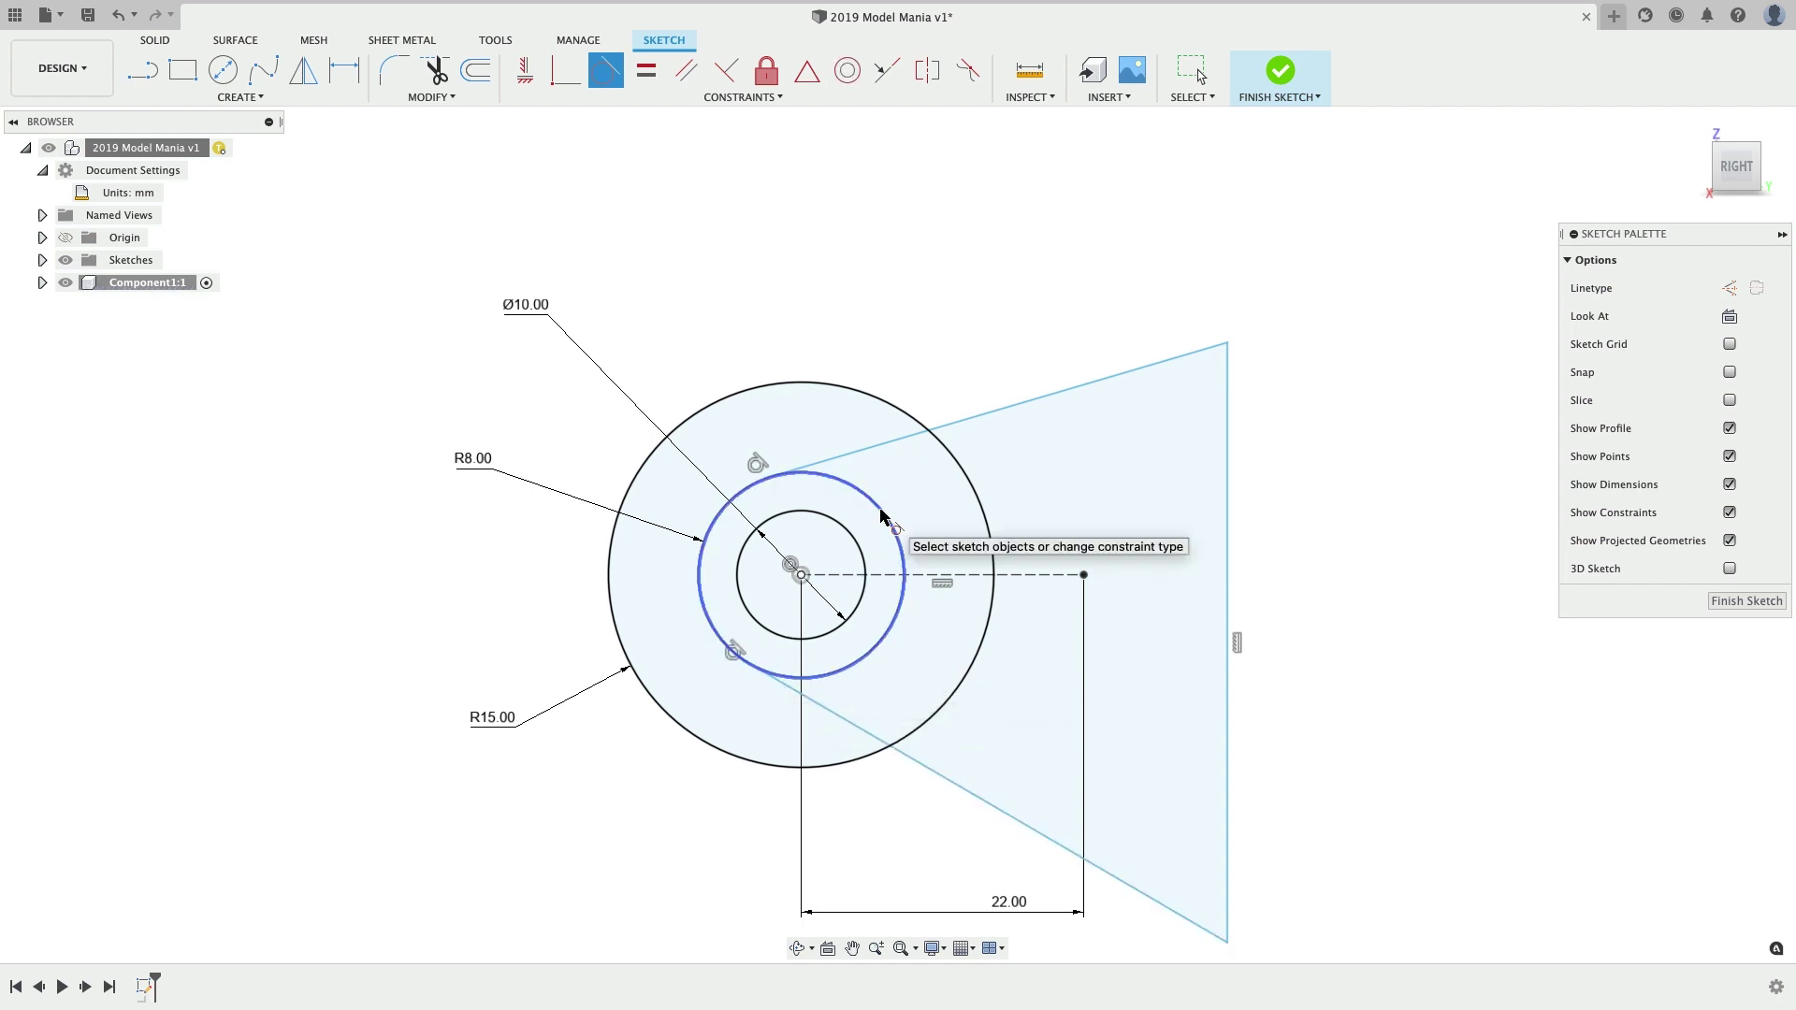
key(Escape)
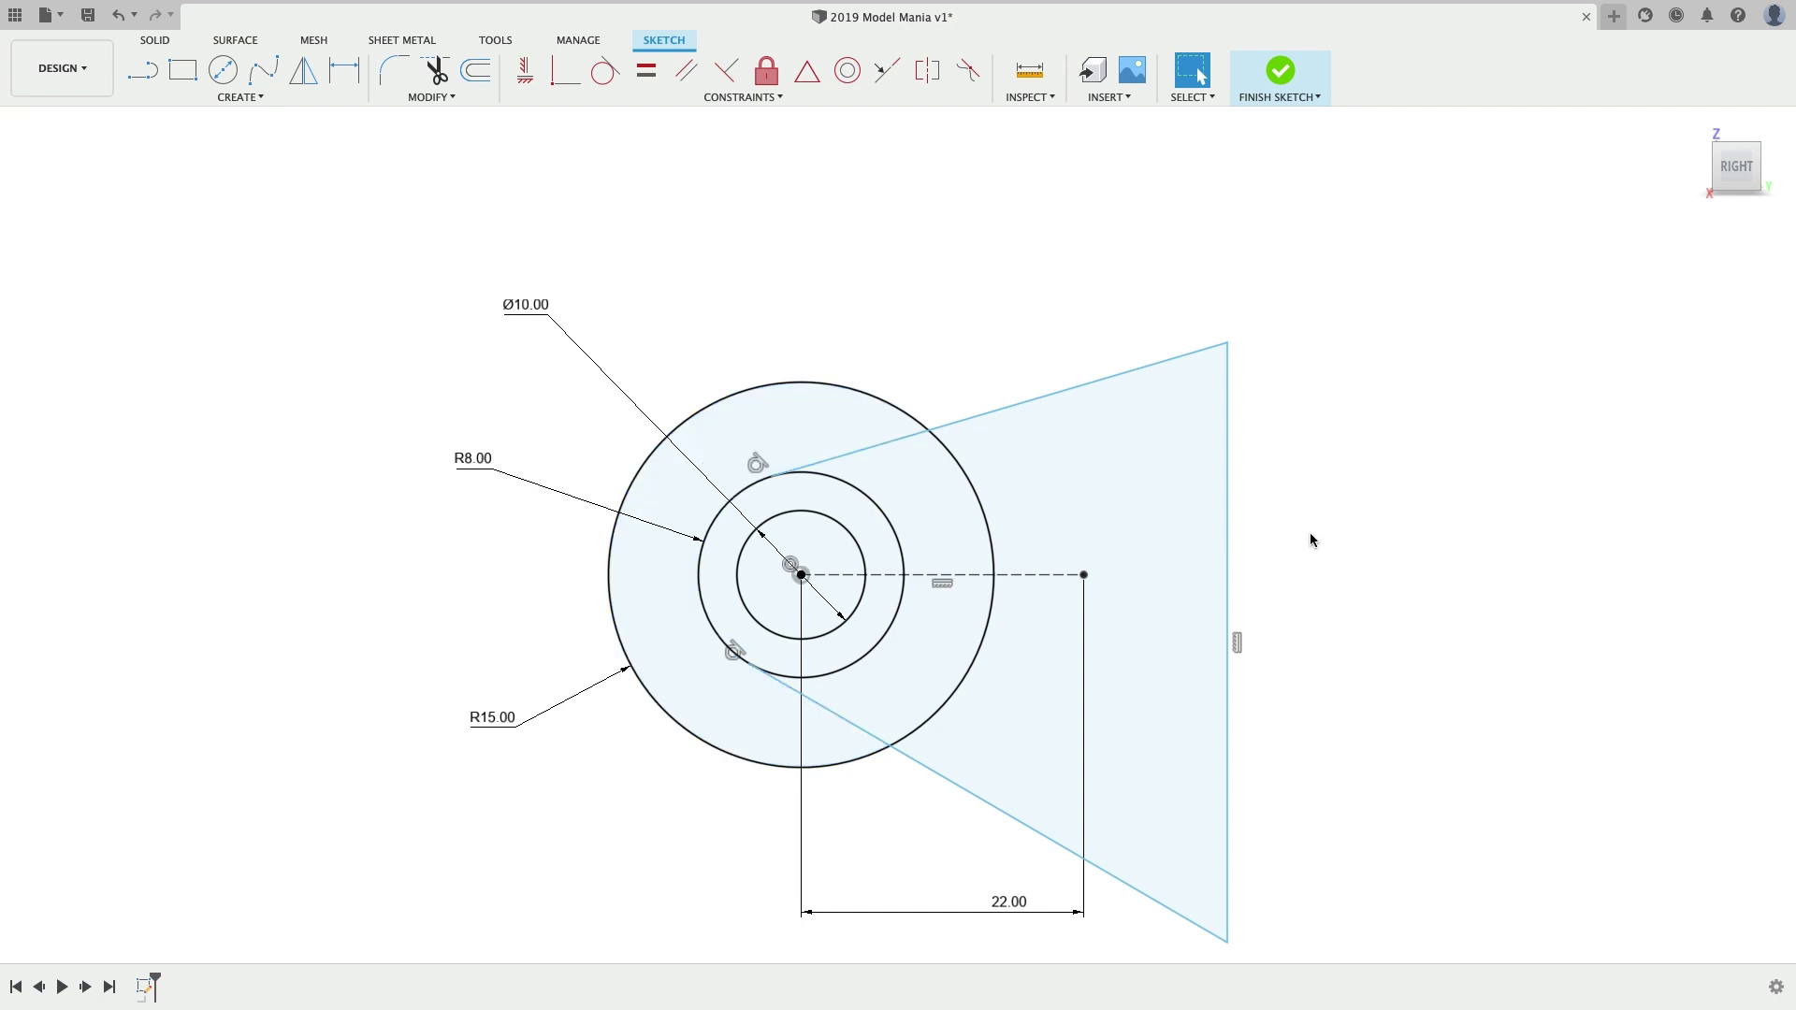
- Constrain the outer end of the horizontal construction line to the midpoint of the vertical outline line
click(1229, 552)
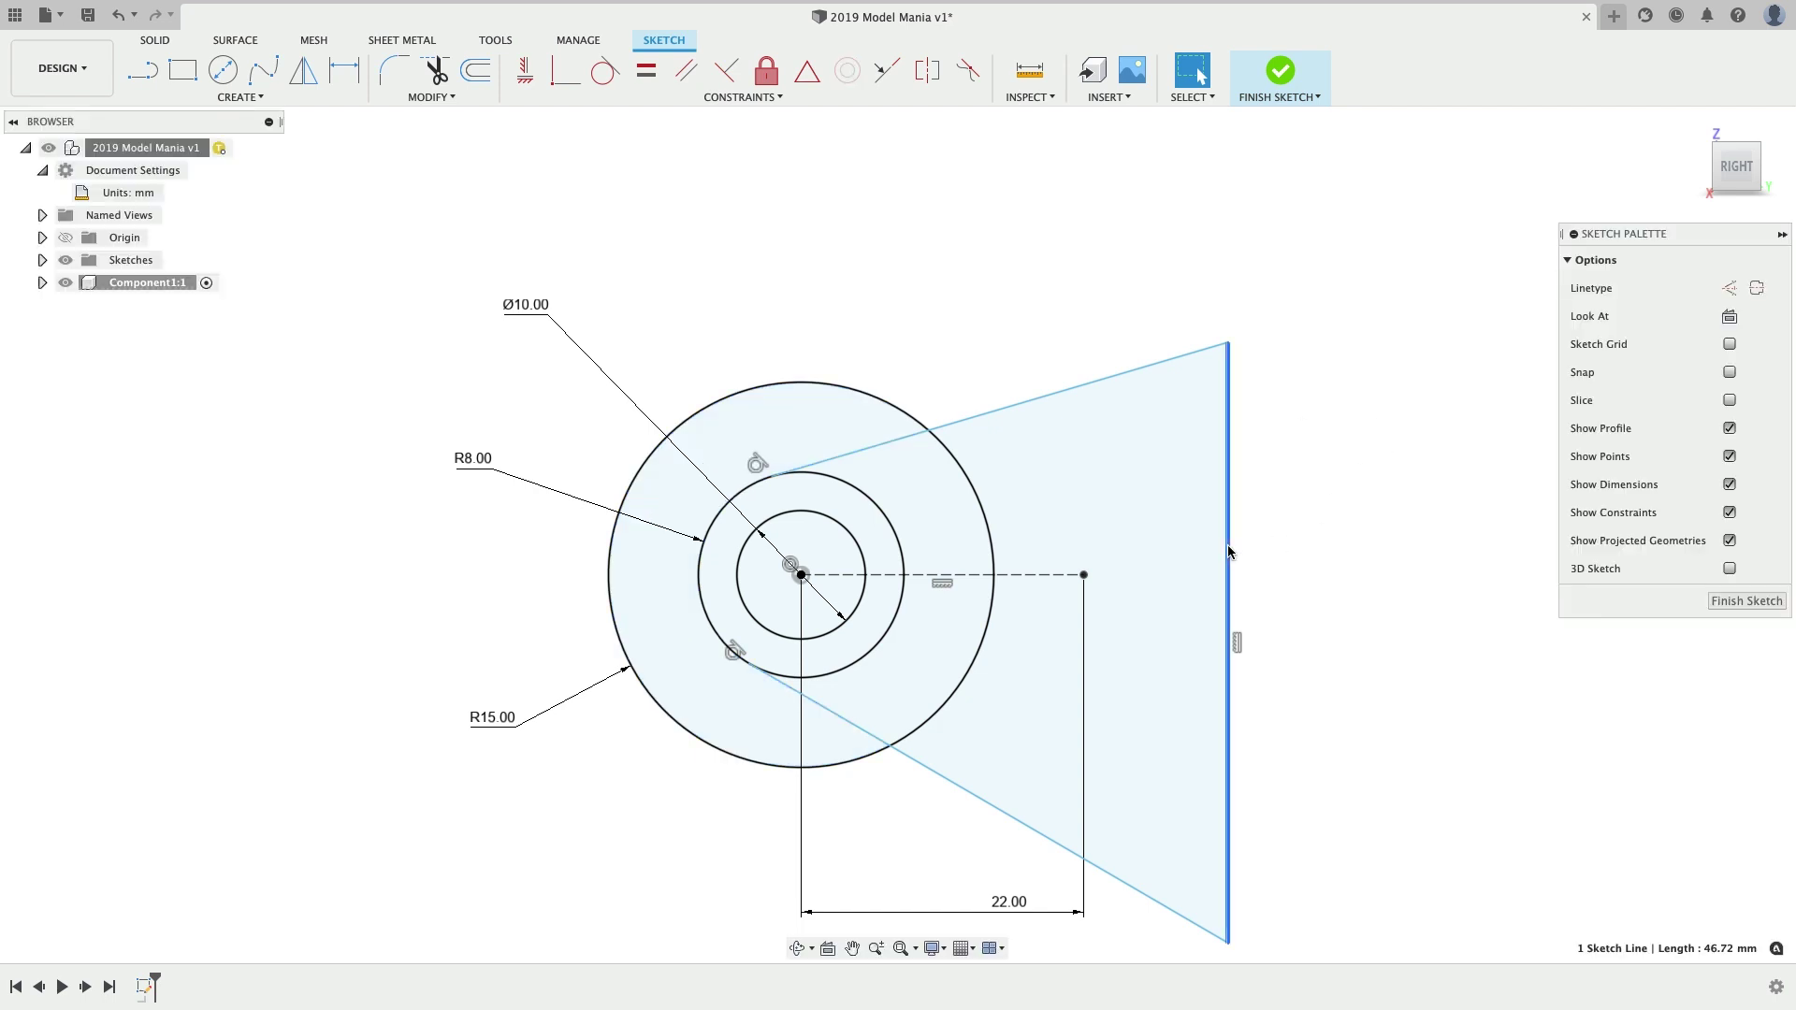
shift+click(1083, 576)
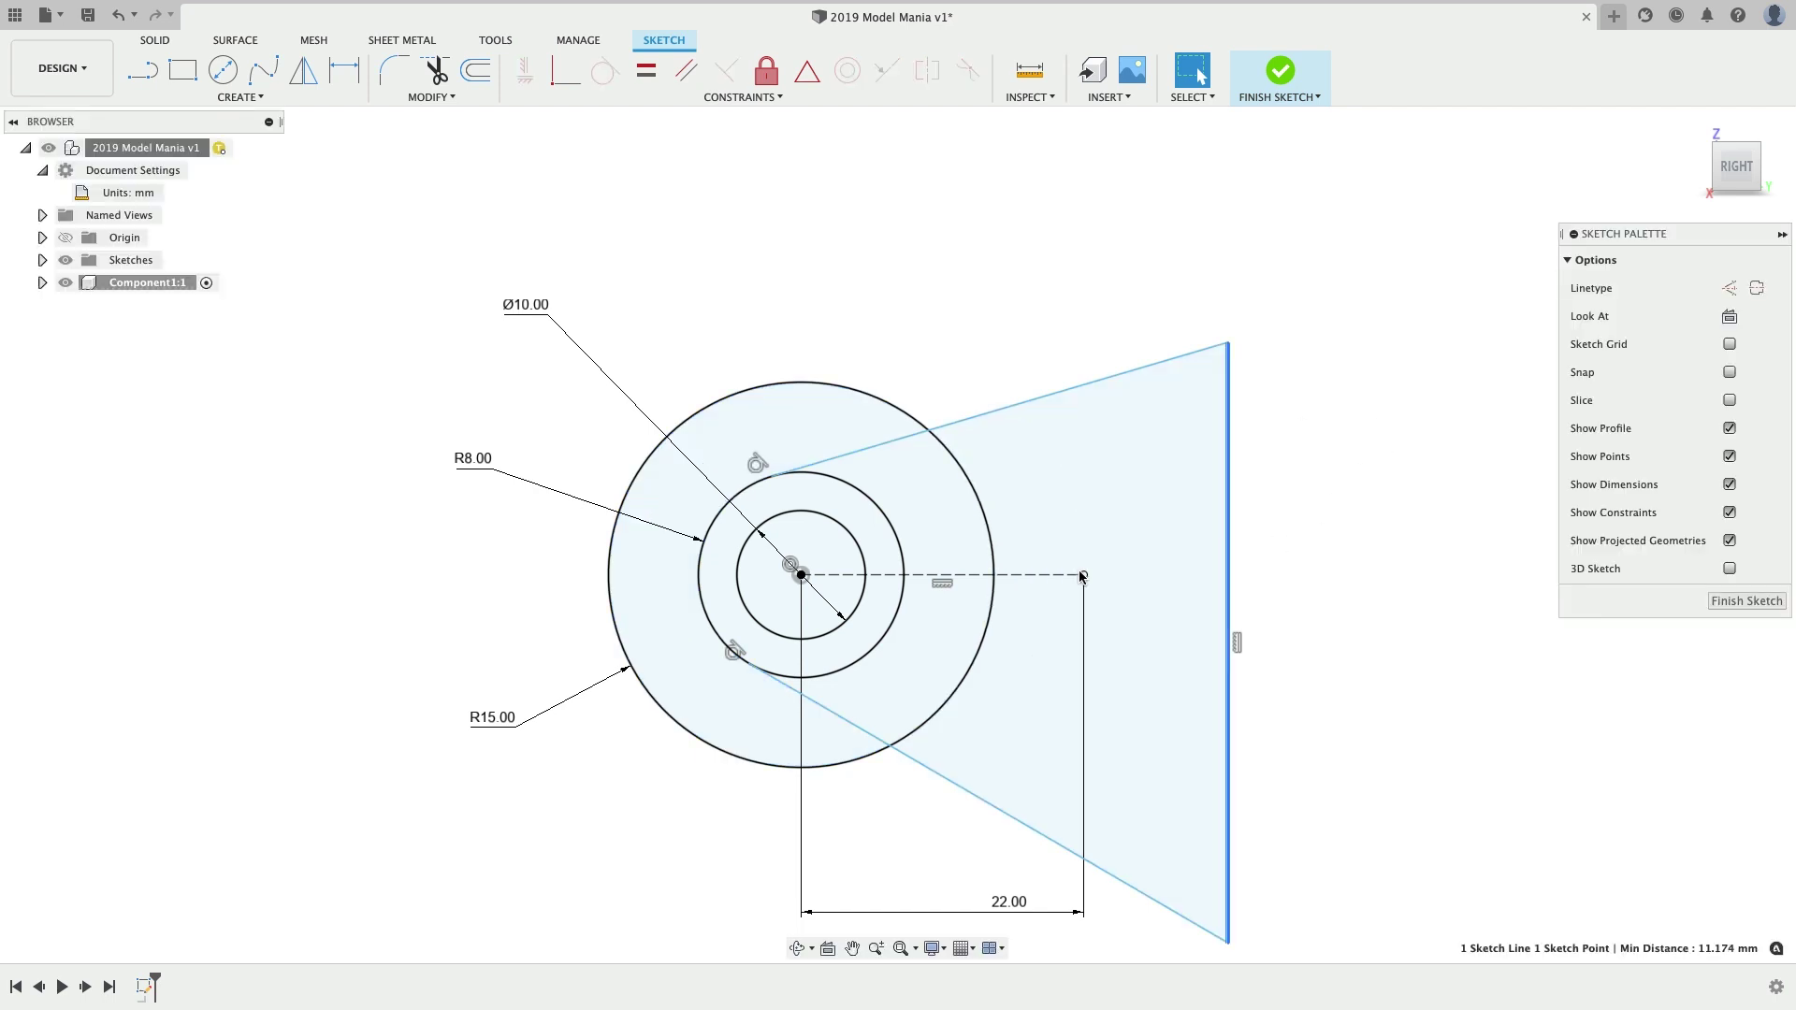
right_click(1082, 576)
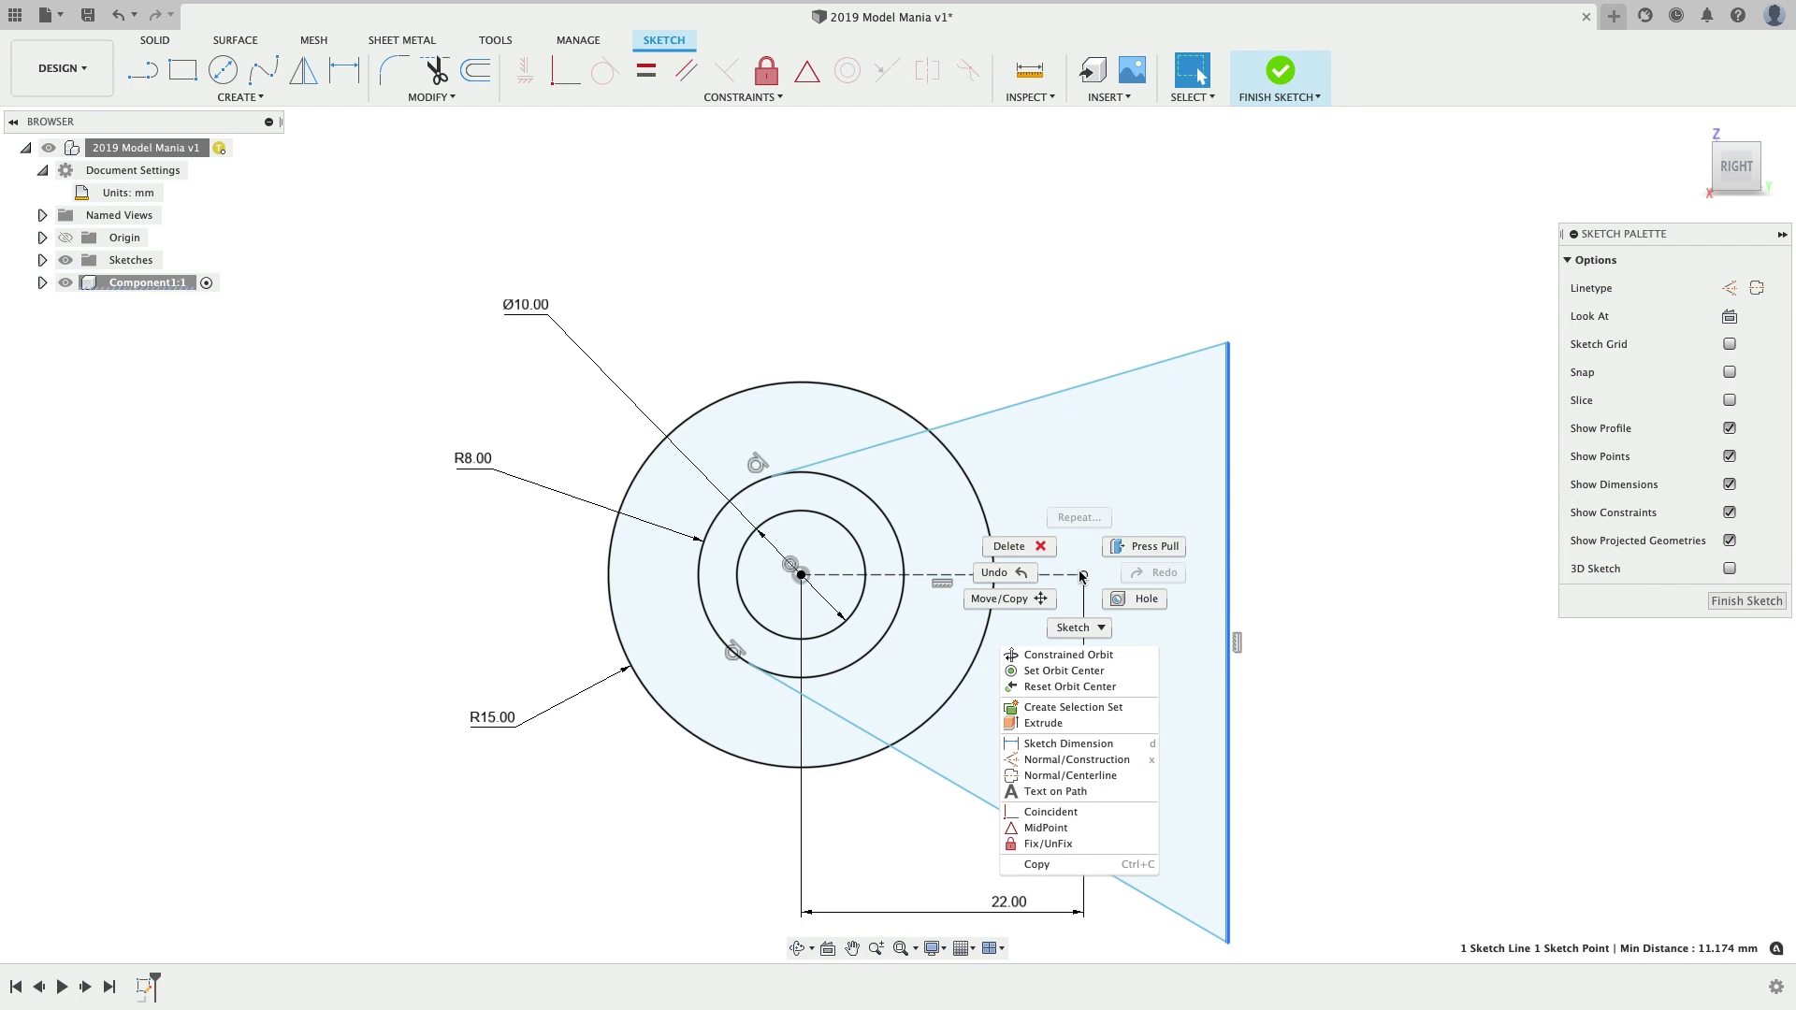
click(1045, 828)
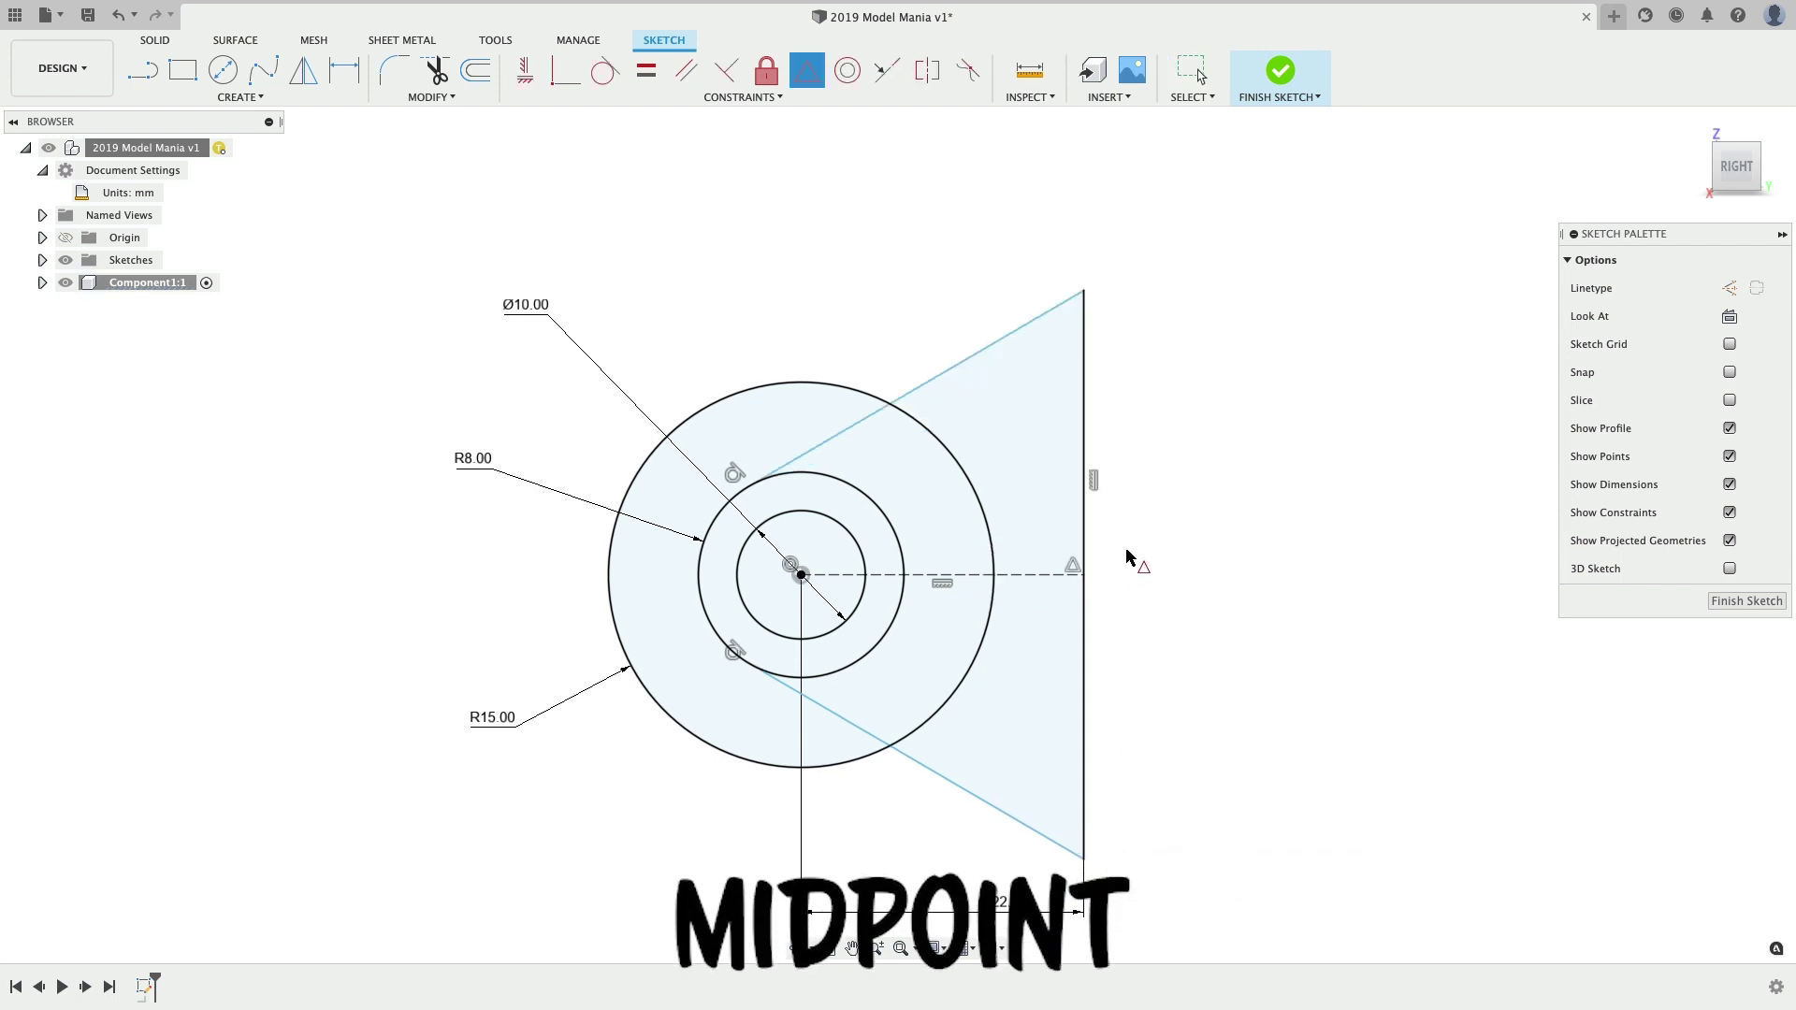
- Stretch the vertical outline line by its upper end and dimension its length as 24 mm
mouse_move(1083, 292)
mouse_down()
mouse_move(1089, 412)
mouse_move(1087, 283)
mouse_up()
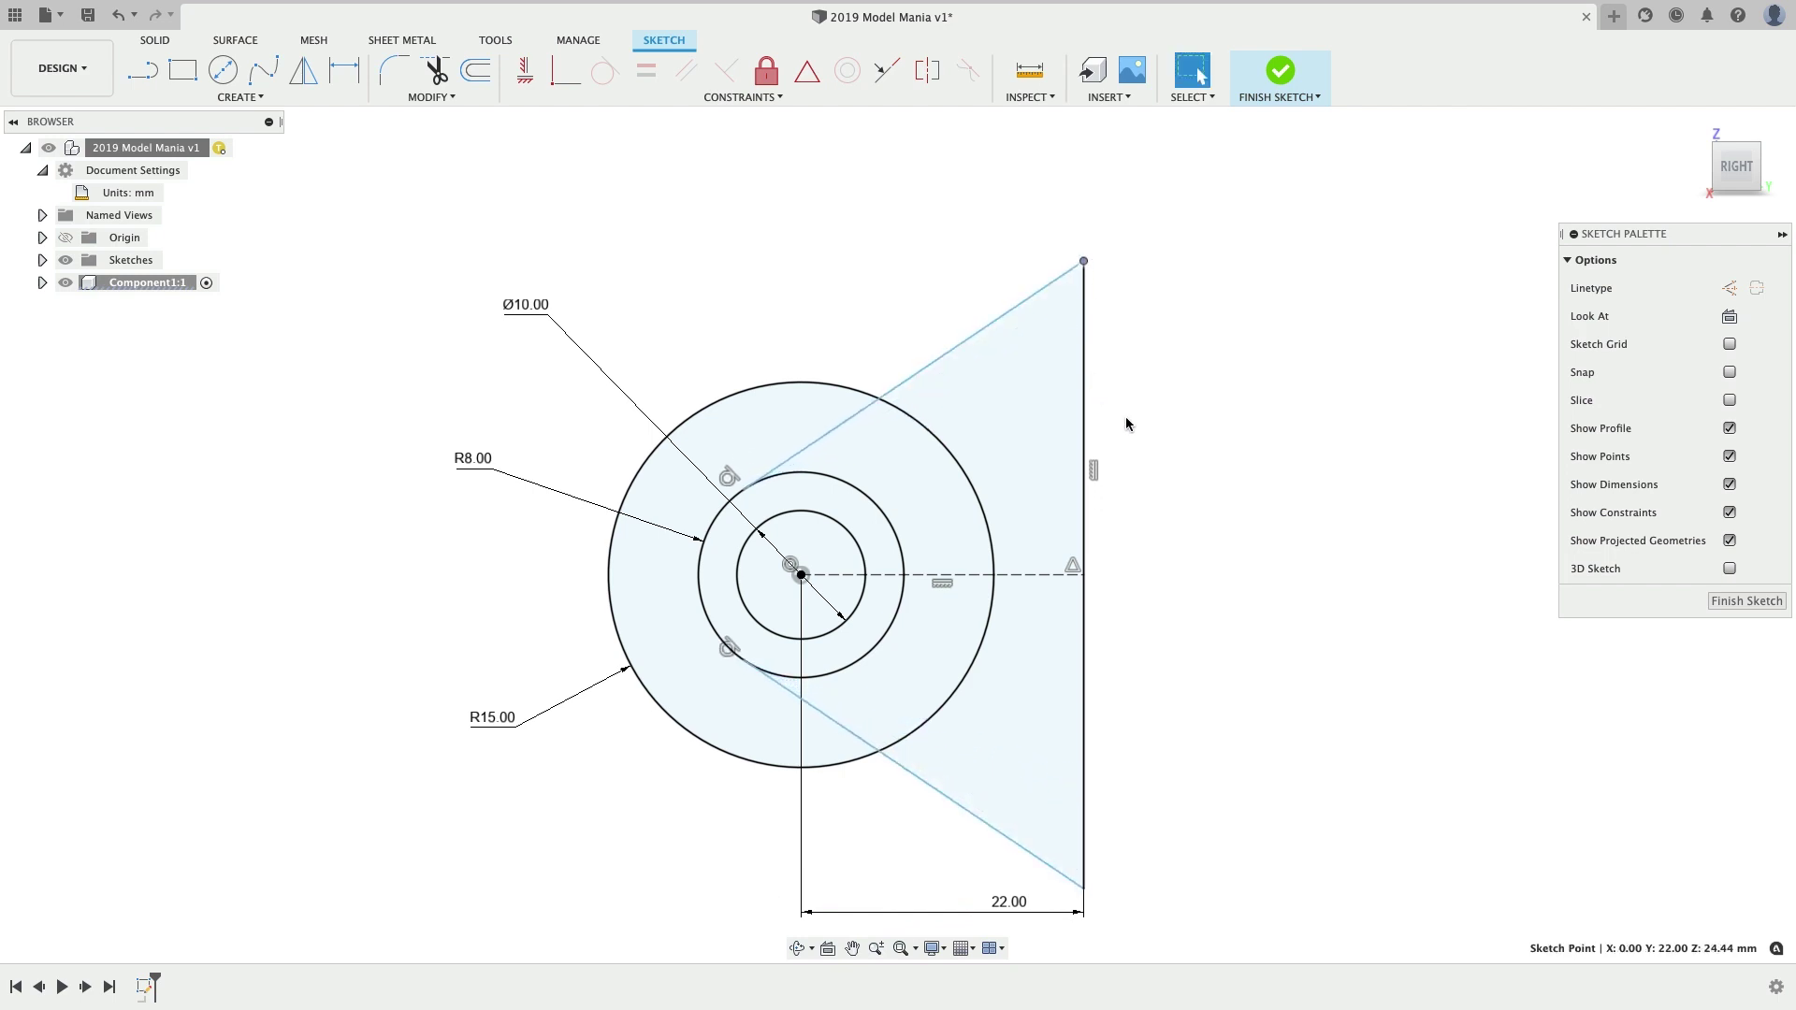
key(d)
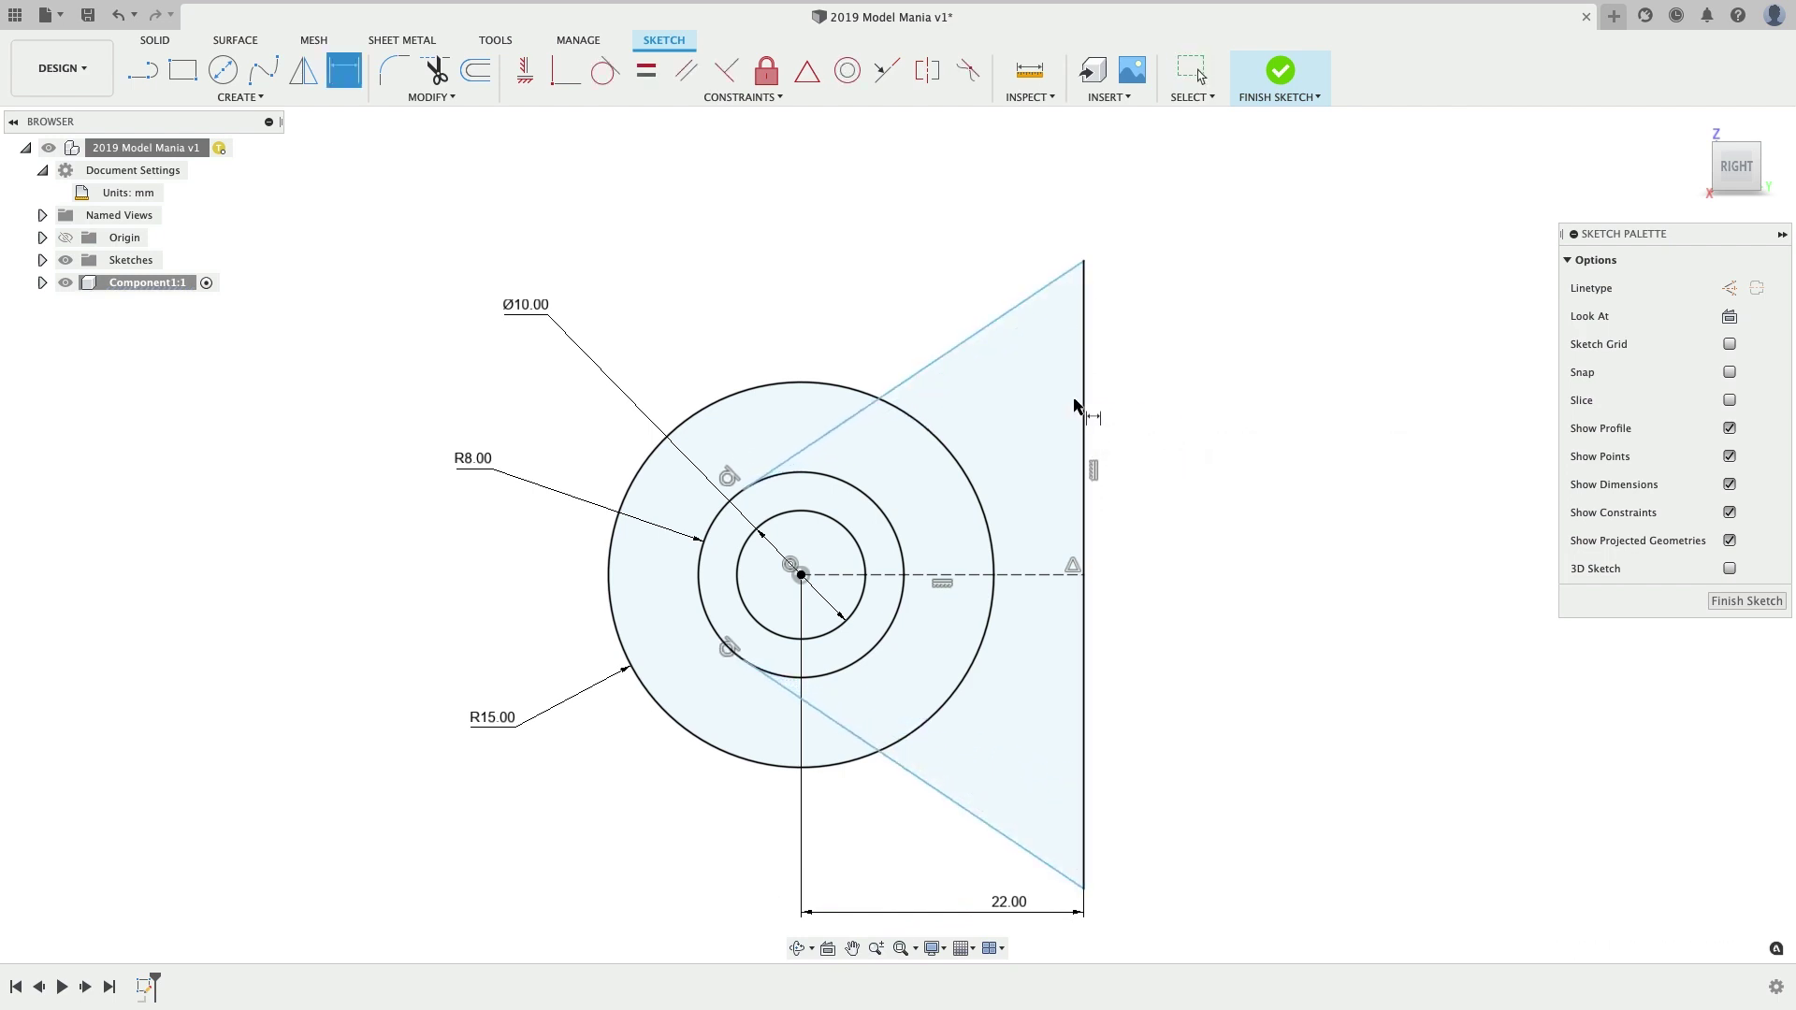
click(1084, 412)
click(1153, 421)
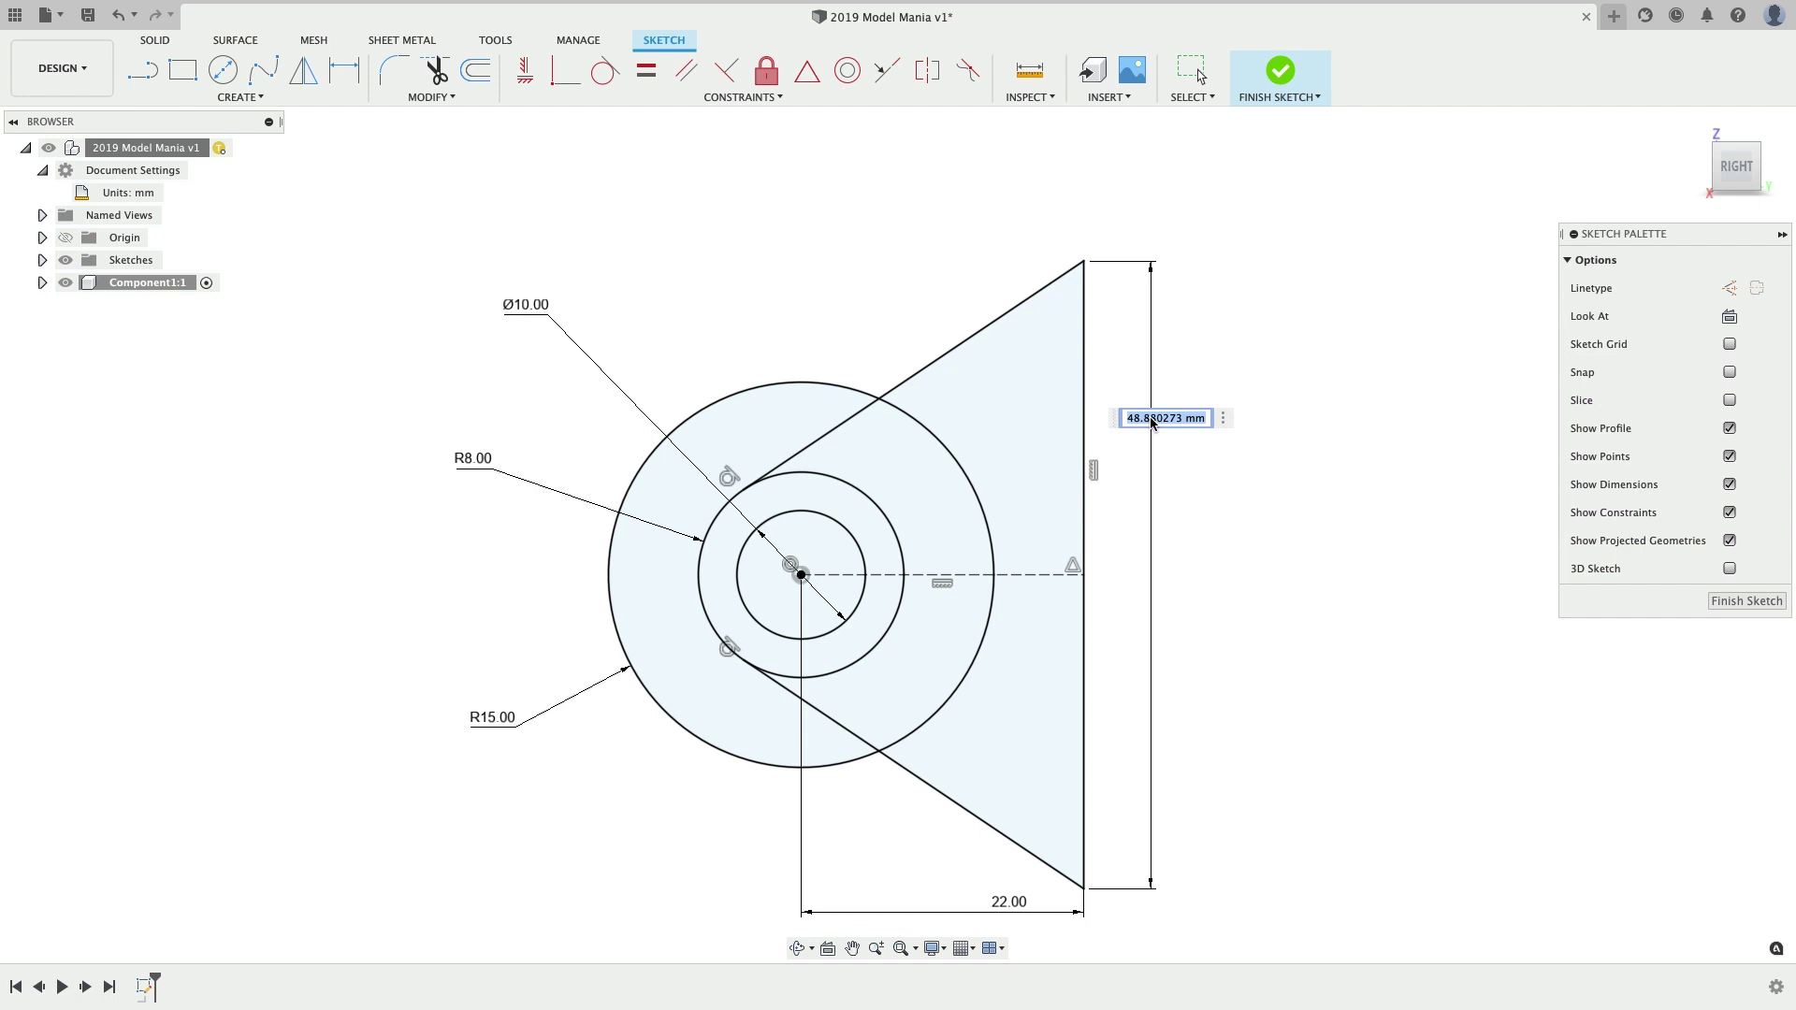
text(24)
key(Return)
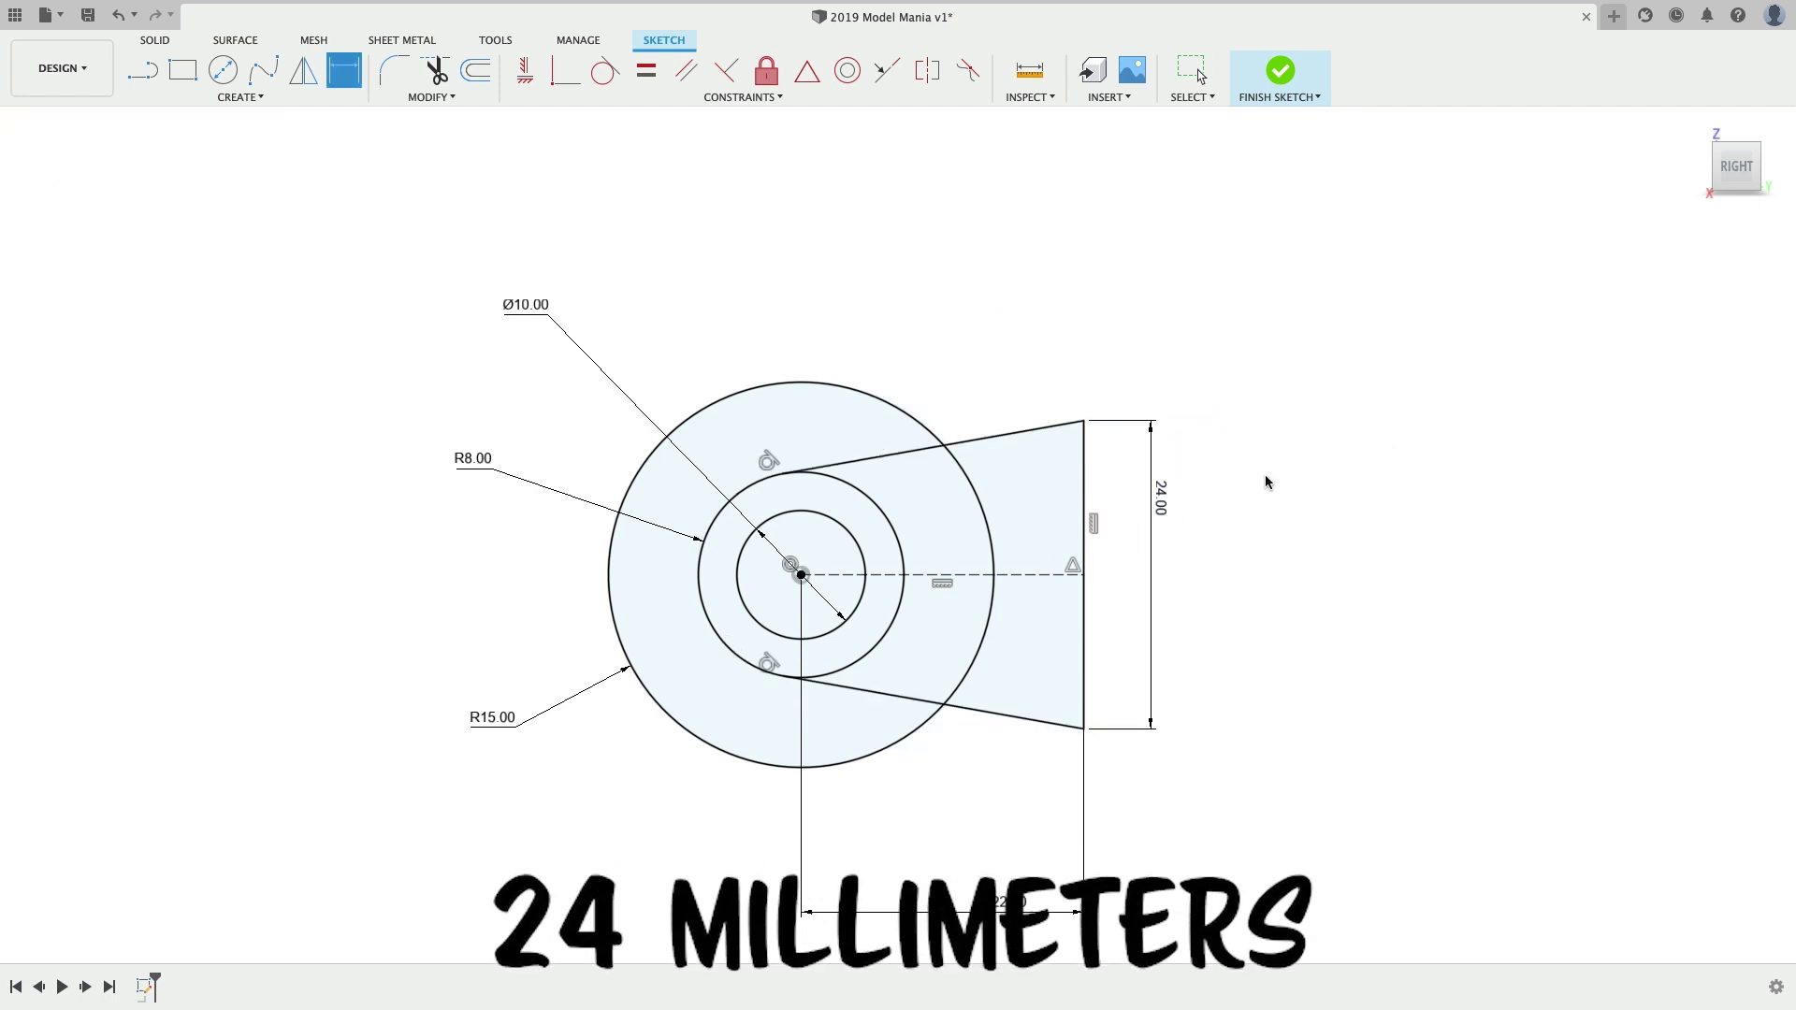
- Extrude the tapered outline and the ring around the 10 mm hole as a preview of -34 mm
shift+middle_drag(1265, 475, 1237, 508)
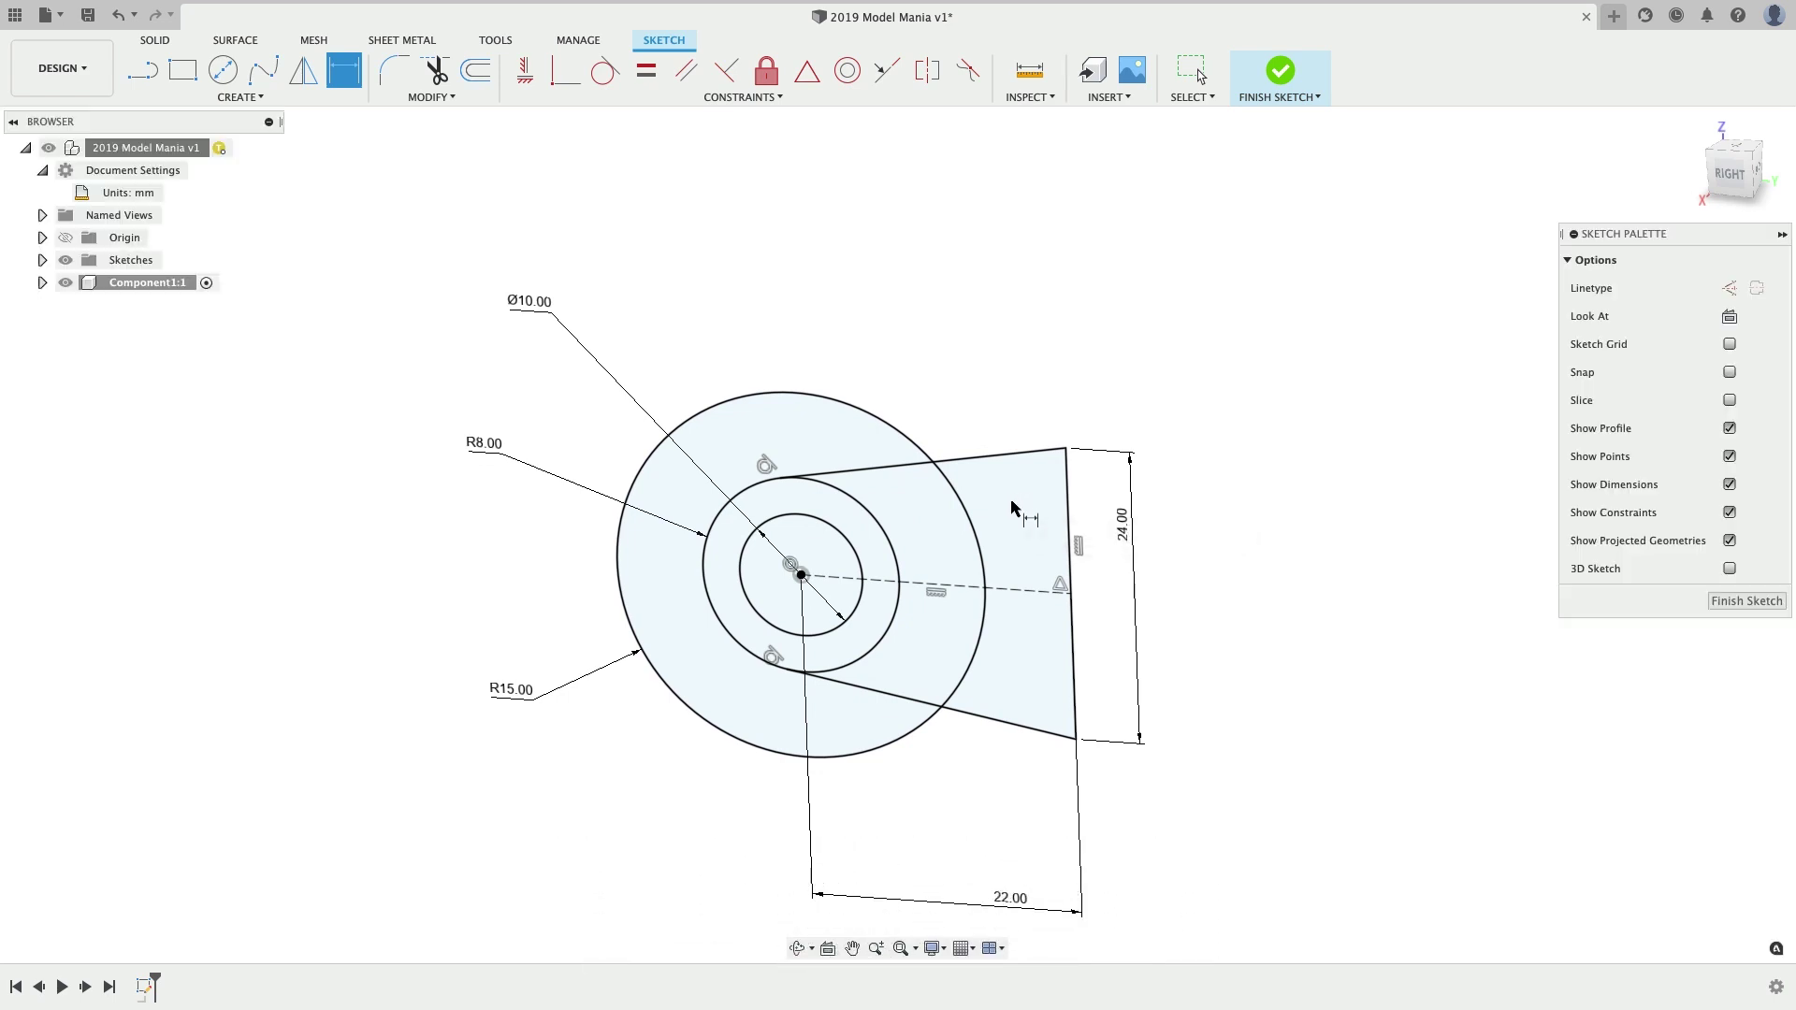
key(e)
click(936, 540)
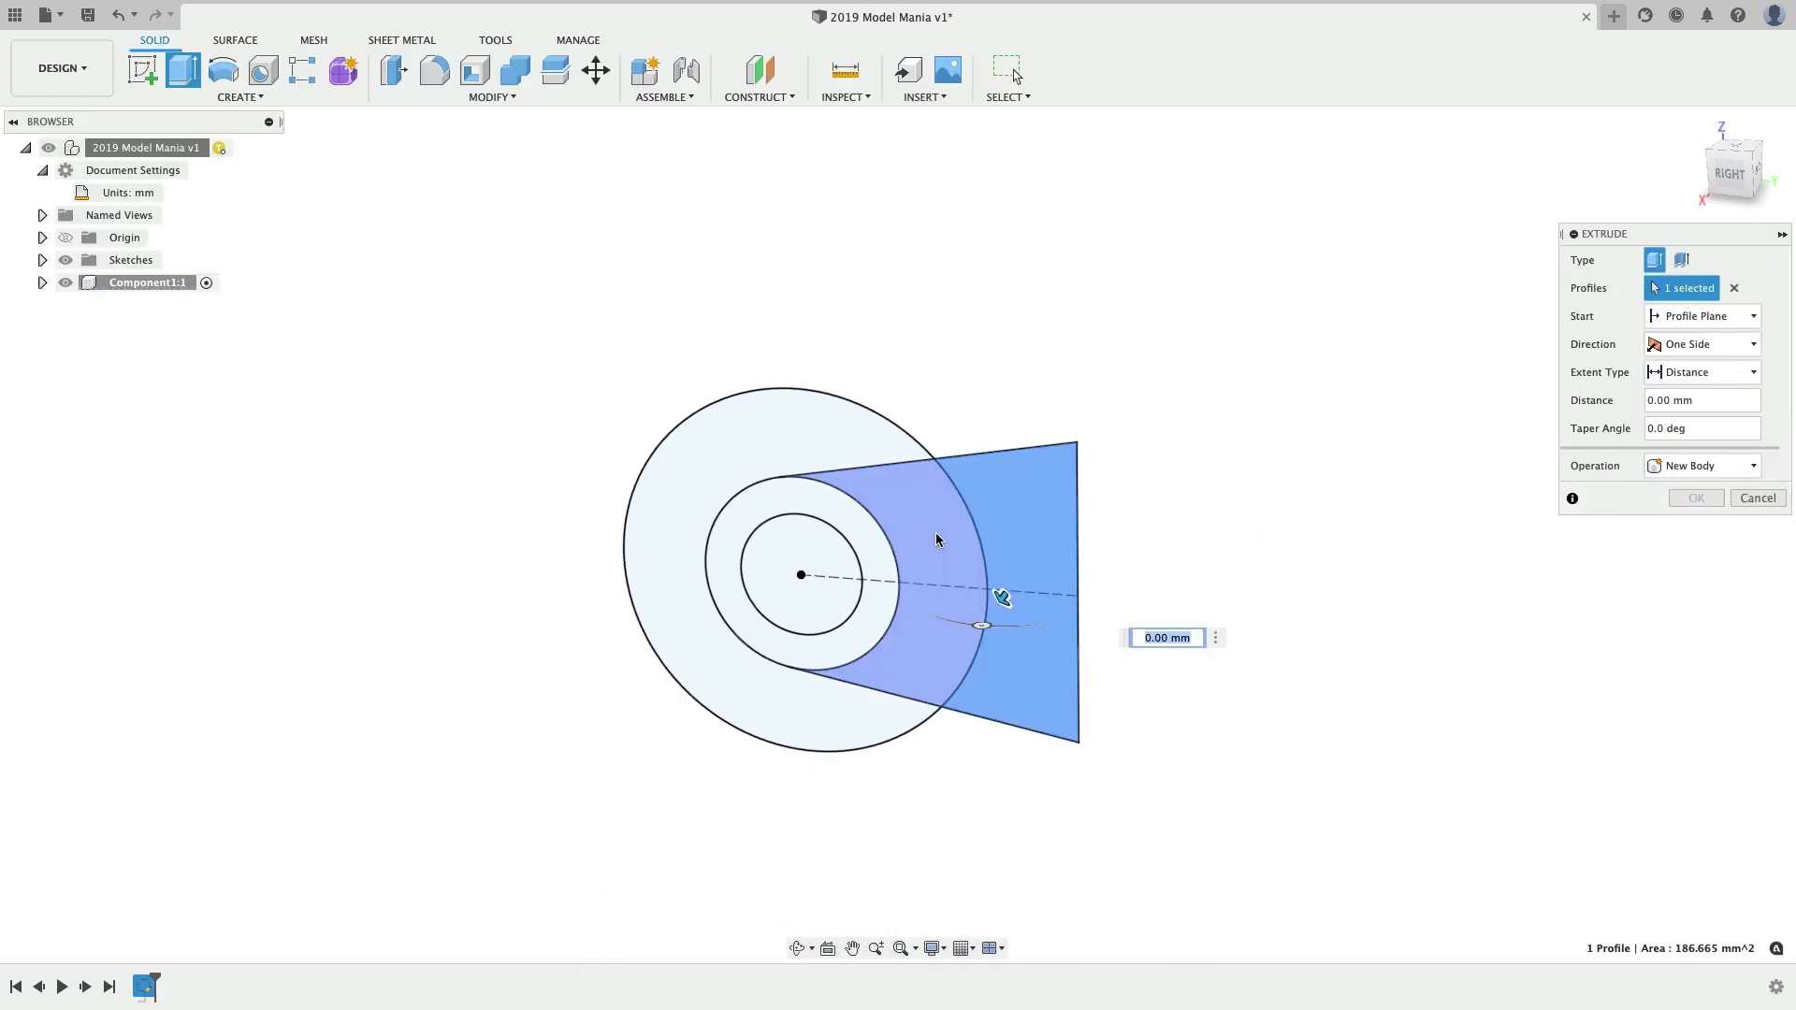
click(936, 536)
click(867, 542)
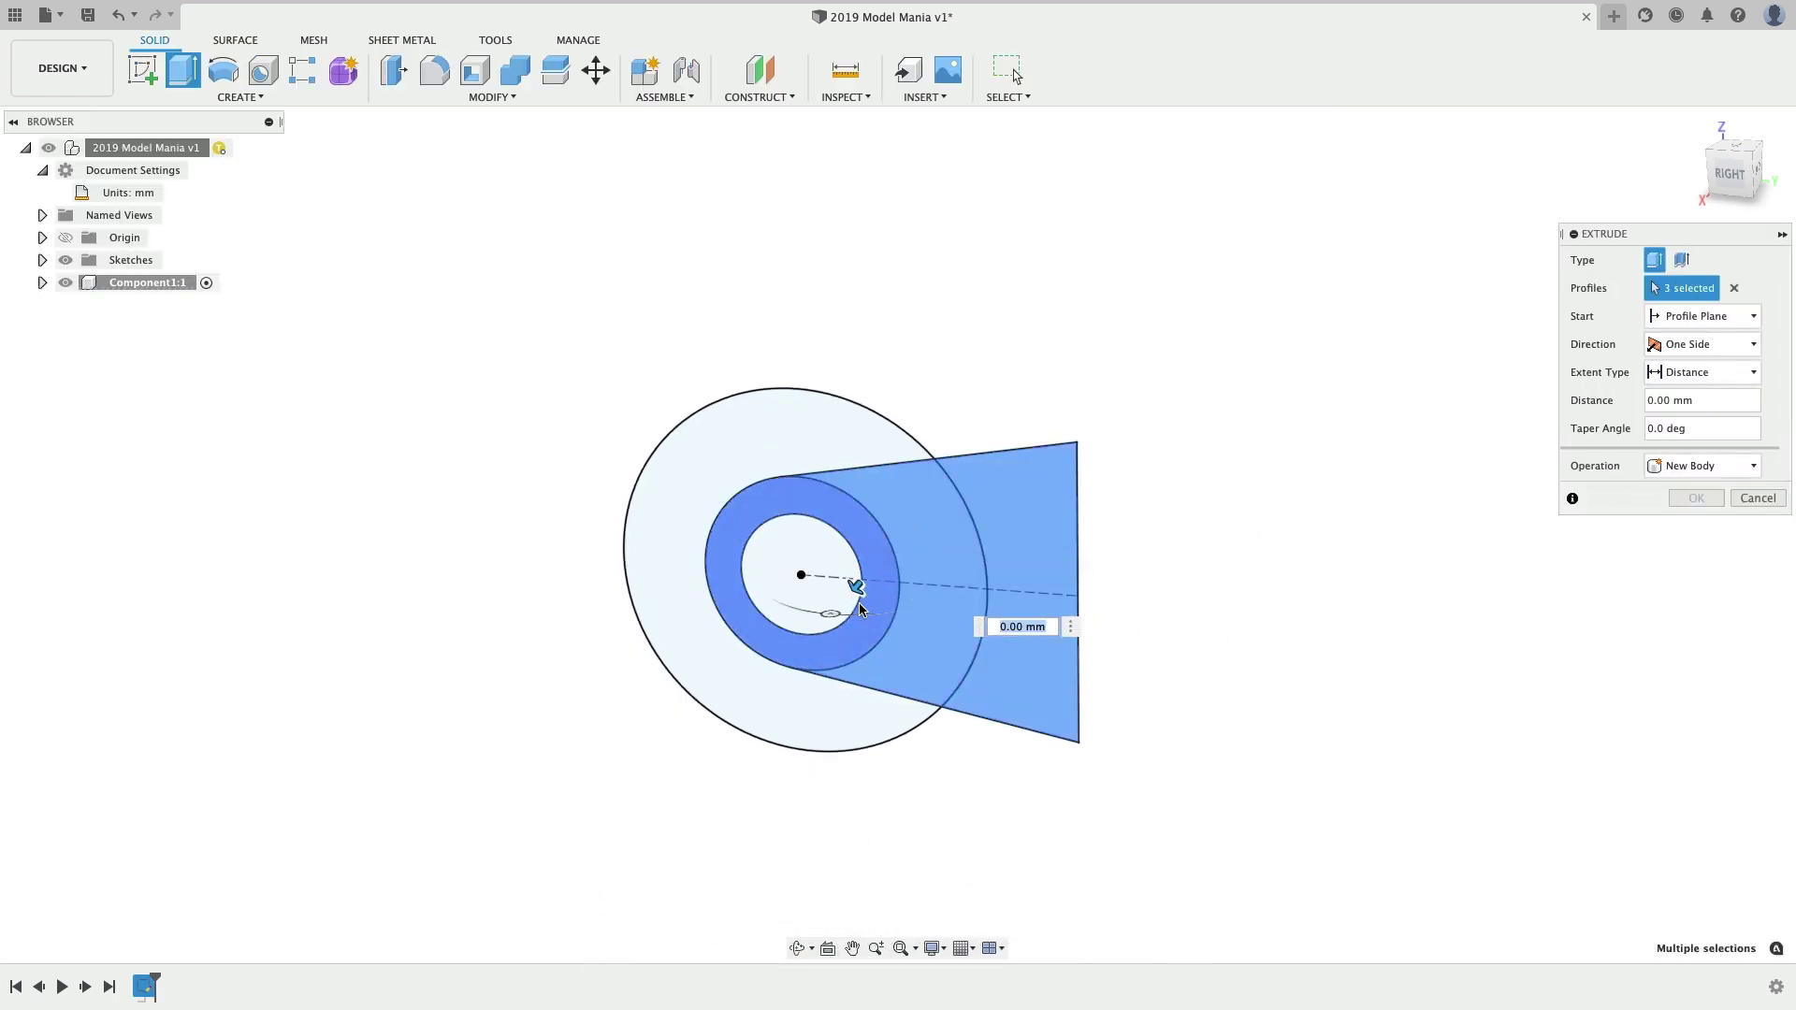
drag(854, 587, 975, 461)
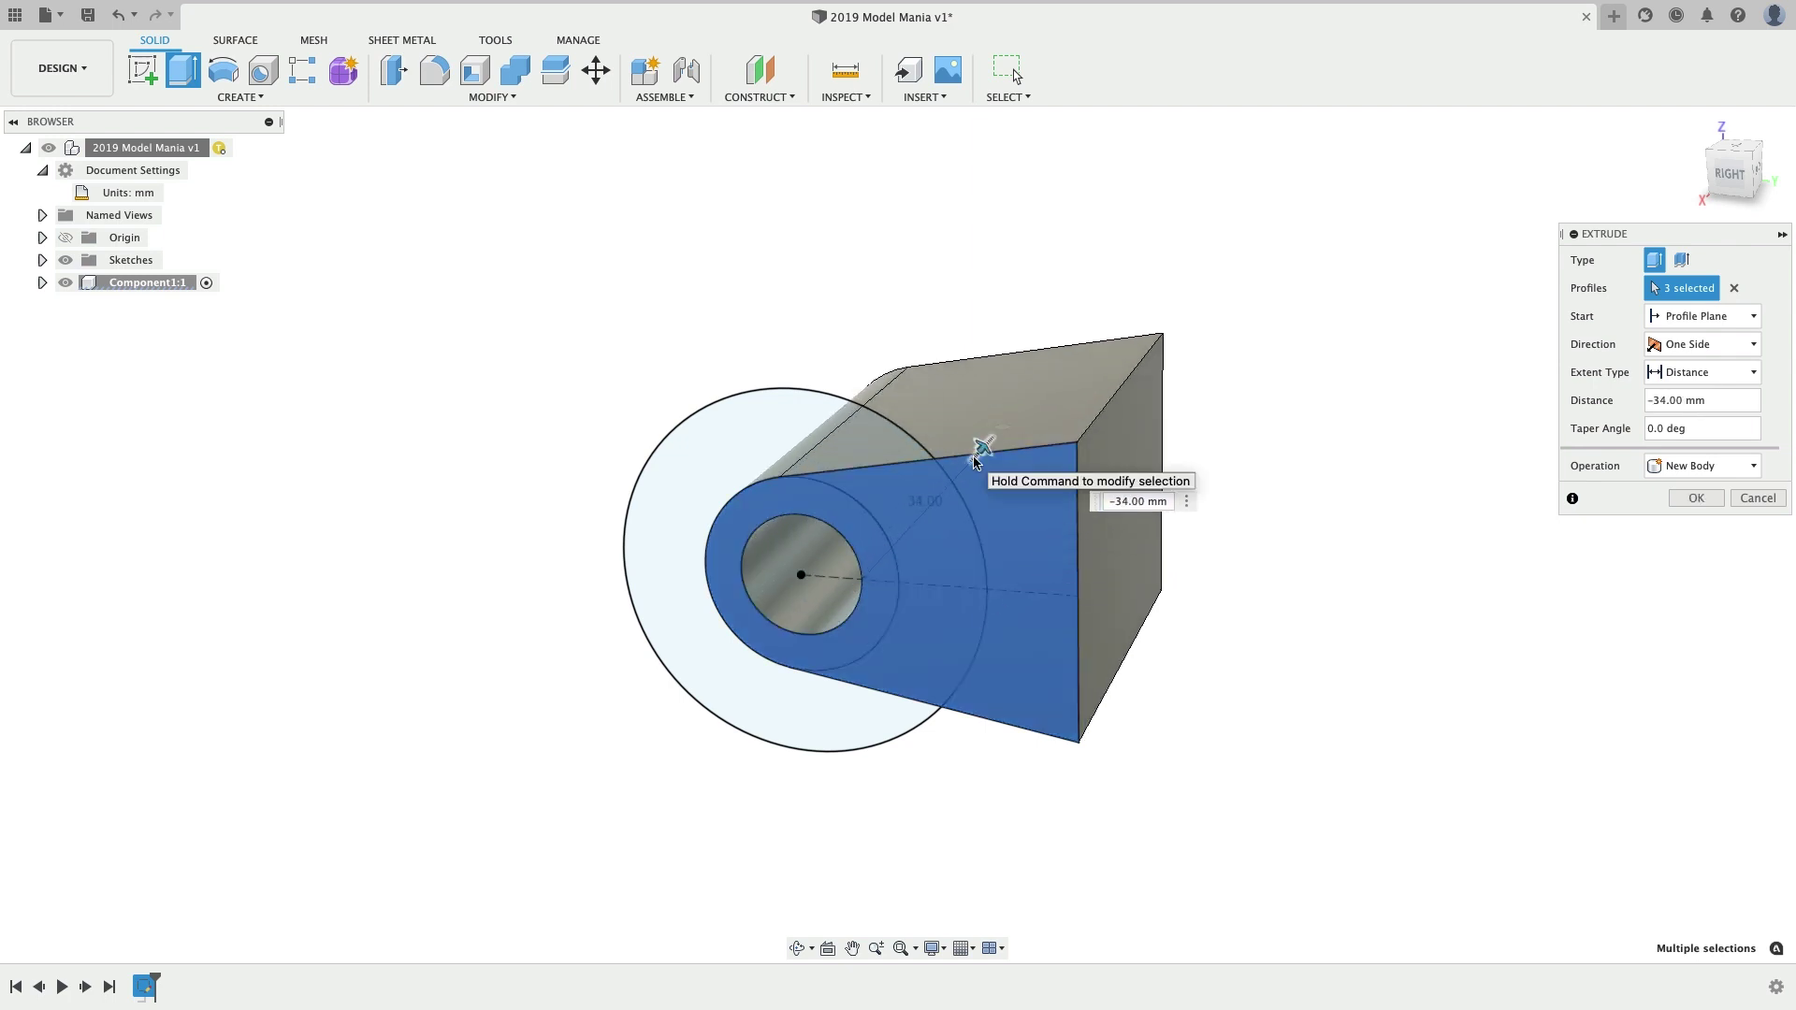
shift+middle_drag(1280, 591, 1258, 620)
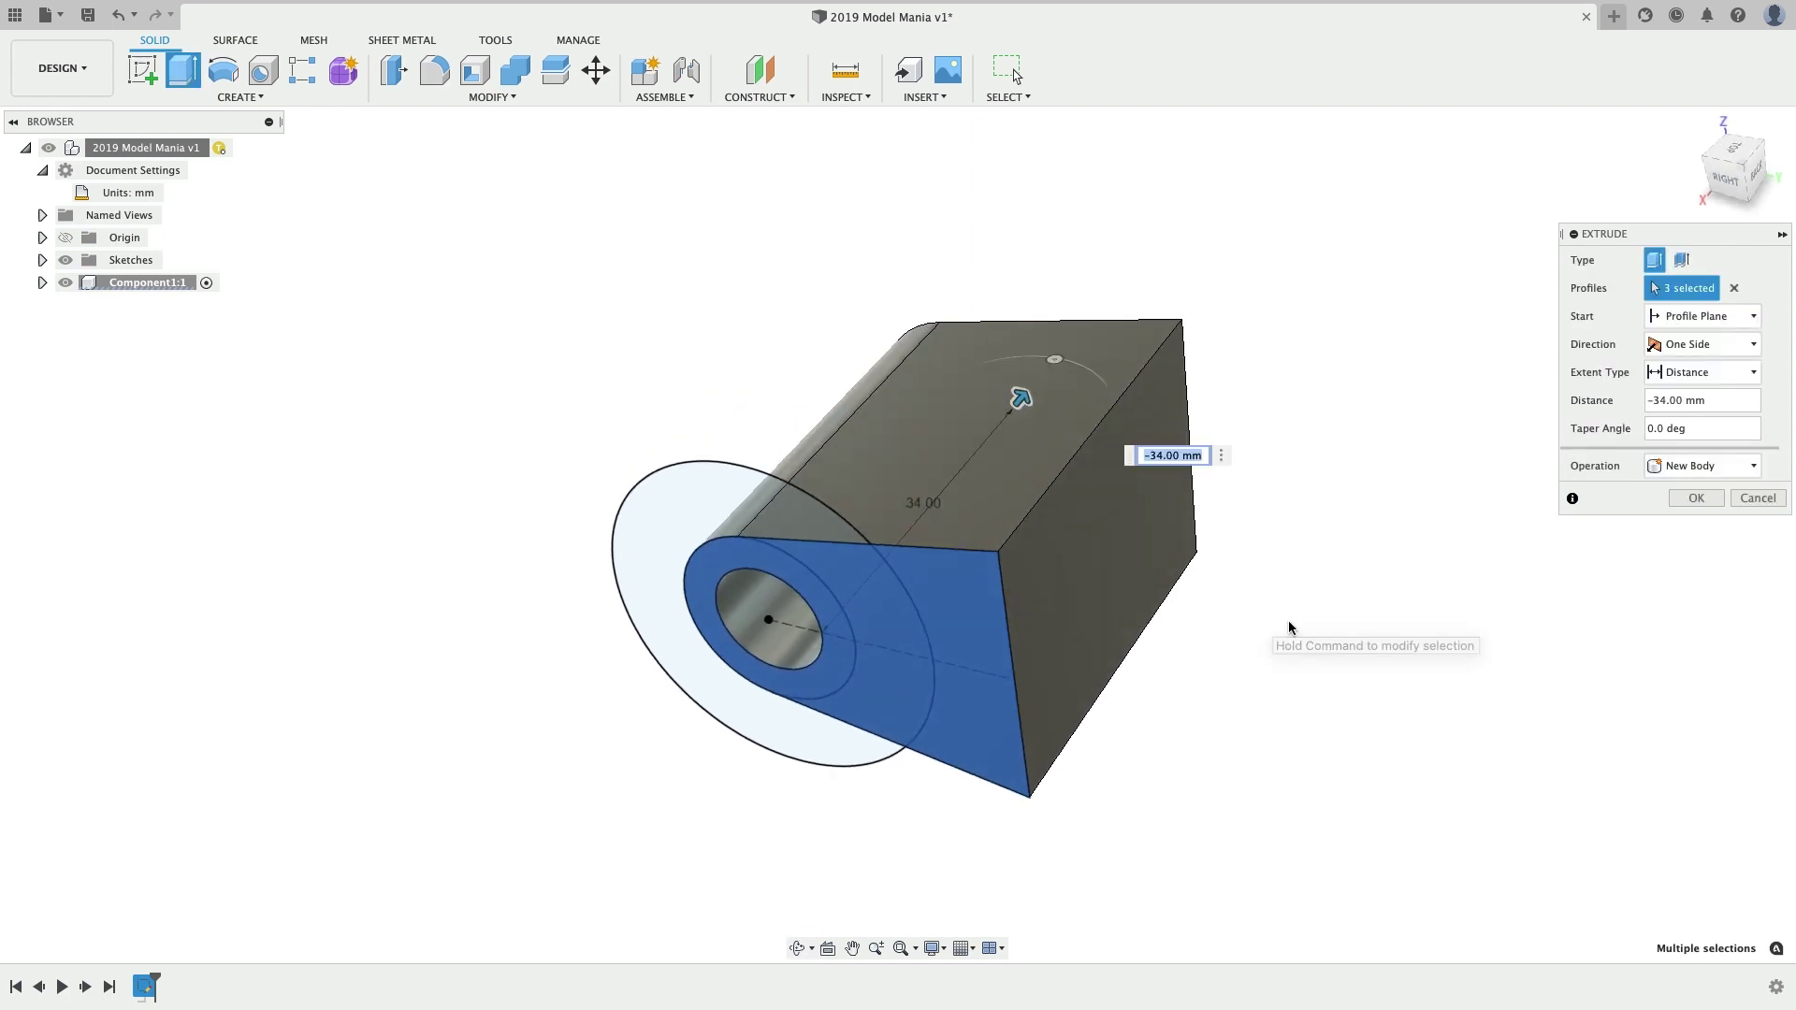
- Make the extrusion symmetric with whole-length measurement, enter its total distance and create the new body
click(1693, 354)
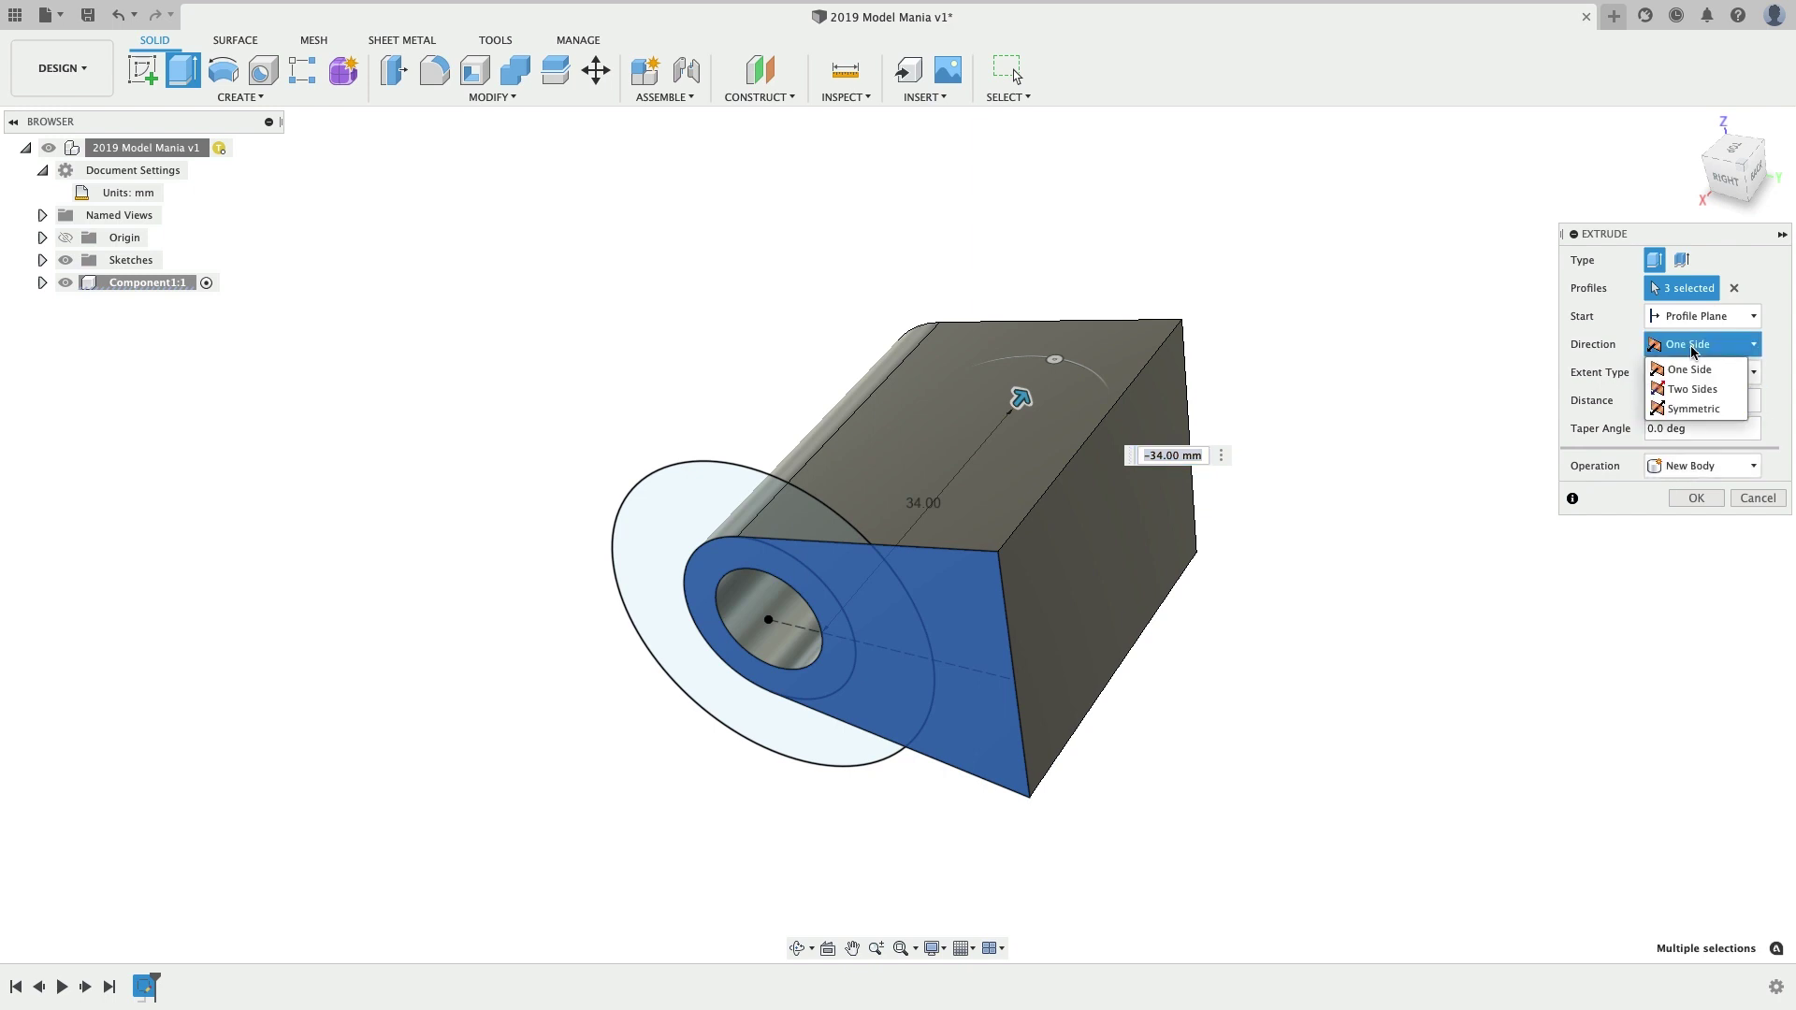
click(1694, 409)
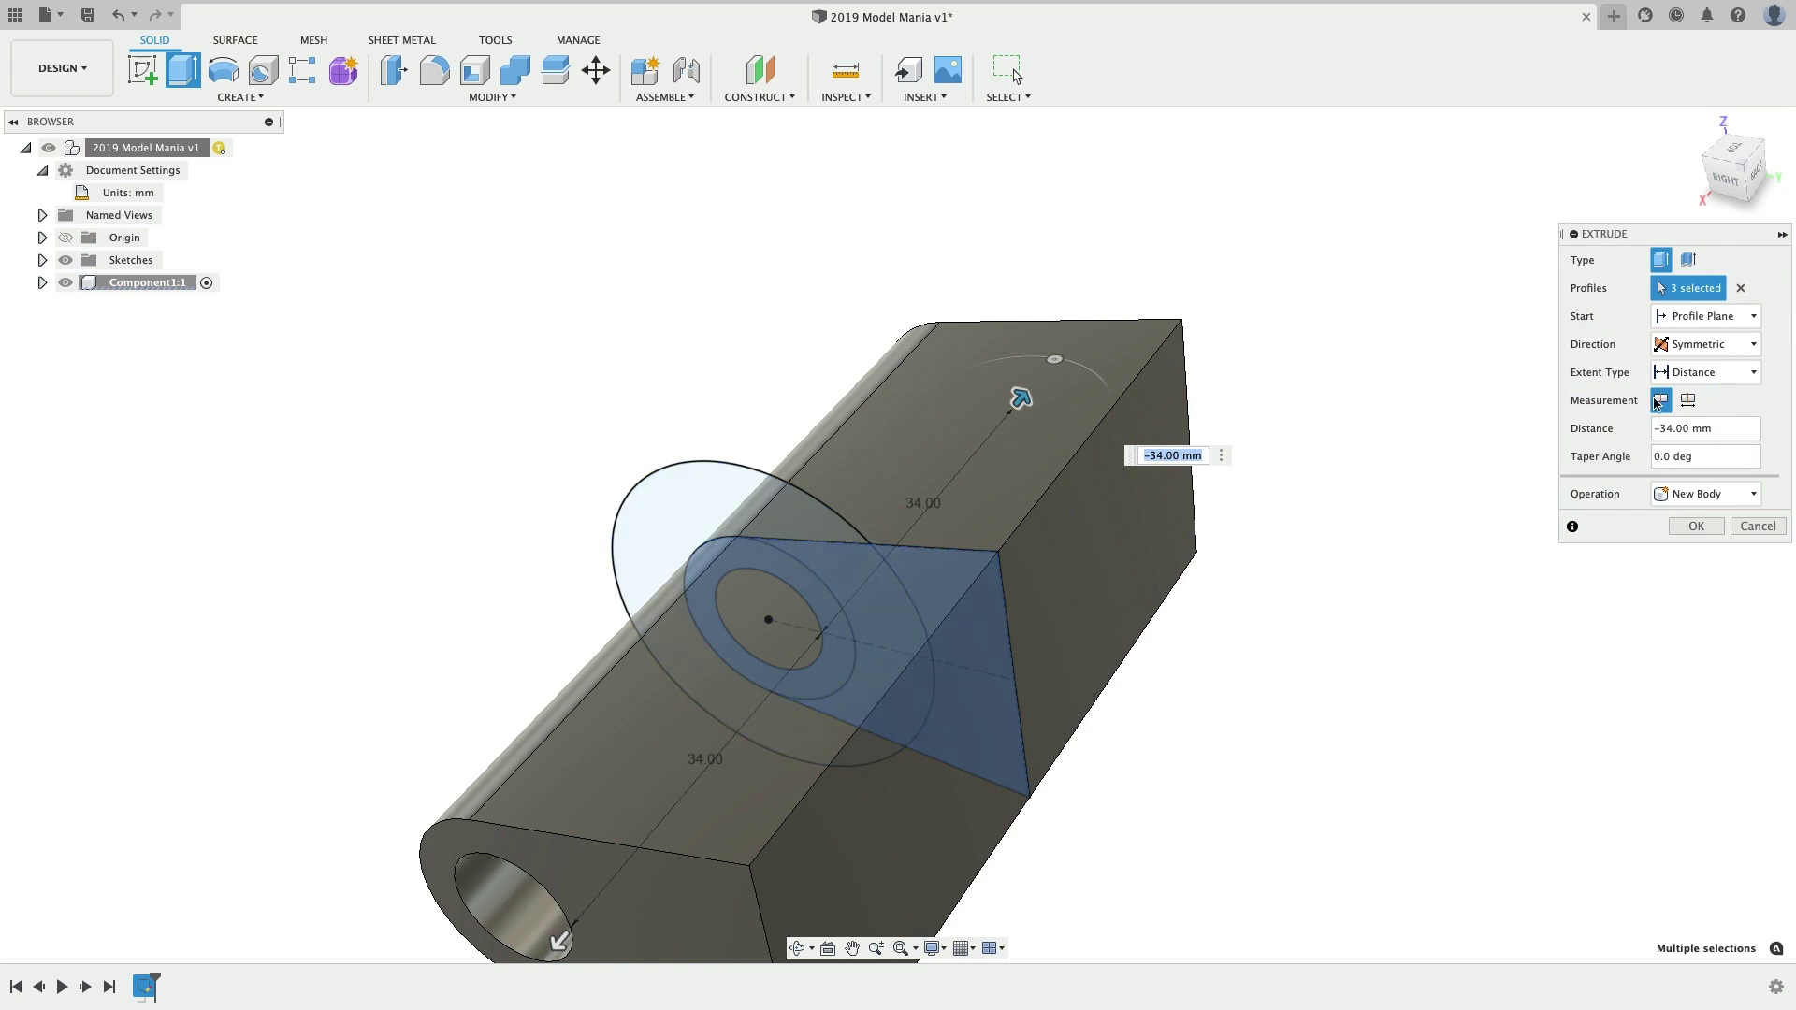
click(1688, 402)
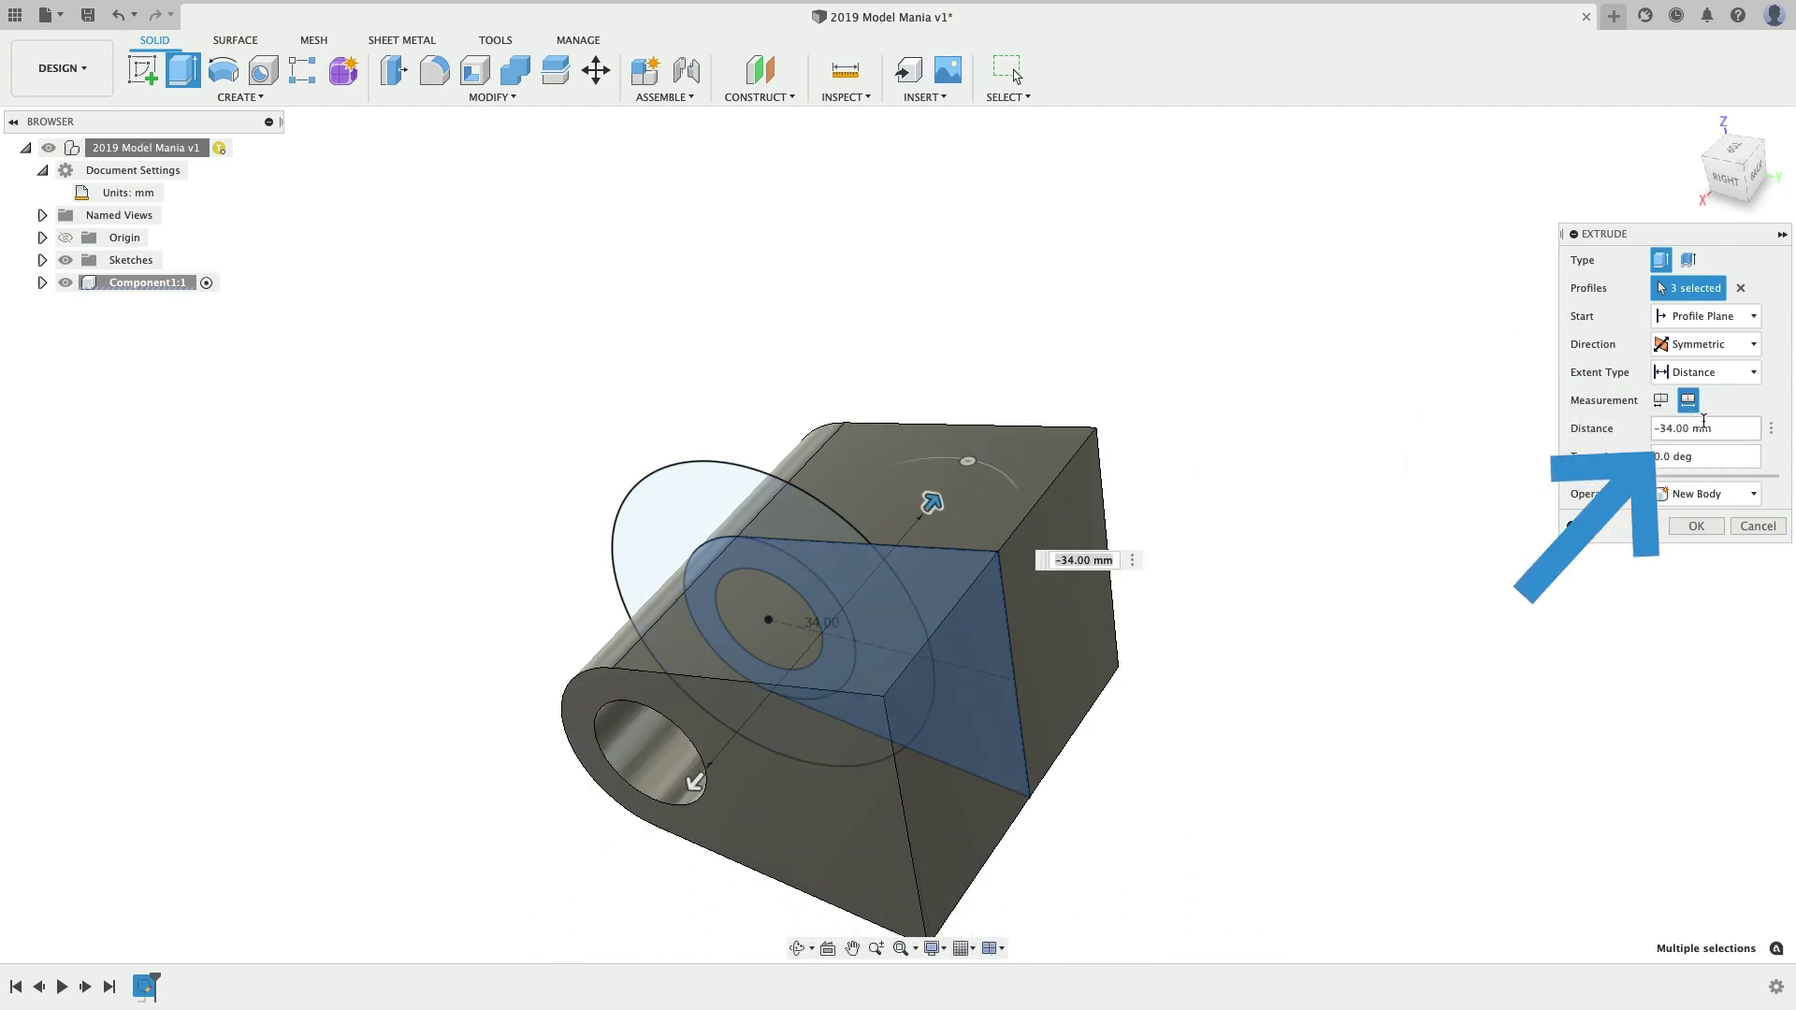
drag(1734, 436, 1546, 427)
key(Return)
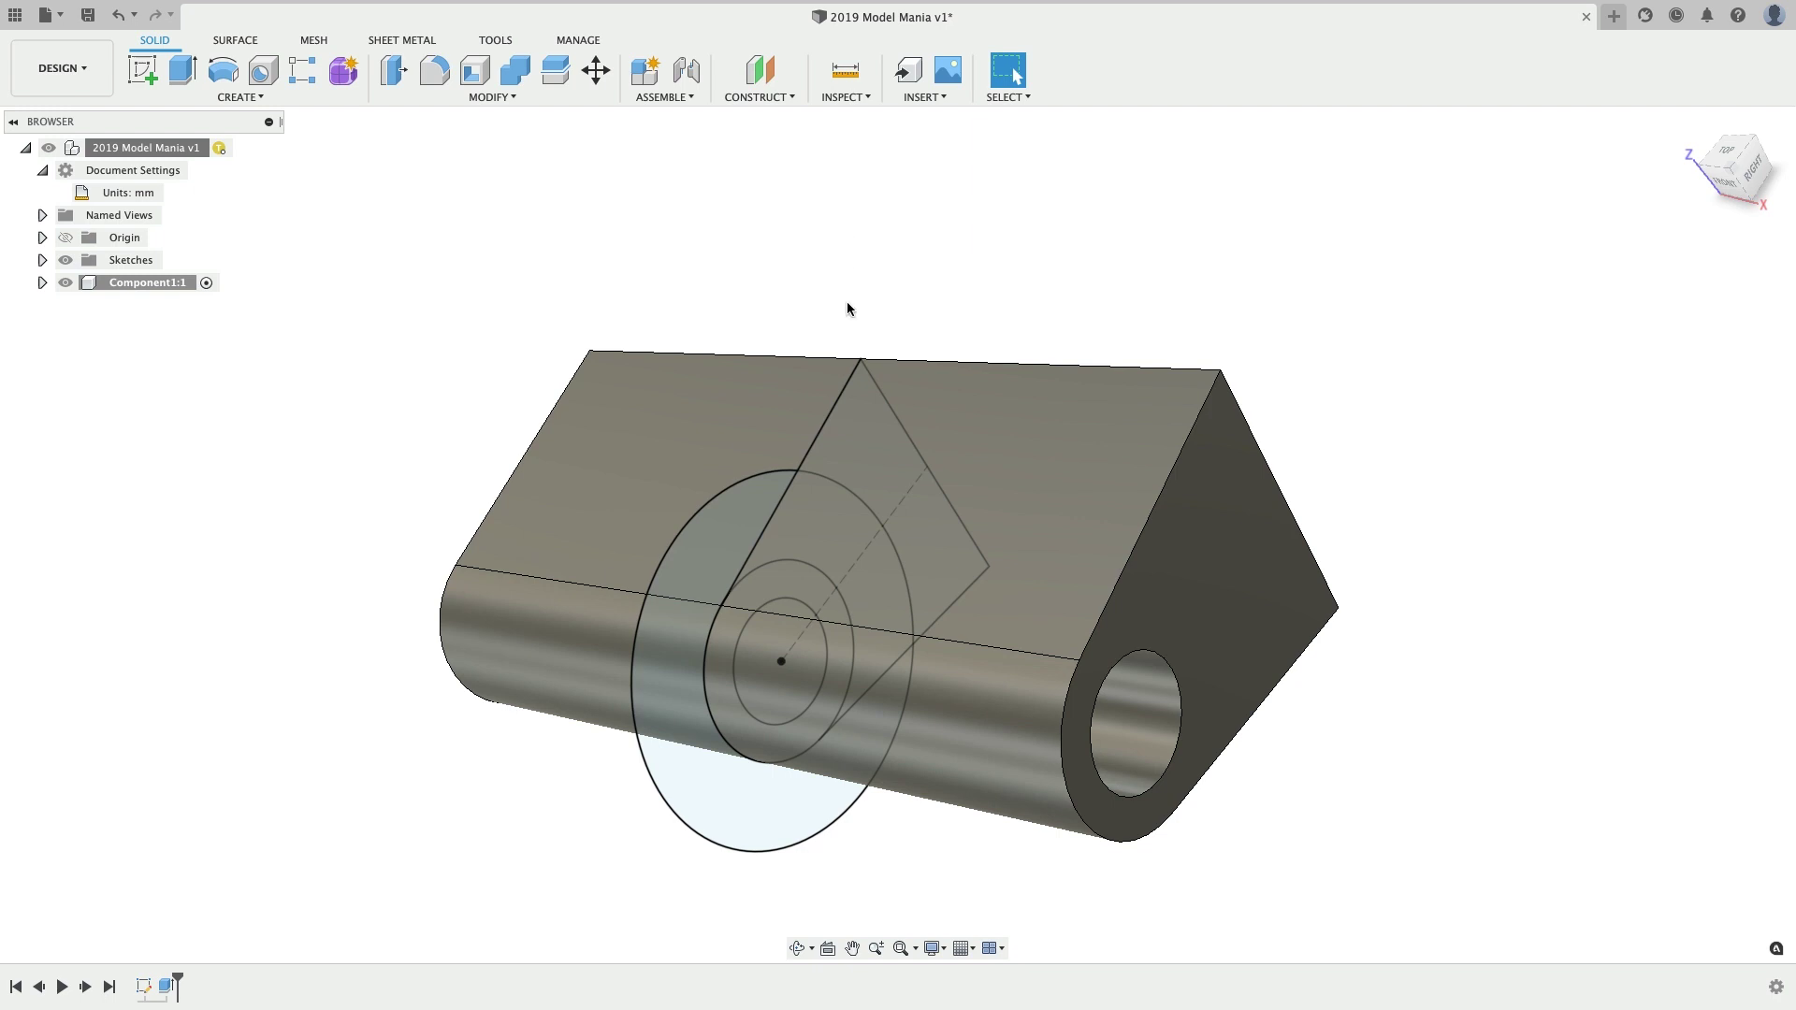
- Cut the regions between the 8 mm and 15 mm radius circles symmetrically through the body, 50 mm whole length
key(e)
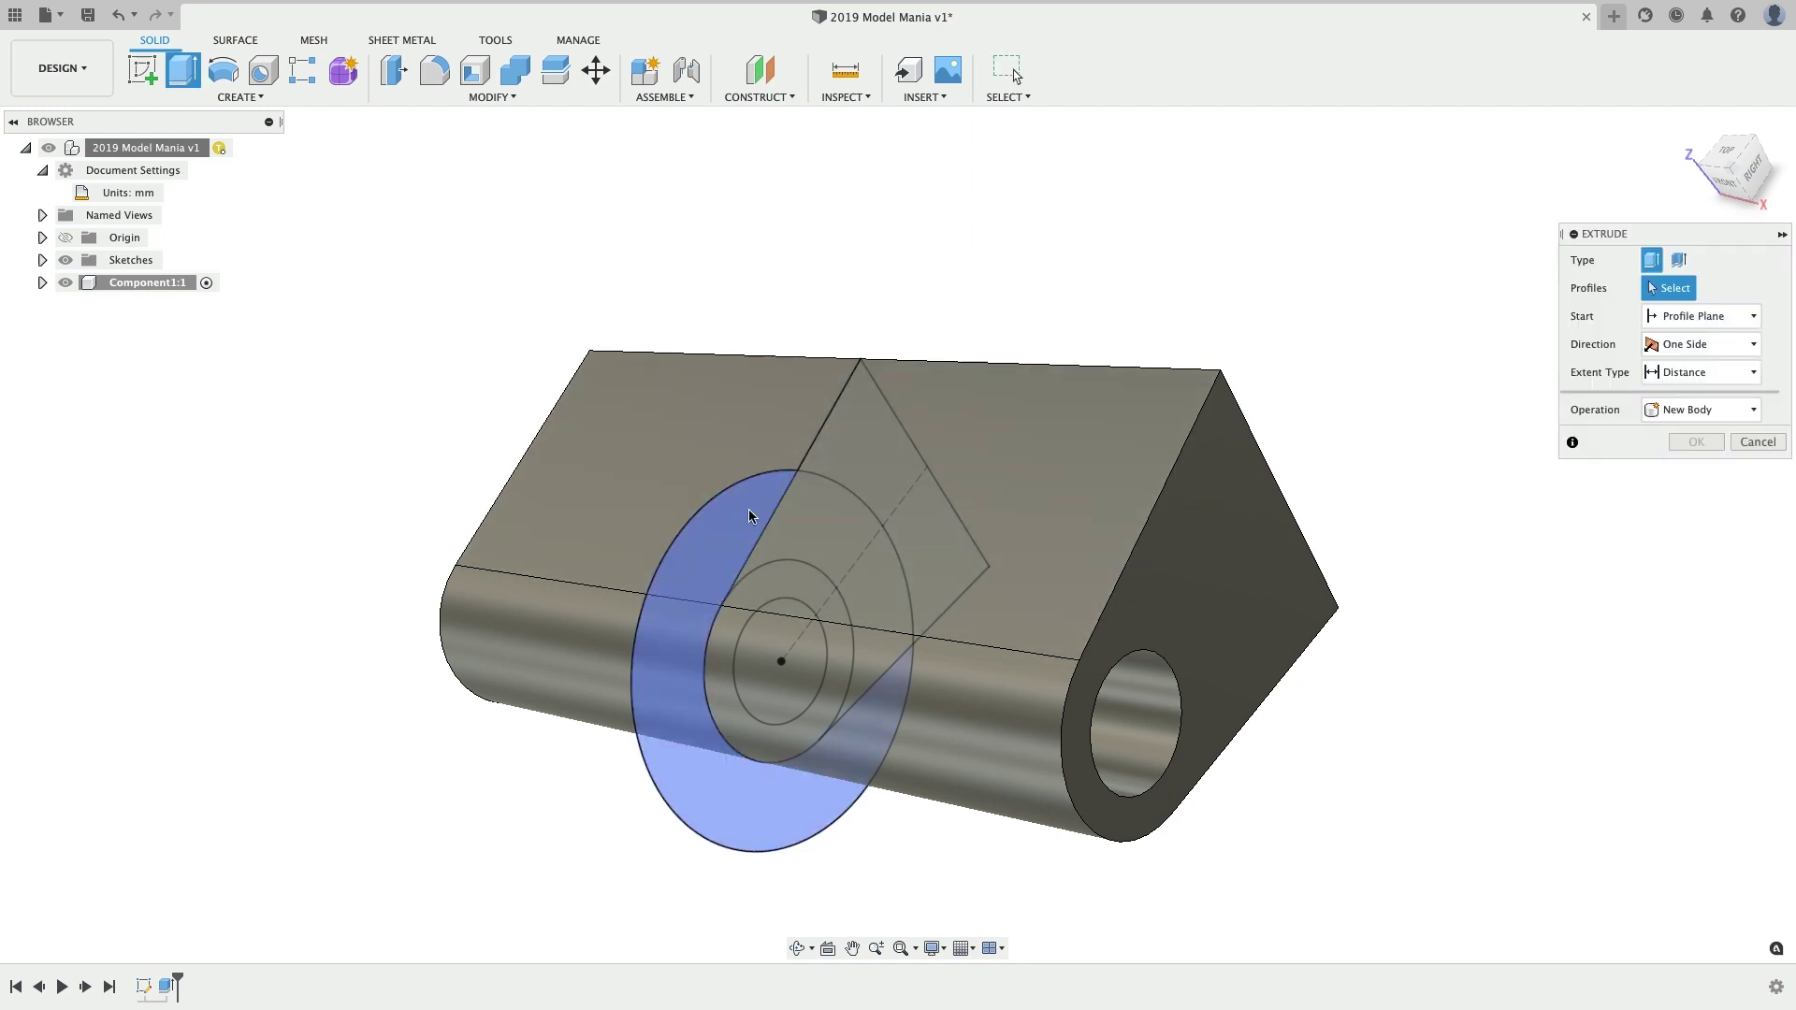
click(750, 521)
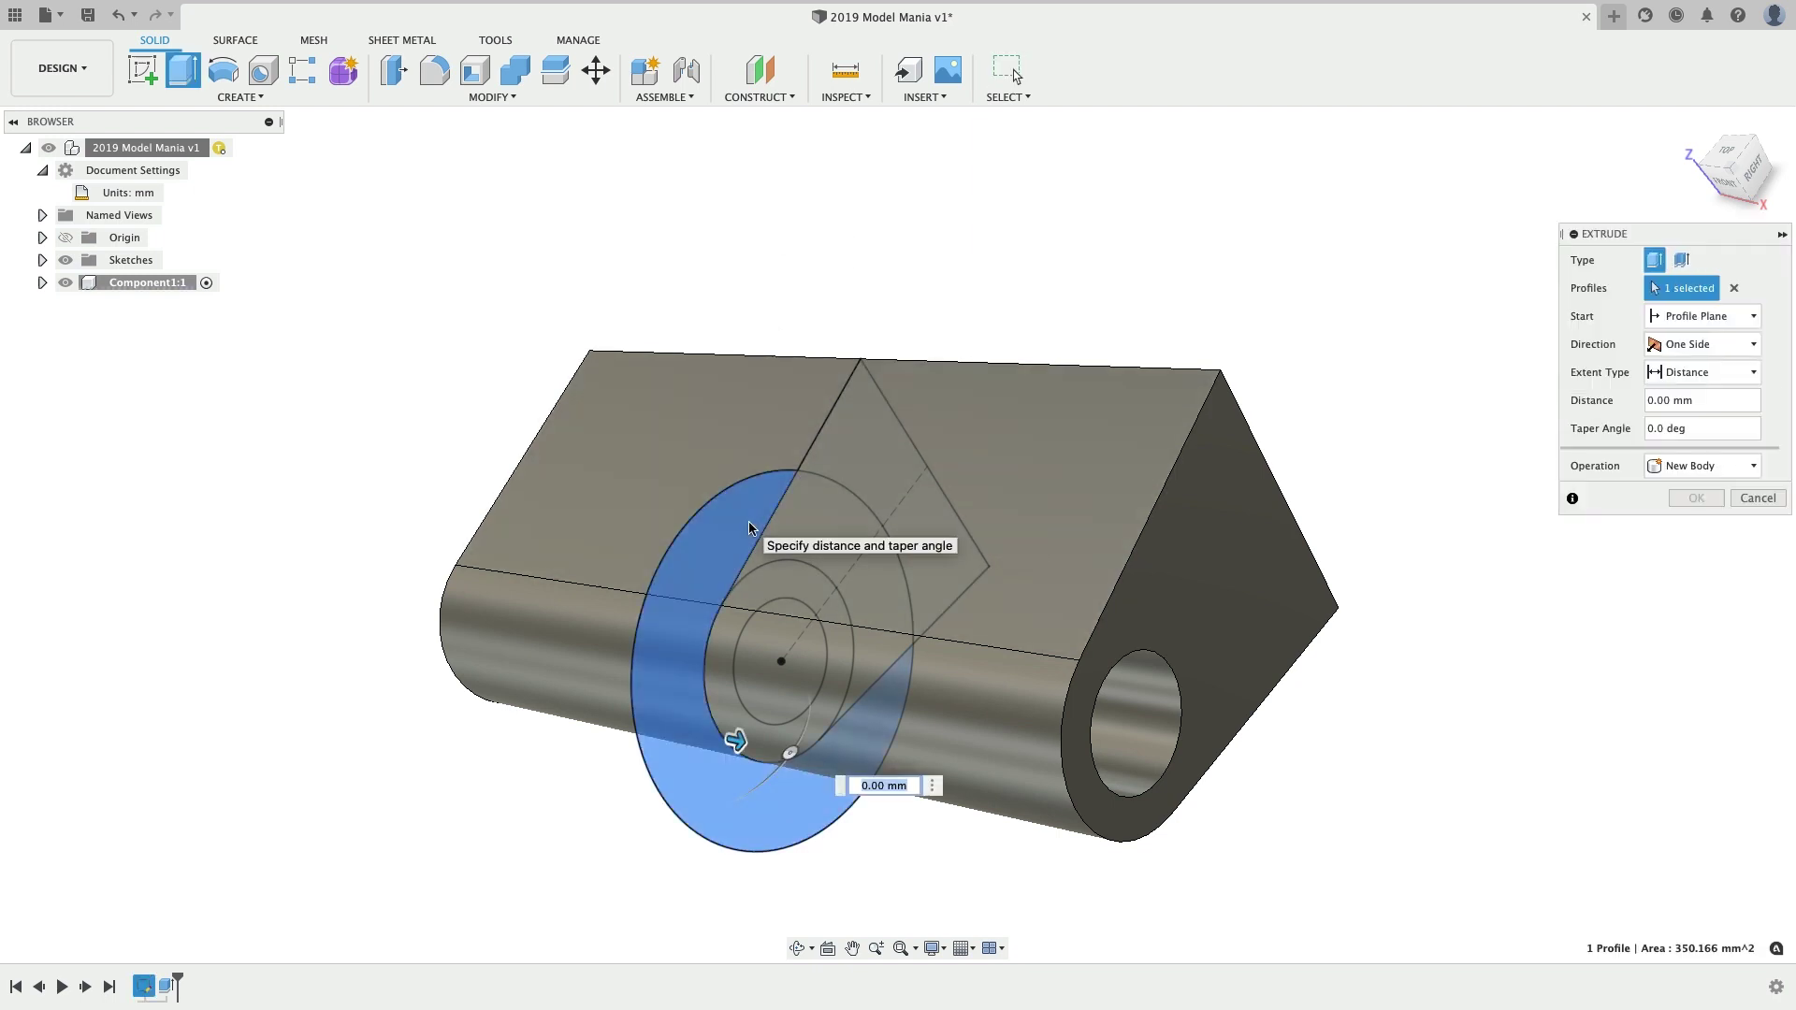
click(801, 522)
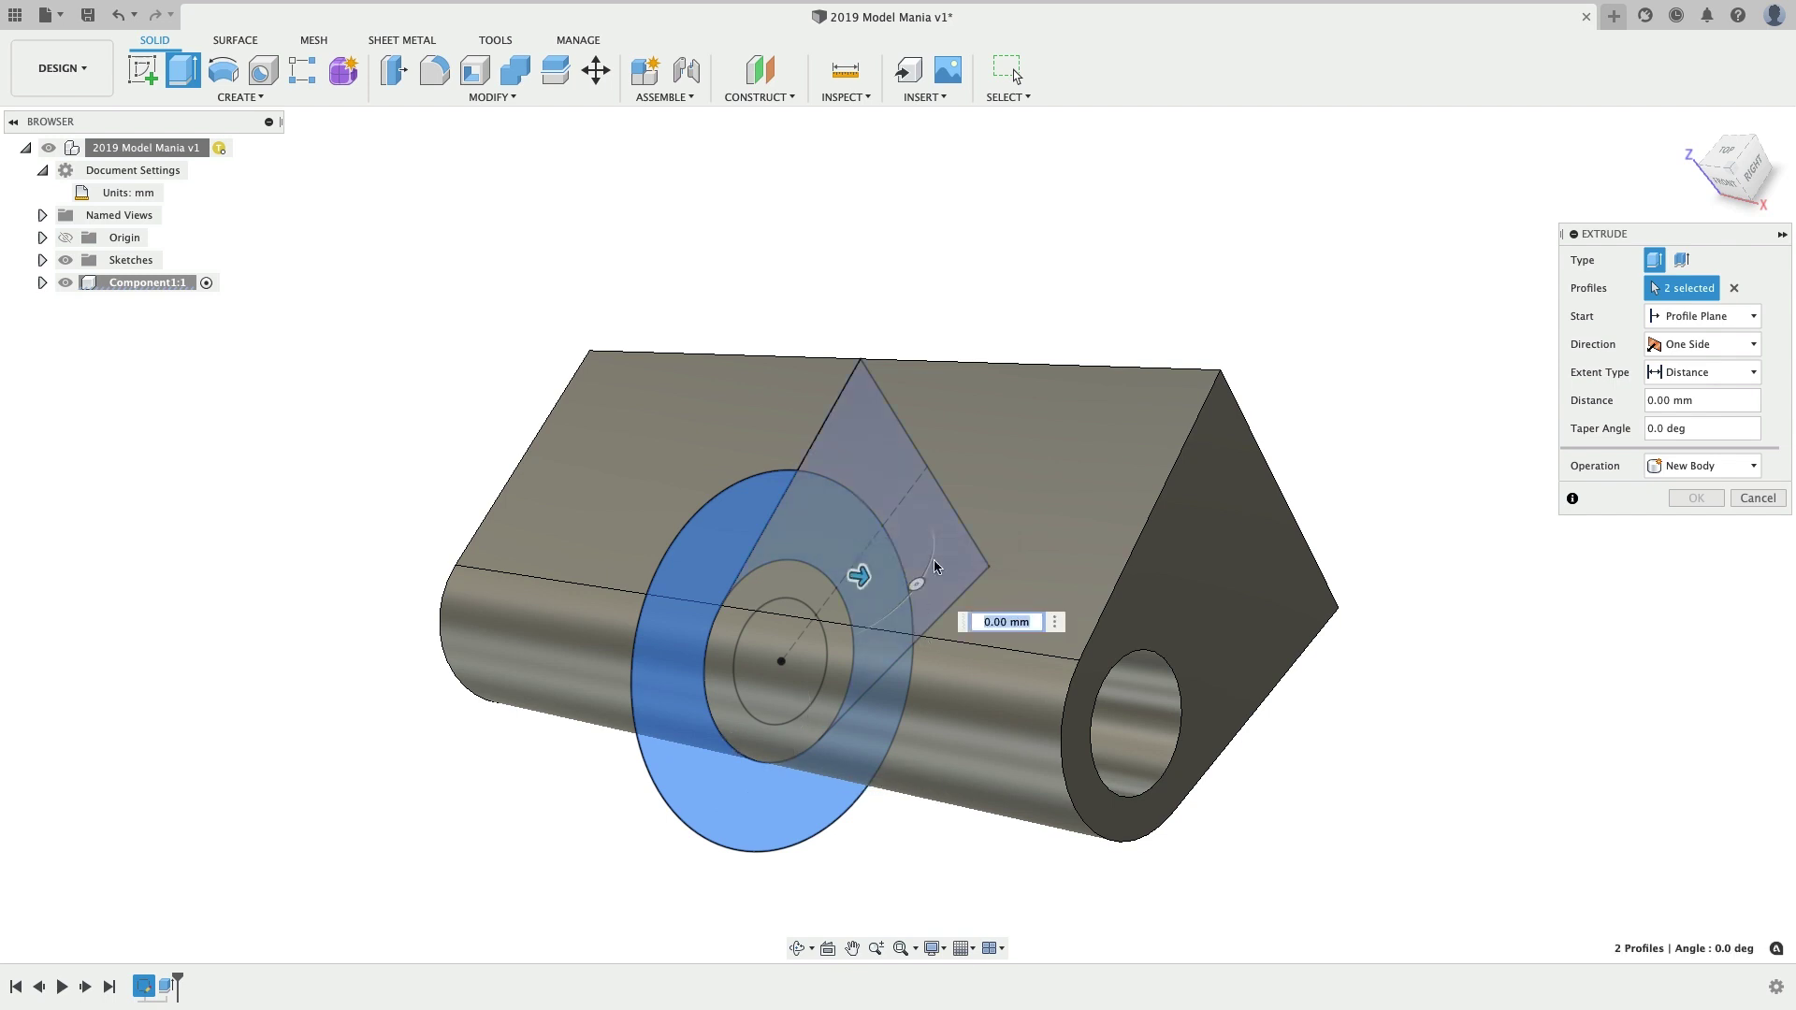
click(823, 540)
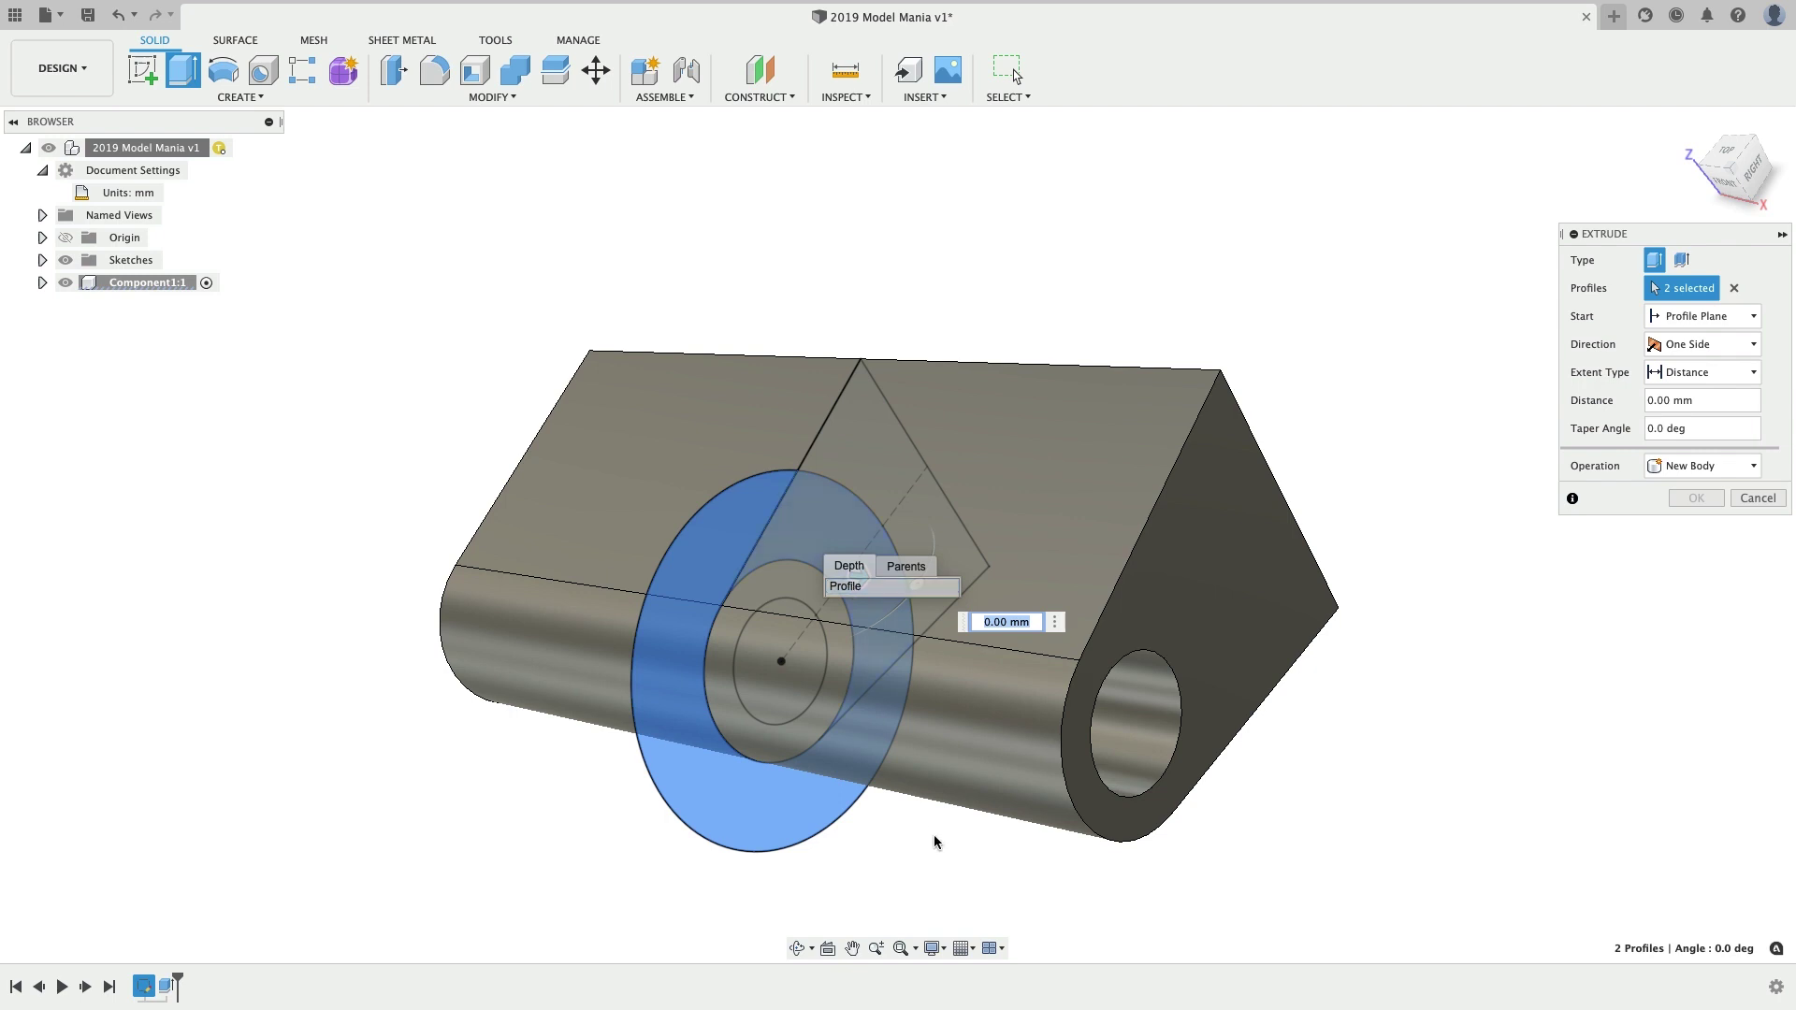
drag(865, 577, 1050, 601)
click(1735, 351)
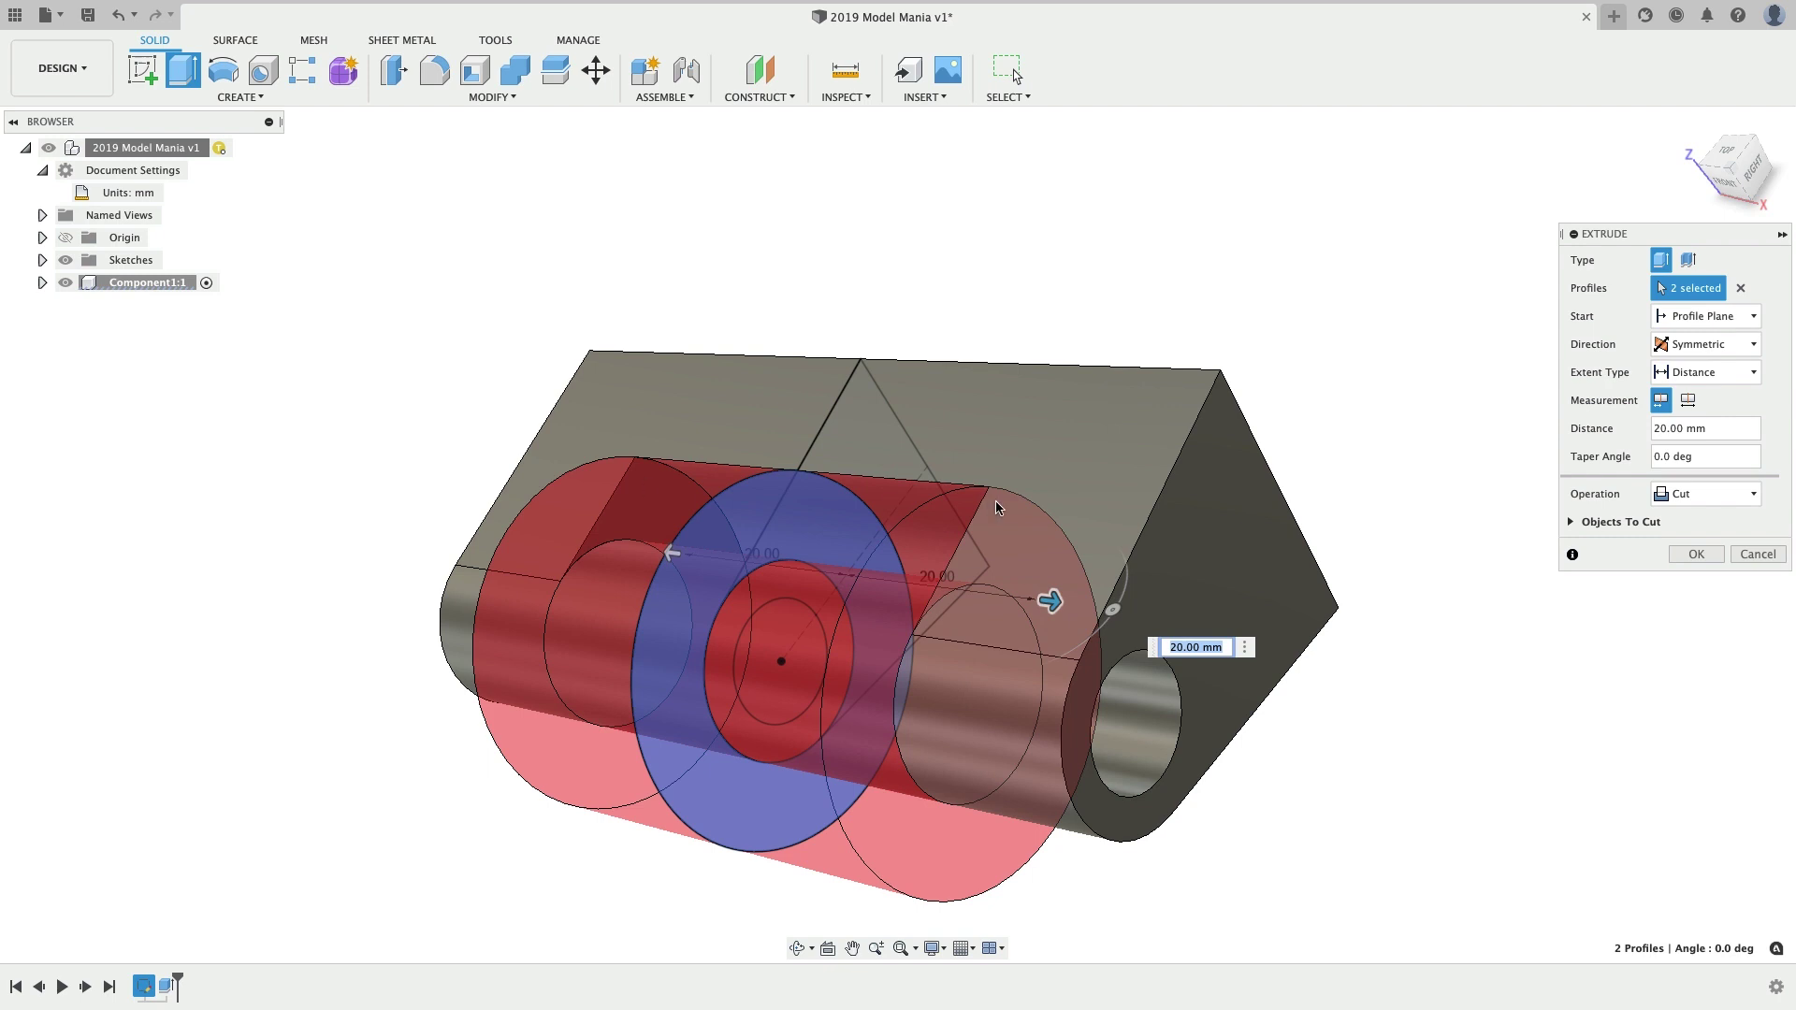
click(1690, 403)
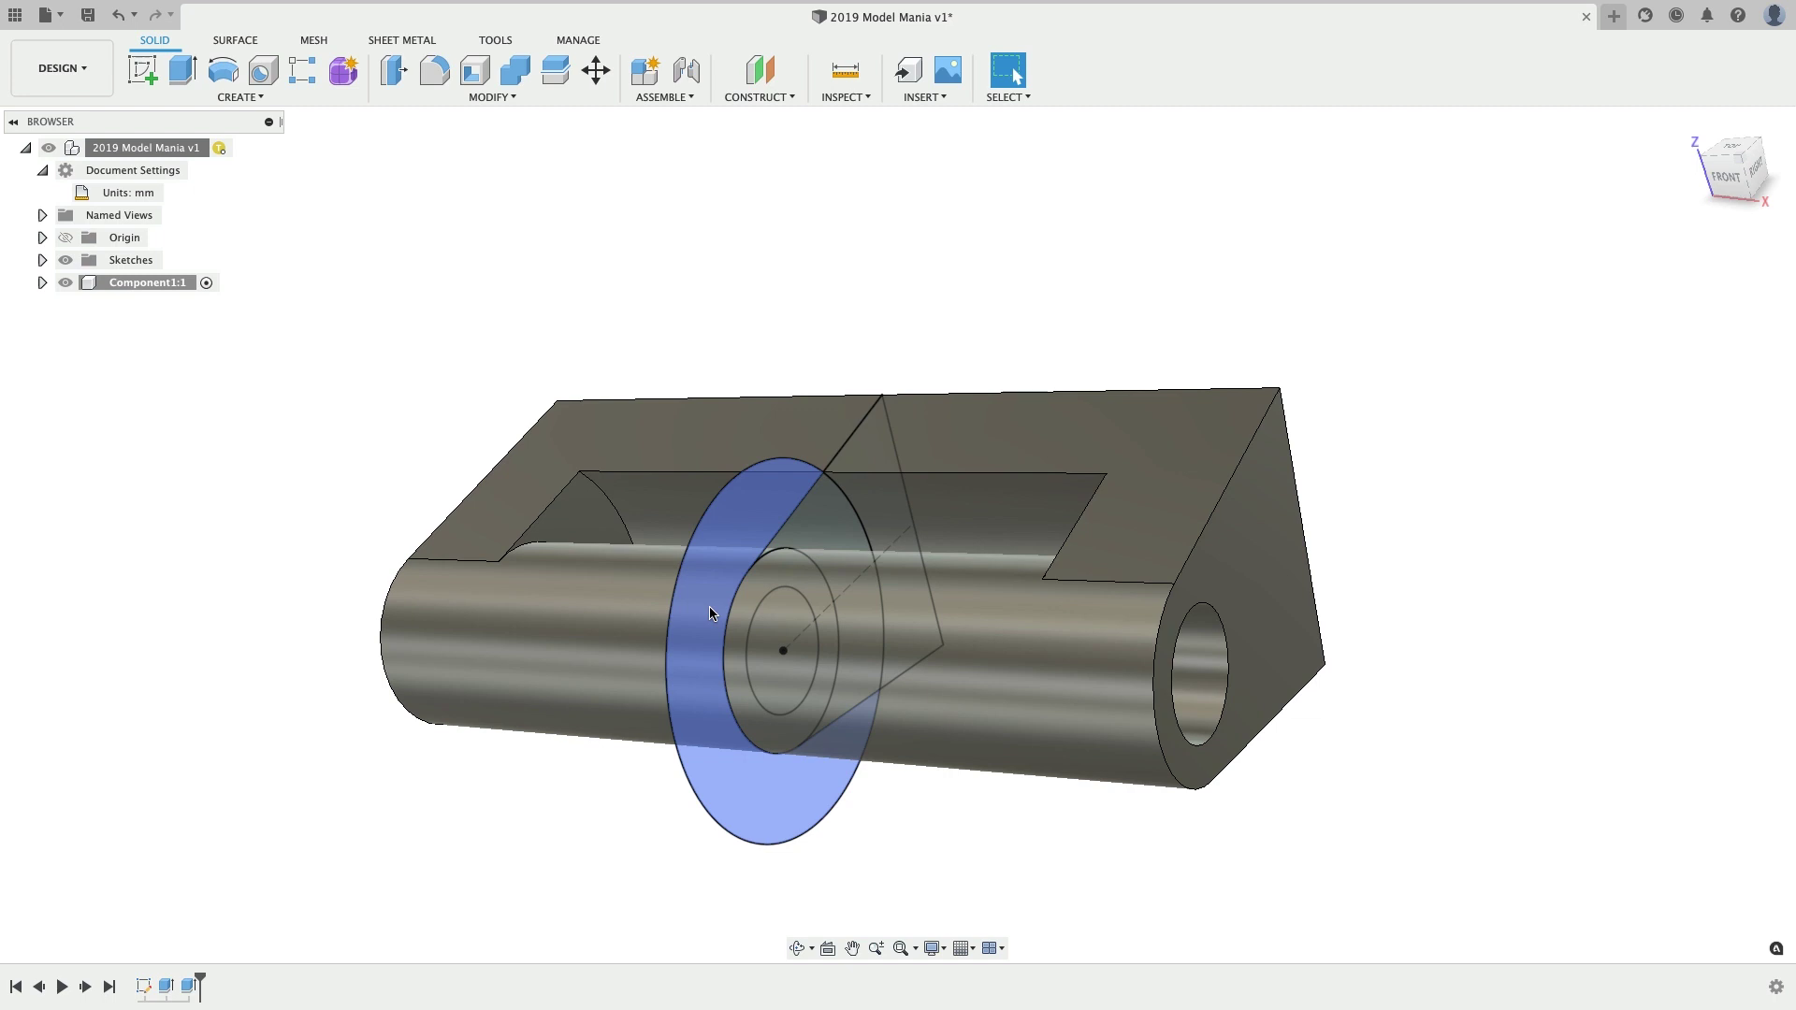
- Edit the symmetric cut to also include the ring and inner circle profiles, removing the middle of the barrel
right_click(188, 988)
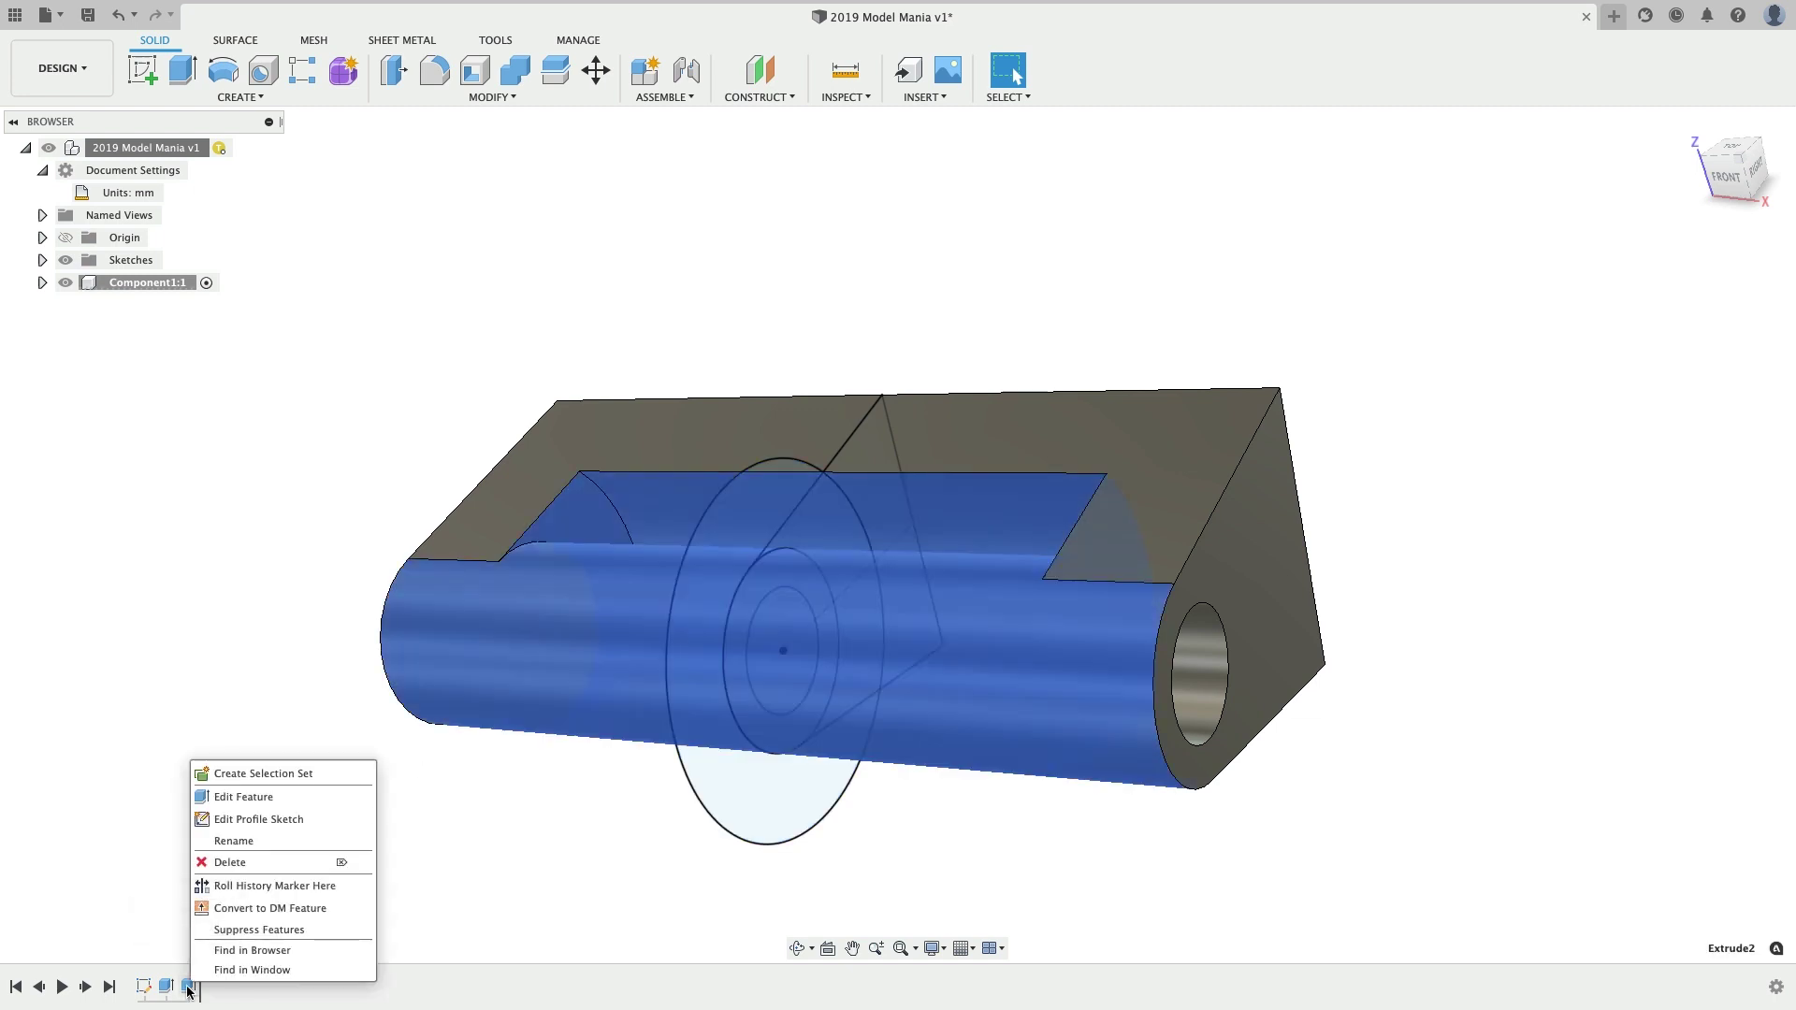
click(262, 798)
click(810, 578)
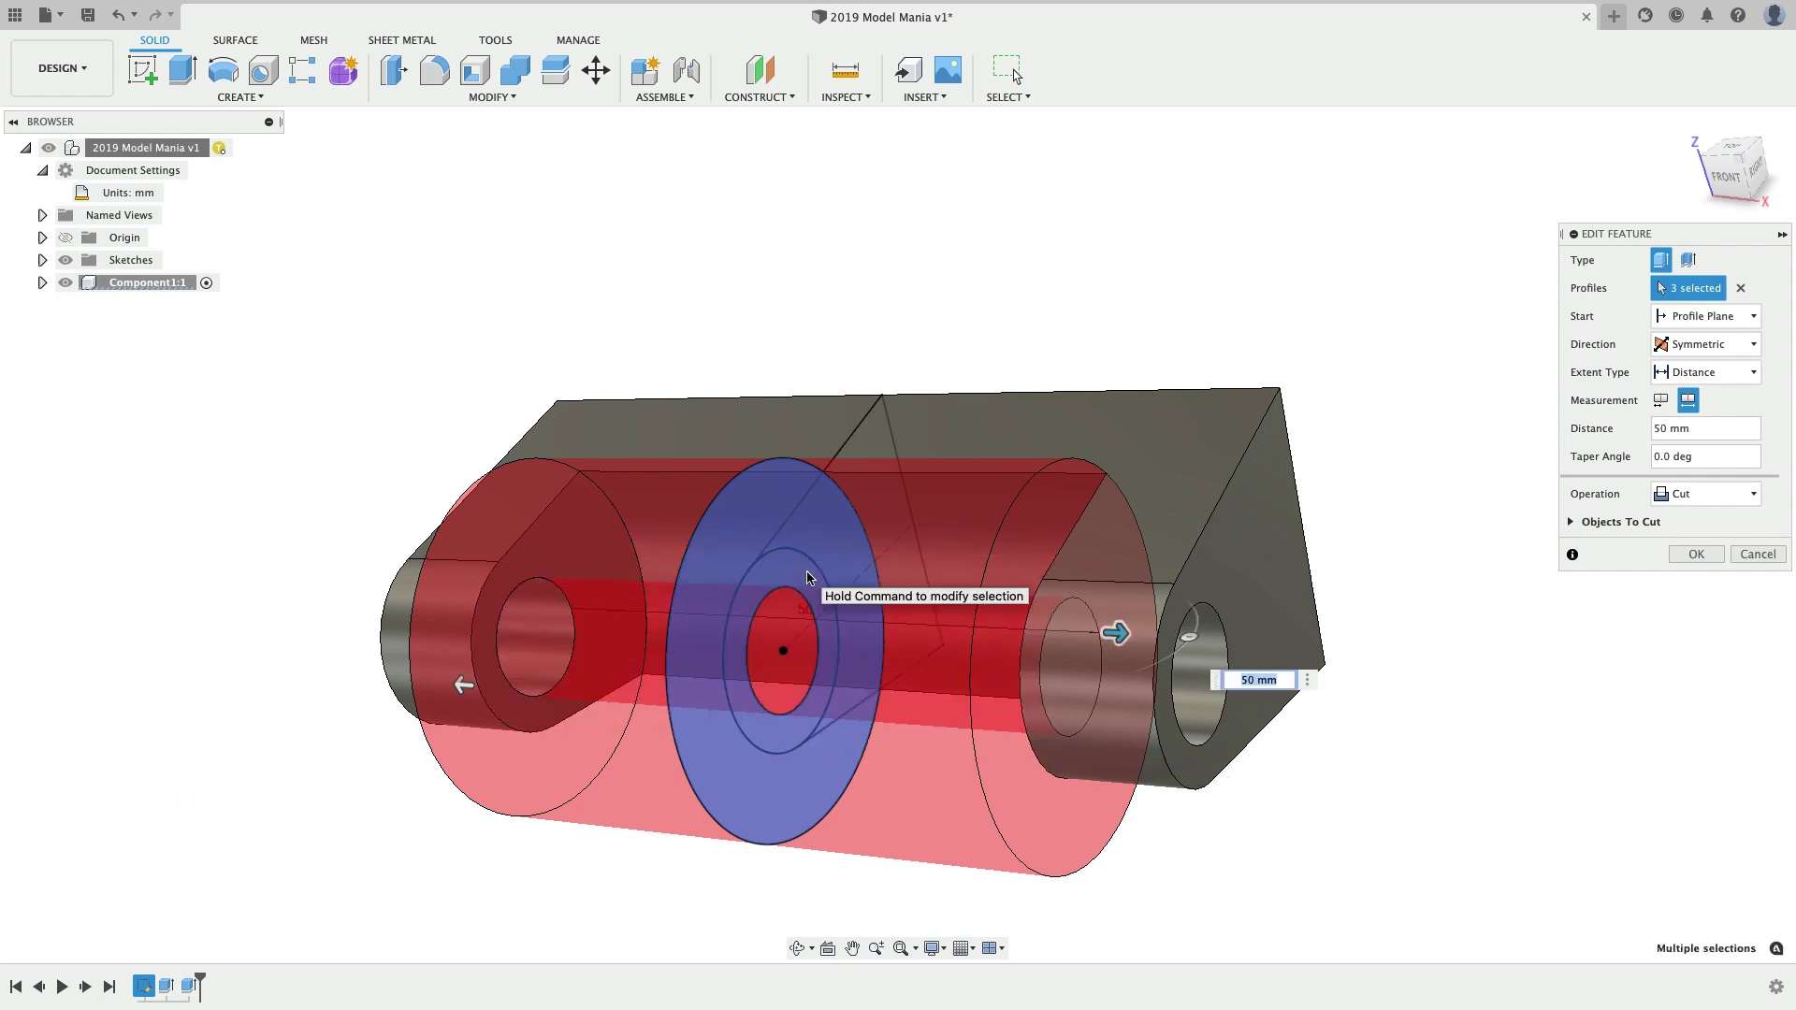
click(810, 627)
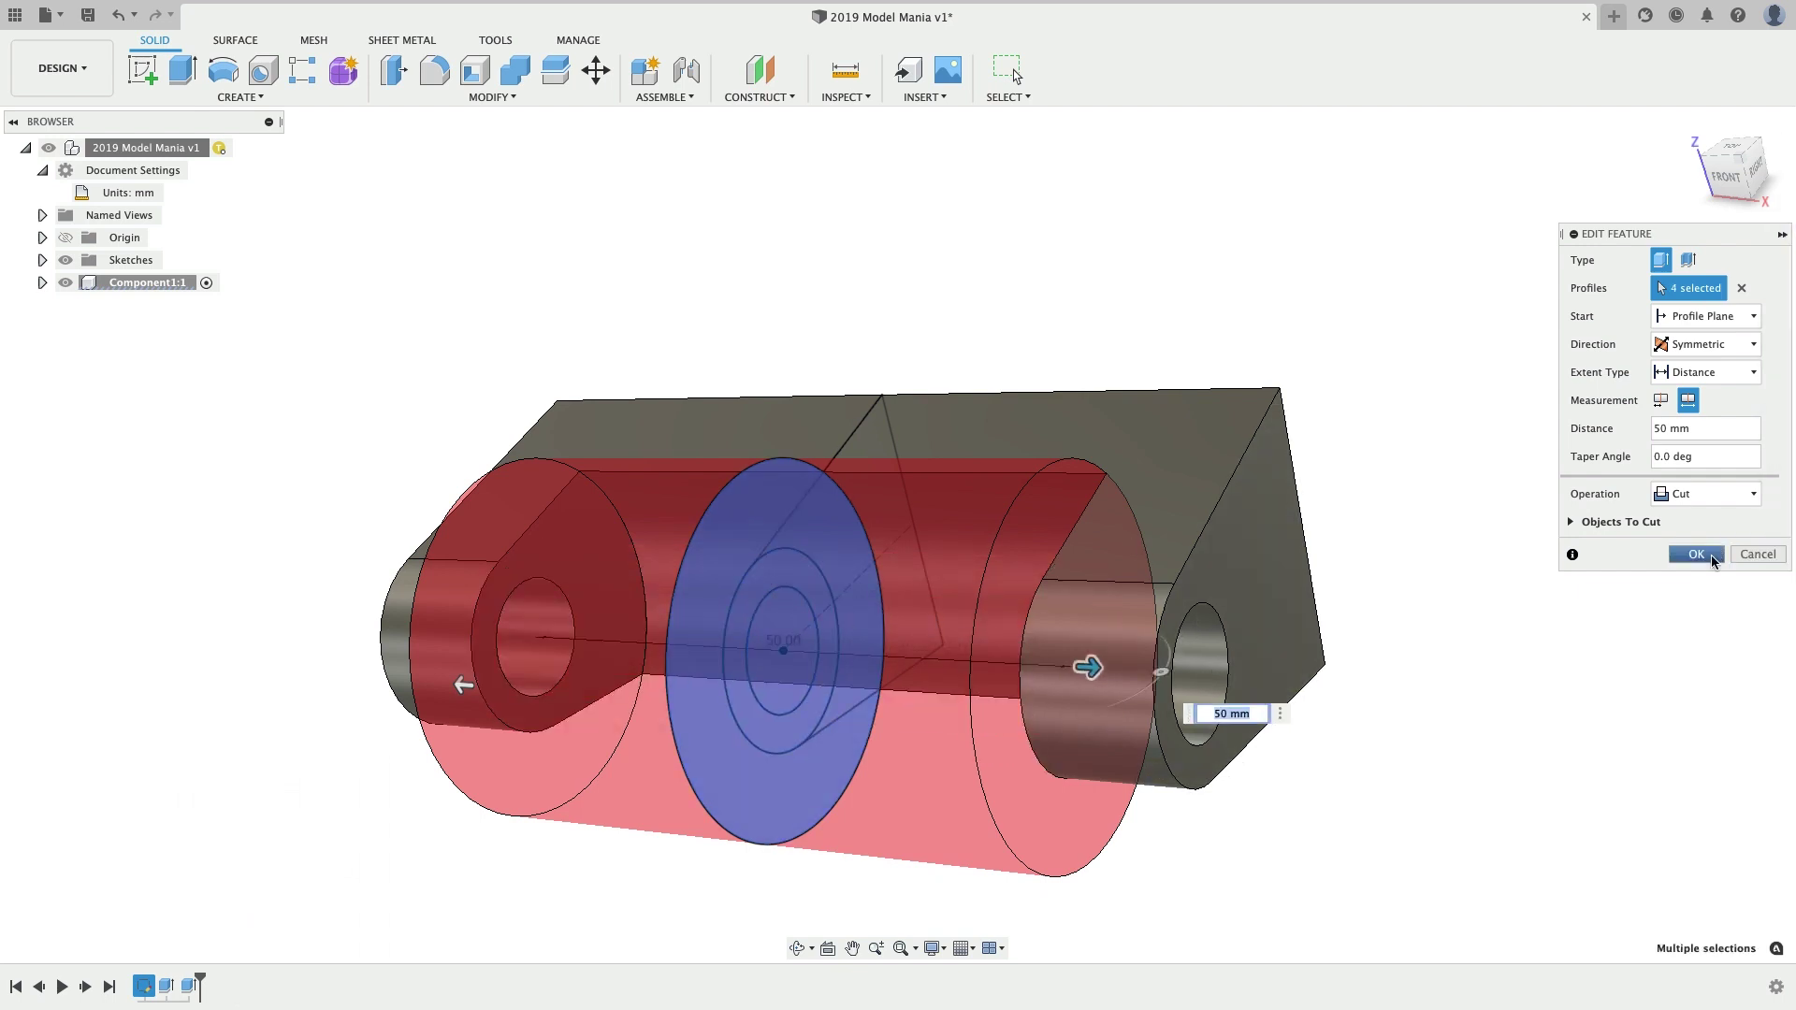
click(1696, 554)
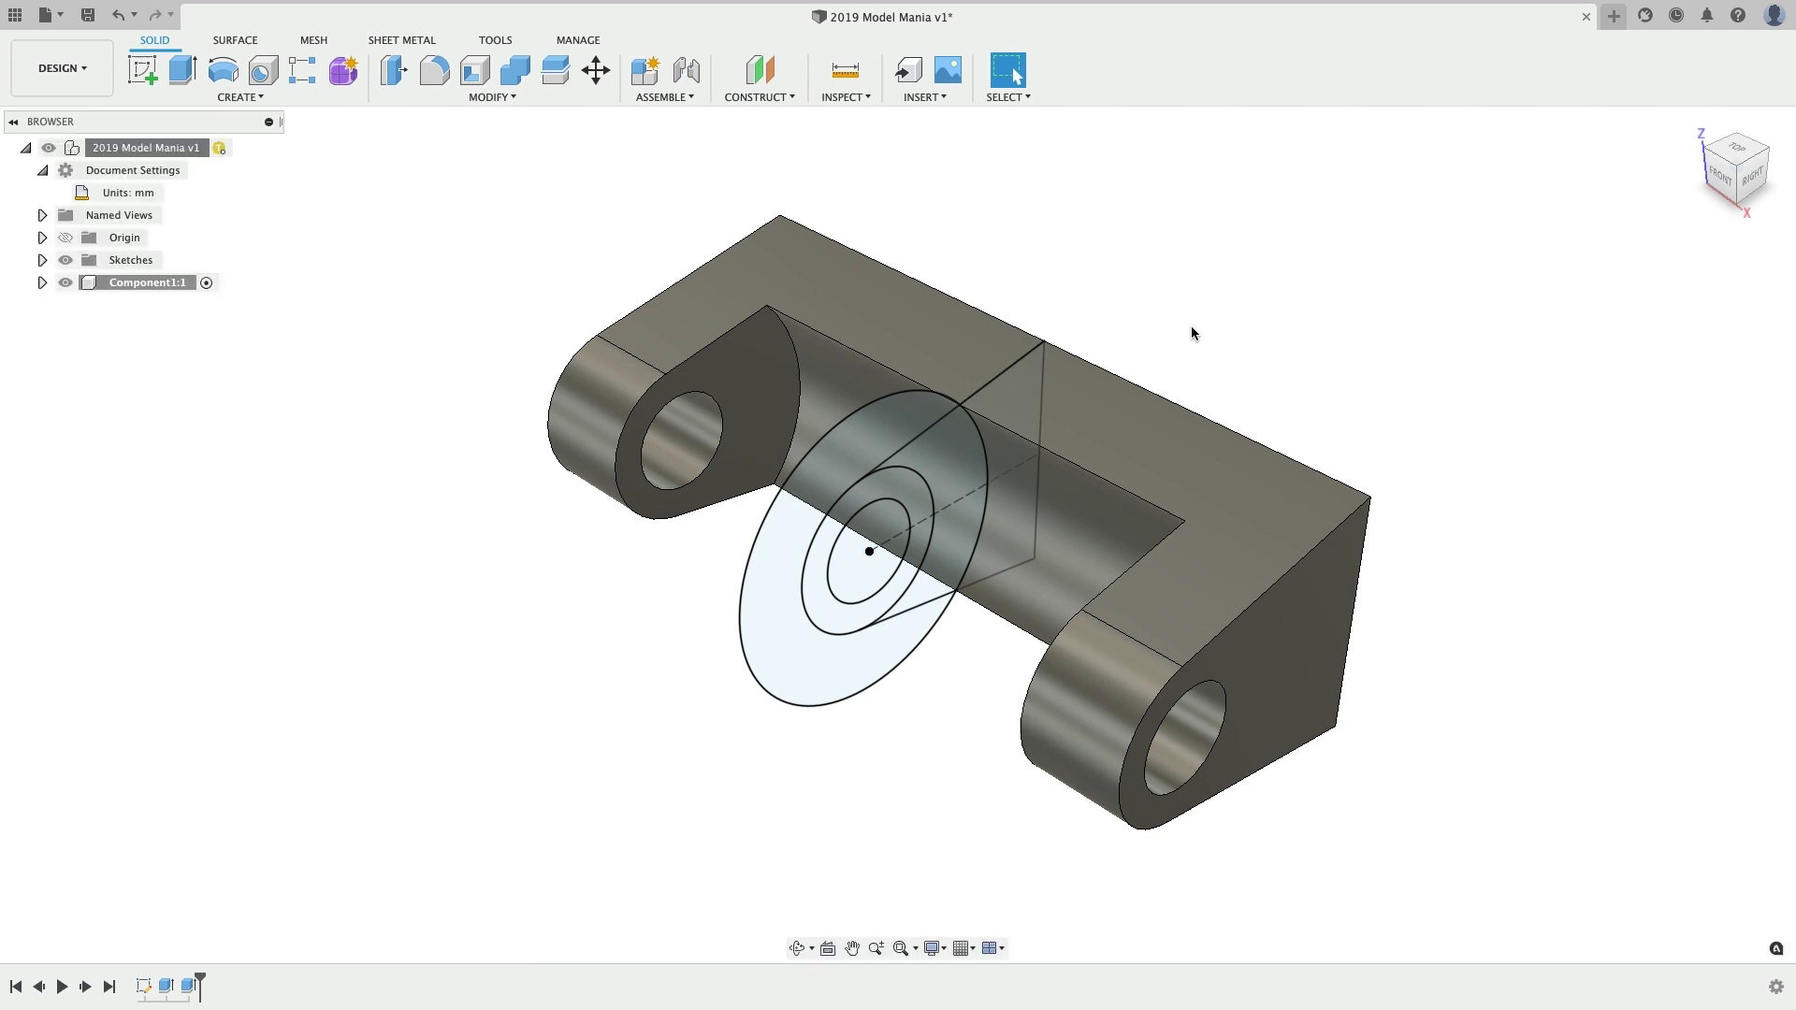
- Set up a Draft with the large flat base face opposite the lugs as the pull direction and flip that direction
text(s)
text(draft)
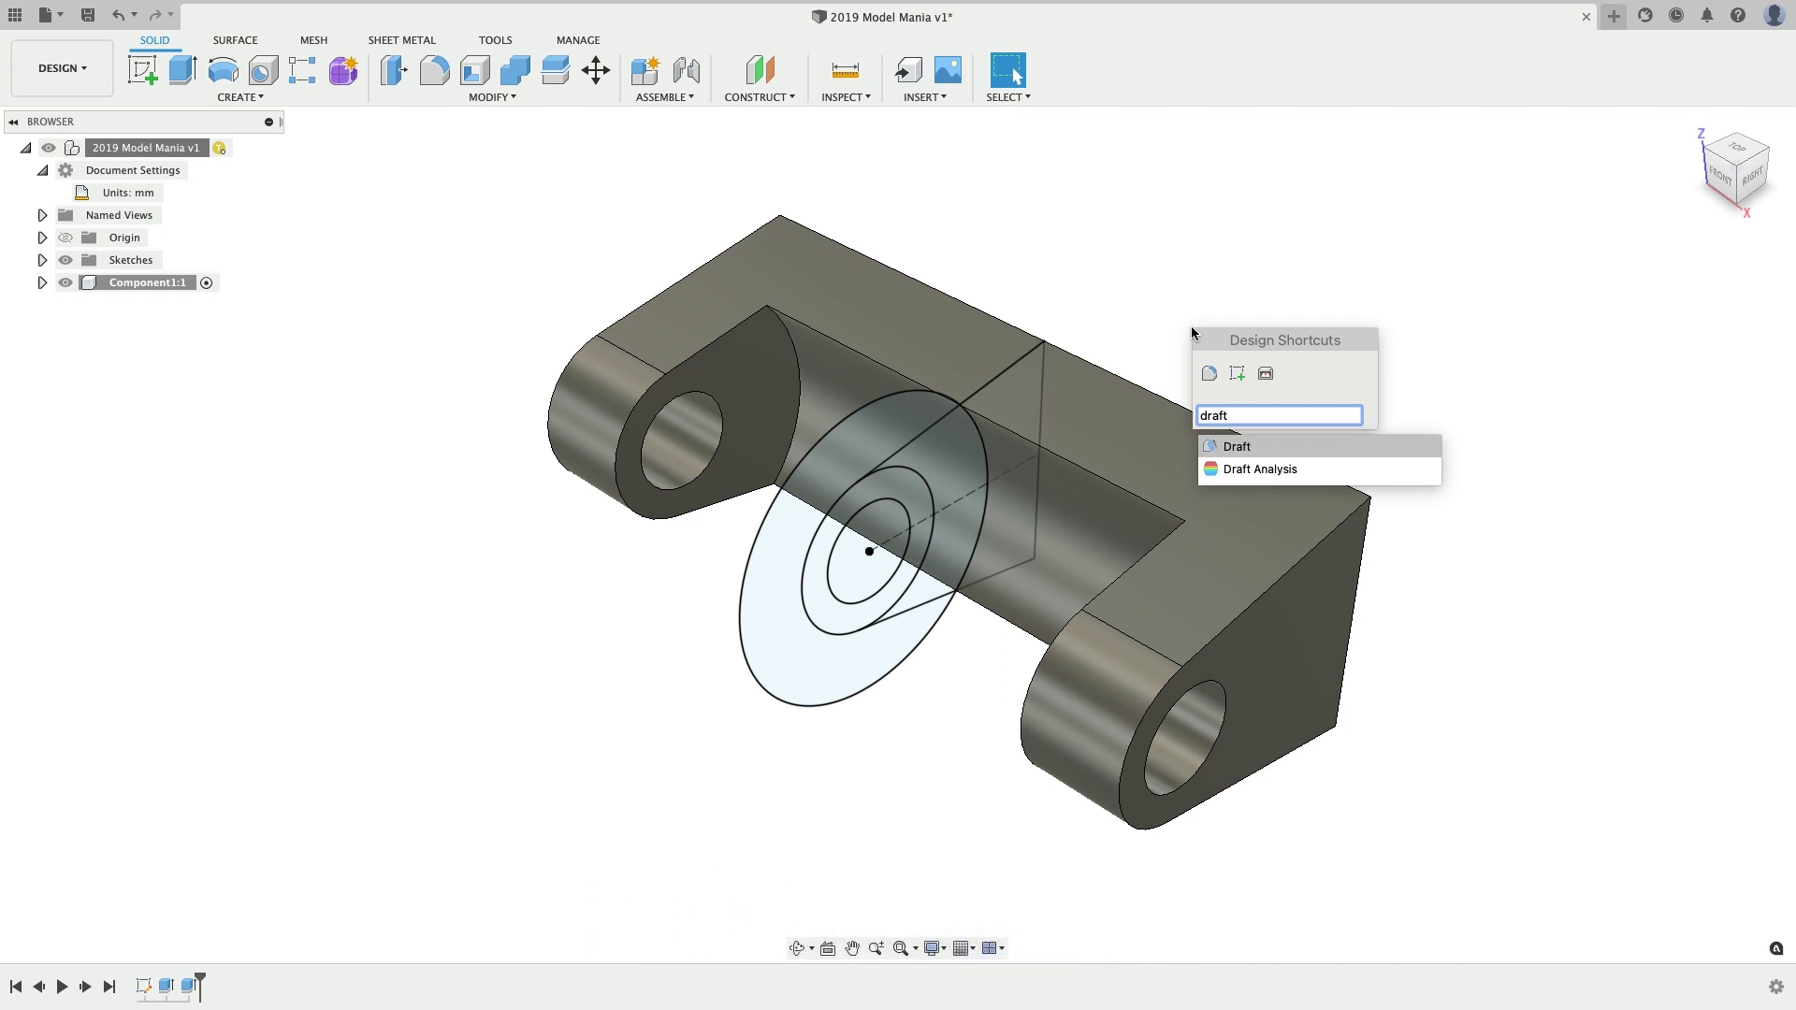
key(Return)
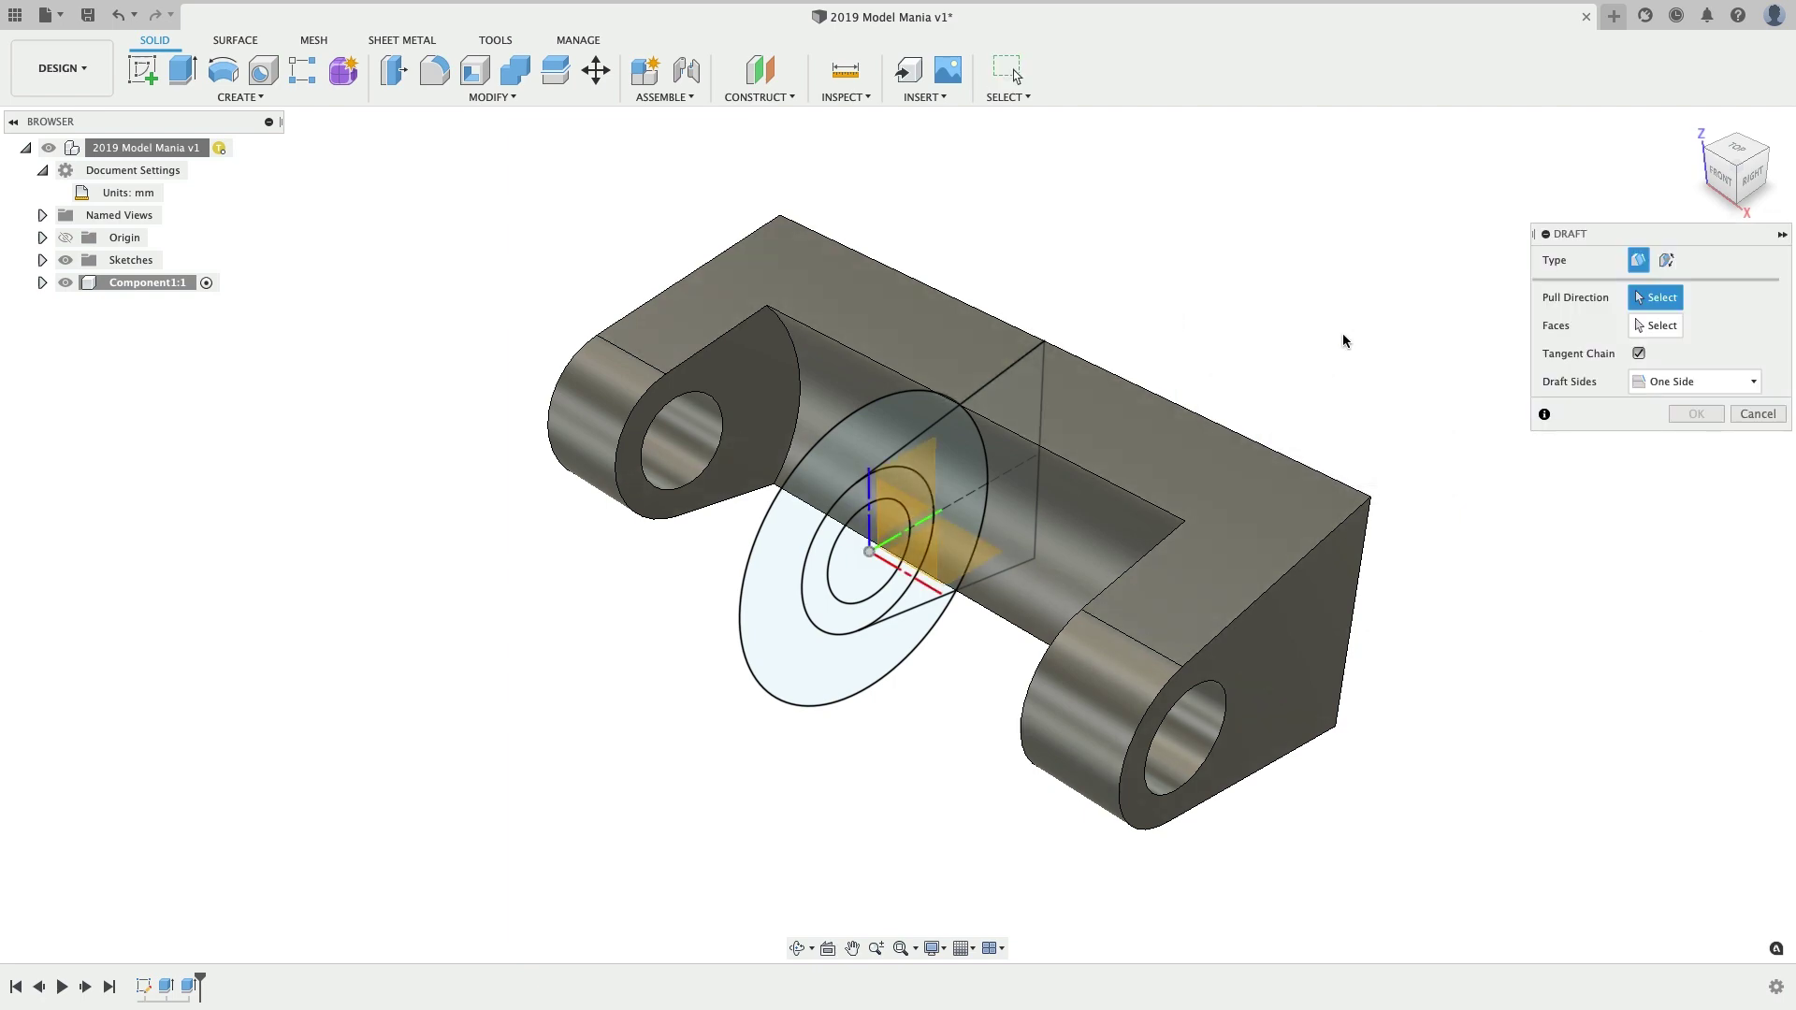
shift+middle_drag(1344, 340, 1231, 336)
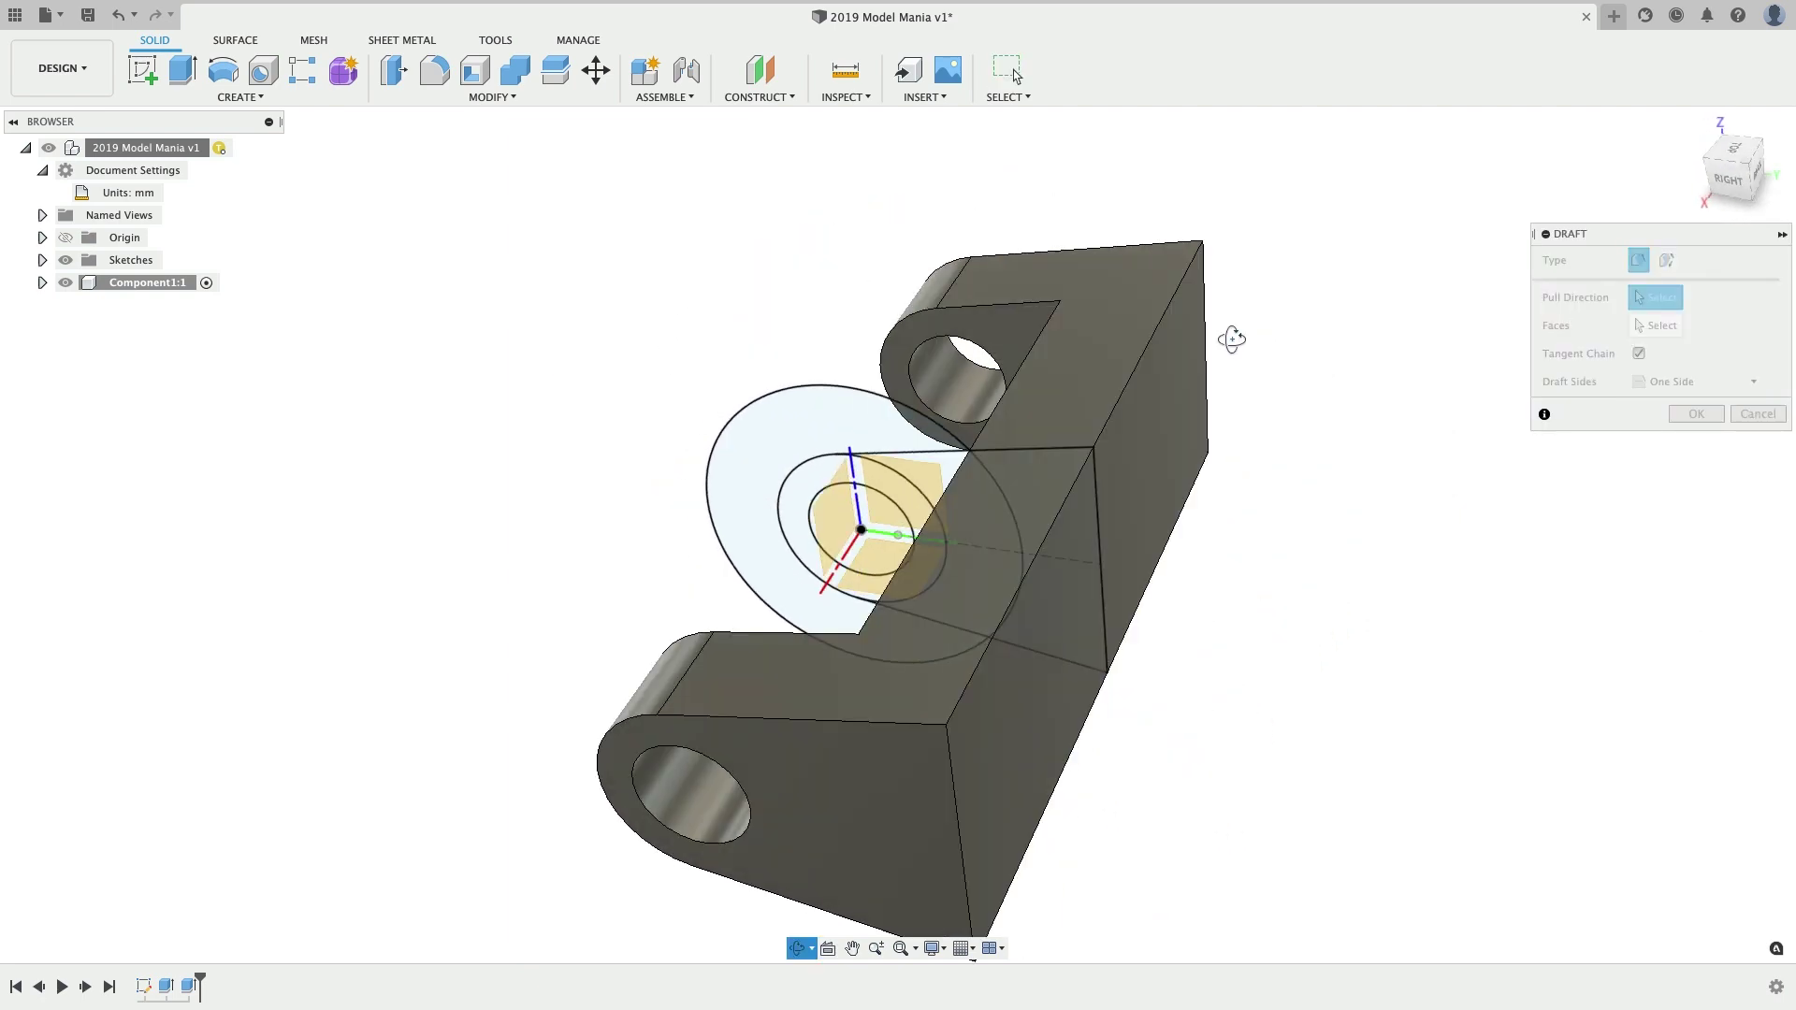
click(1181, 478)
shift+middle_drag(1220, 673, 1248, 627)
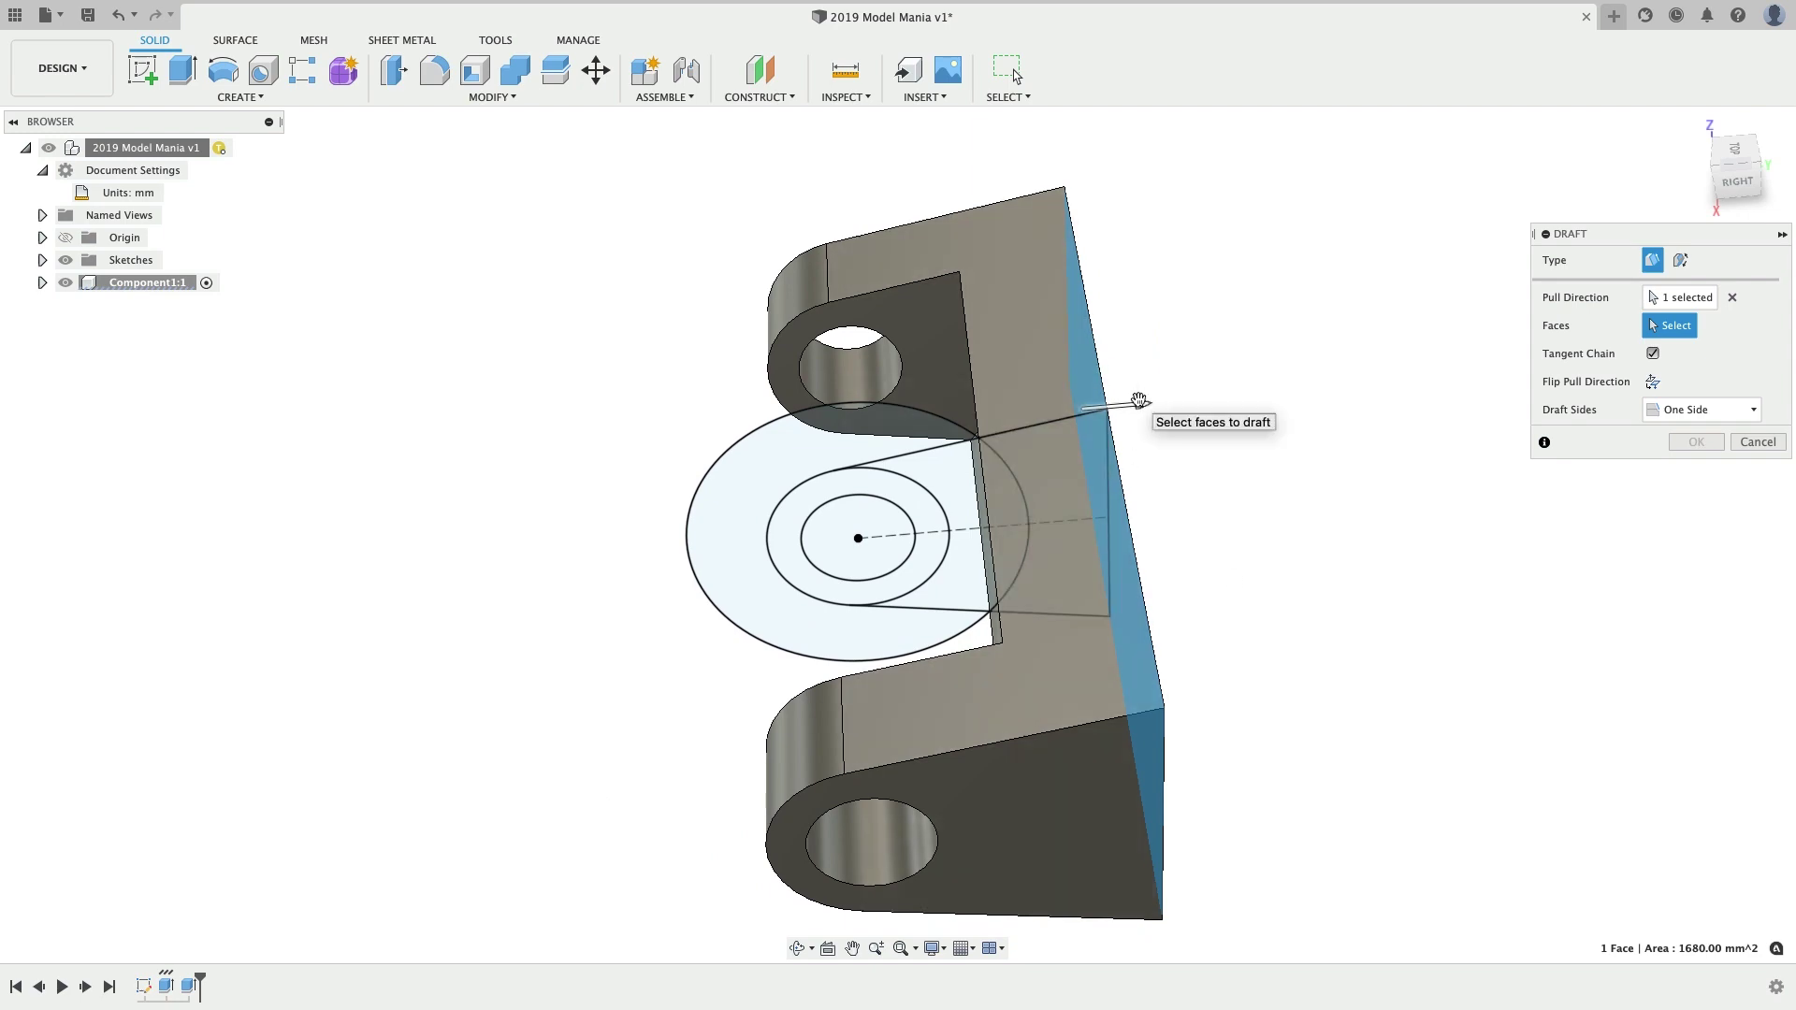
shift+middle_drag(1079, 537, 1272, 367)
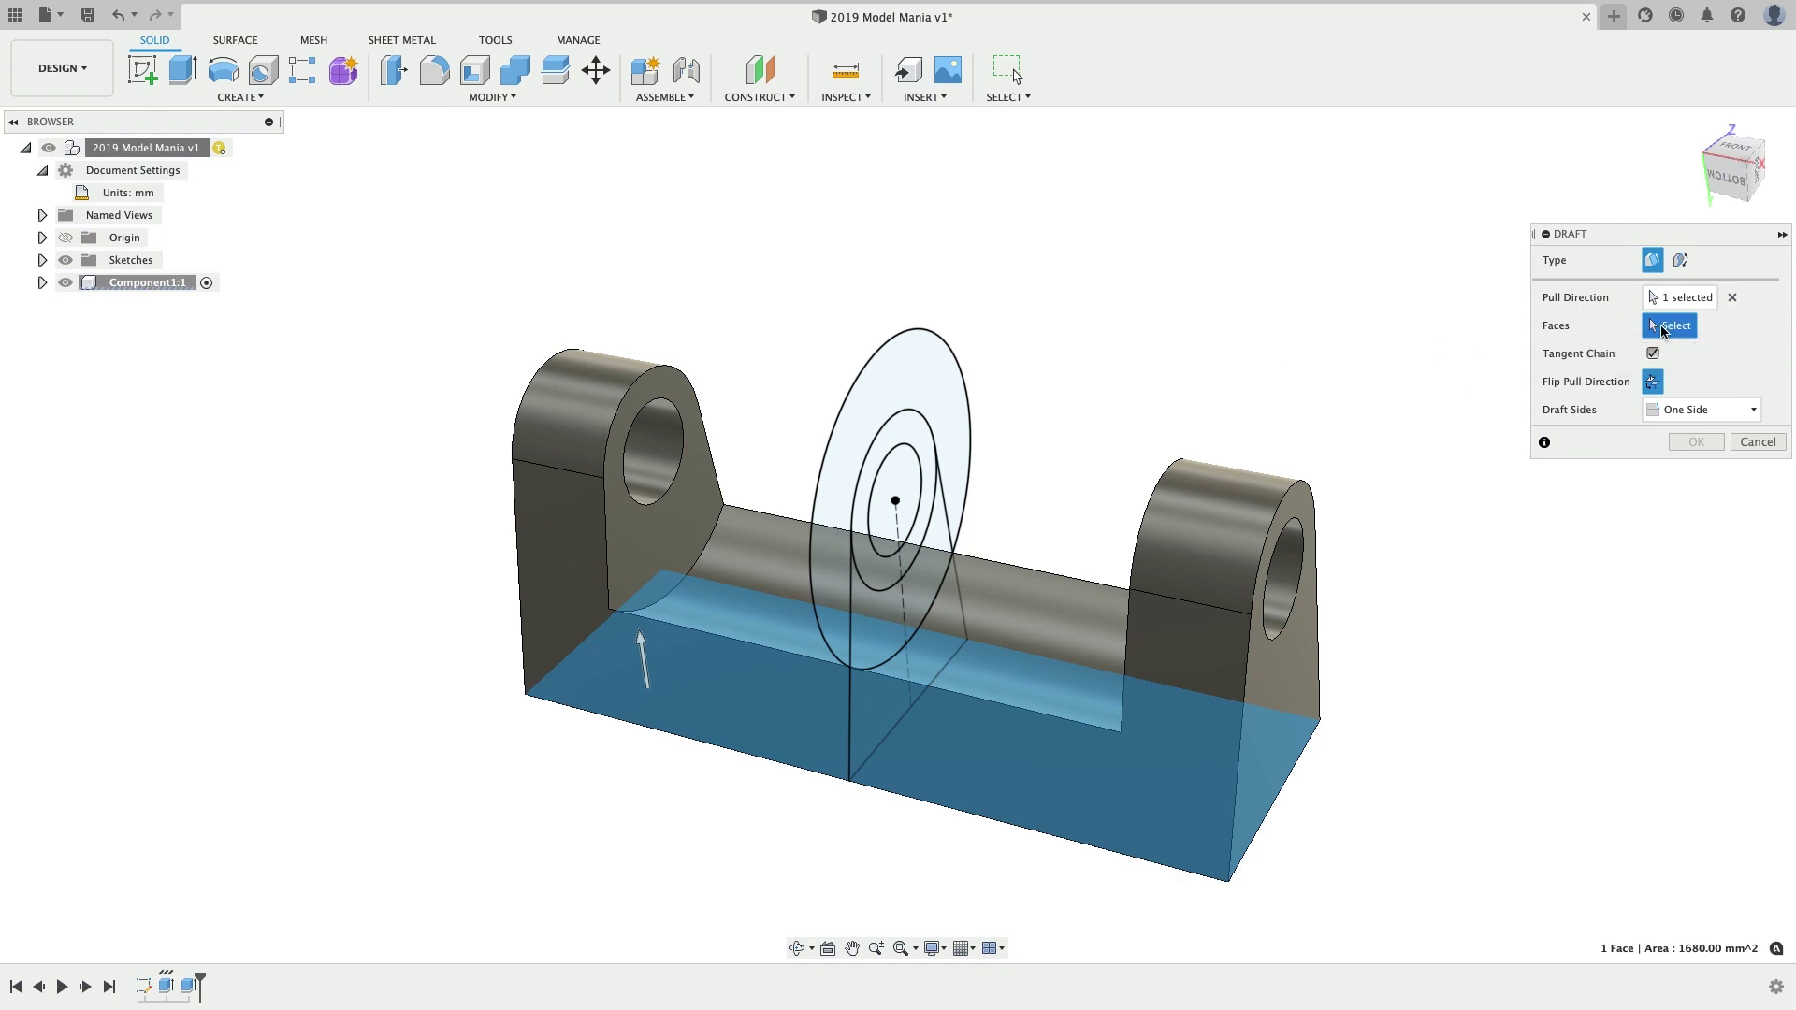
- Draft the two outer end faces of the body by 5 degrees on one side
click(1321, 709)
shift+middle_drag(1321, 709, 661, 658)
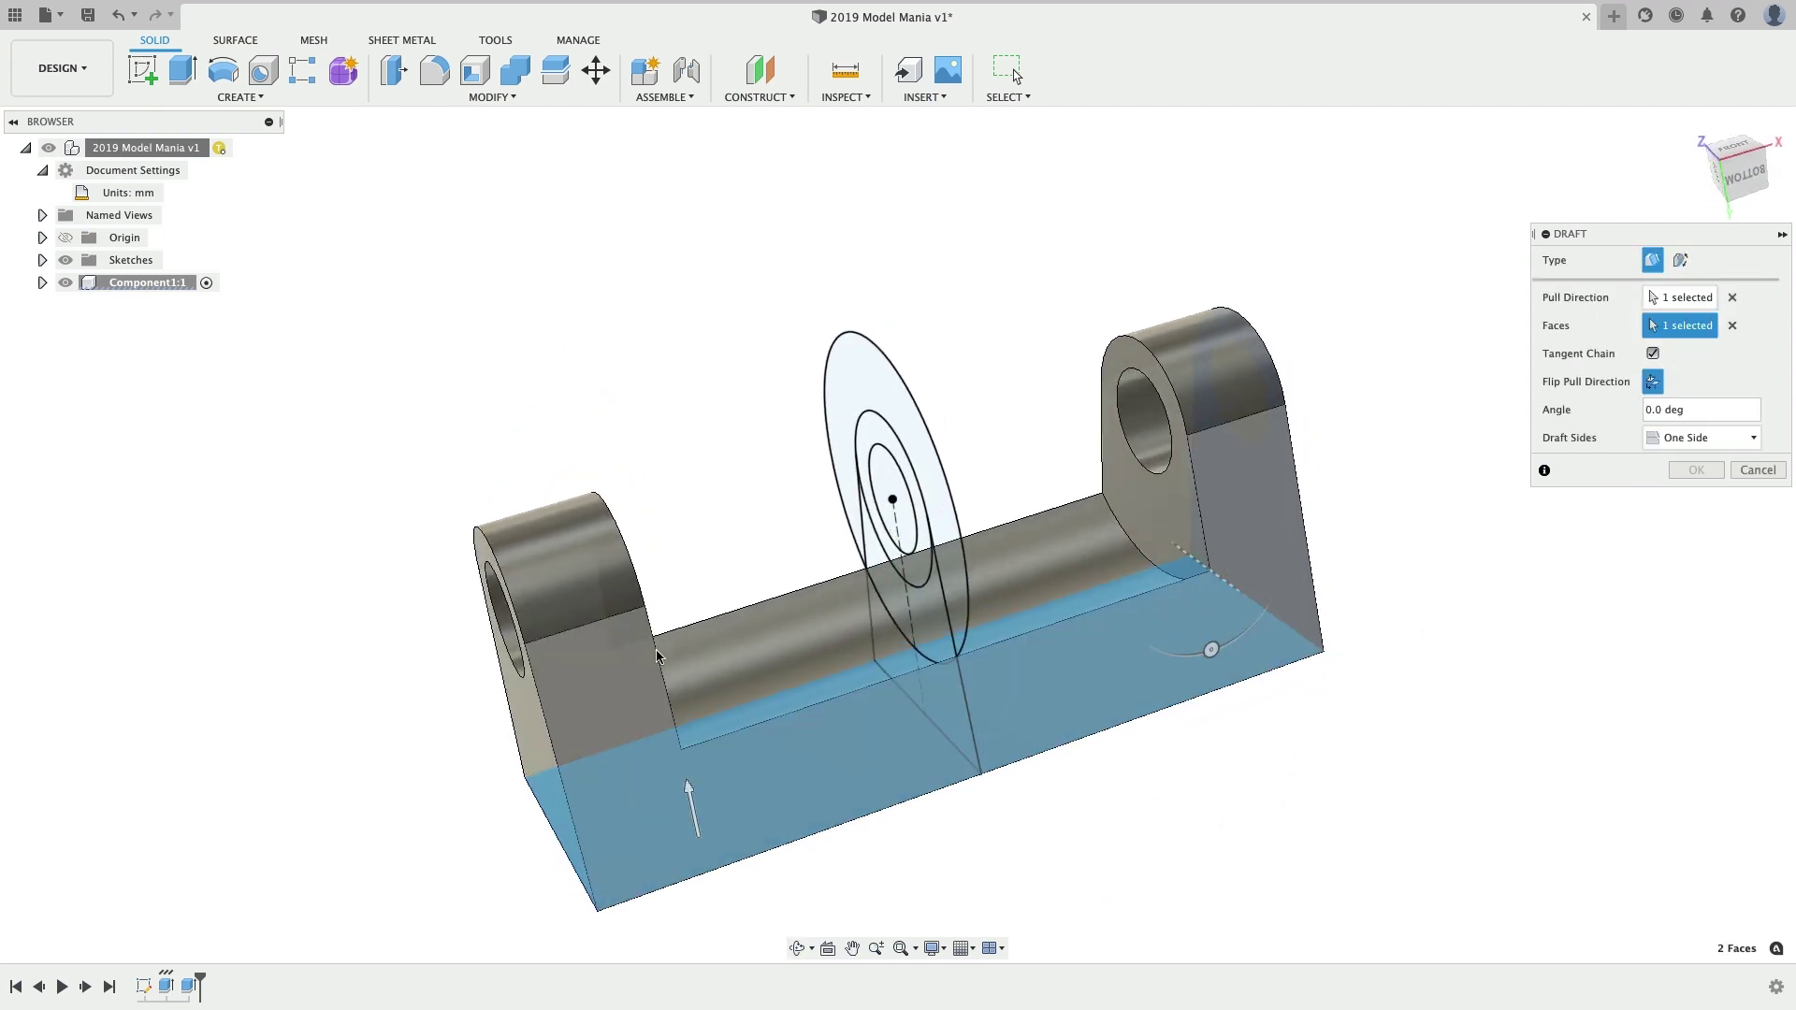
click(542, 725)
shift+middle_drag(874, 726, 856, 694)
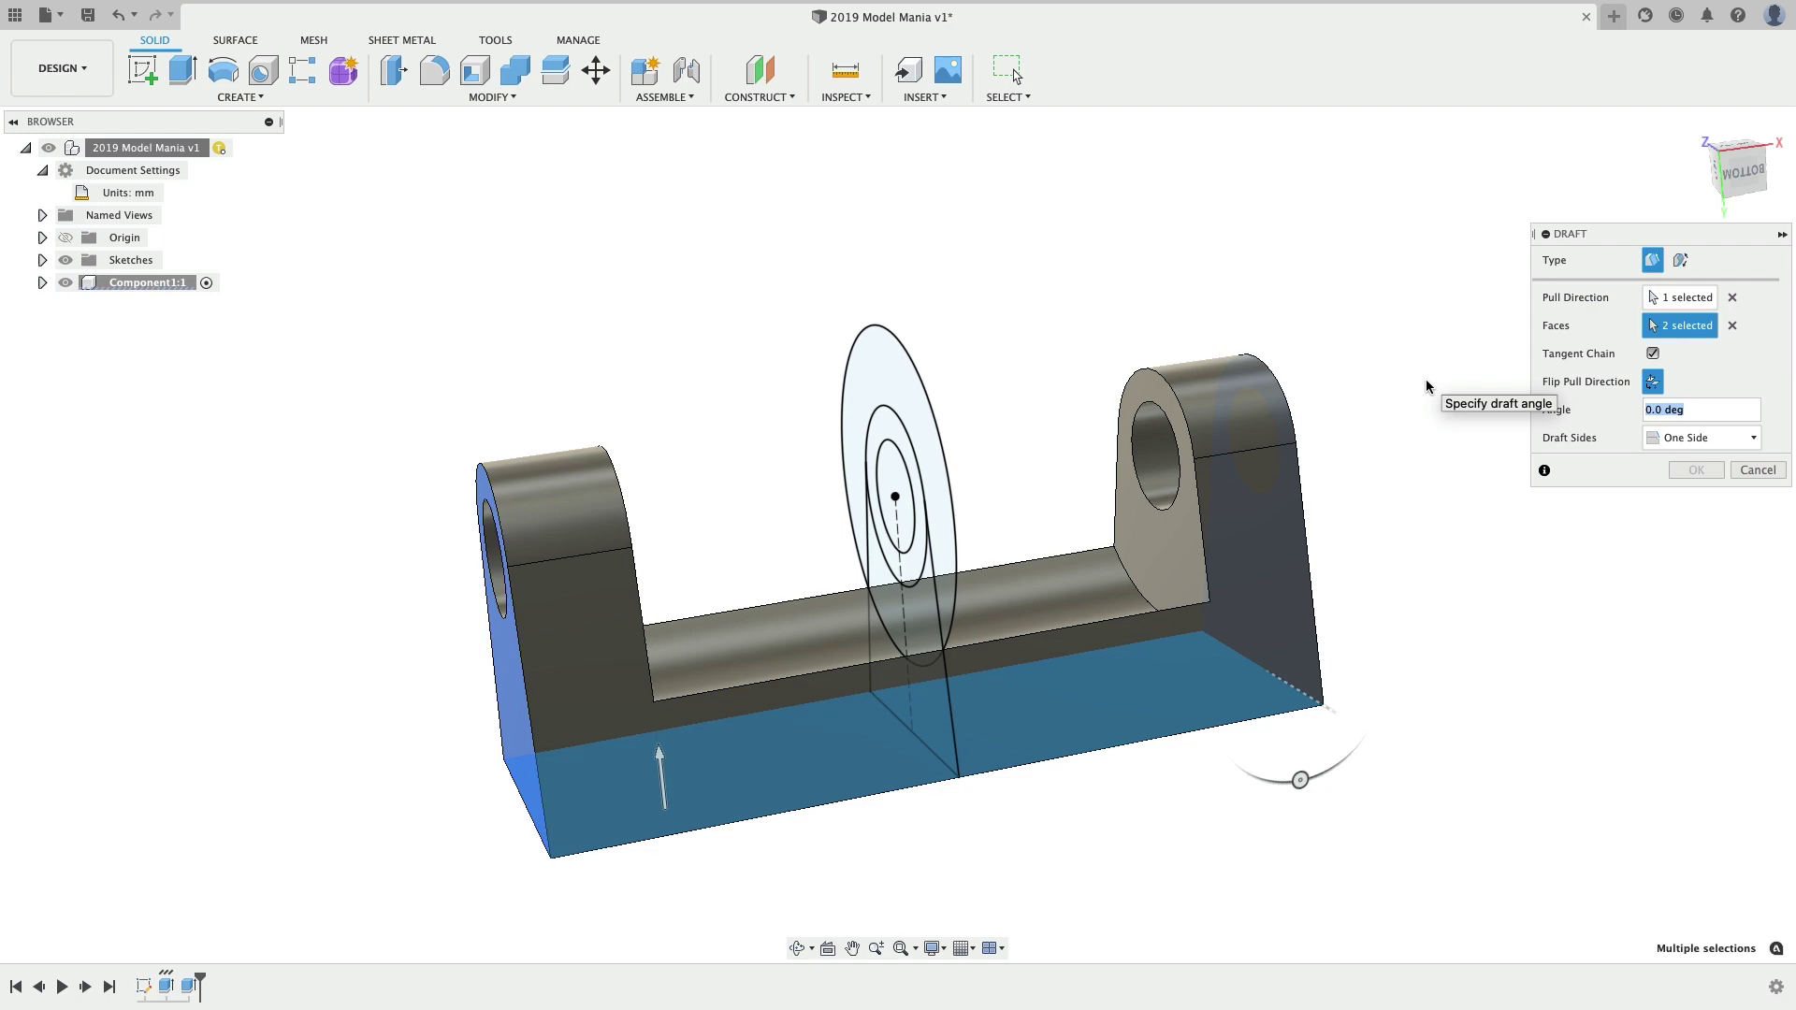
text(5)
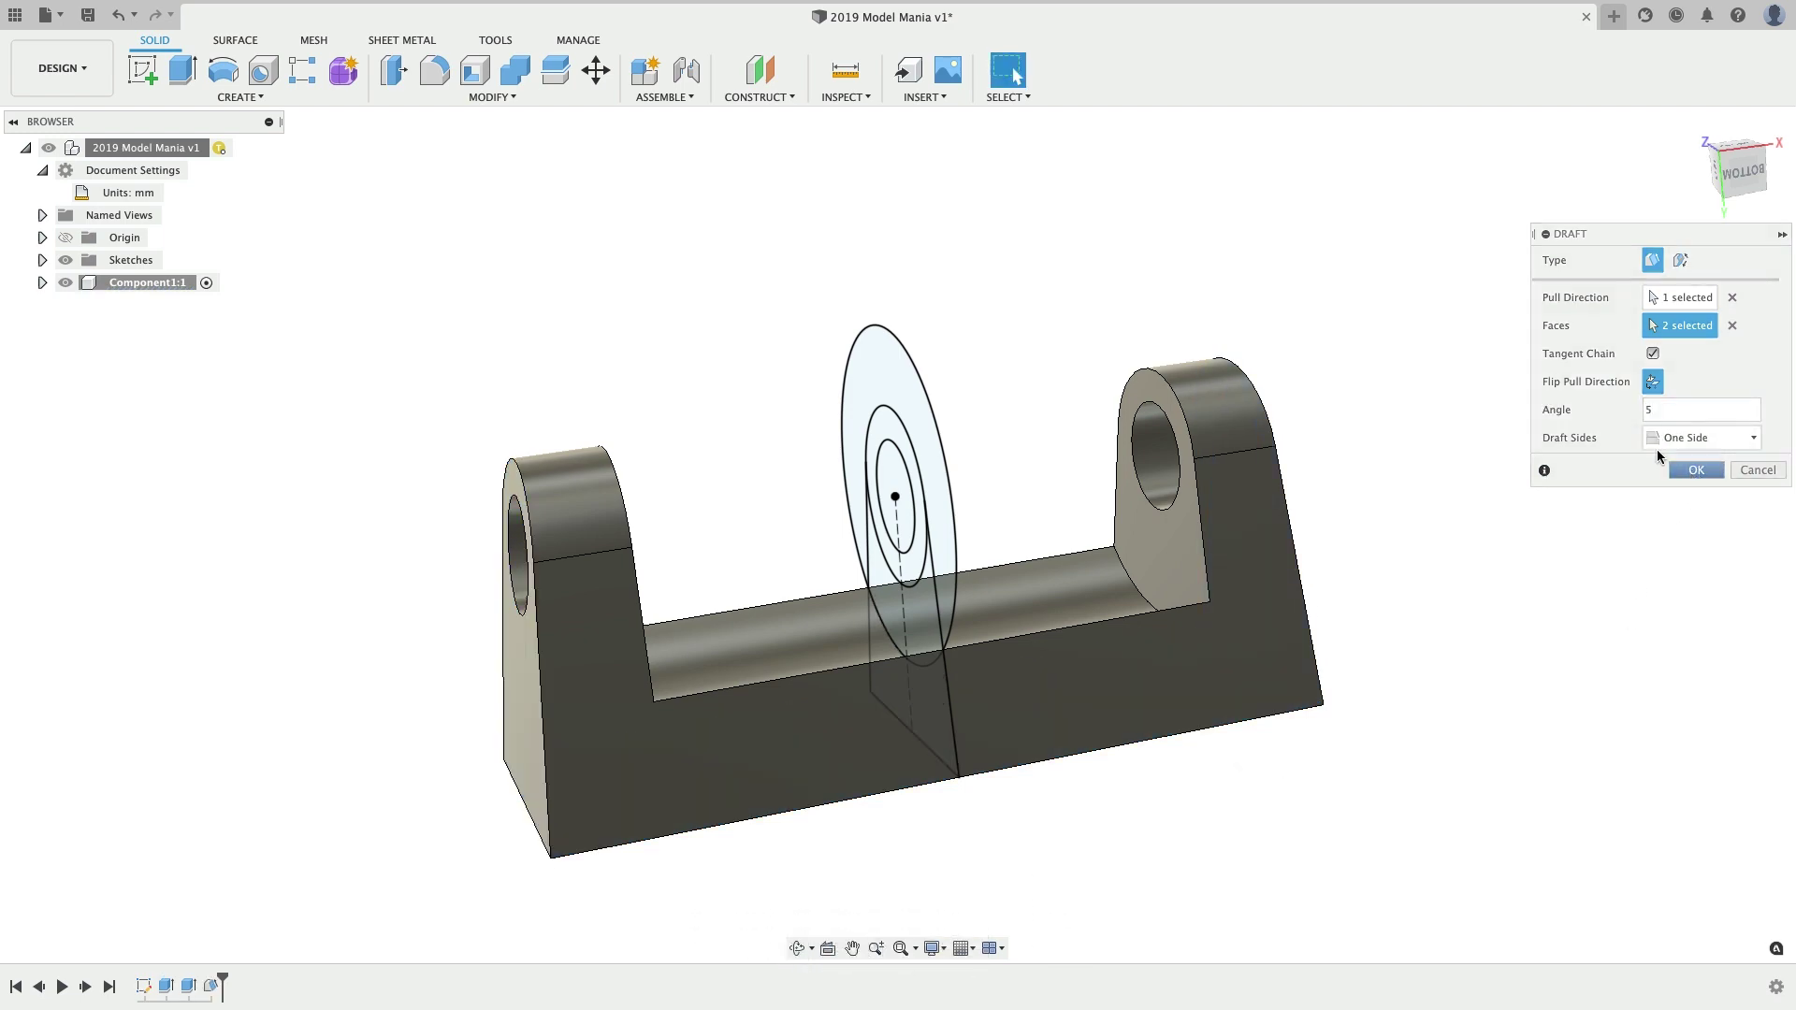
click(1689, 470)
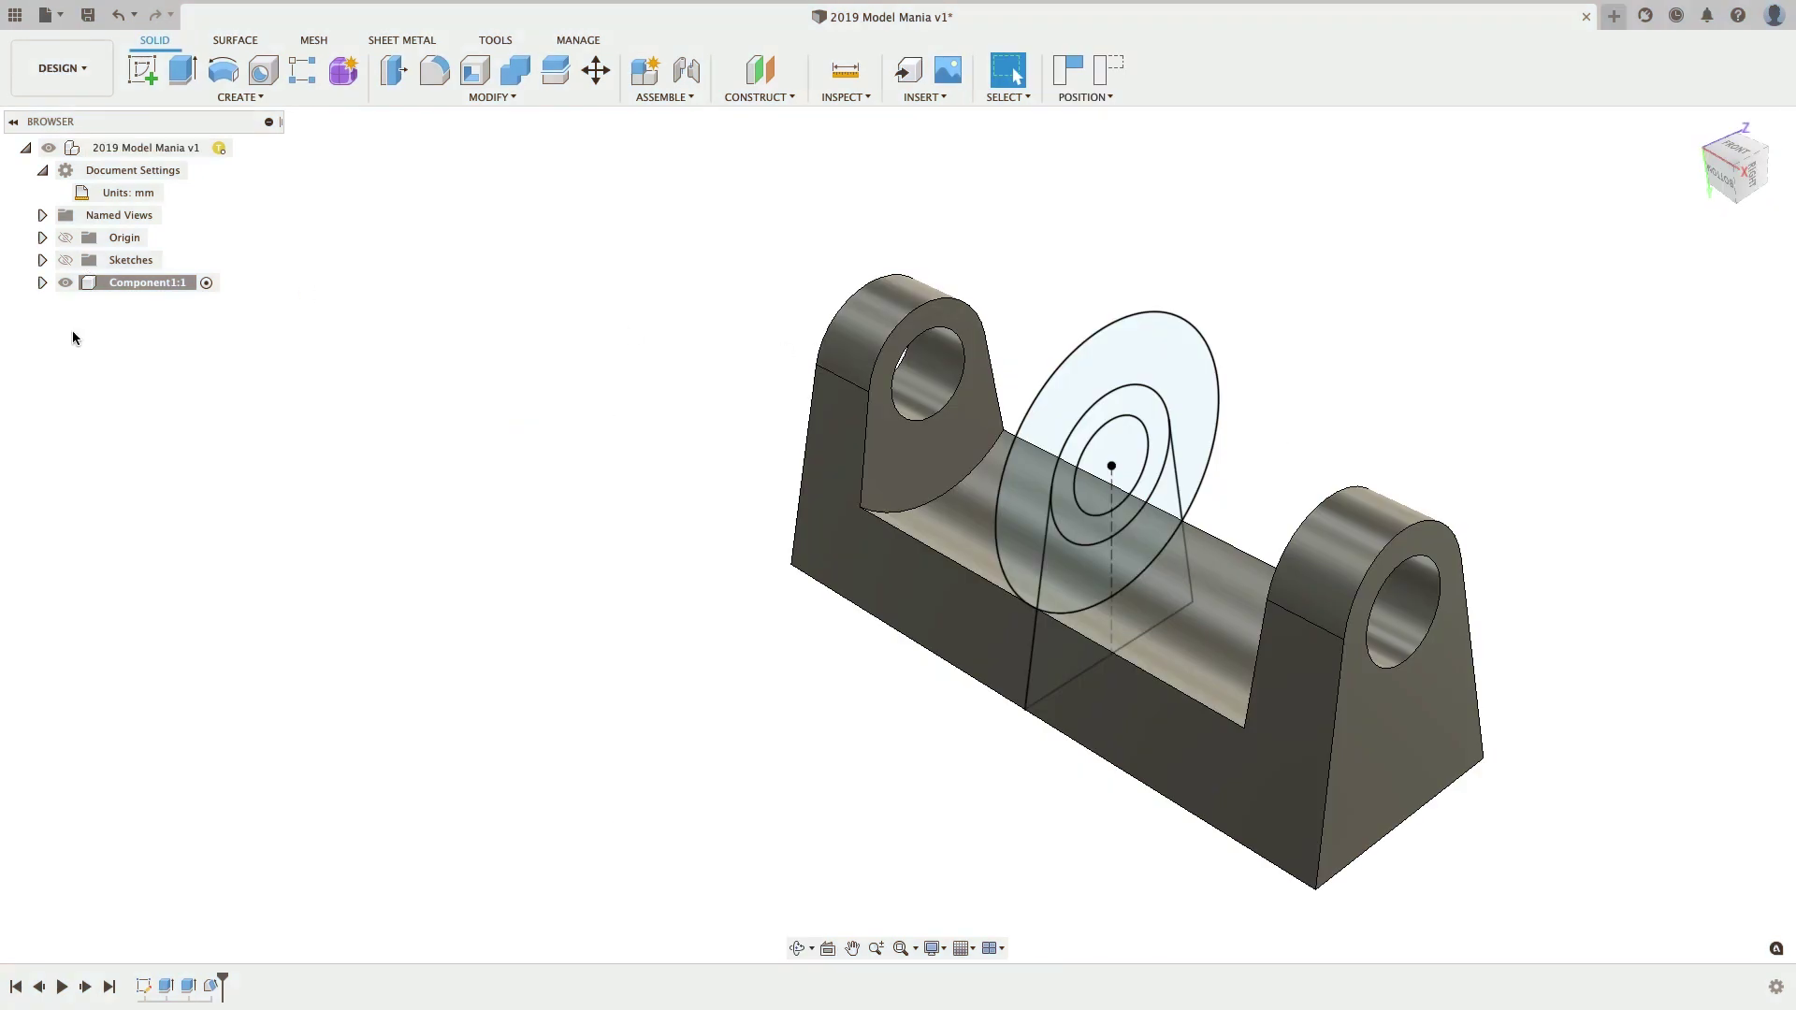
- Hide the sketches of Component1:1 in the model
click(42, 282)
click(82, 350)
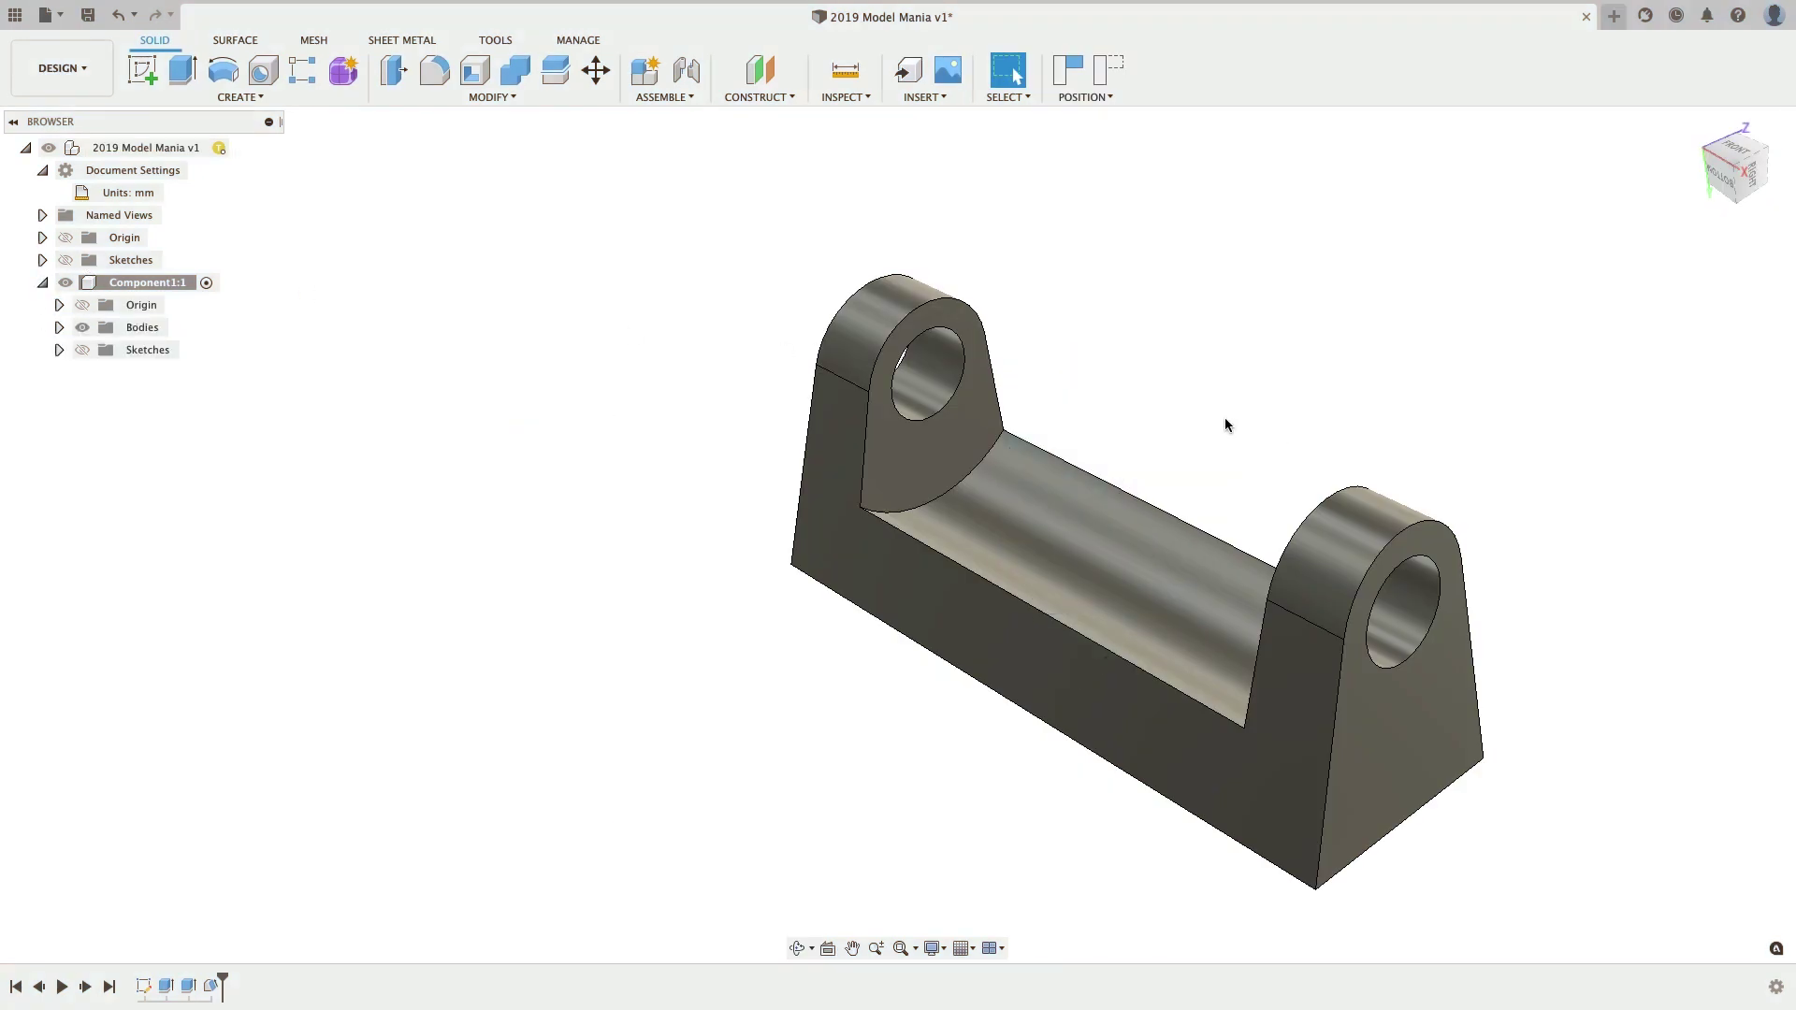
- Set a 2 mm fillet on the trough face, one lug's outer and inner edge chains, and the opposite lug's inner edge chain
text(sfil)
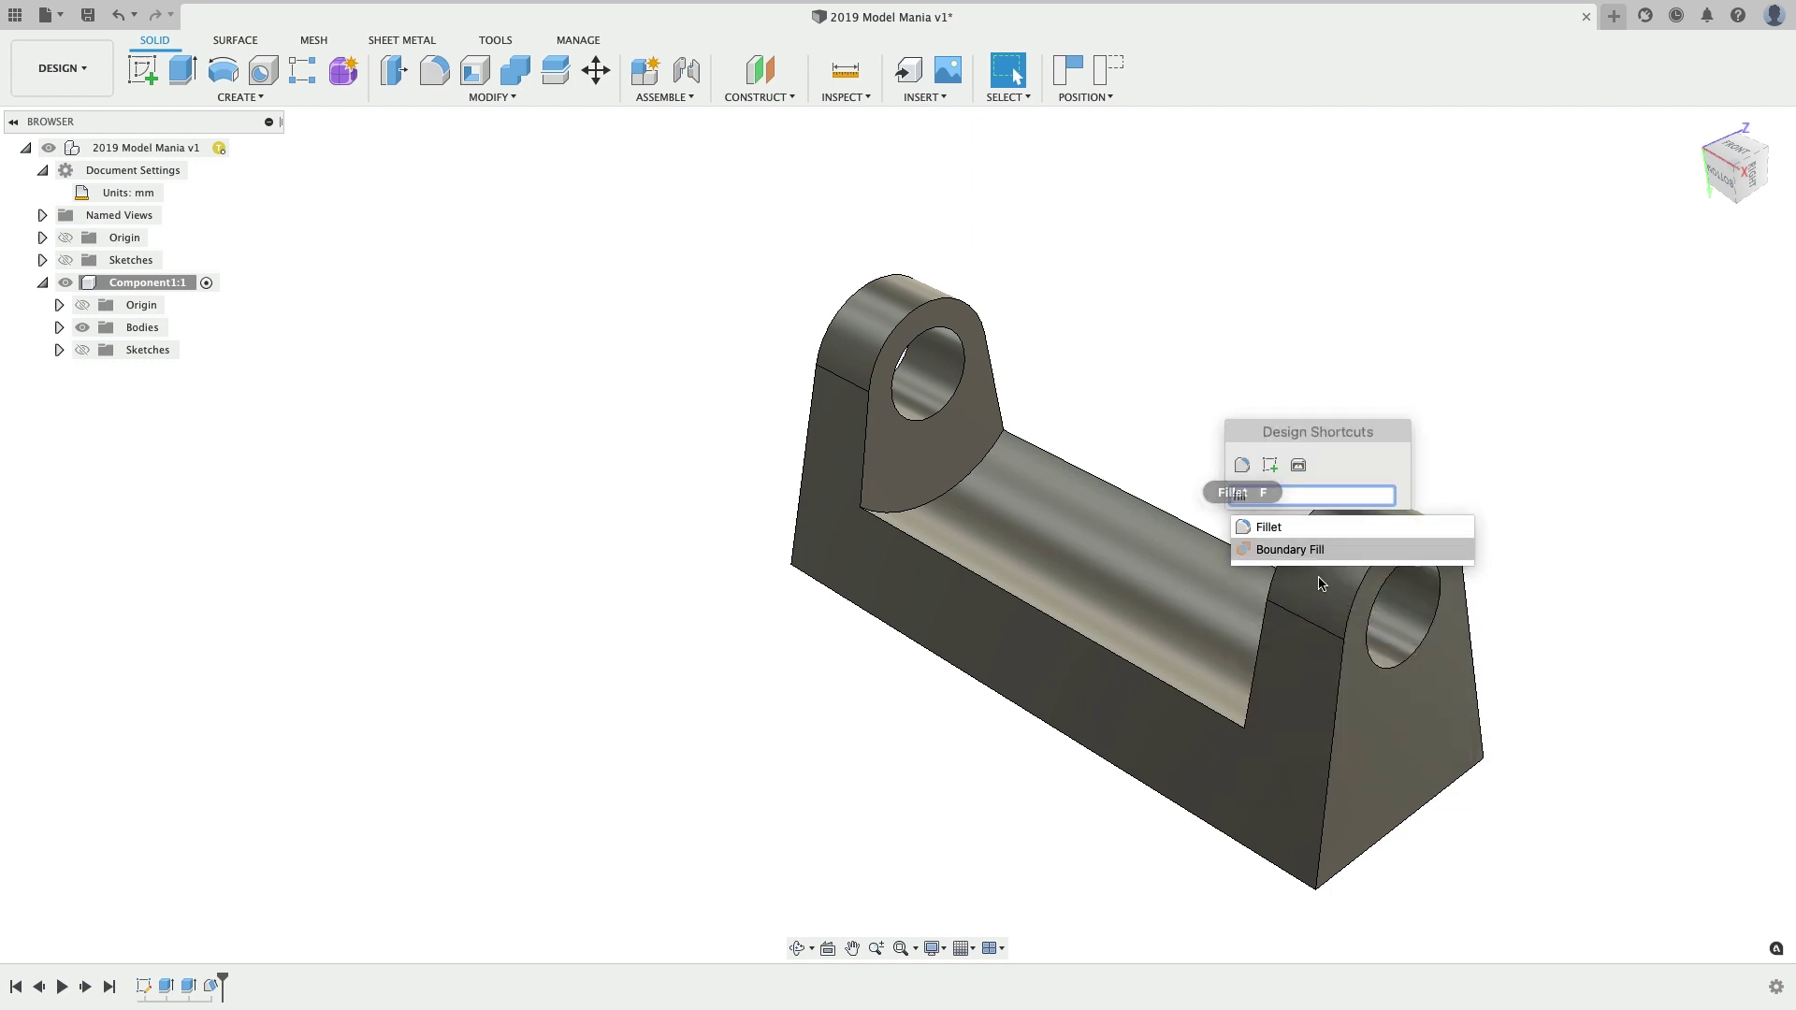
click(1268, 527)
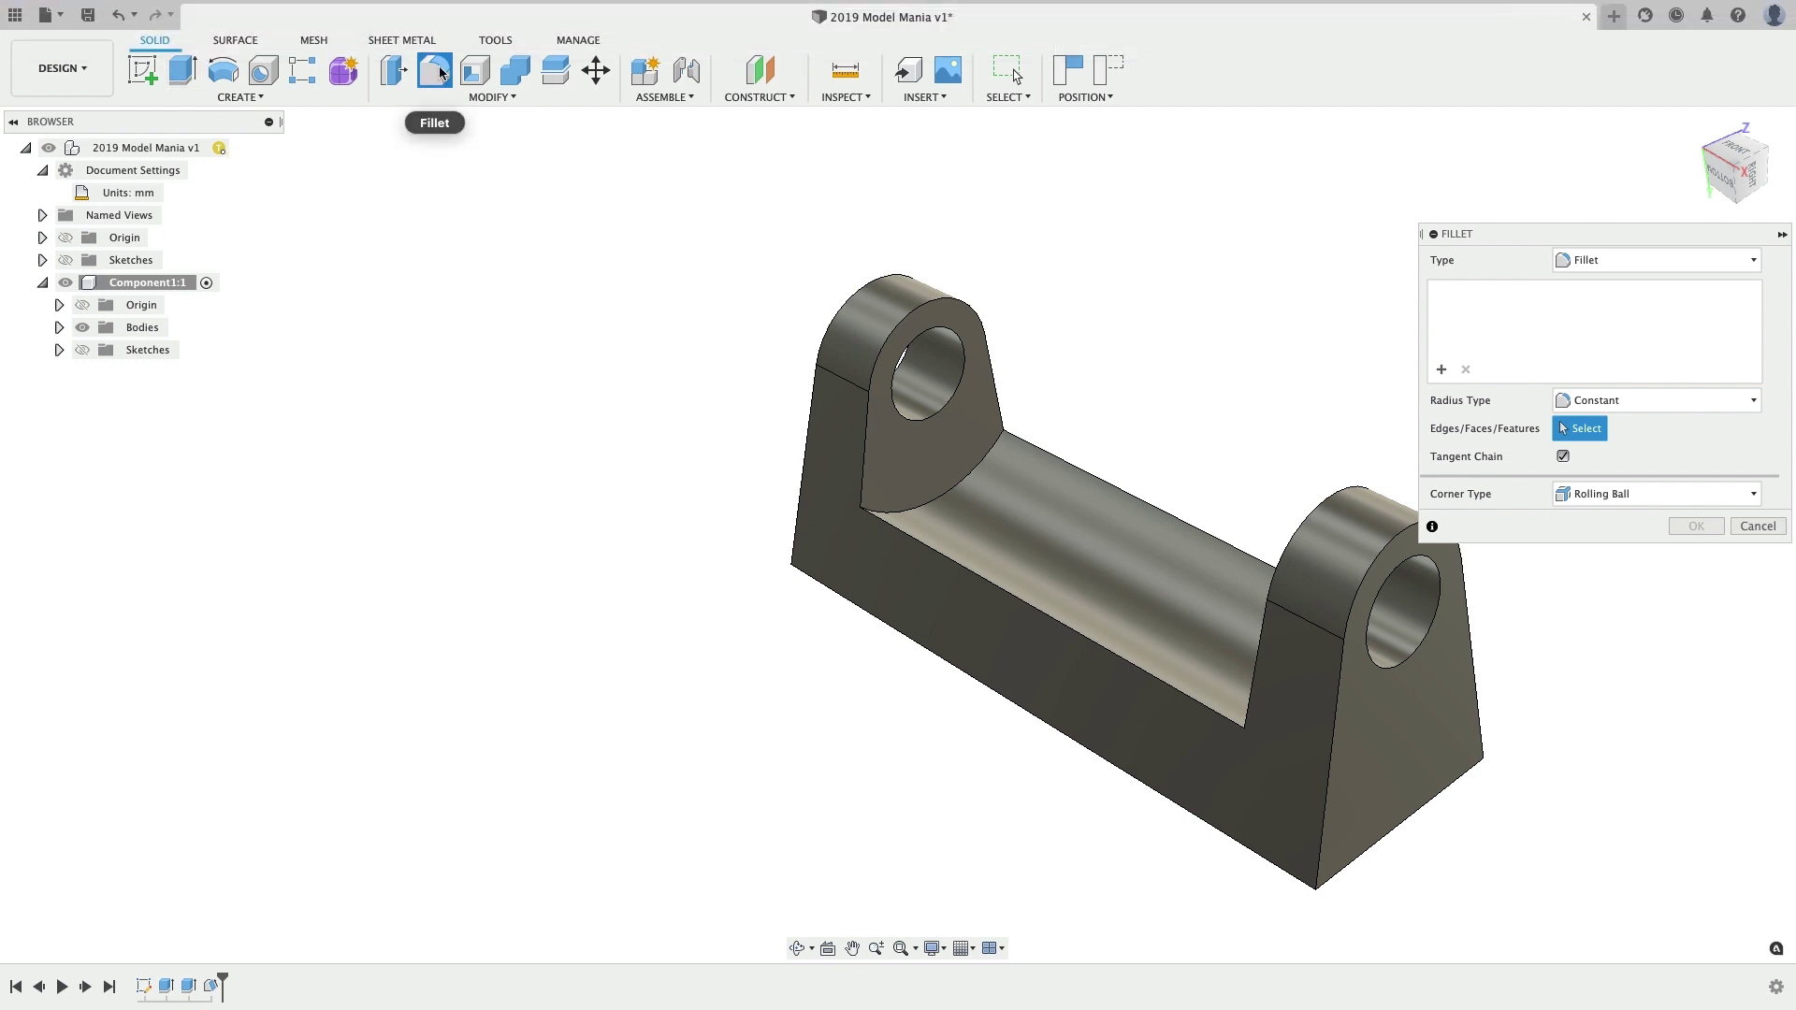
click(1374, 750)
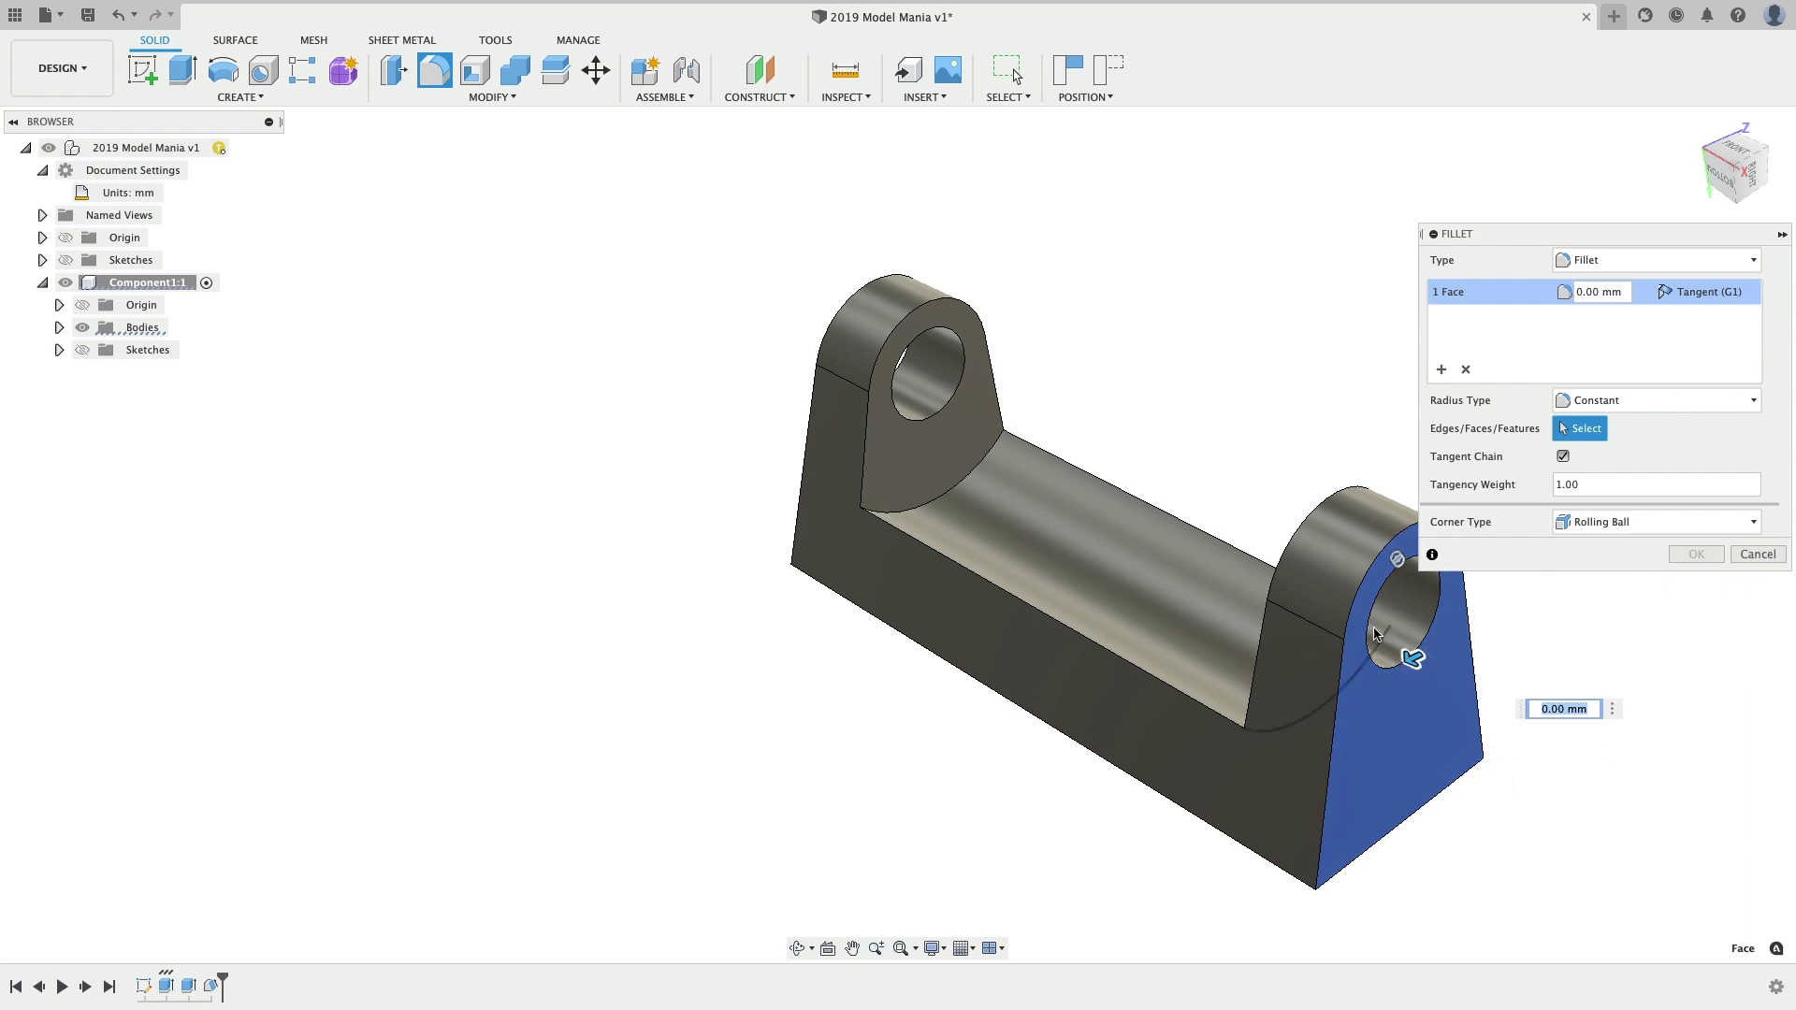
click(1467, 370)
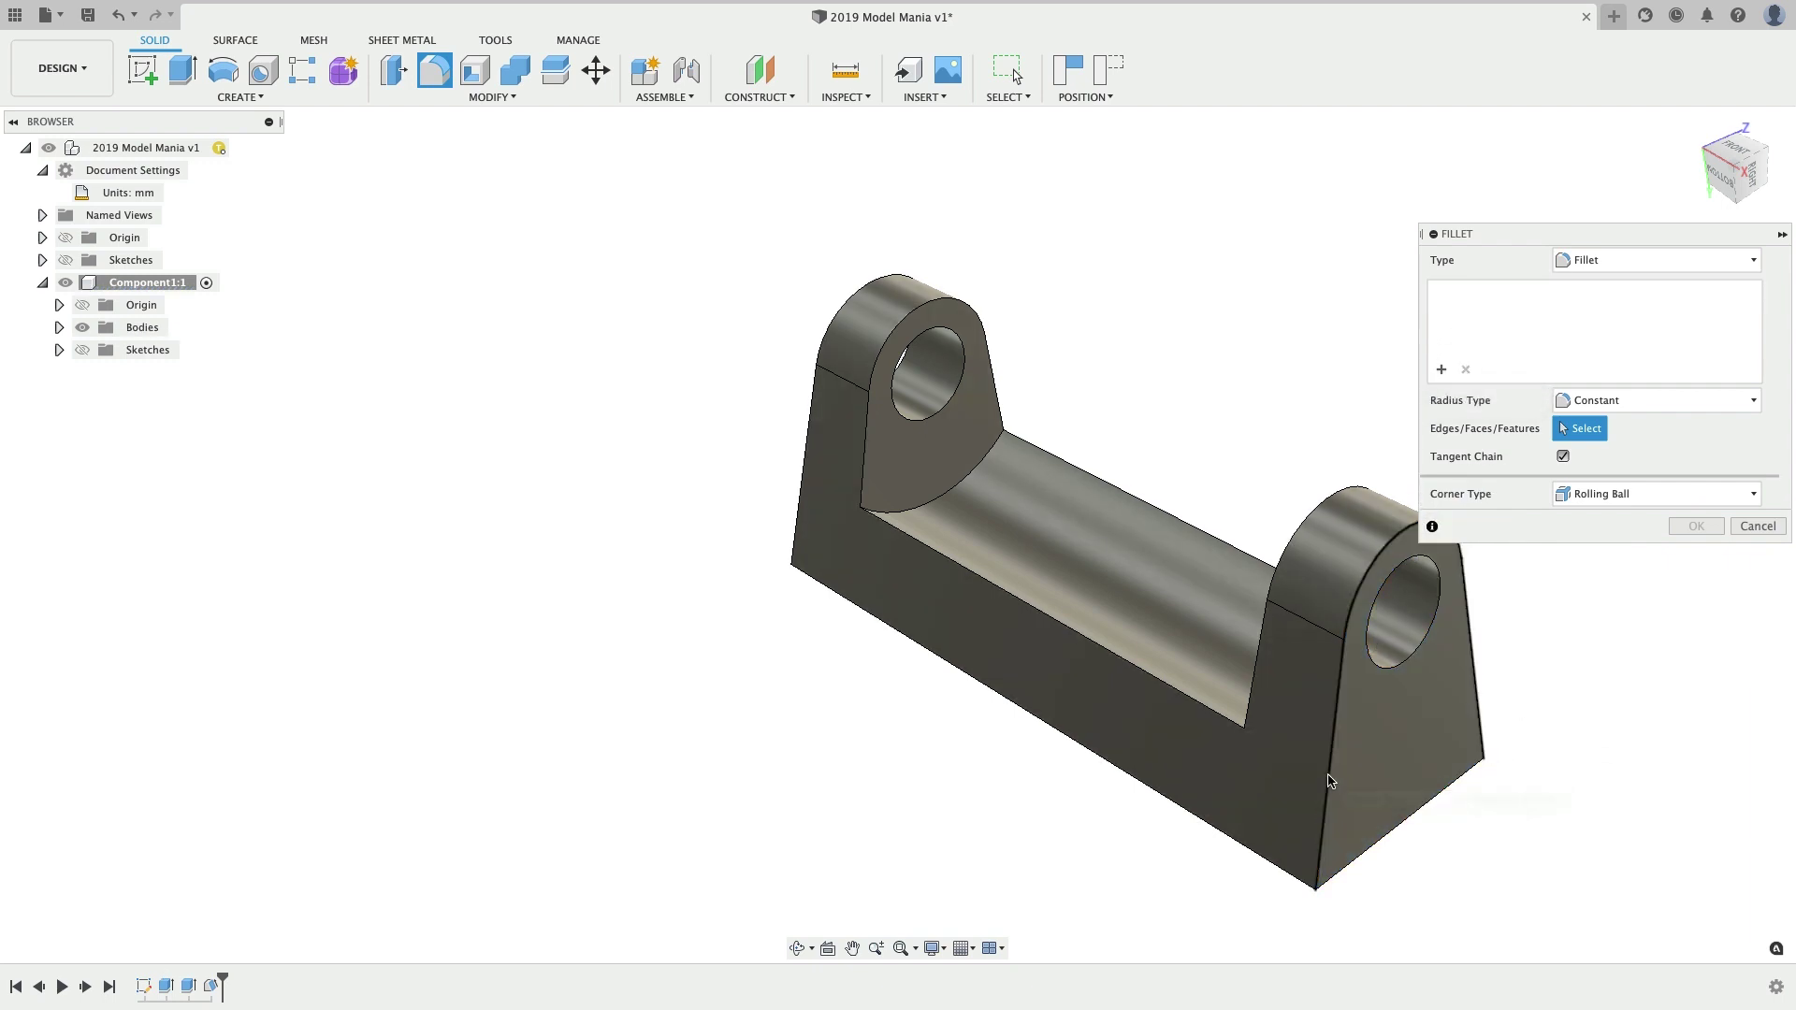
click(1330, 781)
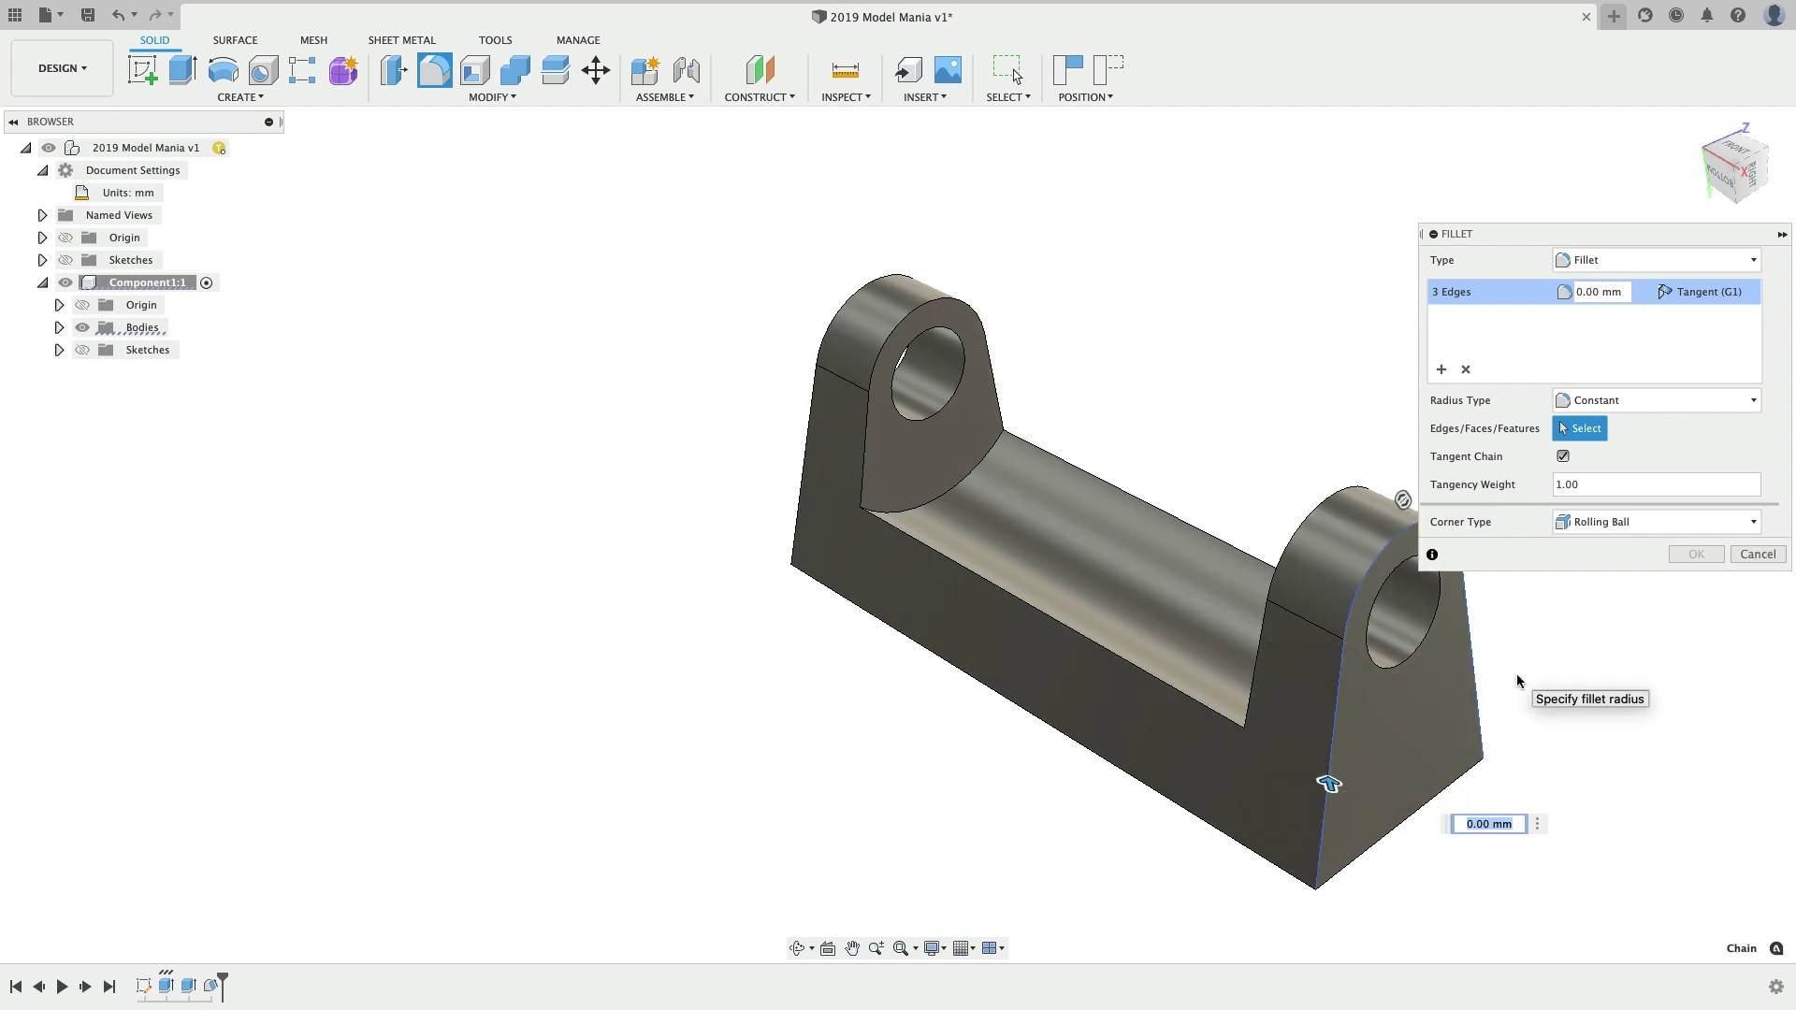
shift+middle_drag(1518, 674, 1387, 599)
click(1388, 599)
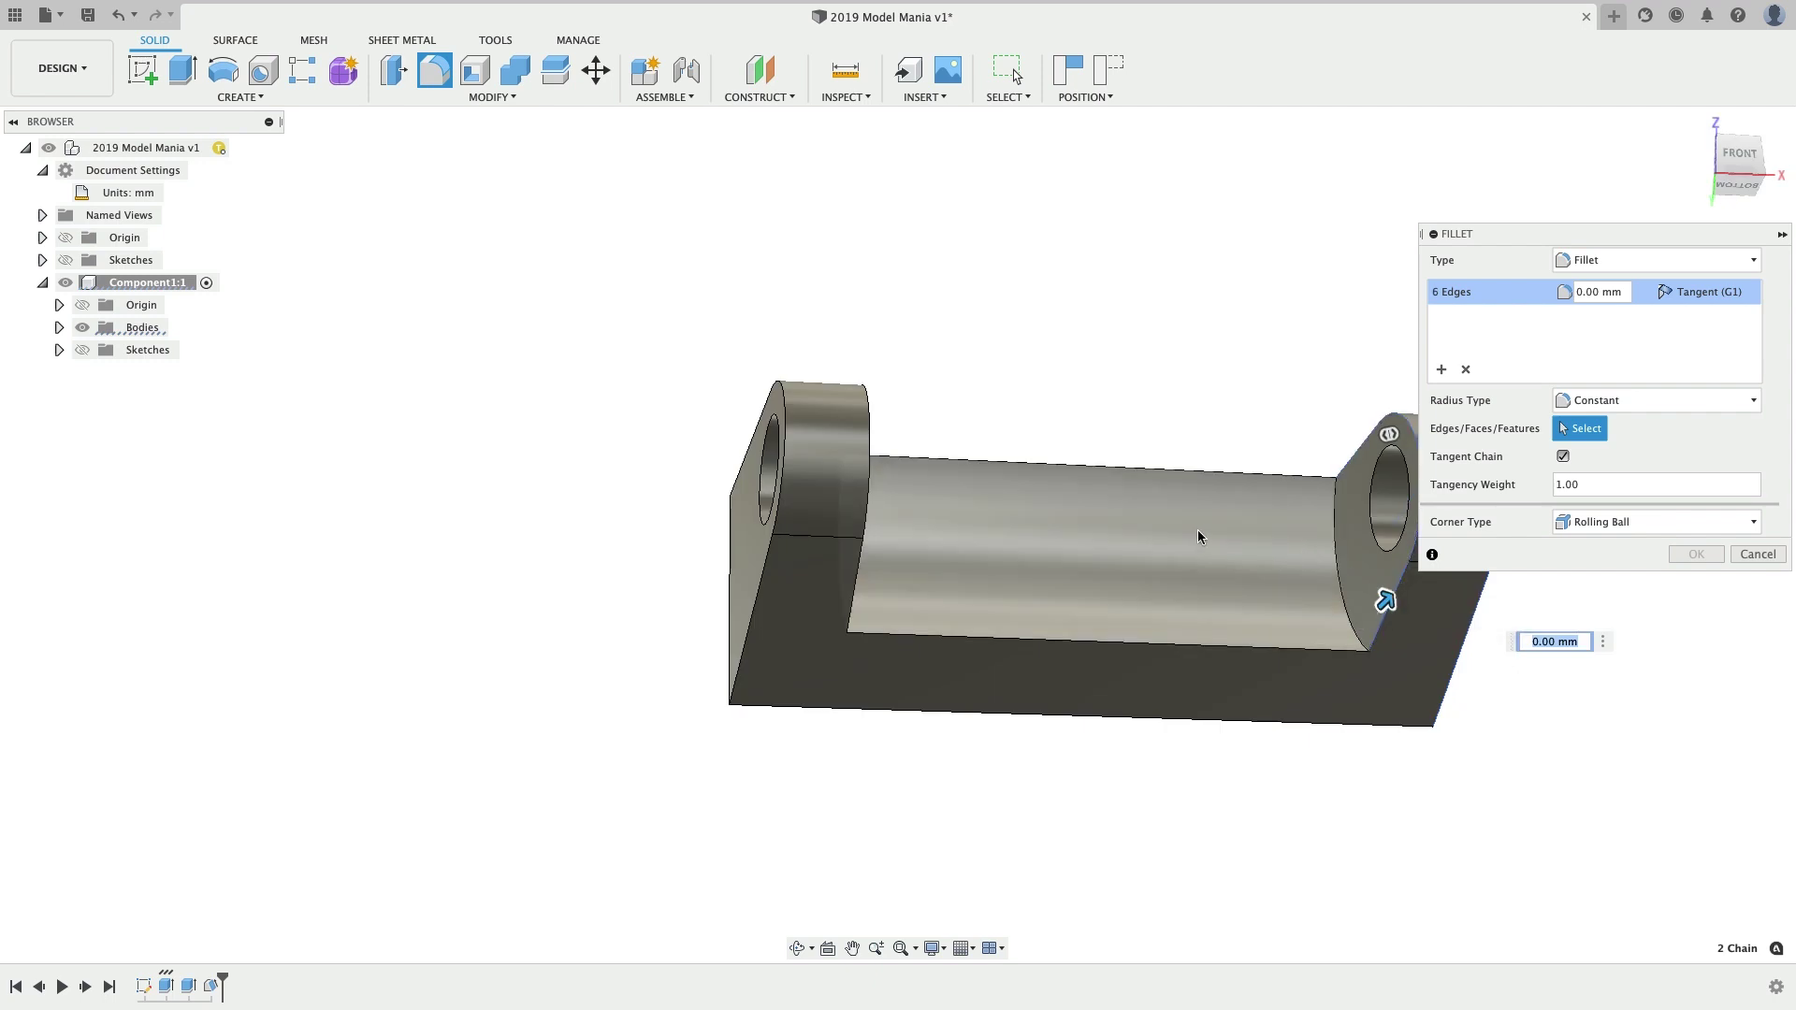
click(1091, 533)
shift+middle_drag(1229, 657, 1097, 622)
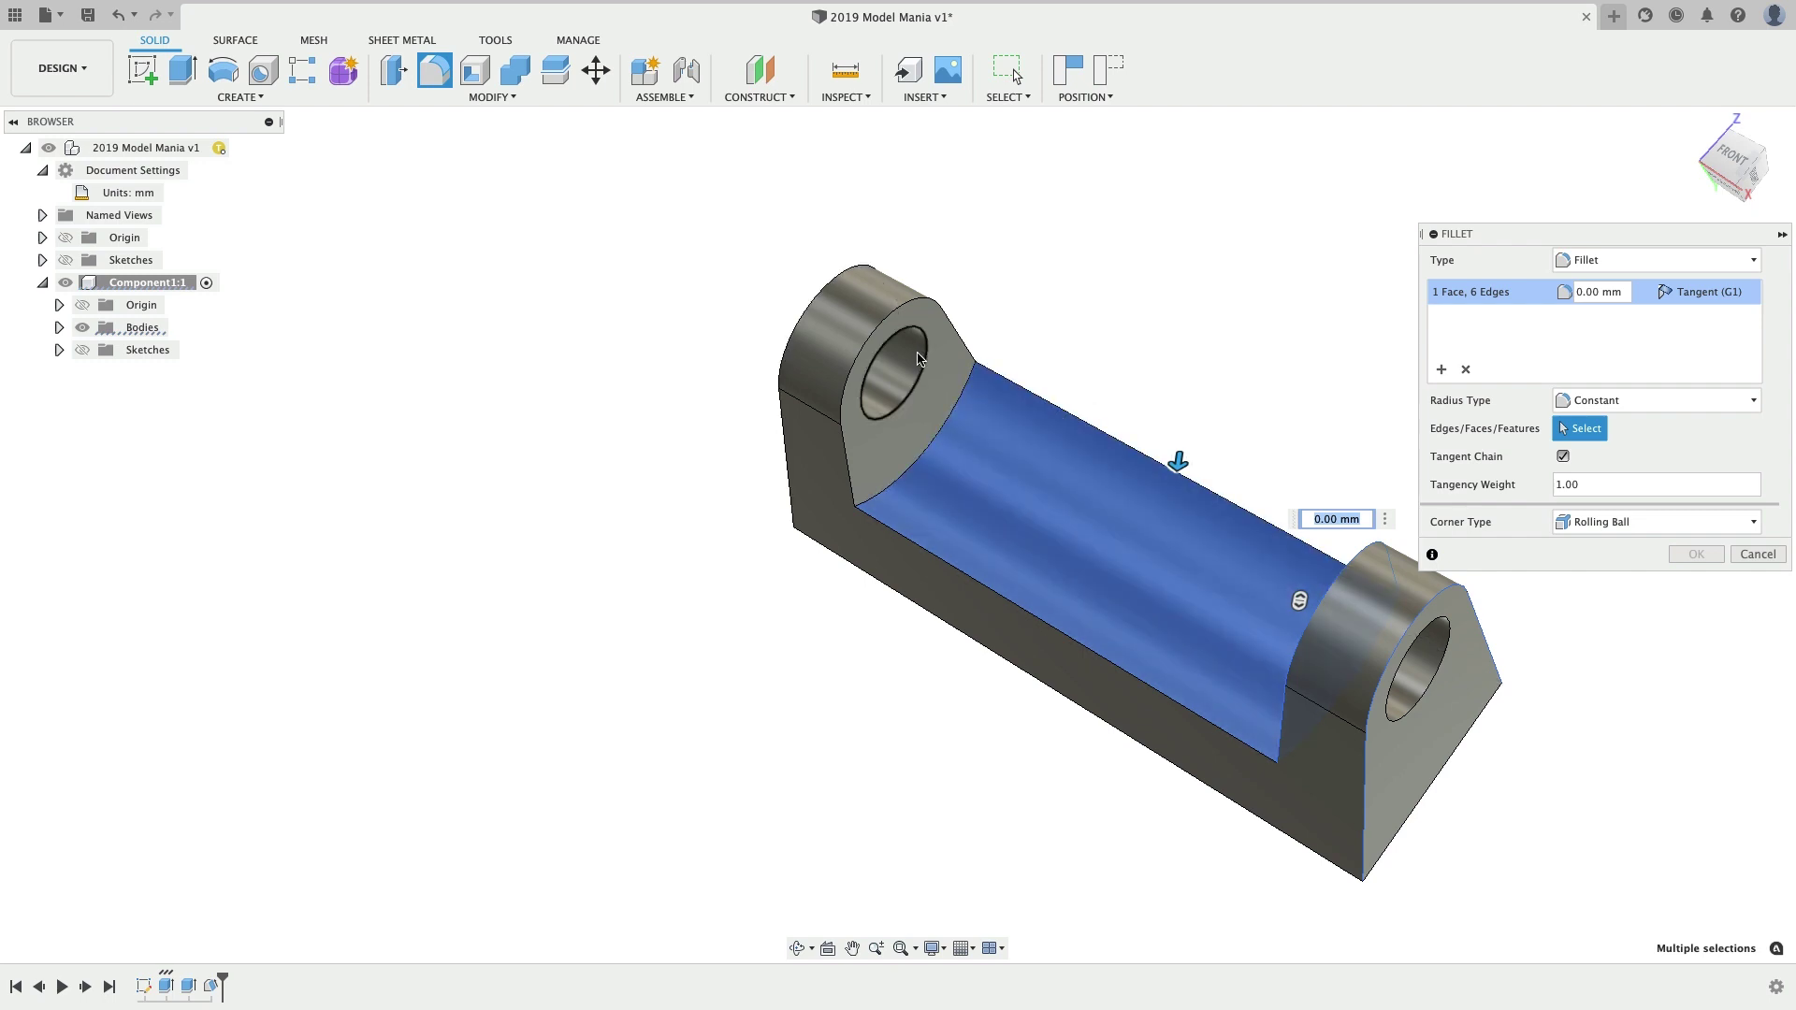
click(946, 316)
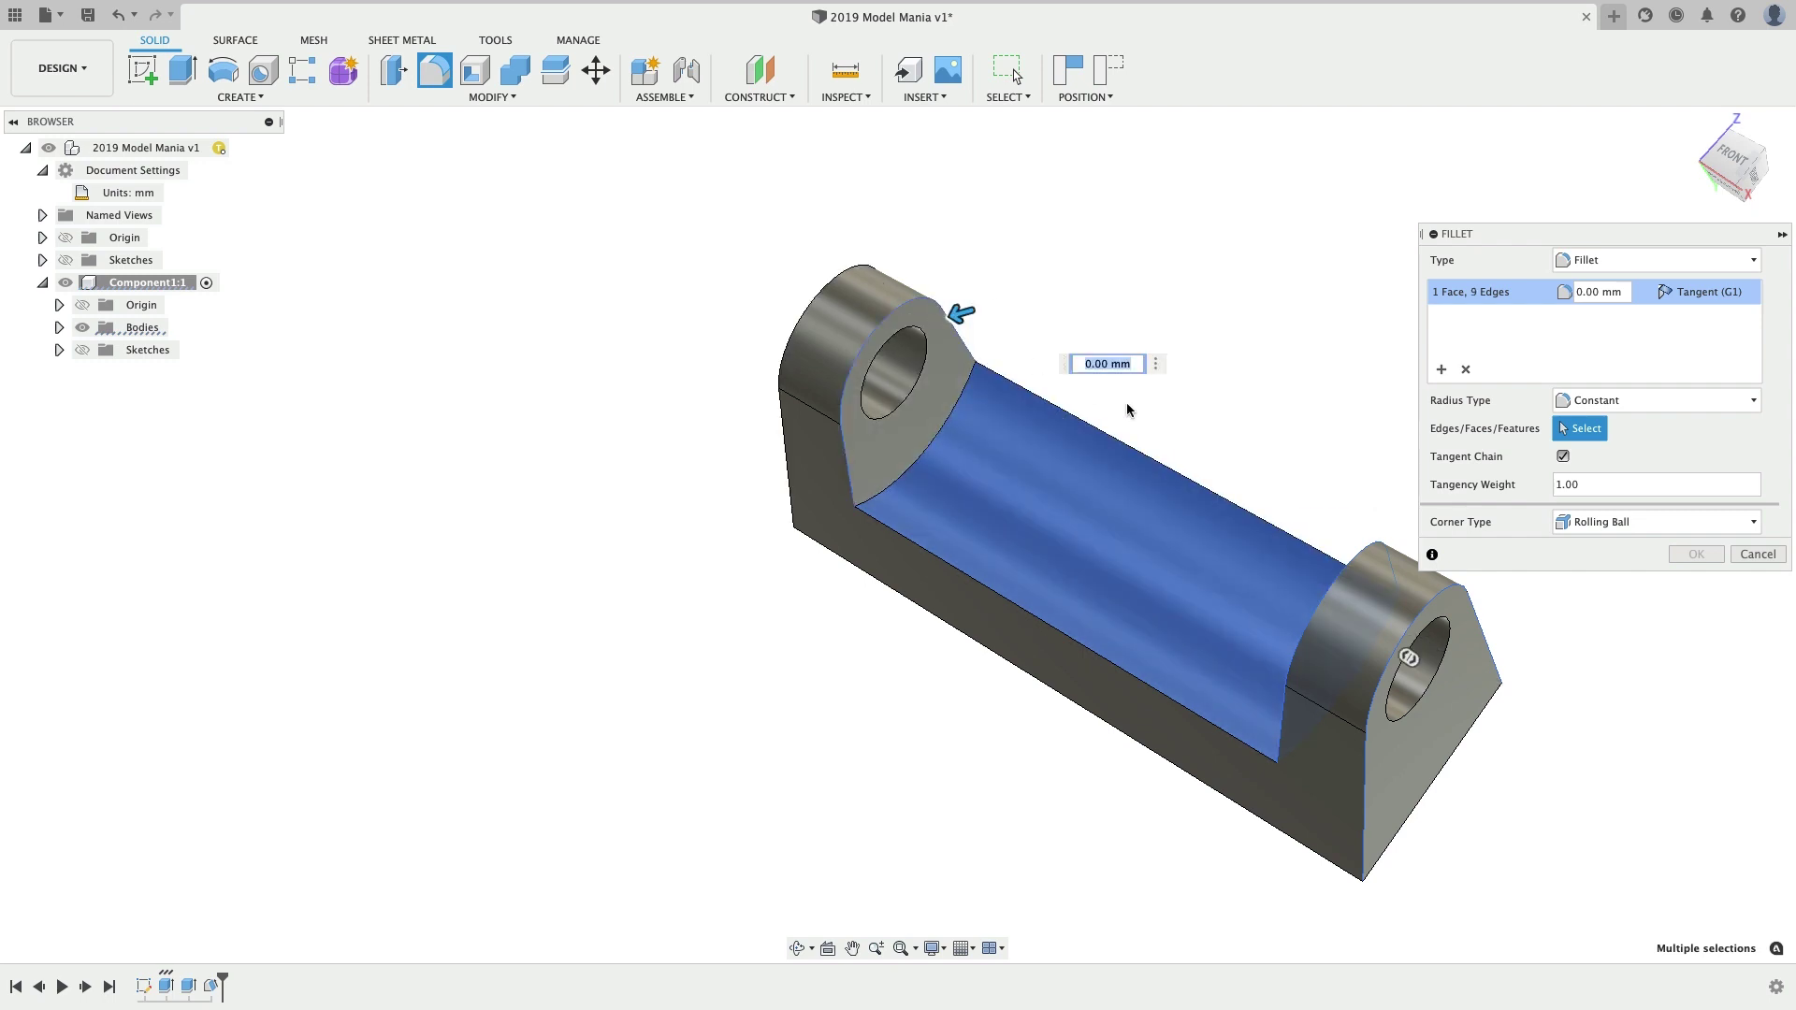
text(2)
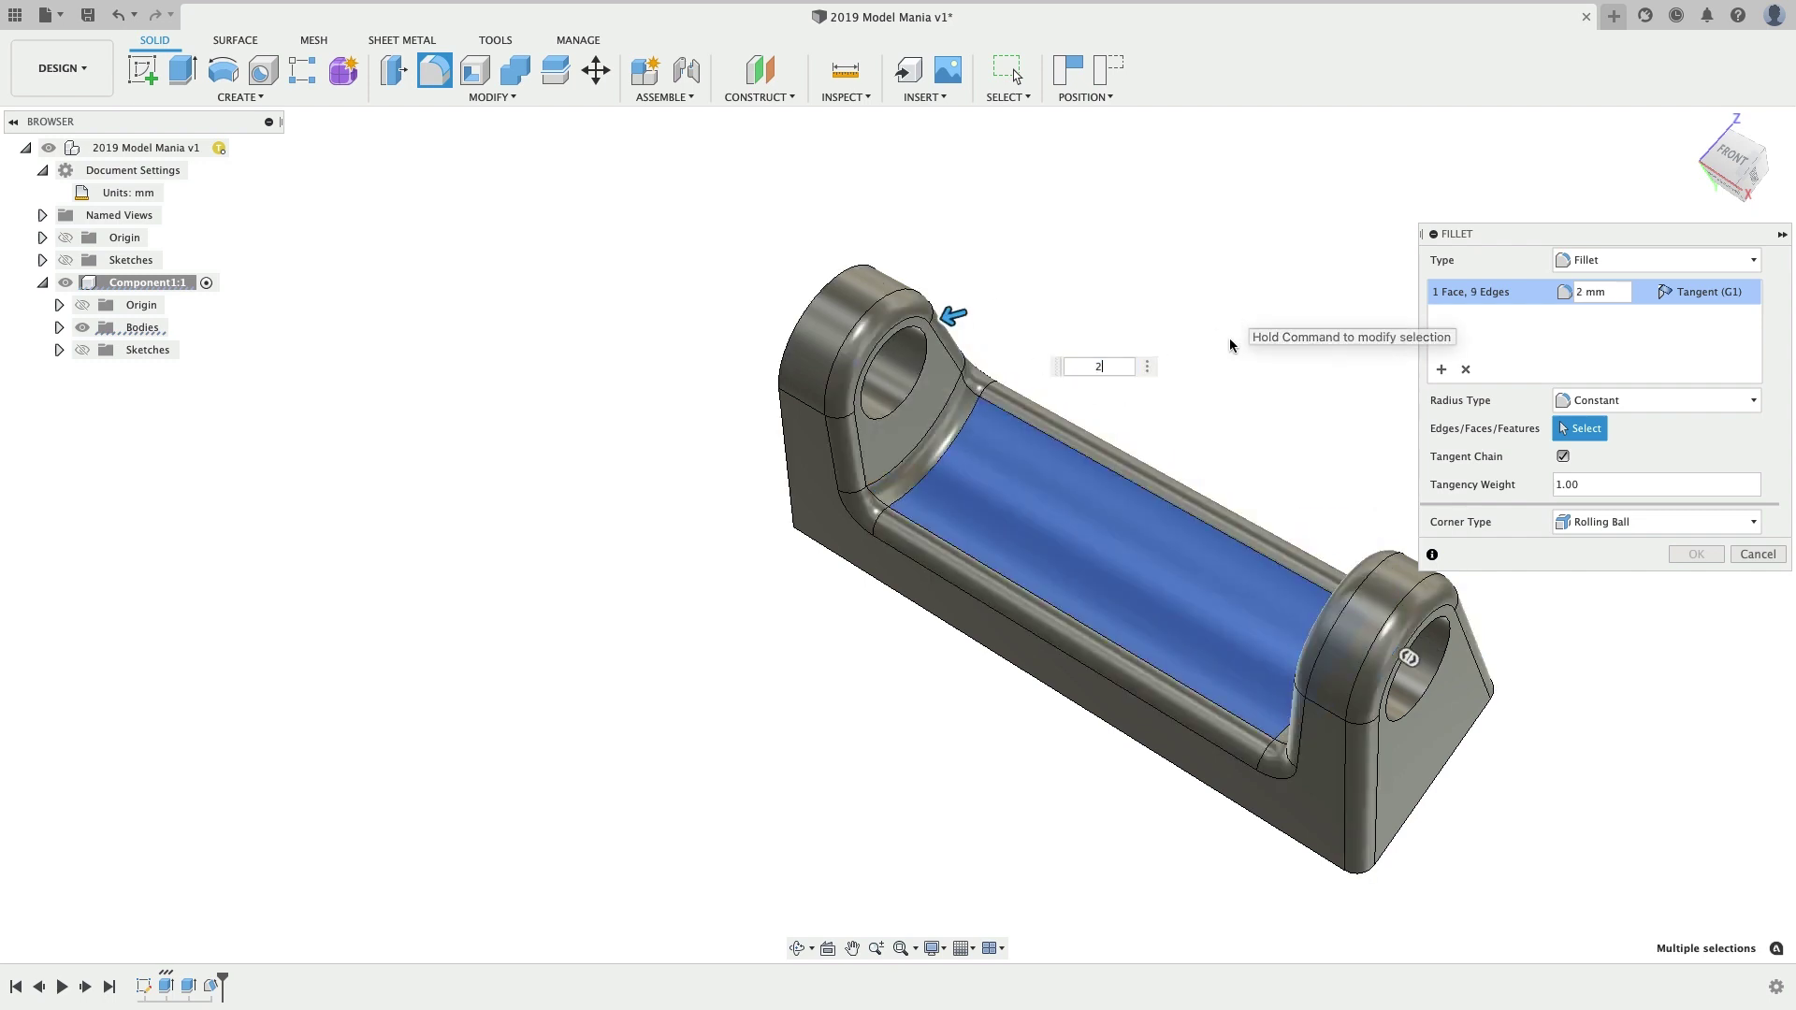
- Add the remaining lug's outer edge chain to the fillet as a second 2 mm selection set and complete the fillet
shift+middle_drag(1242, 404, 862, 736)
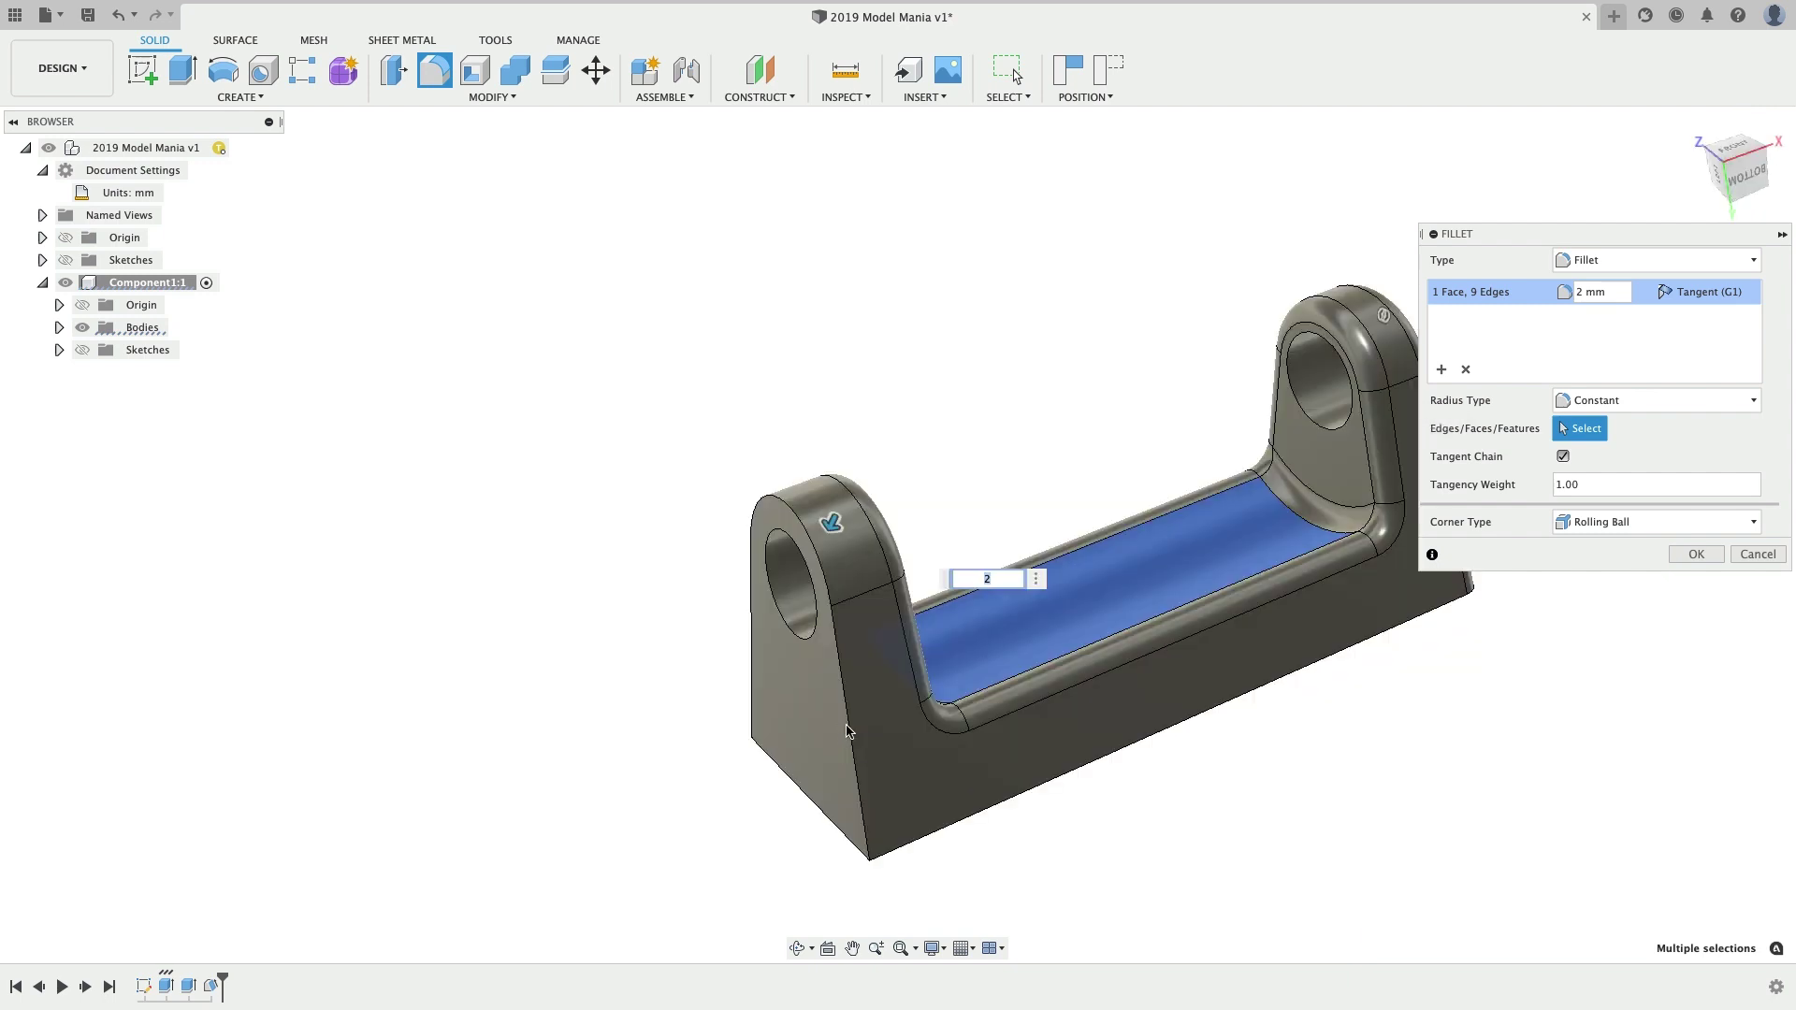
click(1441, 372)
click(841, 660)
text(2)
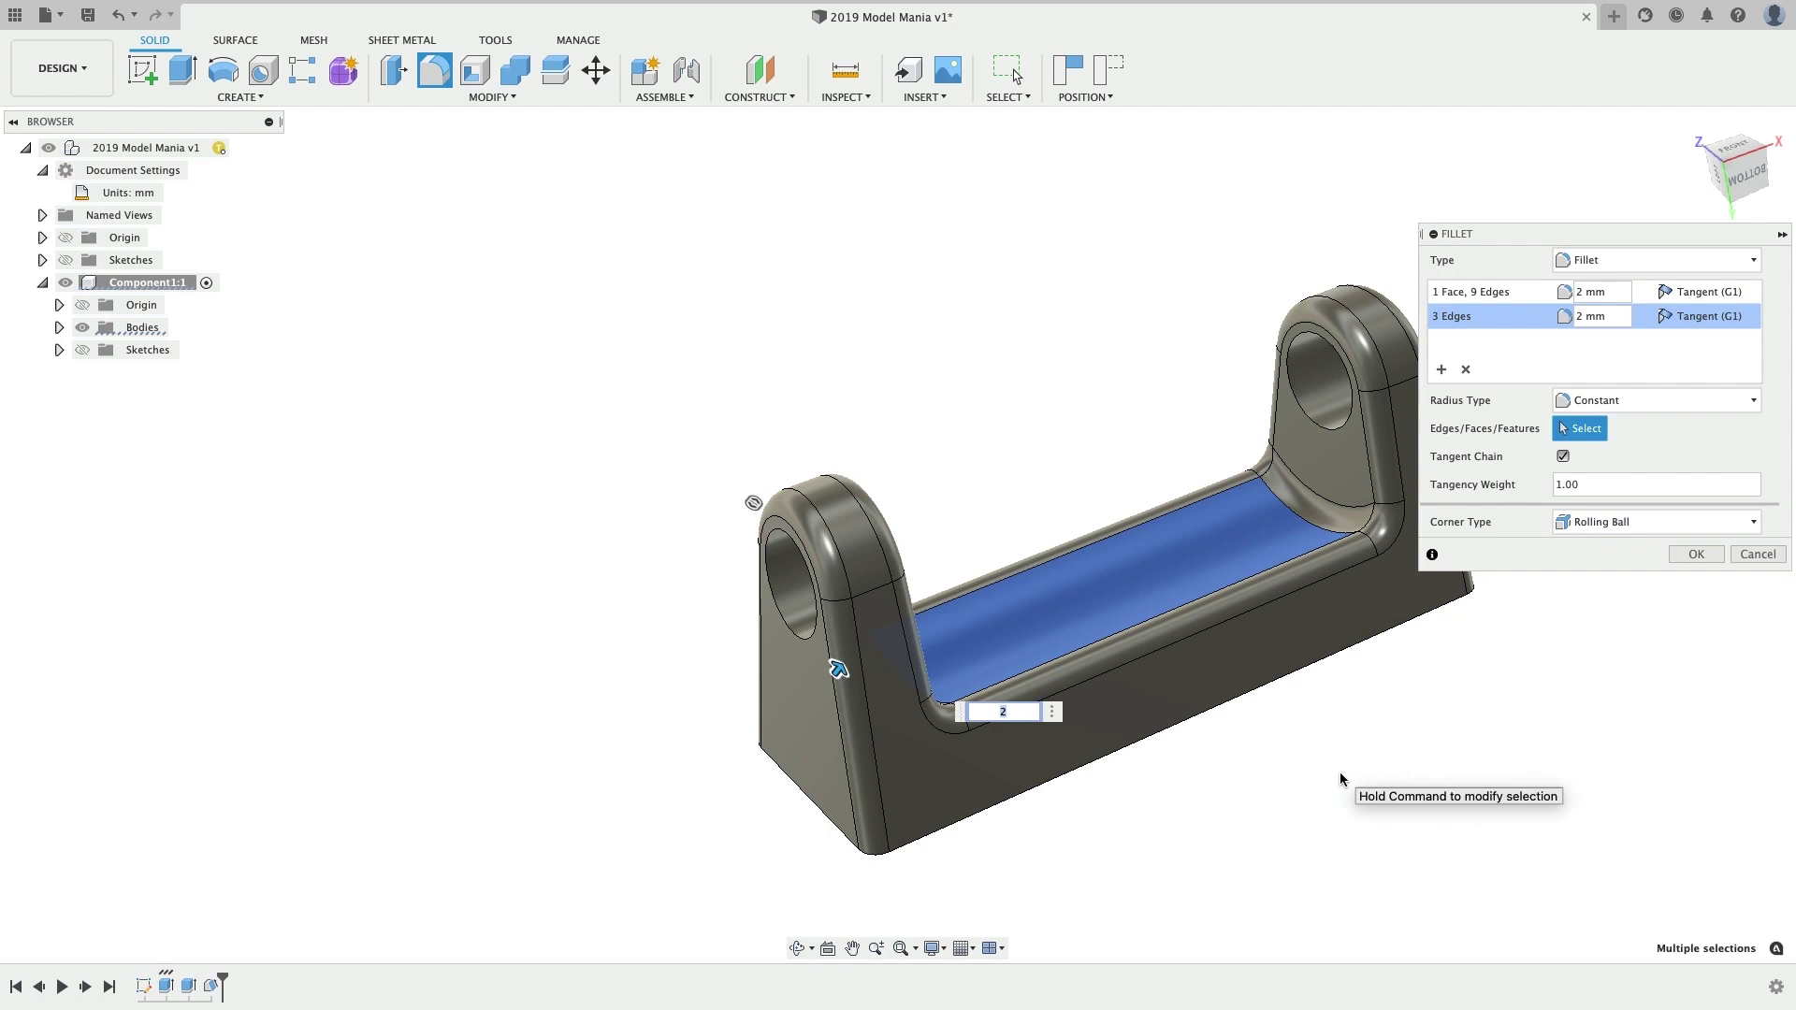
shift+middle_drag(1344, 773, 1473, 650)
click(1696, 553)
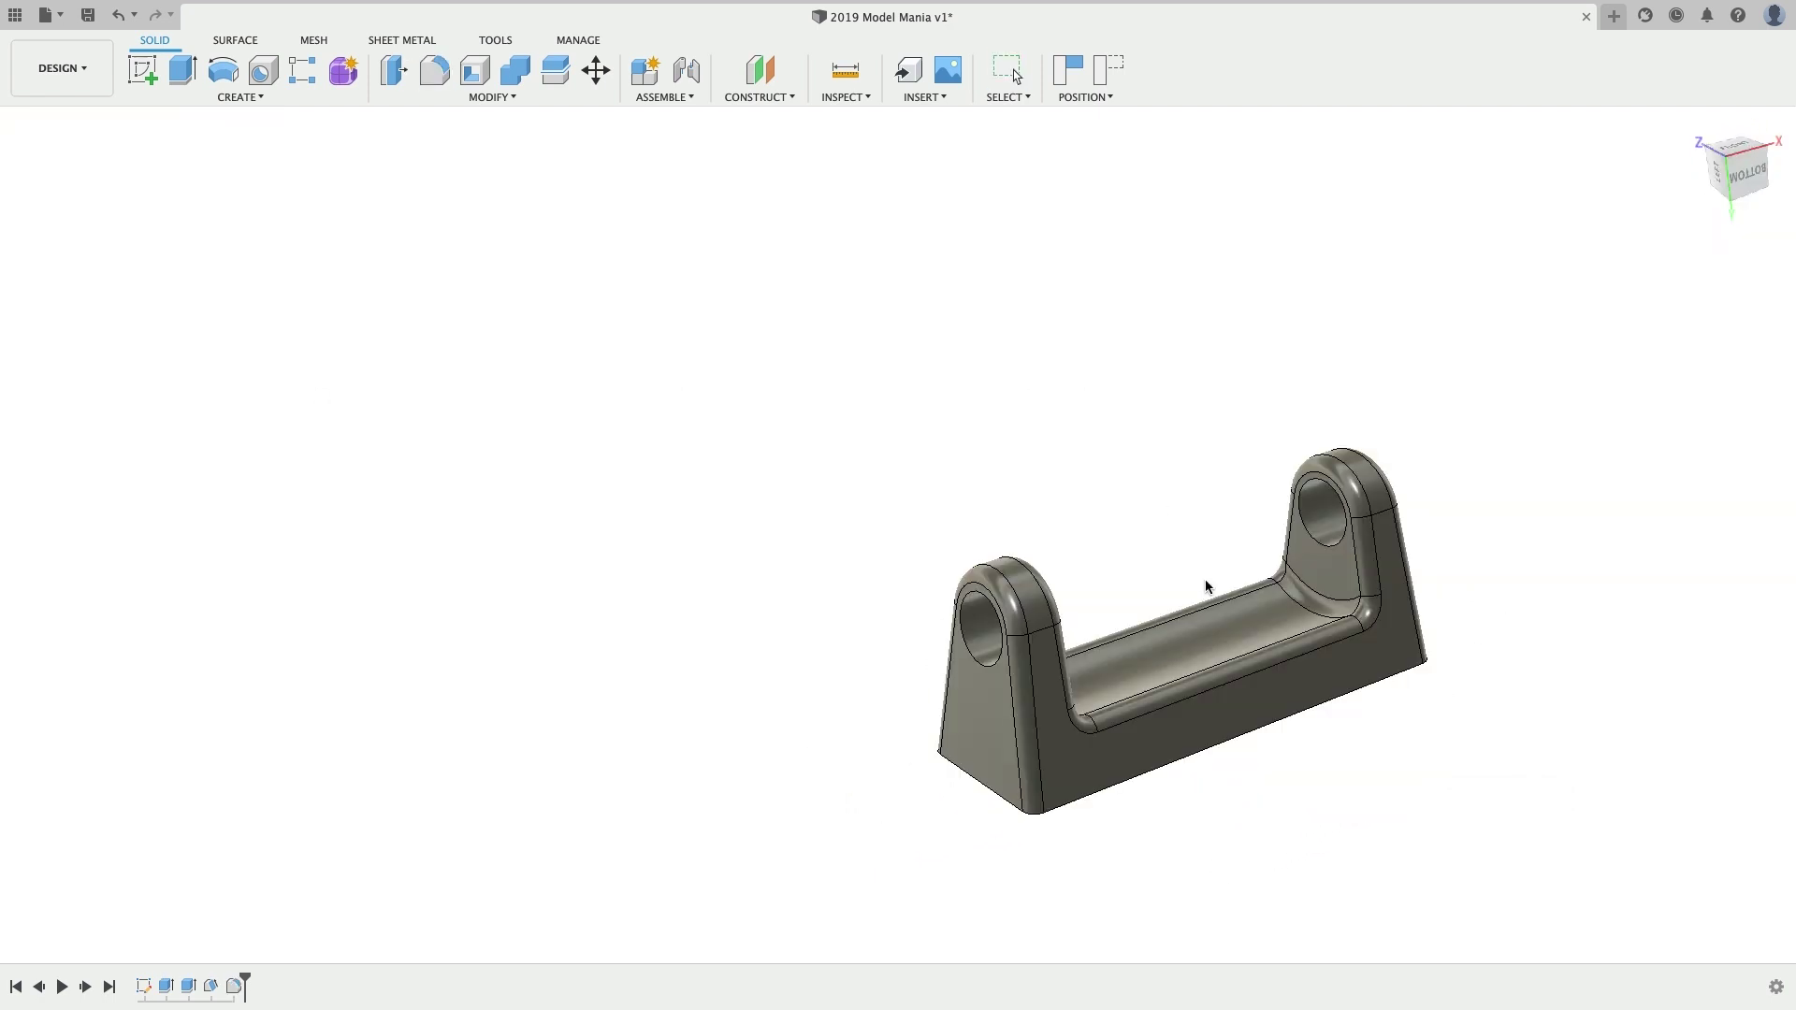
shift+middle_drag(1203, 589, 1173, 611)
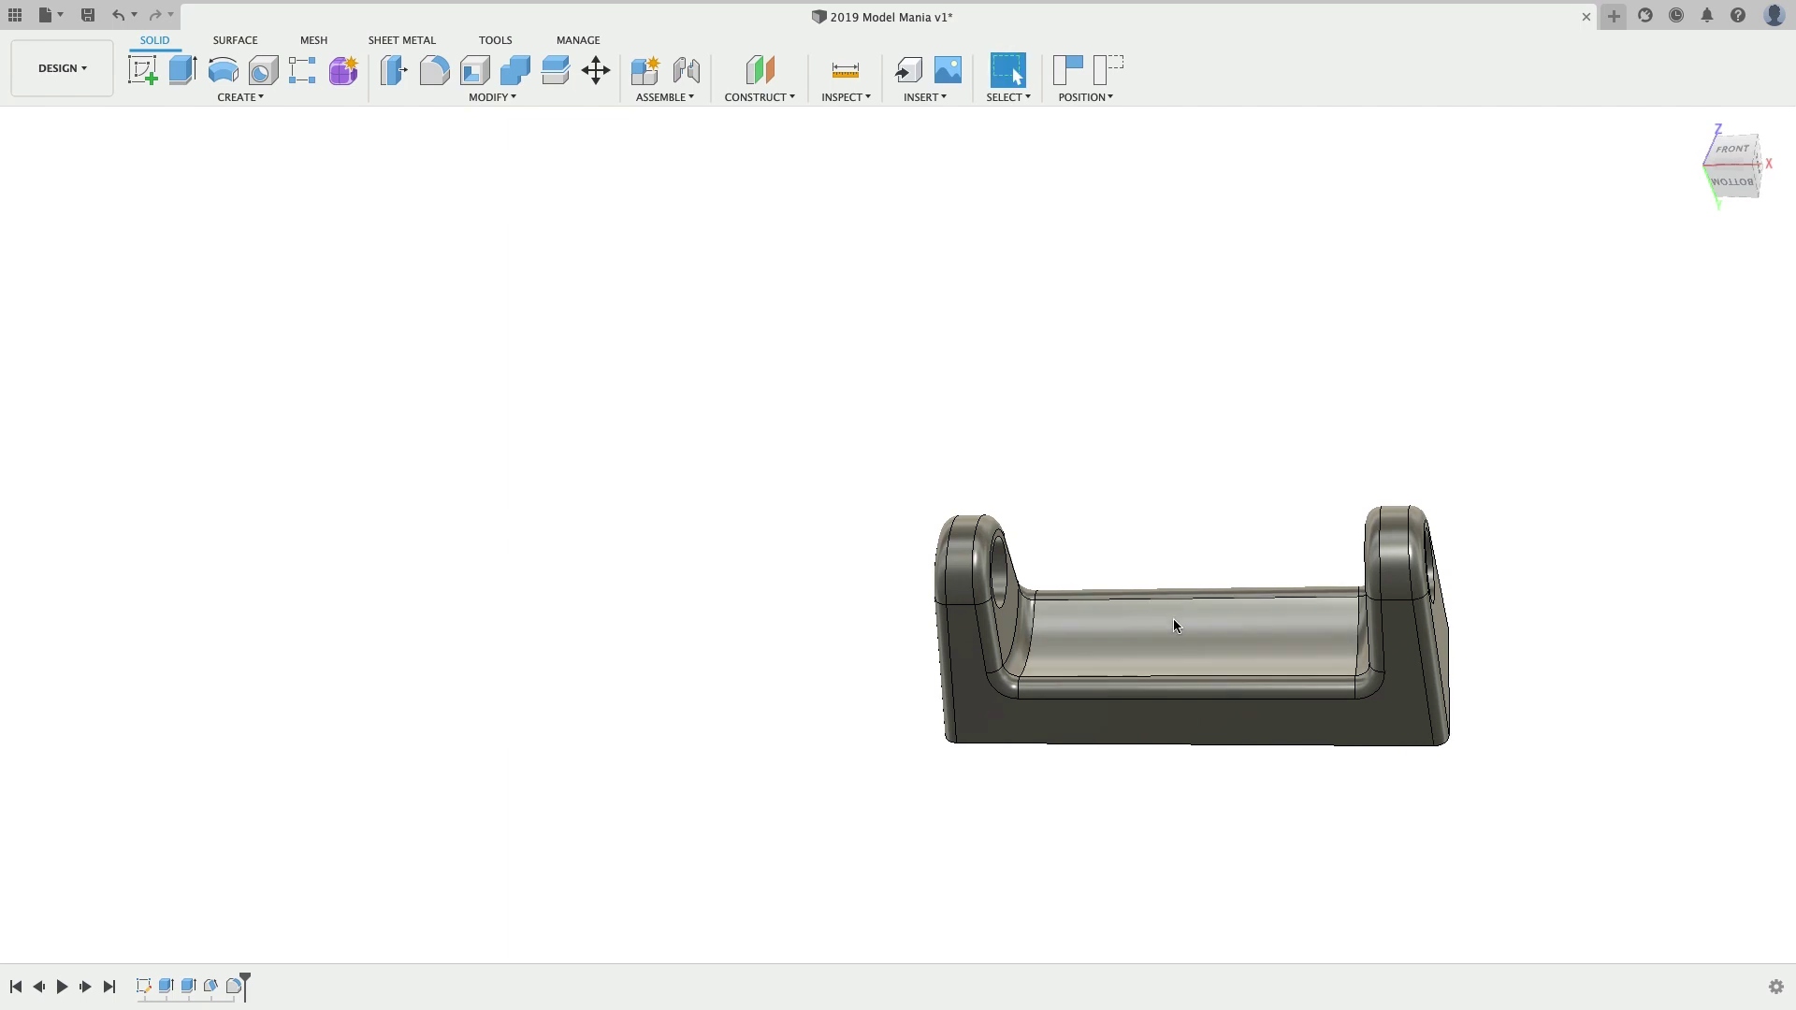
click(1175, 625)
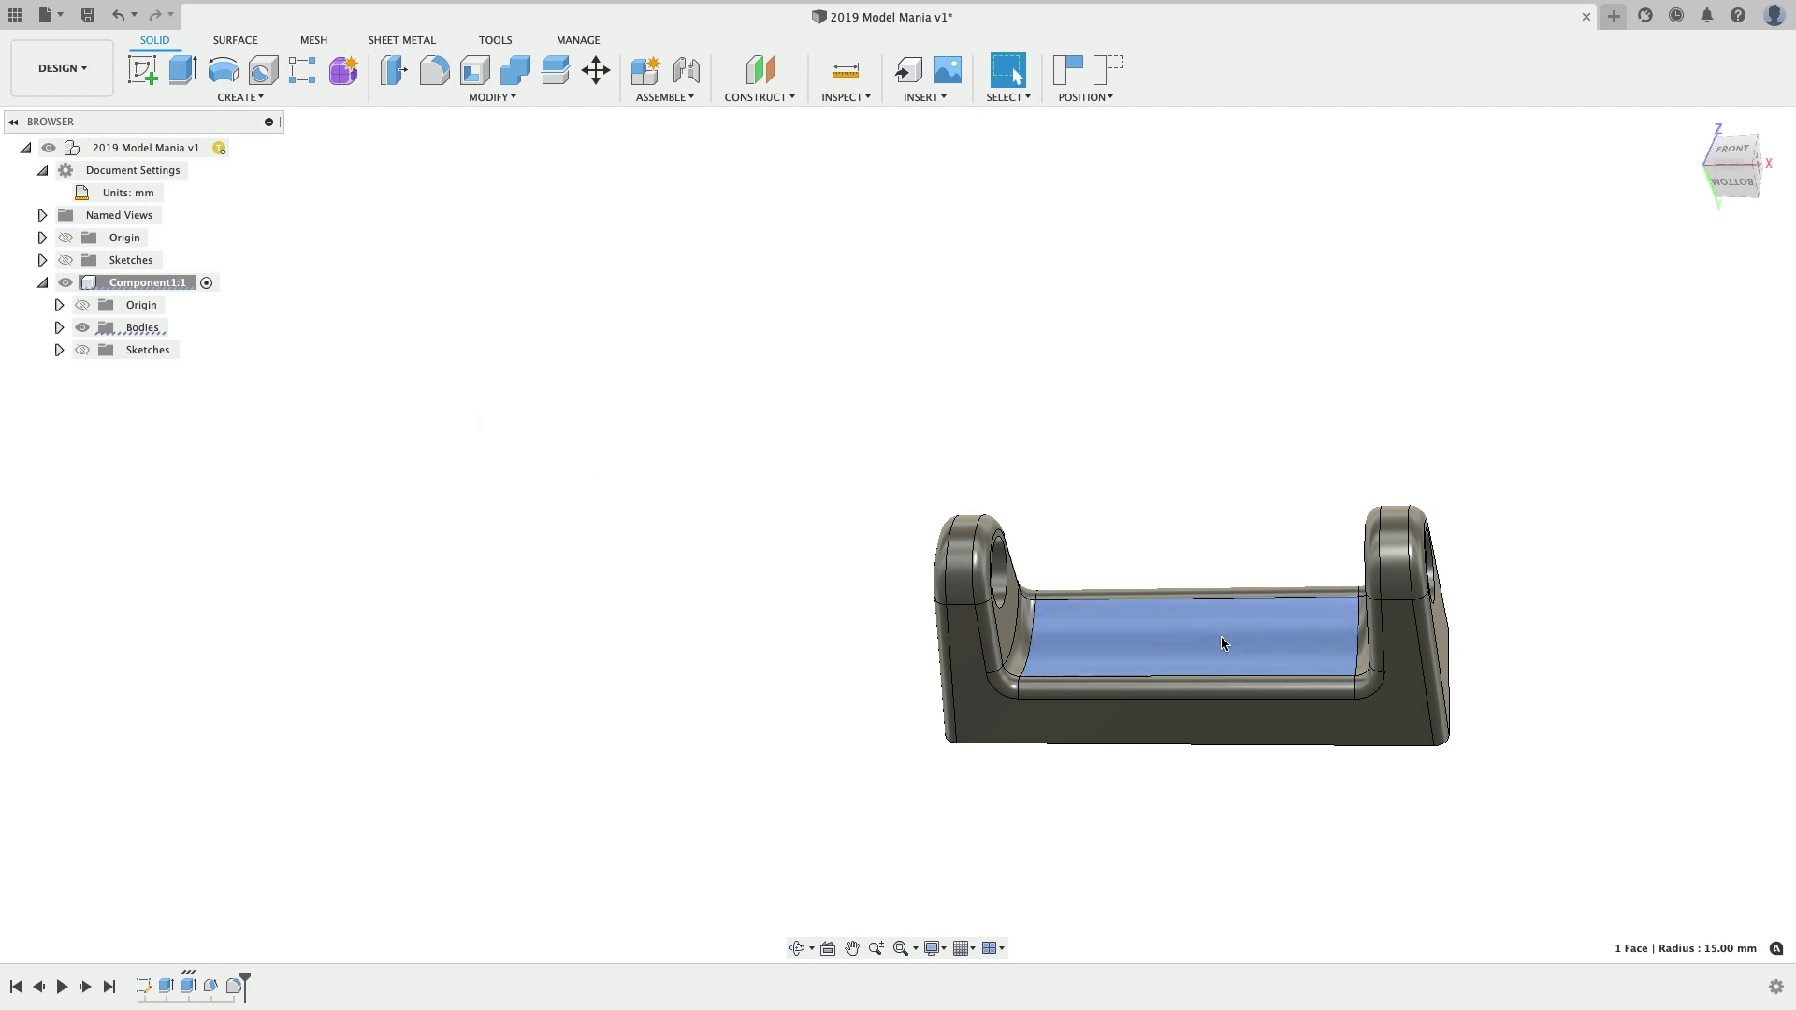
shift+middle_drag(1224, 640, 1252, 611)
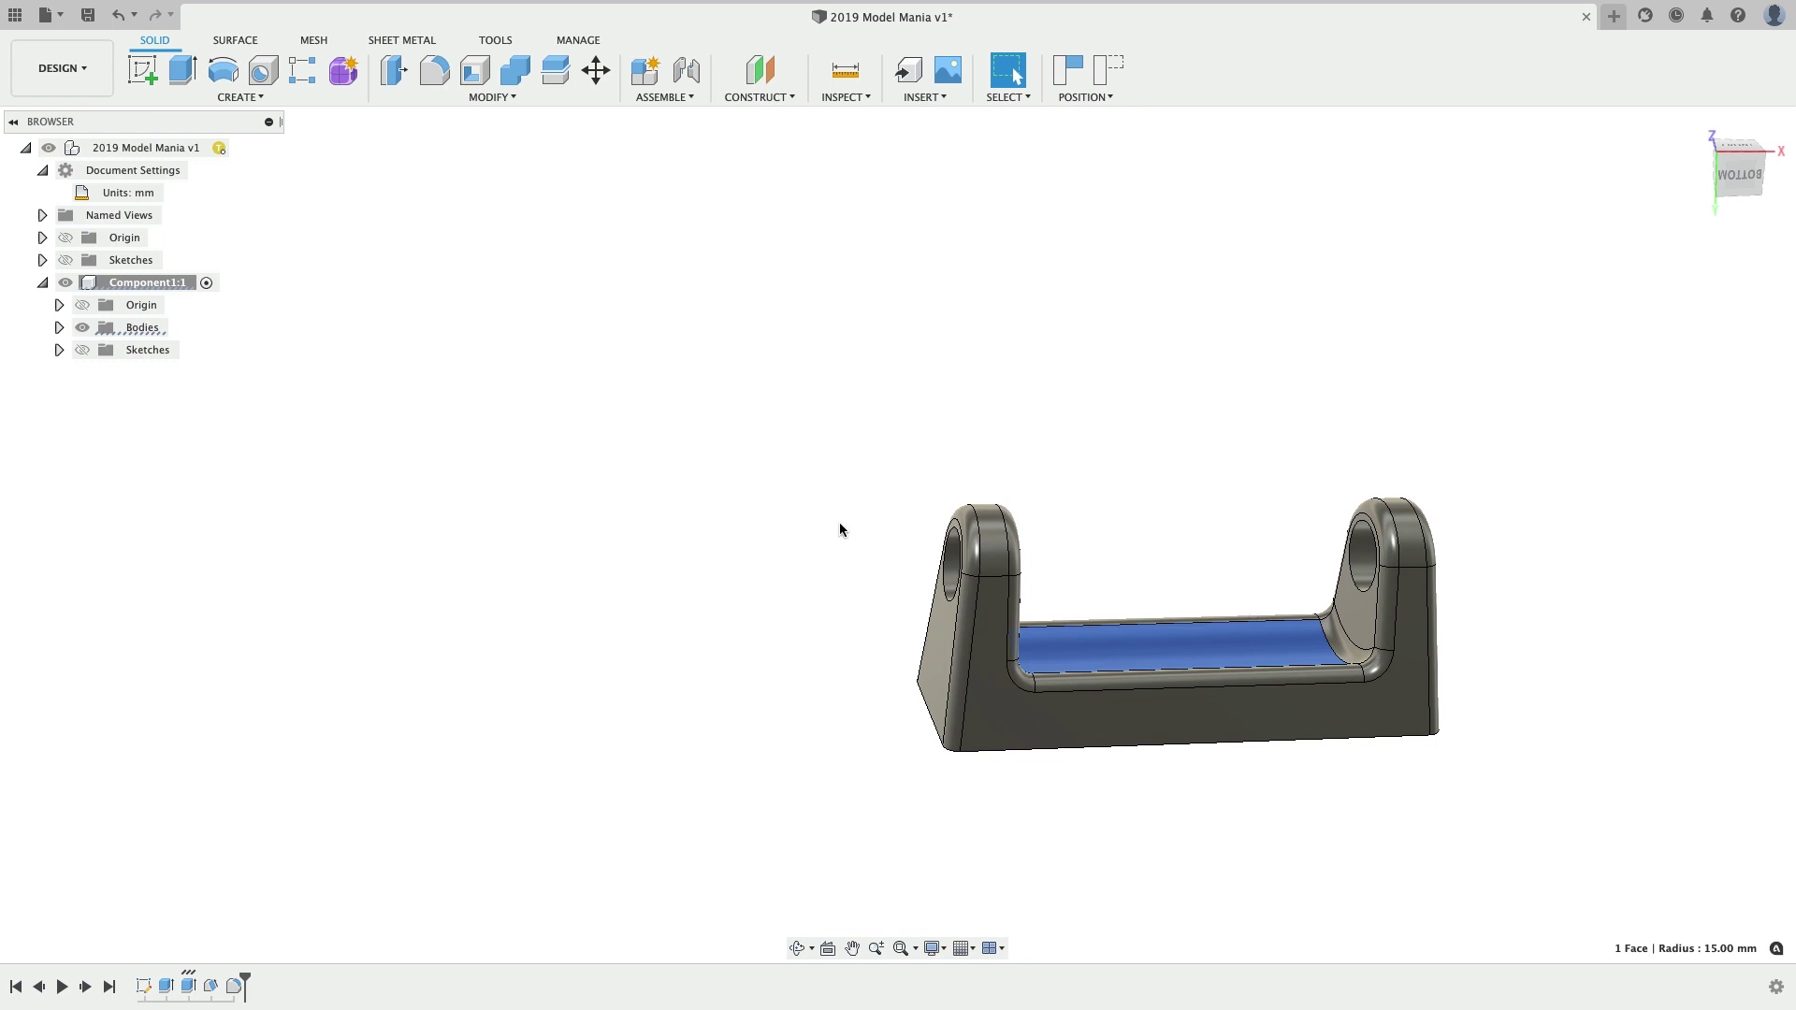
key(Escape)
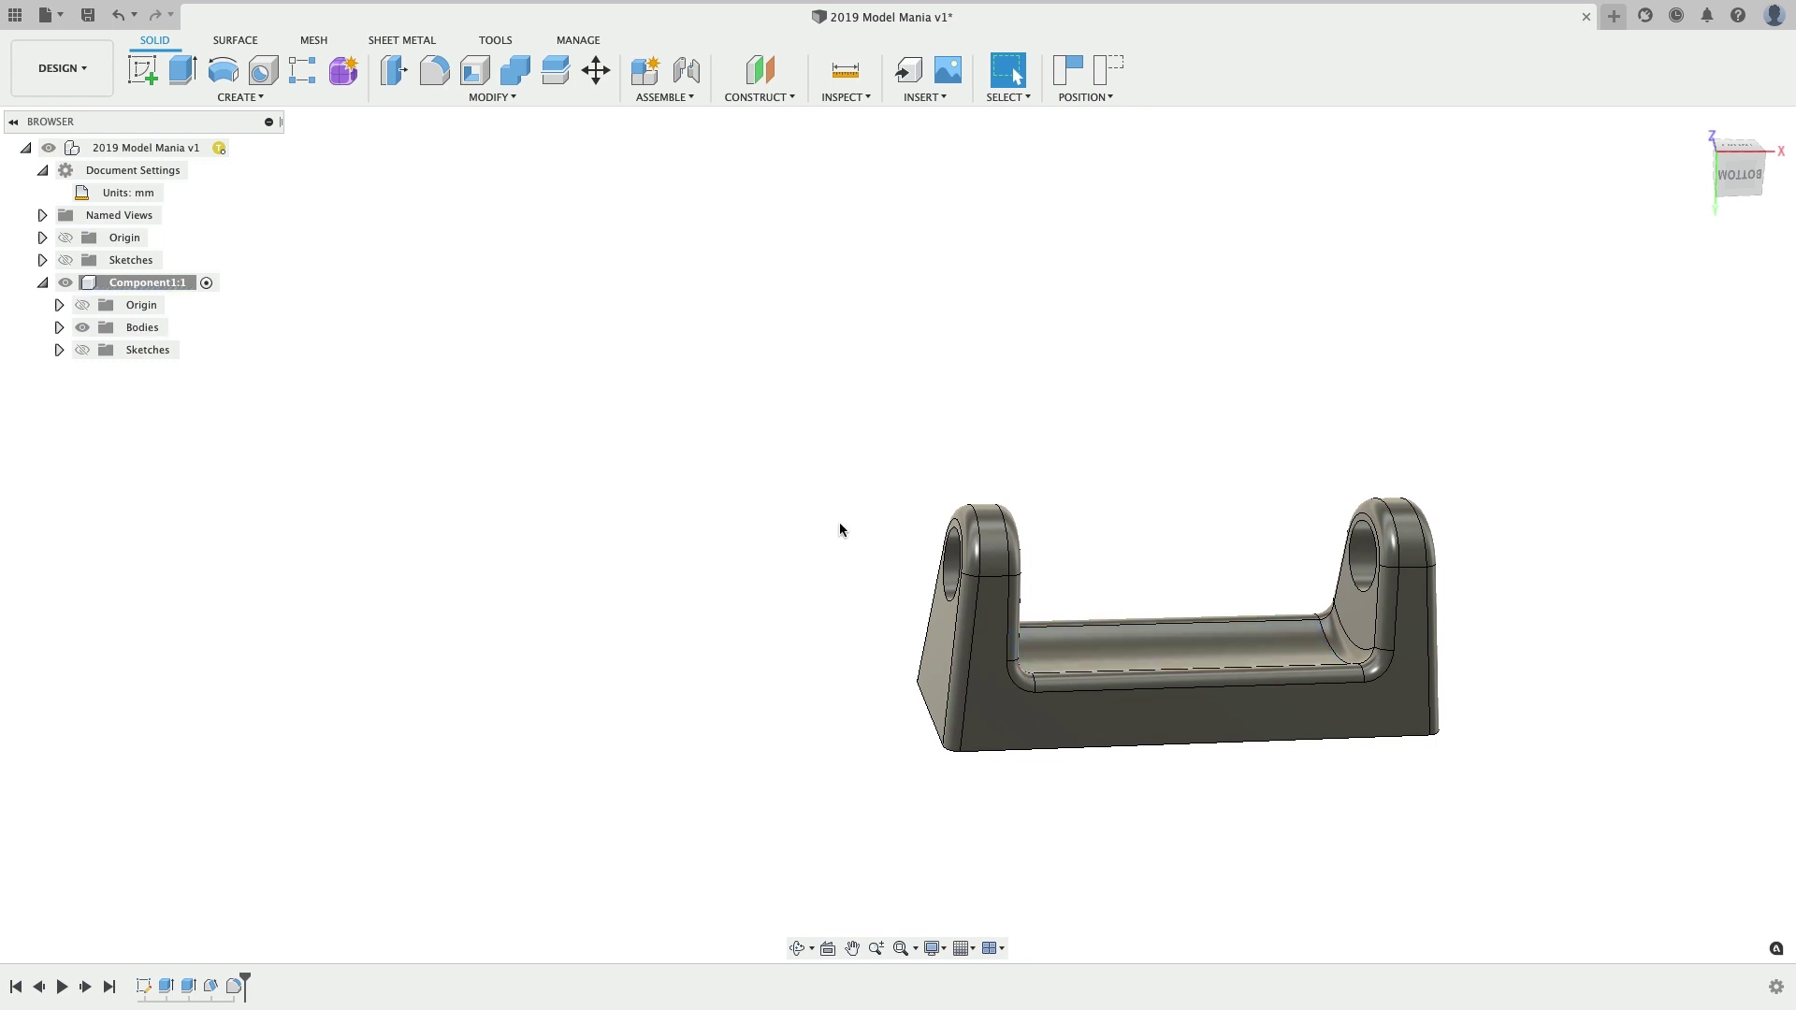
text(shol)
key(BackSpace)
key(BackSpace)
key(BackSpace)
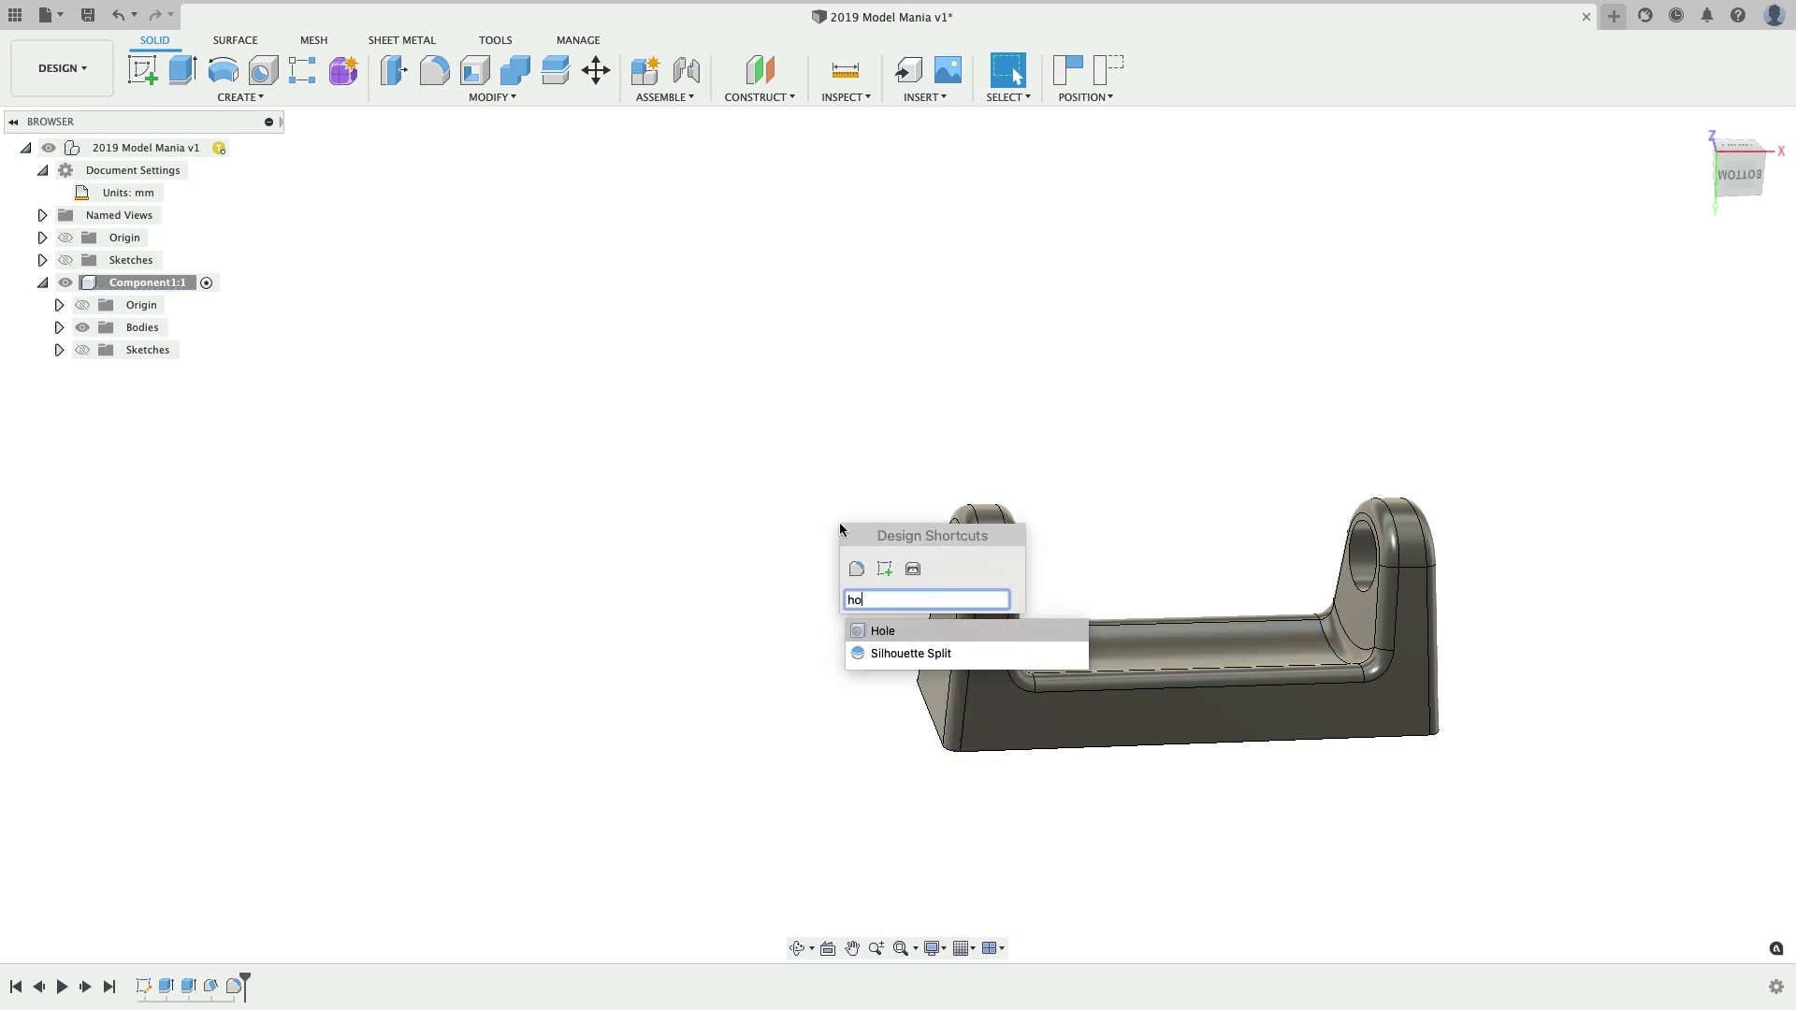
text(hole)
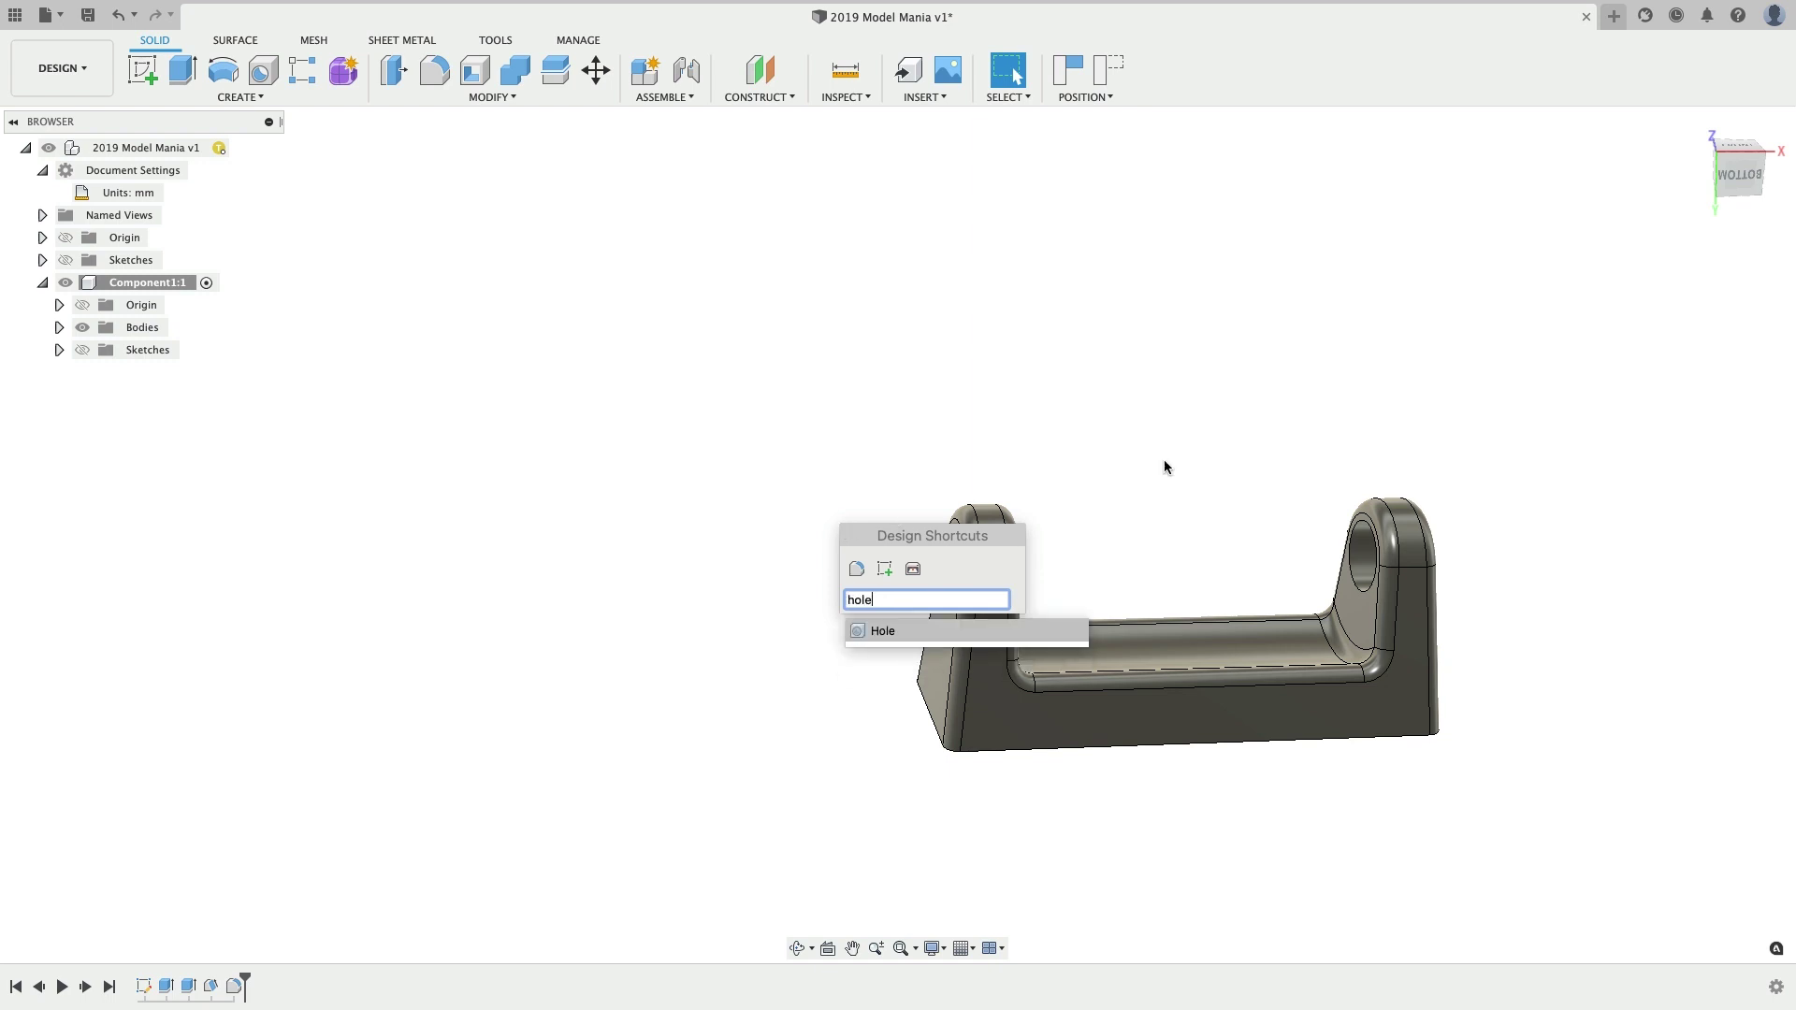
key(Return)
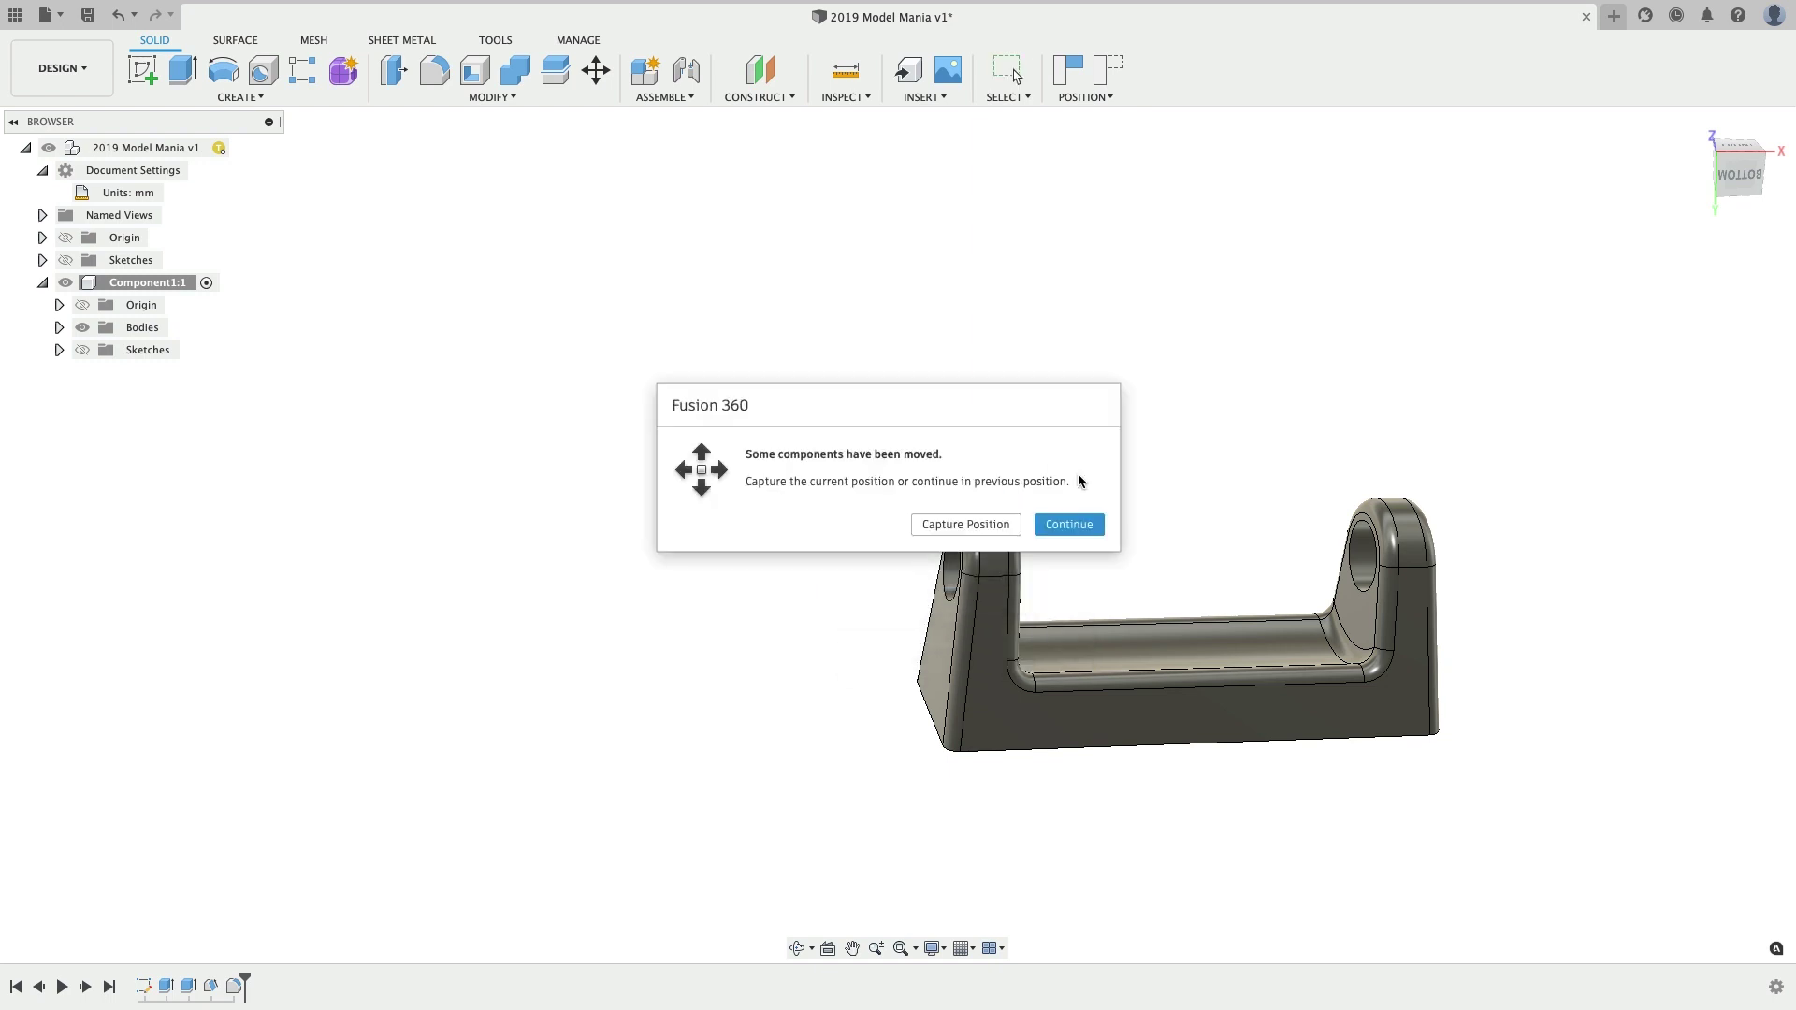
click(982, 524)
click(1149, 646)
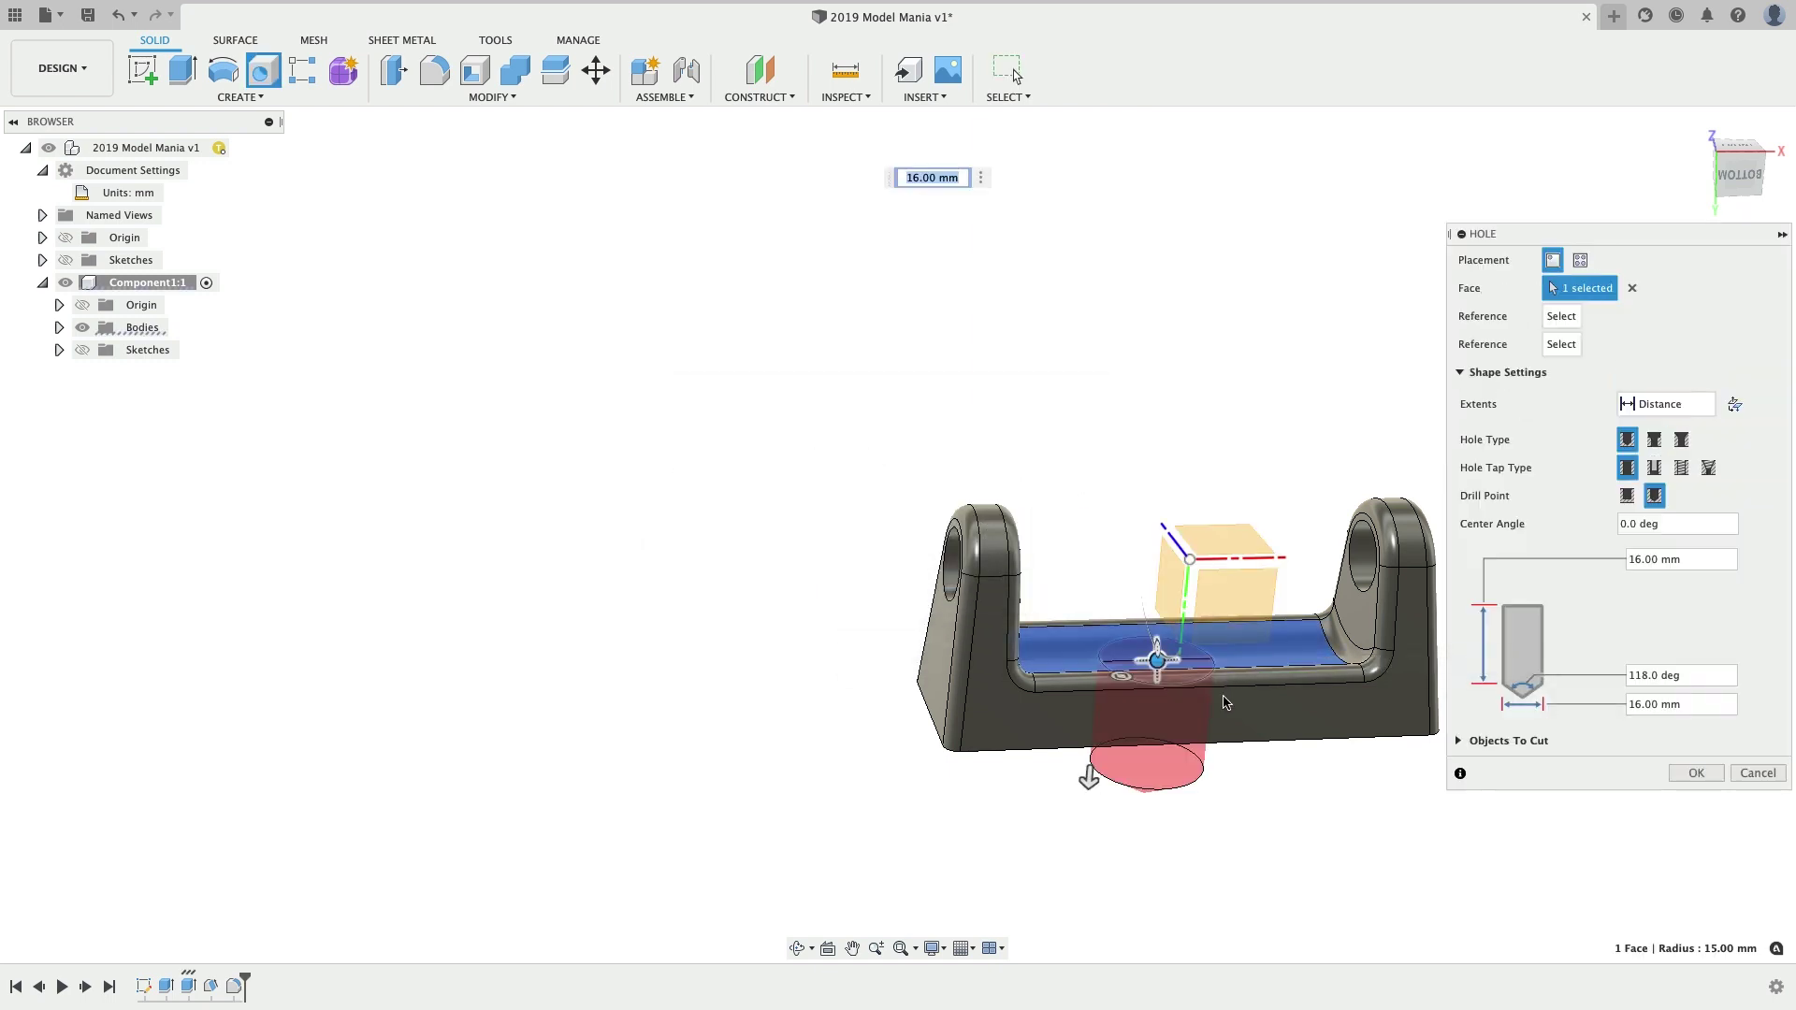
shift+middle_drag(1149, 646, 1149, 599)
shift+middle_drag(1185, 709, 1190, 694)
scroll(1190, 693, up, 2)
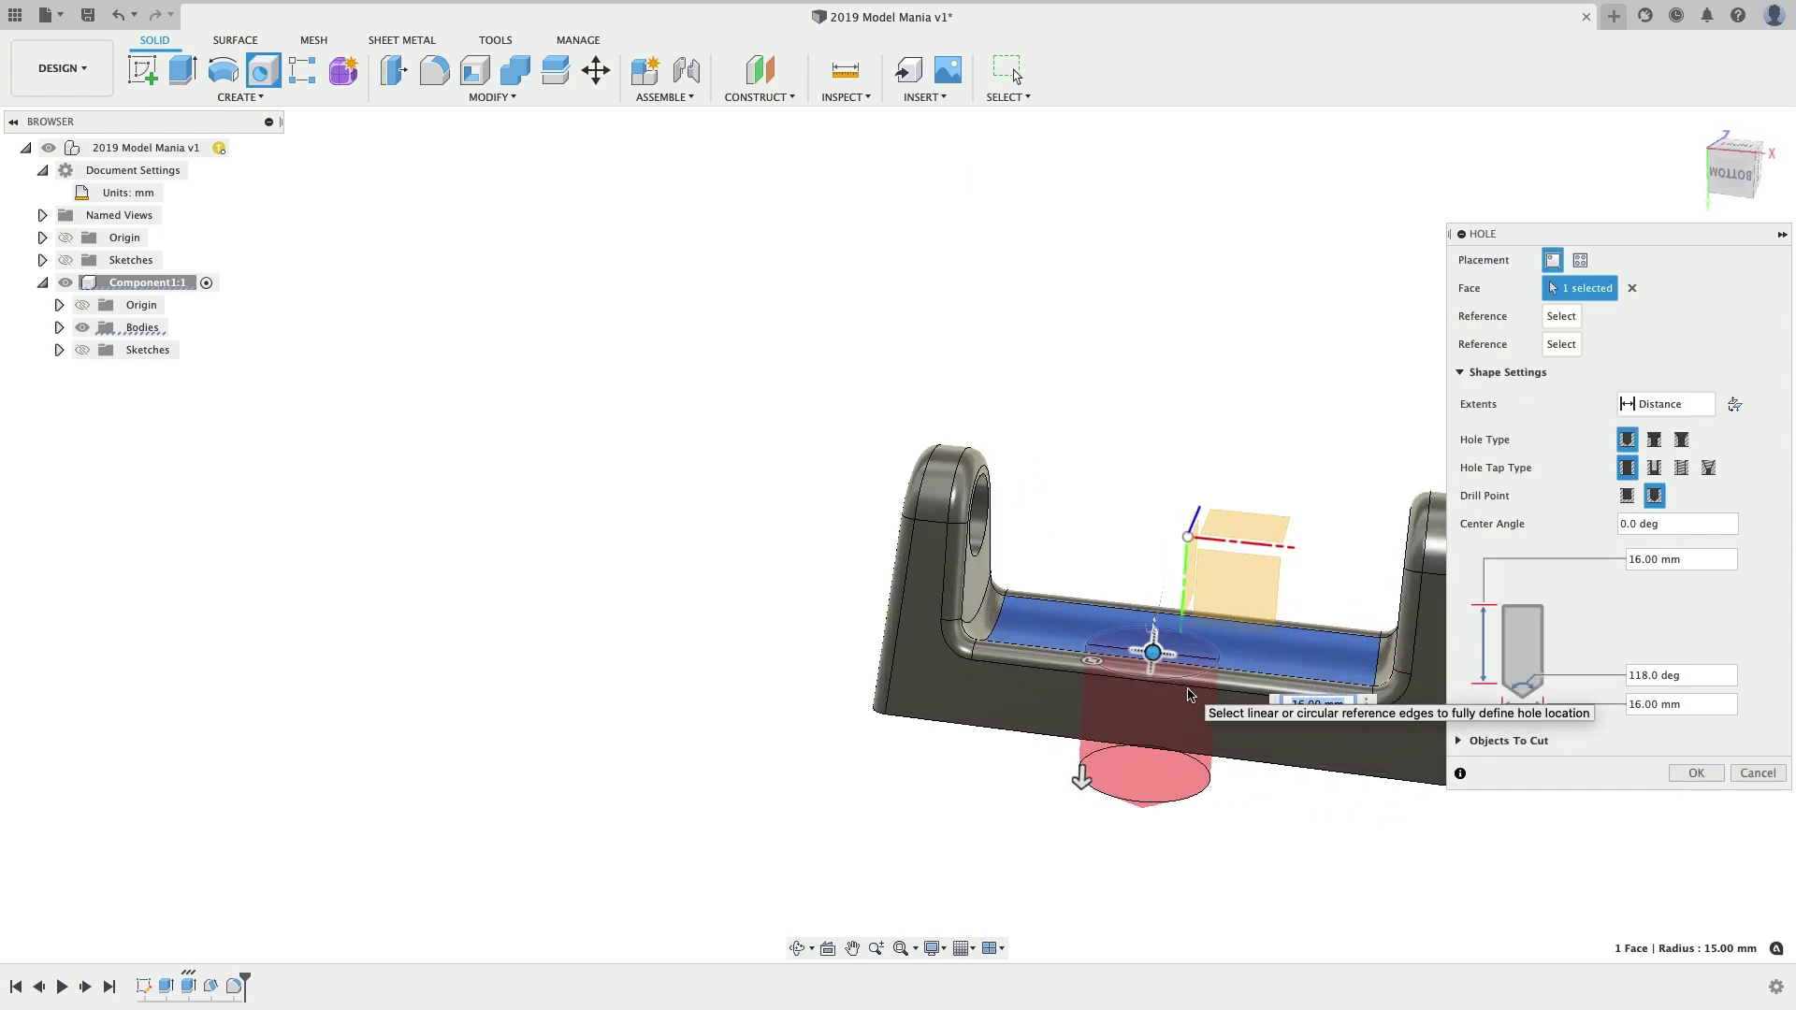
scroll(1155, 655, up, 5)
mouse_move(1155, 655)
mouse_down()
mouse_move(995, 629)
mouse_move(1411, 715)
mouse_move(1026, 630)
mouse_move(1350, 666)
mouse_move(1151, 654)
mouse_move(1215, 670)
mouse_up()
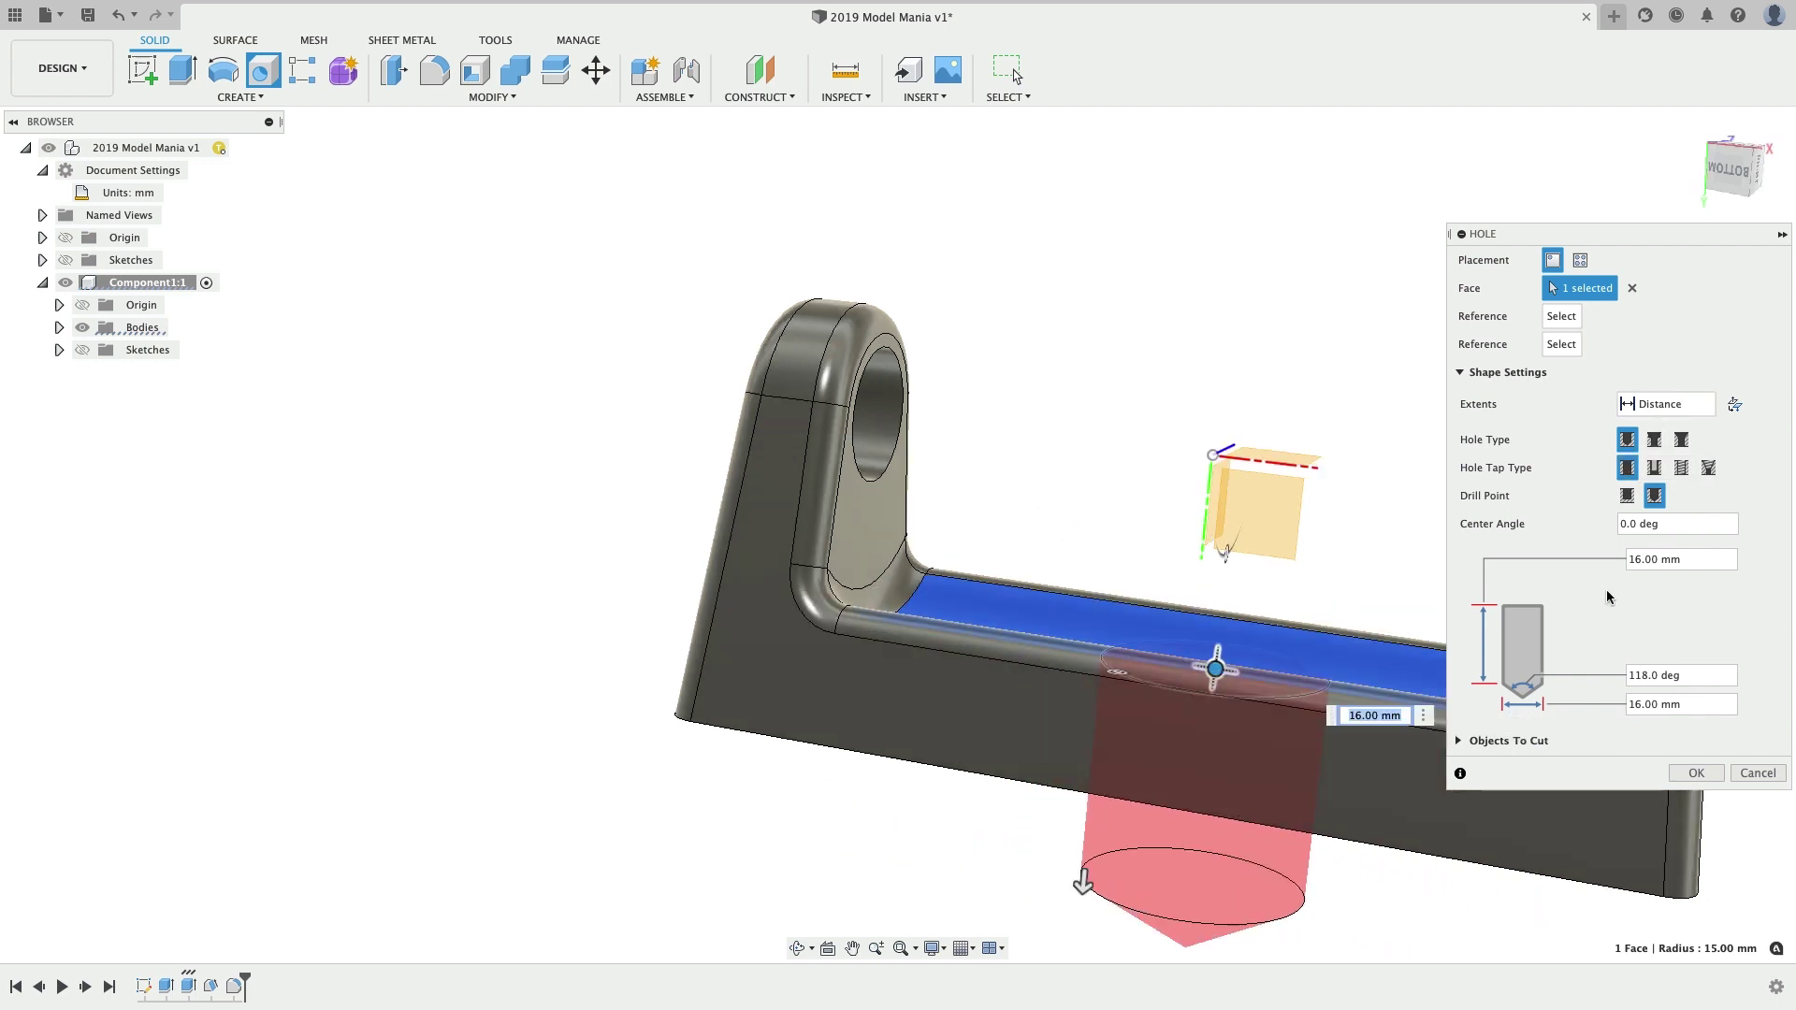
click(1756, 774)
- Create a construction plane tangent at 0 degrees to the fillet face along the trough's long edge, and select the plane
shift+middle_drag(1133, 522, 1113, 583)
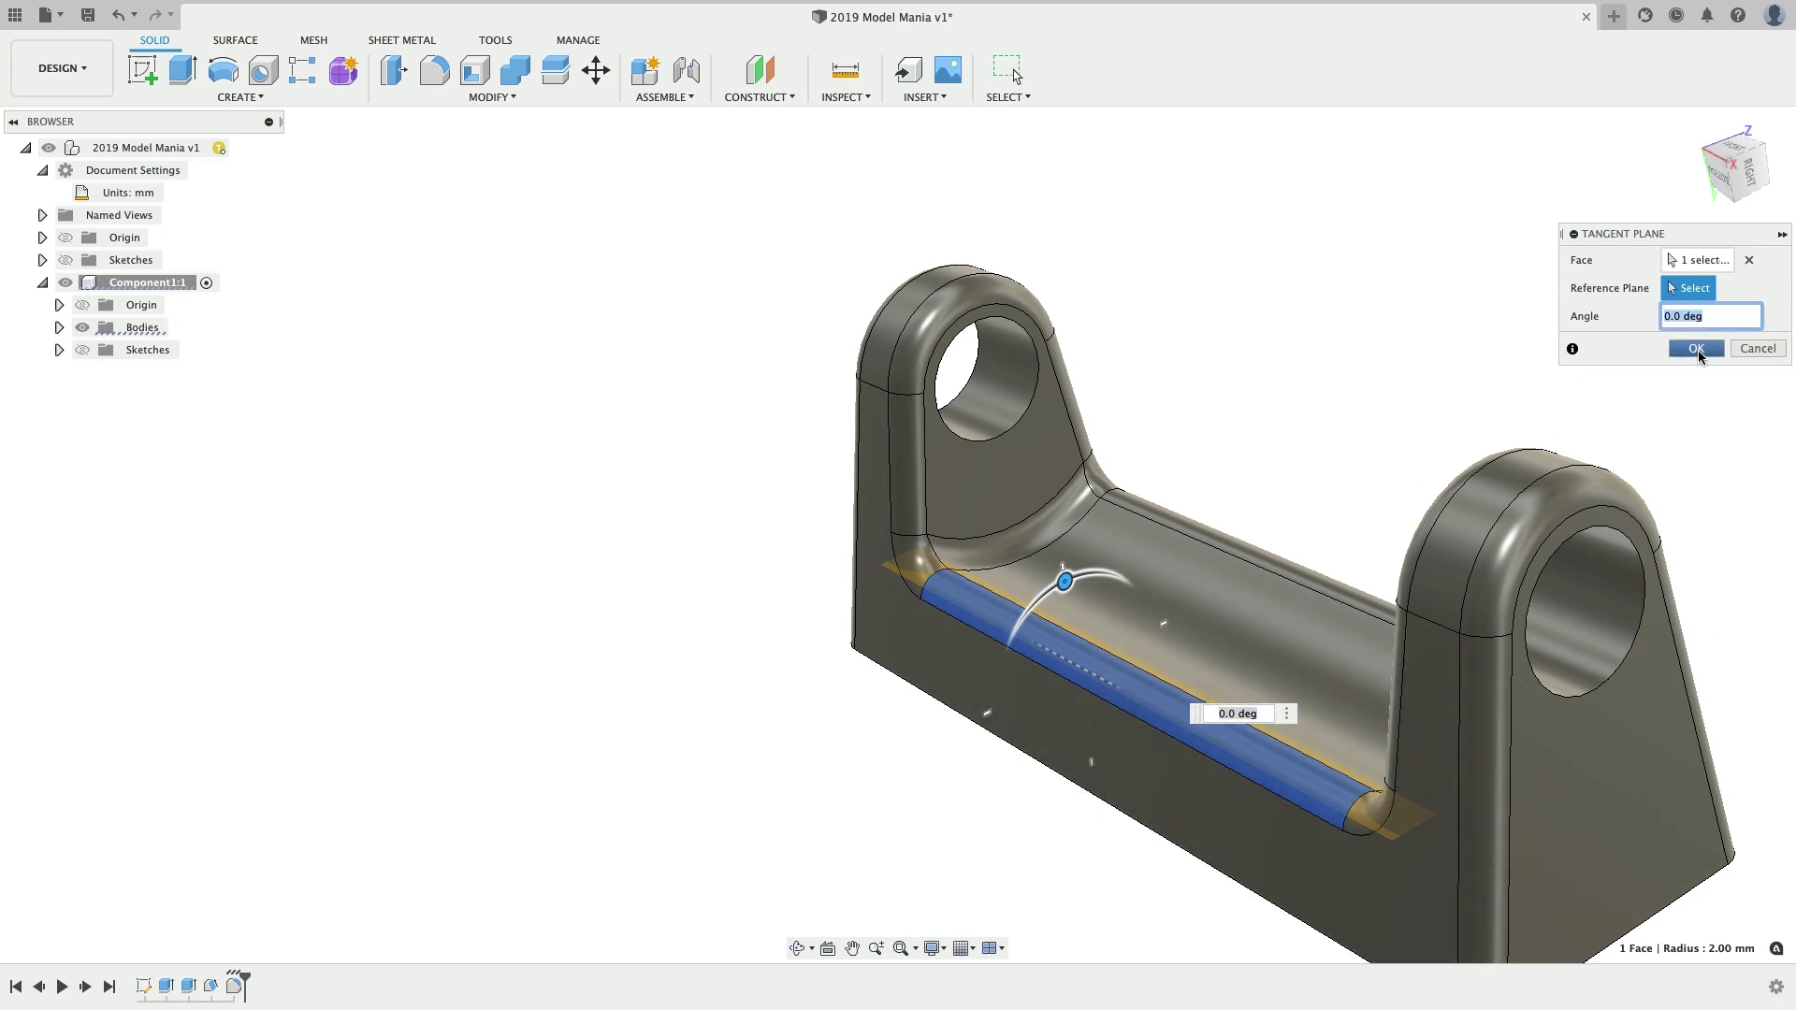
click(1697, 349)
shift+middle_drag(1082, 625, 828, 663)
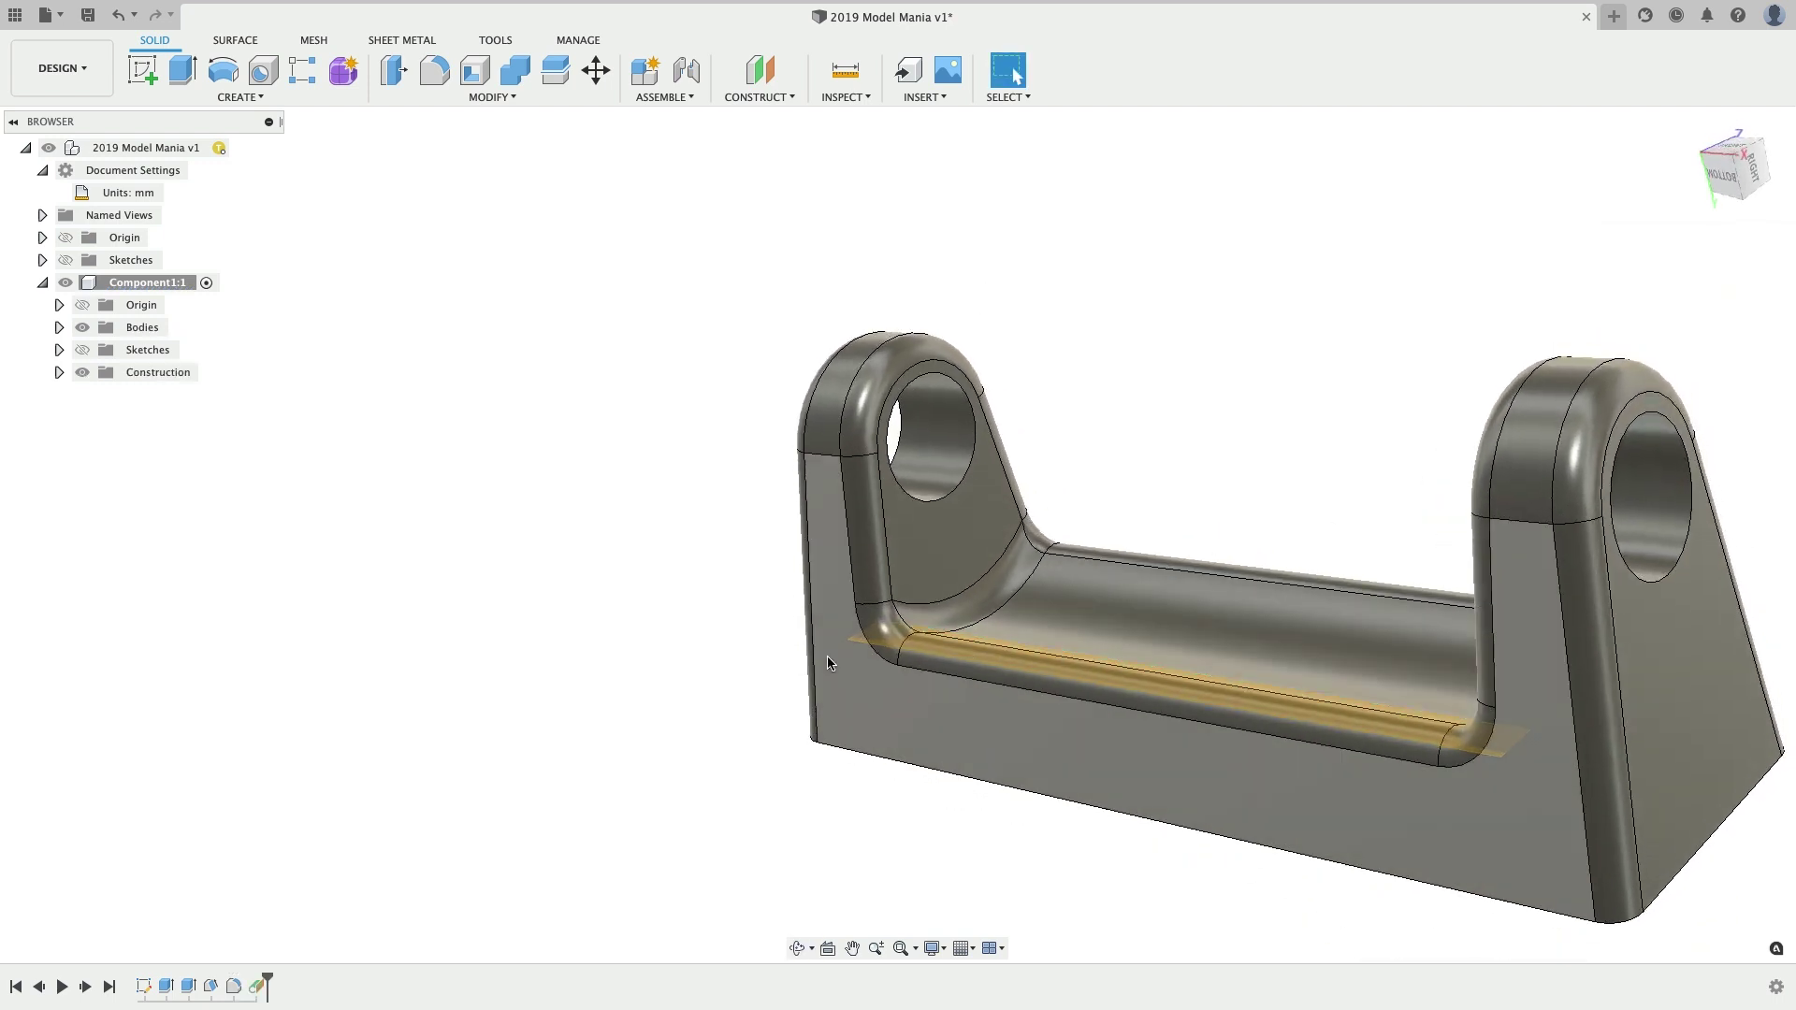
click(900, 645)
shift+middle_drag(1131, 668, 1256, 734)
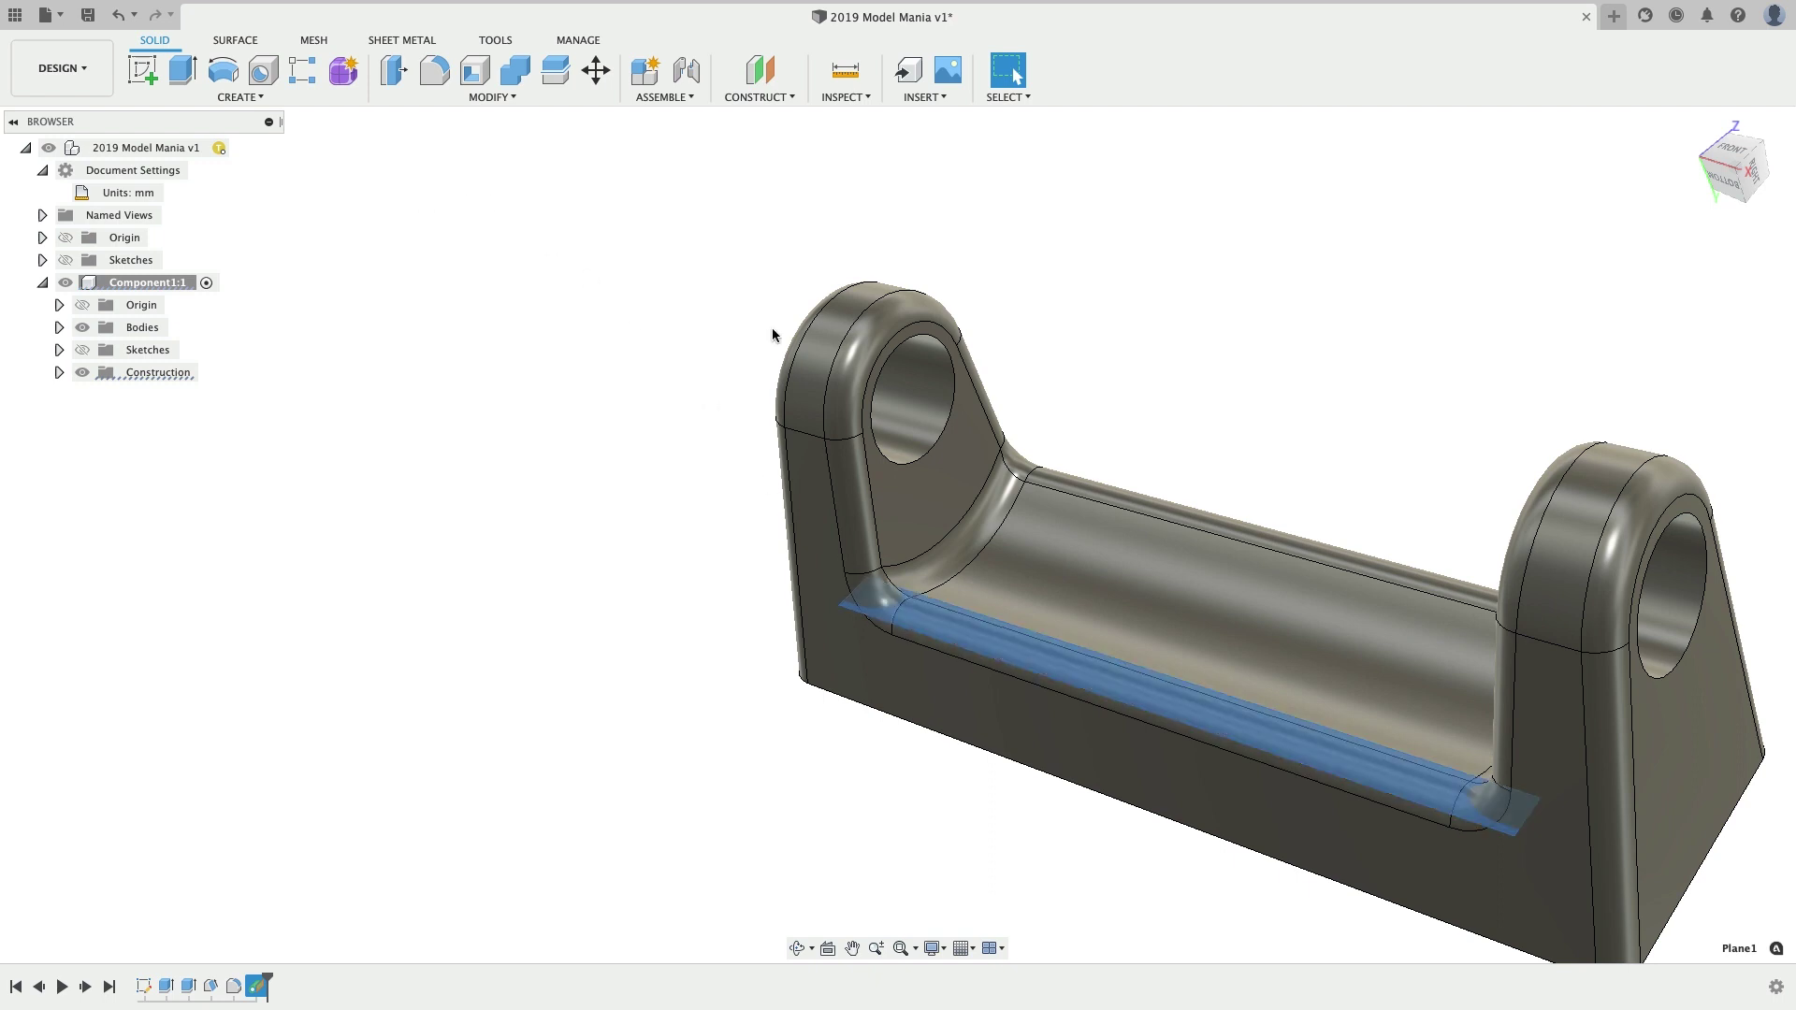
- Start a hole on the tangent plane and position its centre near the middle of the trough
text(shole)
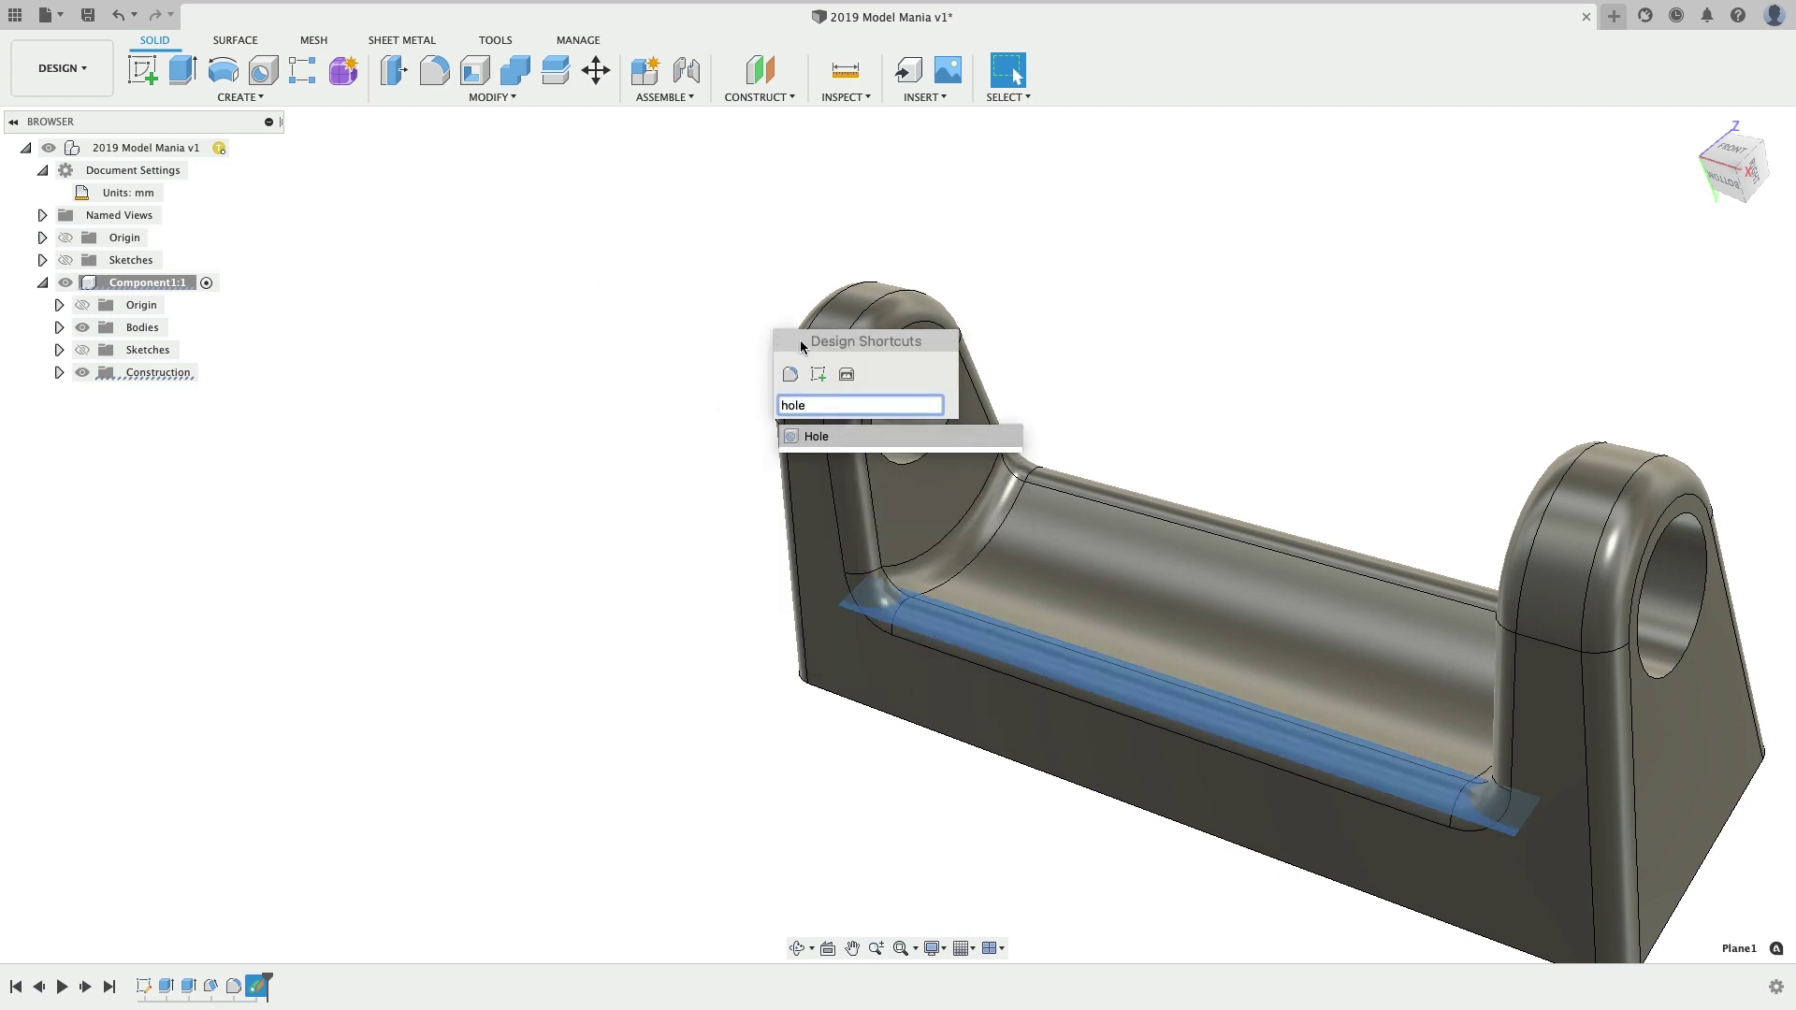
click(877, 440)
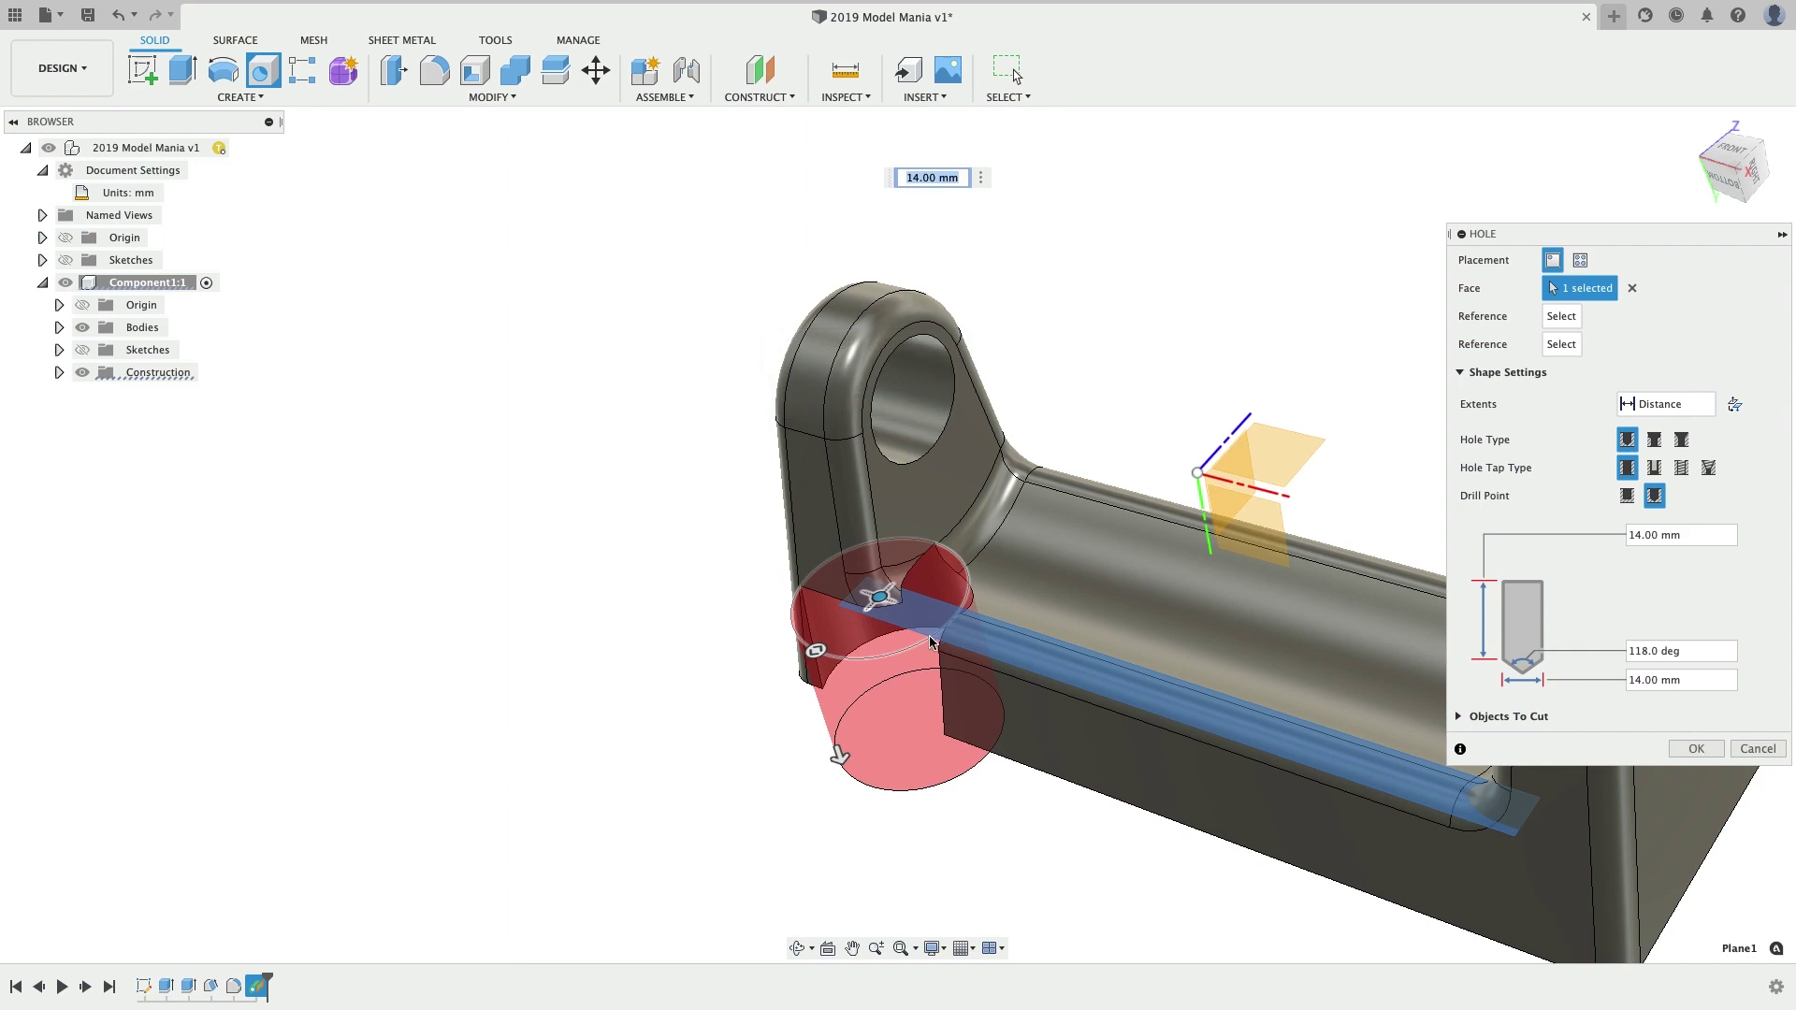
drag(882, 596, 1190, 610)
shift+middle_drag(1191, 610, 1123, 608)
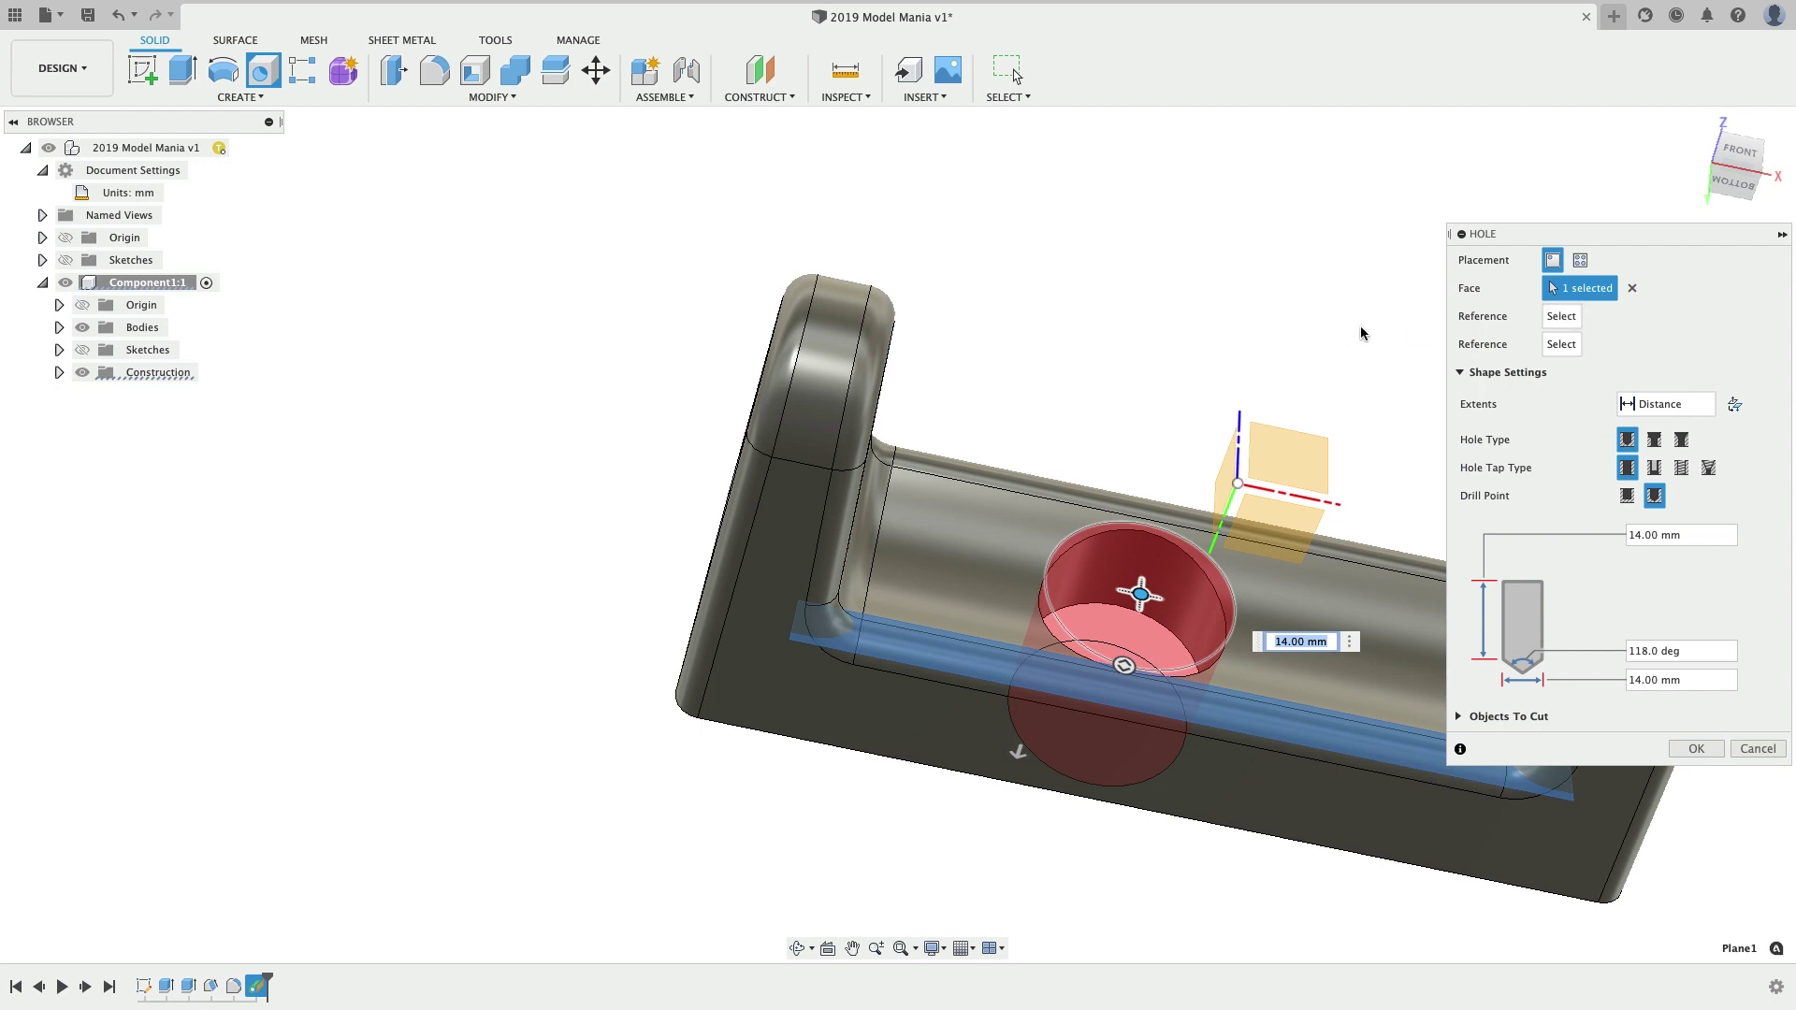
click(1741, 152)
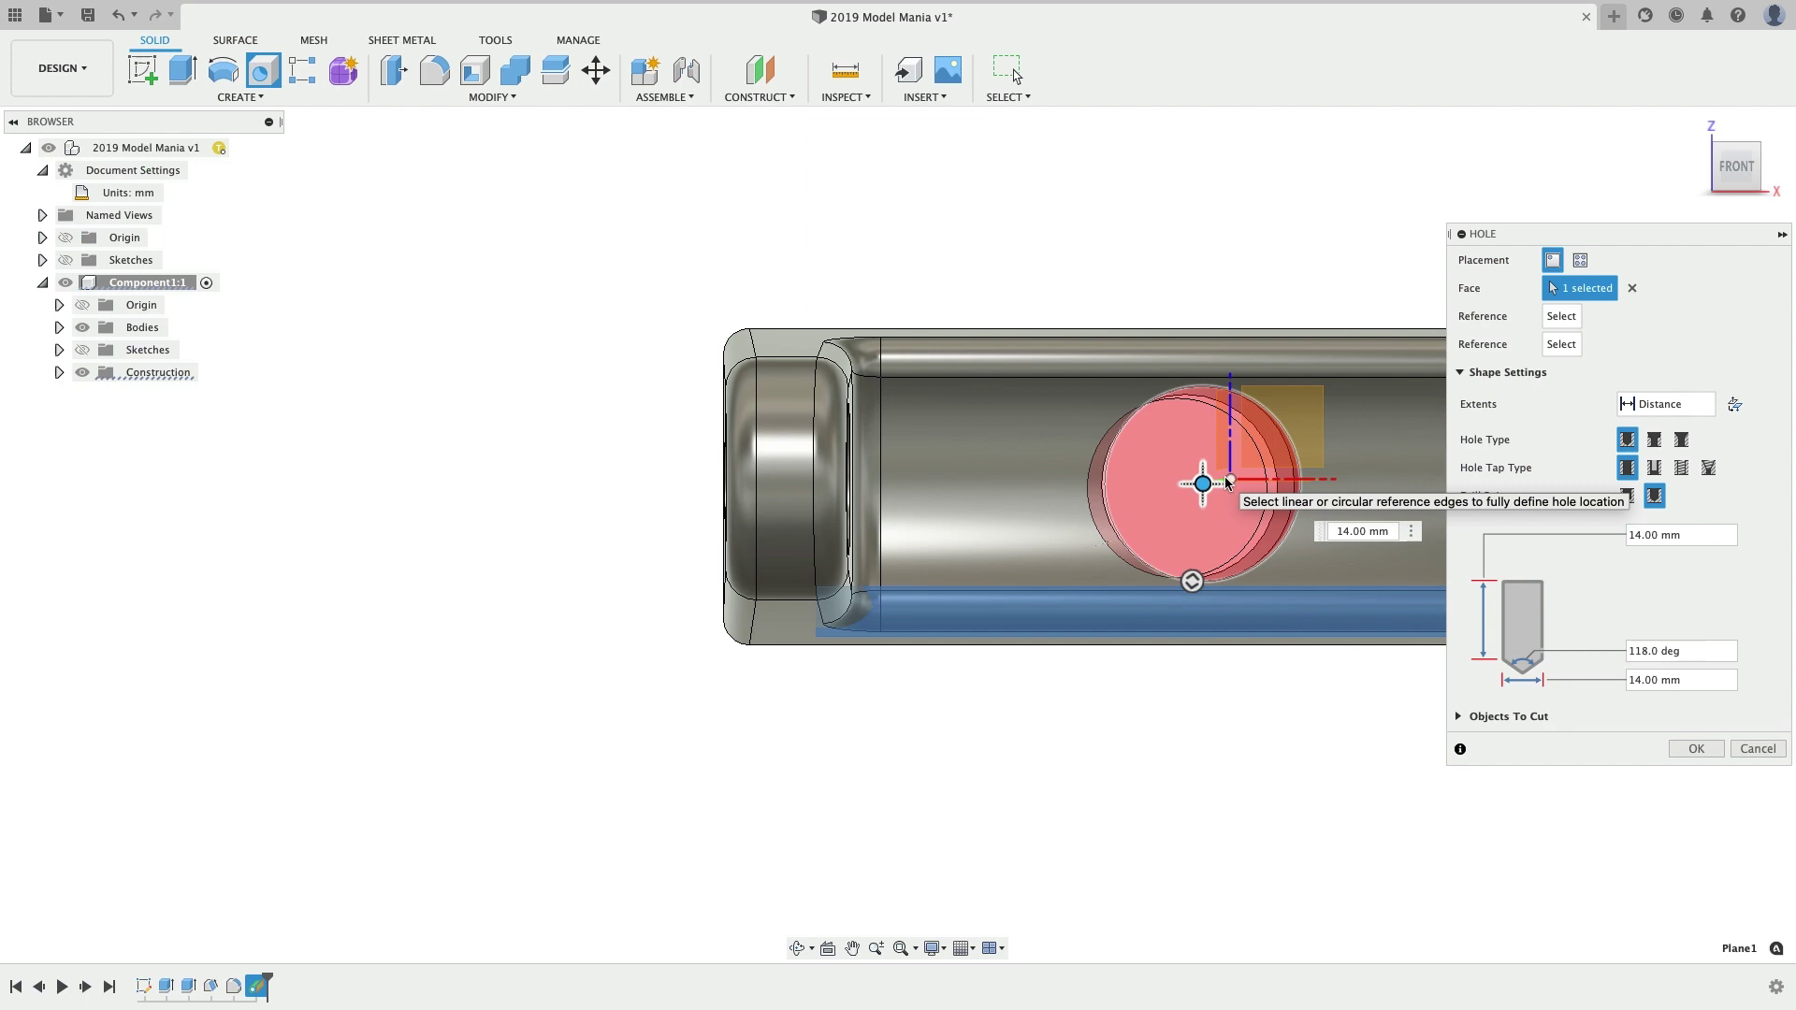
shift+middle_drag(1226, 475, 950, 554)
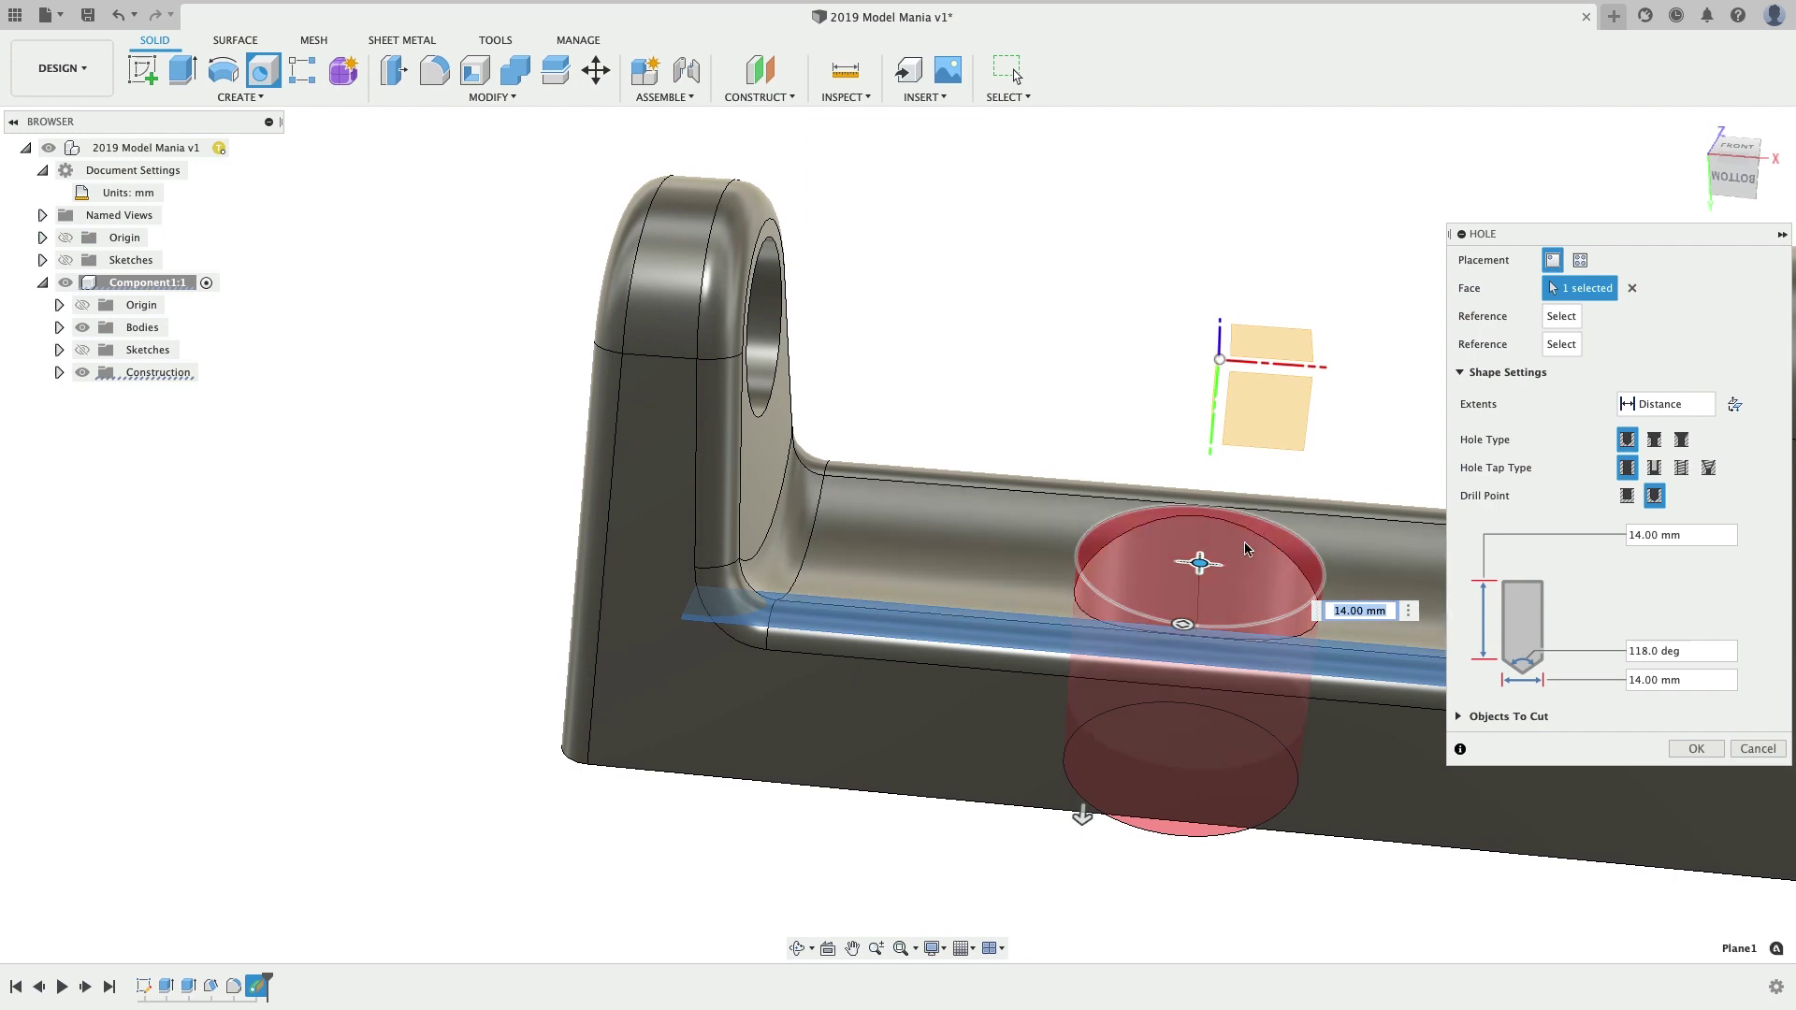
- Make the hole a counterbore with a flat drill point, trying a Hex Head Bolt clearance before choosing the simple tap type
click(1654, 442)
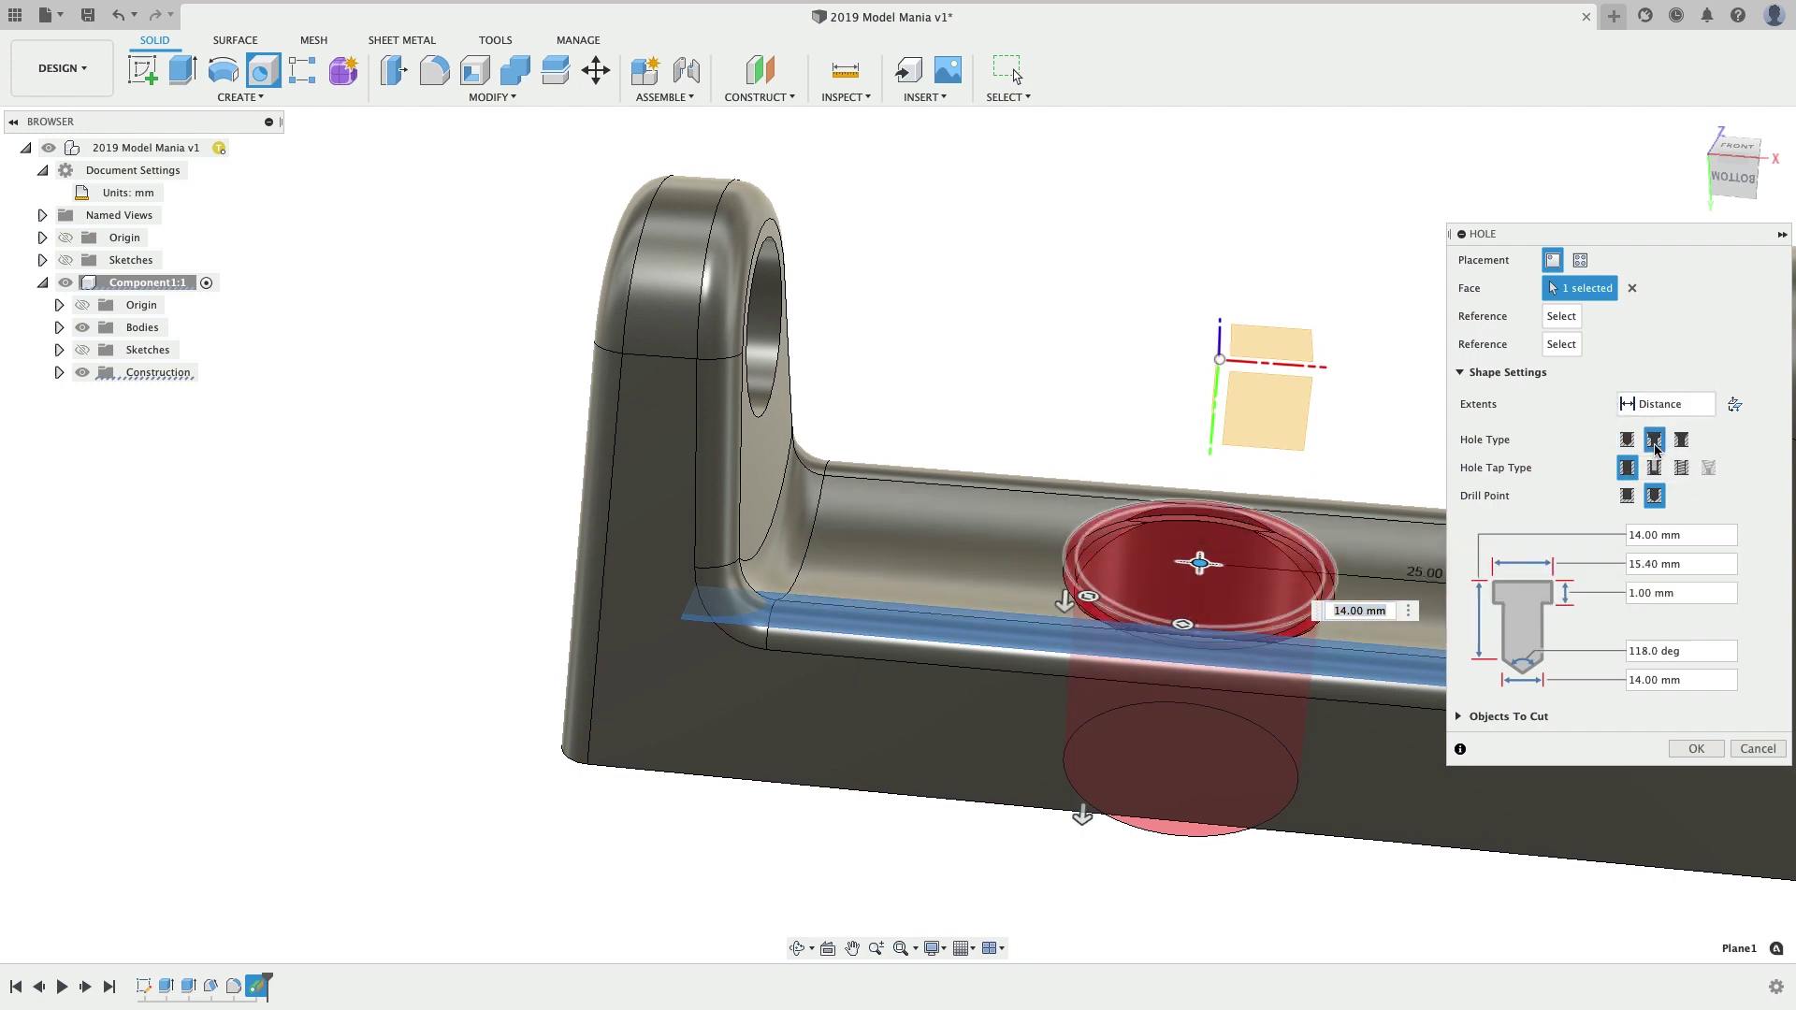
click(1654, 468)
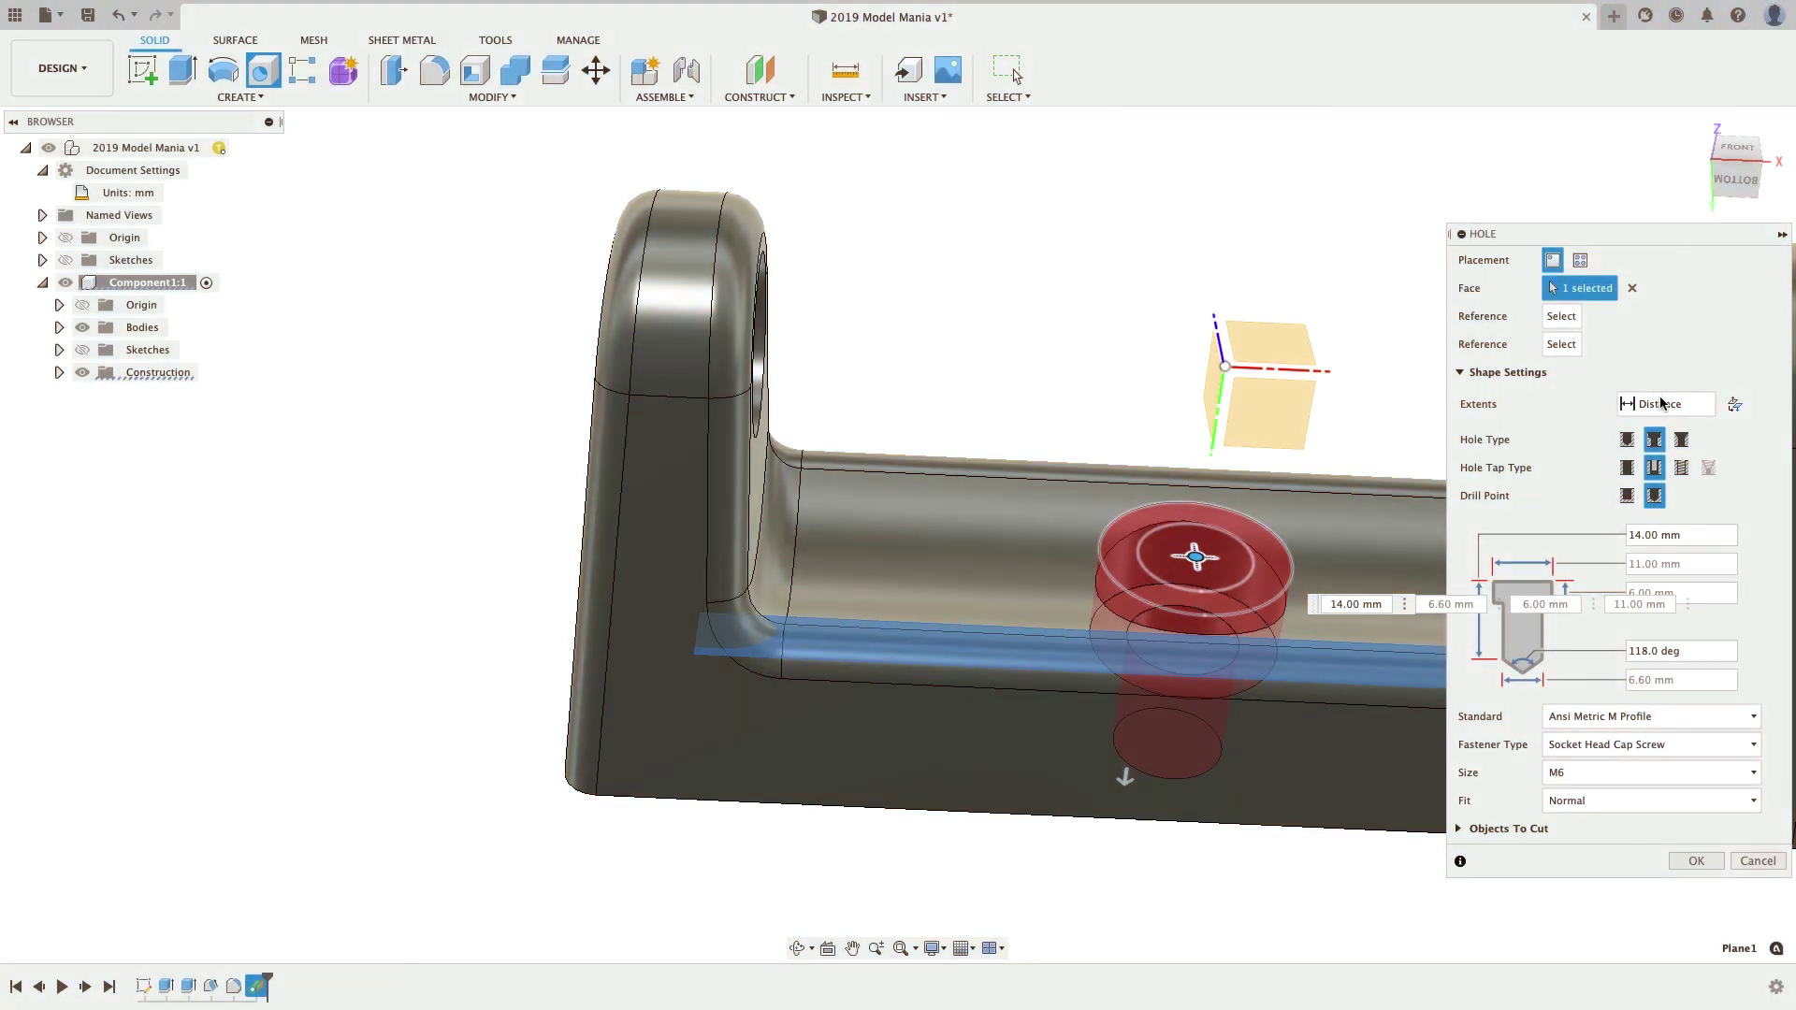
click(1627, 498)
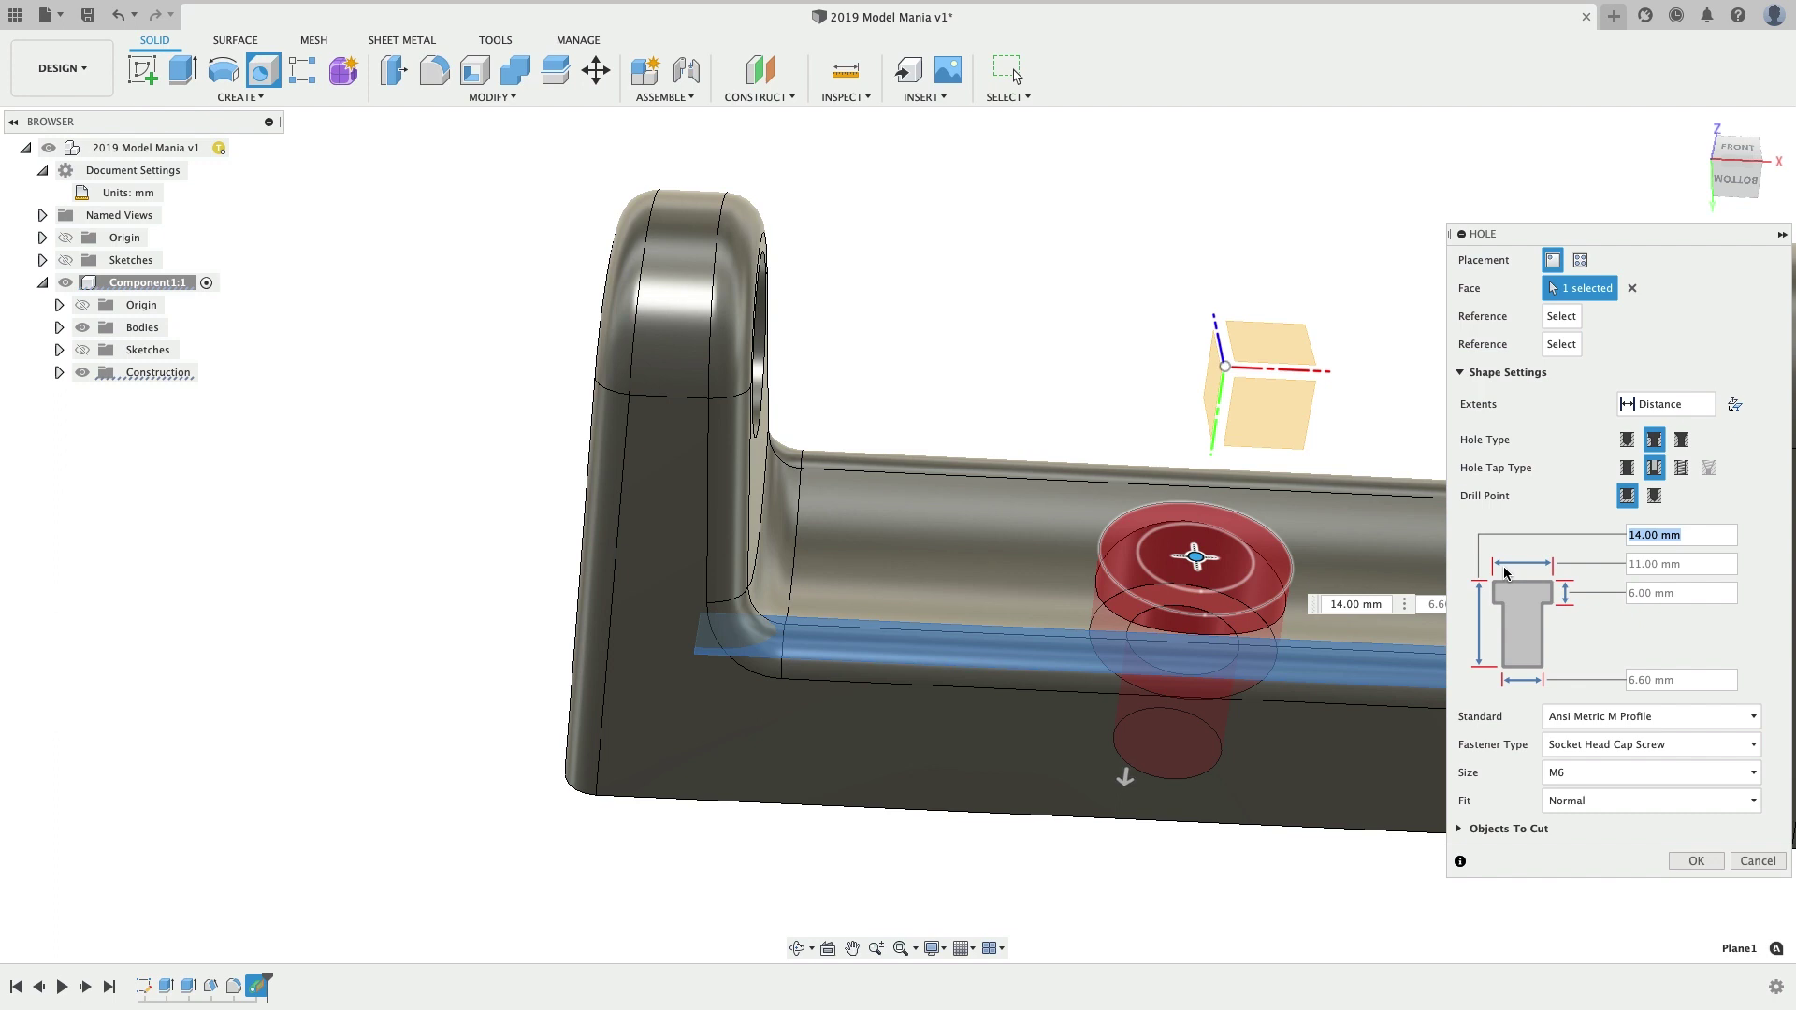
click(1647, 744)
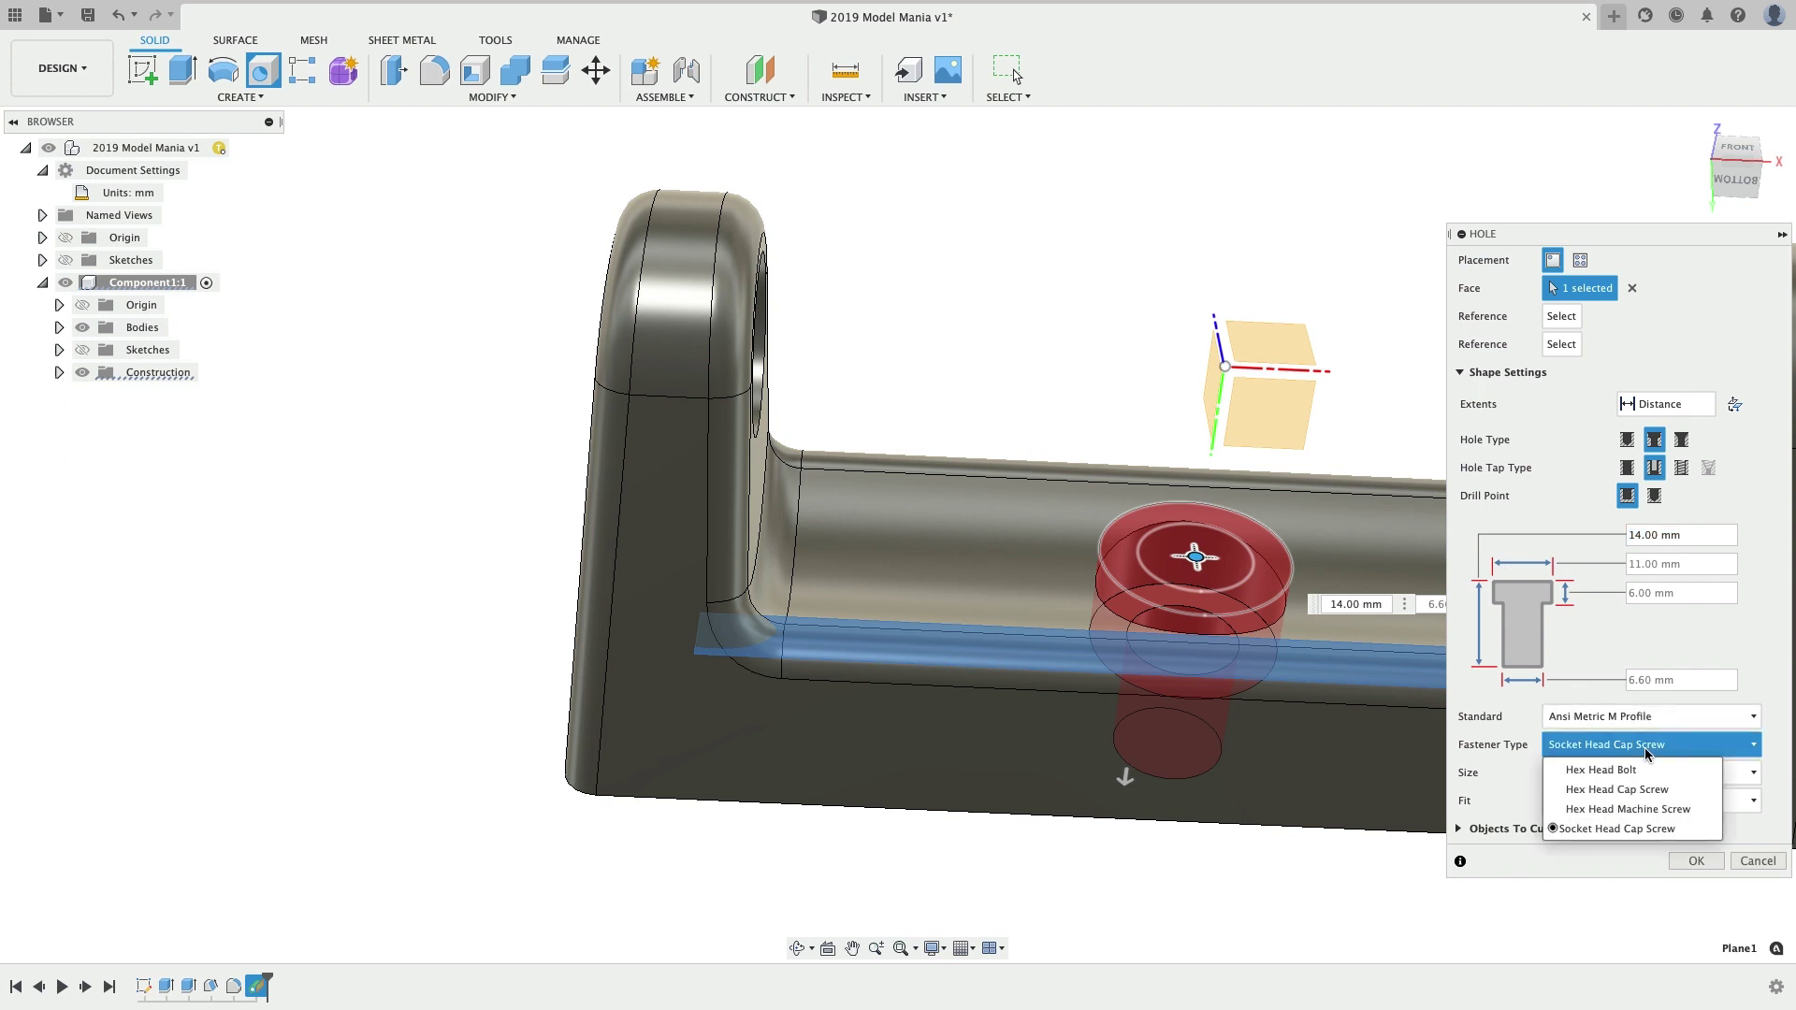
click(1645, 762)
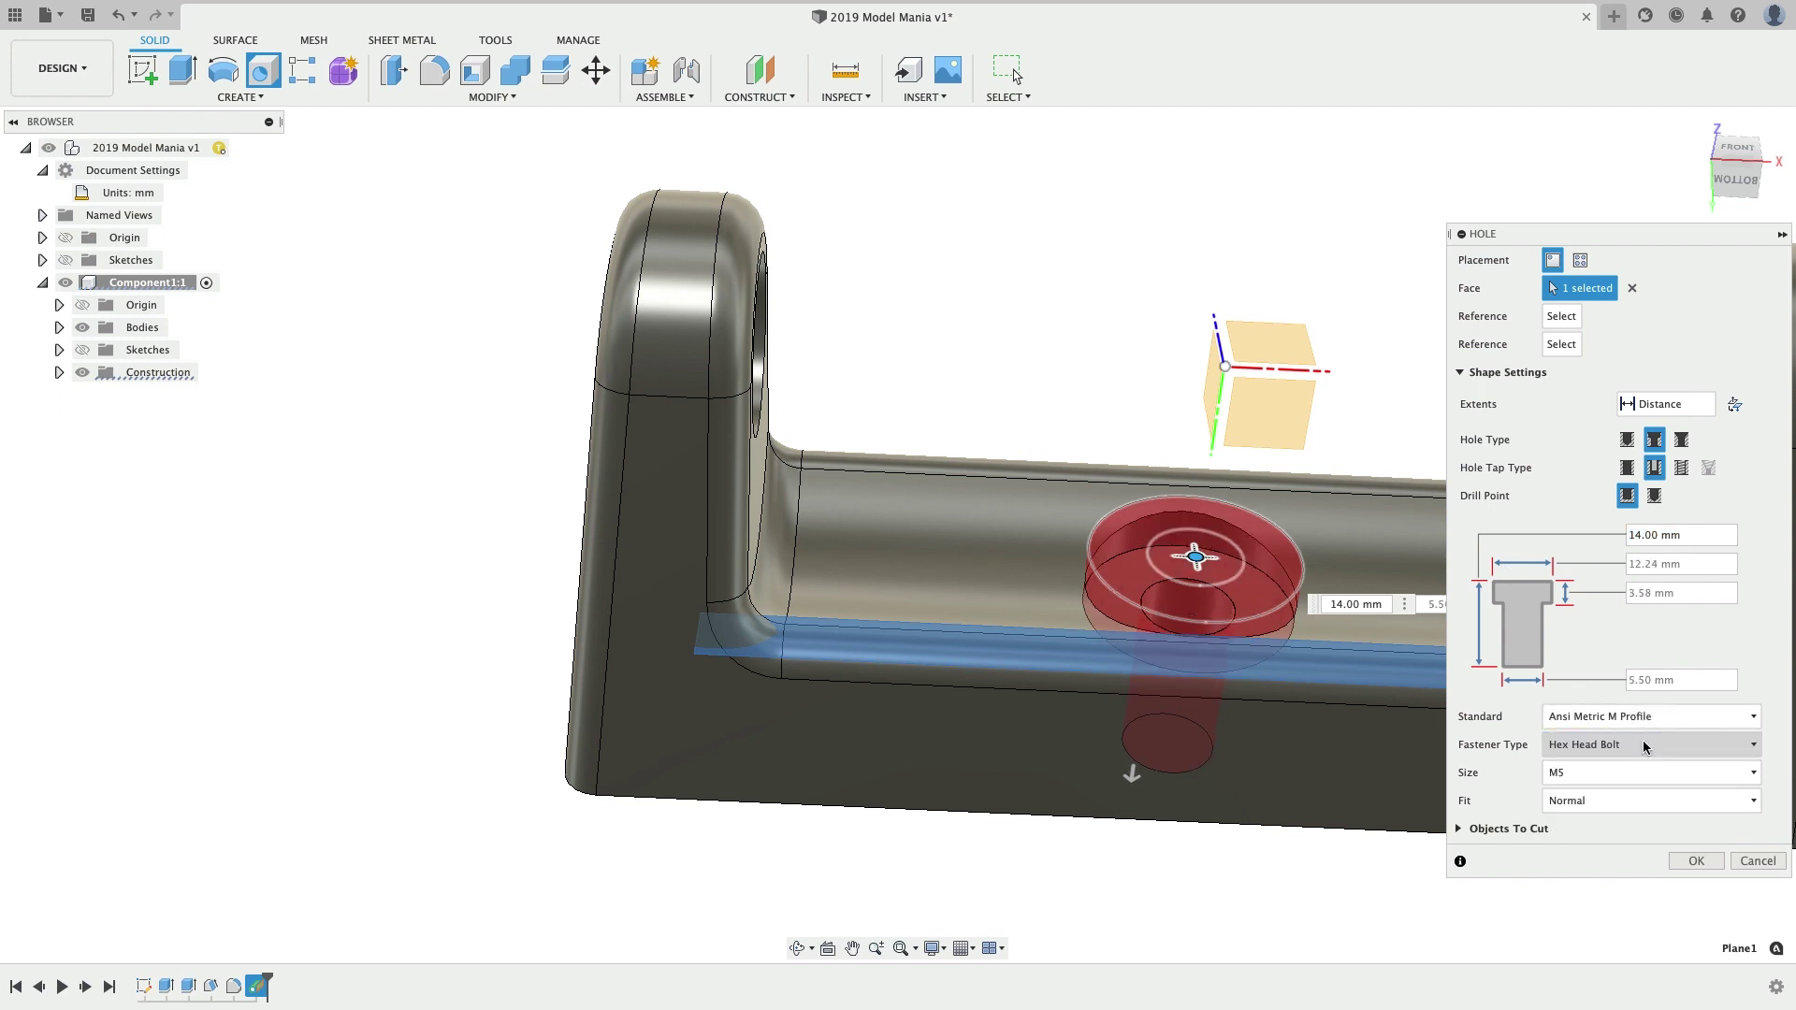
click(1663, 721)
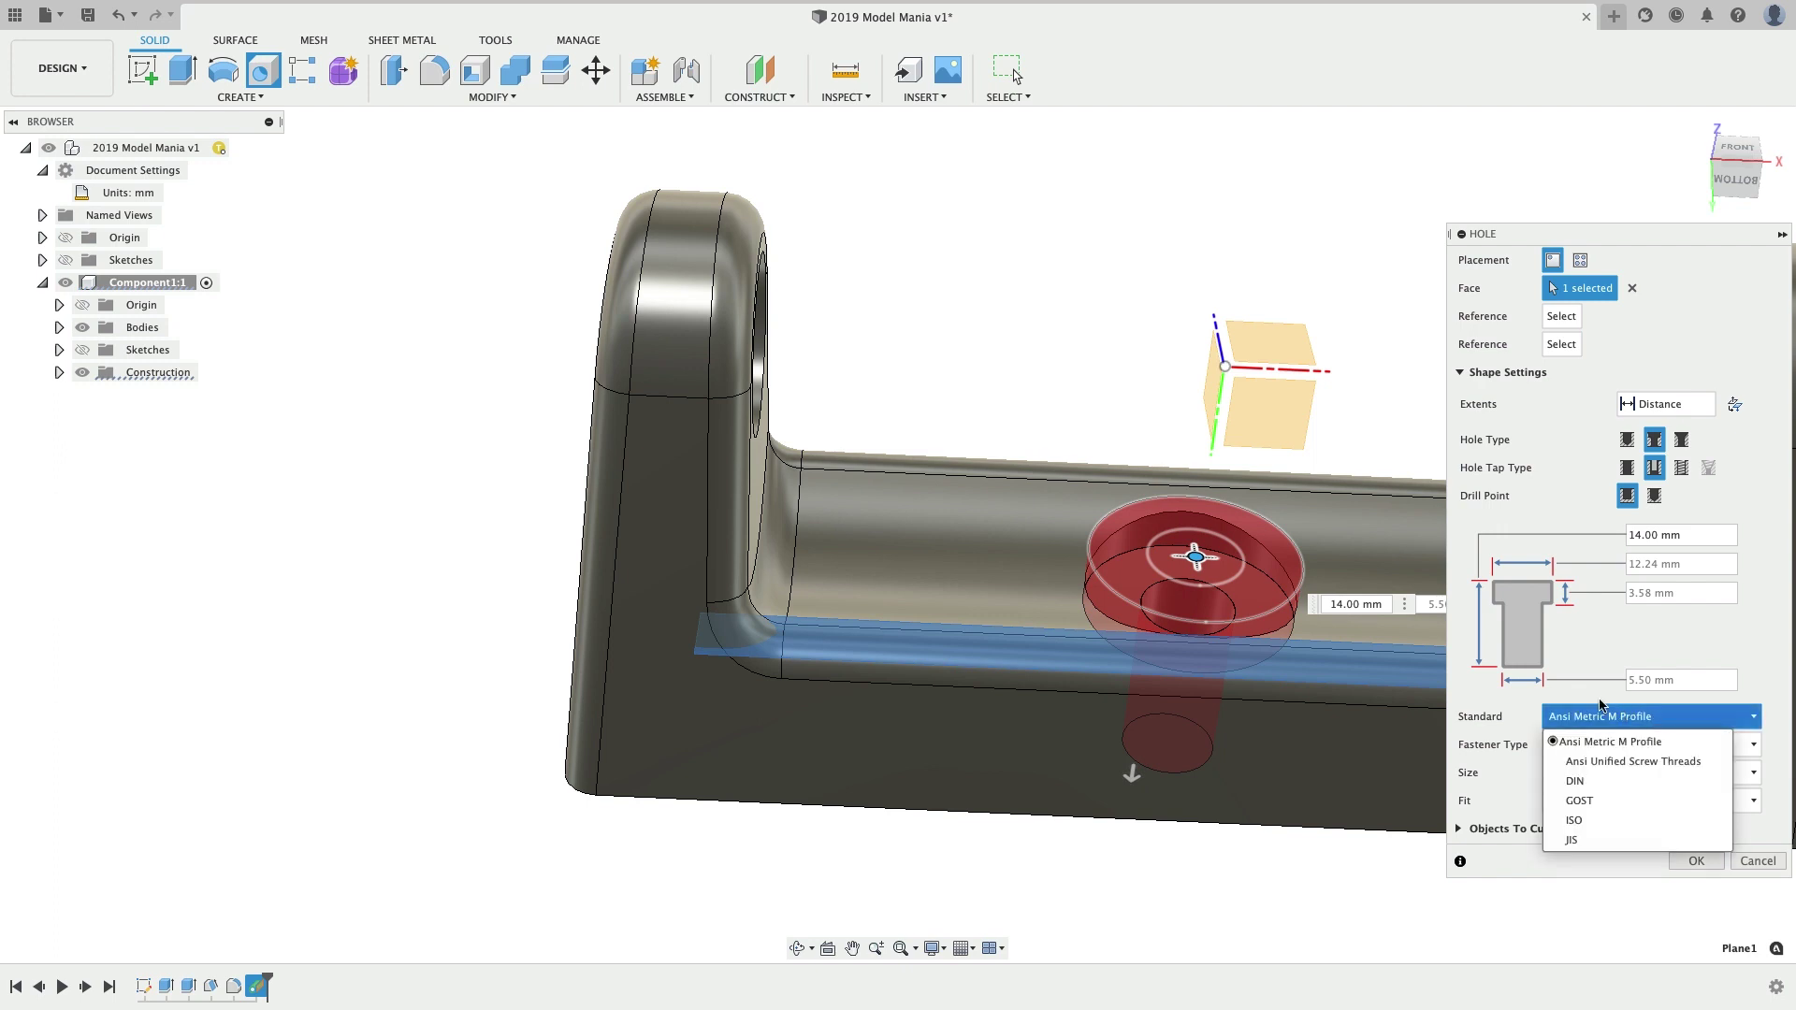
click(1628, 469)
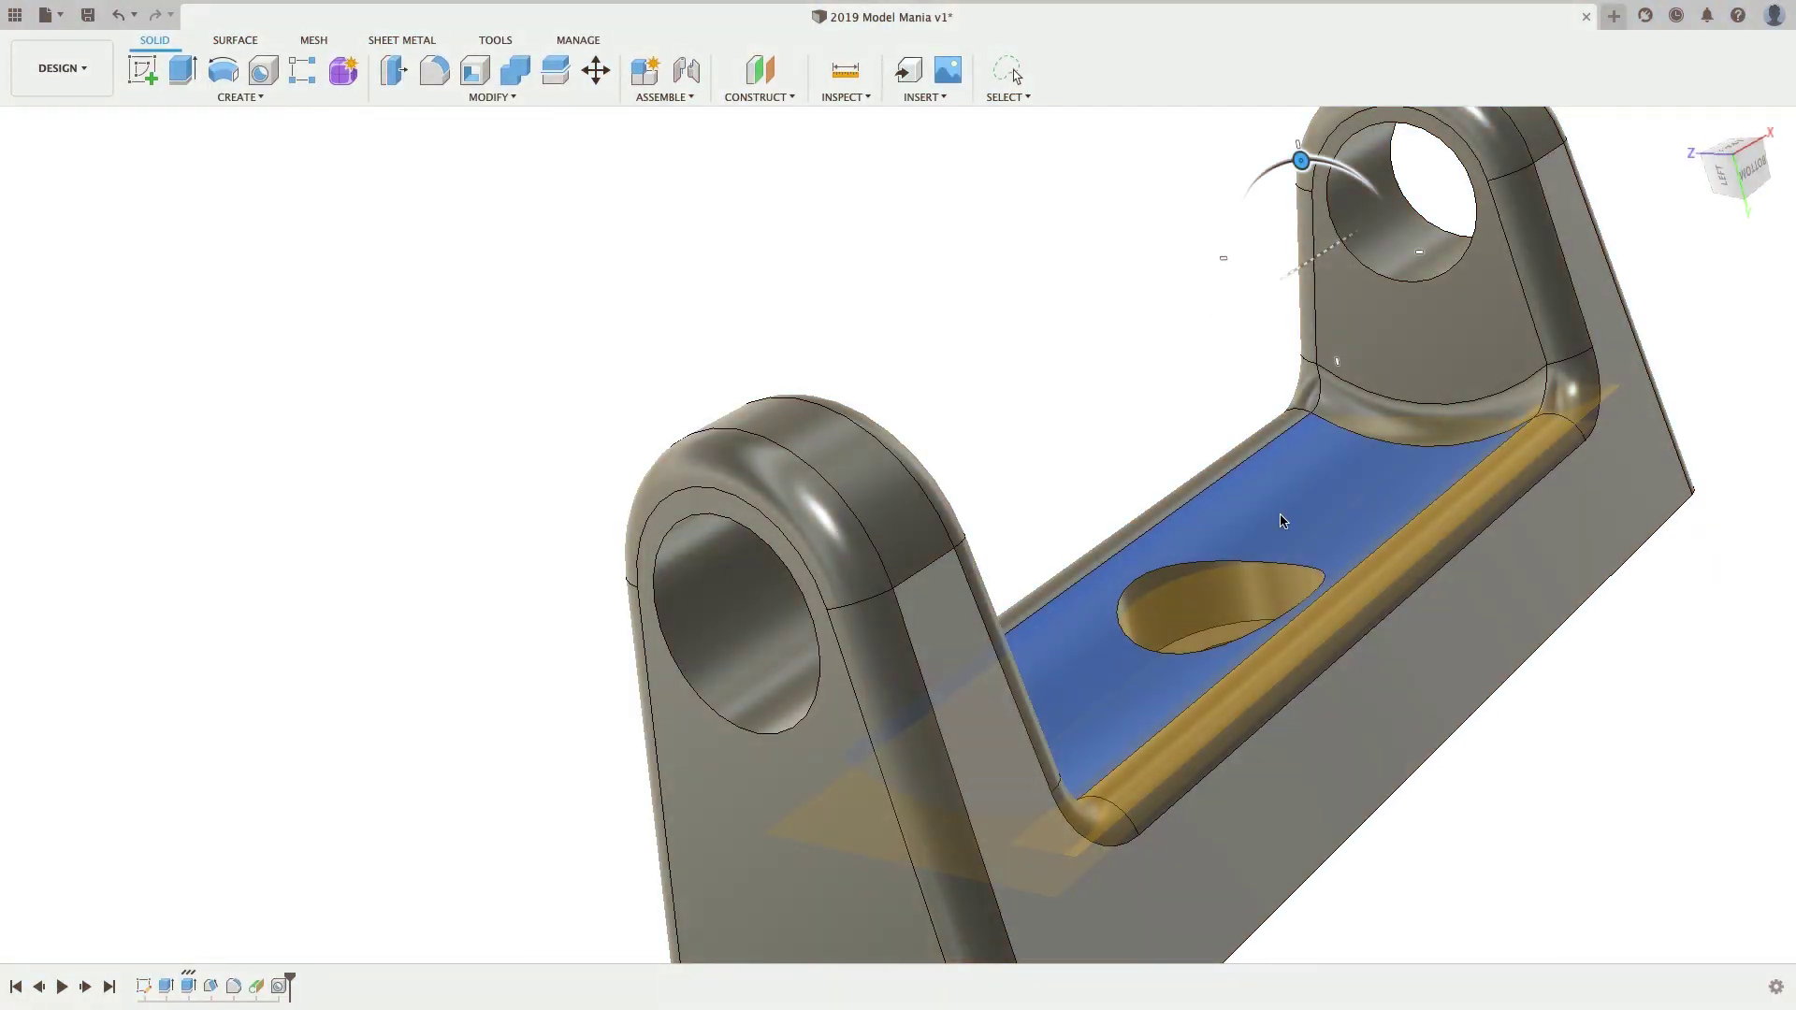
- Create a construction plane tangent to the trough face at 0 degrees and measure from it to the counterbore floor
scroll(1282, 522, up, 2)
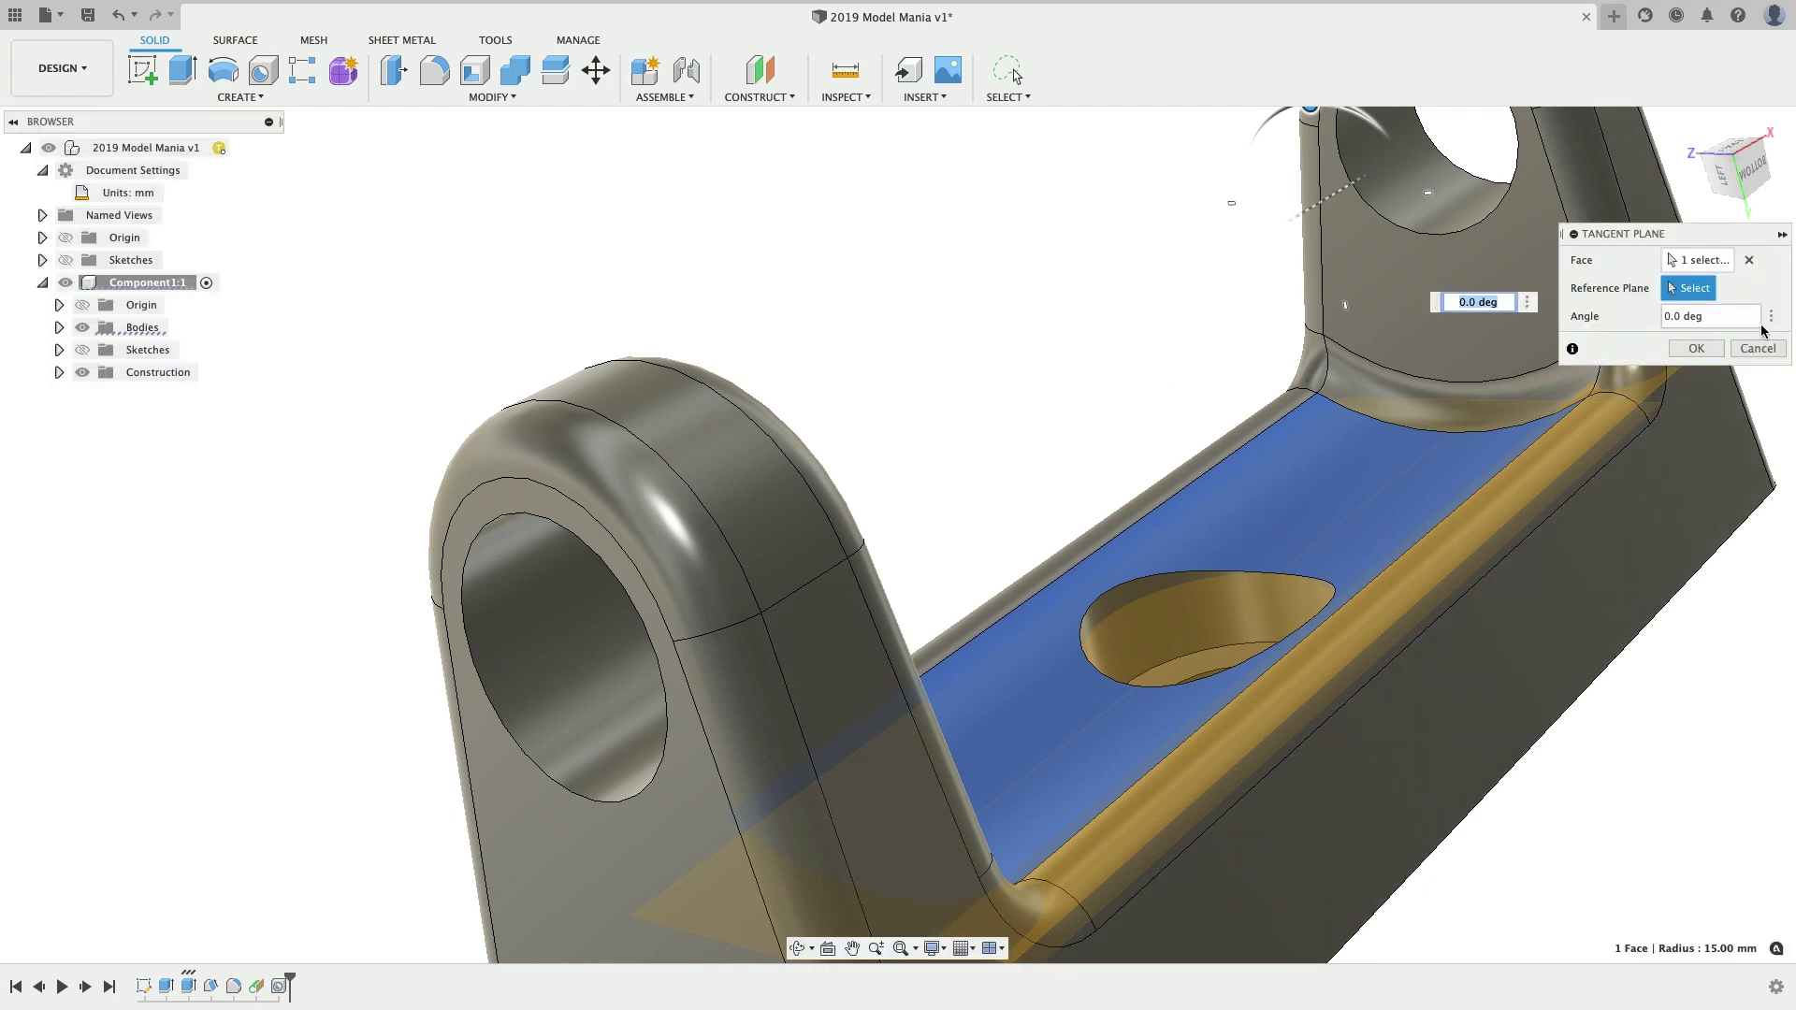
click(1688, 345)
mouse_move(1267, 509)
shift+middle_down()
mouse_move(1323, 489)
mouse_move(1267, 474)
mouse_move(1231, 500)
mouse_move(1286, 486)
shift+middle_up()
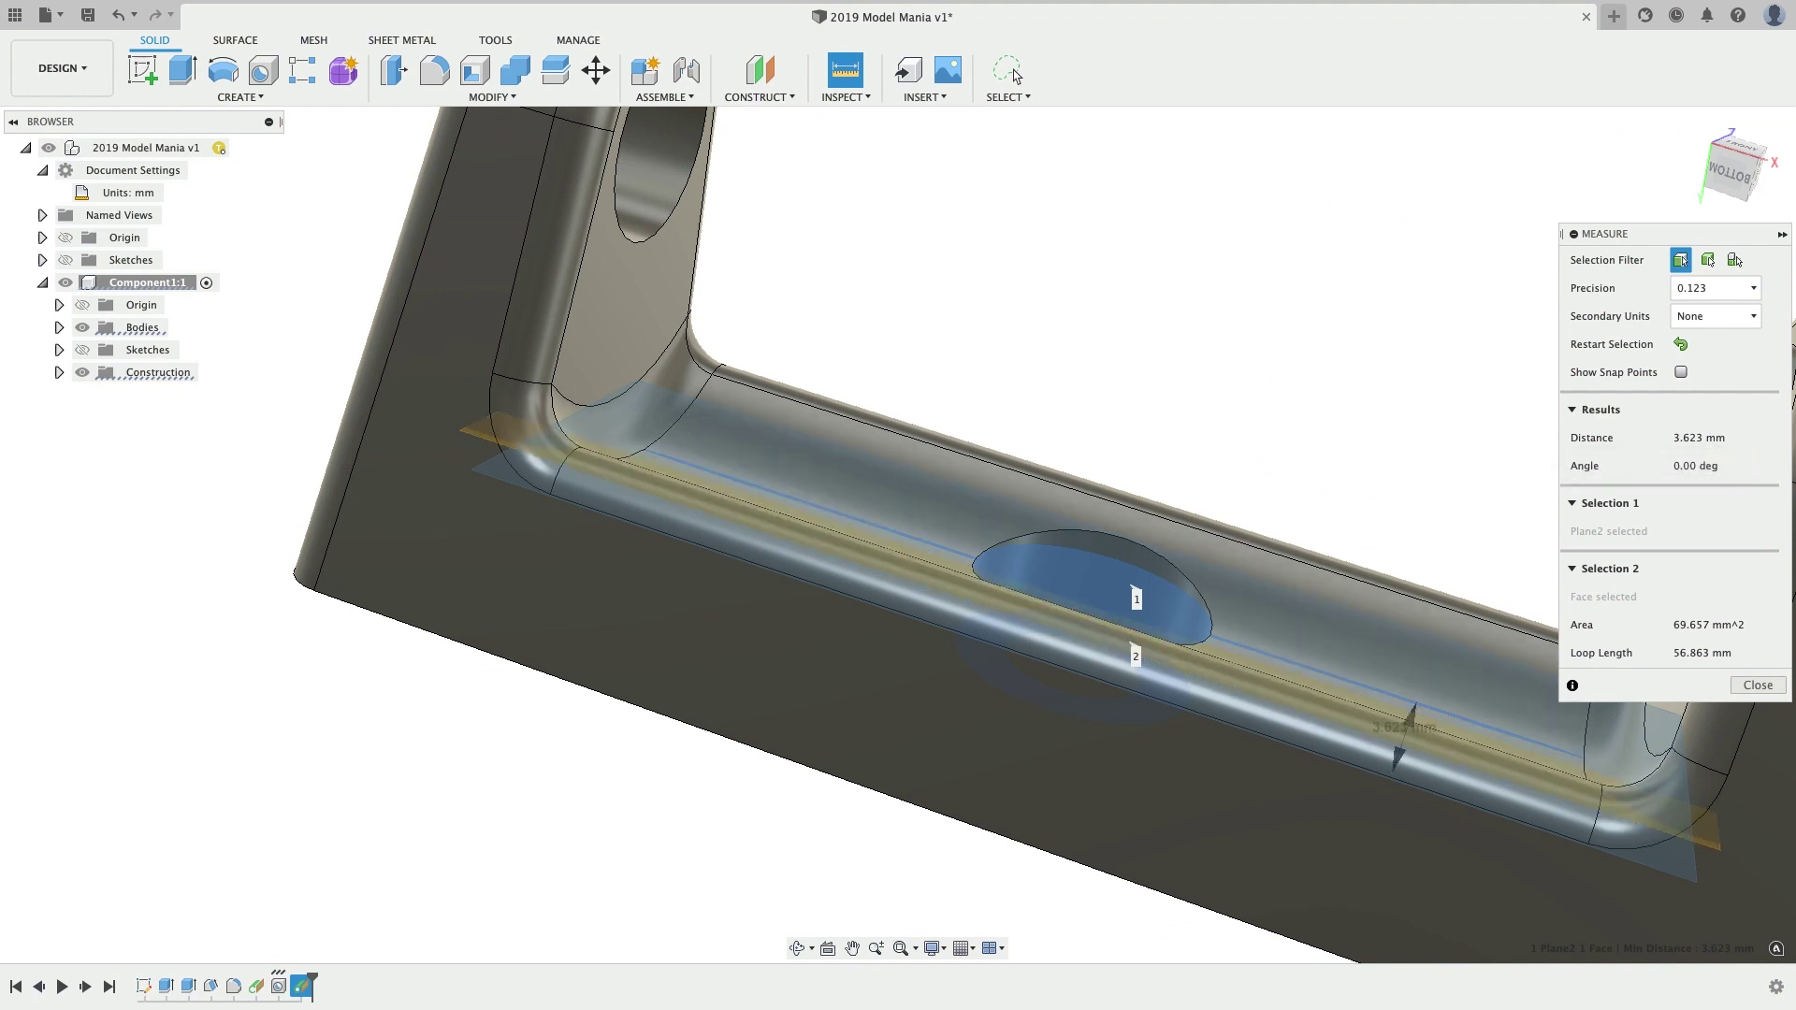
- Edit the hole's counterbore depth so its floor lies 3.30 mm from the plane tangent to the trough face
key(super+Tab)
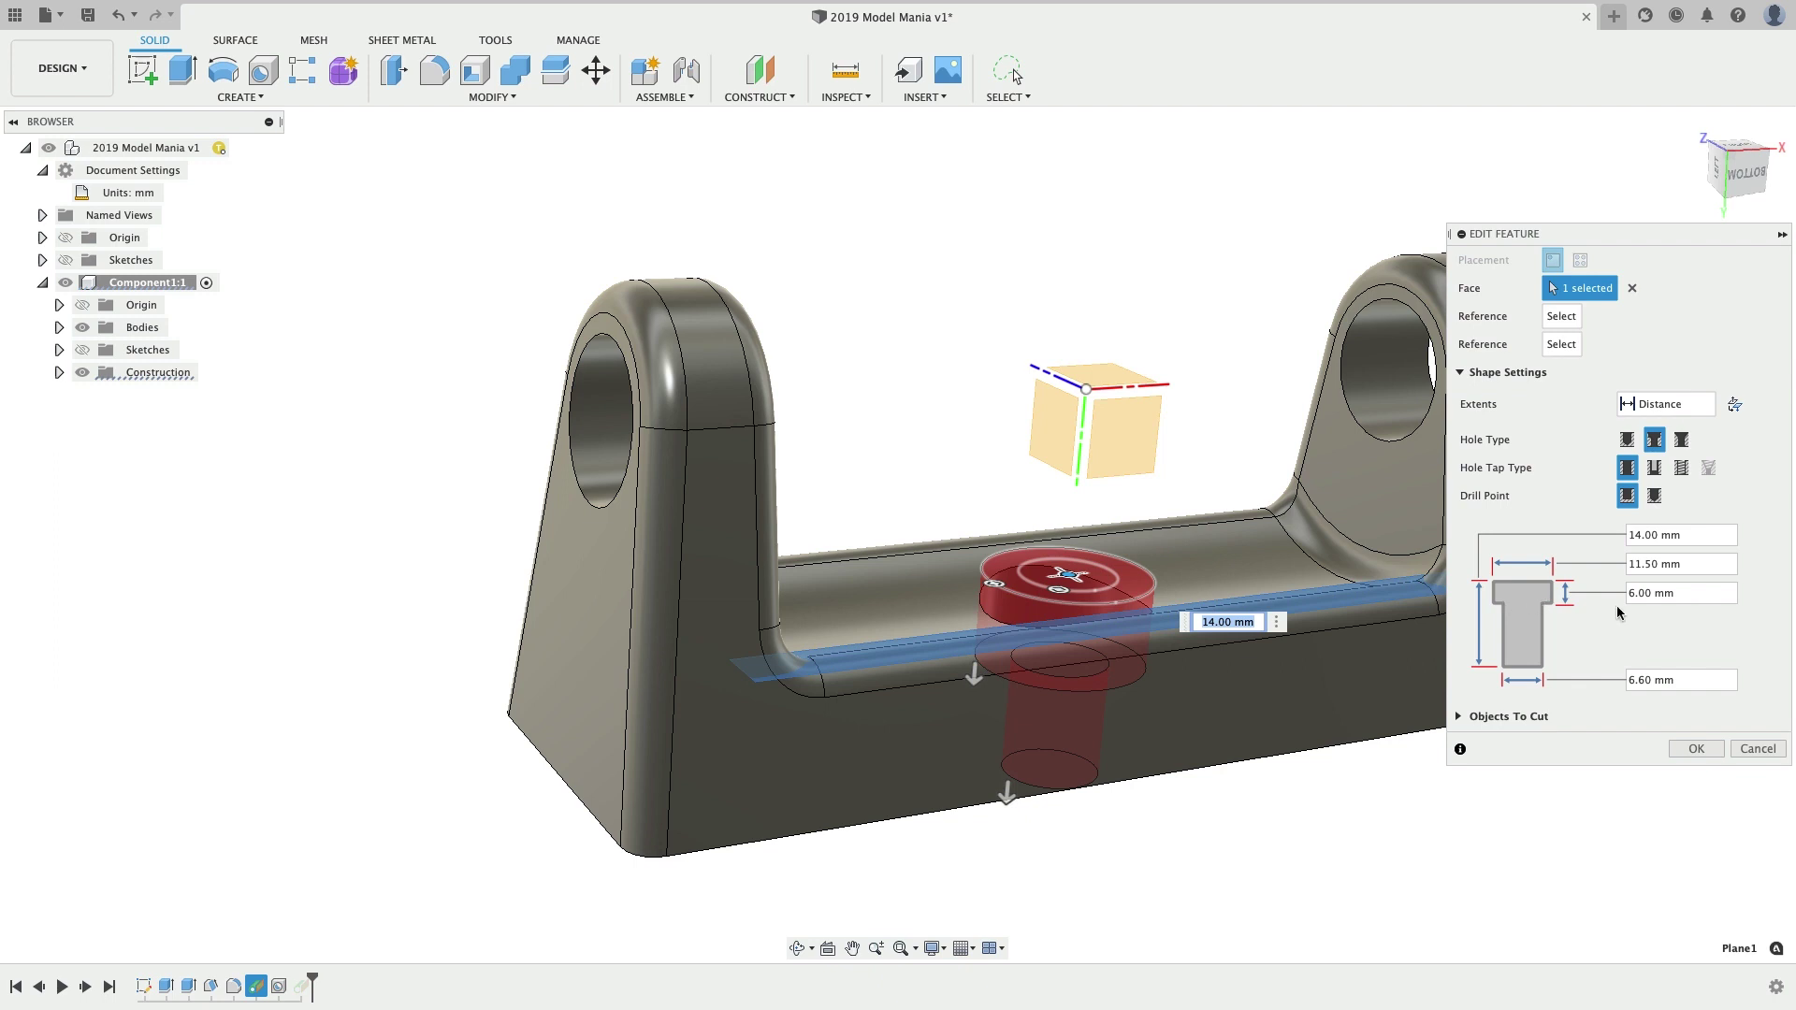
click(1651, 593)
drag(1673, 593, 1514, 593)
text(6-.326)
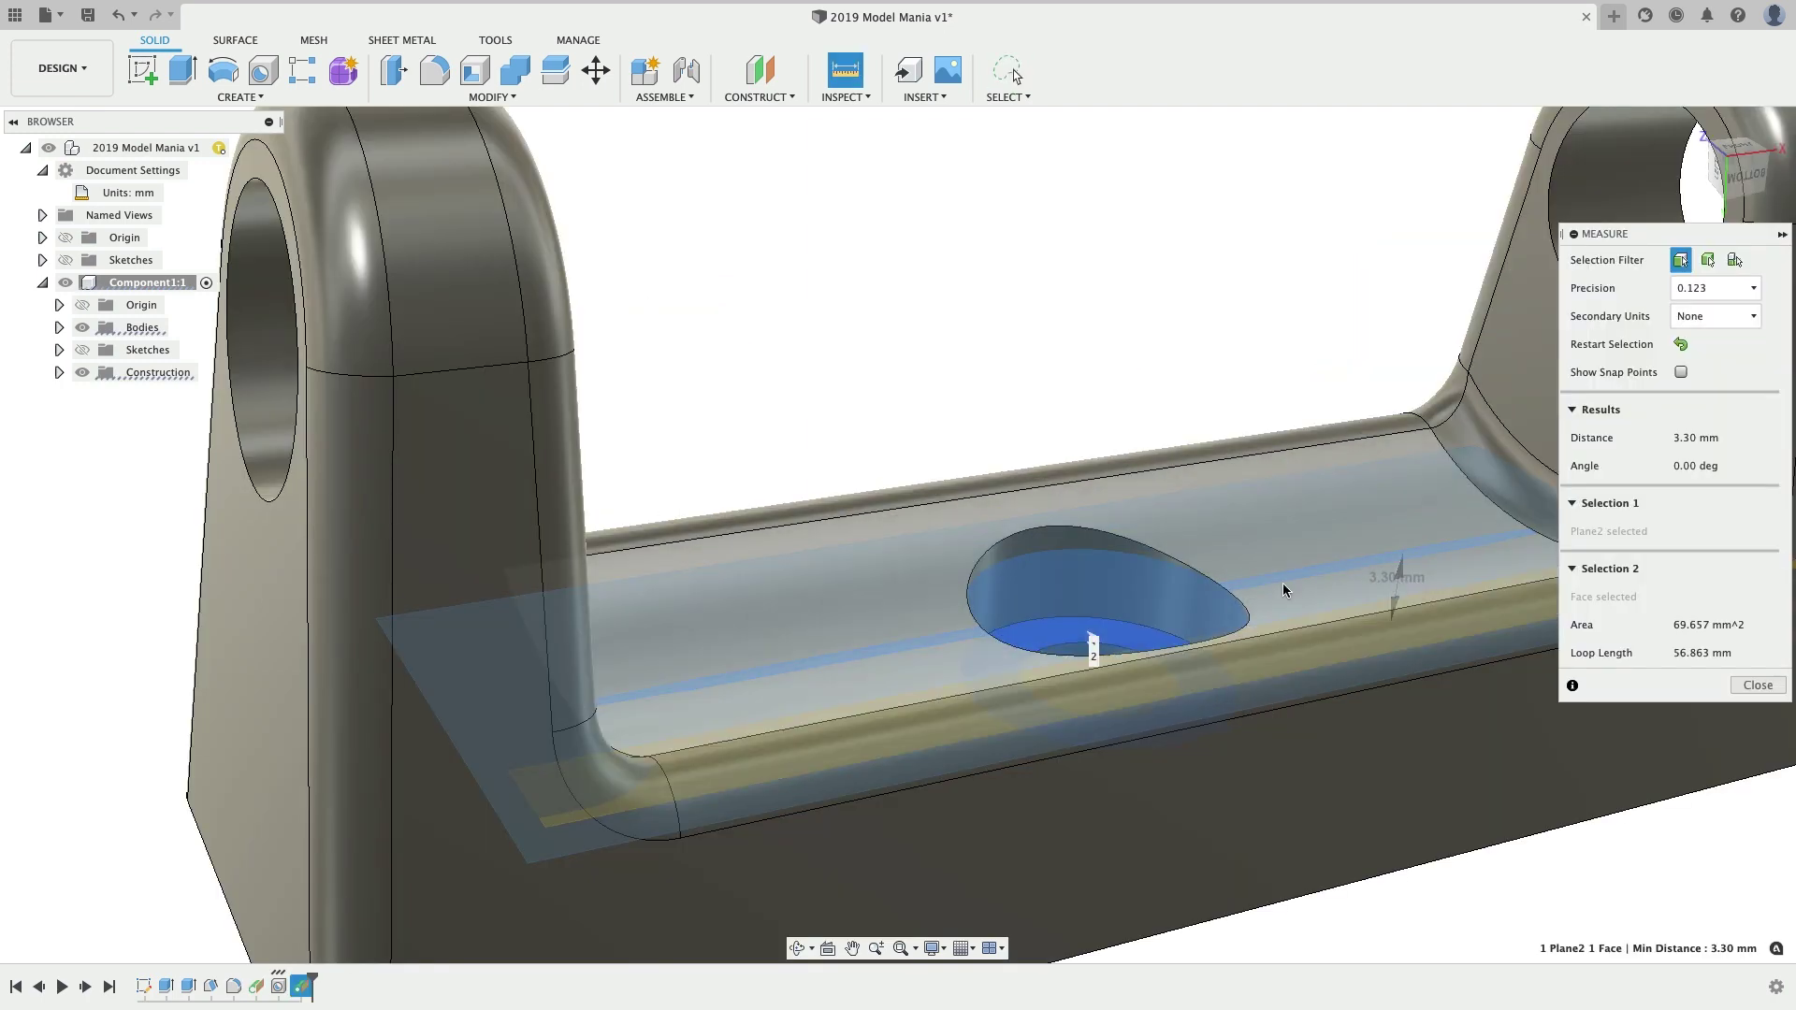
key(Escape)
scroll(1170, 517, down, 3)
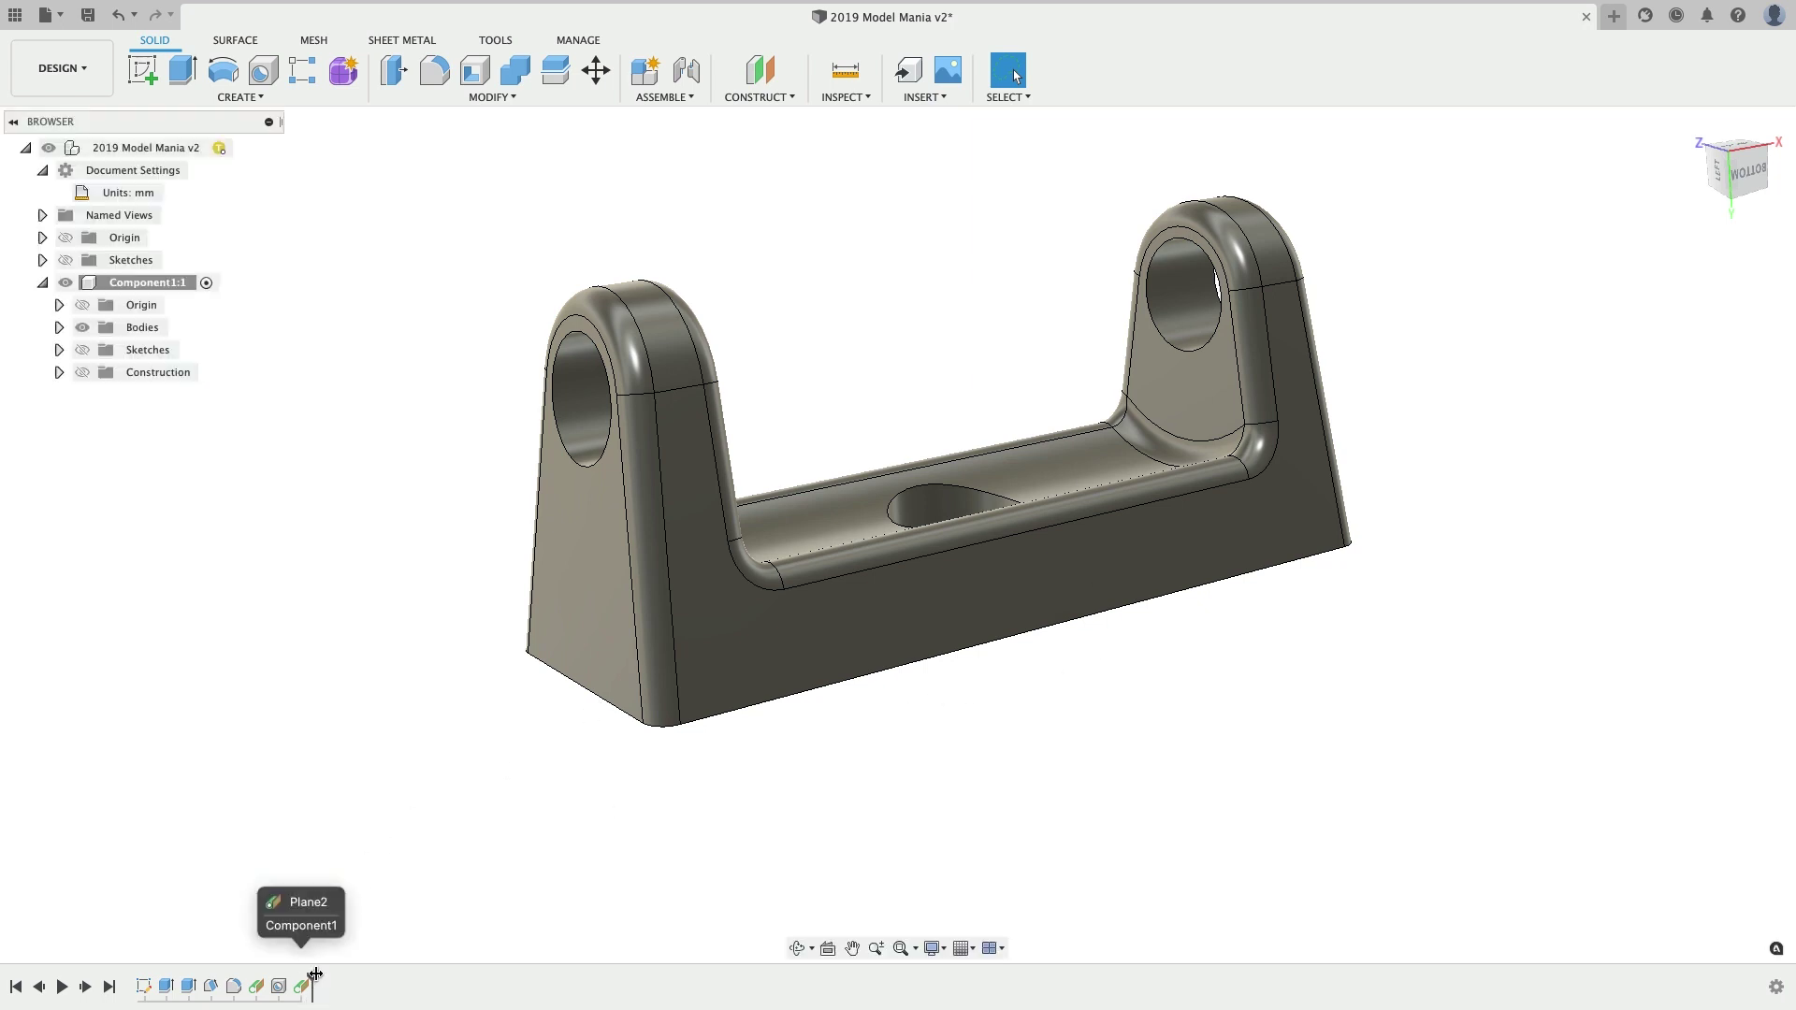
- Roll the timeline back to just before the draft feature and start a sketch on the body's flat underside
drag(313, 979, 205, 970)
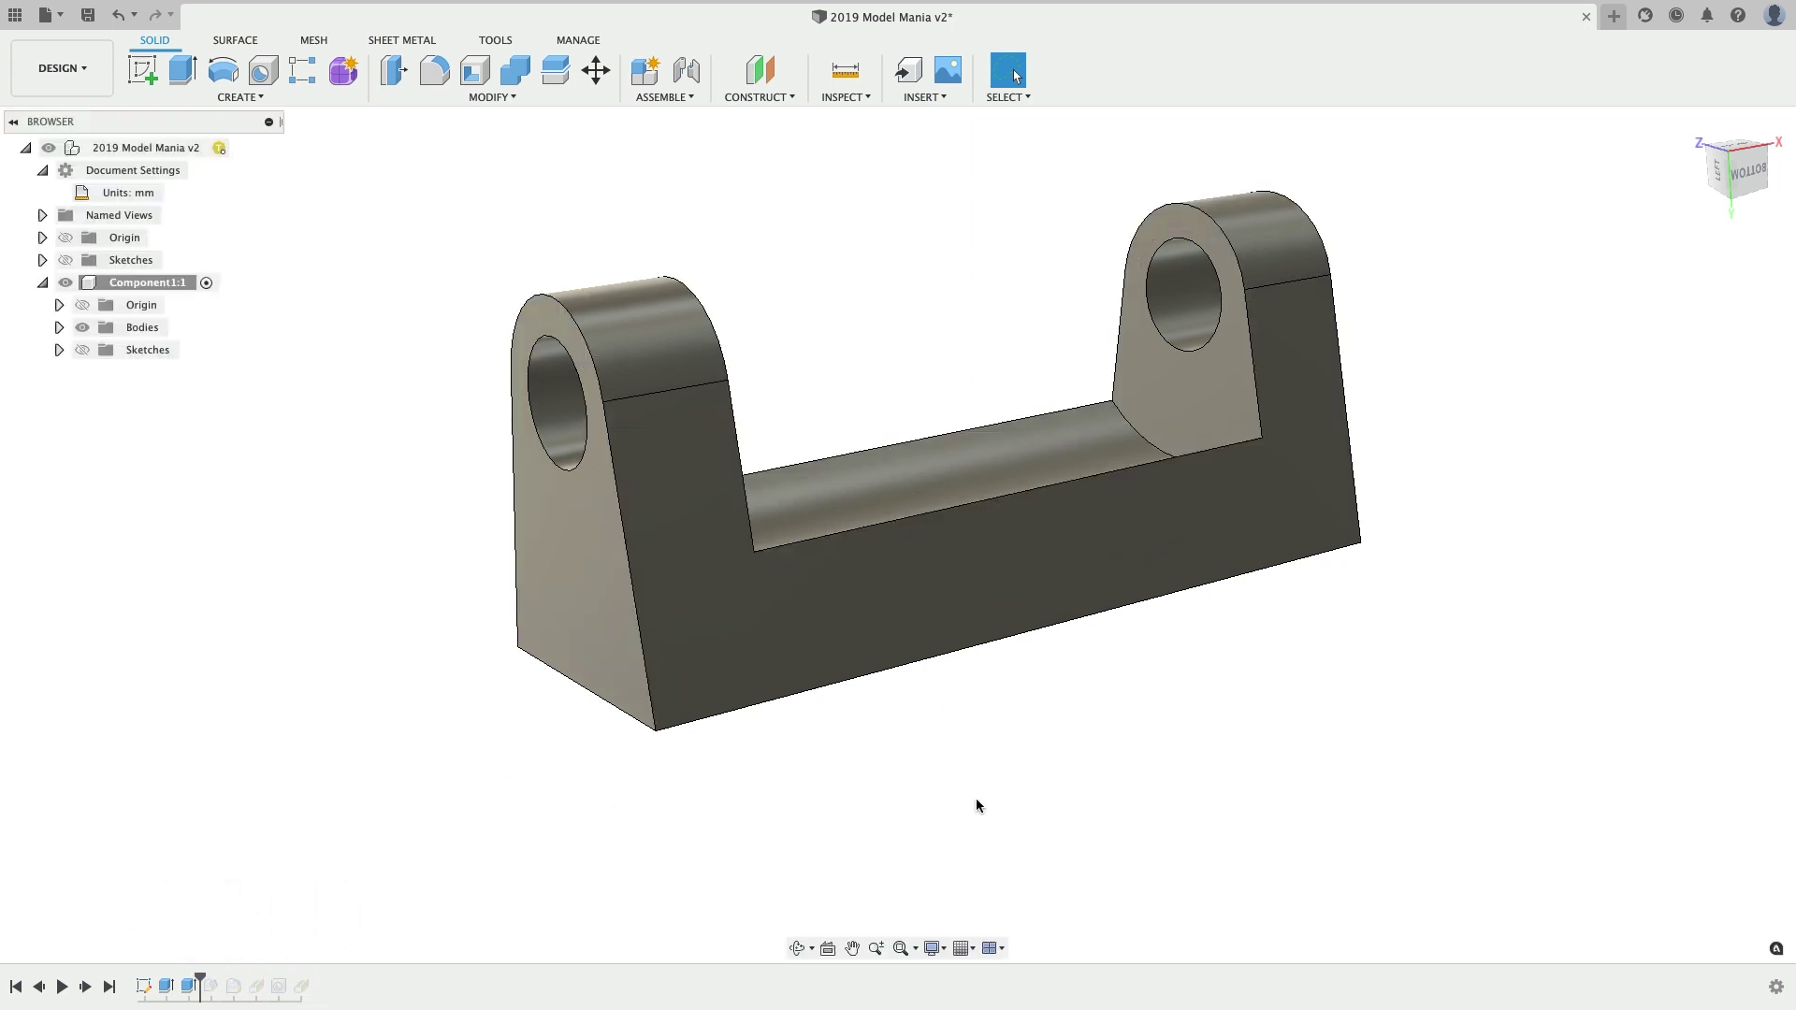
shift+middle_drag(1241, 872, 1205, 655)
click(1066, 460)
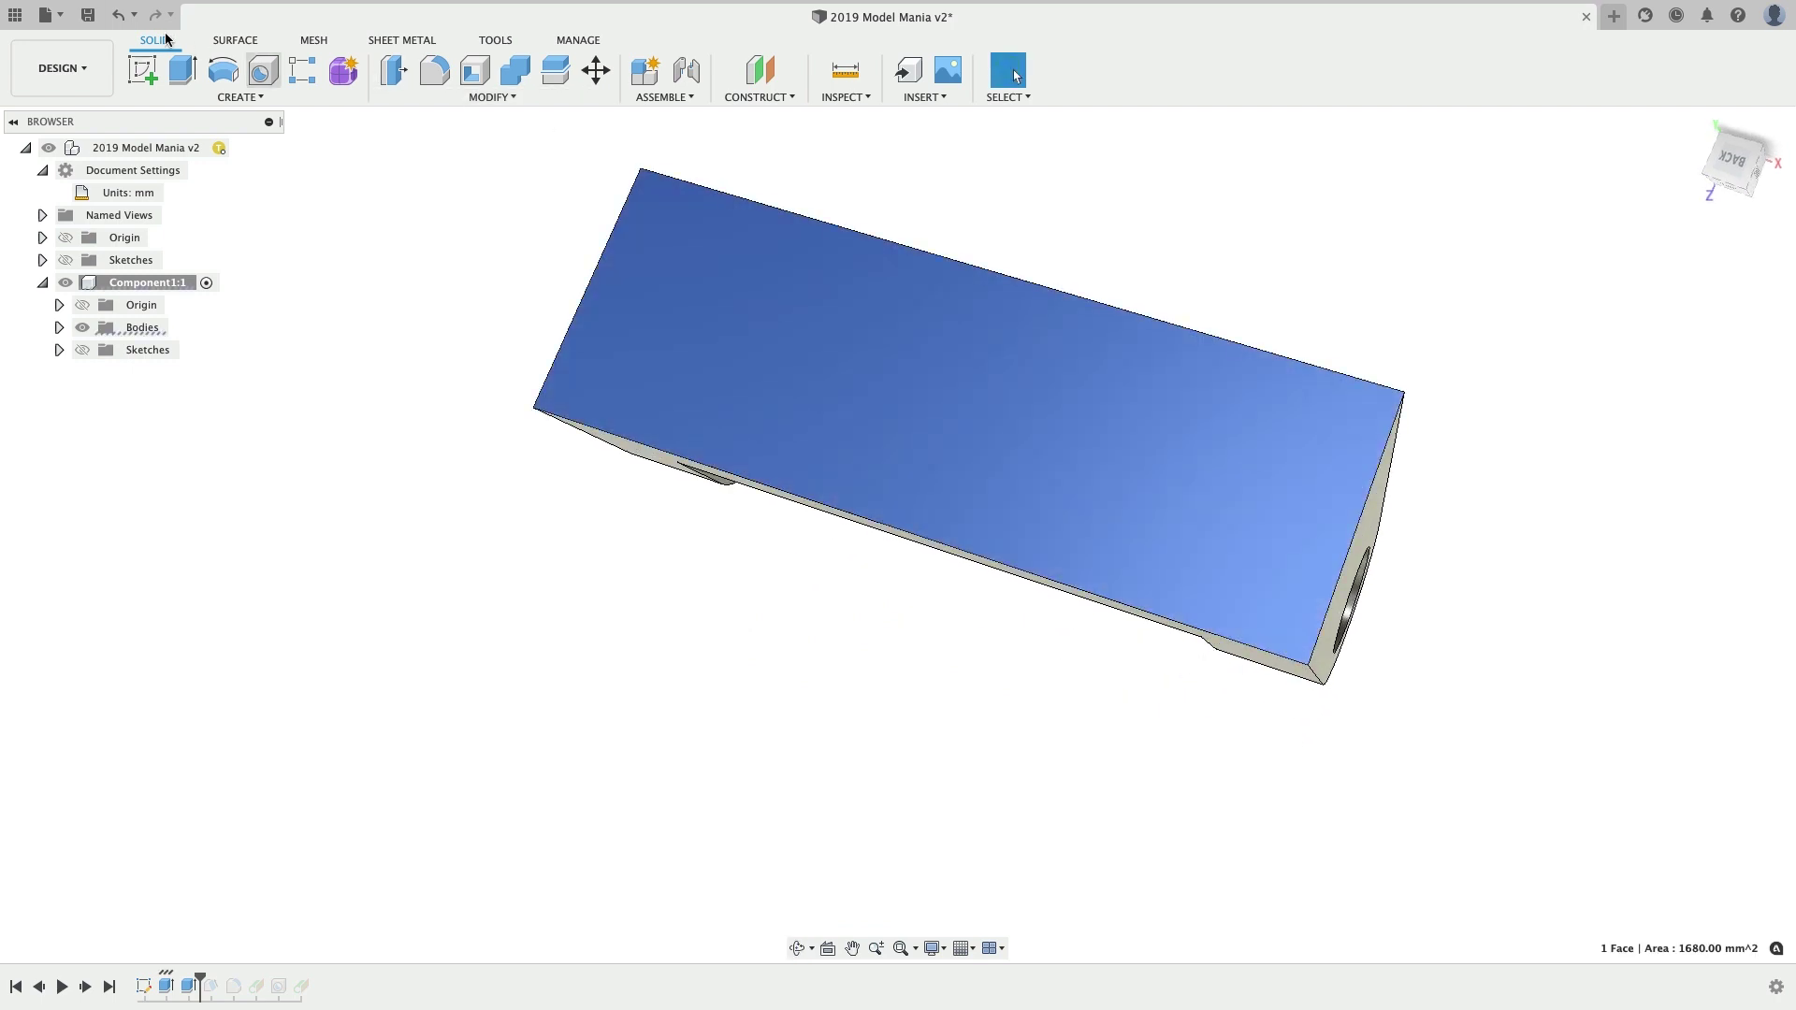
click(143, 72)
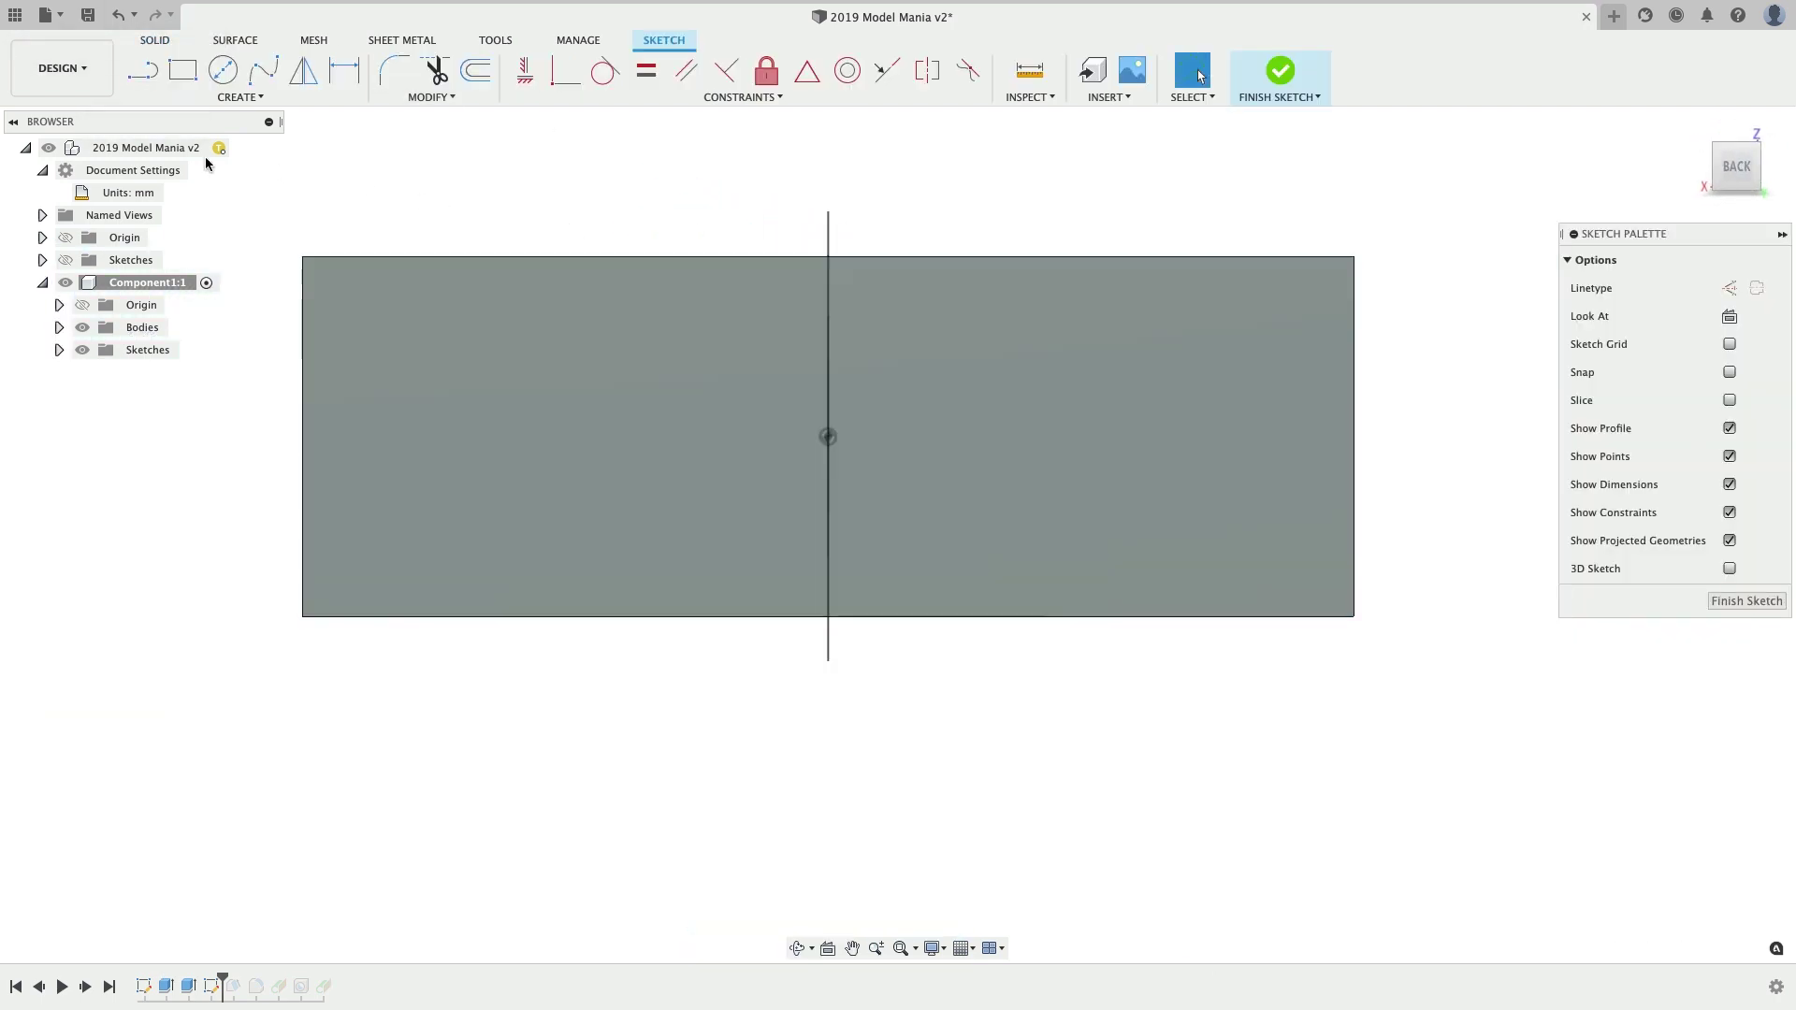
- Draw a three-point arc about 24 mm tall near one end of the underside, spanning its two long edges and bulging outward
key(s)
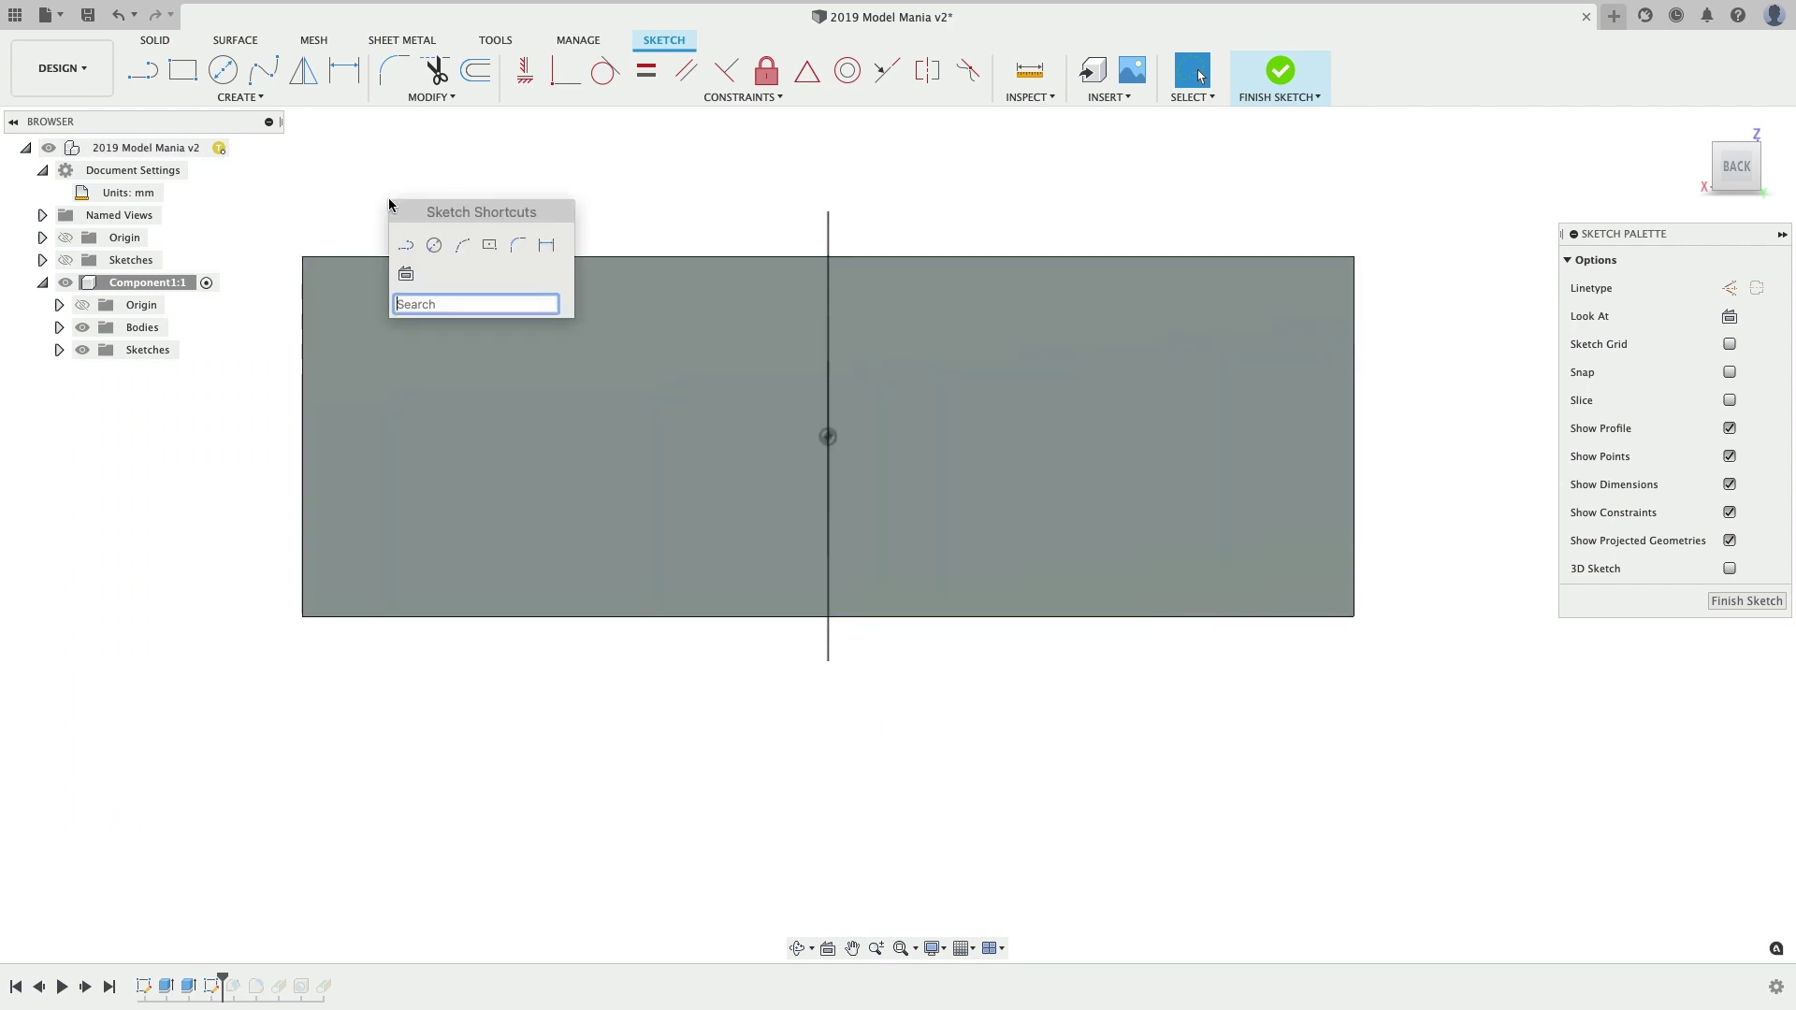
click(462, 245)
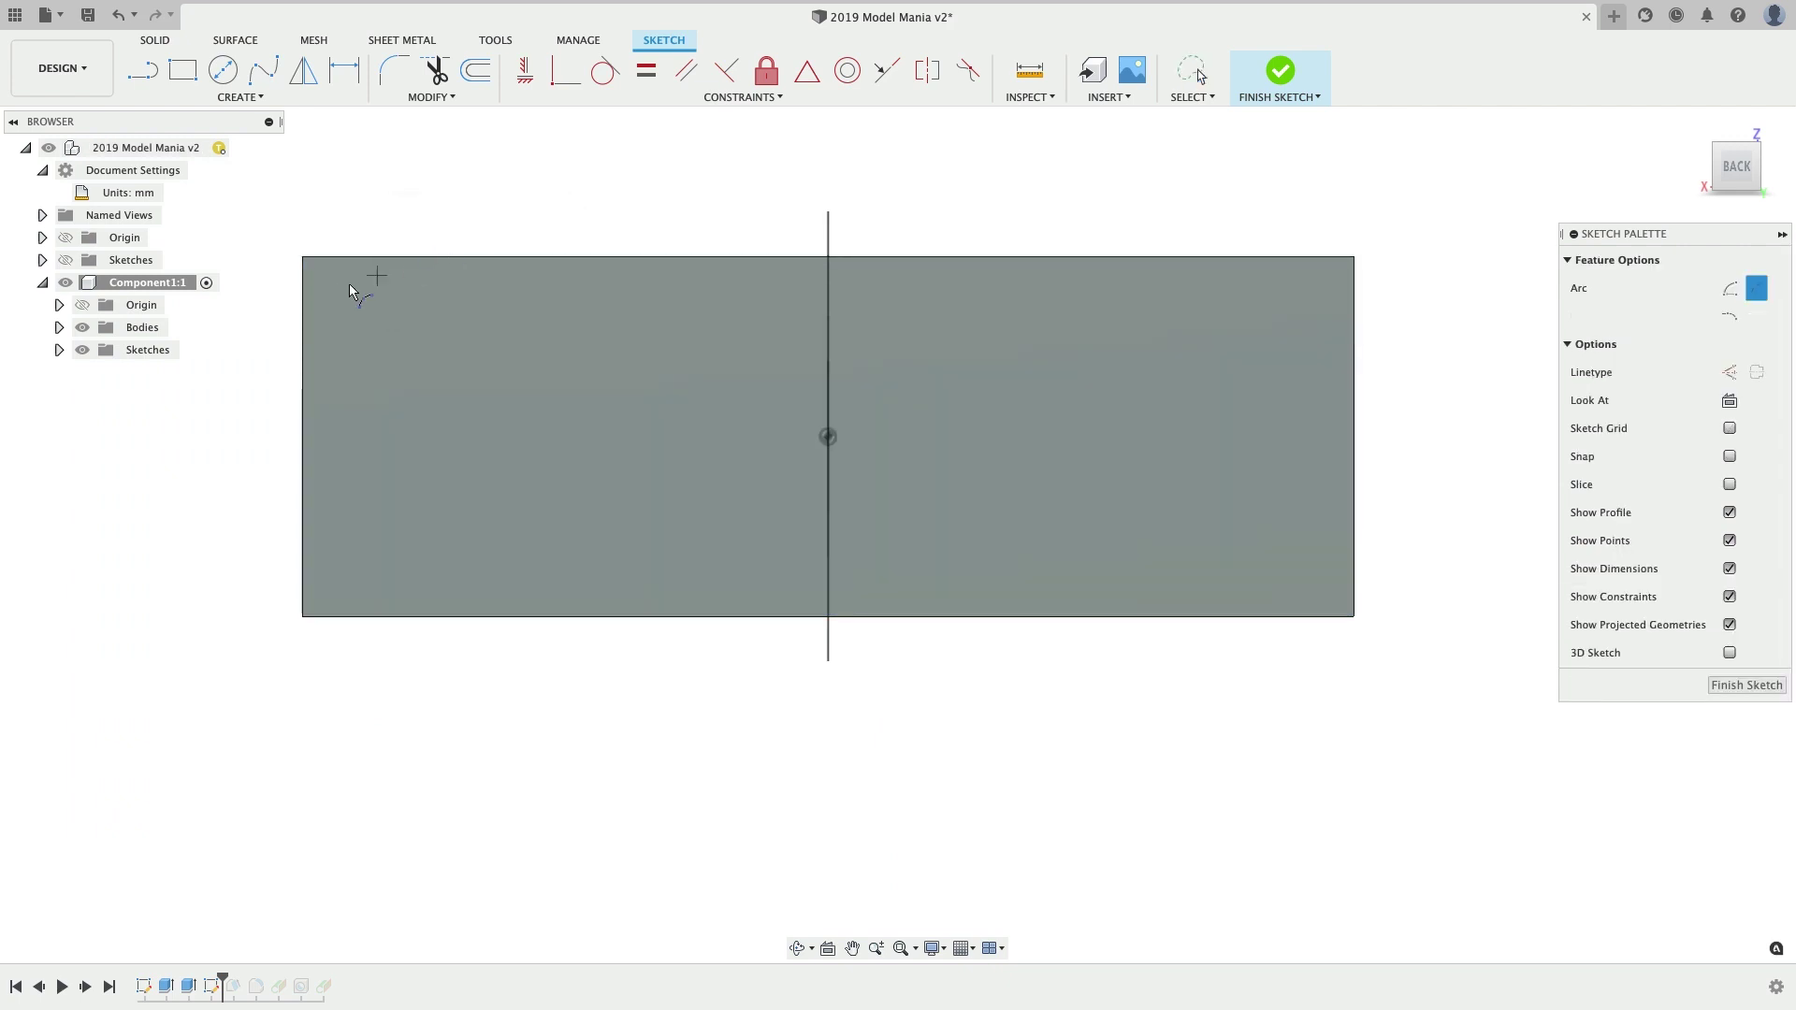
click(355, 257)
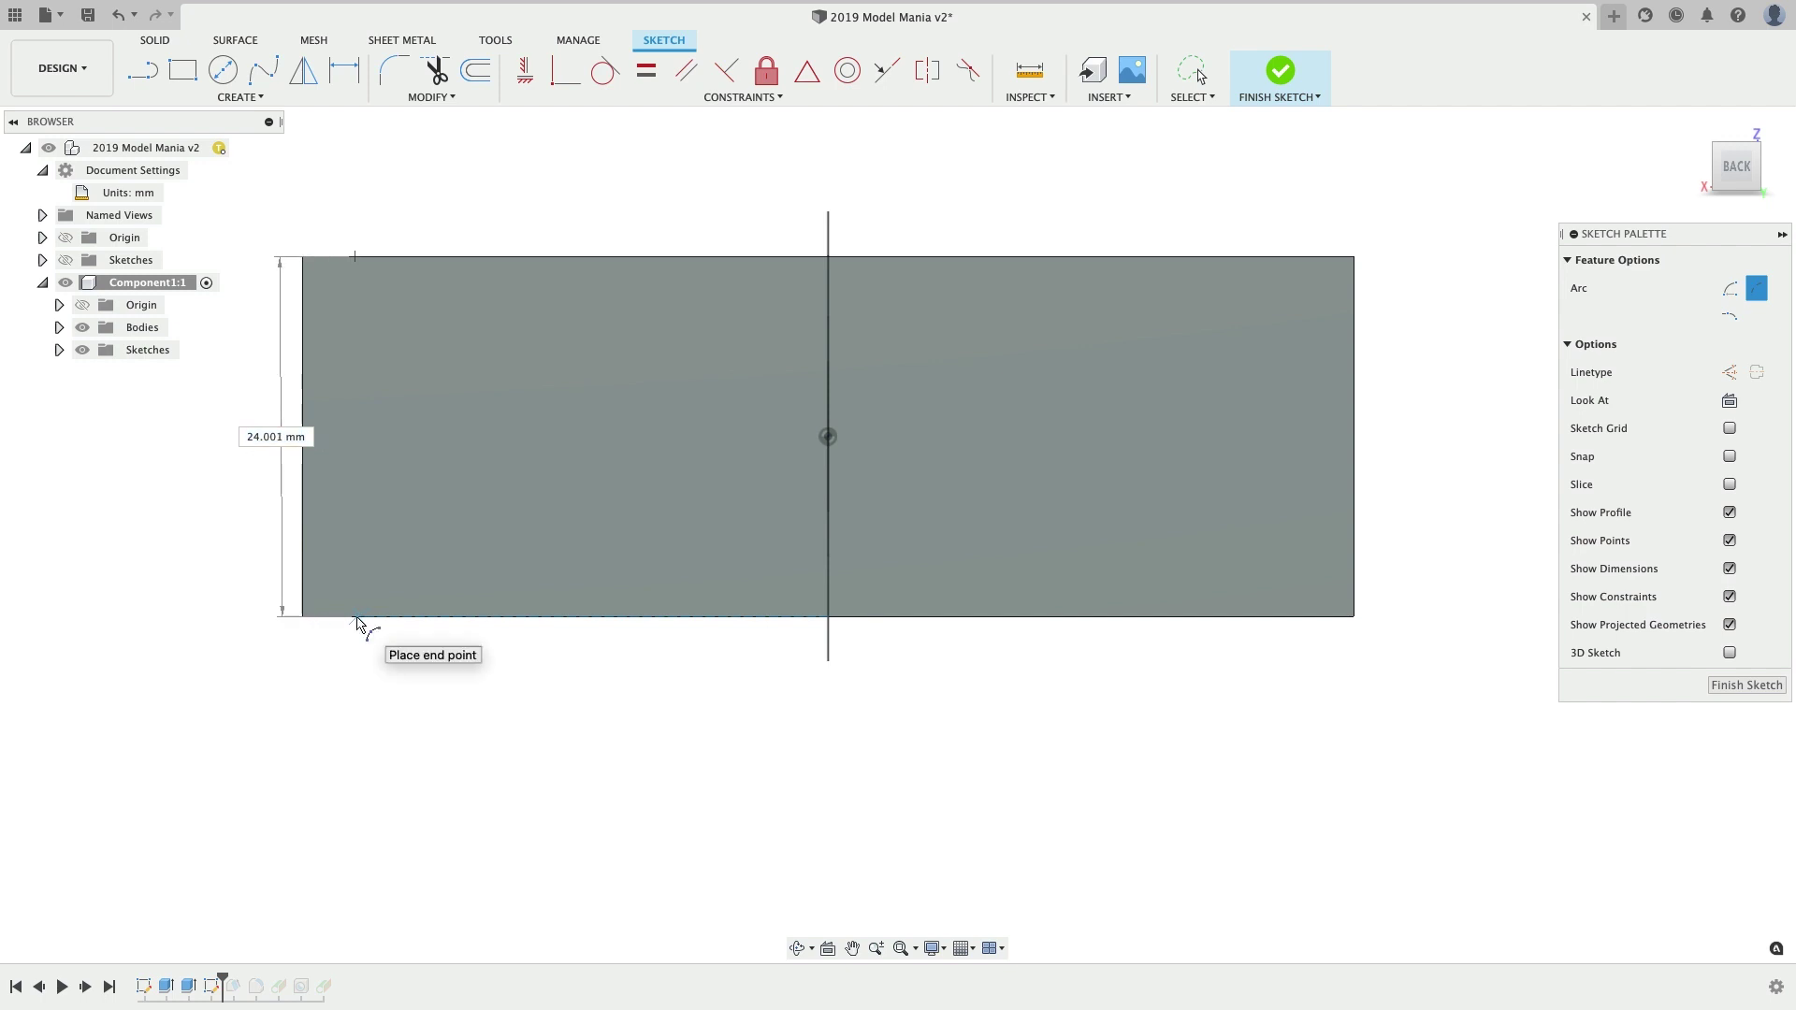
click(357, 617)
click(349, 438)
key(Escape)
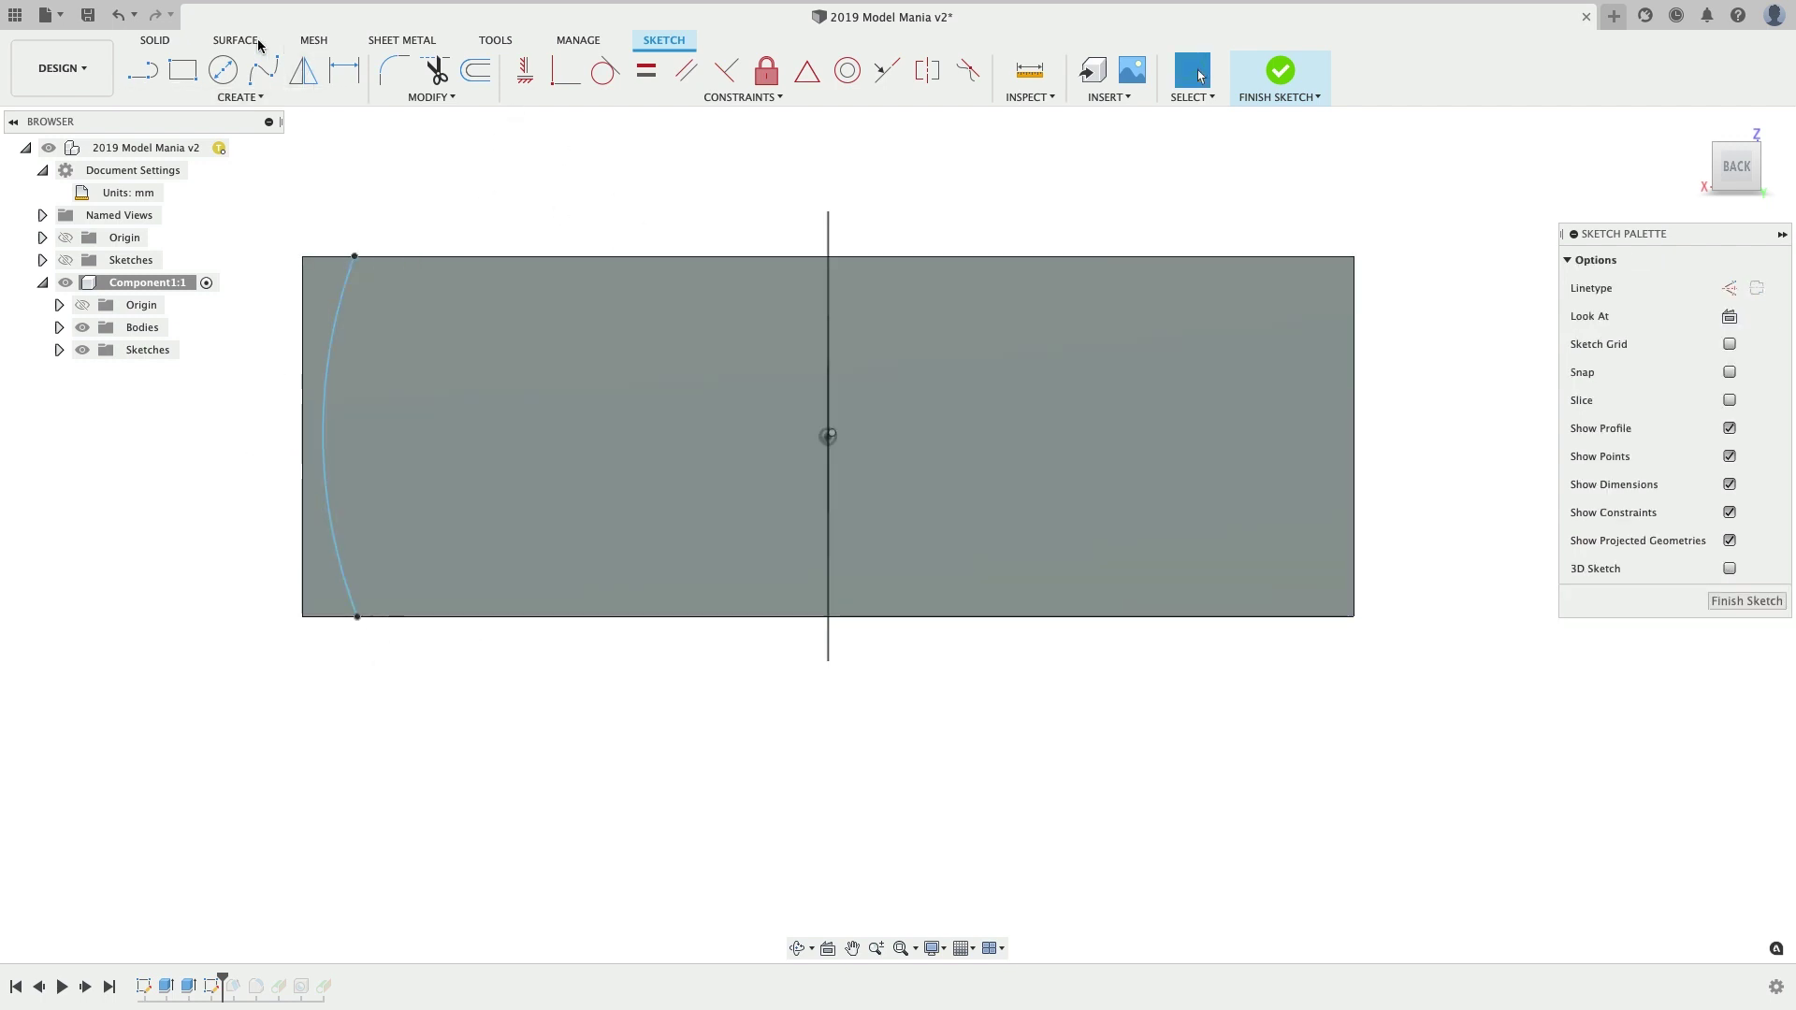
- Draw a rectangle from the arc's upper endpoint to the opposite long edge, near the far end of the face
click(182, 71)
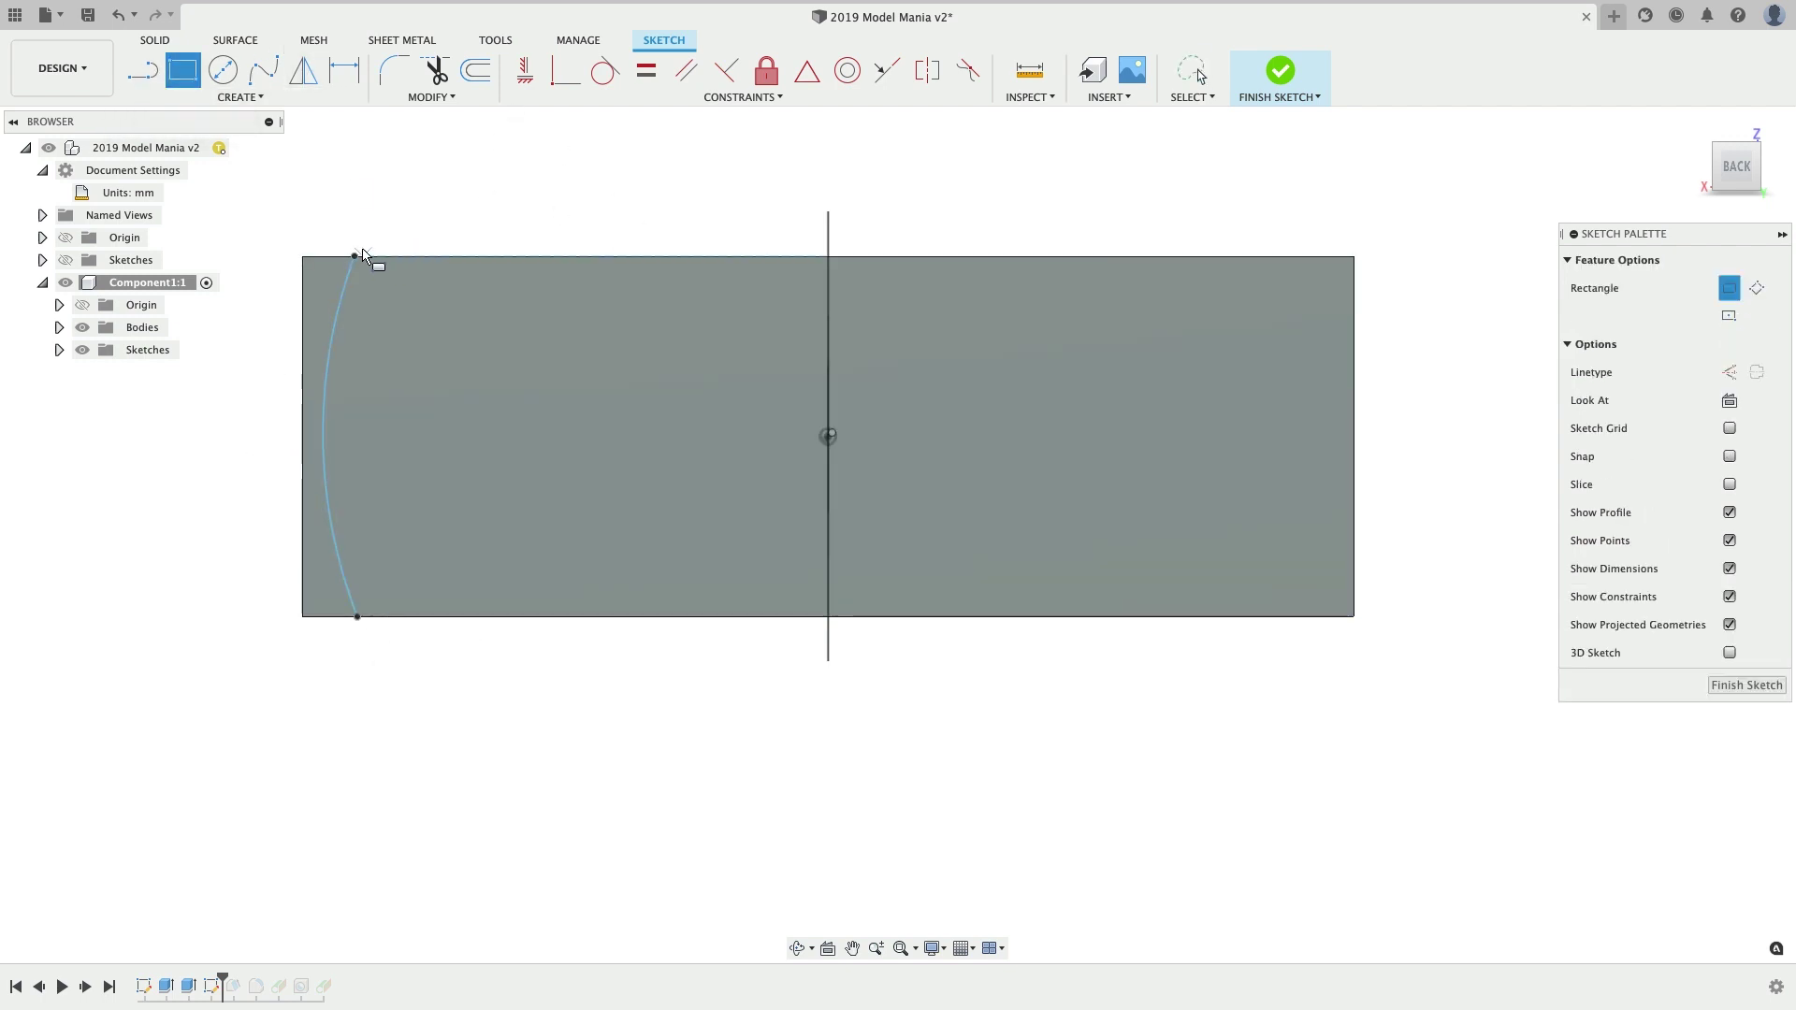
click(355, 255)
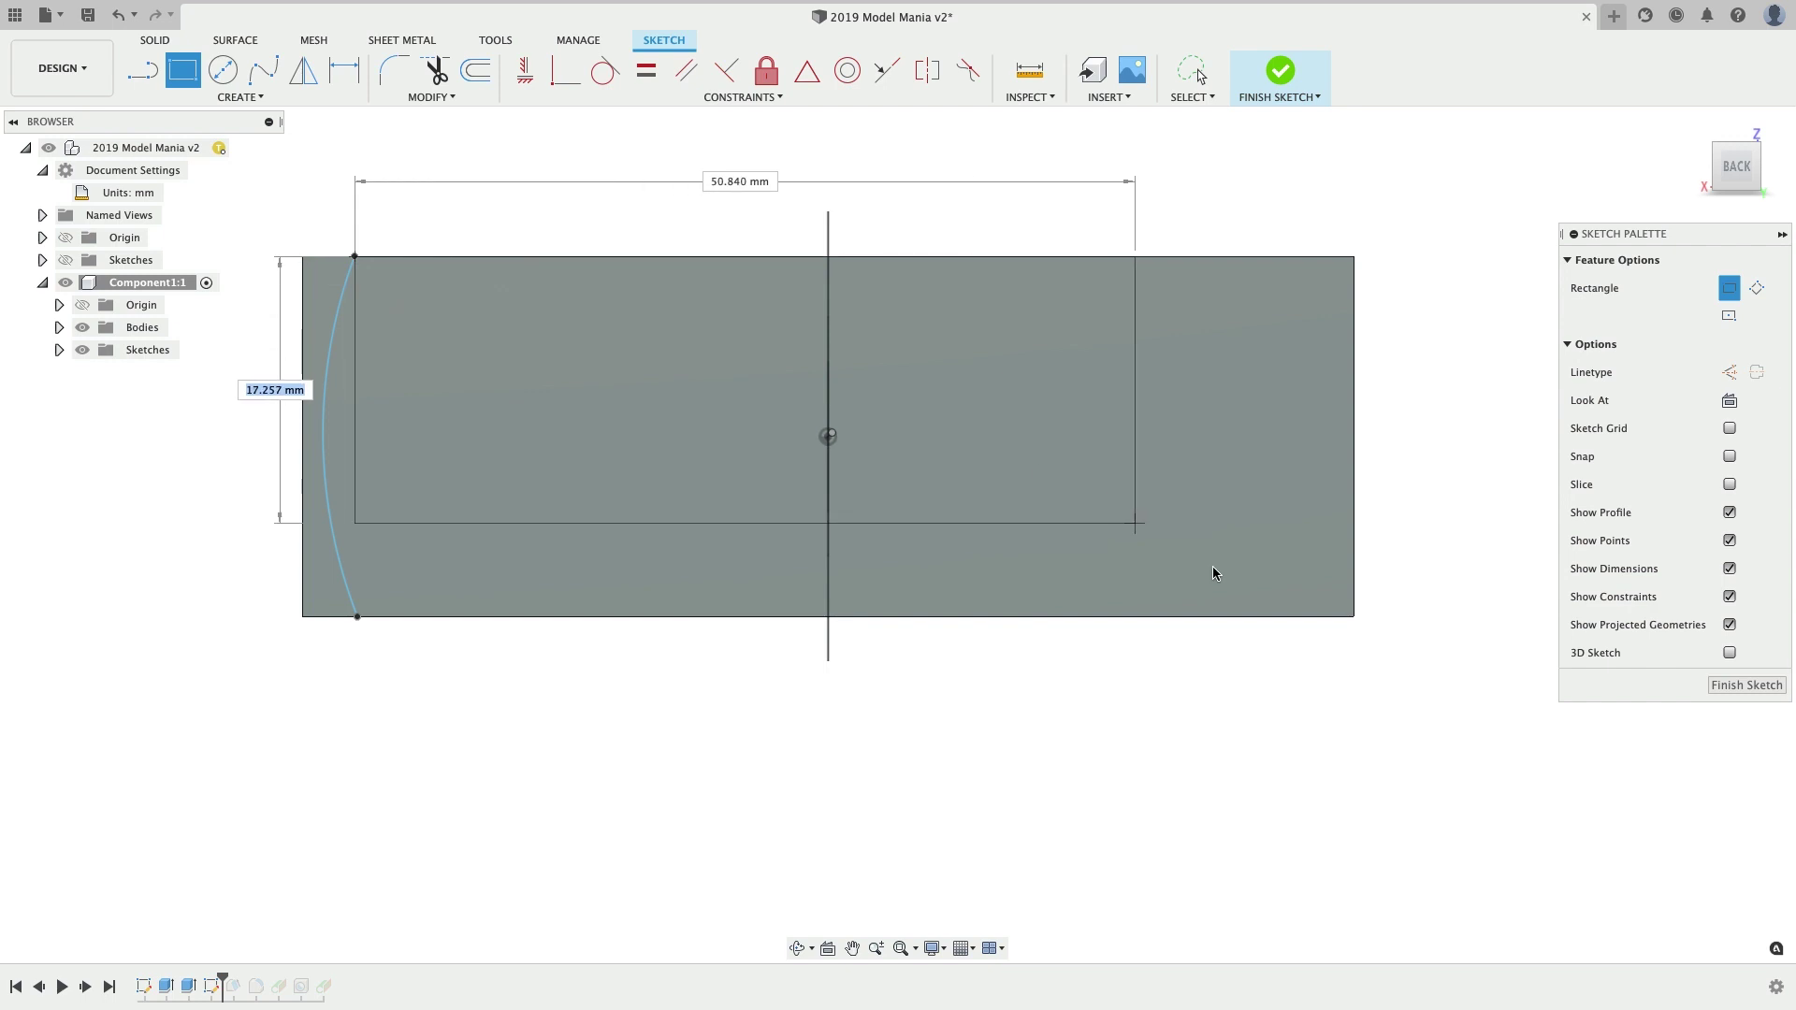
click(1308, 618)
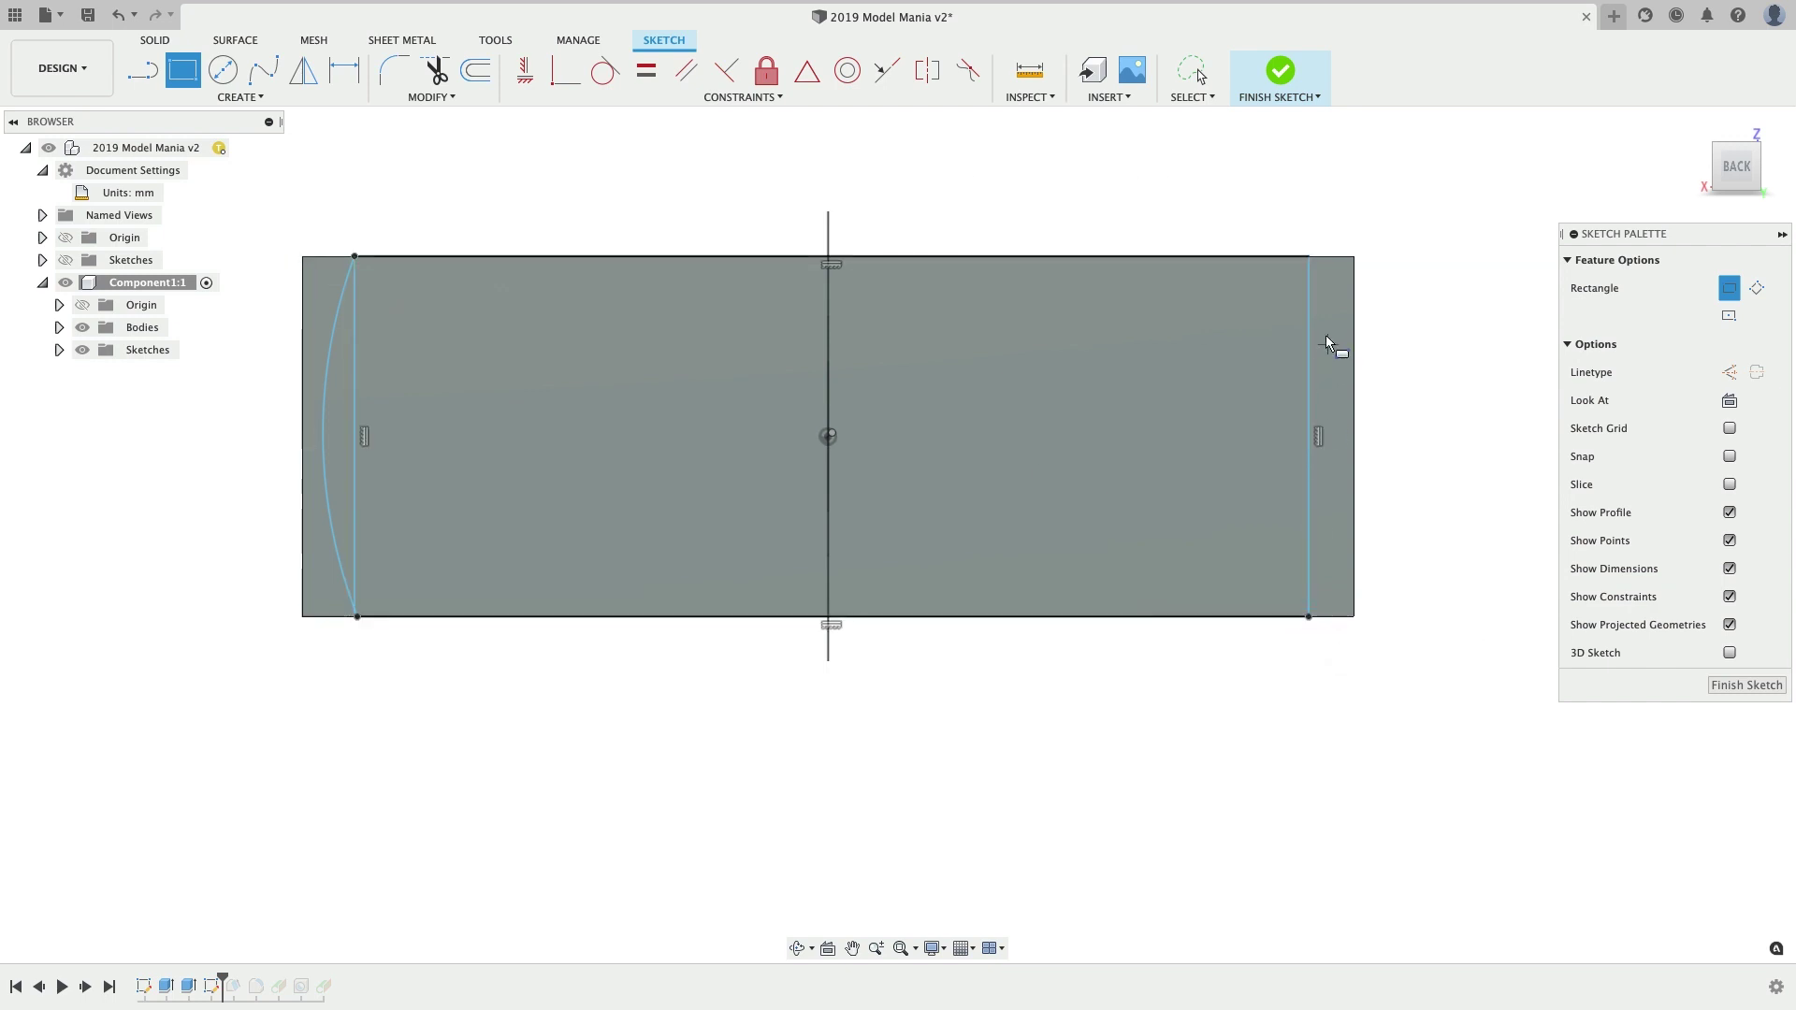
- Make the rectangle's arc-side edge construction geometry and draw a vertical line about 24 mm long through the origin, joining both long edges
key(l)
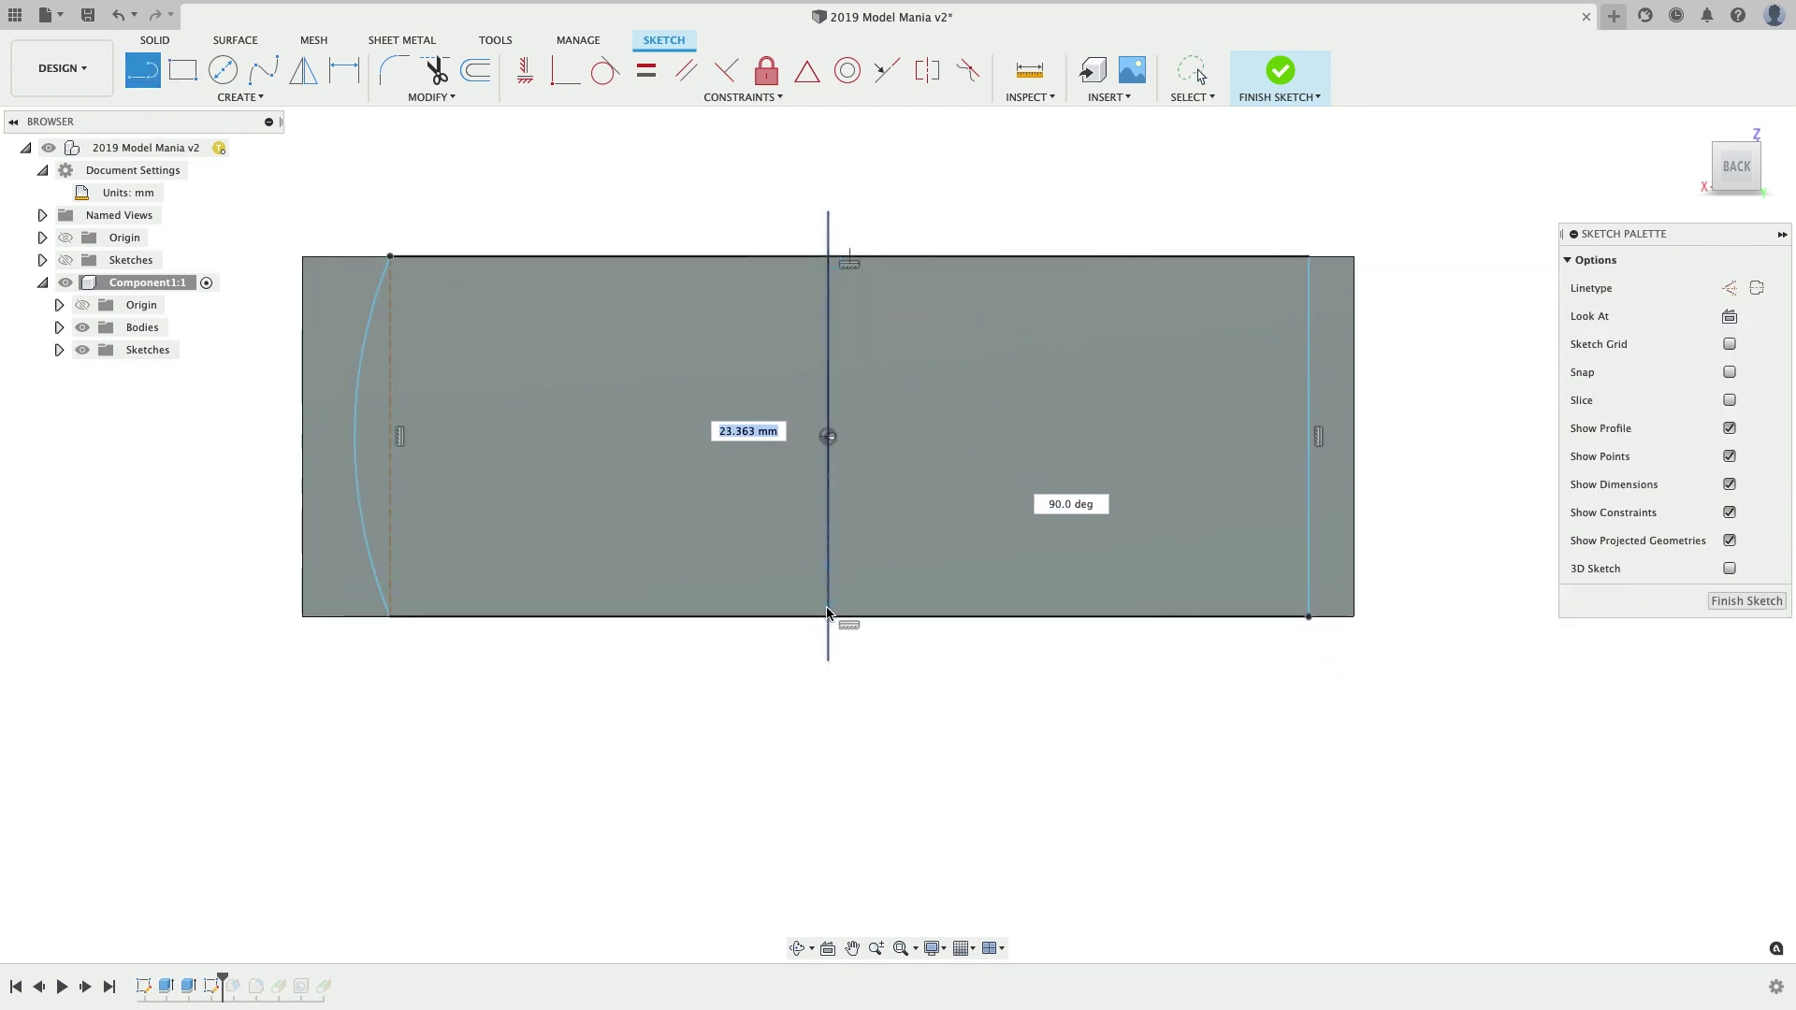
click(828, 618)
key(Escape)
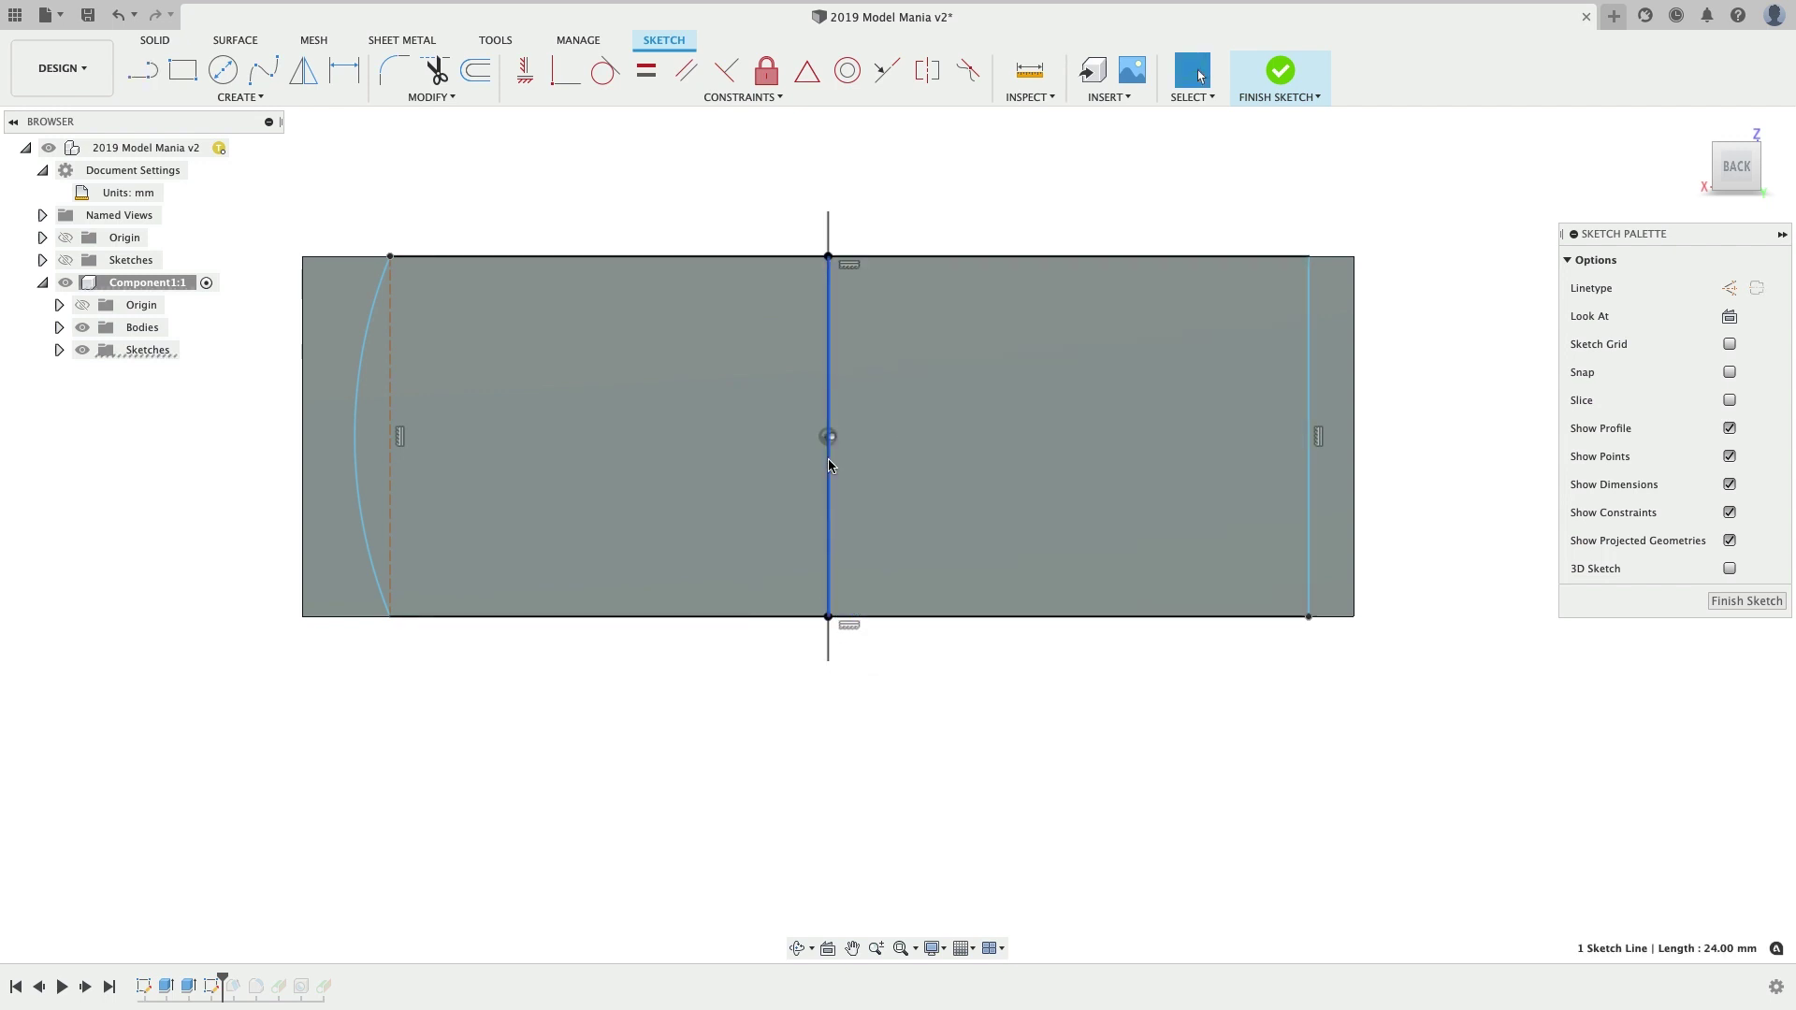
click(870, 221)
click(810, 360)
click(830, 357)
click(486, 217)
- Mirror the end arc about the vertical line through the origin, onto the opposite end of the underside sketch
text(s)
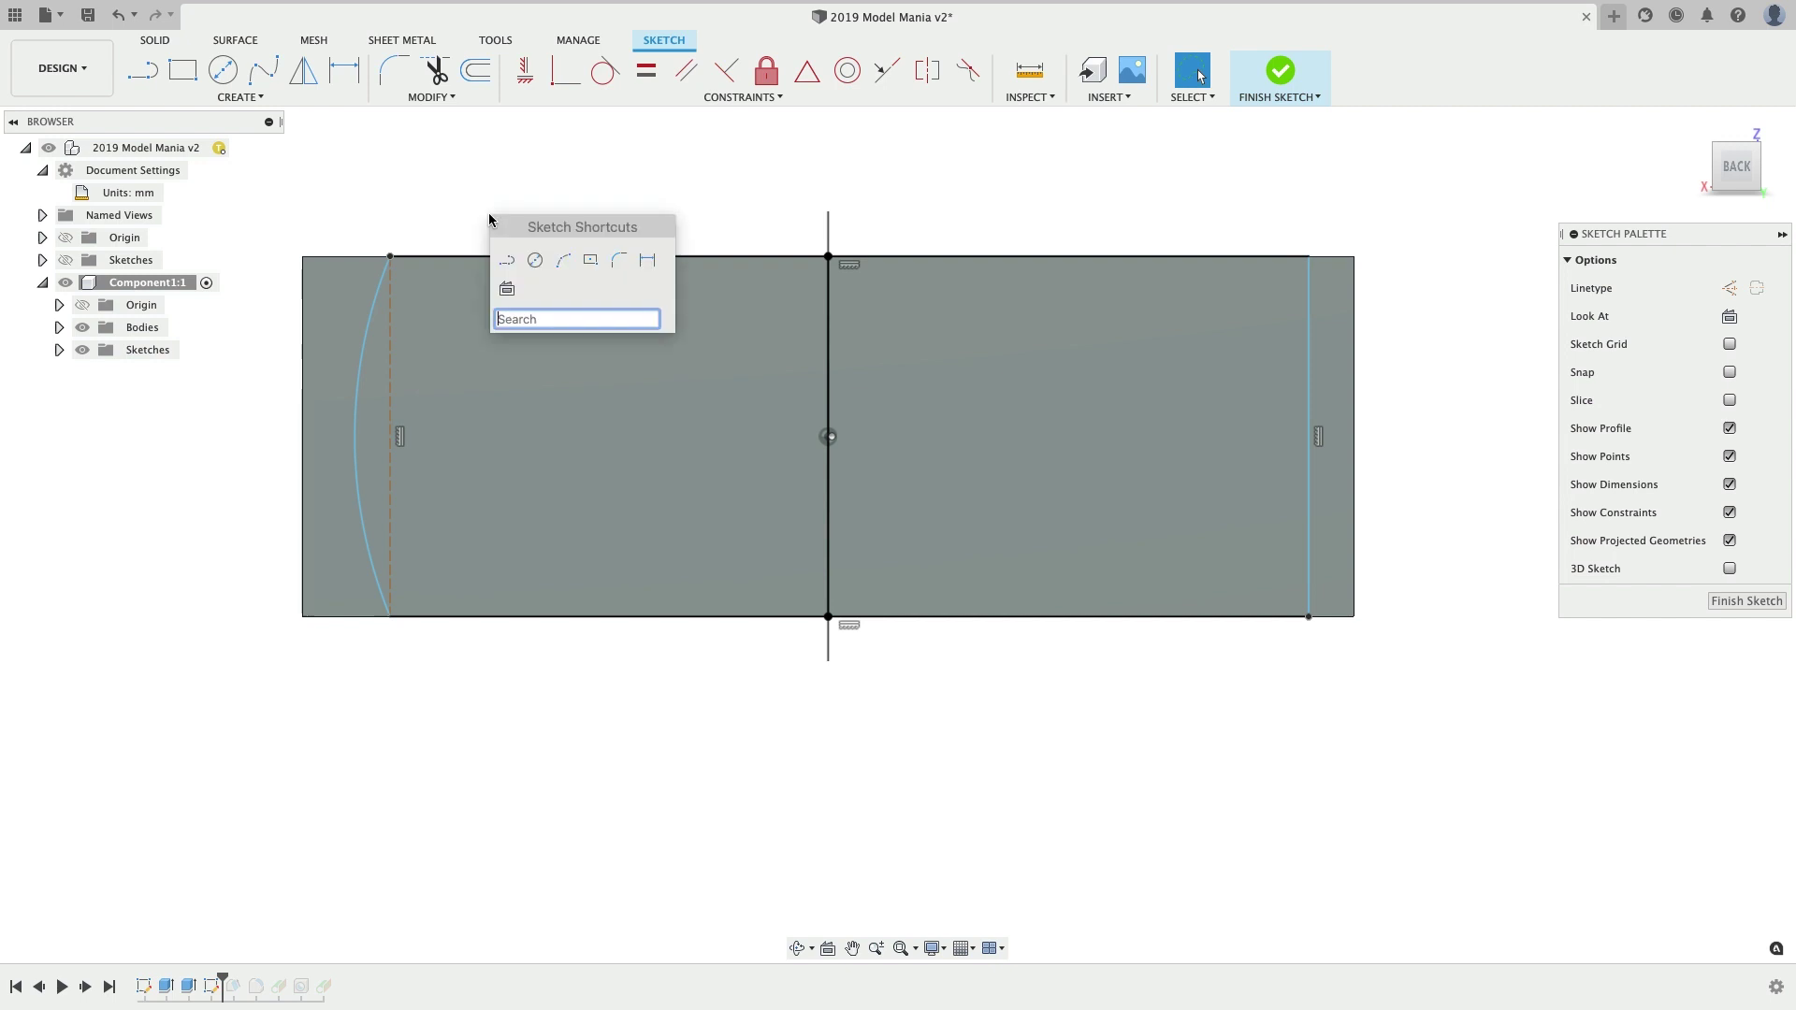
text(mir)
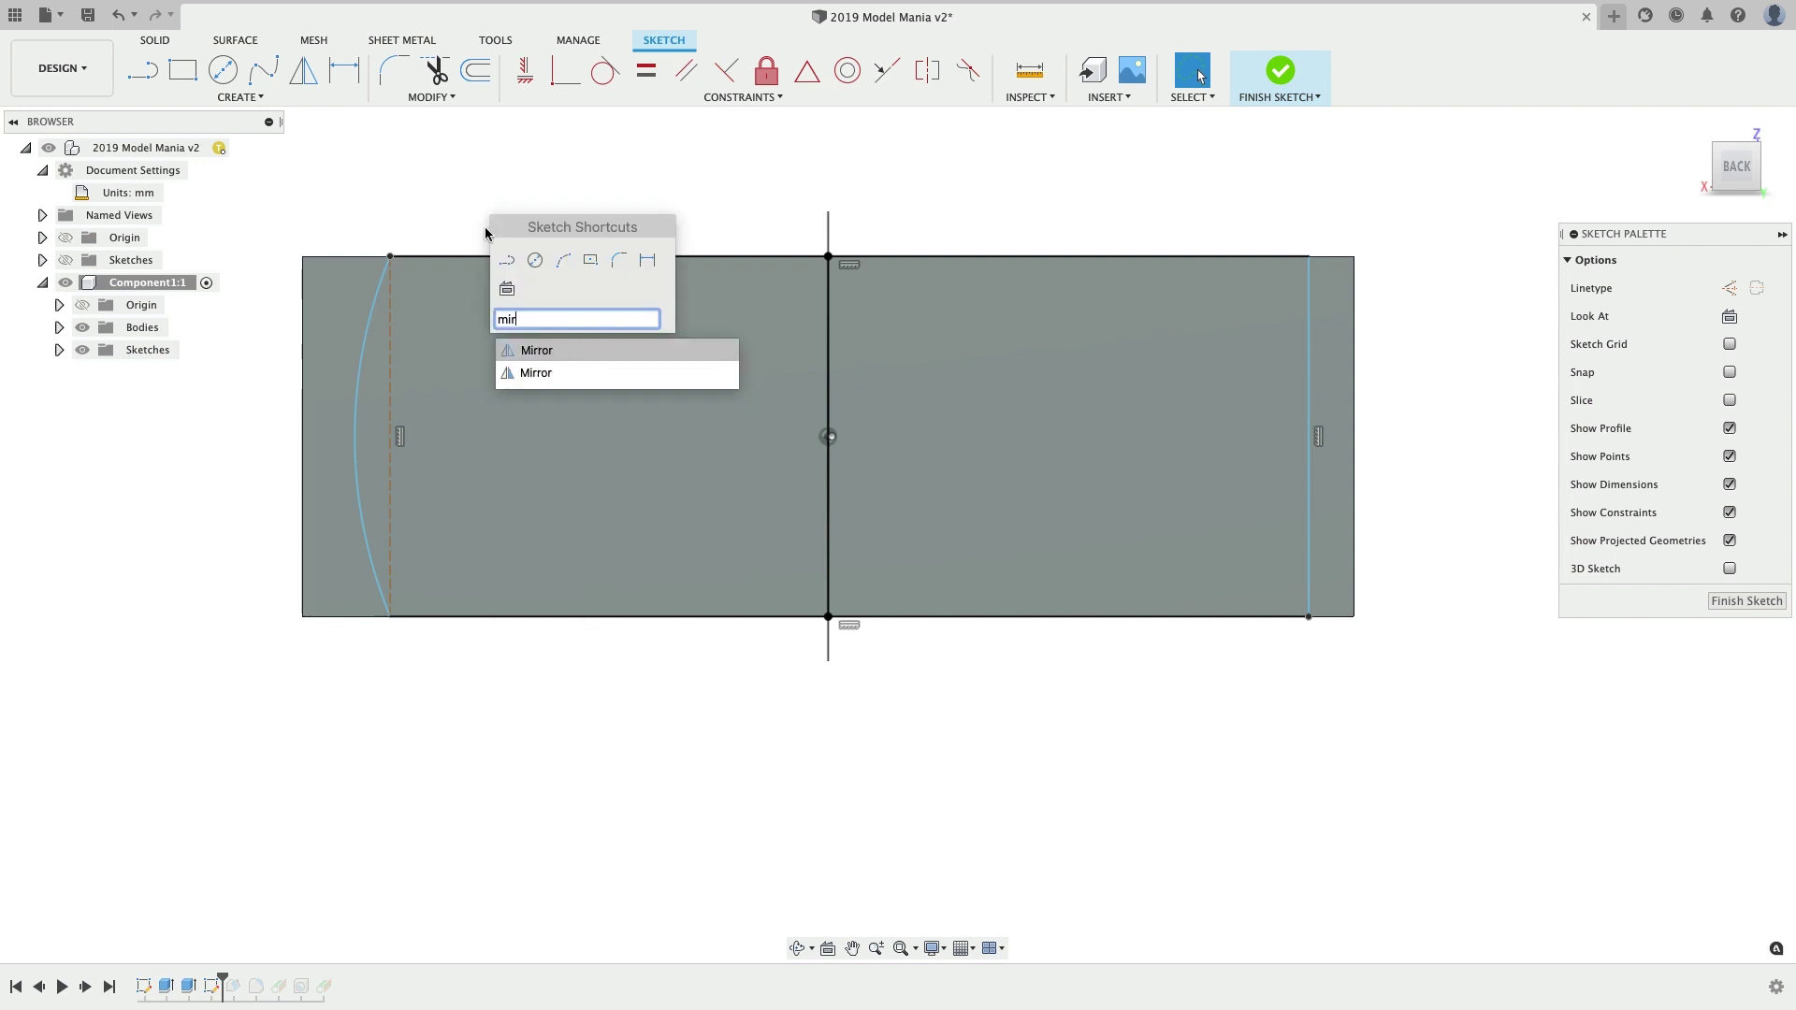
click(524, 350)
click(361, 361)
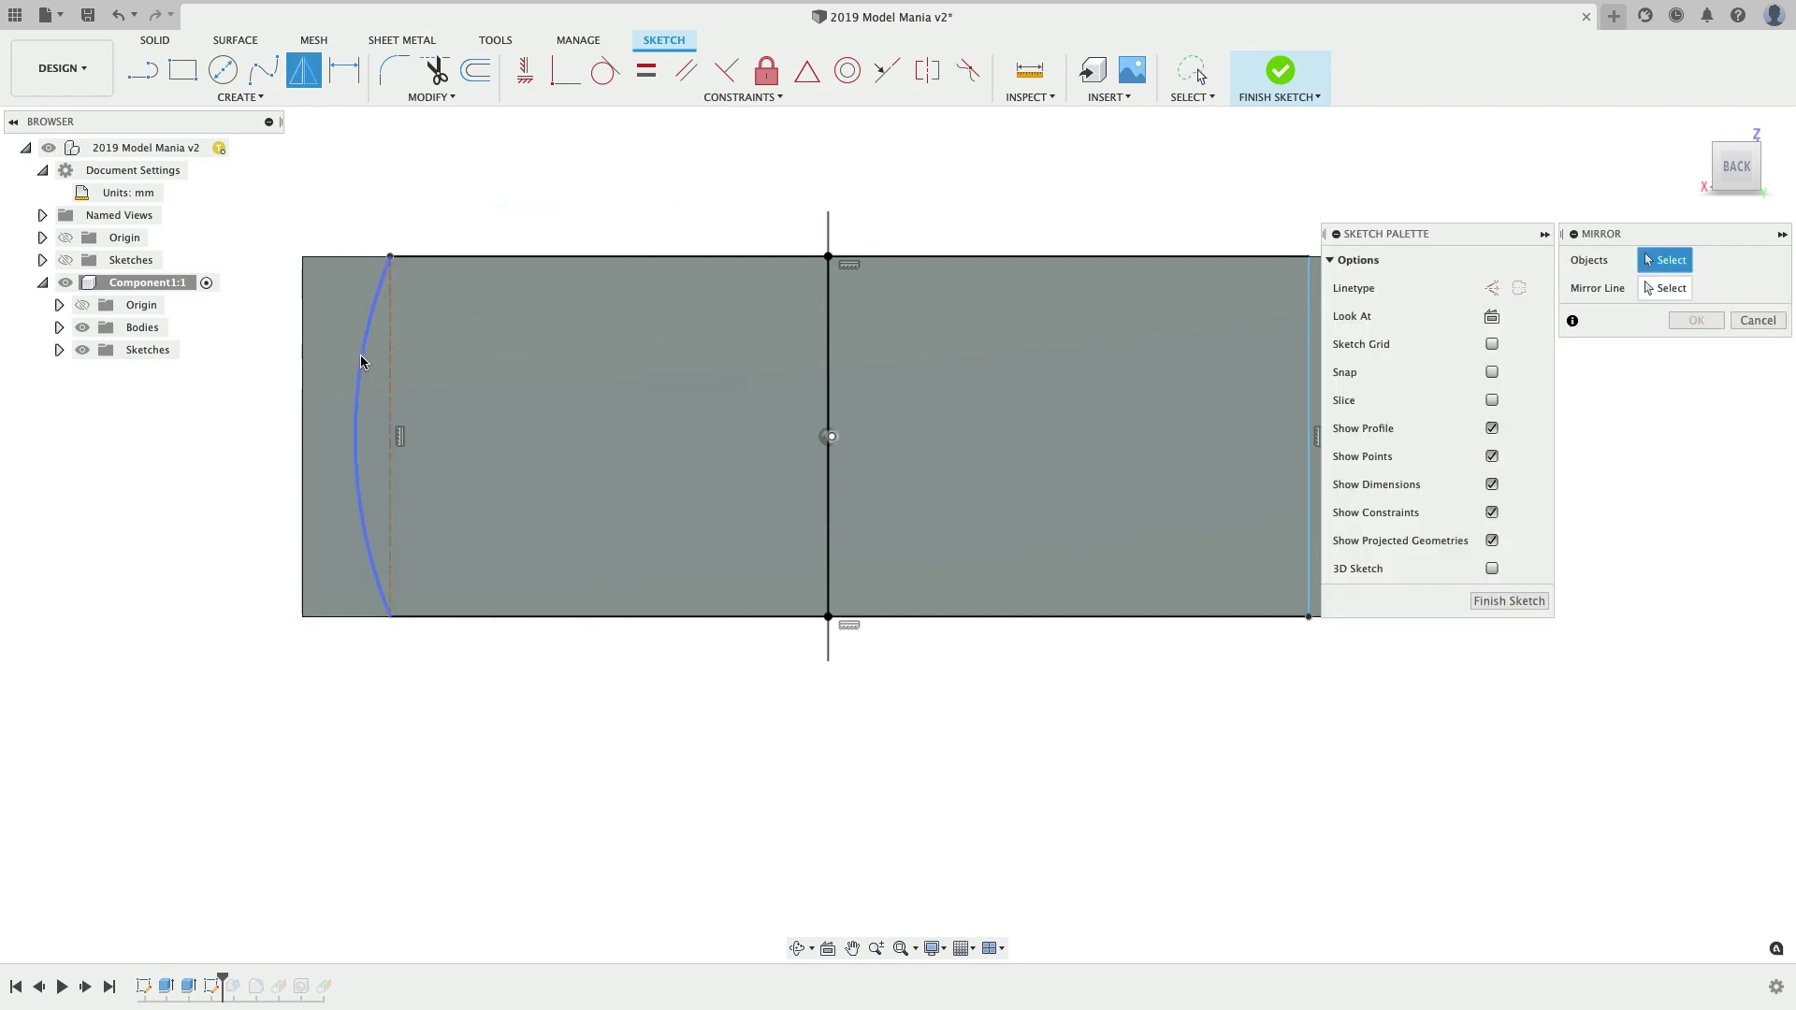
click(827, 396)
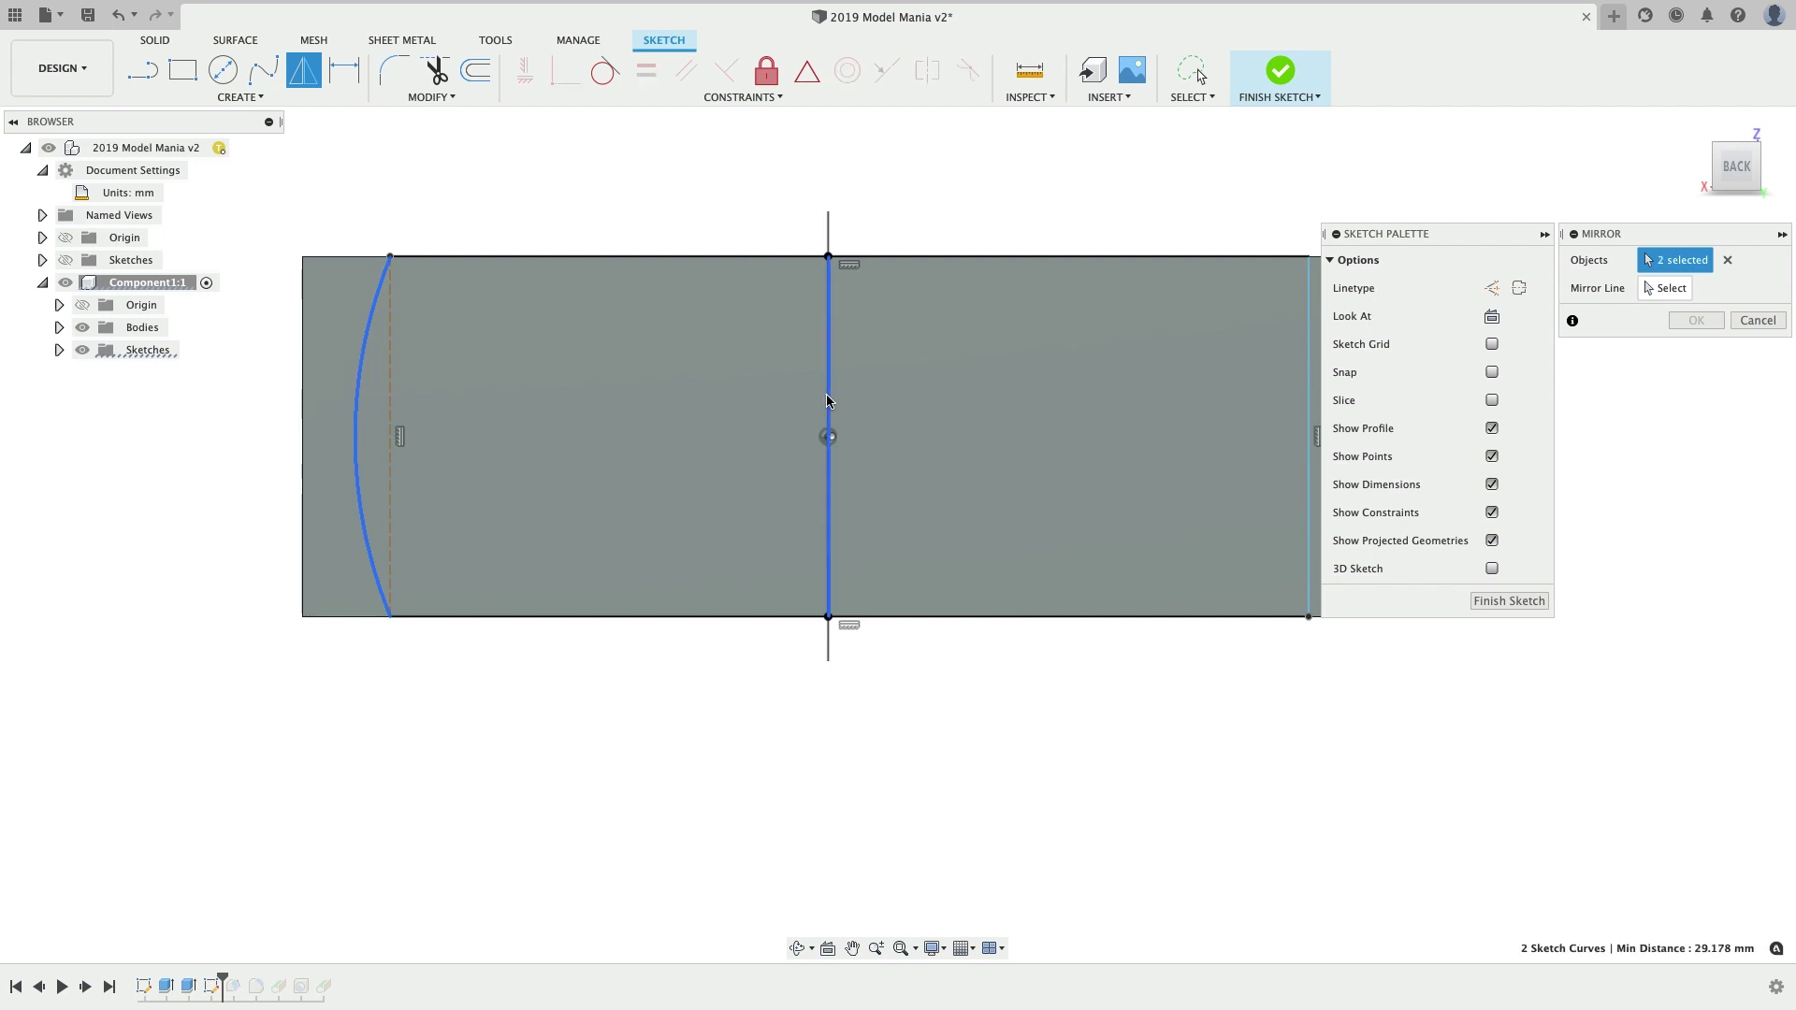
scroll(1178, 236, down, 3)
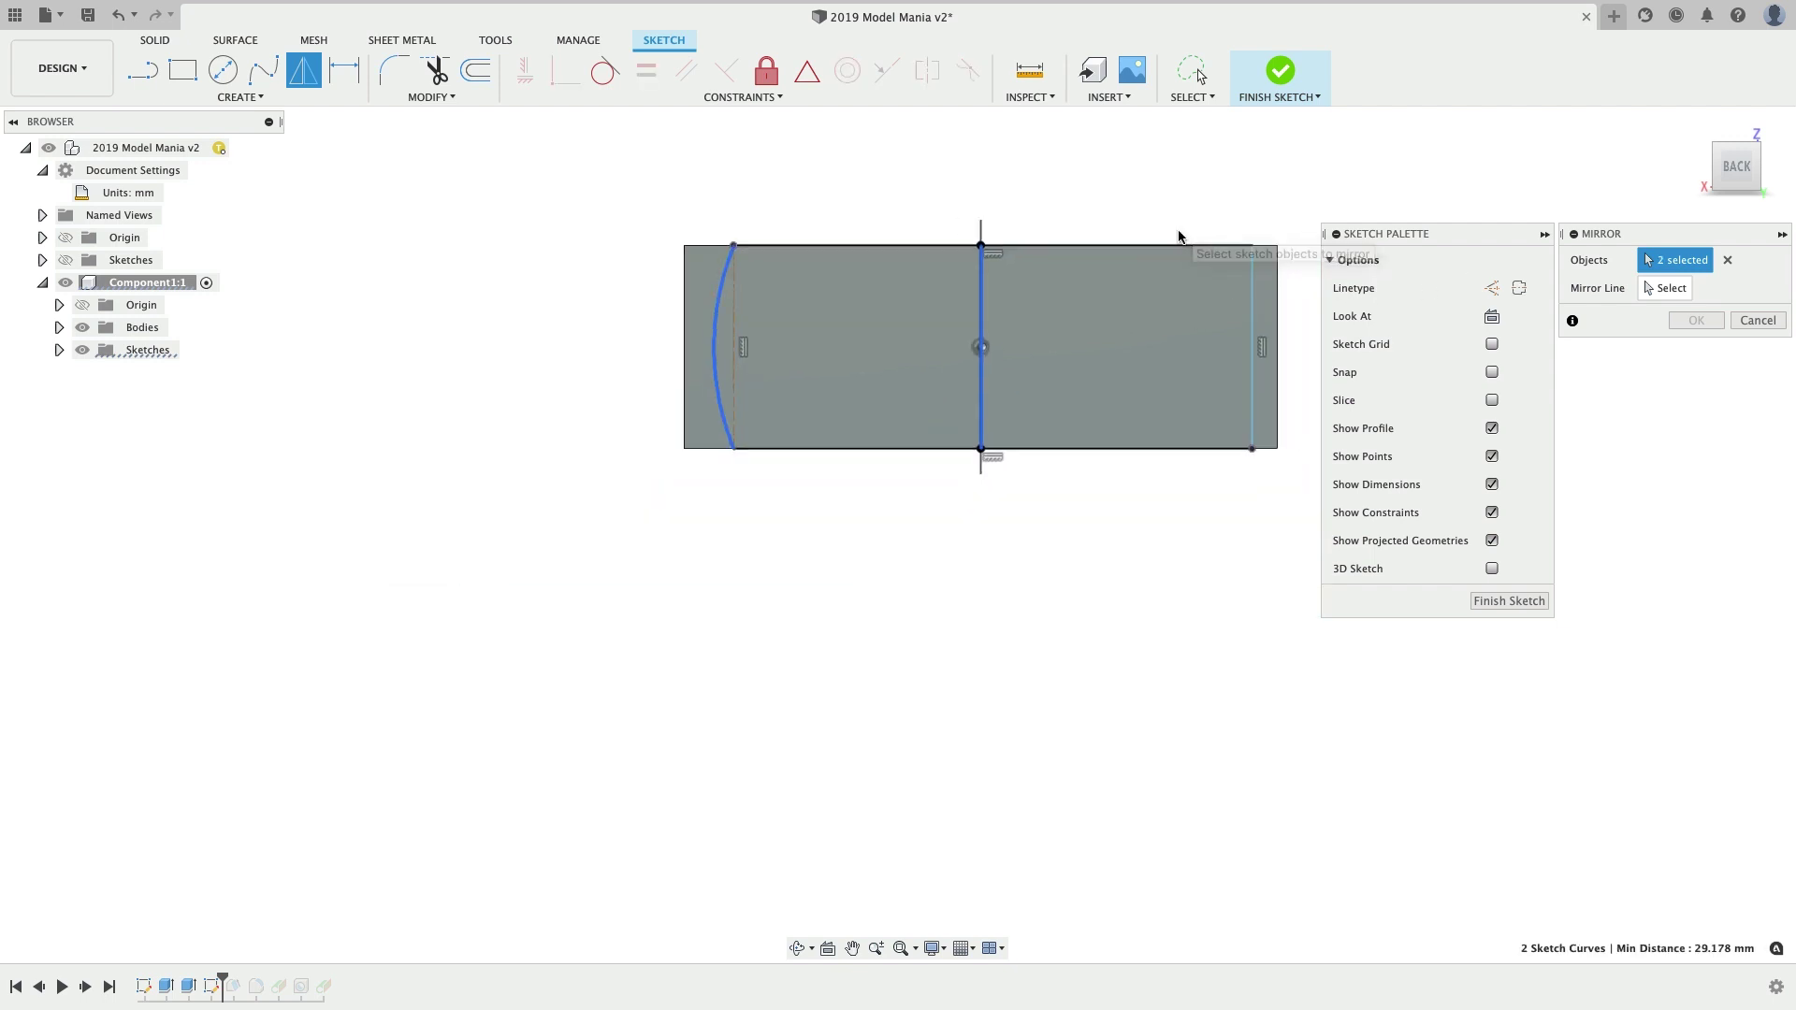
click(1728, 263)
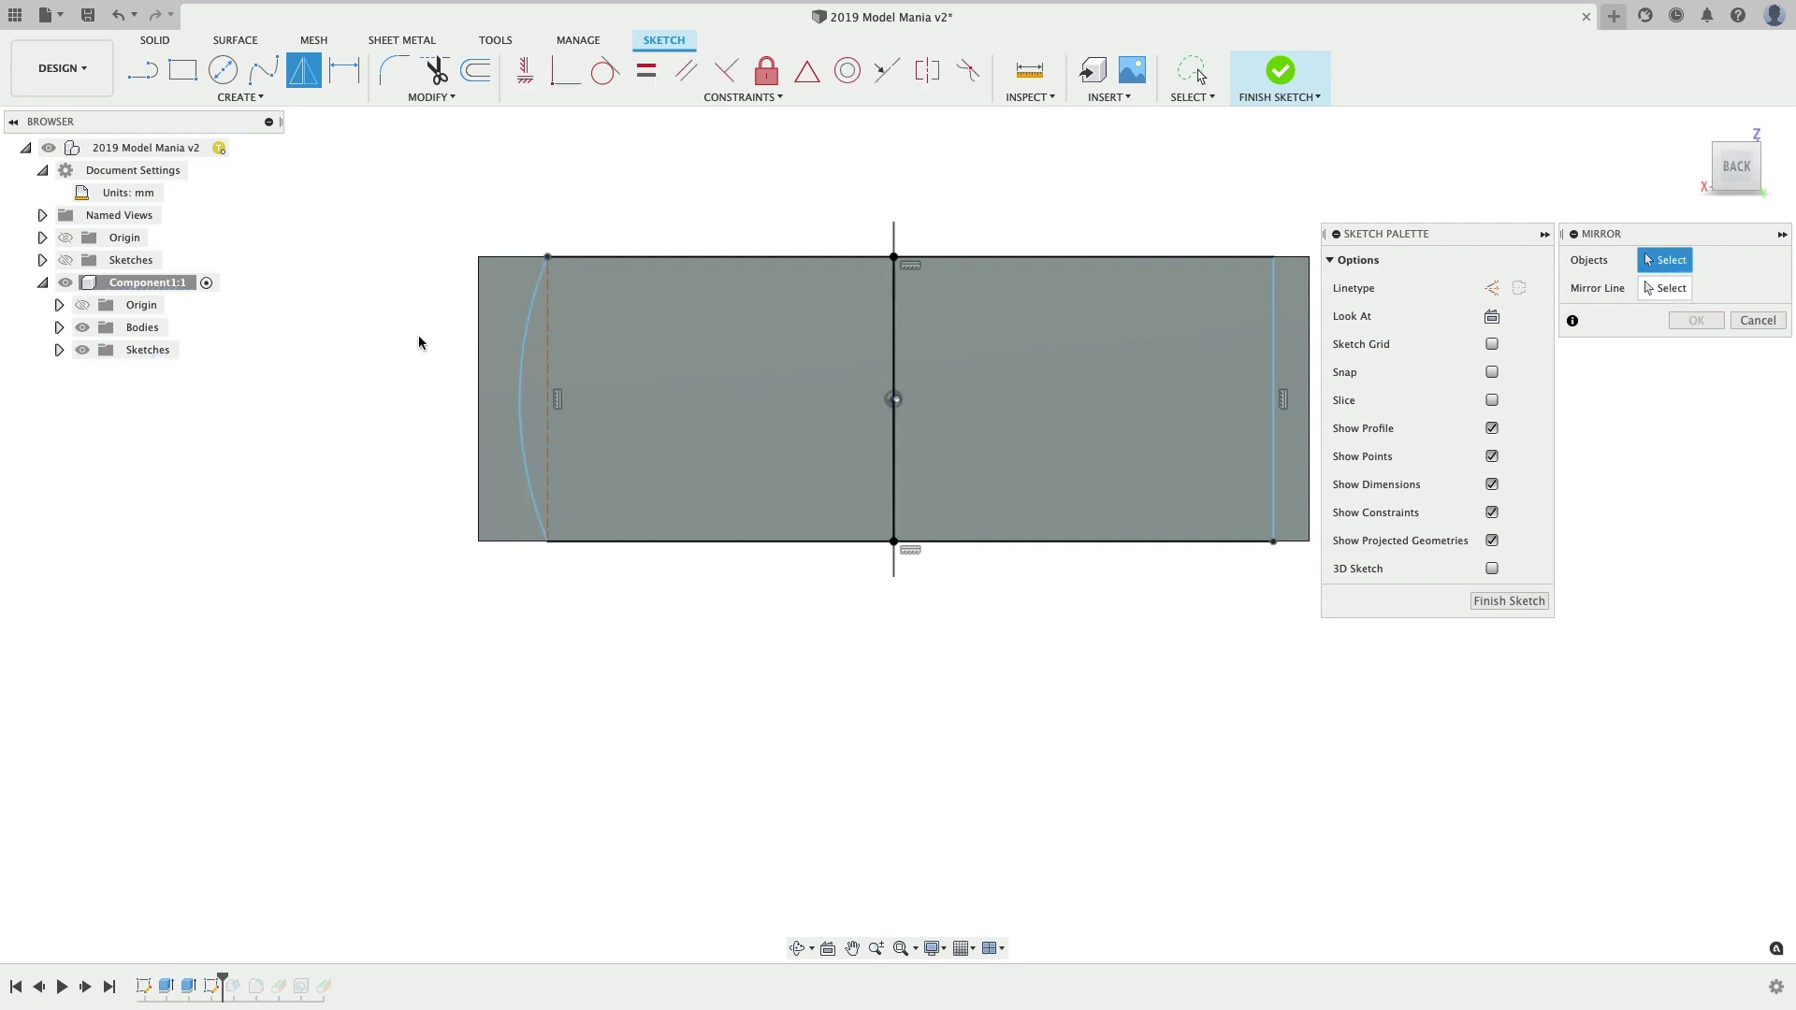
click(522, 386)
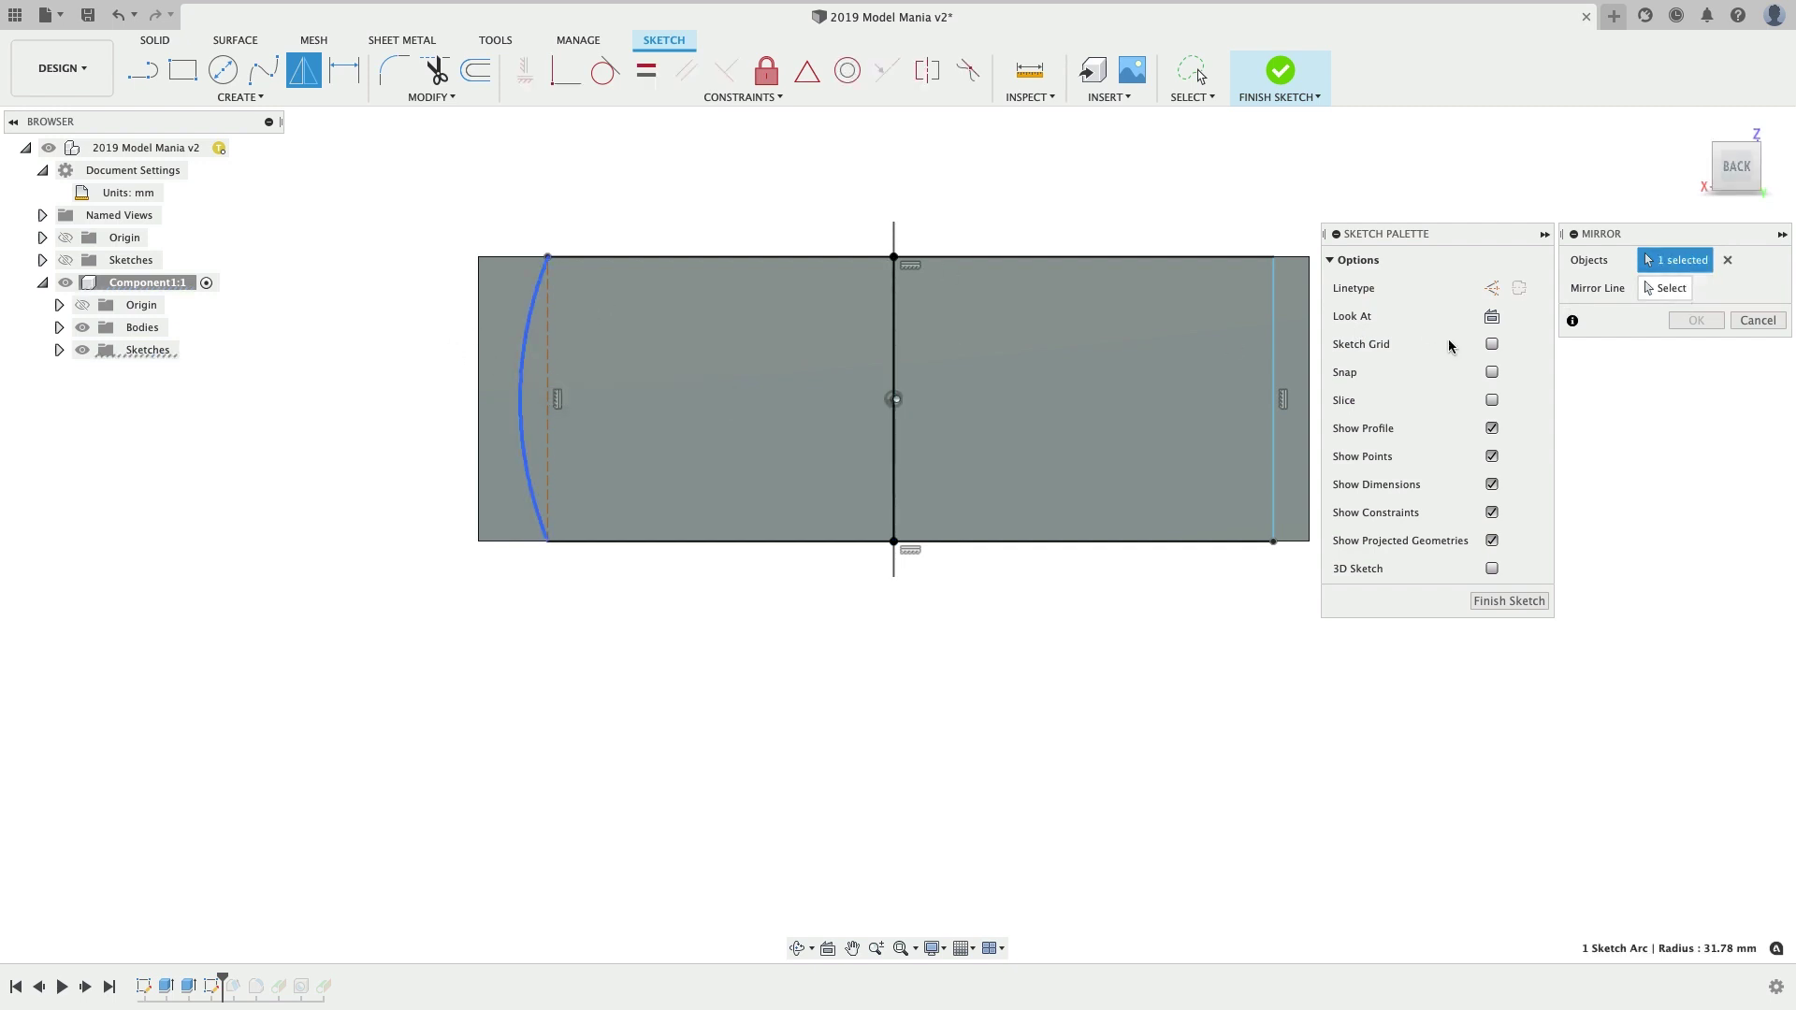
click(1665, 288)
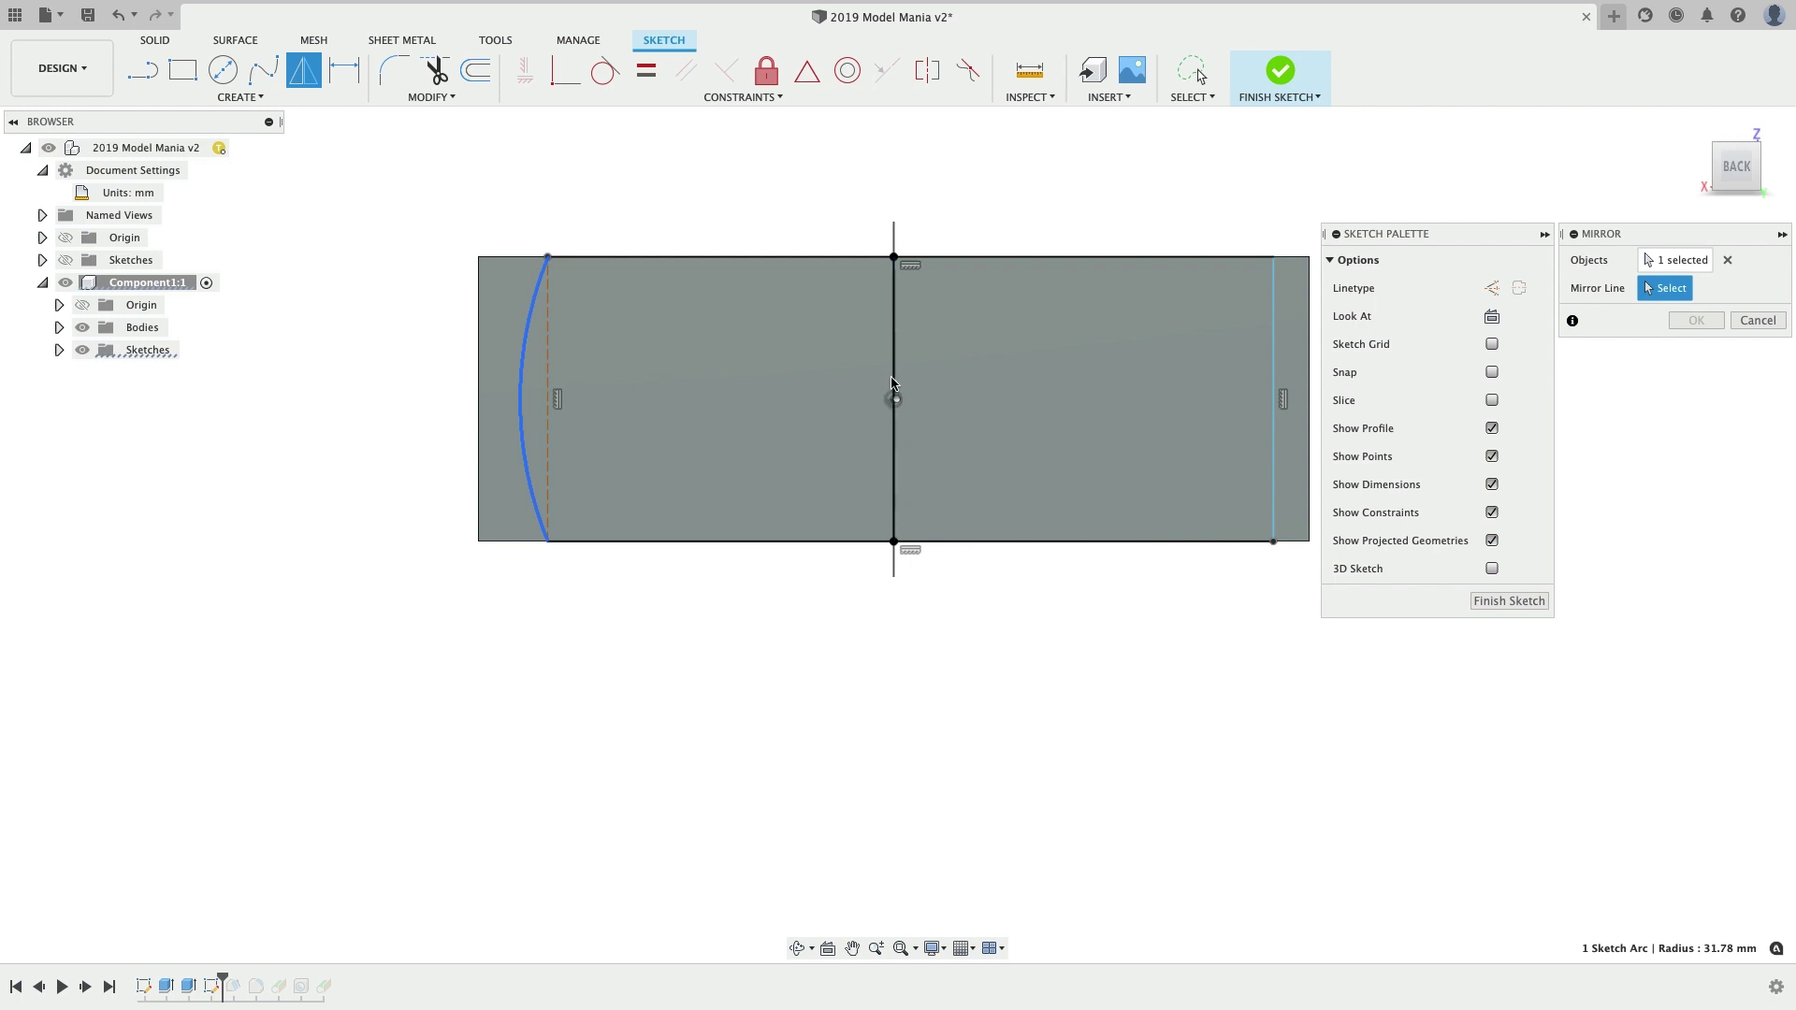
click(894, 384)
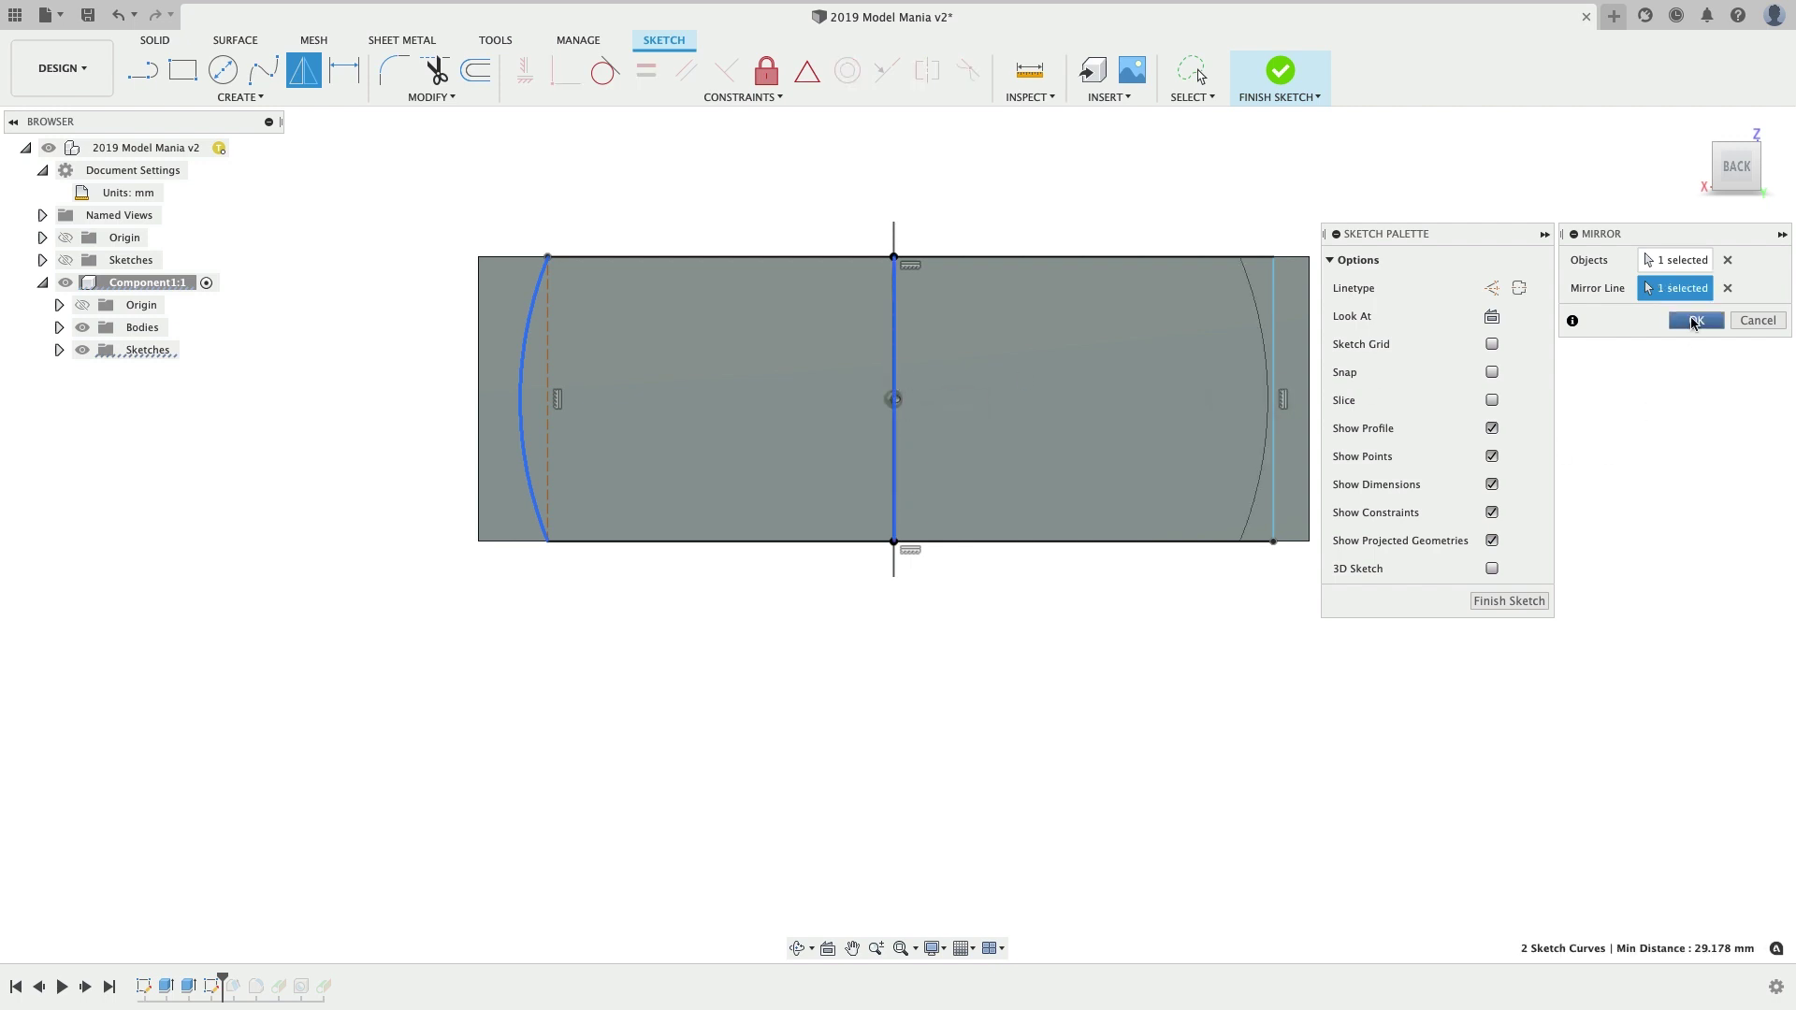
click(1695, 321)
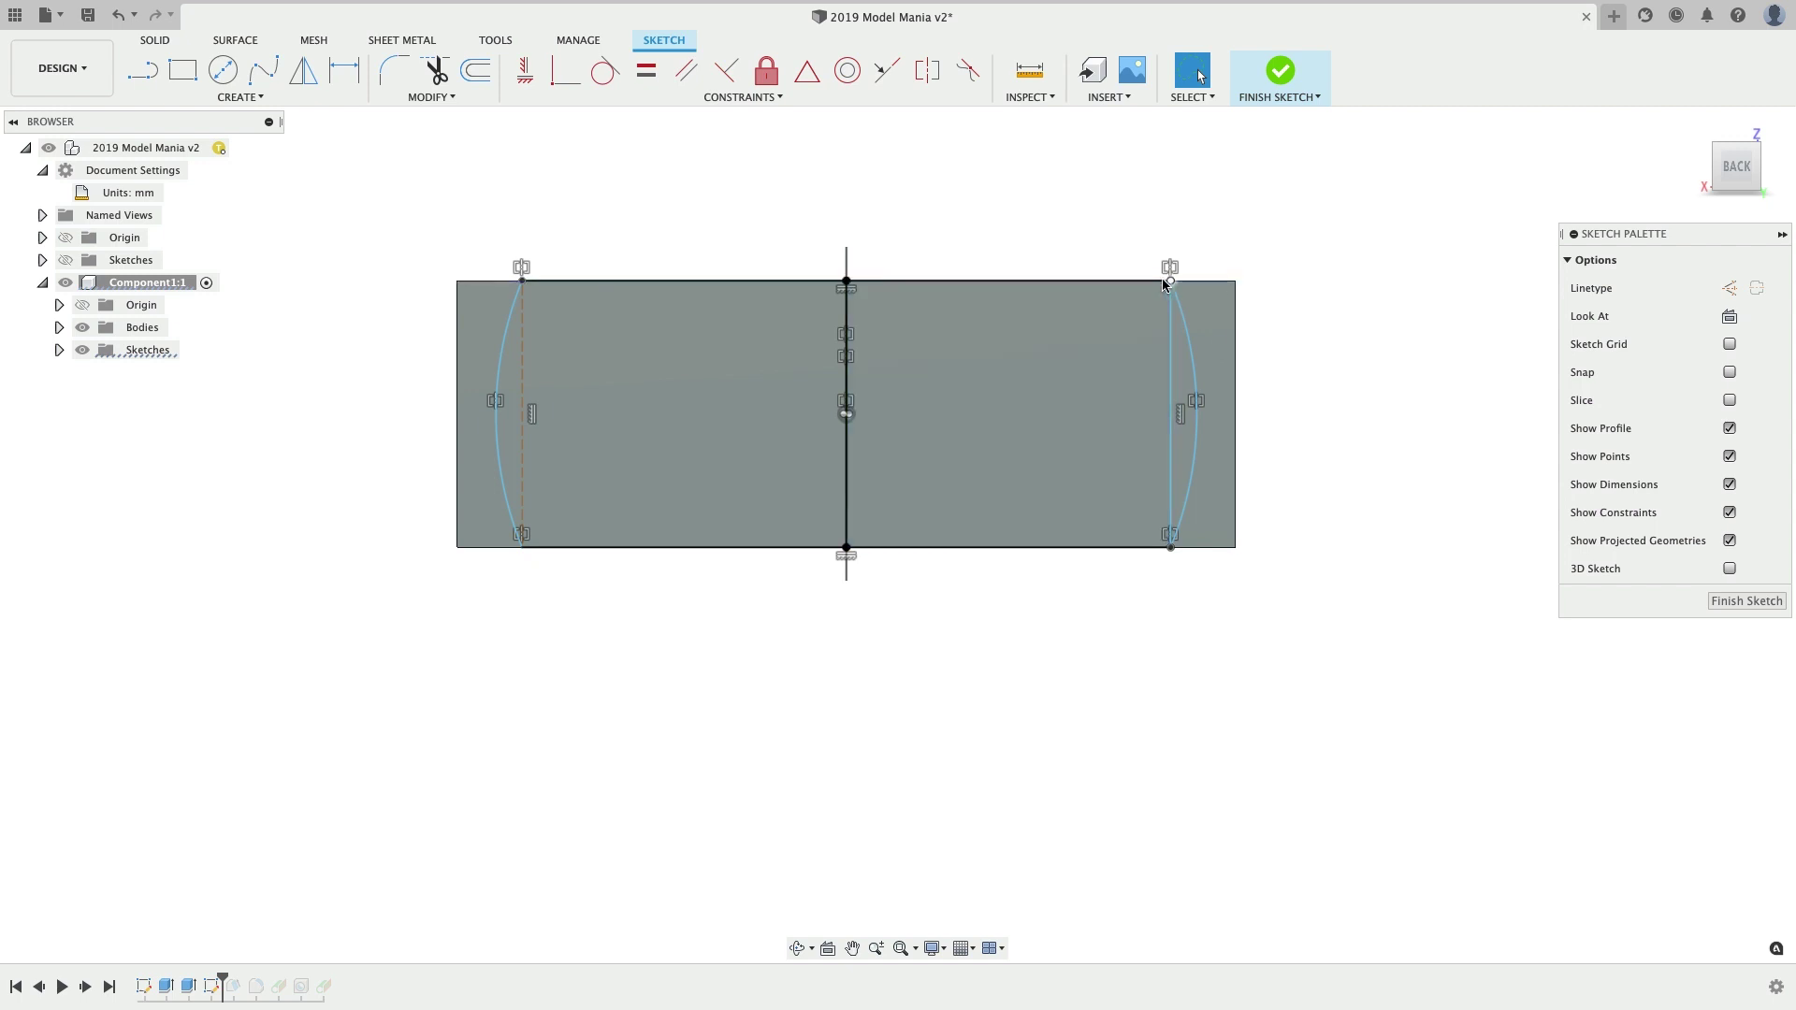
- Move the mirrored arc's upper endpoint slightly inward and make the rectangle's vertical edge on that side construction geometry
mouse_move(1165, 283)
mouse_down()
mouse_move(1128, 277)
mouse_move(1161, 275)
mouse_up()
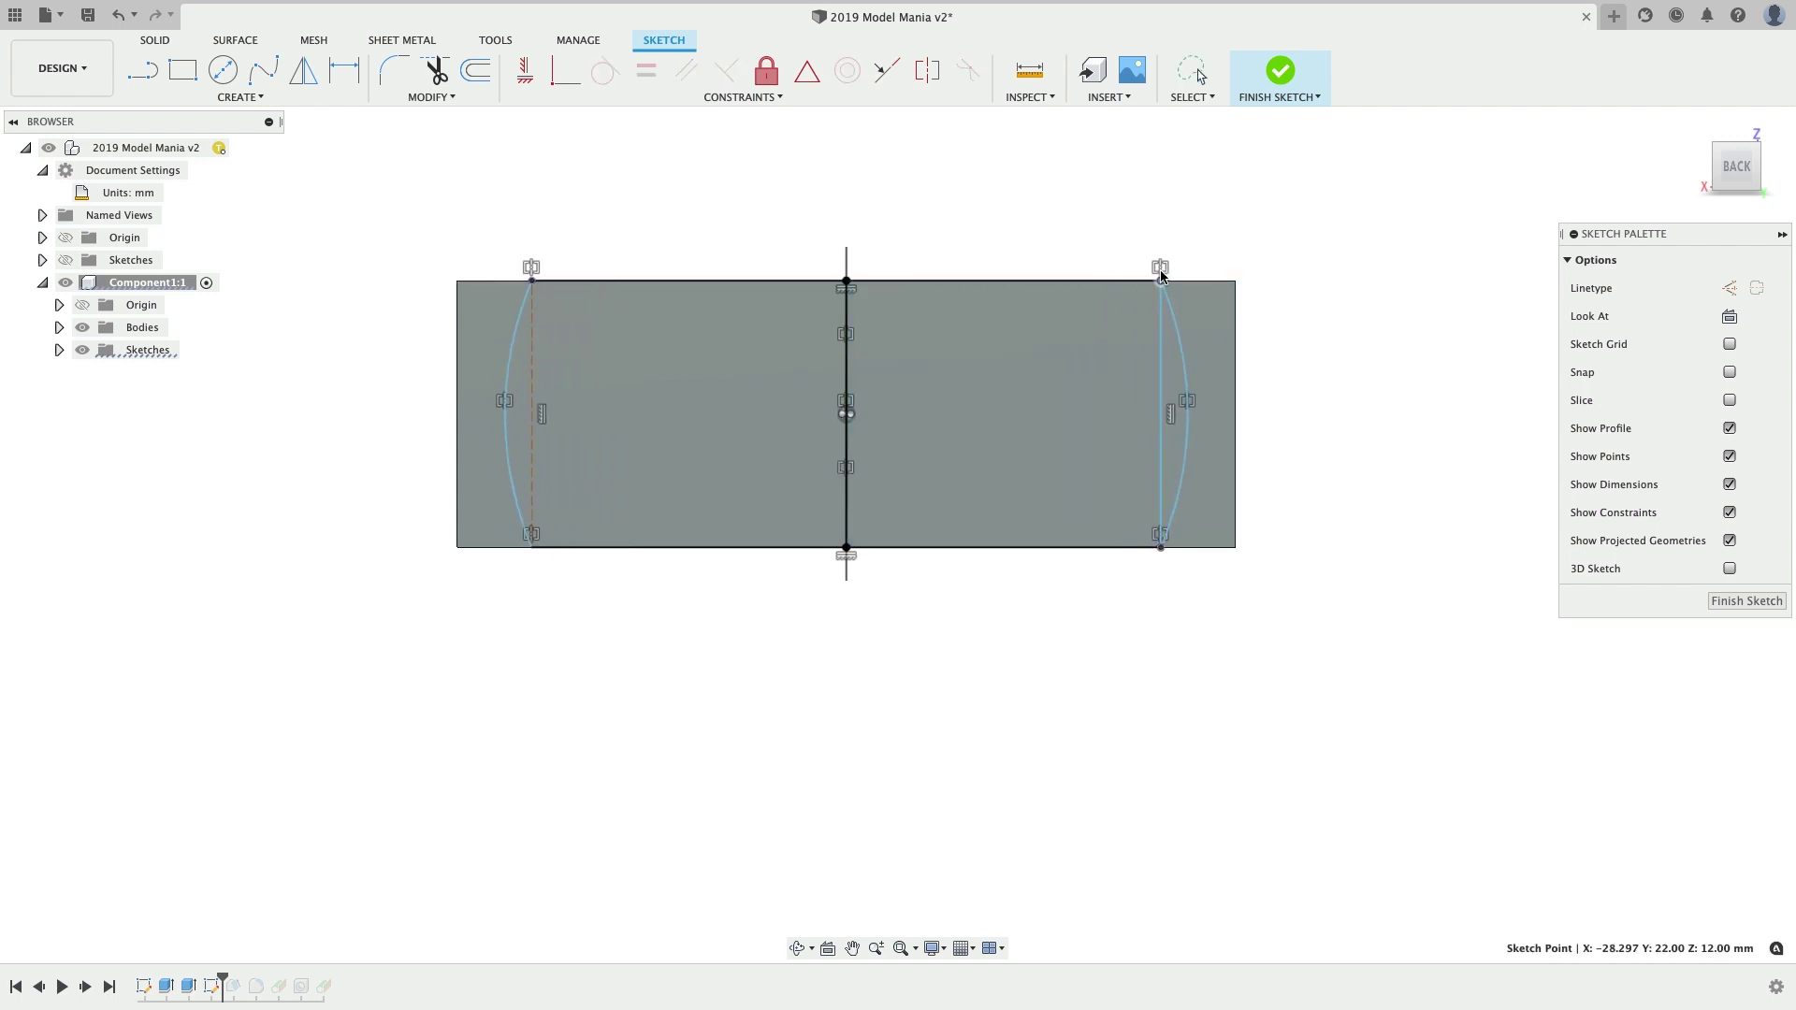
click(1163, 381)
key(x)
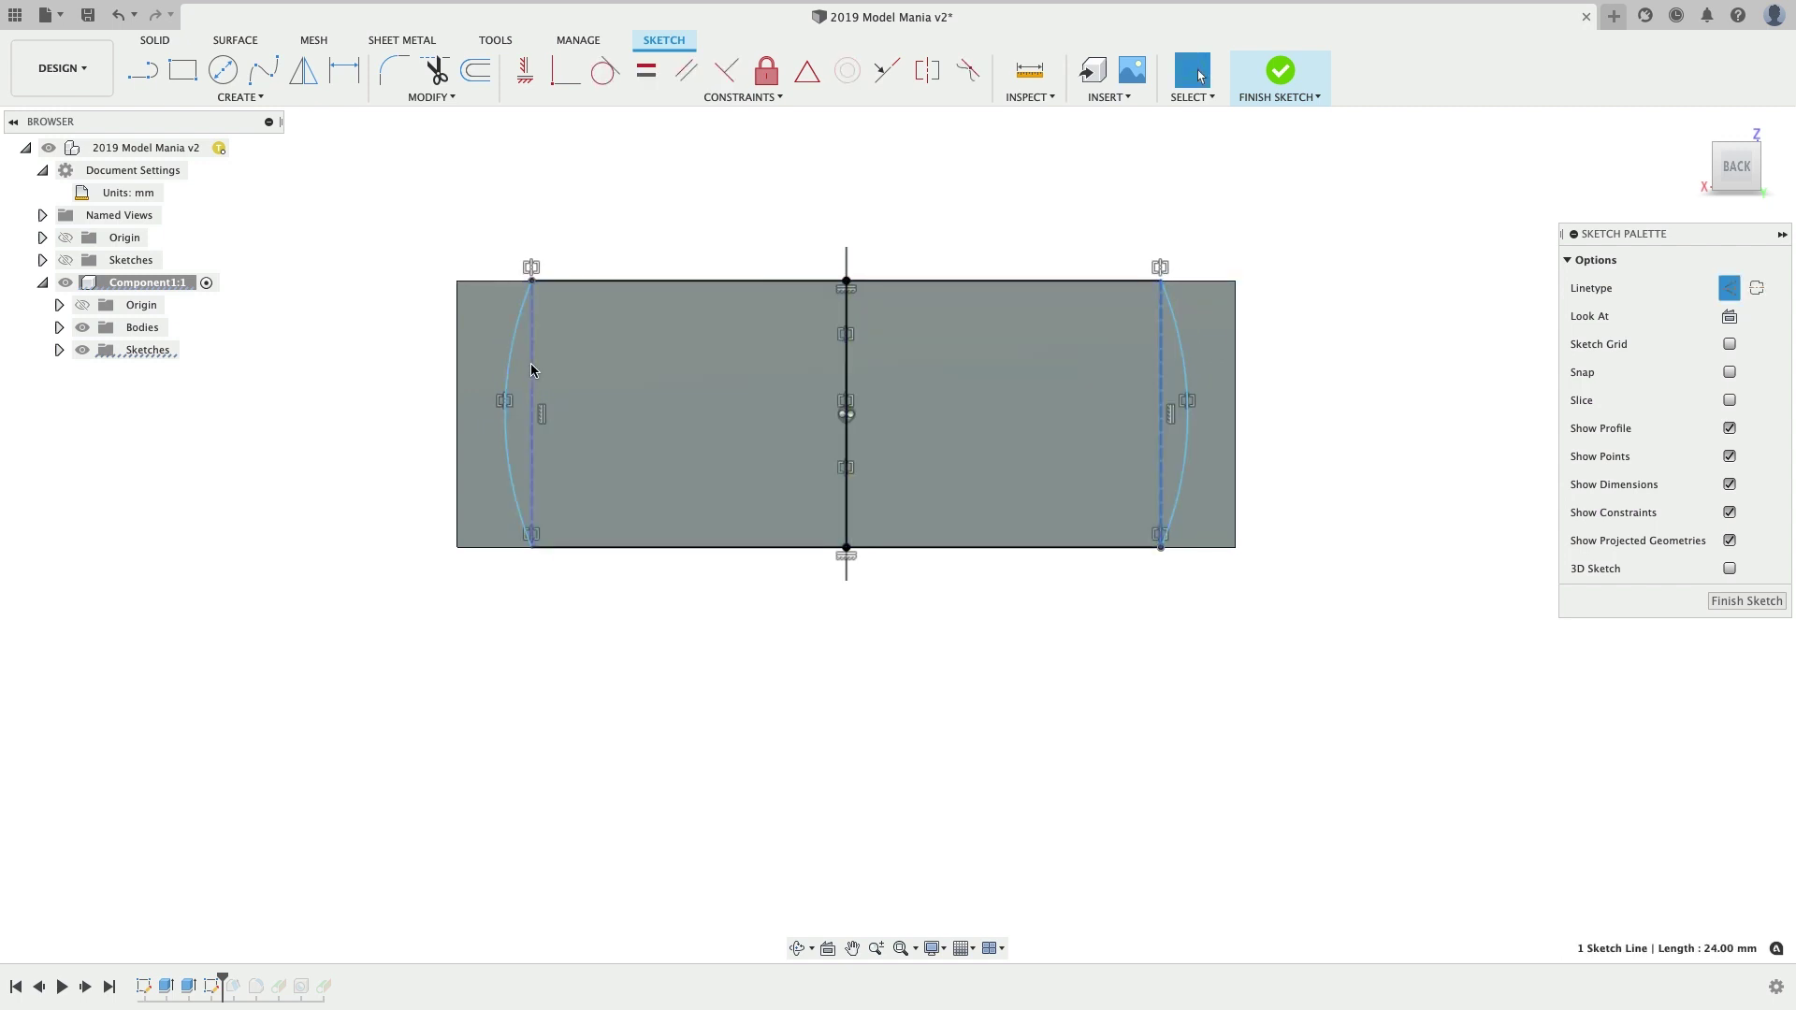
click(641, 231)
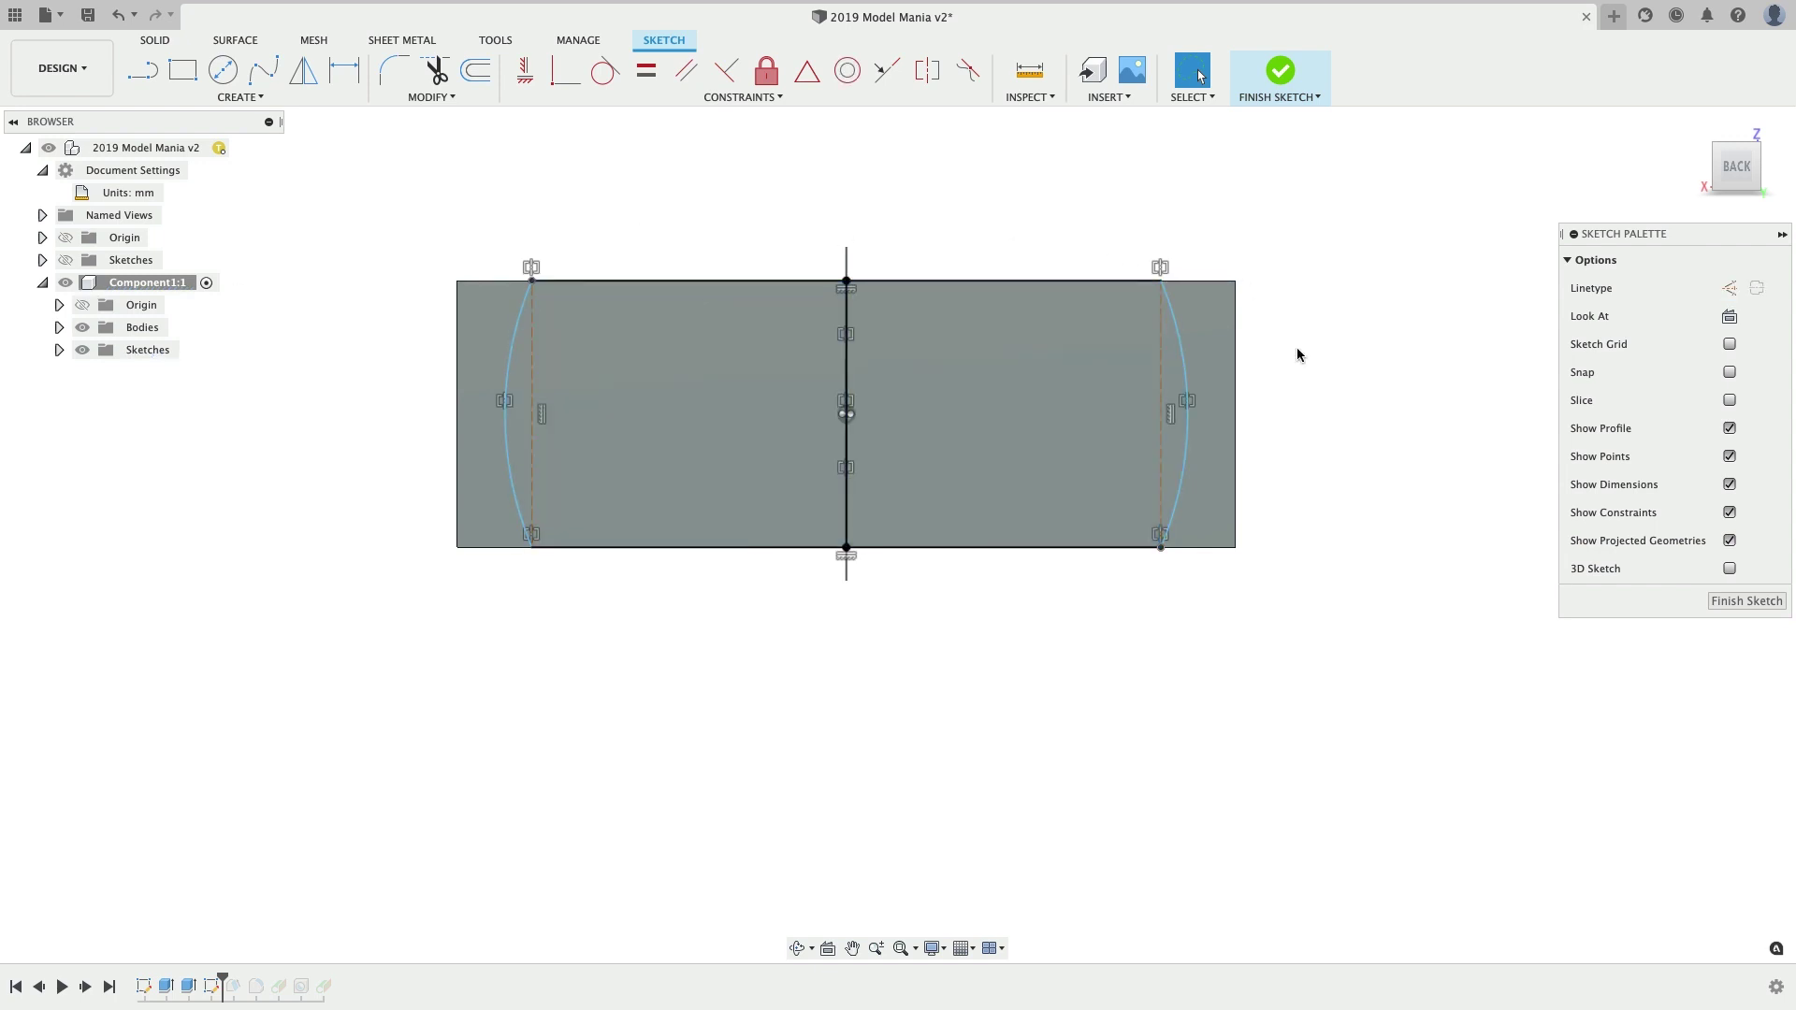
- Dimension the mirrored arc with a radius of 30 mm
key(d)
click(1185, 366)
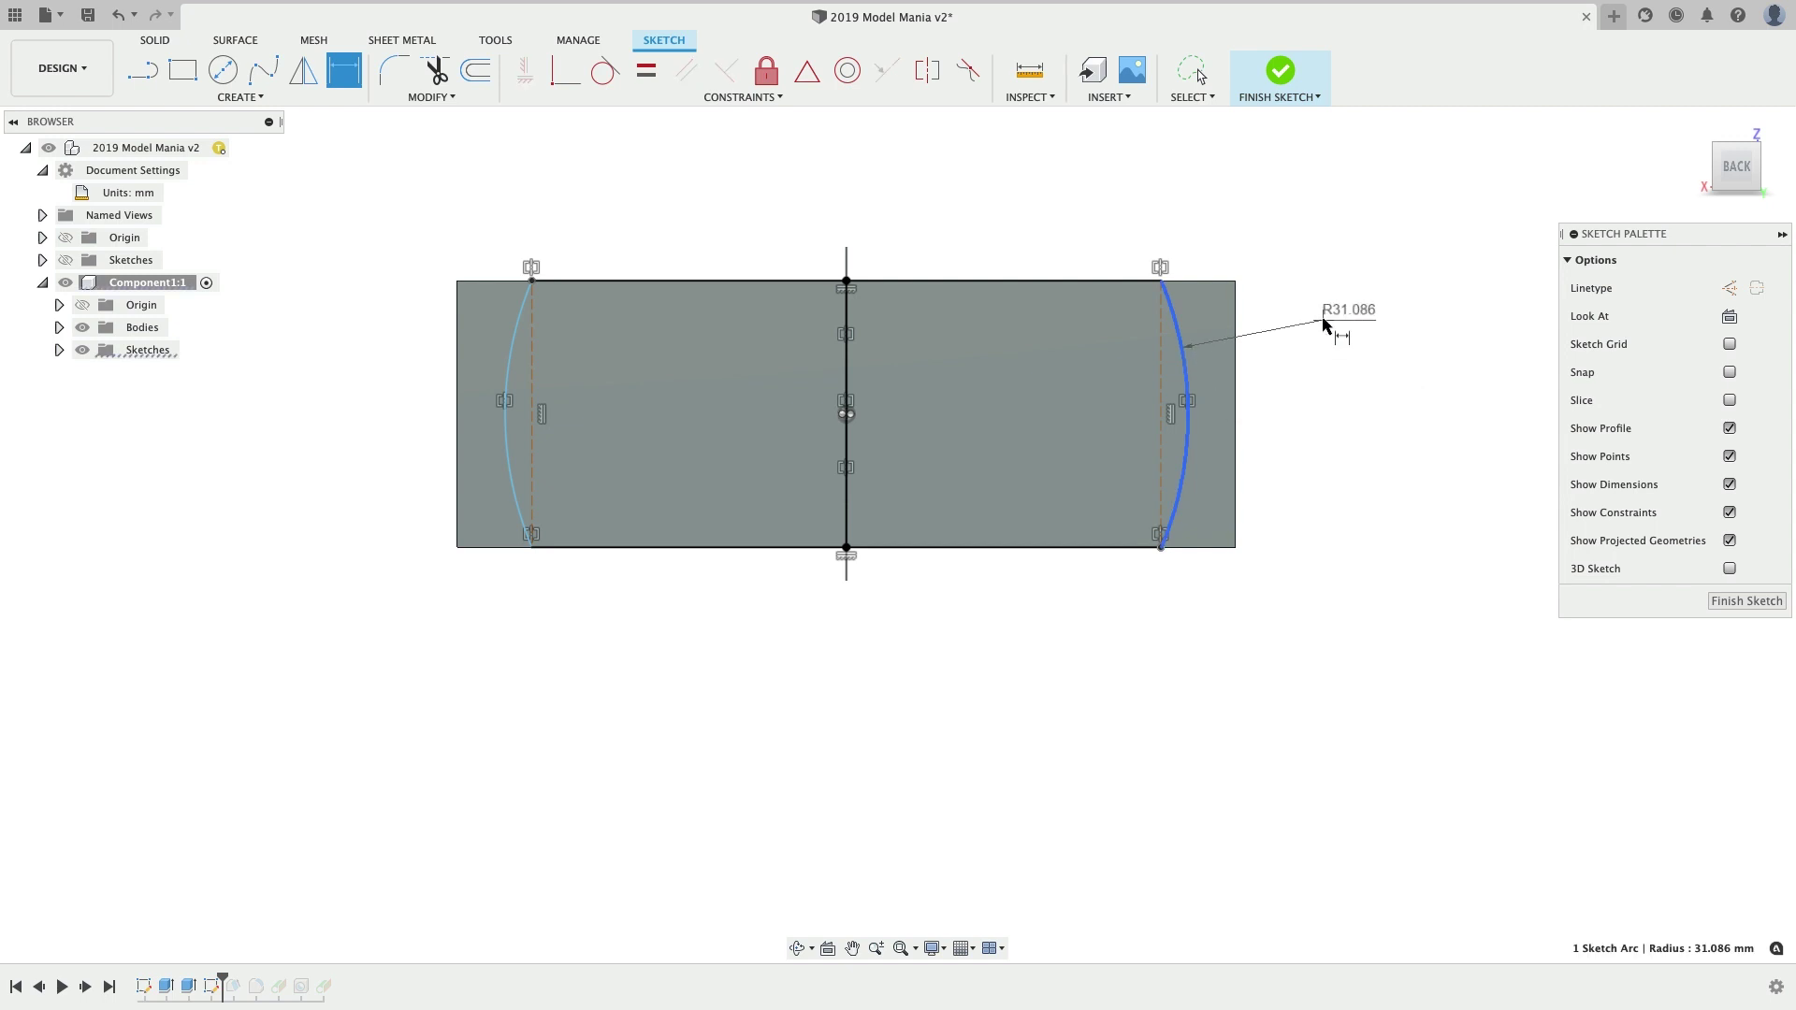
click(1323, 324)
text(30)
key(Return)
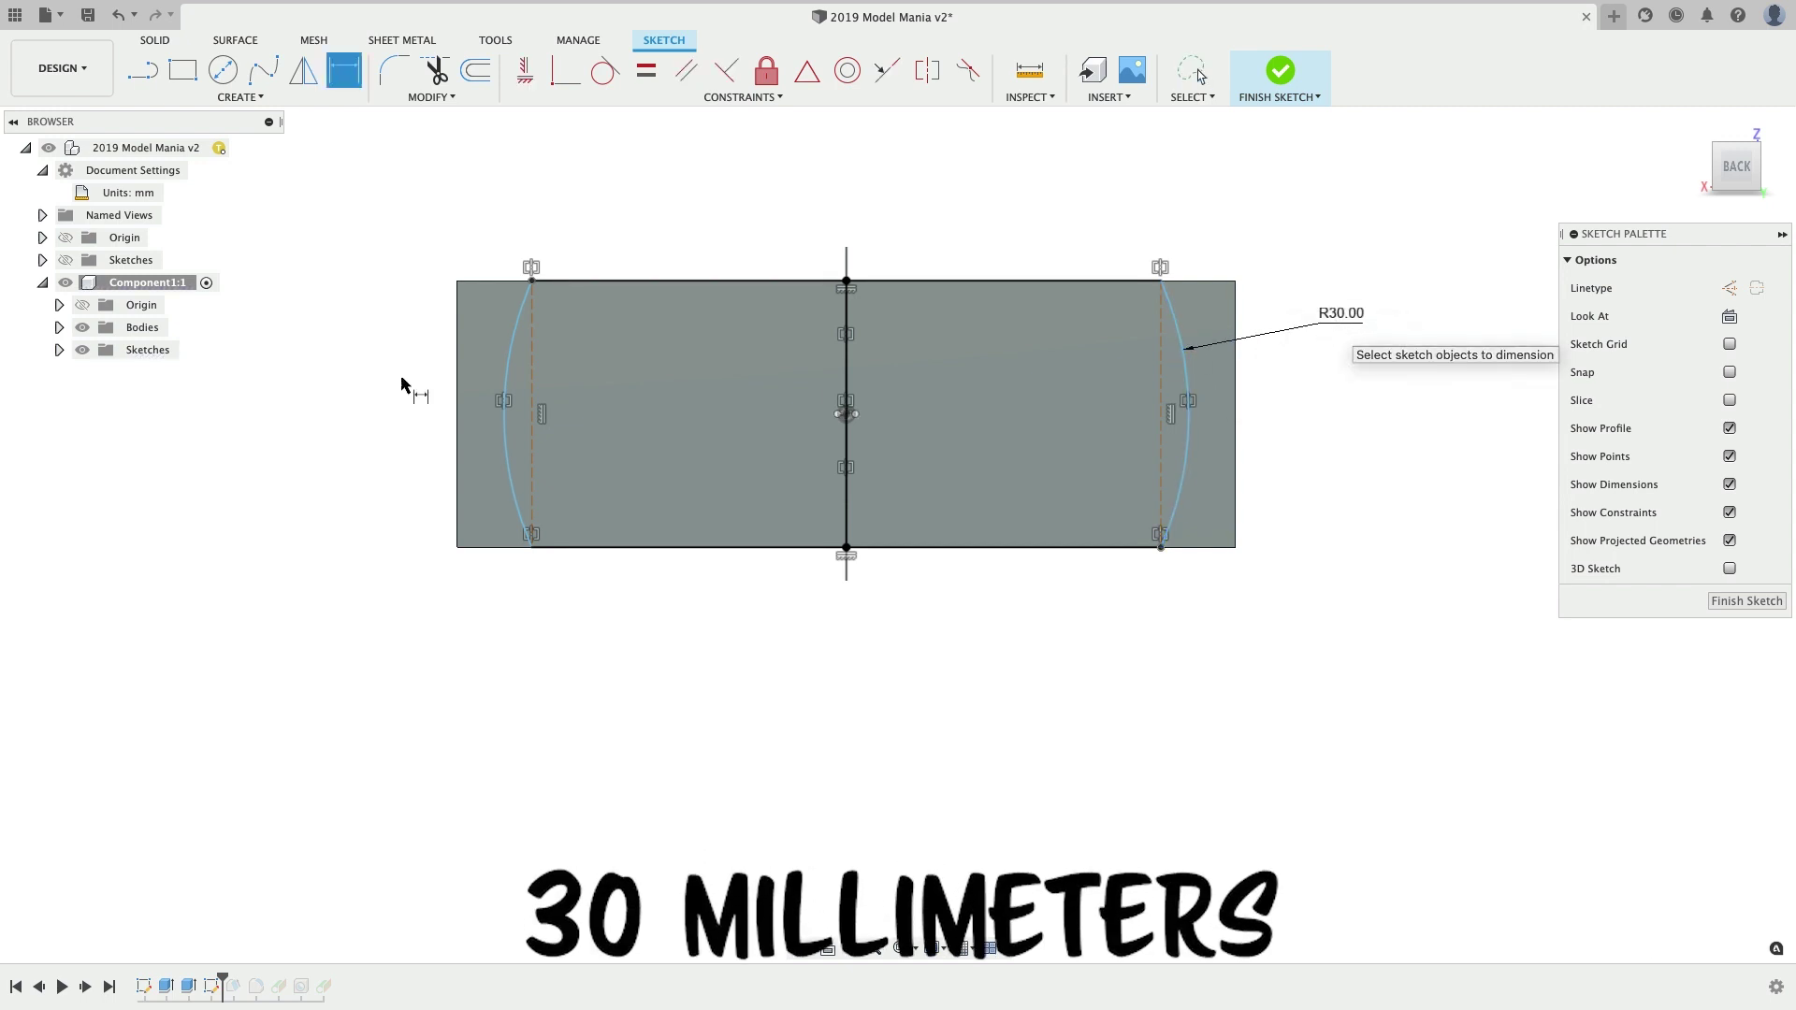
key(Escape)
- Make the original arc tangent to the body's adjacent short end edge
click(502, 371)
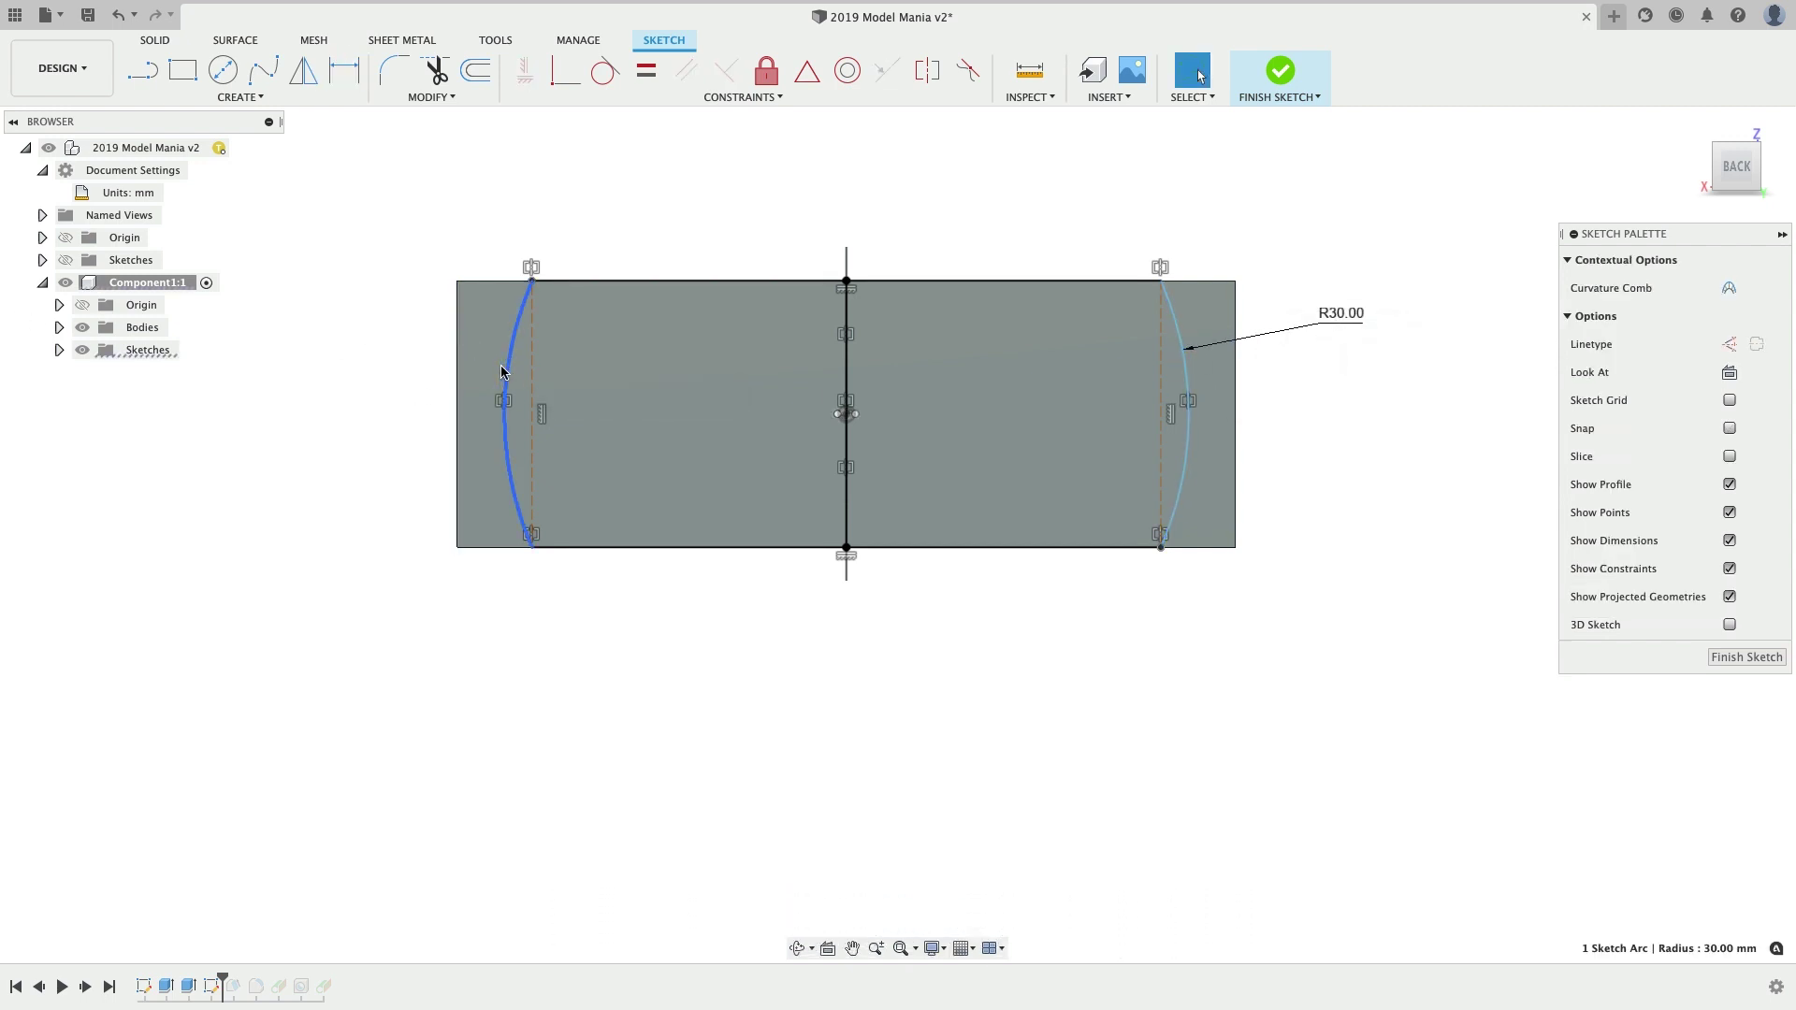
shift+click(459, 400)
right_click(460, 402)
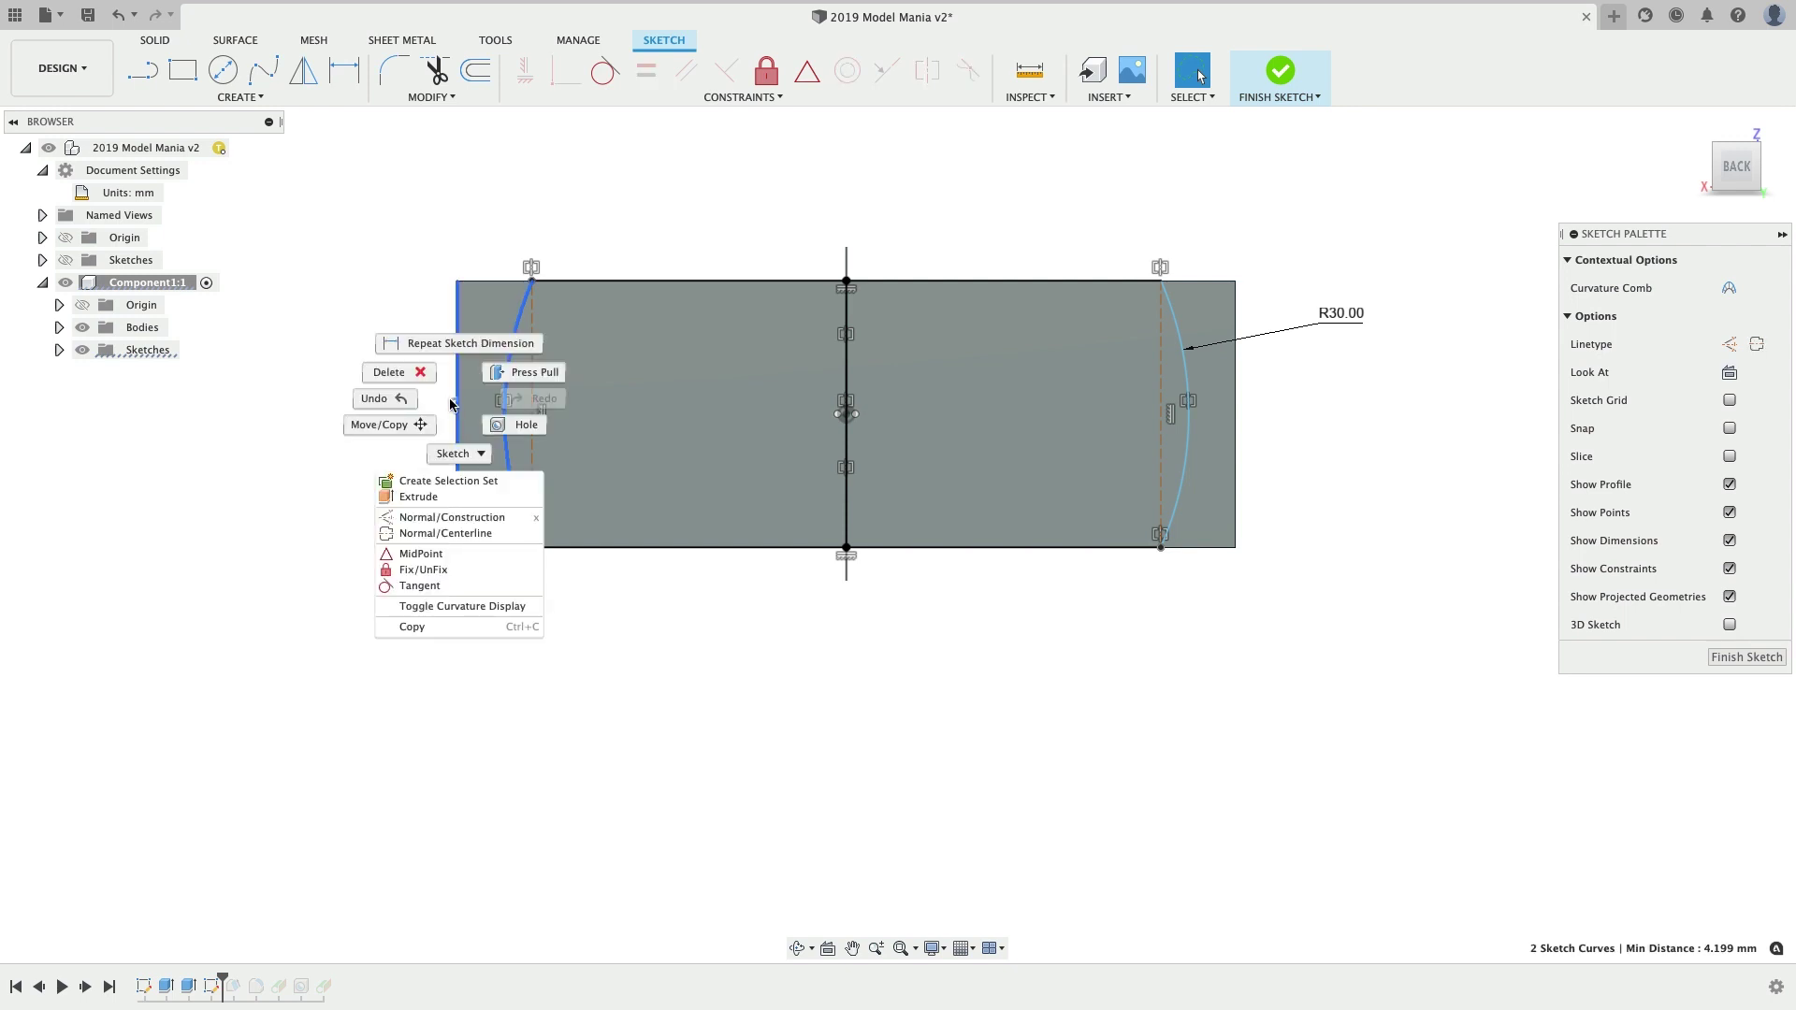
click(439, 586)
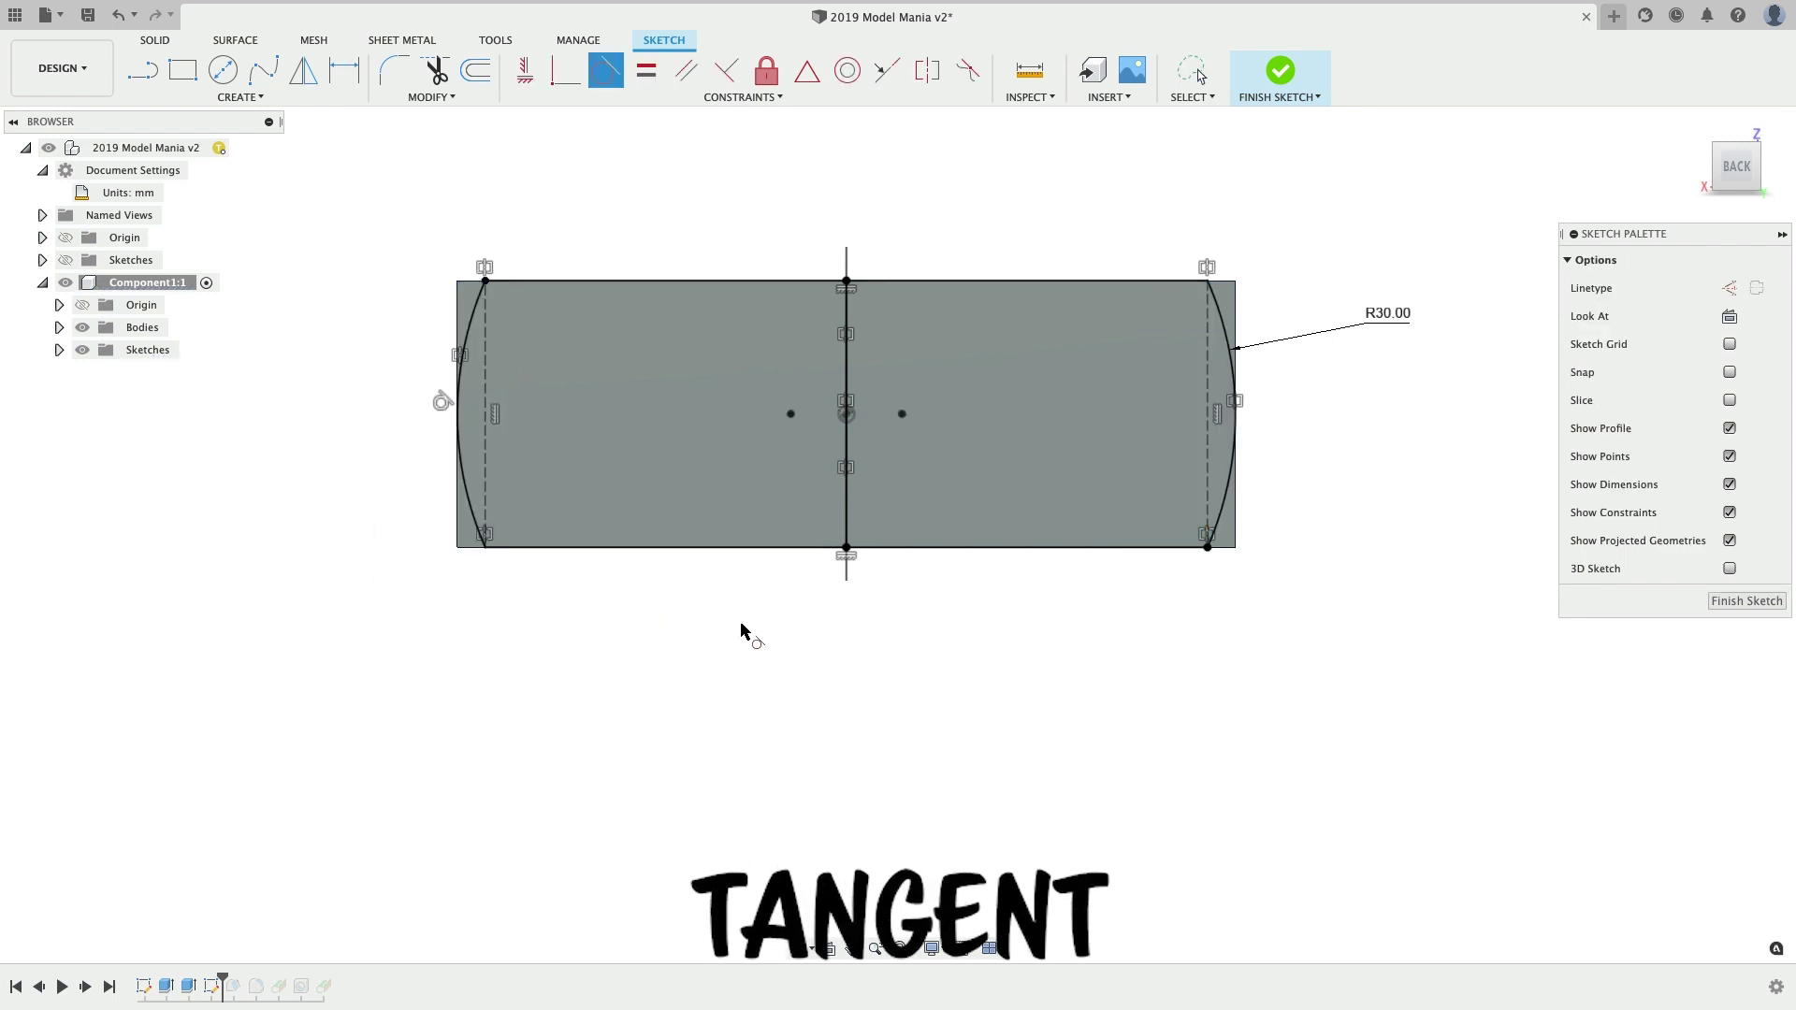
scroll(1297, 370, down, 3)
scroll(861, 197, up, 3)
shift+middle_drag(934, 216, 934, 240)
key(e)
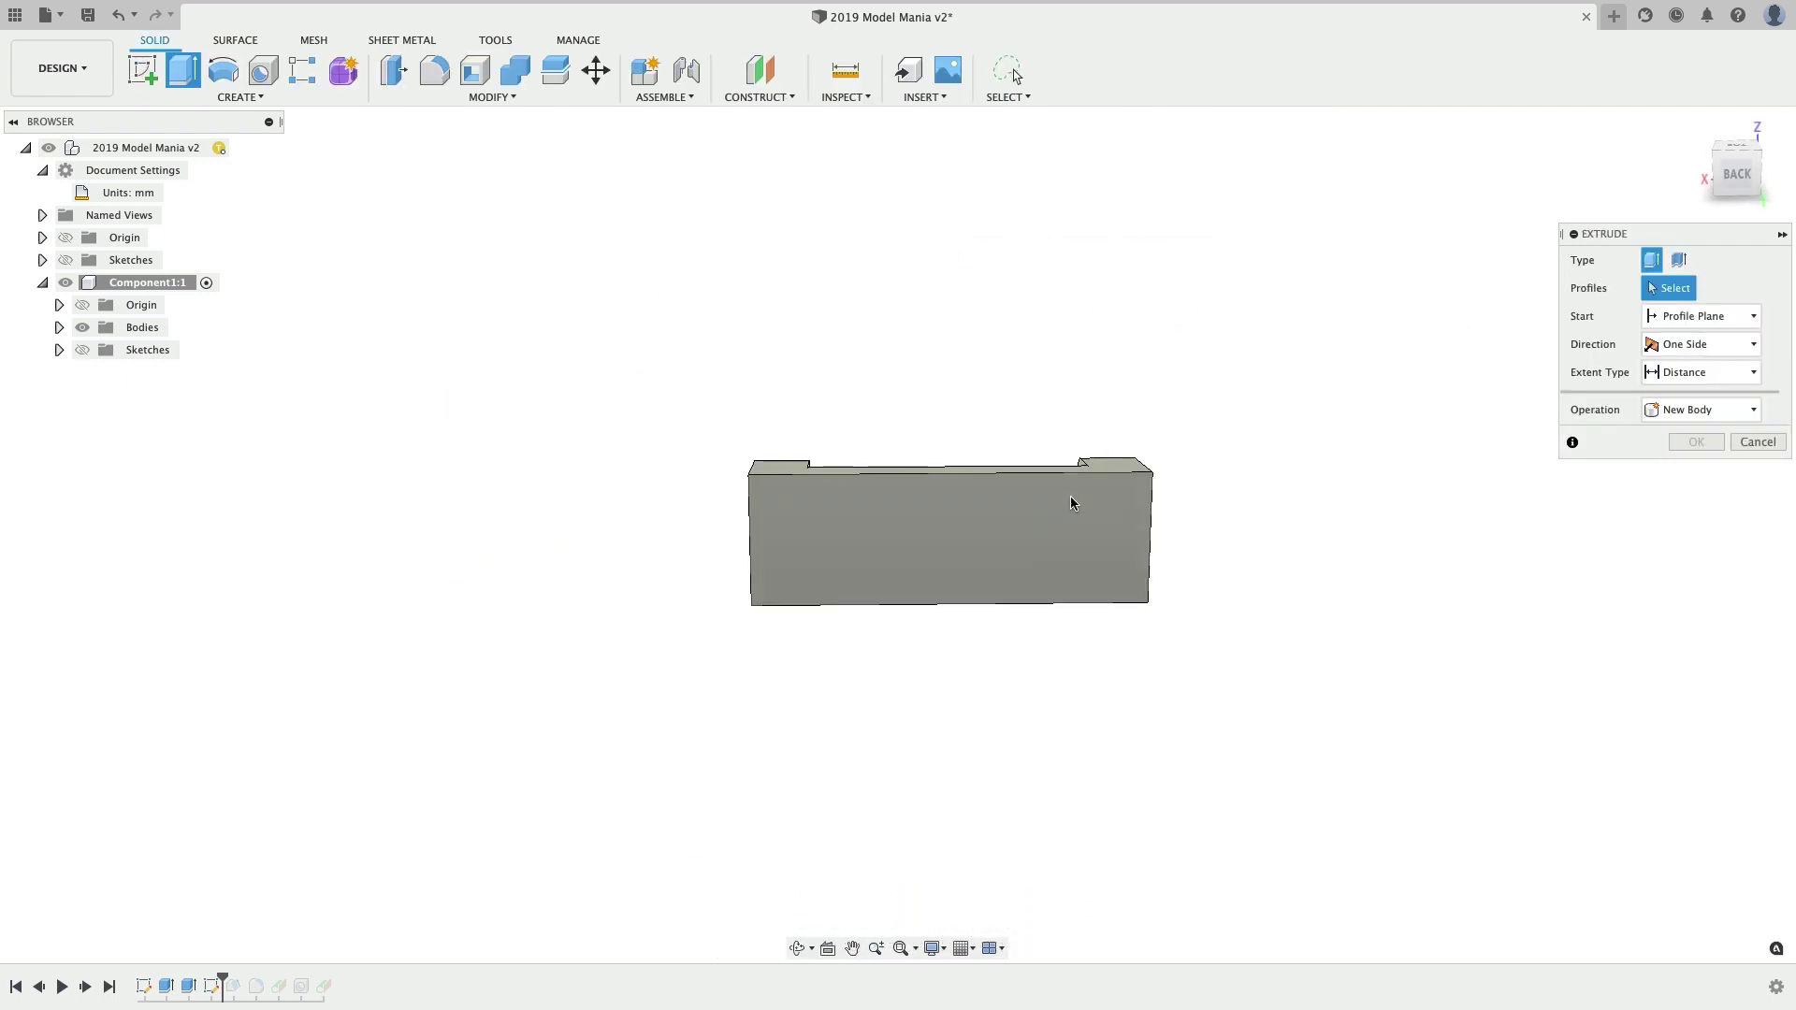
click(1758, 442)
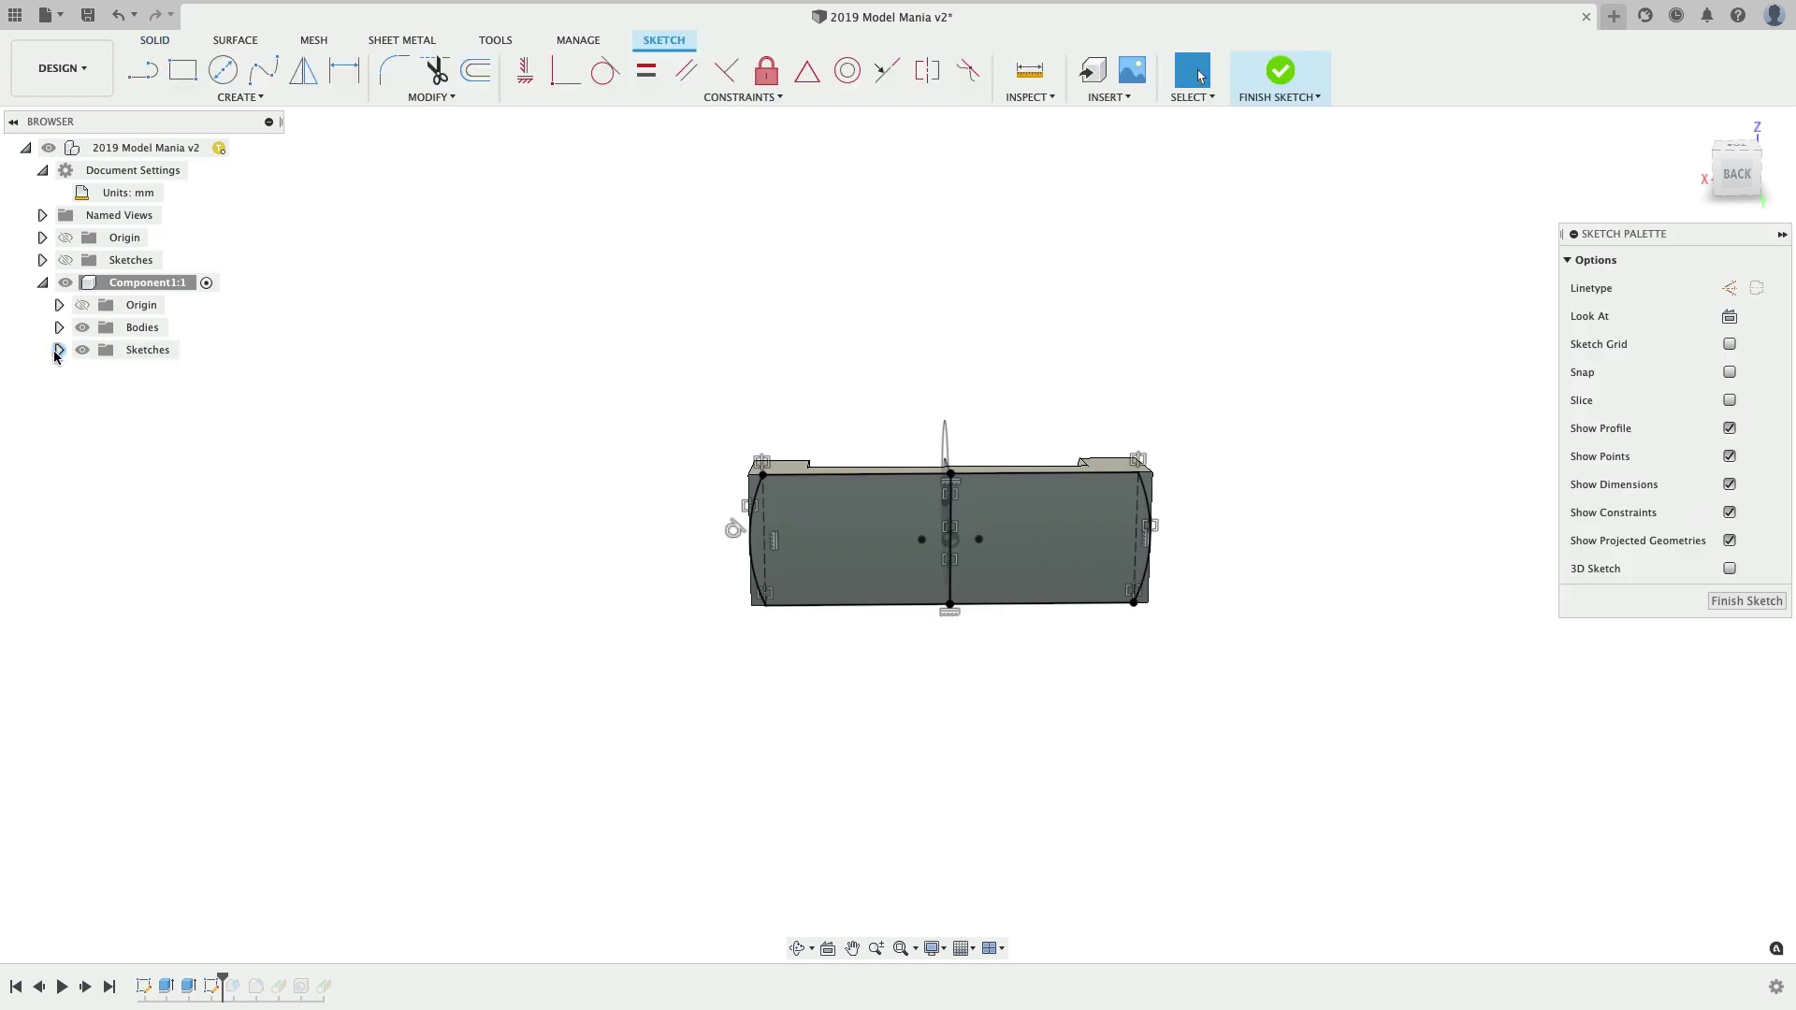
- Start an Extrude with the component's sketches expanded and made visible so their profiles can be picked
click(58, 350)
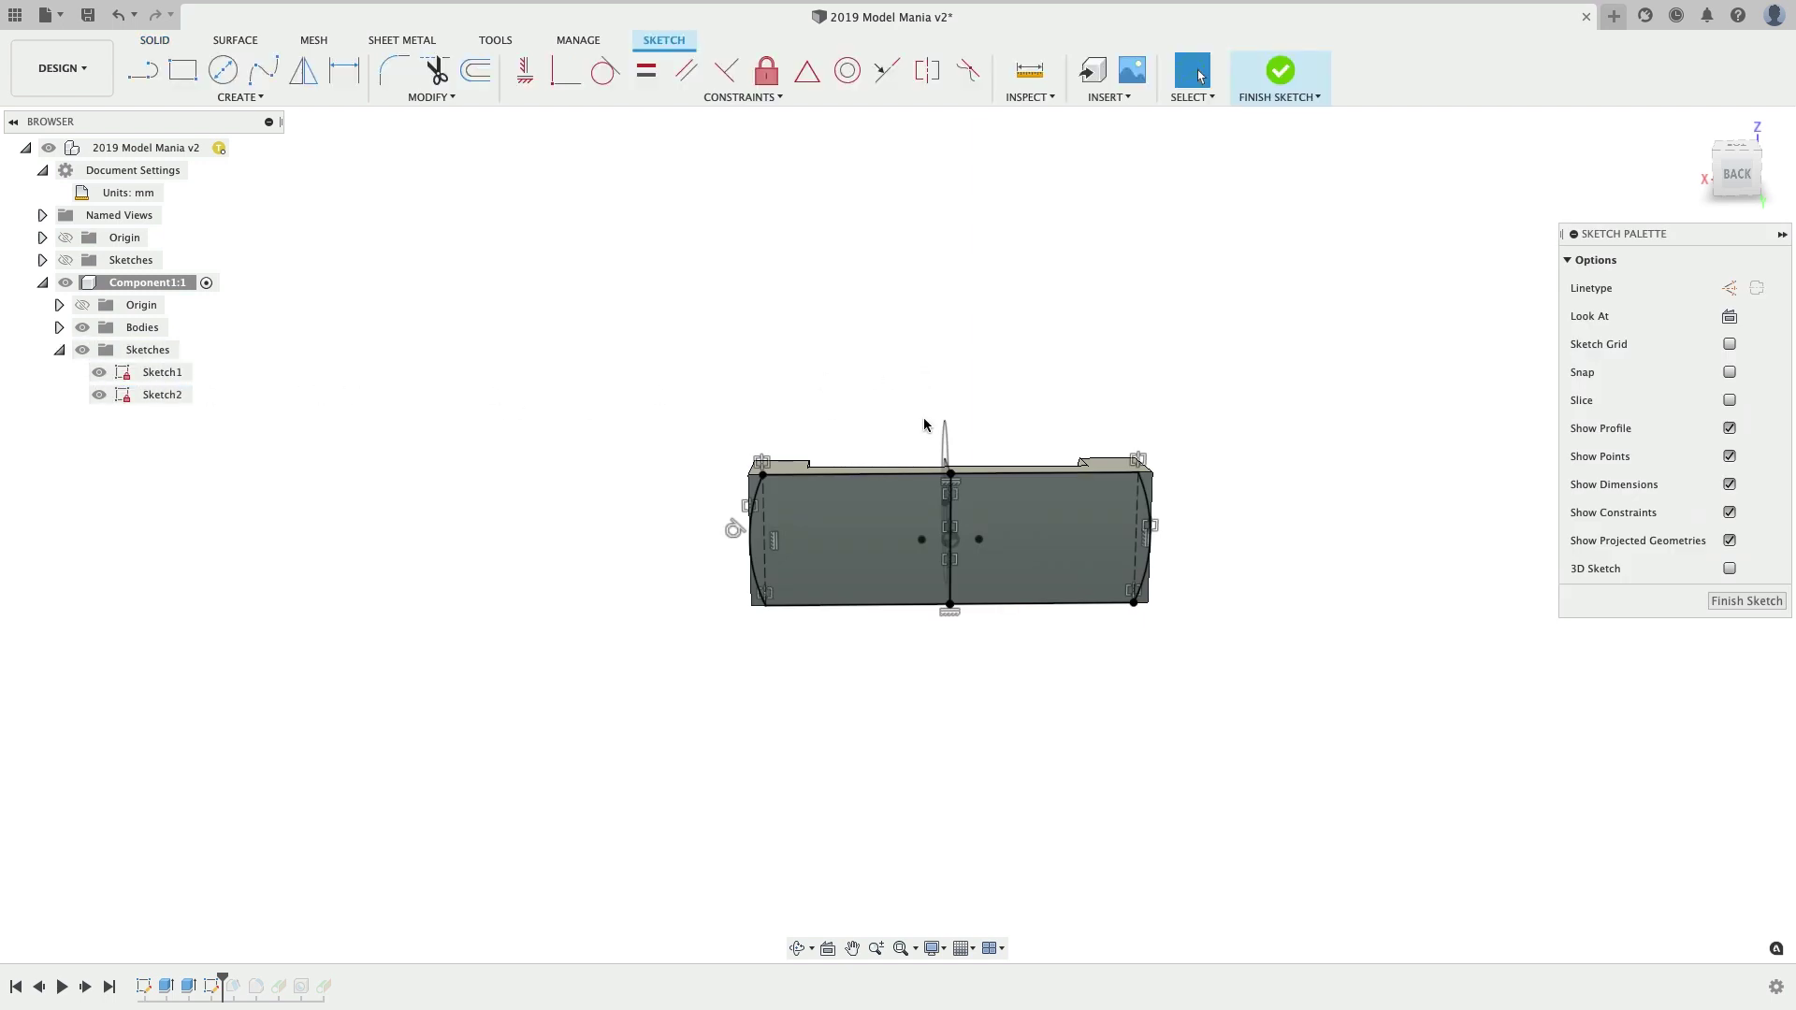
key(e)
scroll(1075, 509, up, 2)
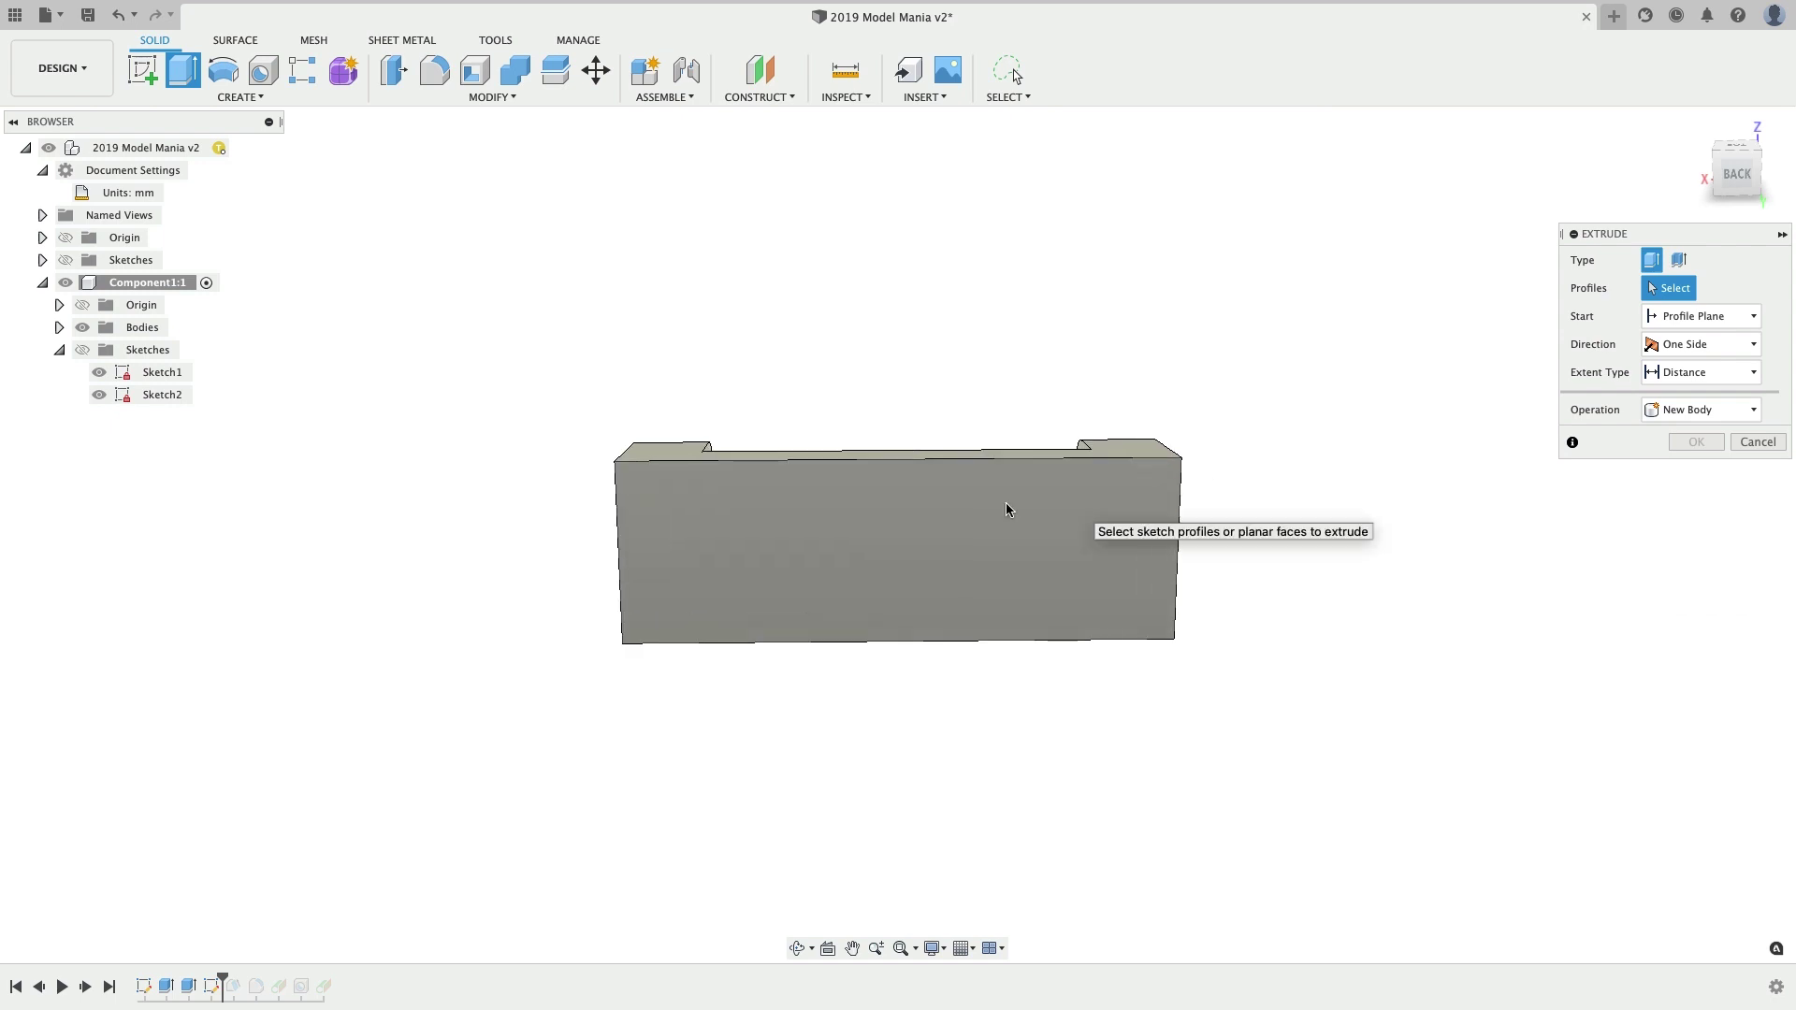
click(82, 350)
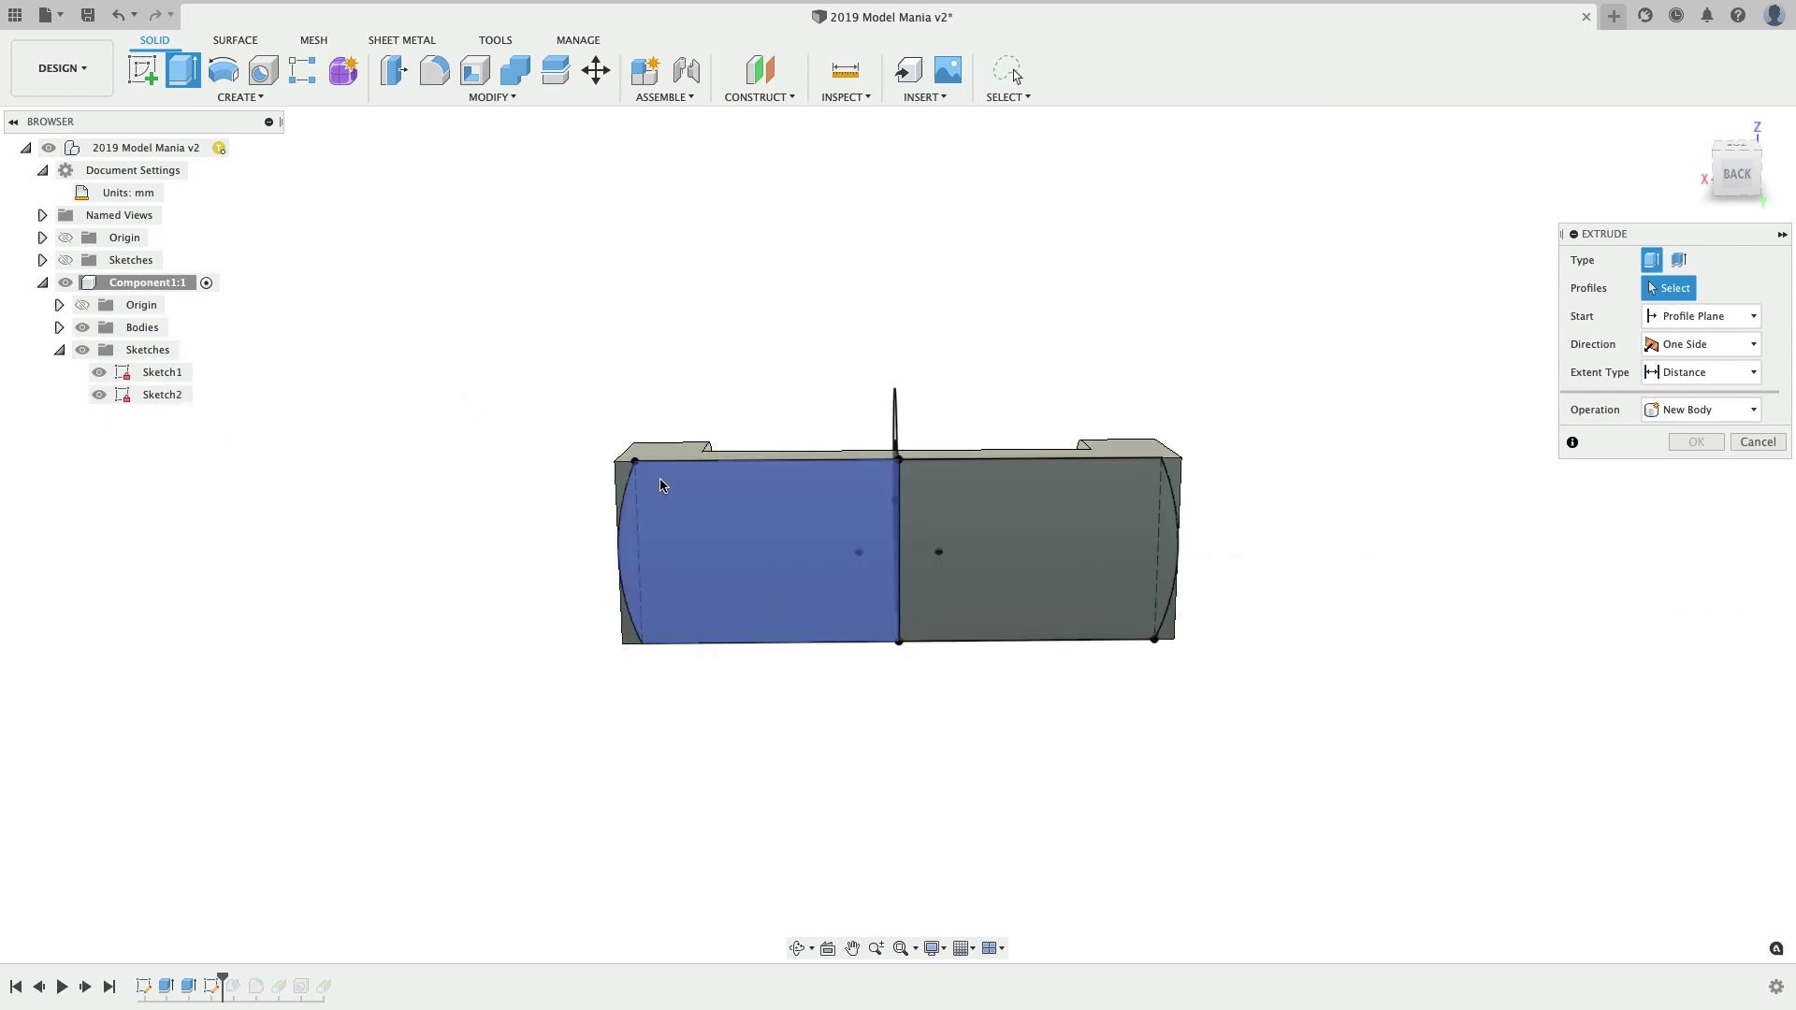
- Extrude the four corner regions outside the arcs by -54 mm through the lugs as a cut
click(624, 487)
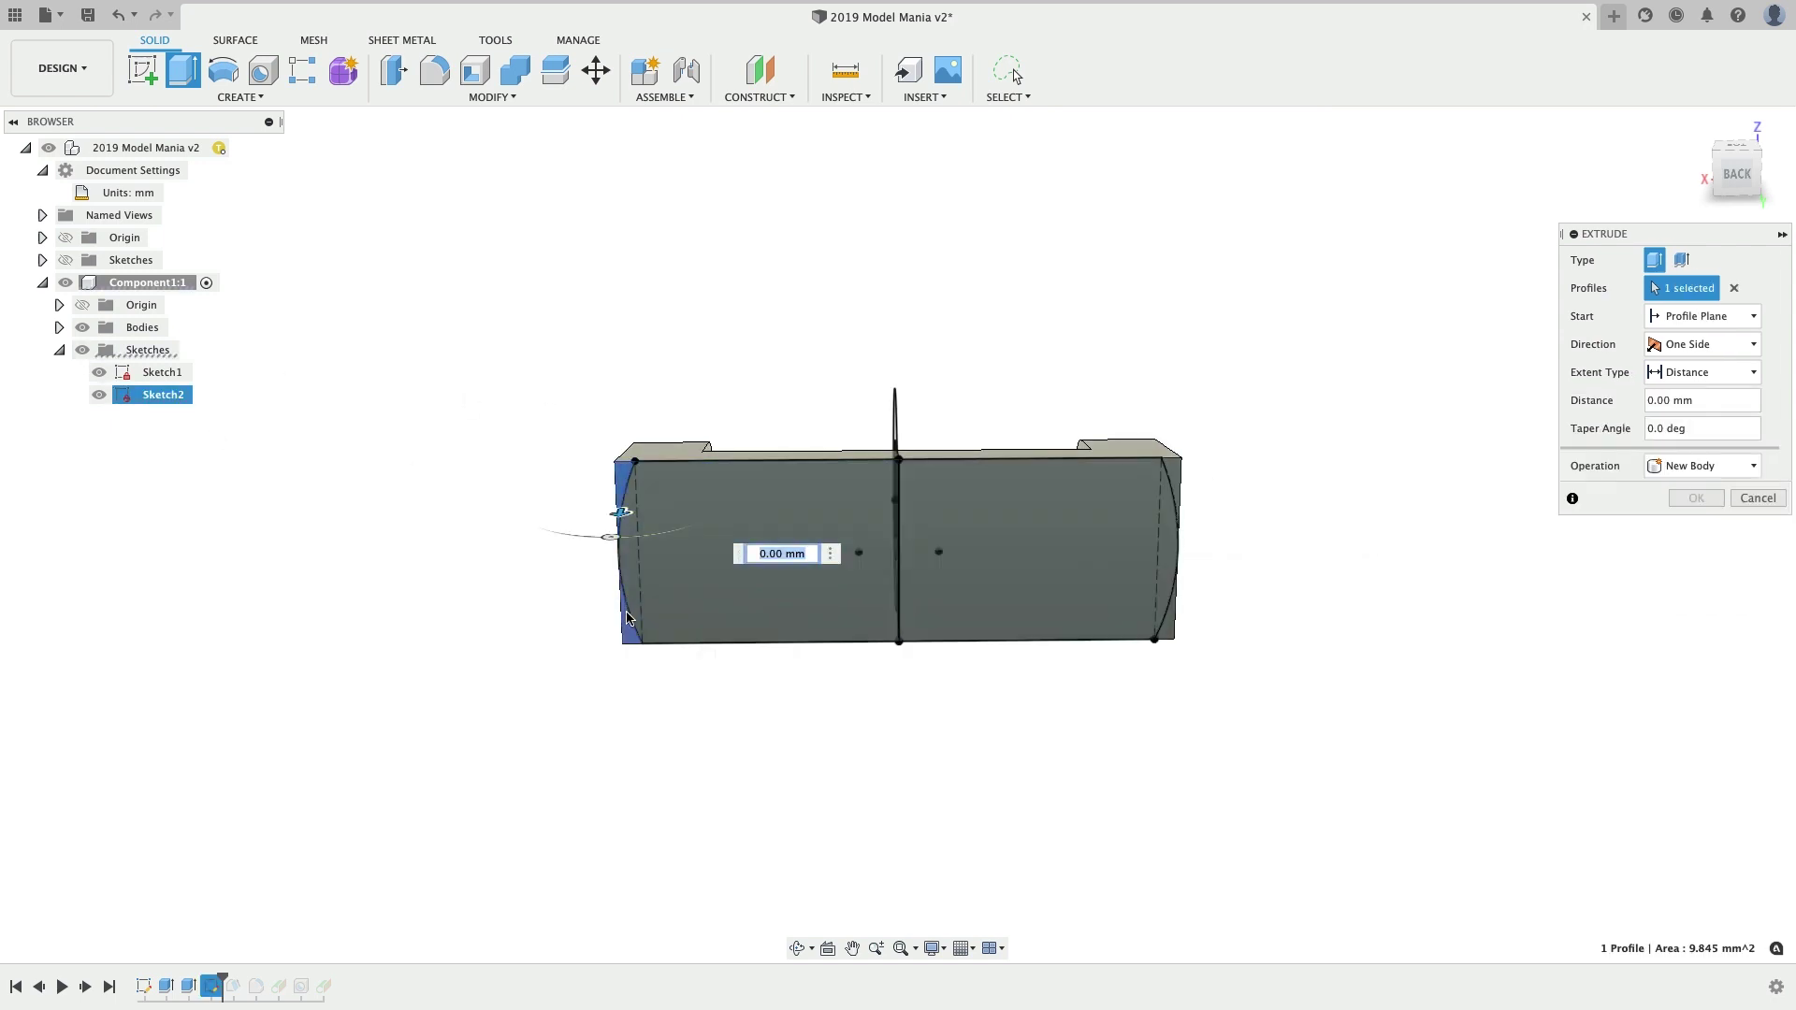
click(628, 620)
click(1176, 473)
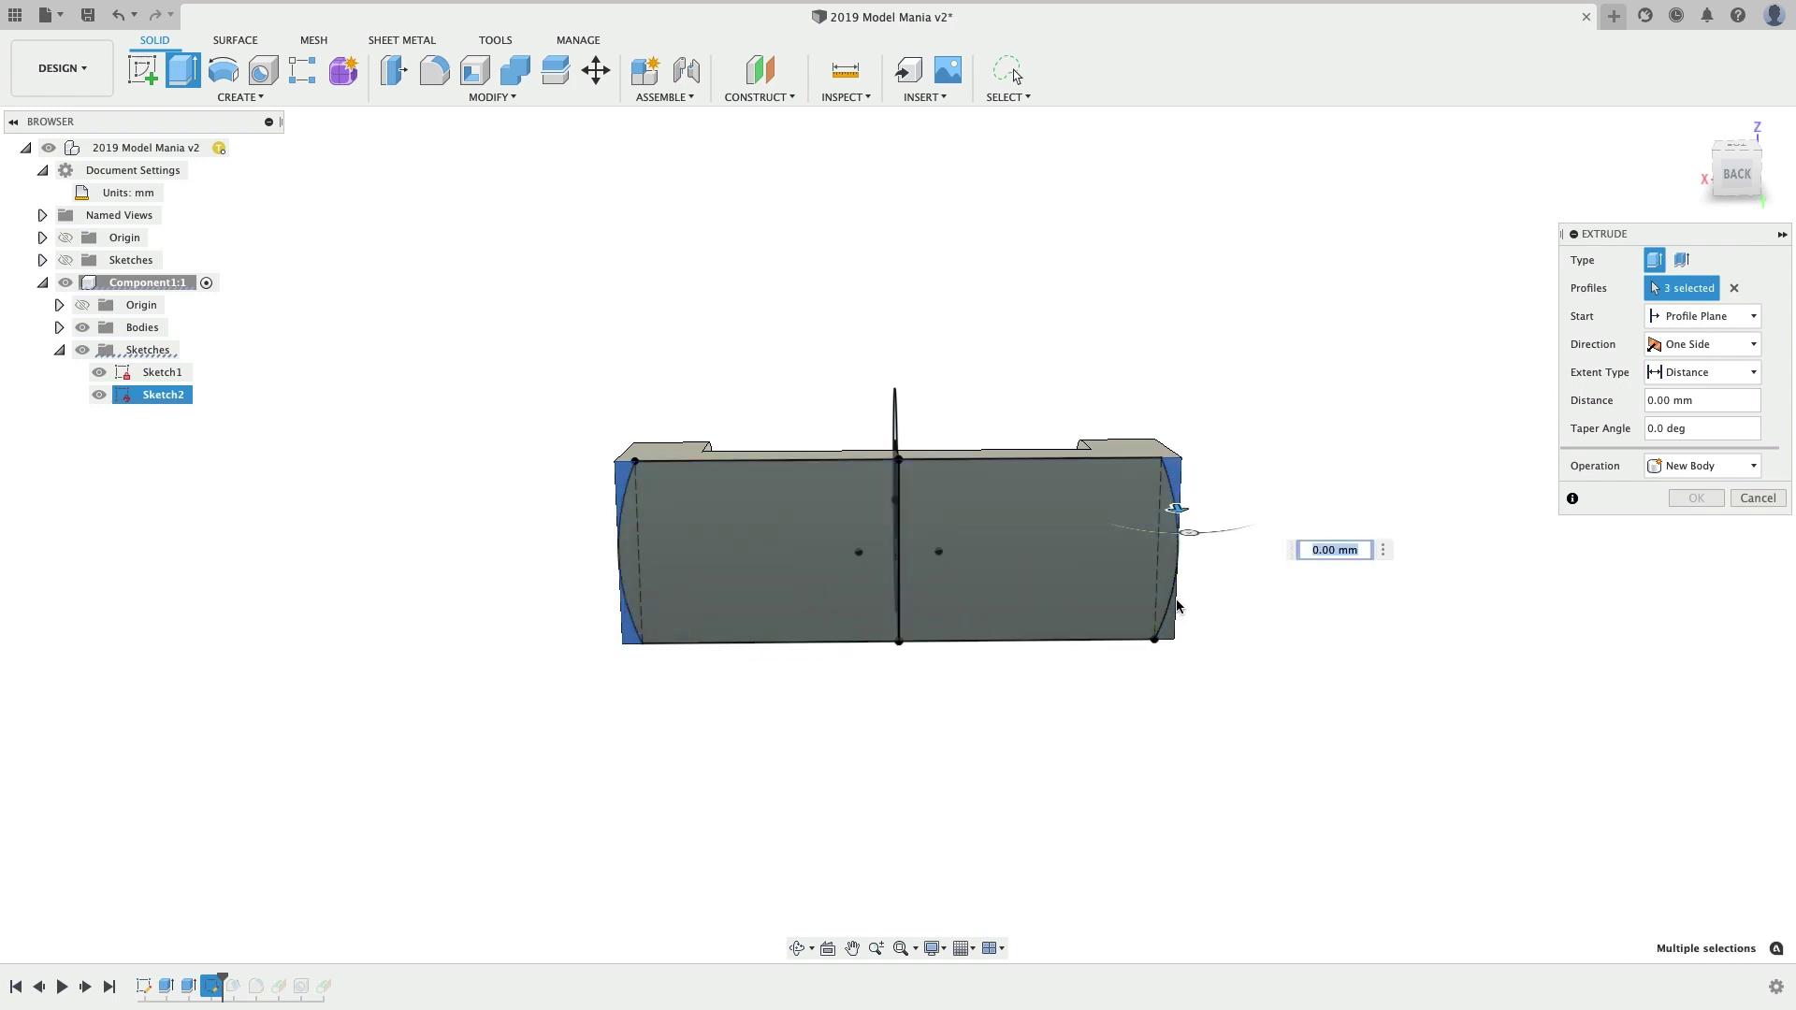
click(1105, 541)
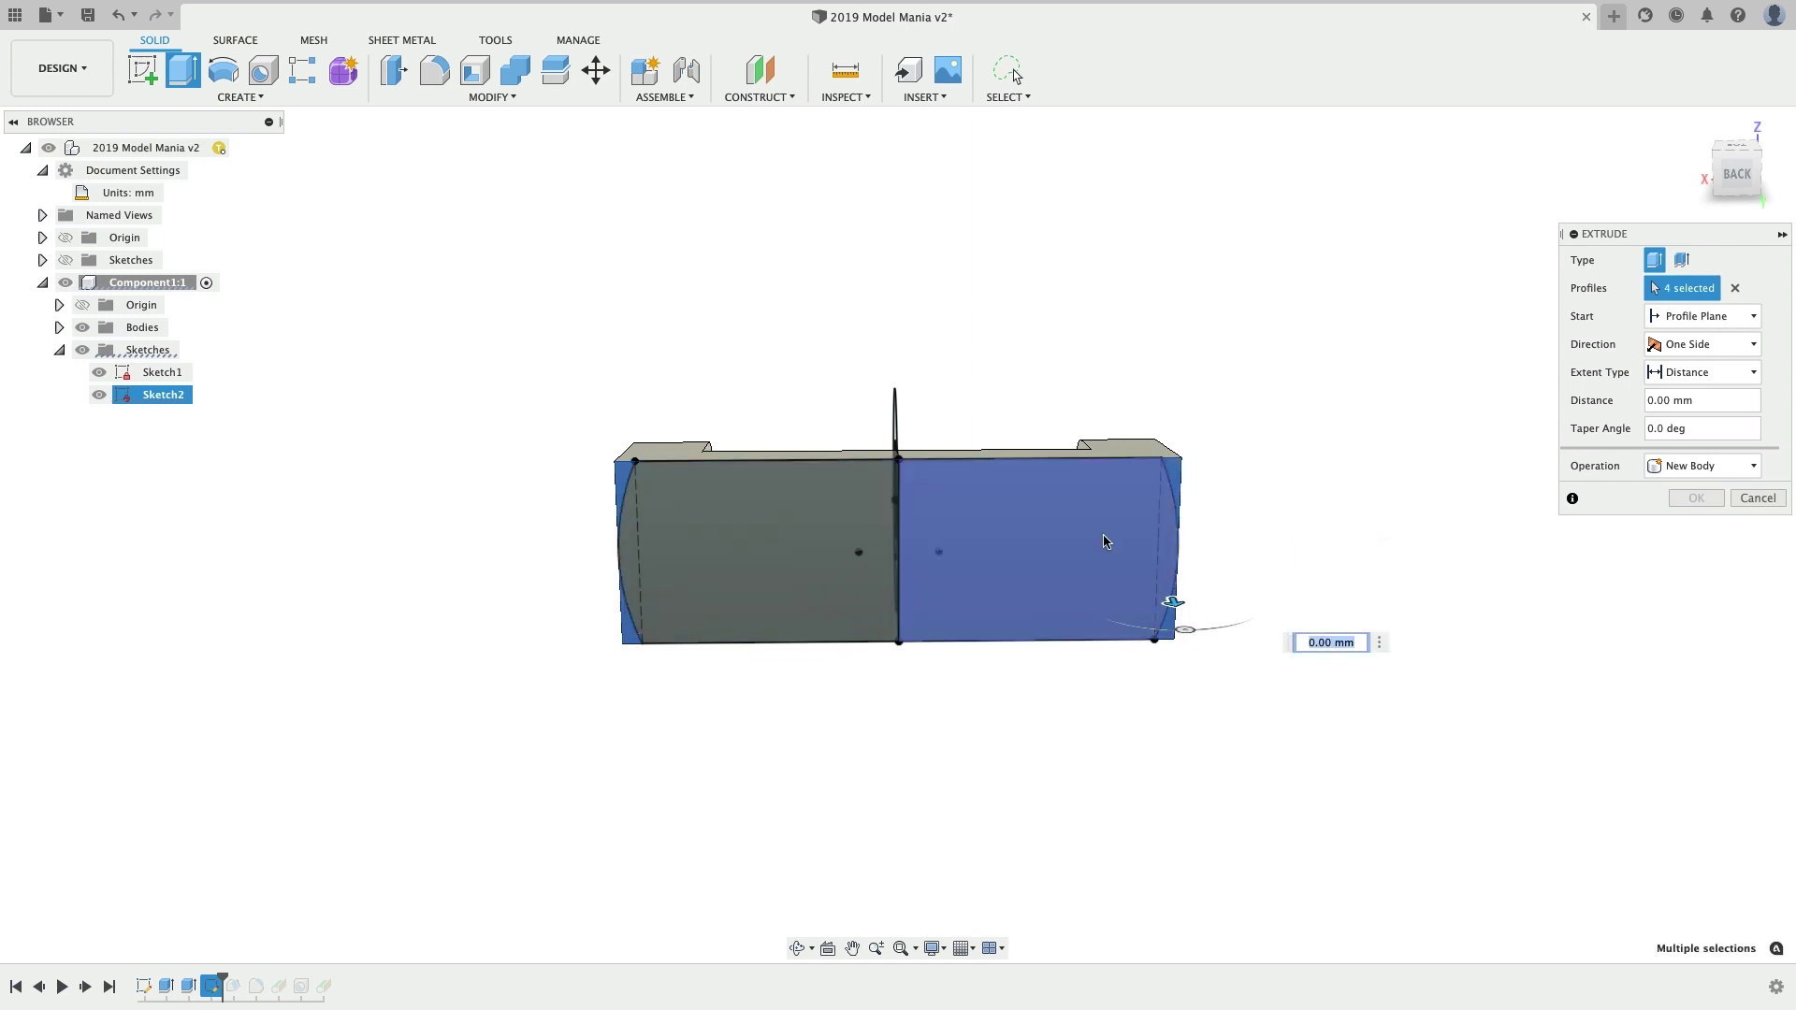
shift+middle_drag(1105, 541, 1158, 650)
drag(1158, 650, 1144, 225)
shift+middle_drag(968, 524, 1027, 549)
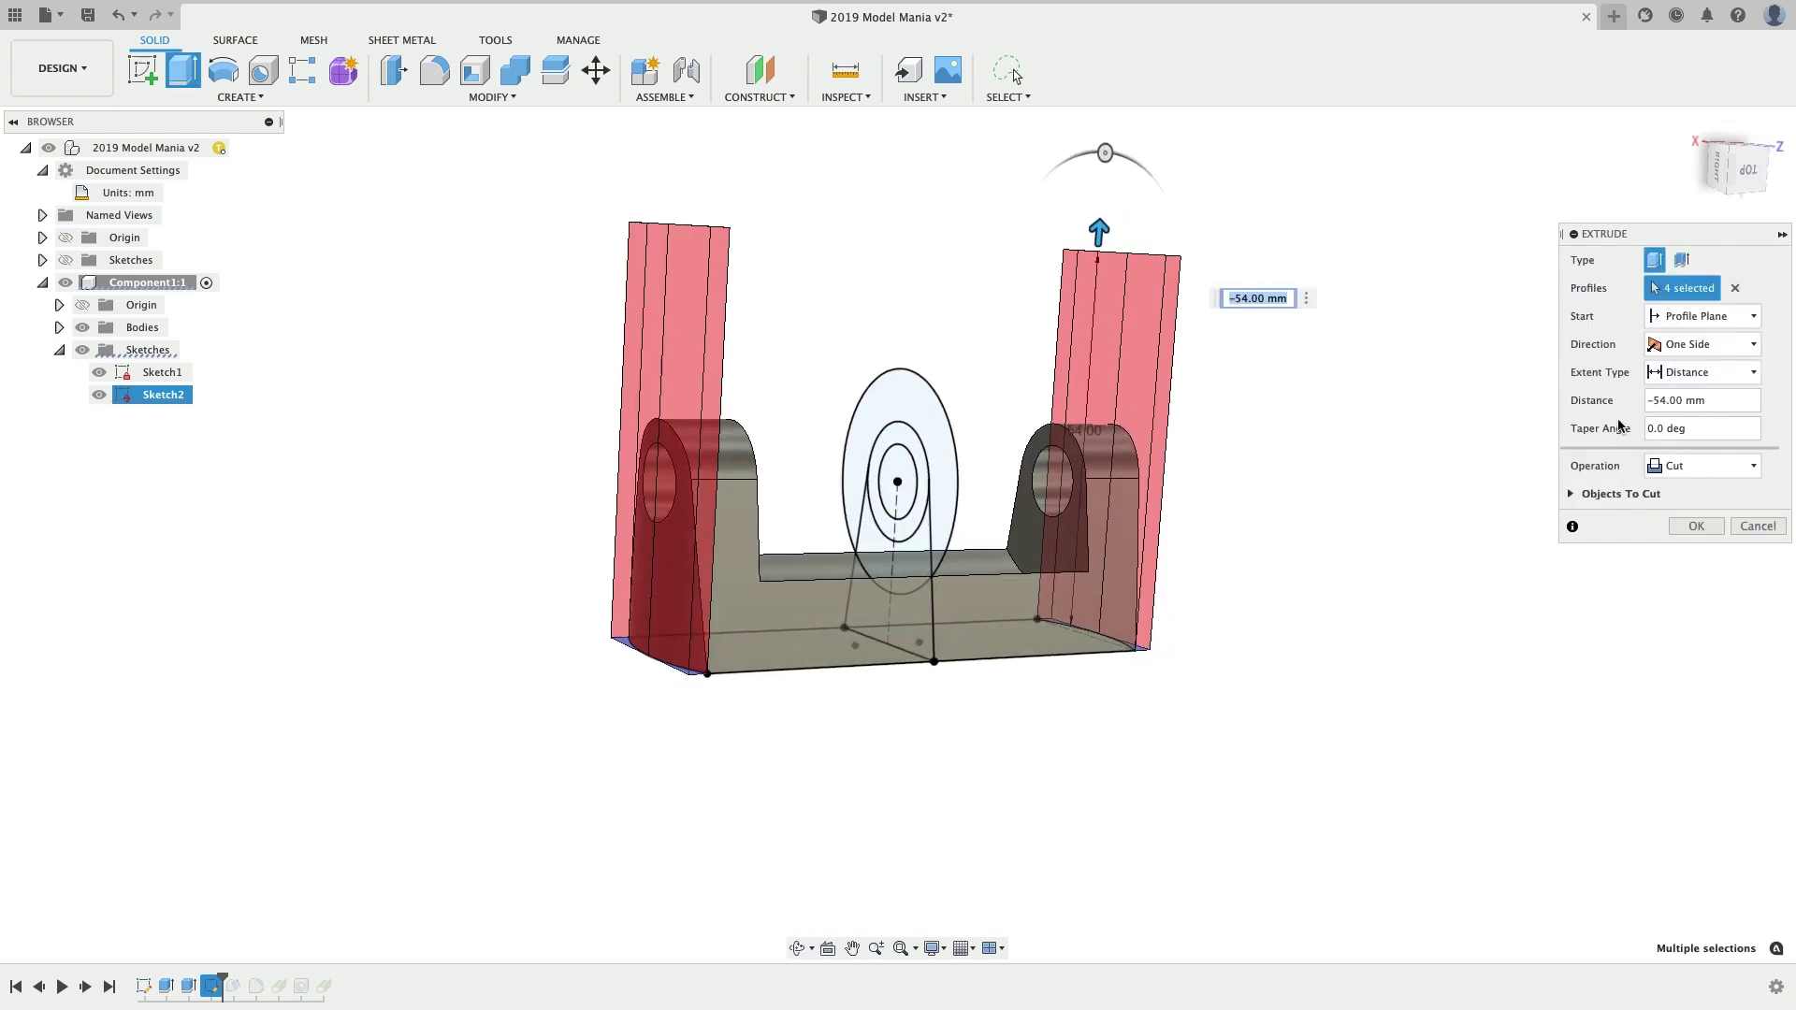
click(1696, 526)
shift+middle_drag(1247, 546, 1215, 521)
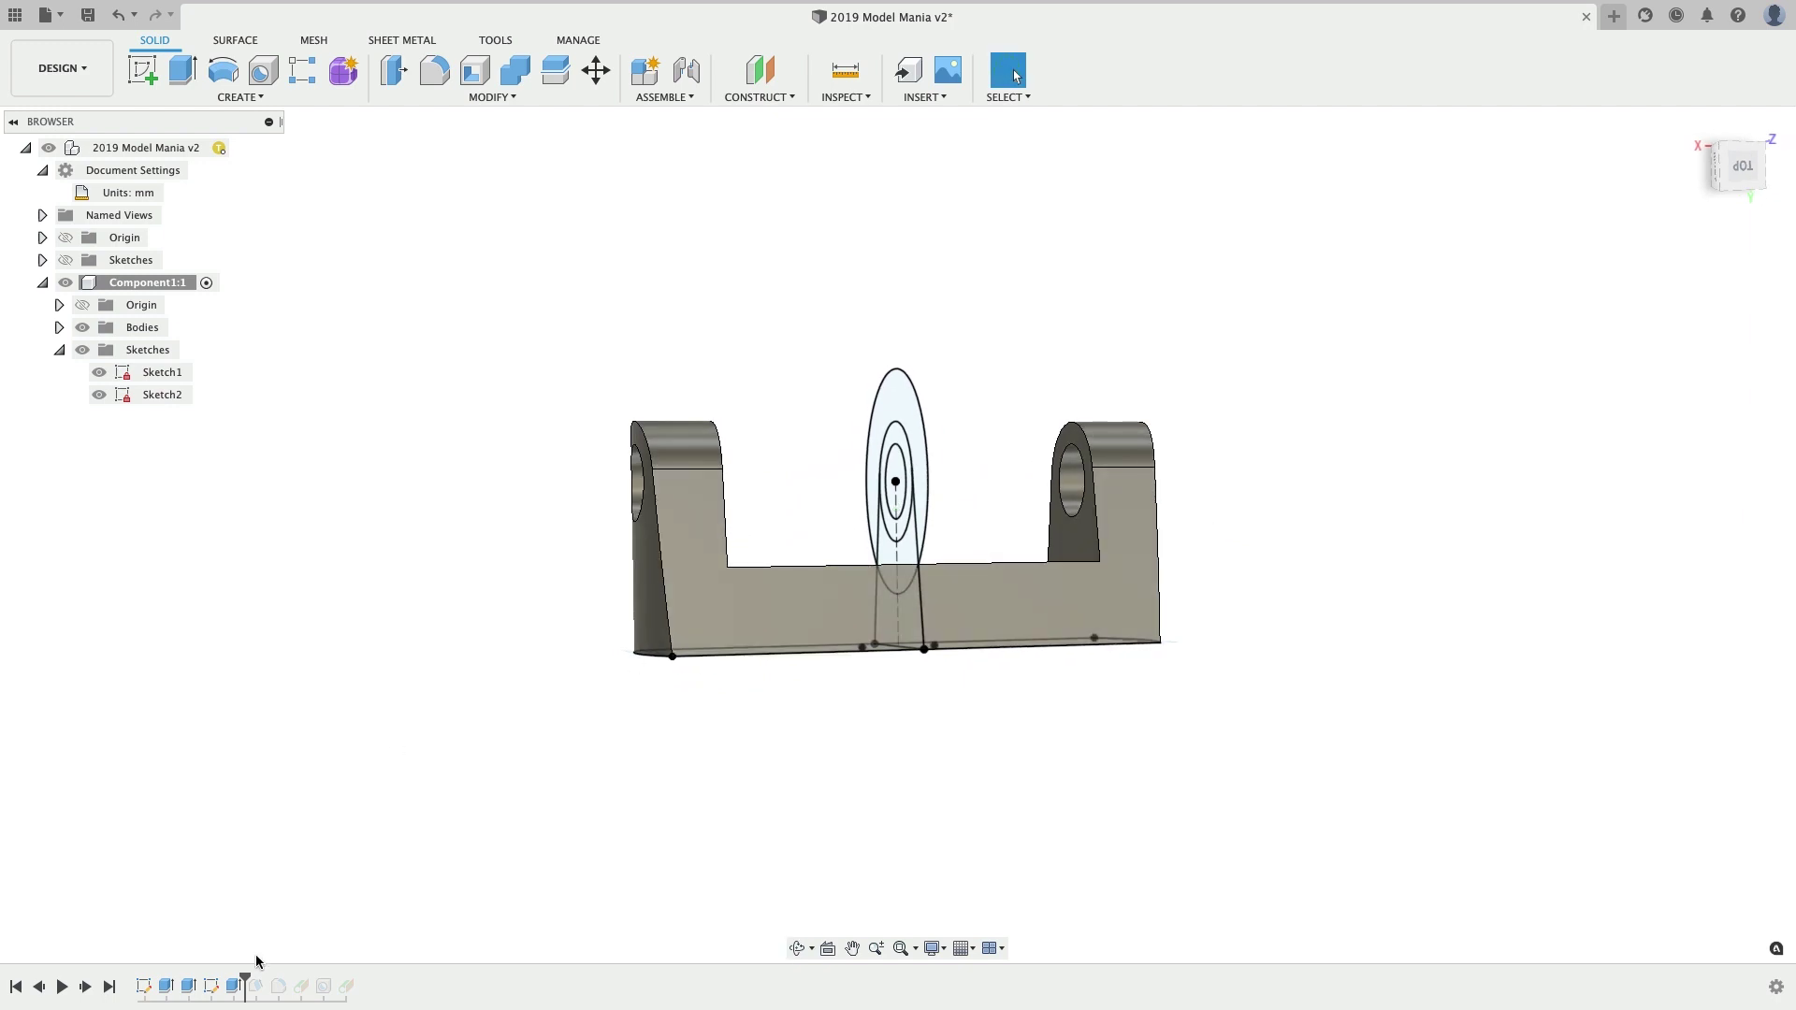
- Roll the timeline forward past the draft feature and open that draft for editing
drag(242, 974, 267, 975)
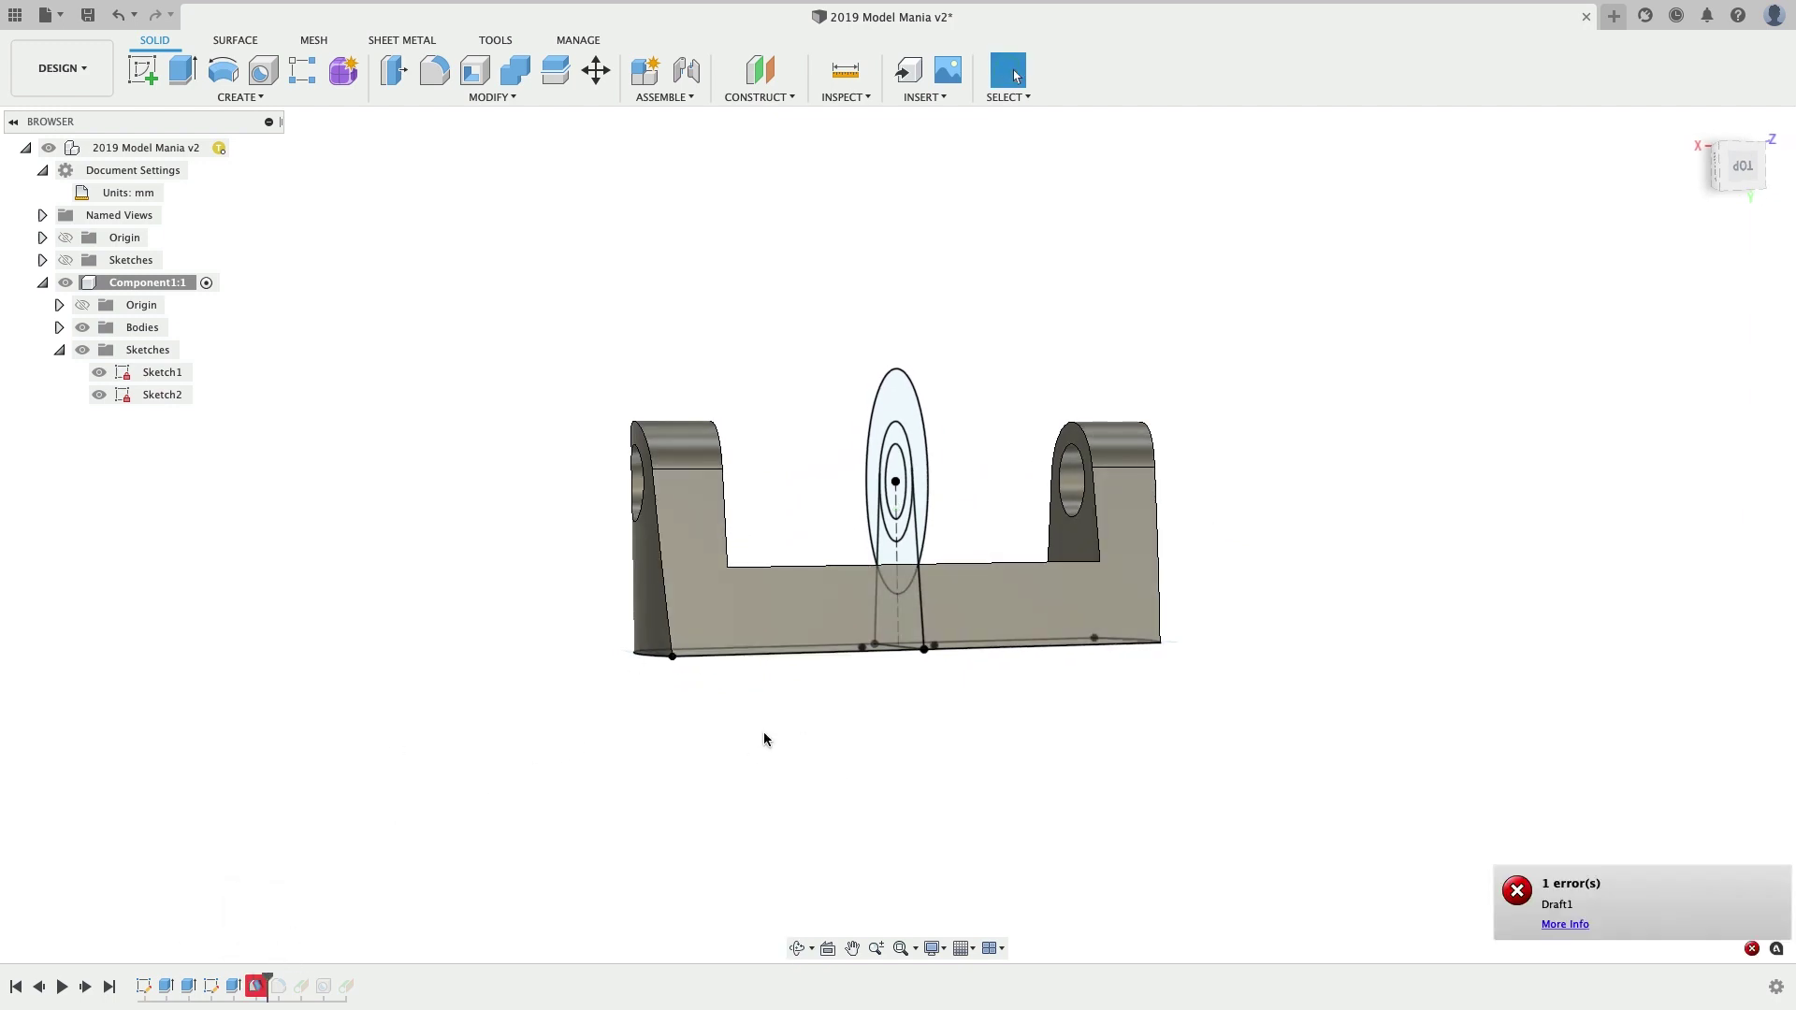
right_click(256, 988)
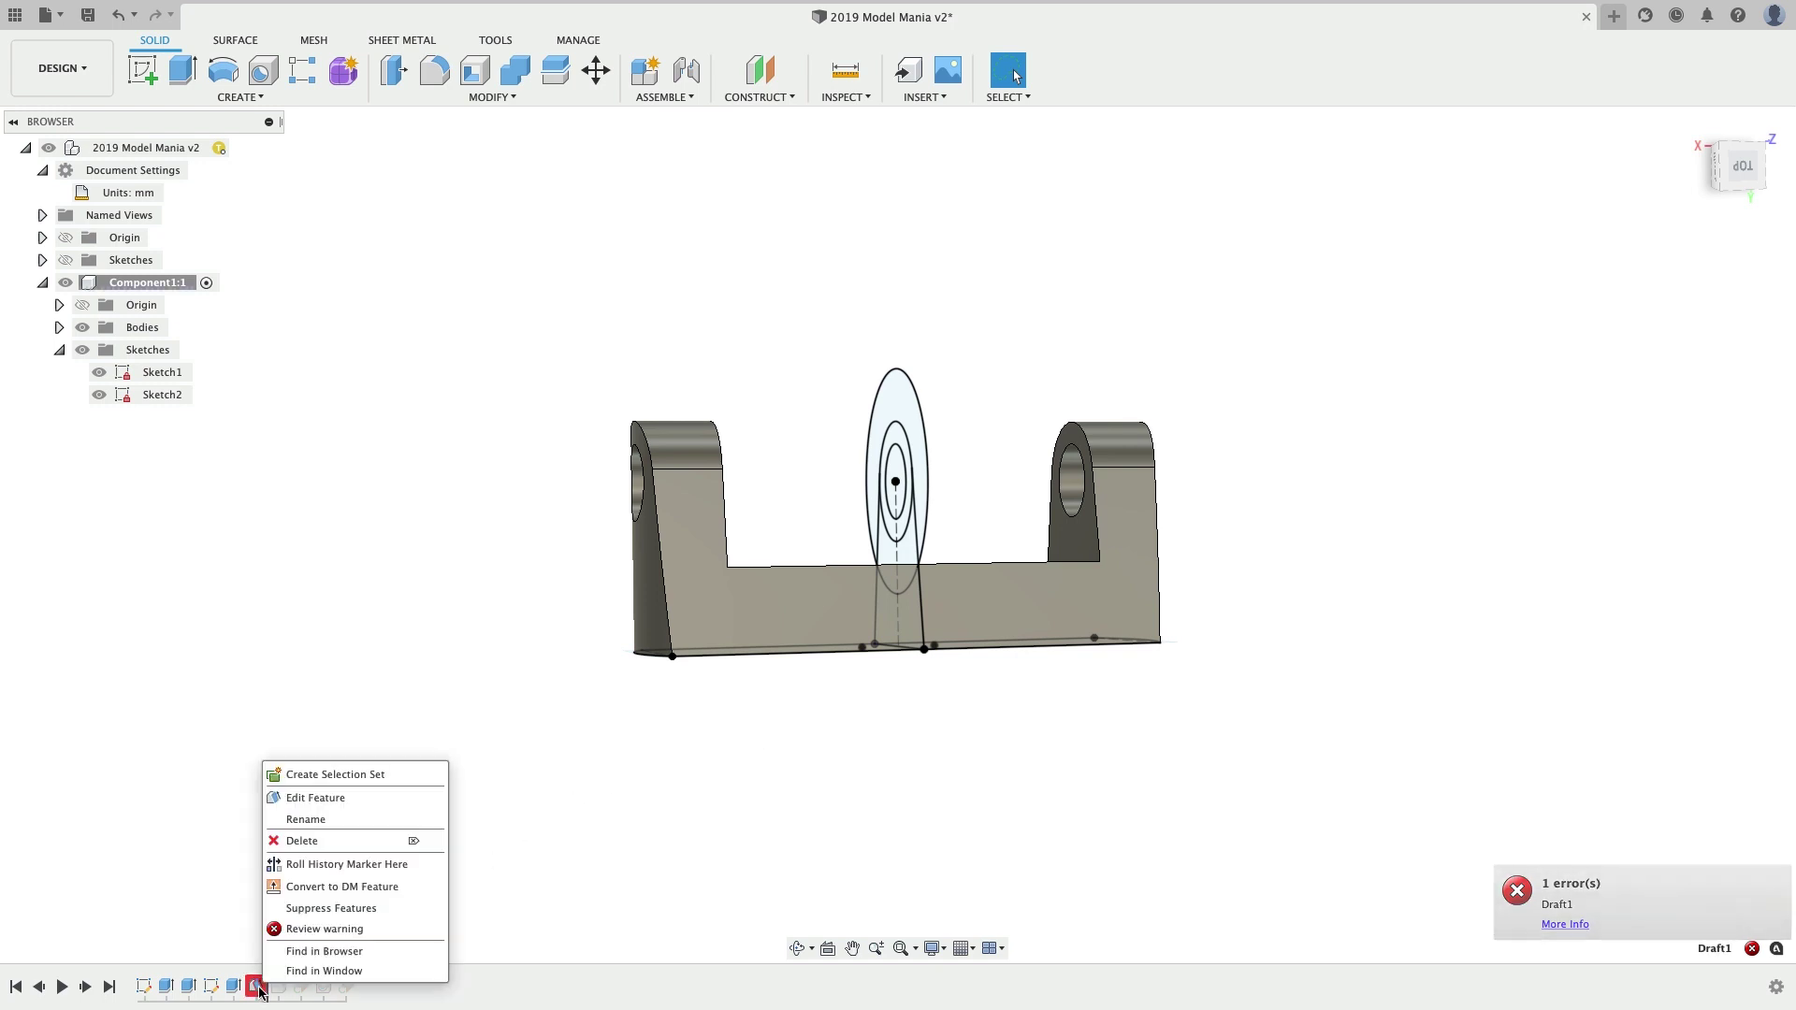
click(311, 803)
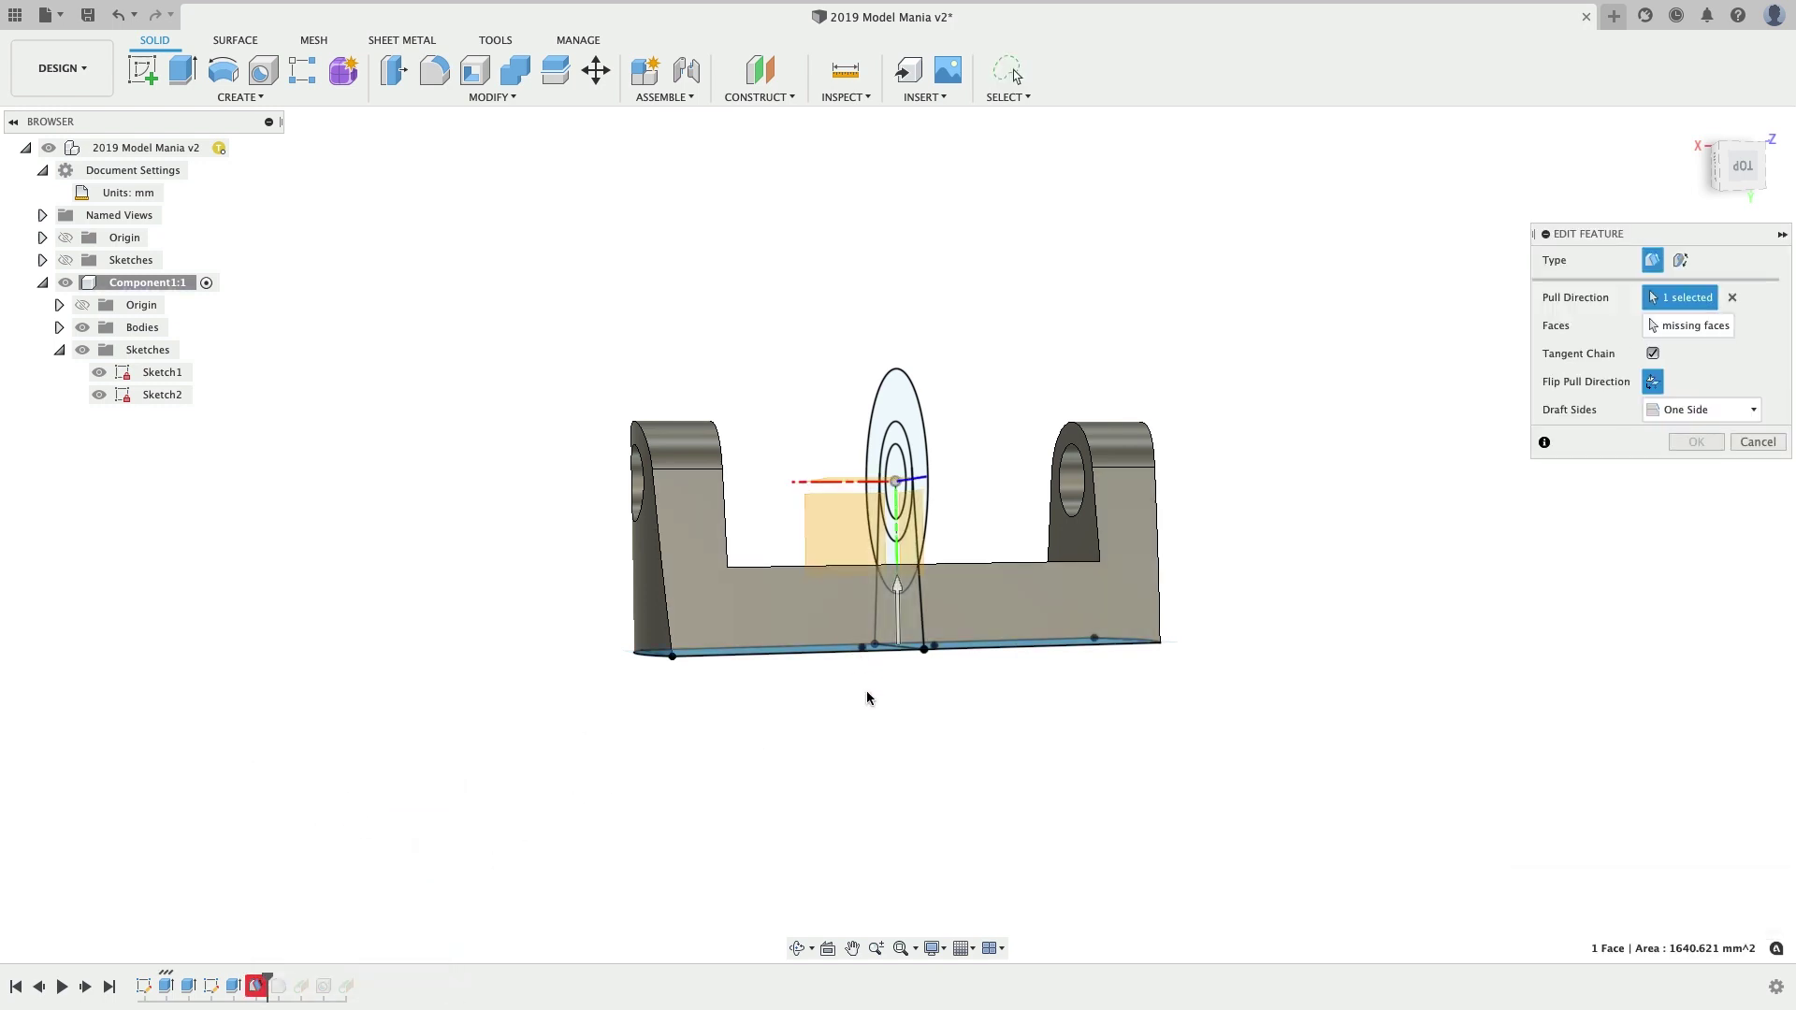
- Repair the draft by reselecting the flat base face as pull direction and the two rounded outer end faces as drafted faces
shift+middle_drag(871, 811, 847, 706)
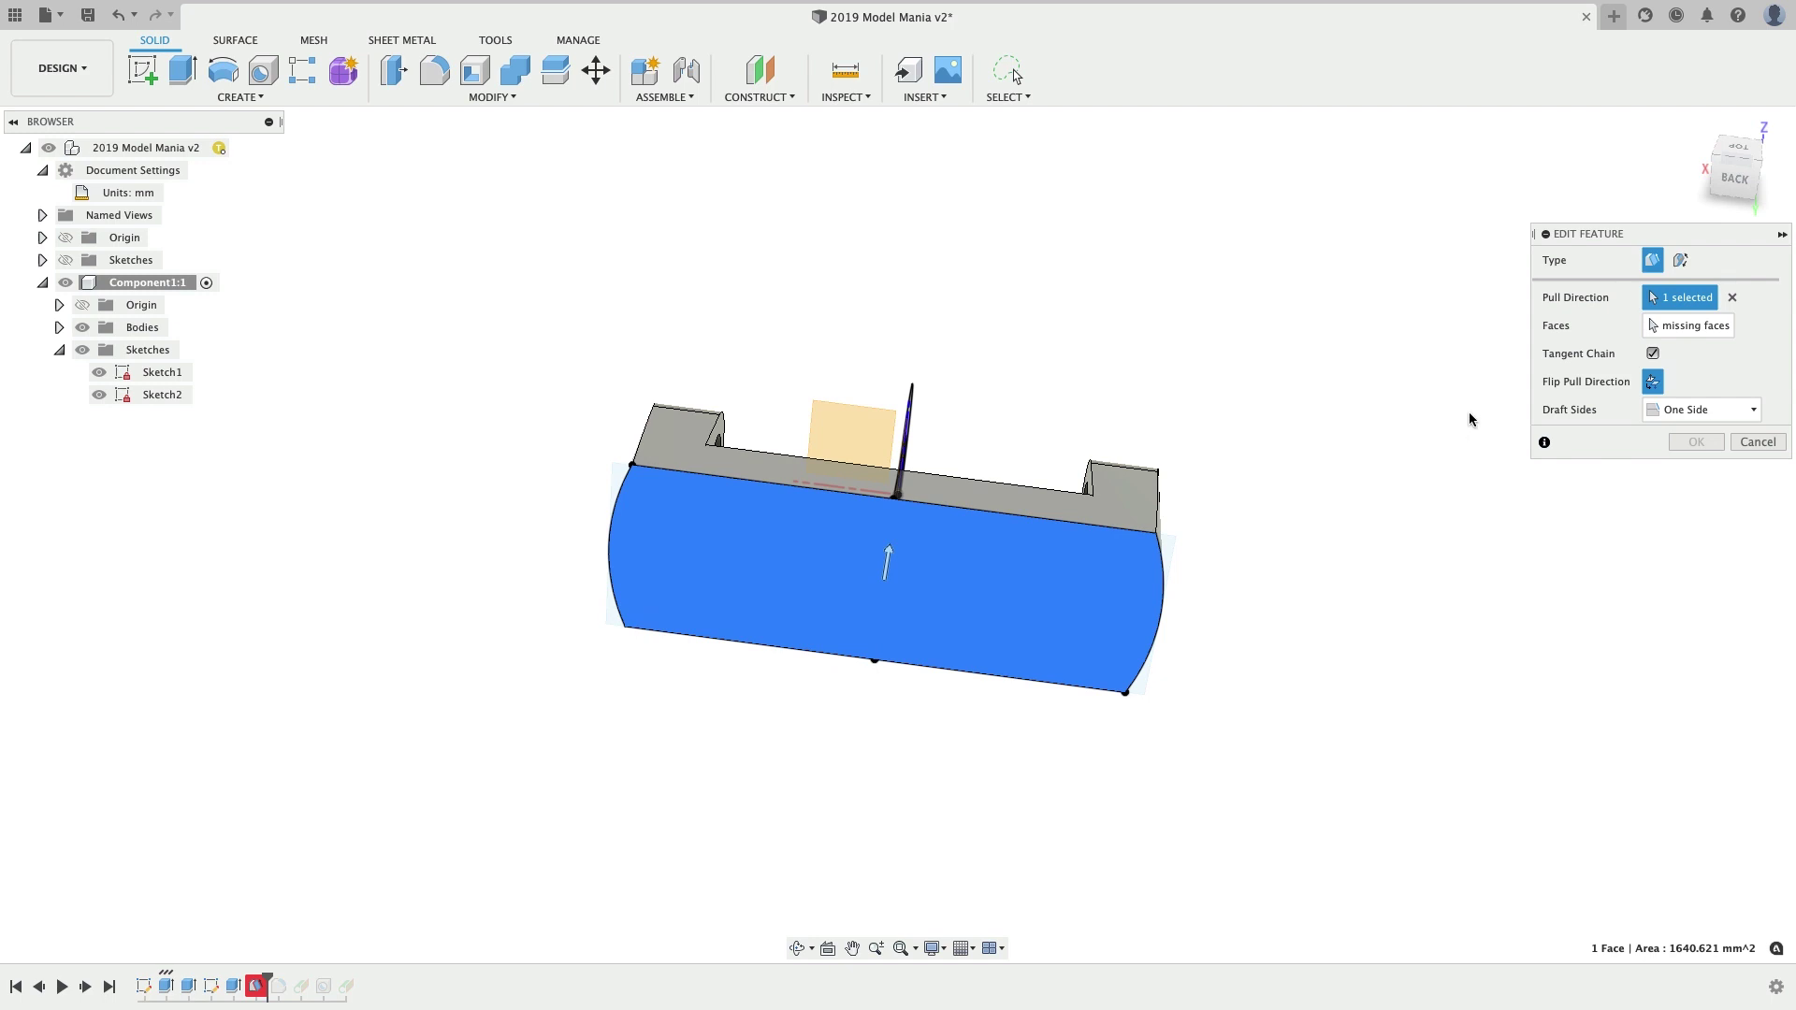
click(1679, 327)
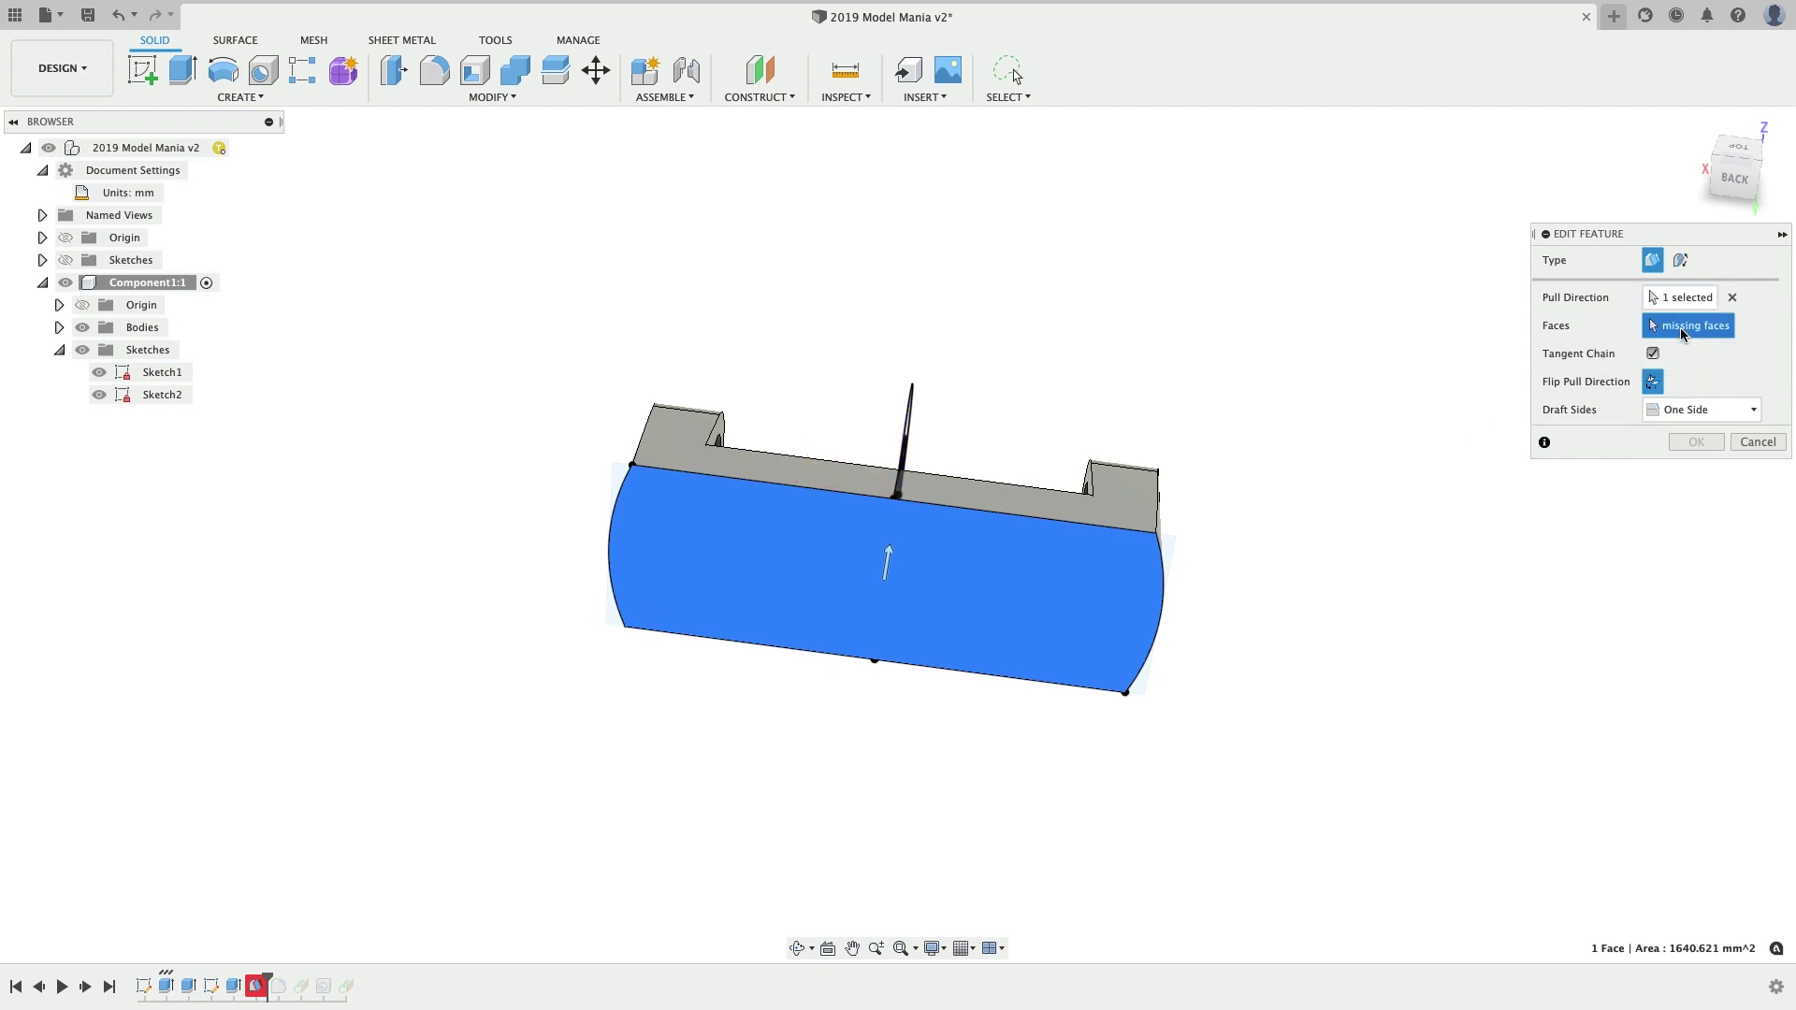
shift+middle_drag(1158, 449, 1122, 605)
click(1732, 298)
shift+middle_drag(1113, 485, 704, 524)
click(1126, 616)
click(1160, 524)
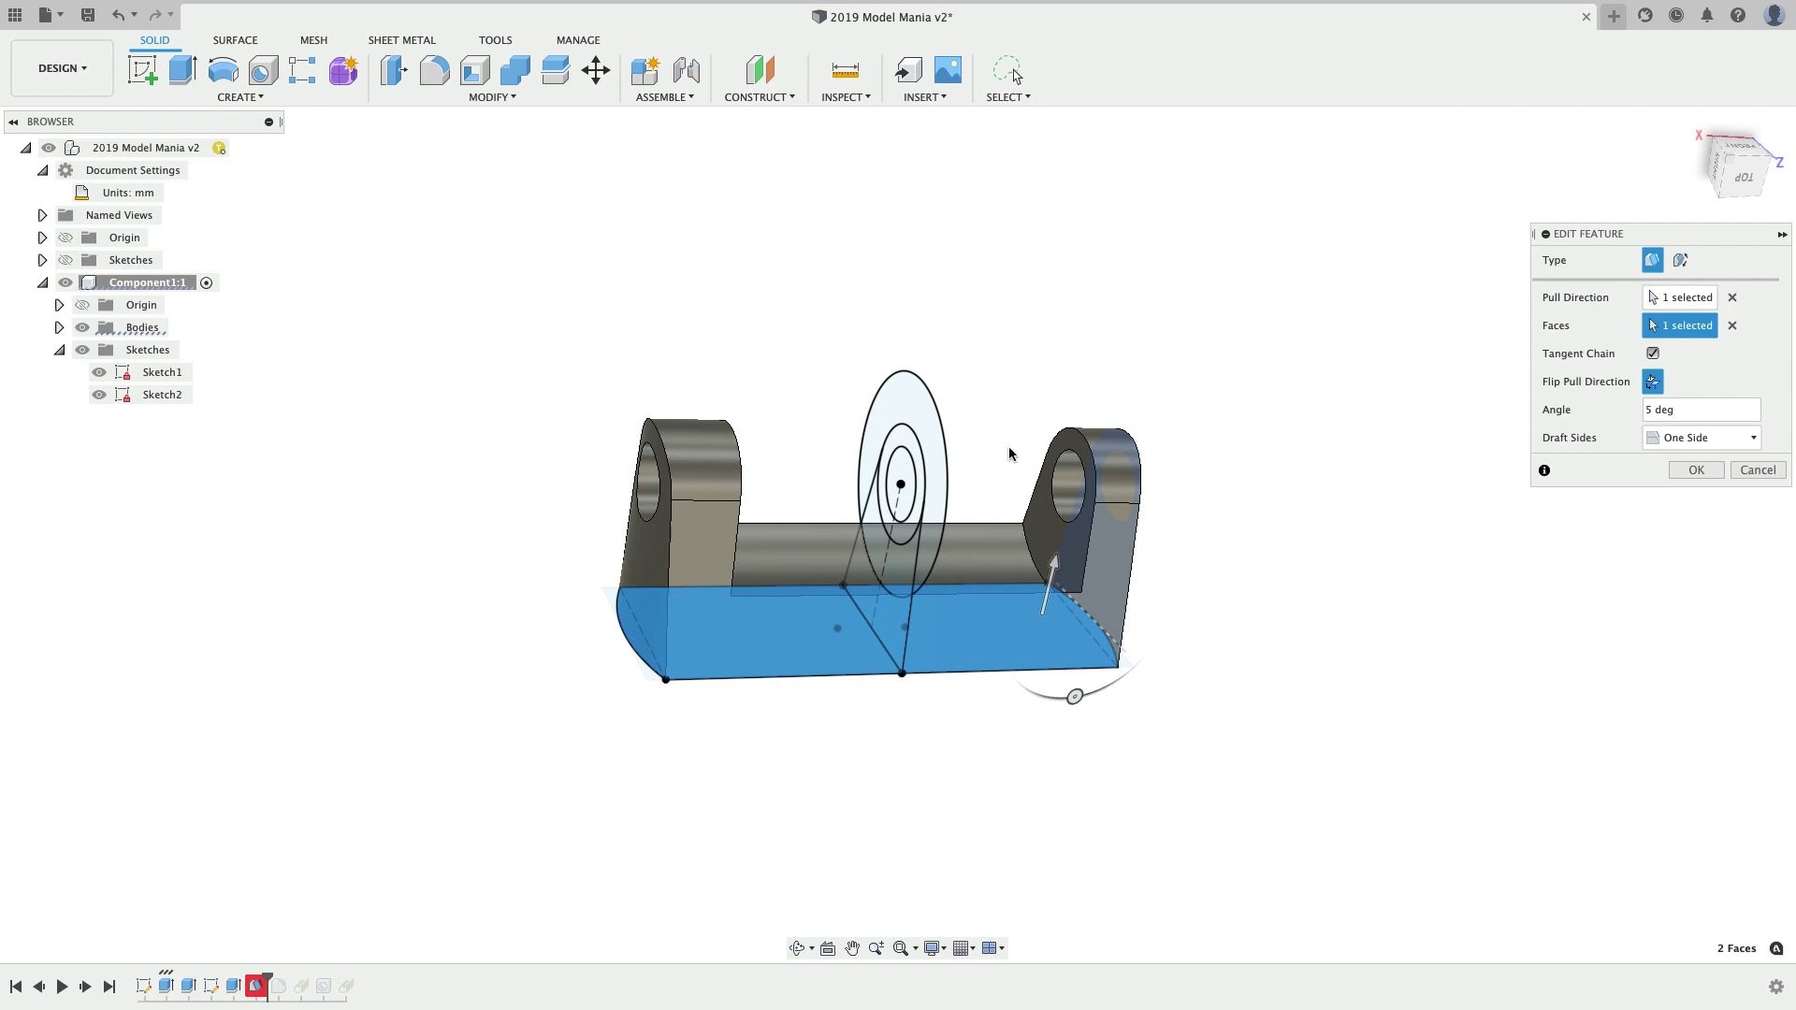
click(1732, 326)
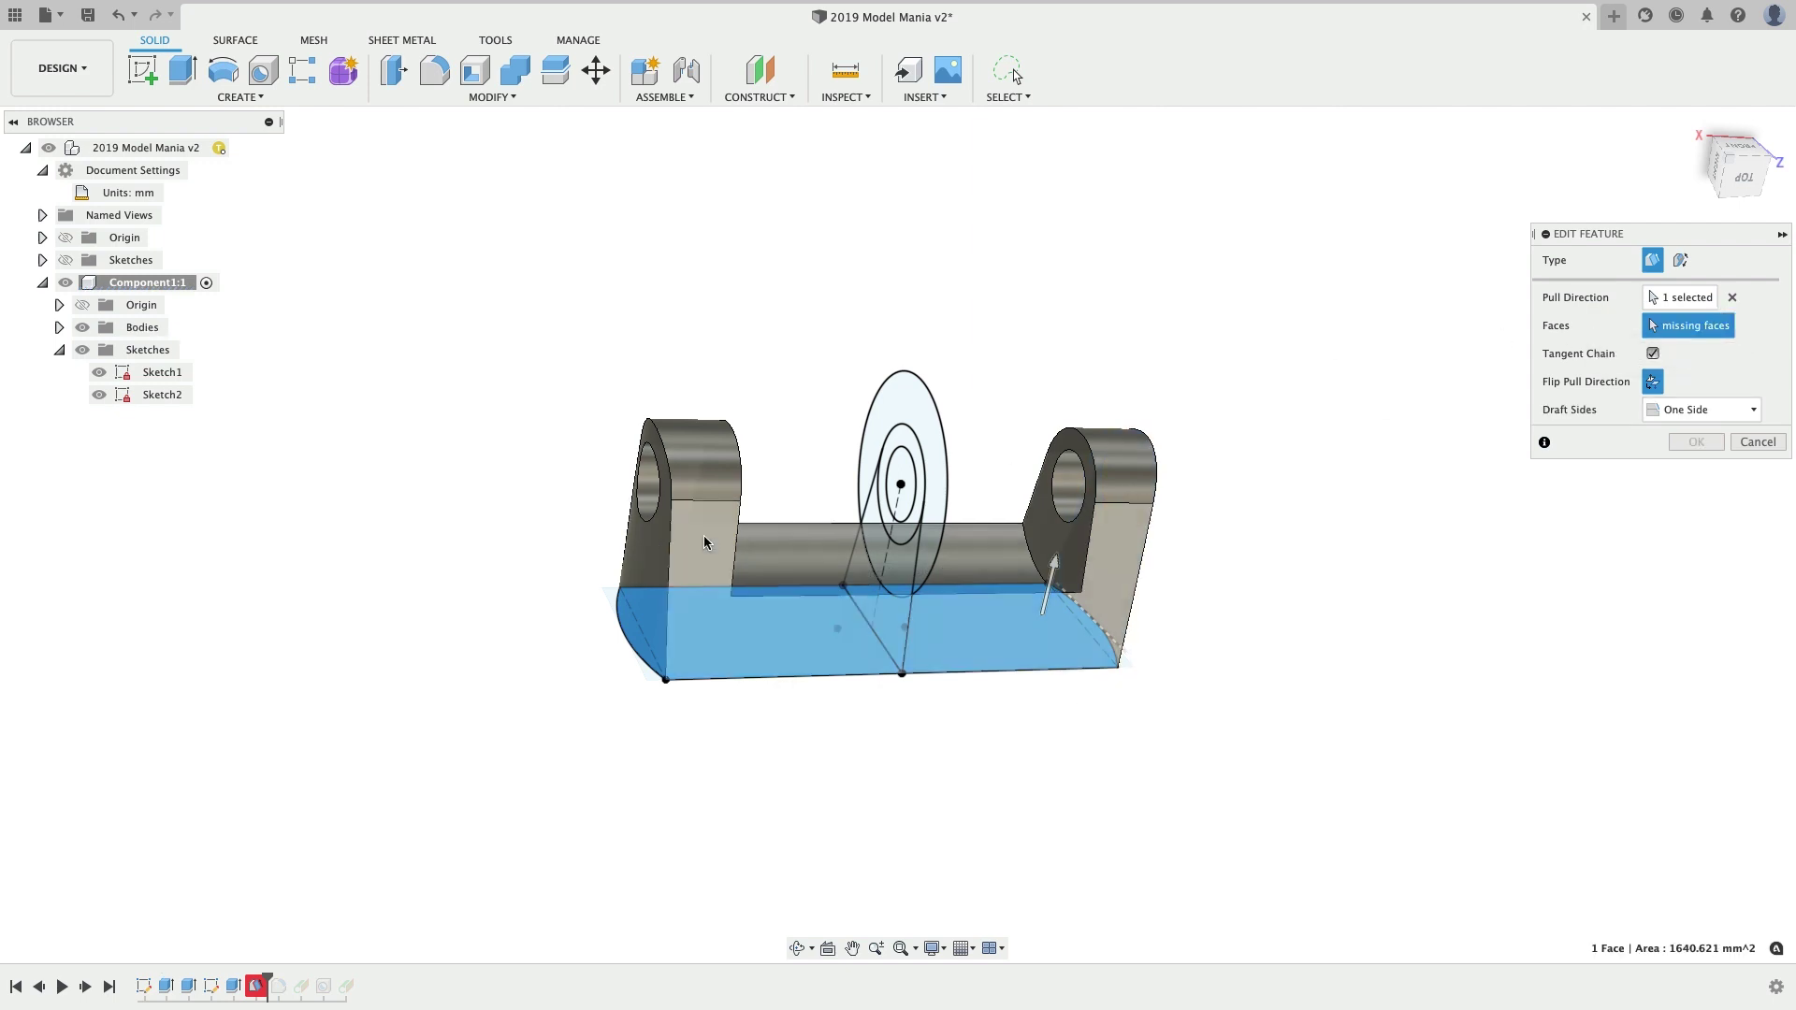
click(653, 564)
shift+middle_drag(1134, 638, 1023, 573)
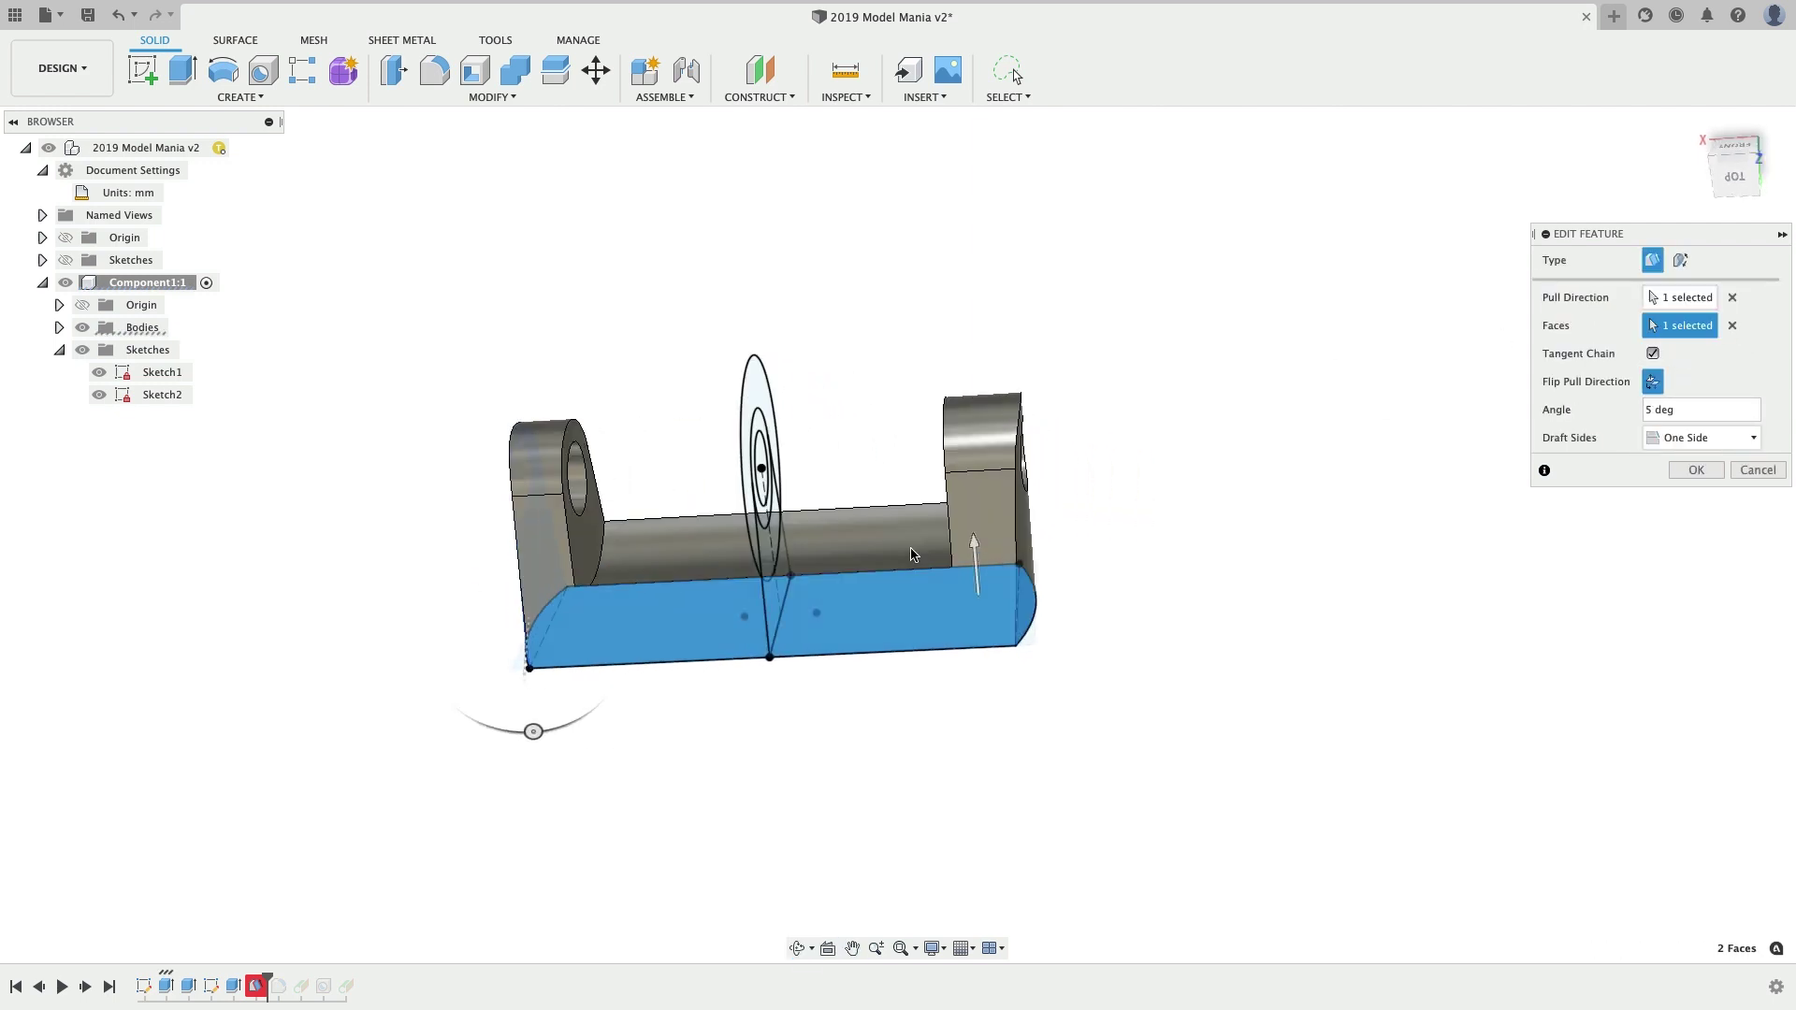
click(1027, 531)
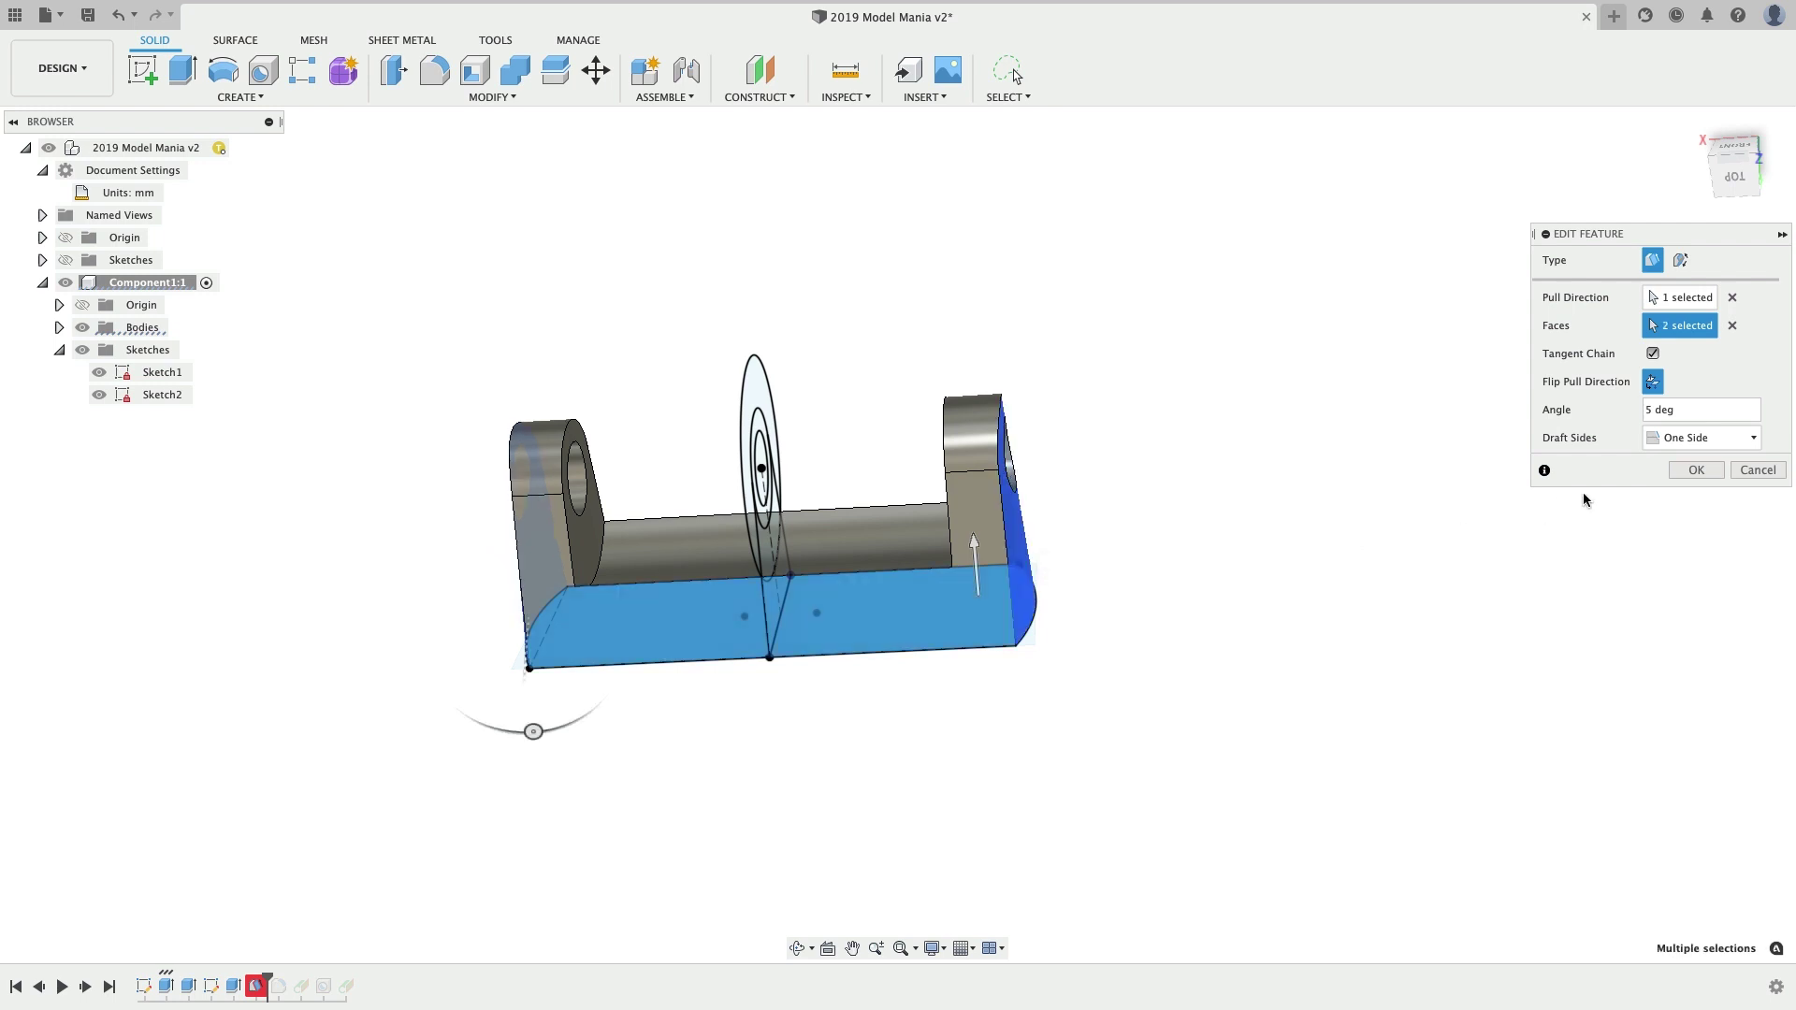
click(1696, 470)
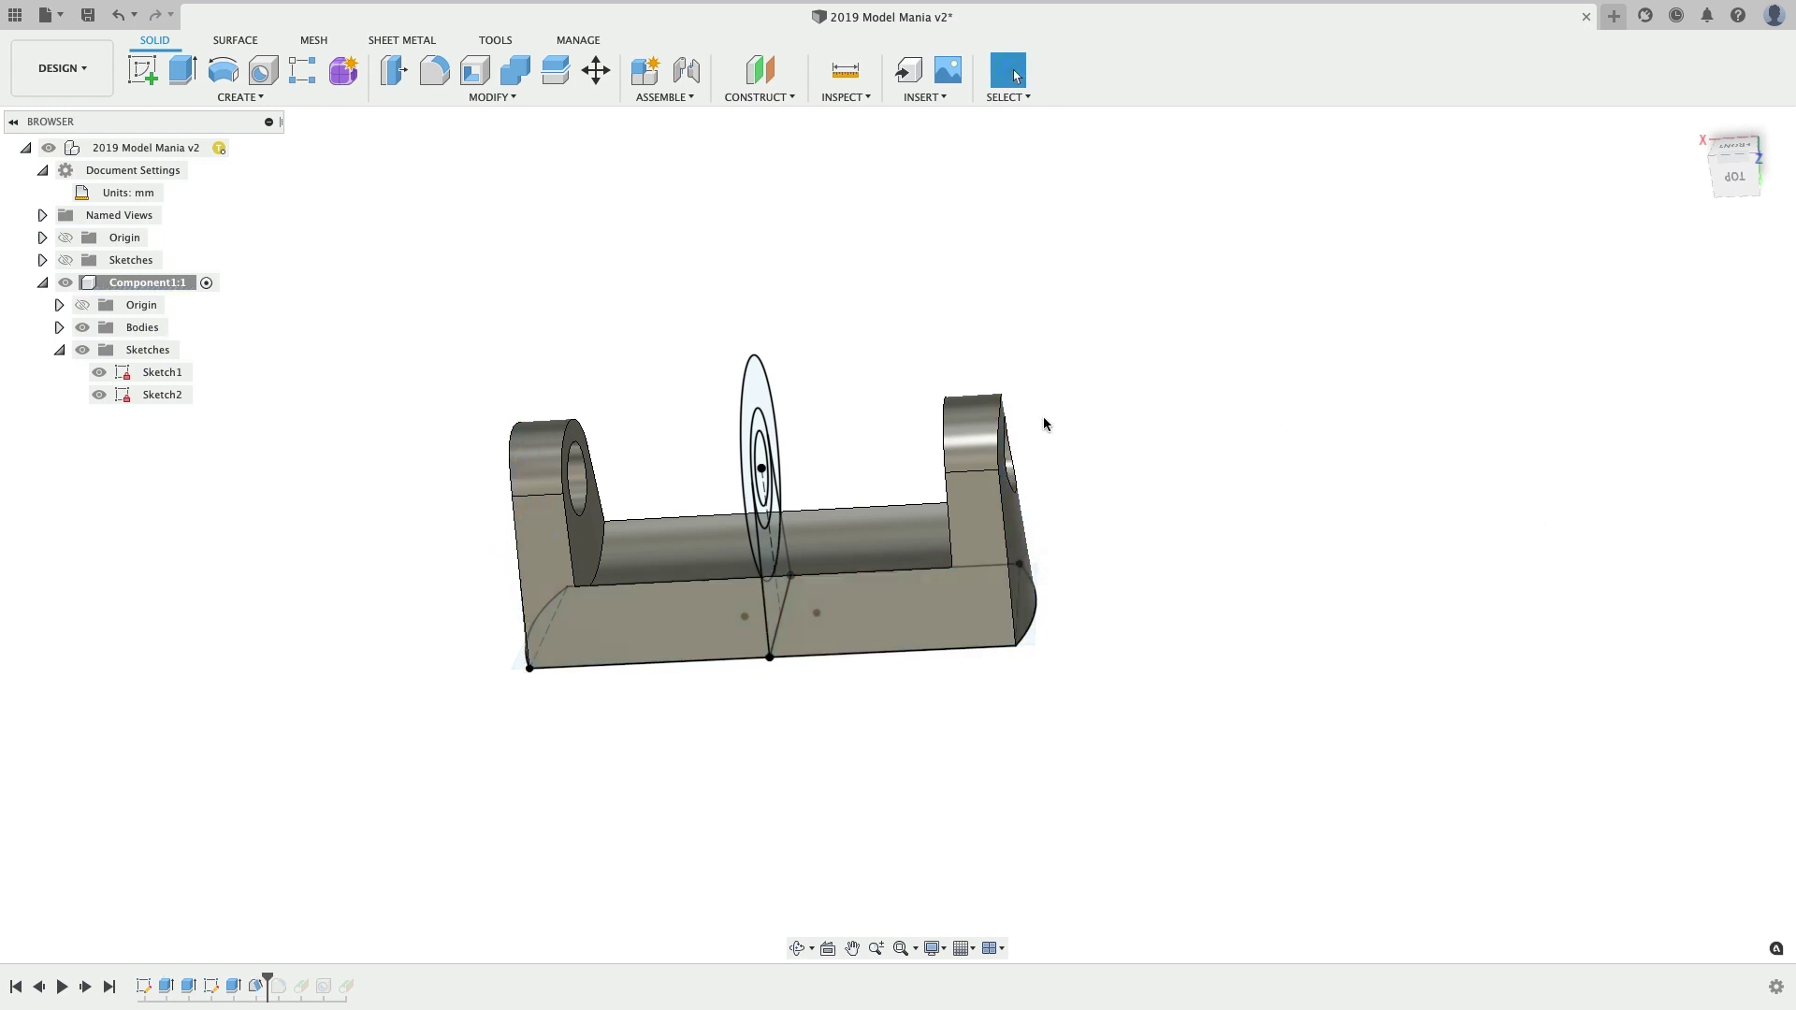
- Start a new Draft using the flat base face as pull direction, flipped to point towards the lugs
shift+middle_drag(1042, 417, 1106, 496)
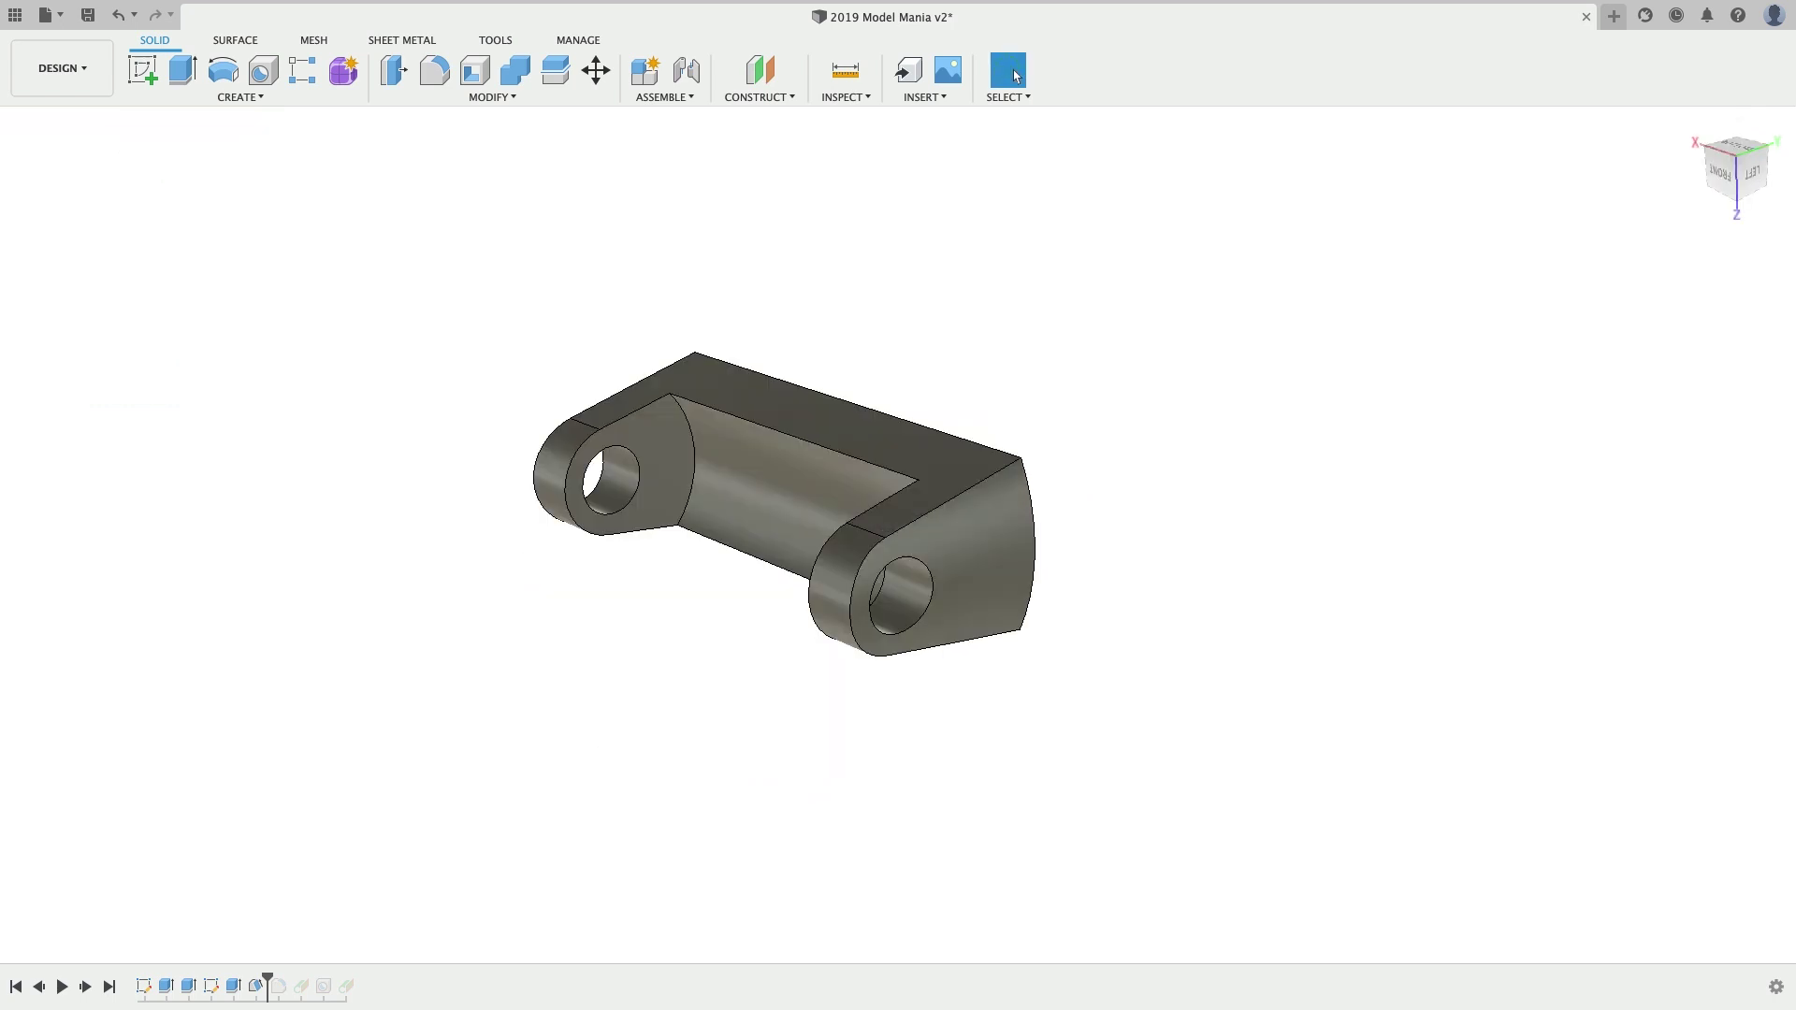
shift+middle_drag(943, 418, 869, 568)
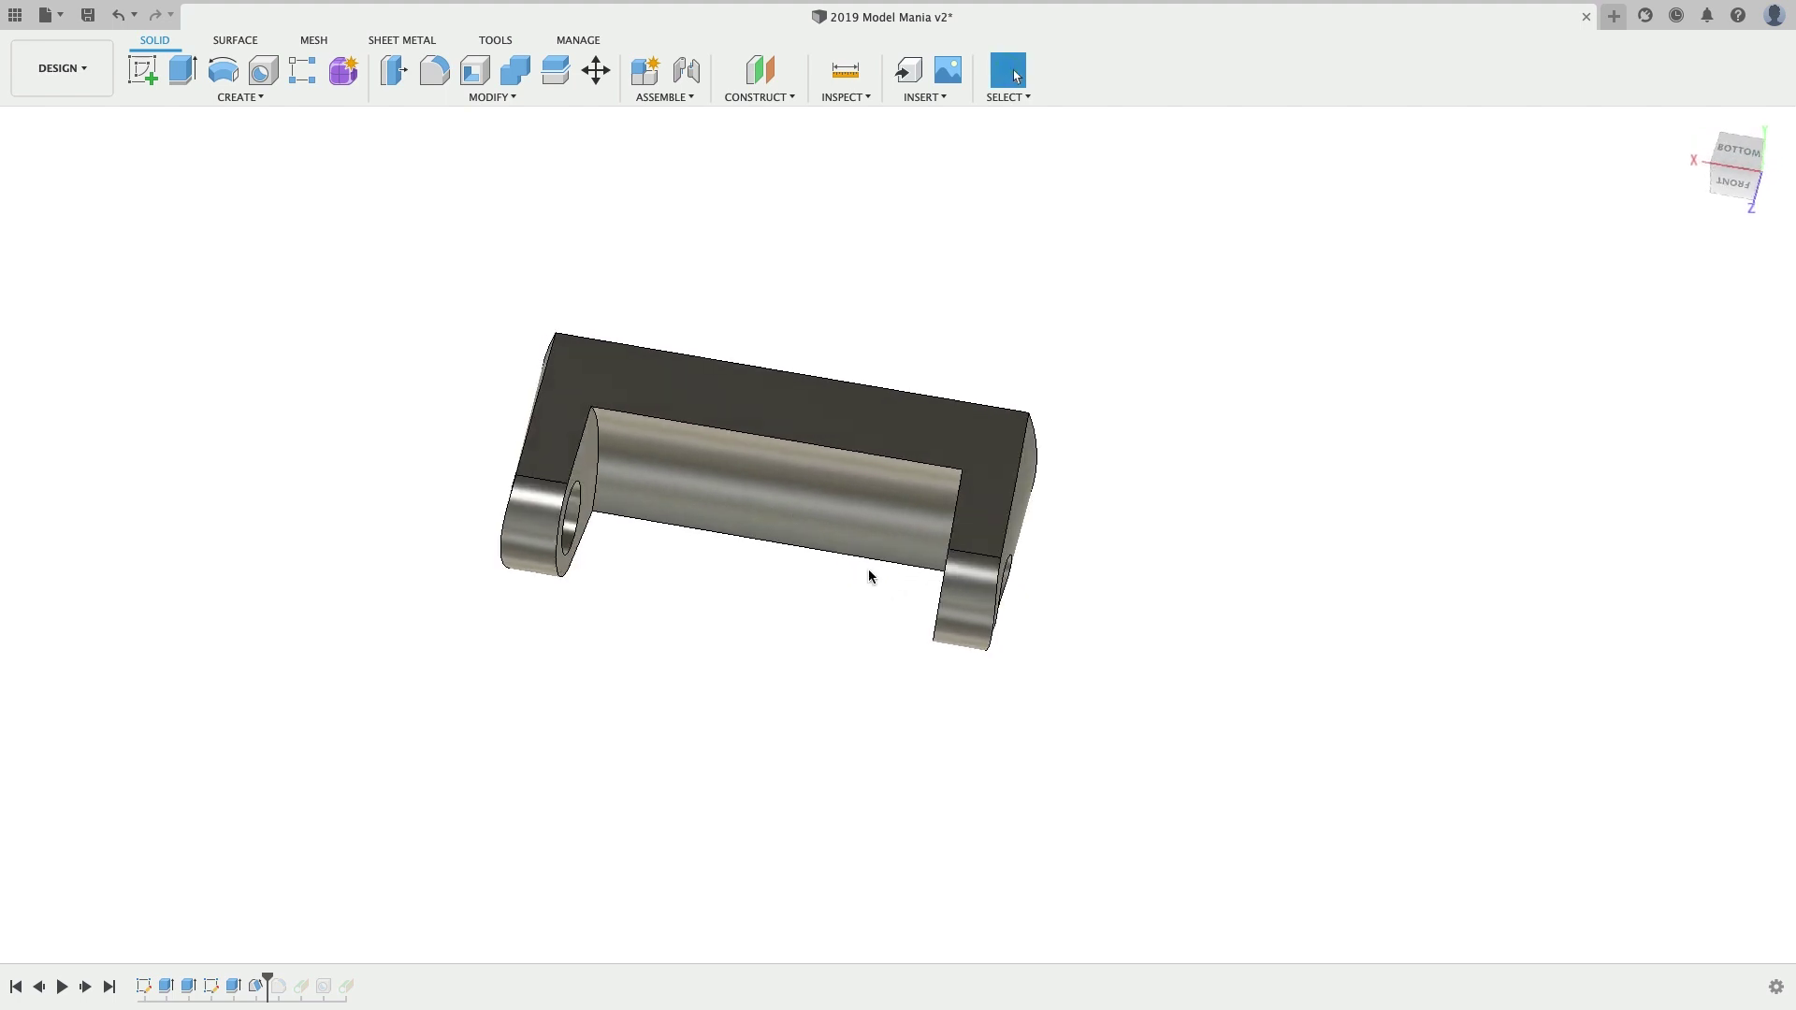
scroll(615, 473, up, 3)
scroll(615, 474, up, 2)
click(575, 436)
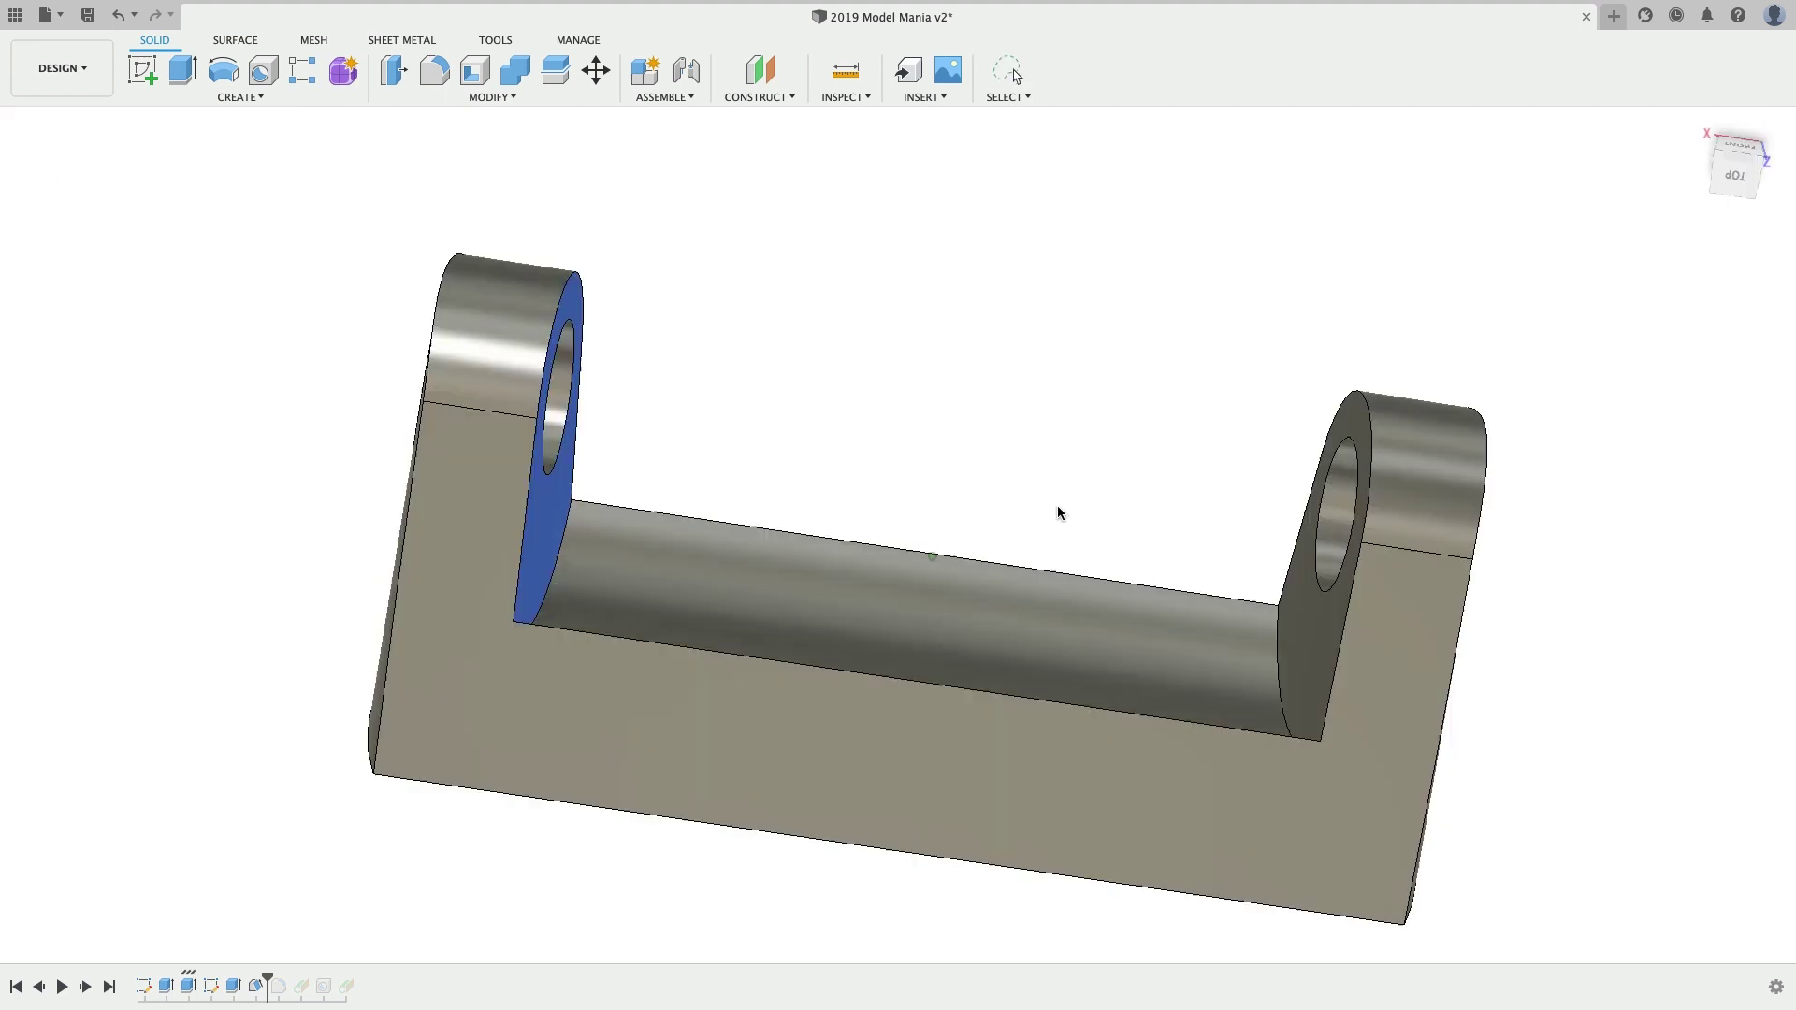
click(1035, 407)
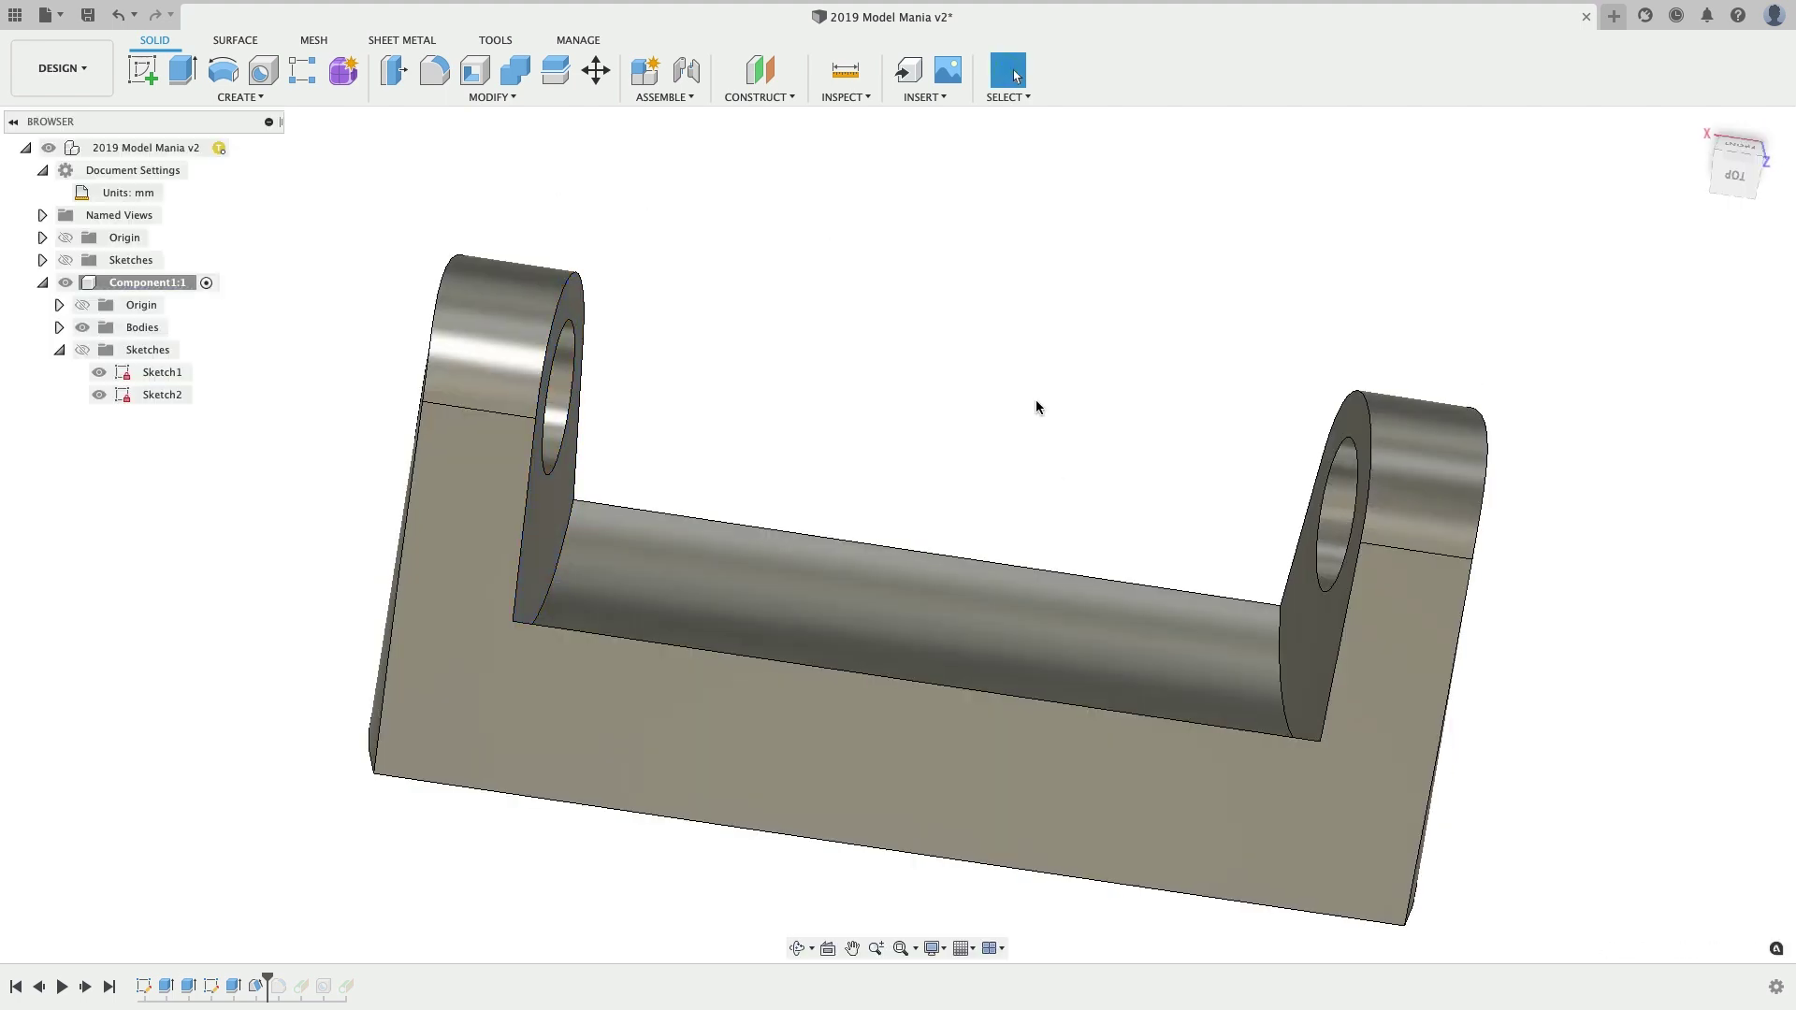
text(sdra)
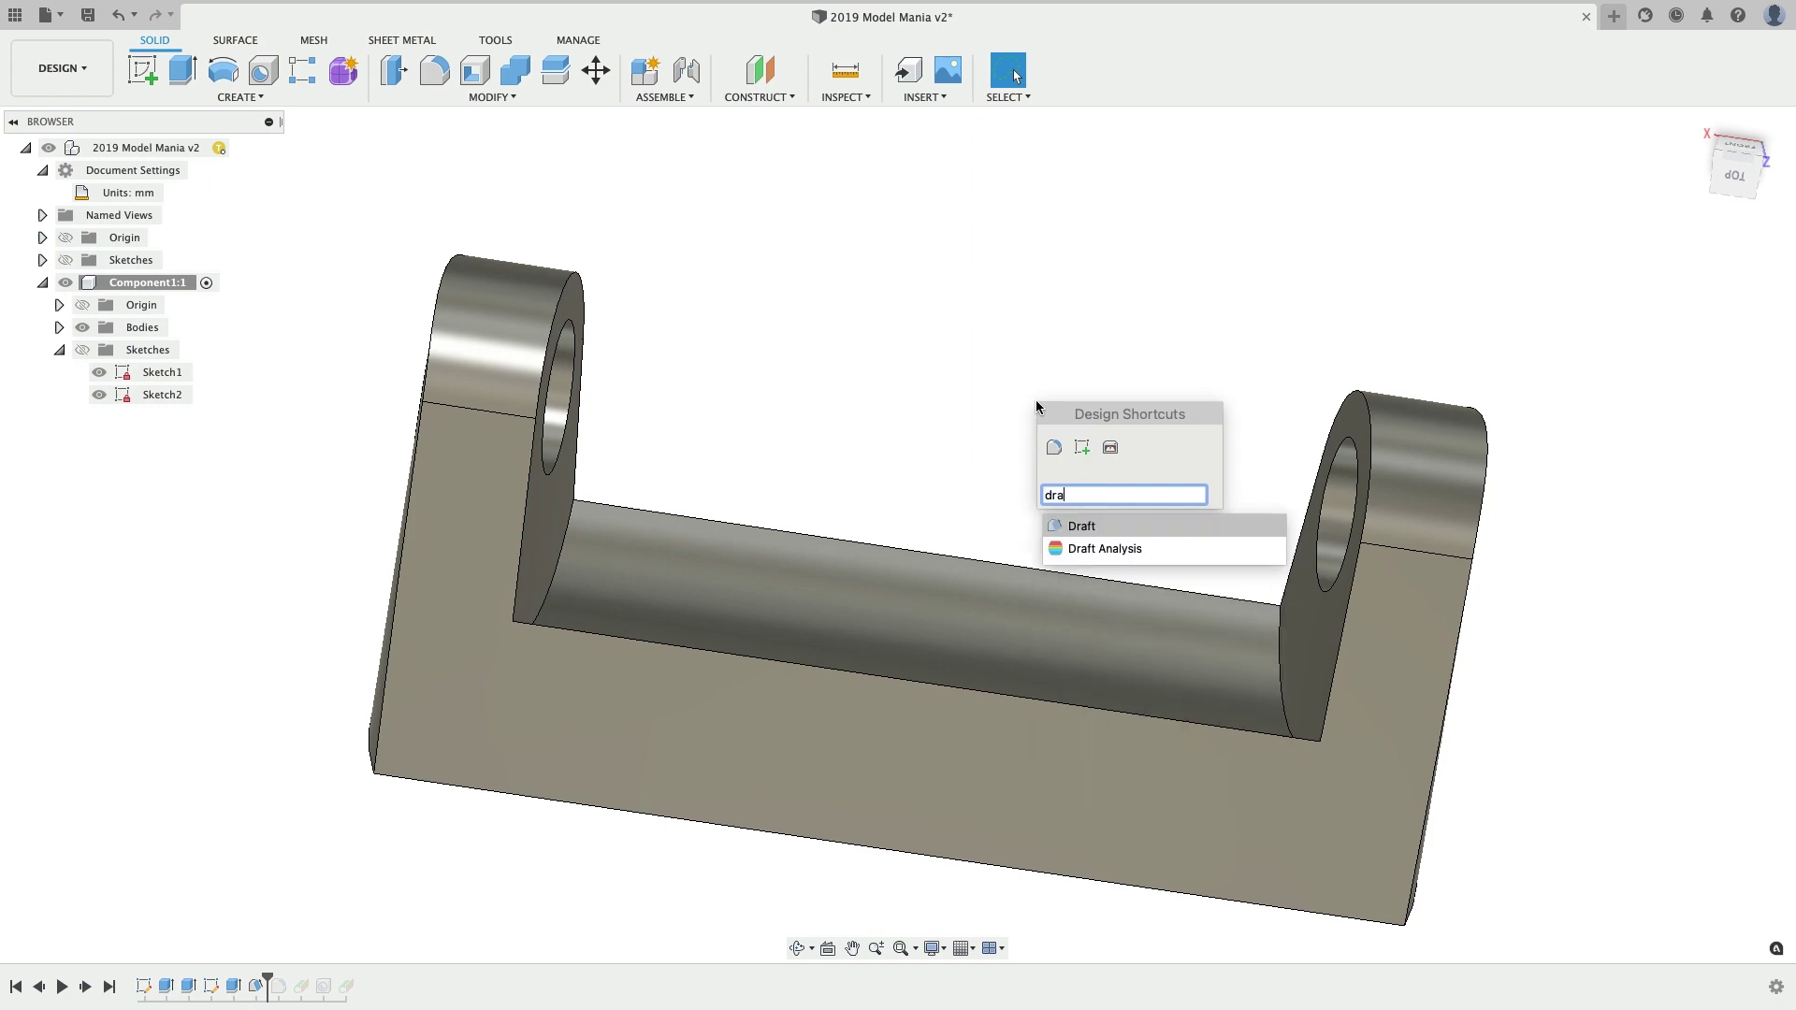
key(Return)
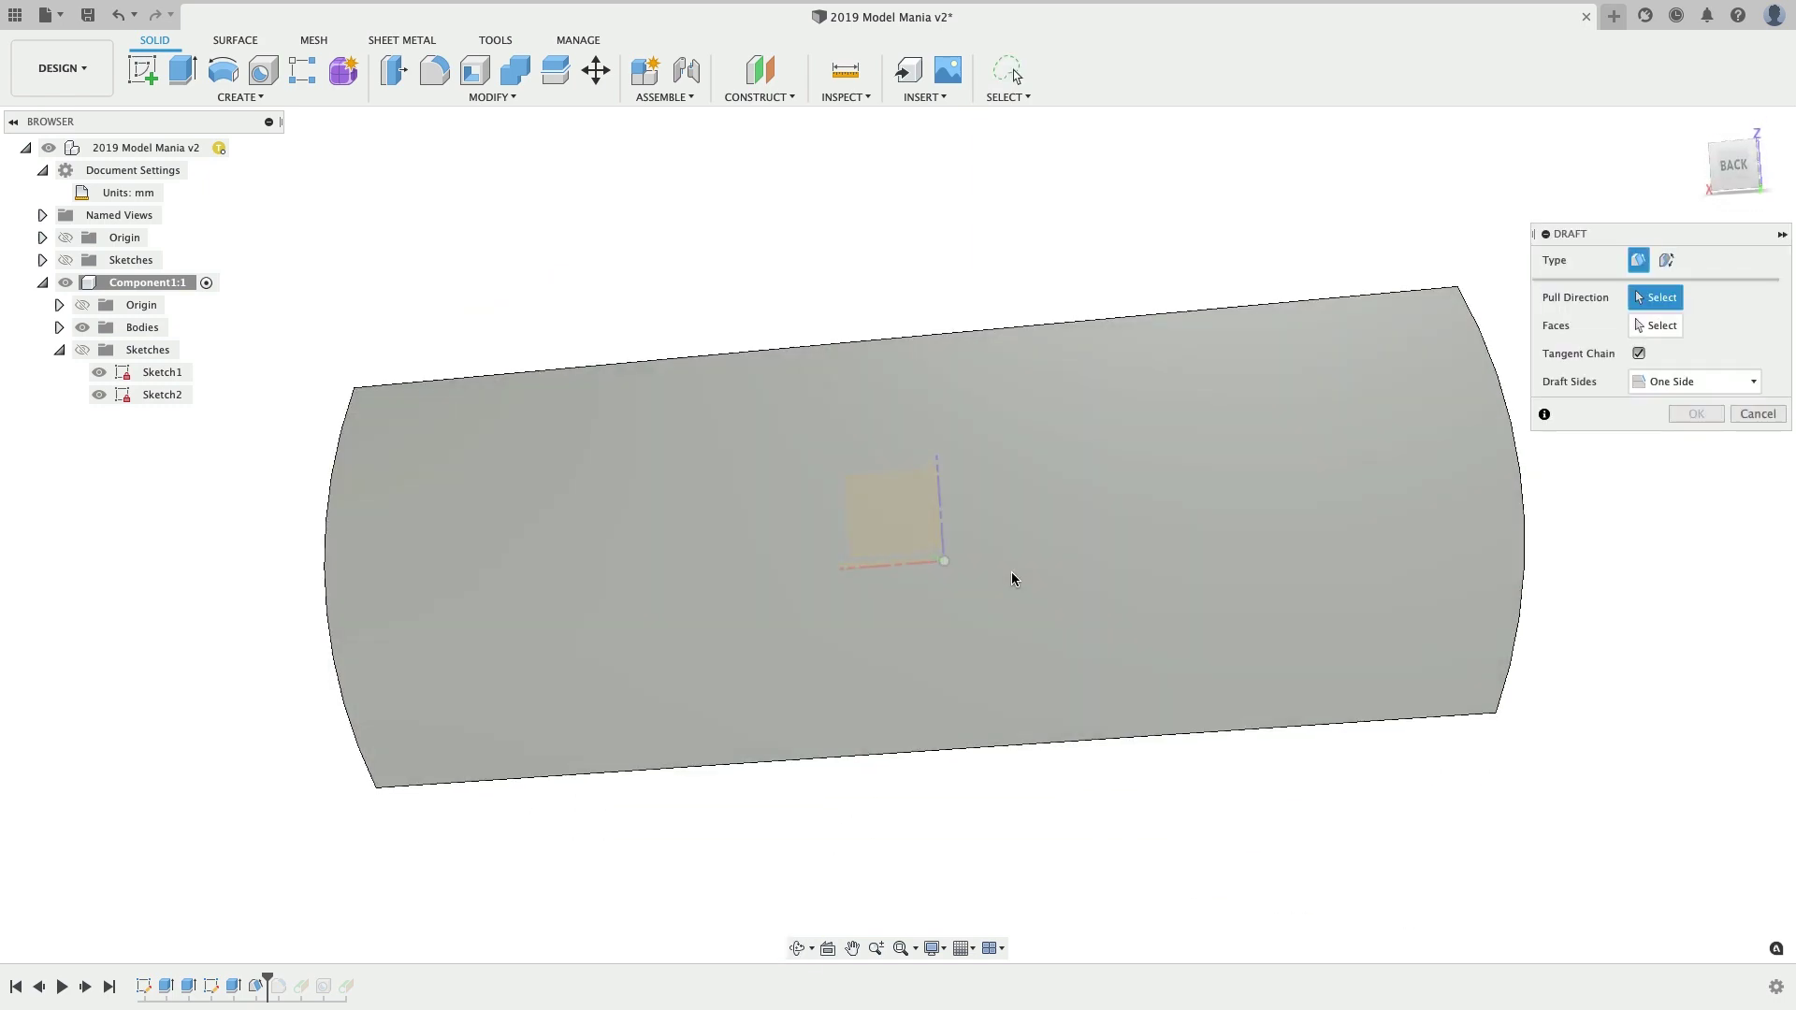
click(1013, 572)
shift+middle_drag(1013, 572, 973, 625)
scroll(990, 585, down, 4)
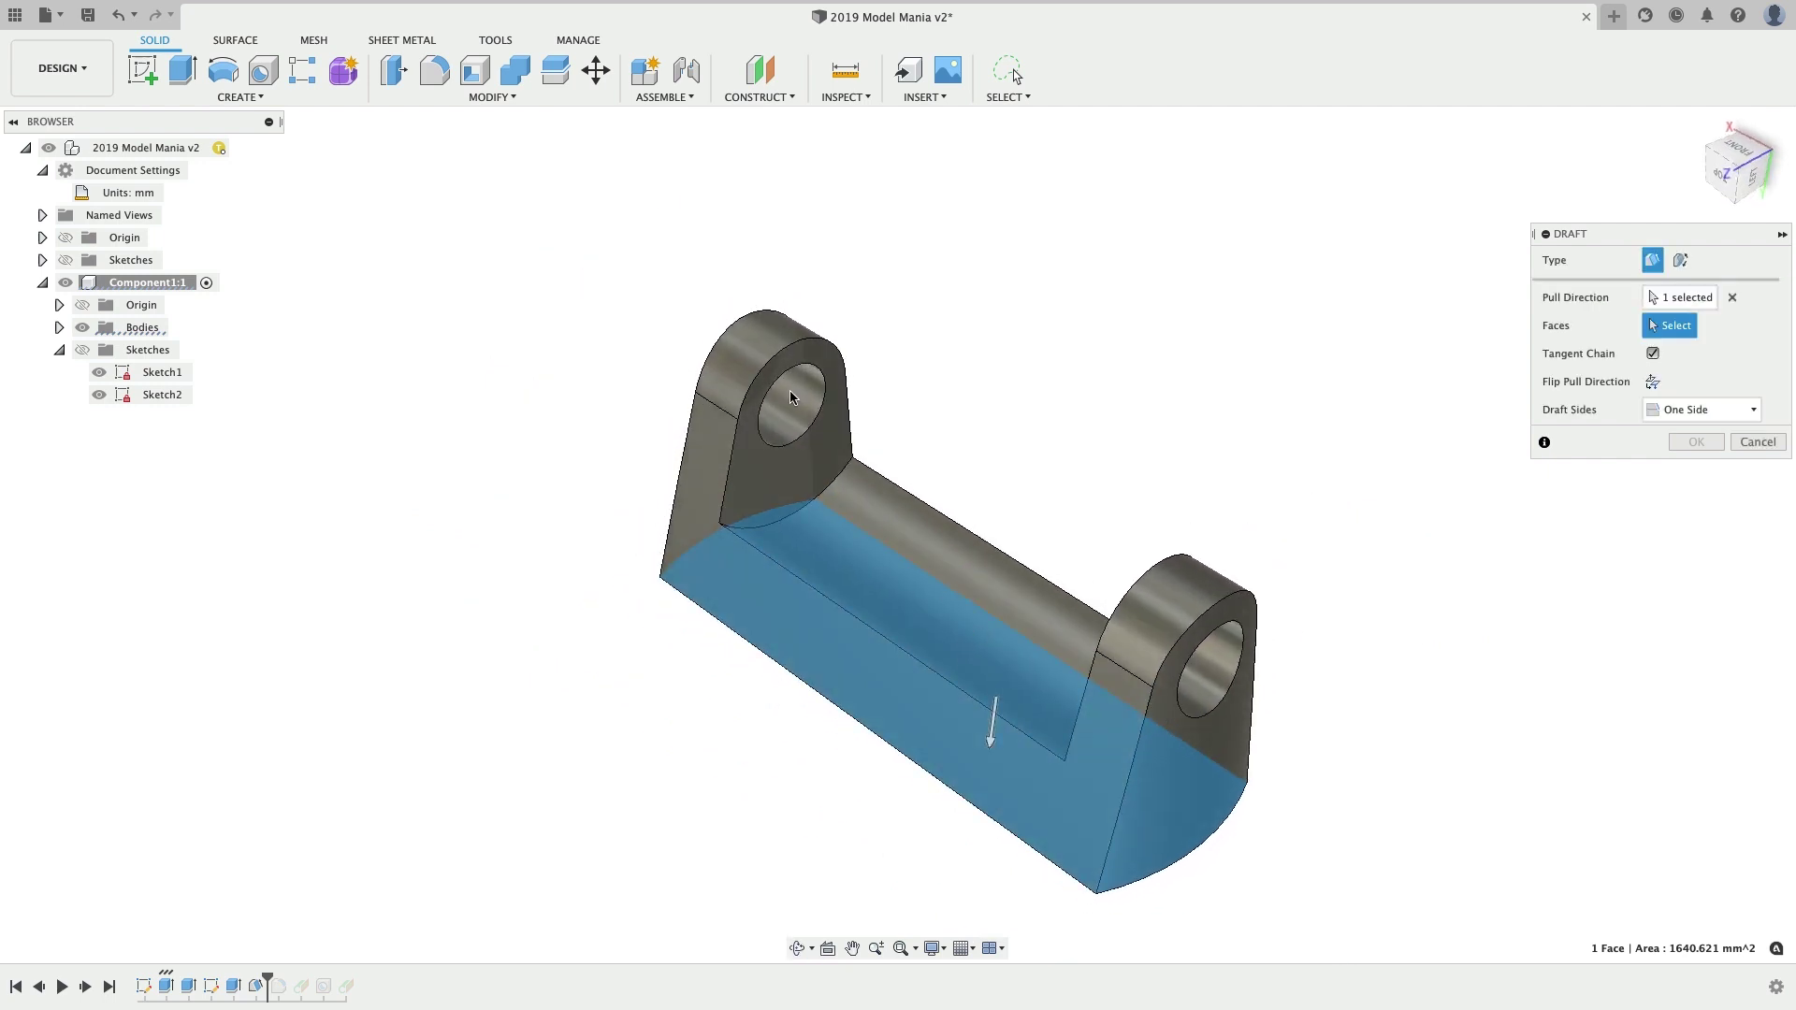
shift+middle_drag(1022, 498, 827, 456)
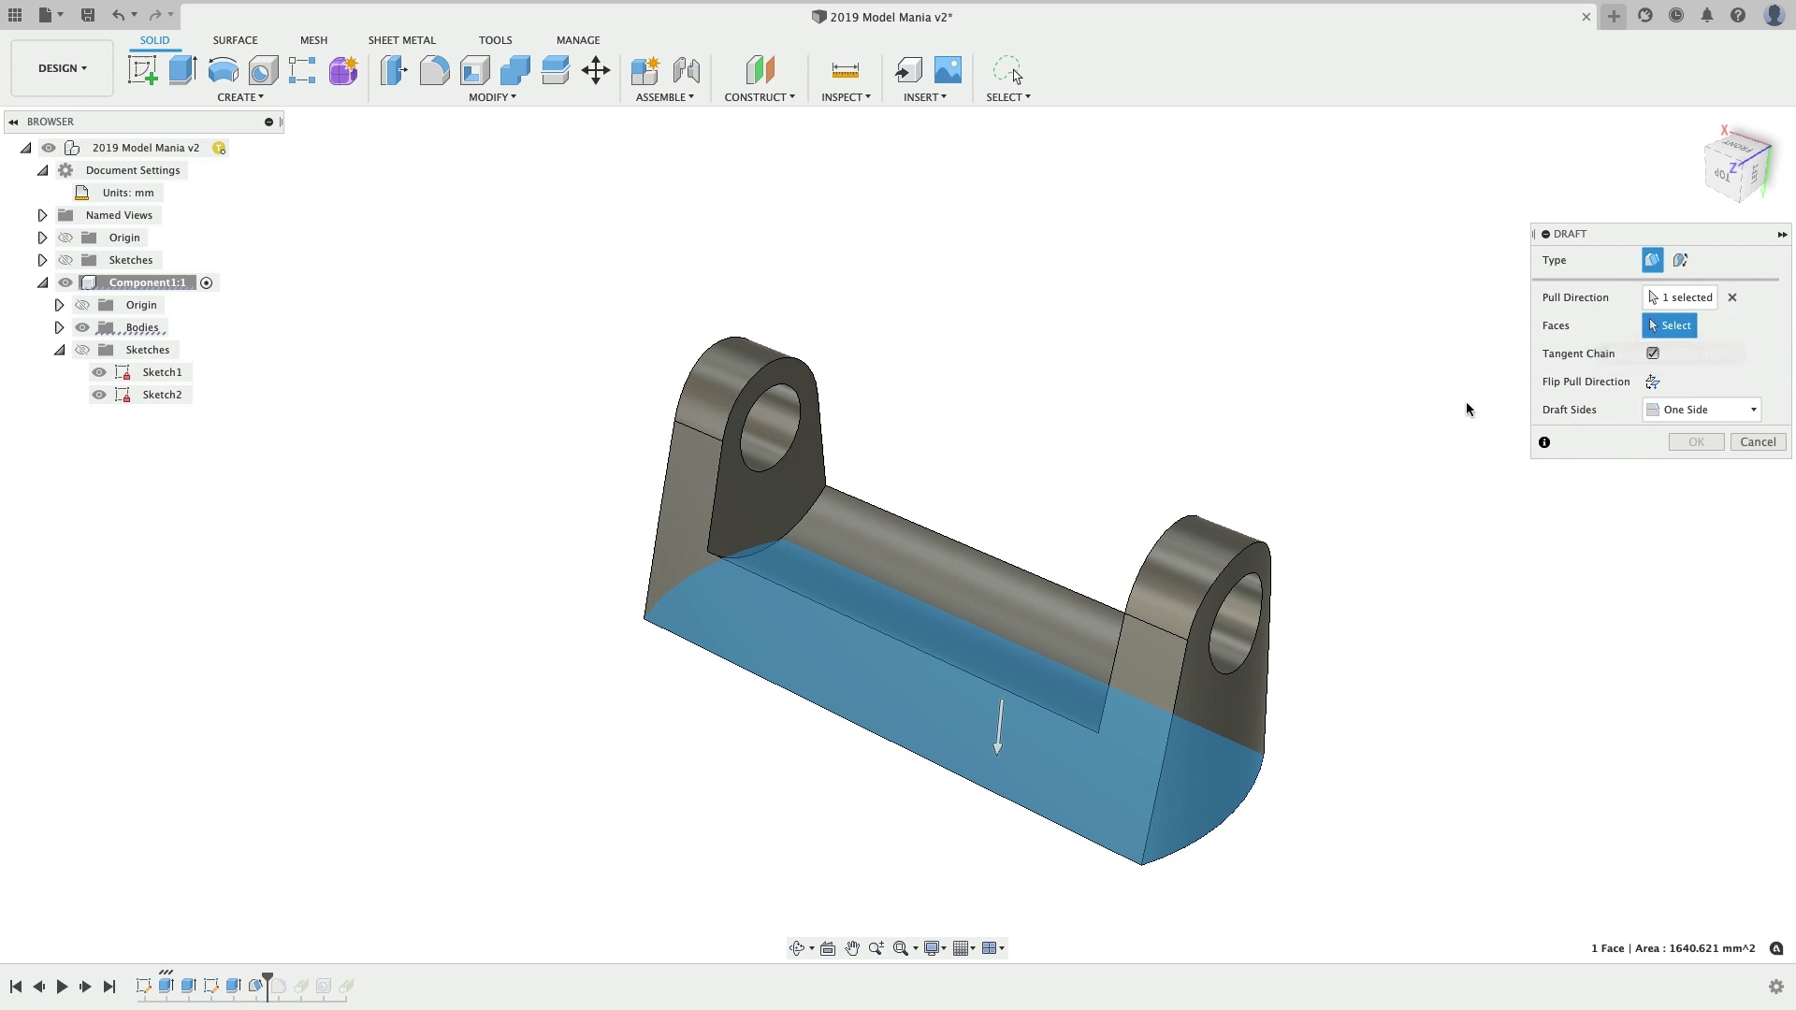
click(1659, 383)
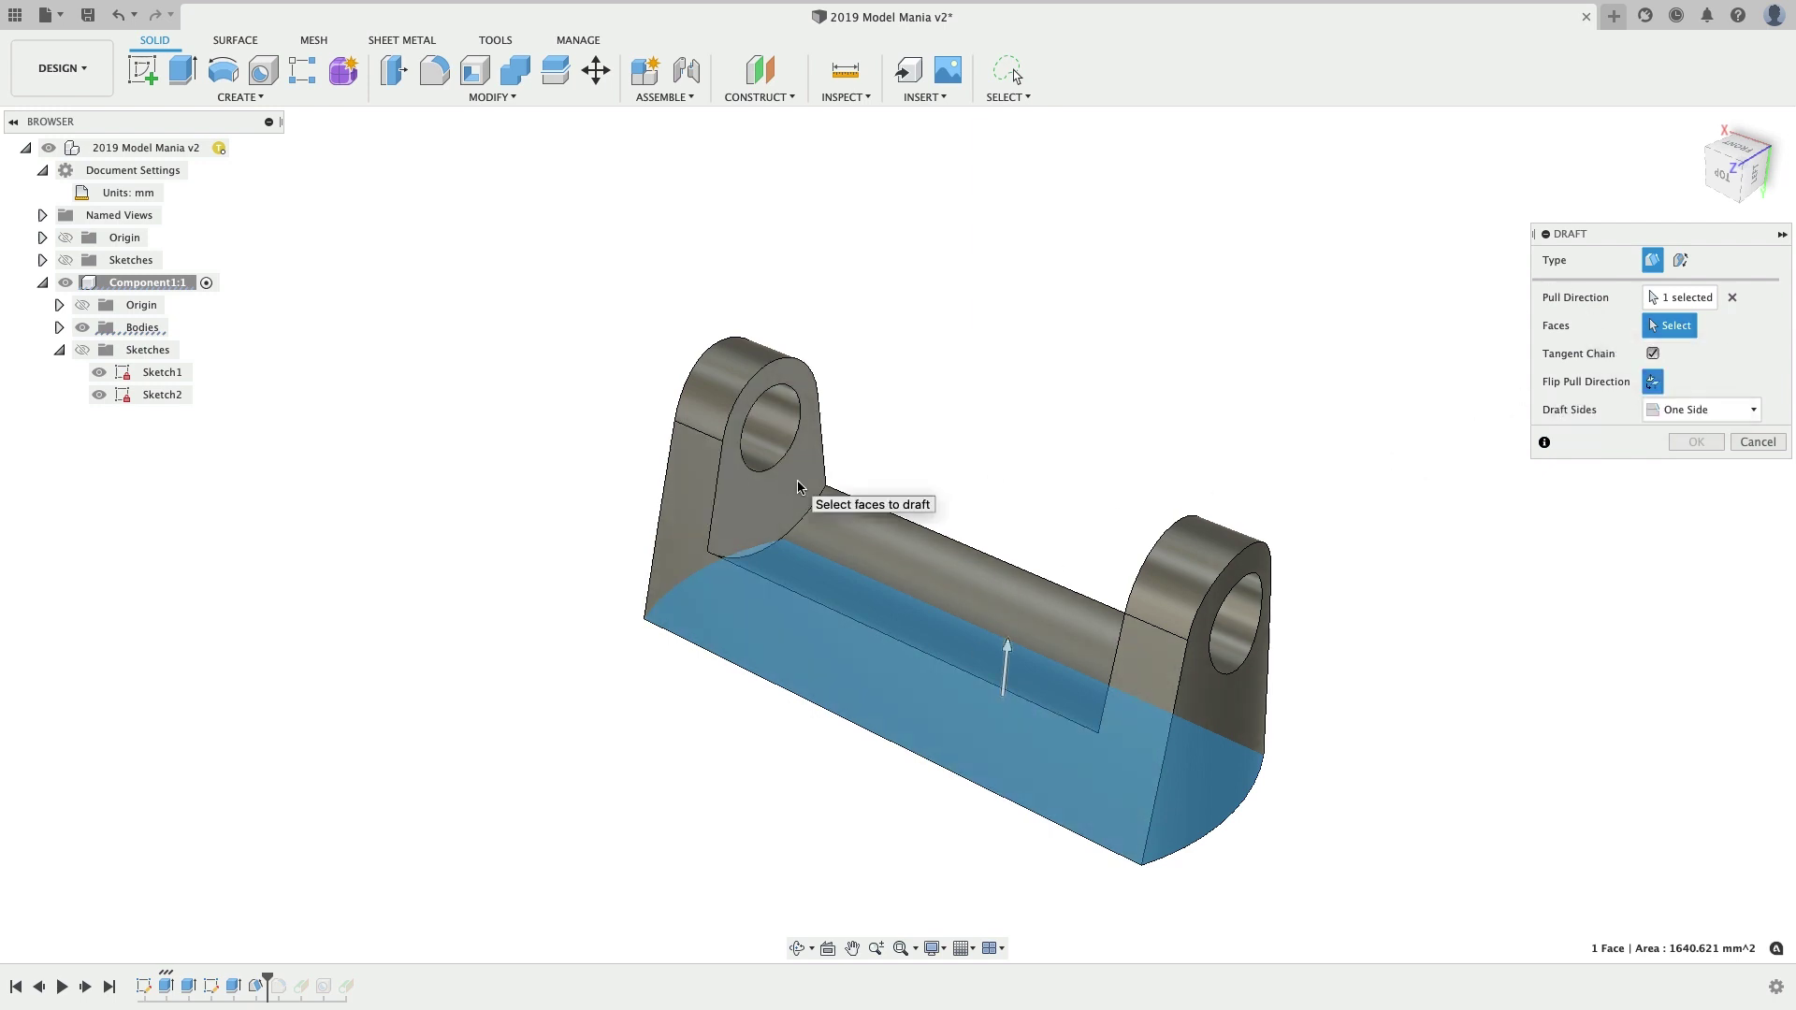
- Draft the two inner lug faces by 8 degrees
click(800, 488)
shift+middle_drag(1026, 390, 1104, 615)
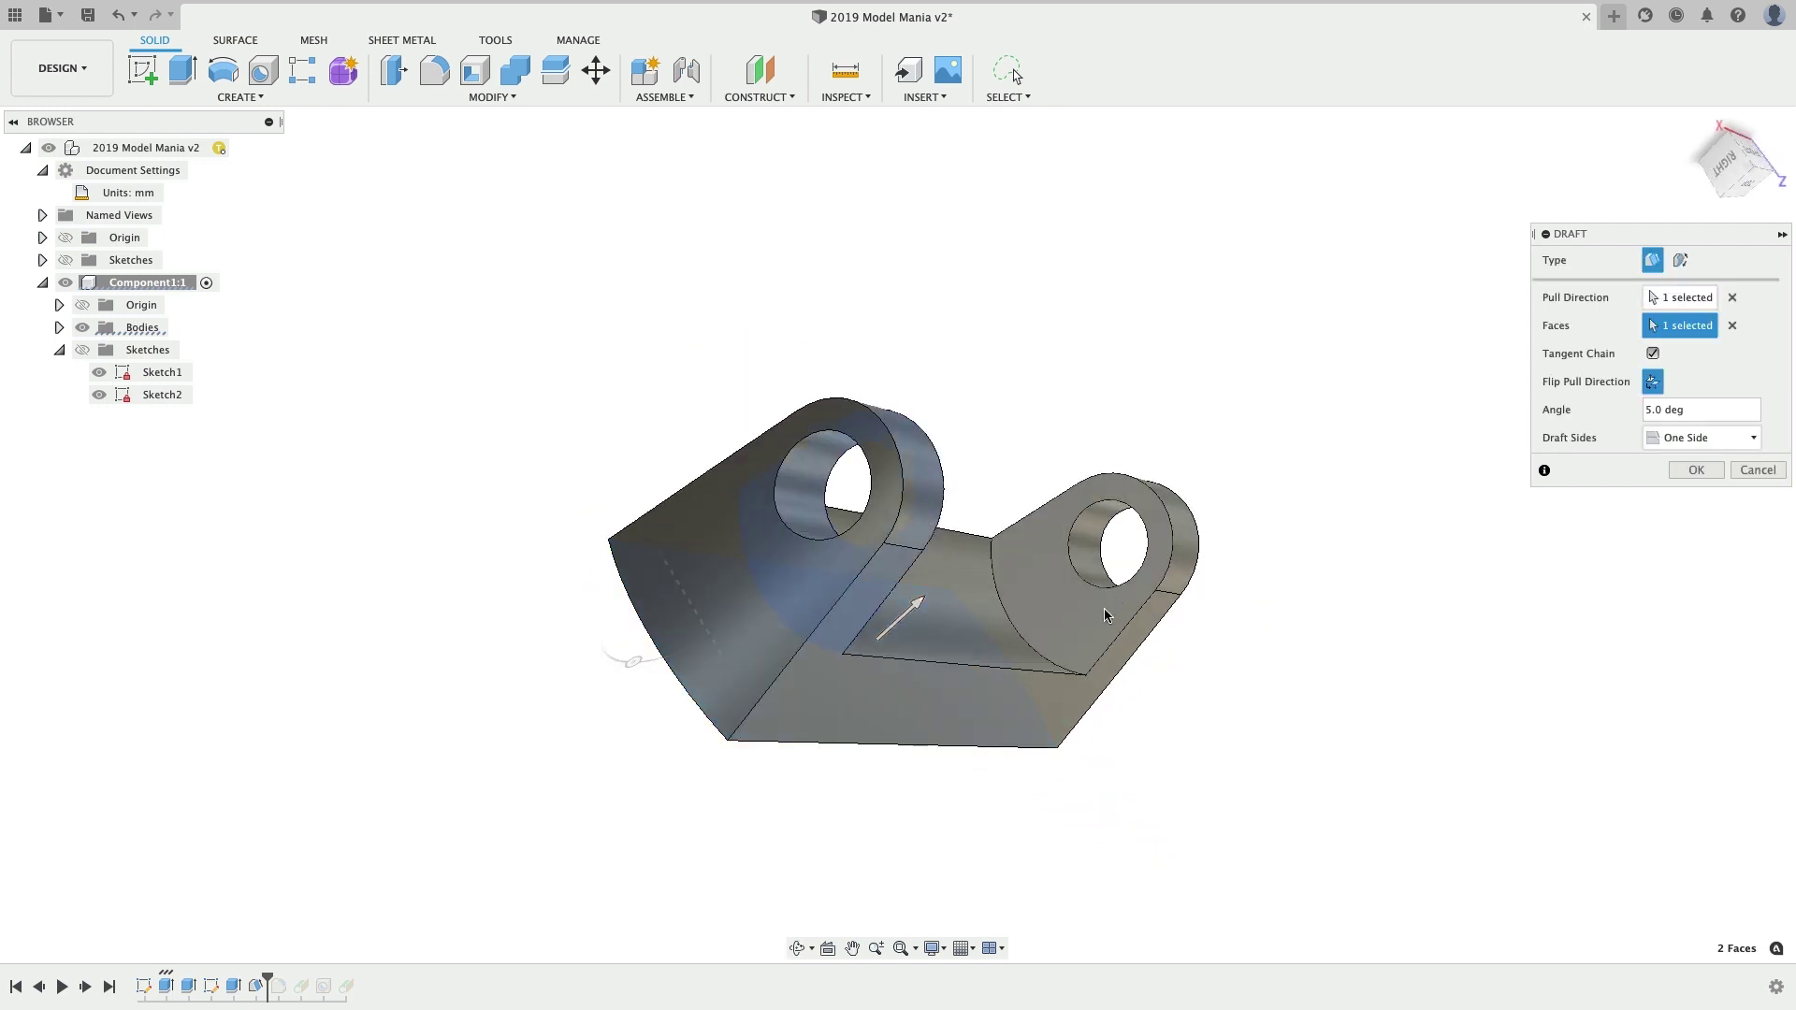
click(1104, 614)
shift+middle_drag(1279, 649, 1357, 524)
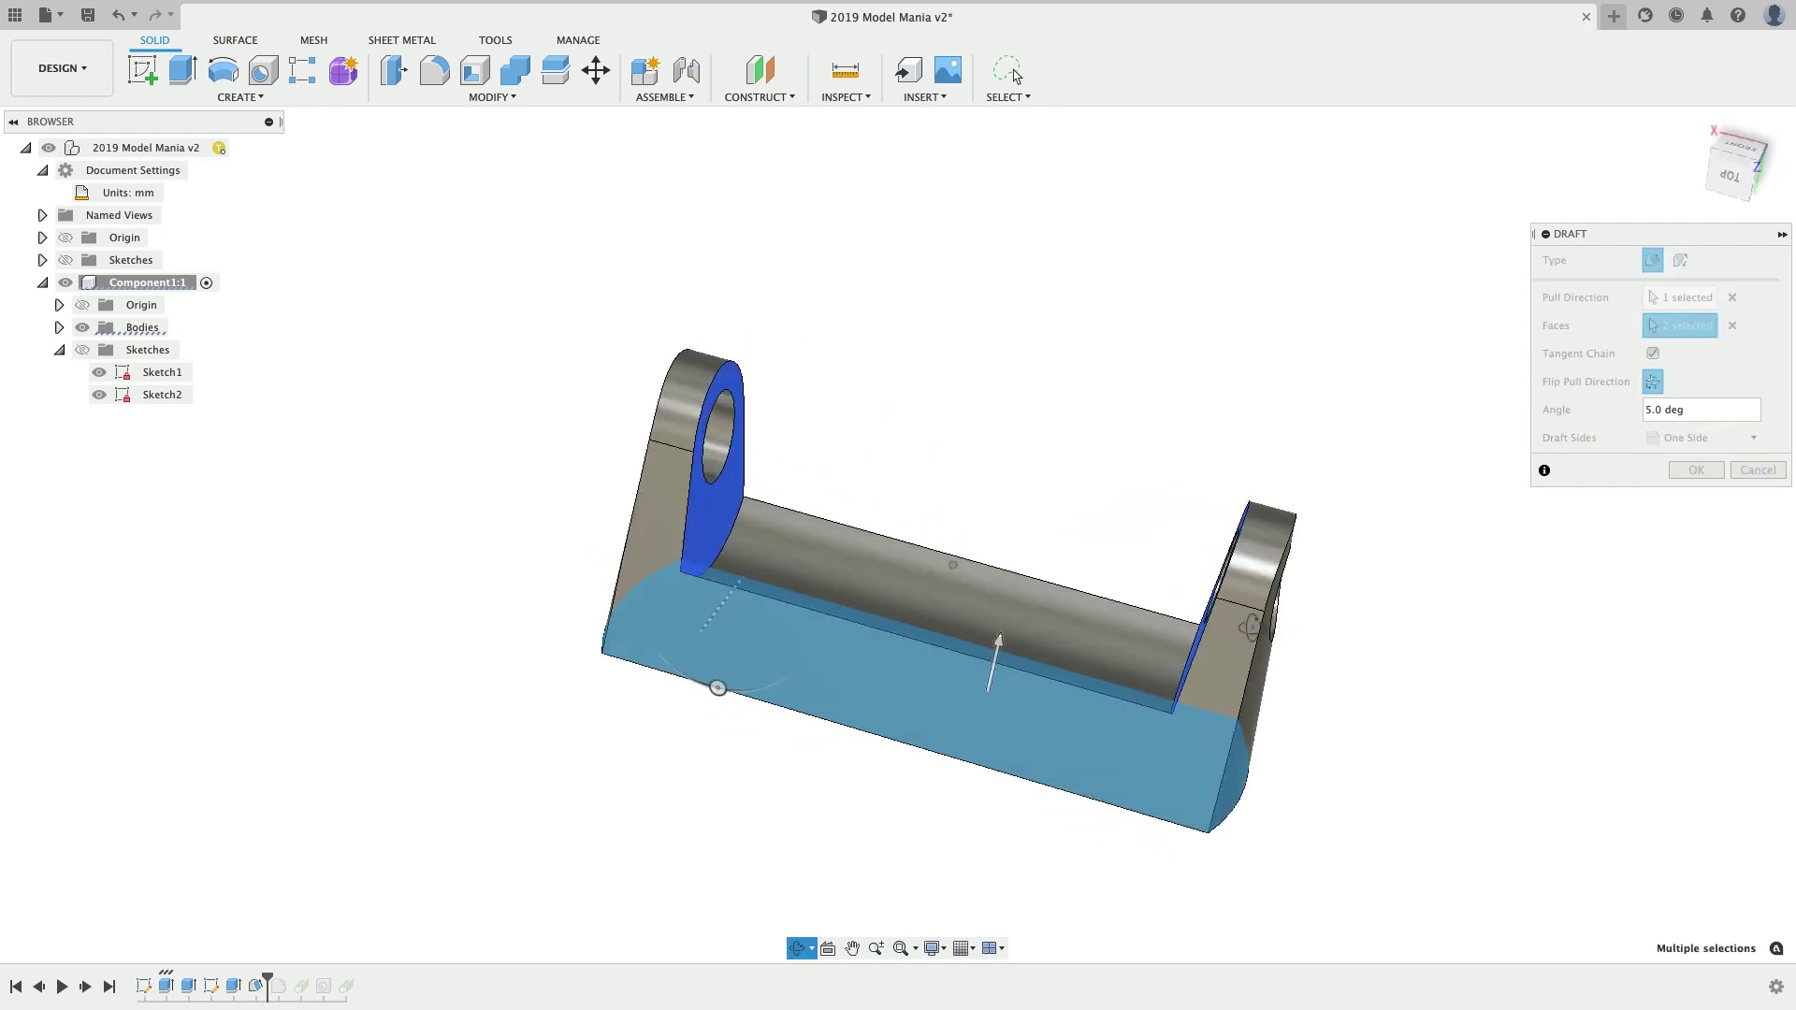
click(1714, 417)
click(1731, 174)
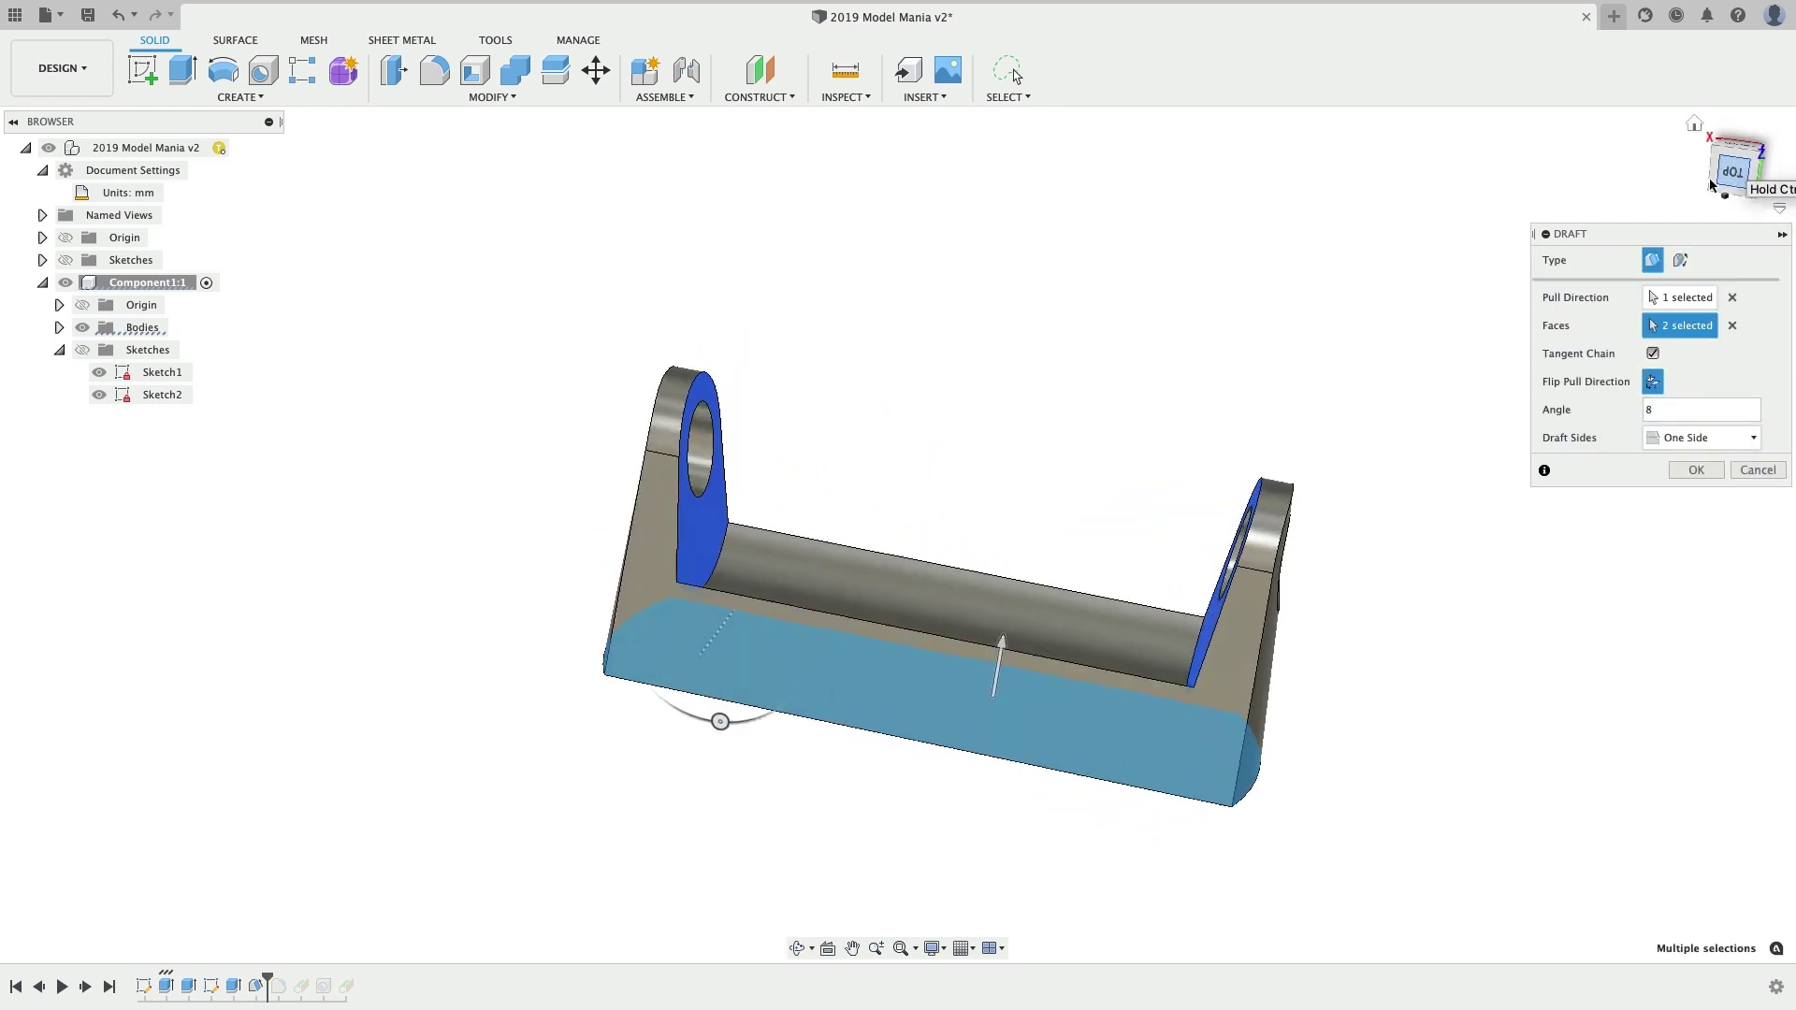
key(Return)
- Inspect the drafted lugs, and roll the timeline back to just before the inner-face draft
scroll(694, 509, up, 5)
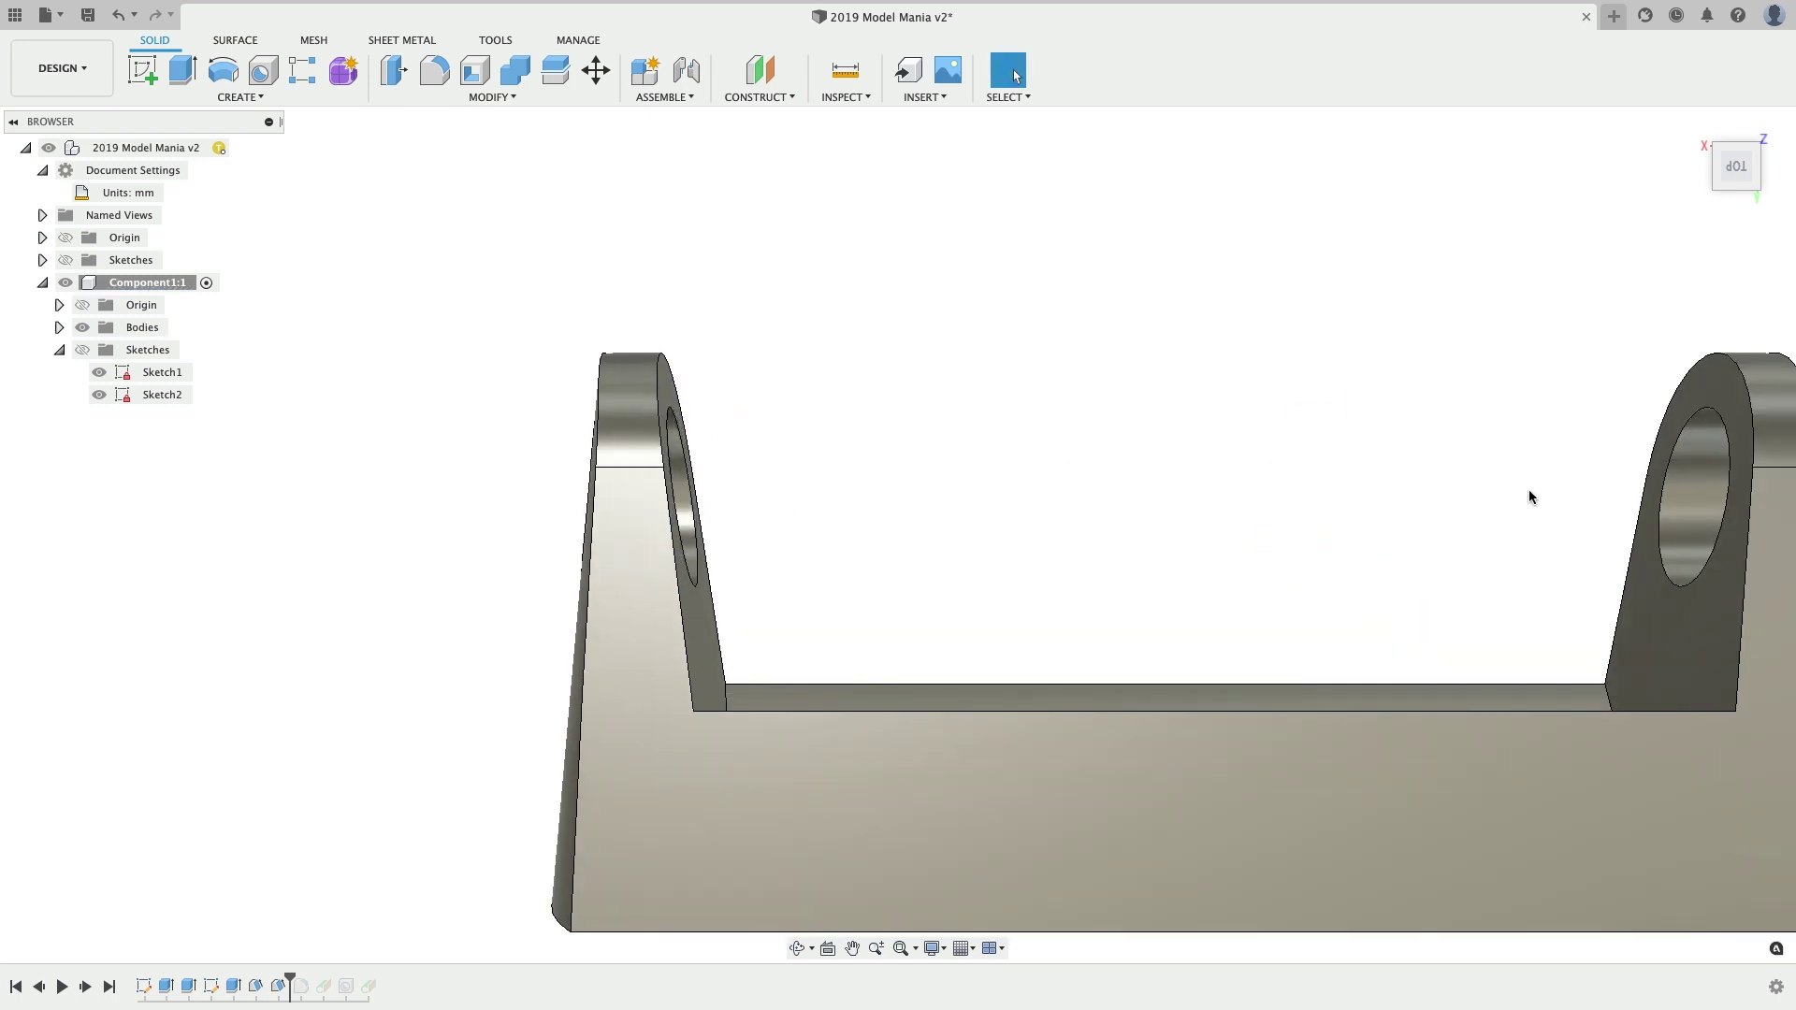
scroll(1528, 490, down, 3)
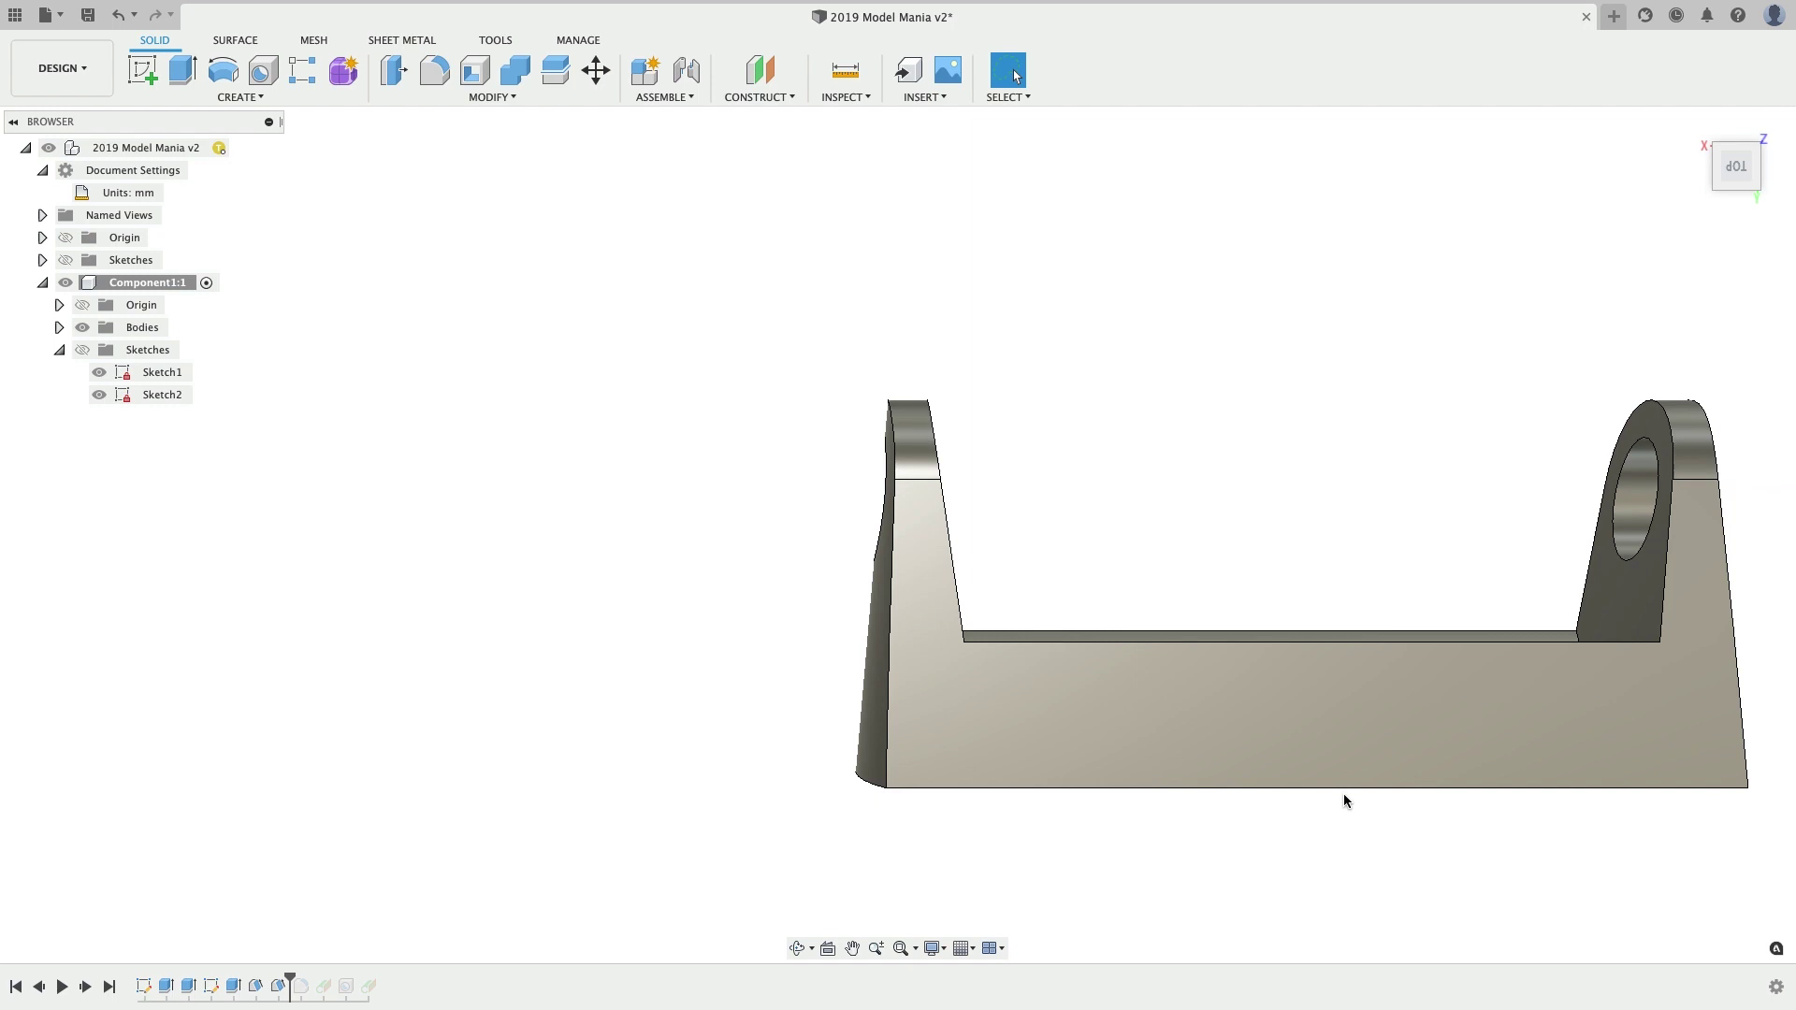
shift+middle_drag(1356, 593, 1280, 588)
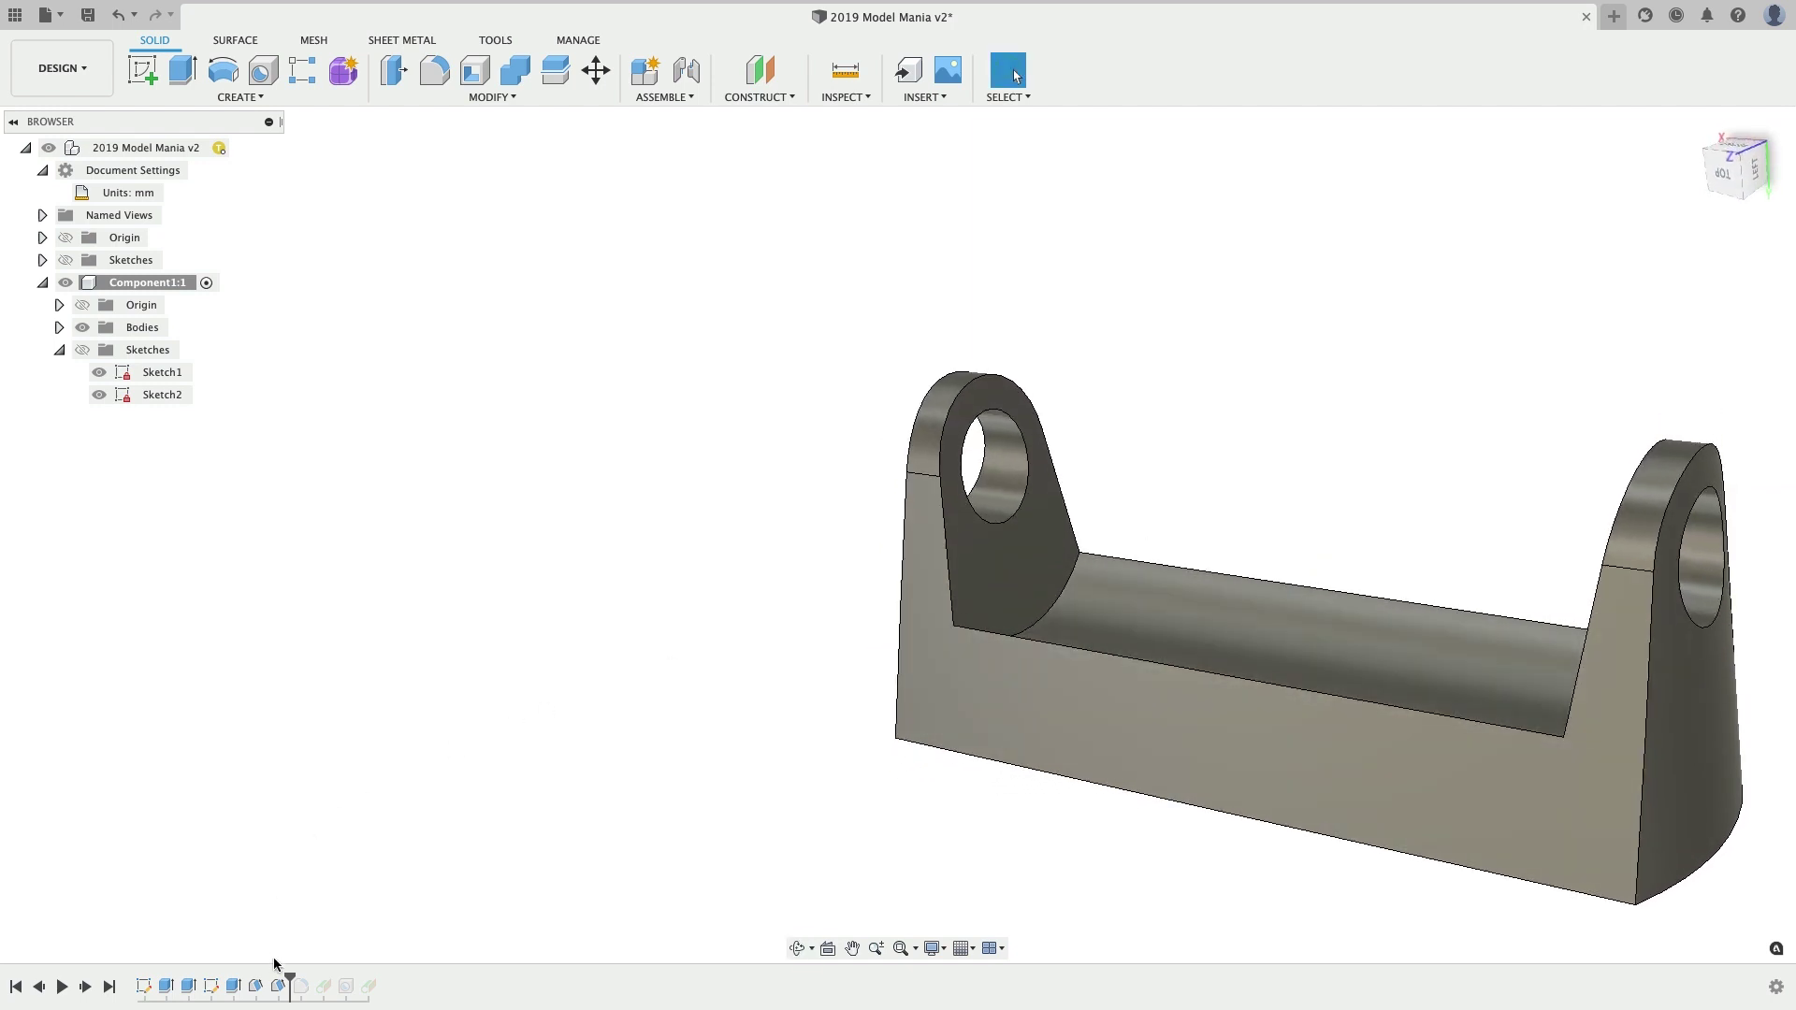
drag(290, 982, 265, 983)
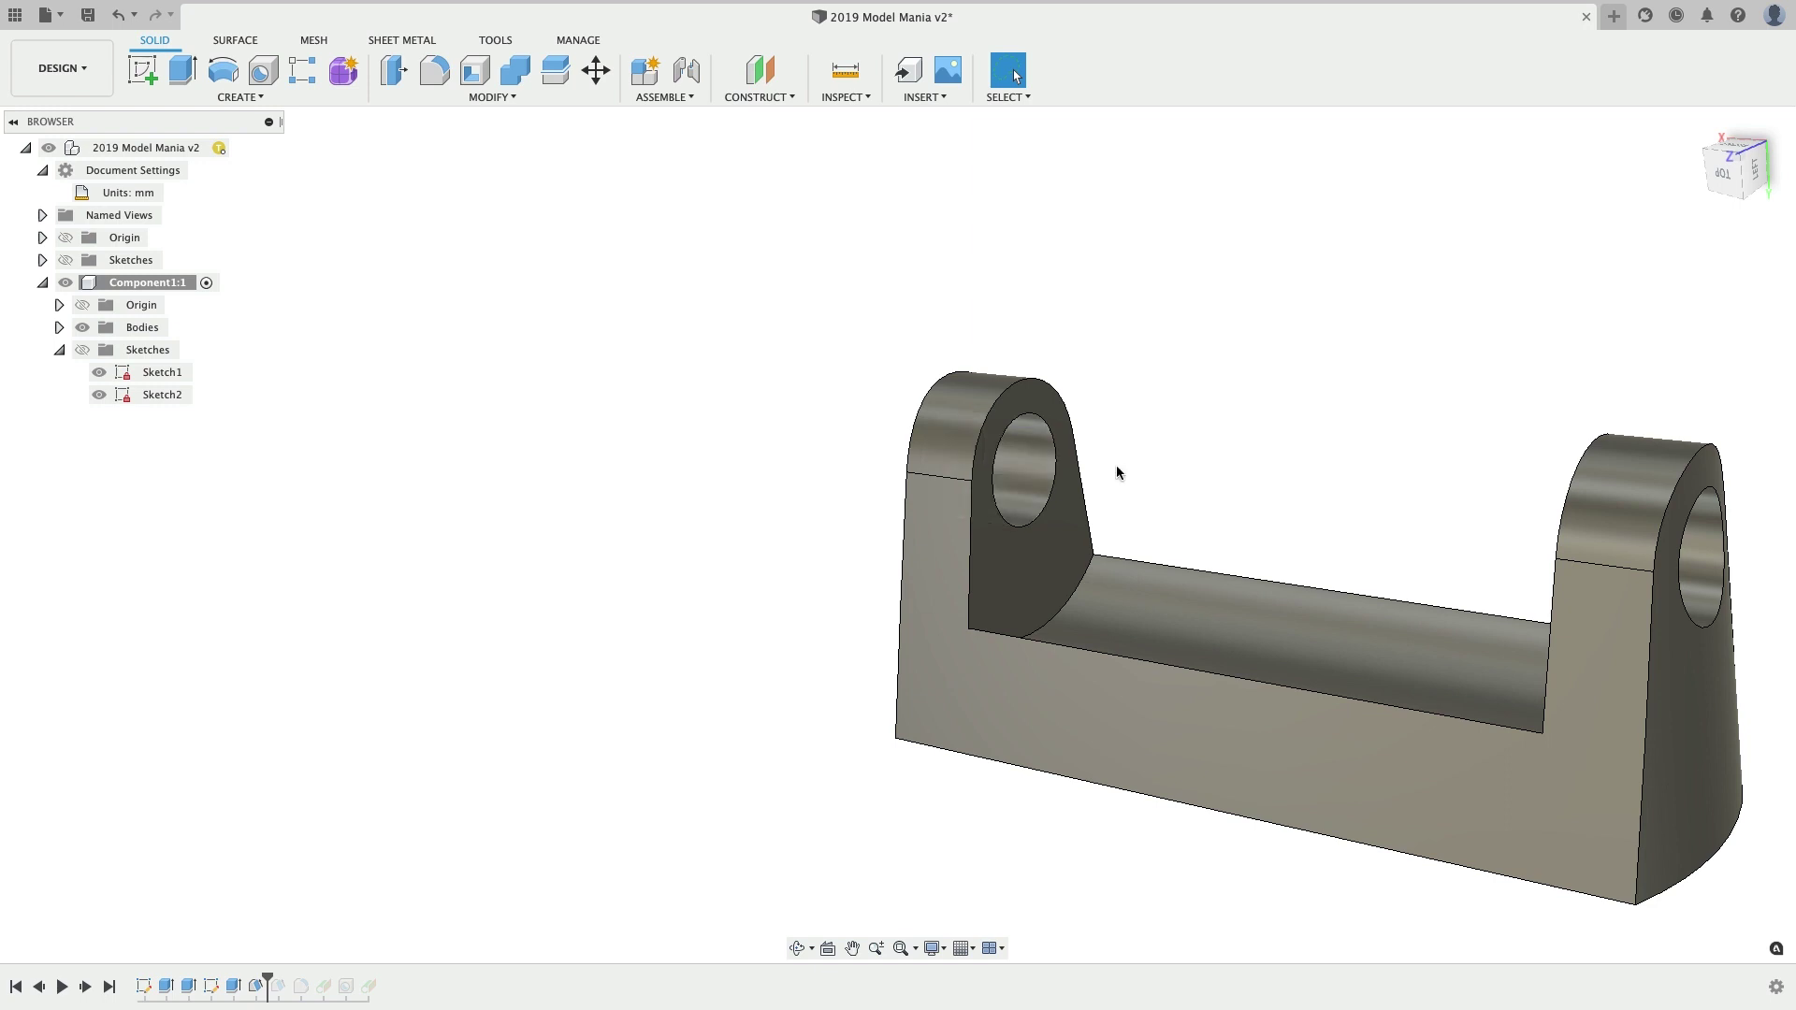
scroll(1336, 468, down, 3)
shift+middle_drag(1565, 547, 1313, 426)
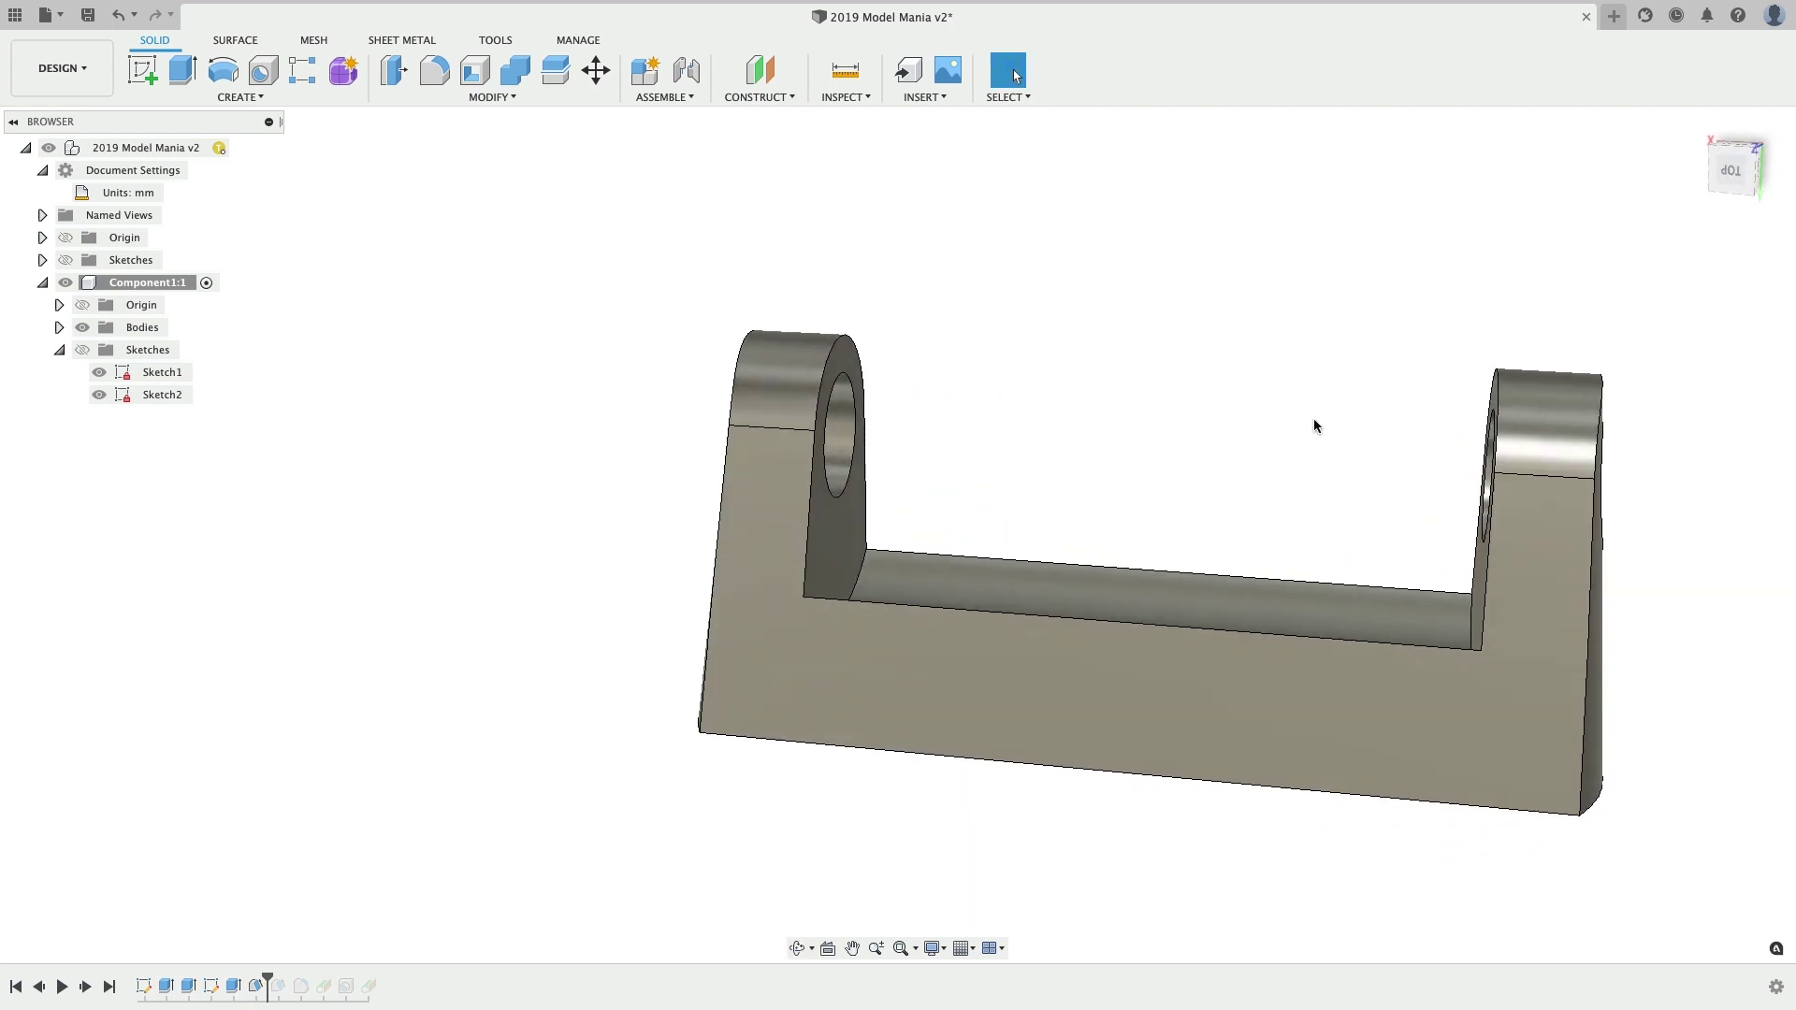
- Try a construction axis through the curved surface between the lugs and an offset plane from the flat base face
click(753, 98)
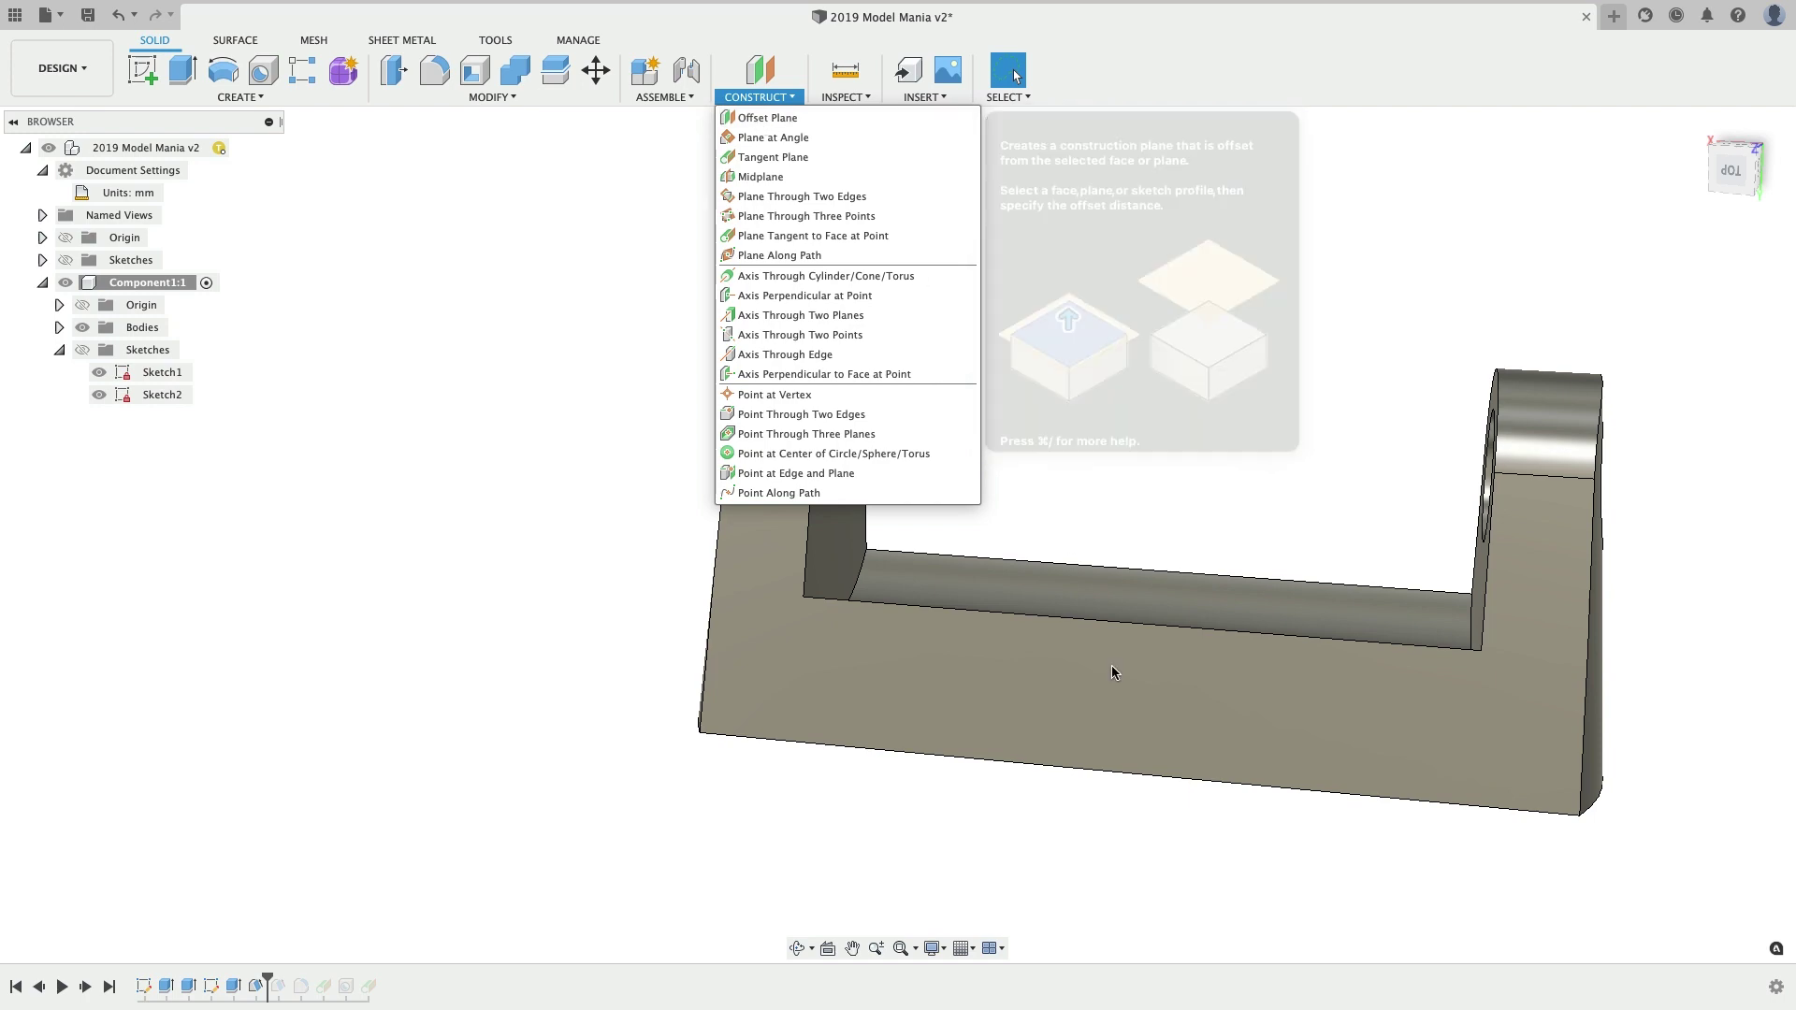
click(1154, 566)
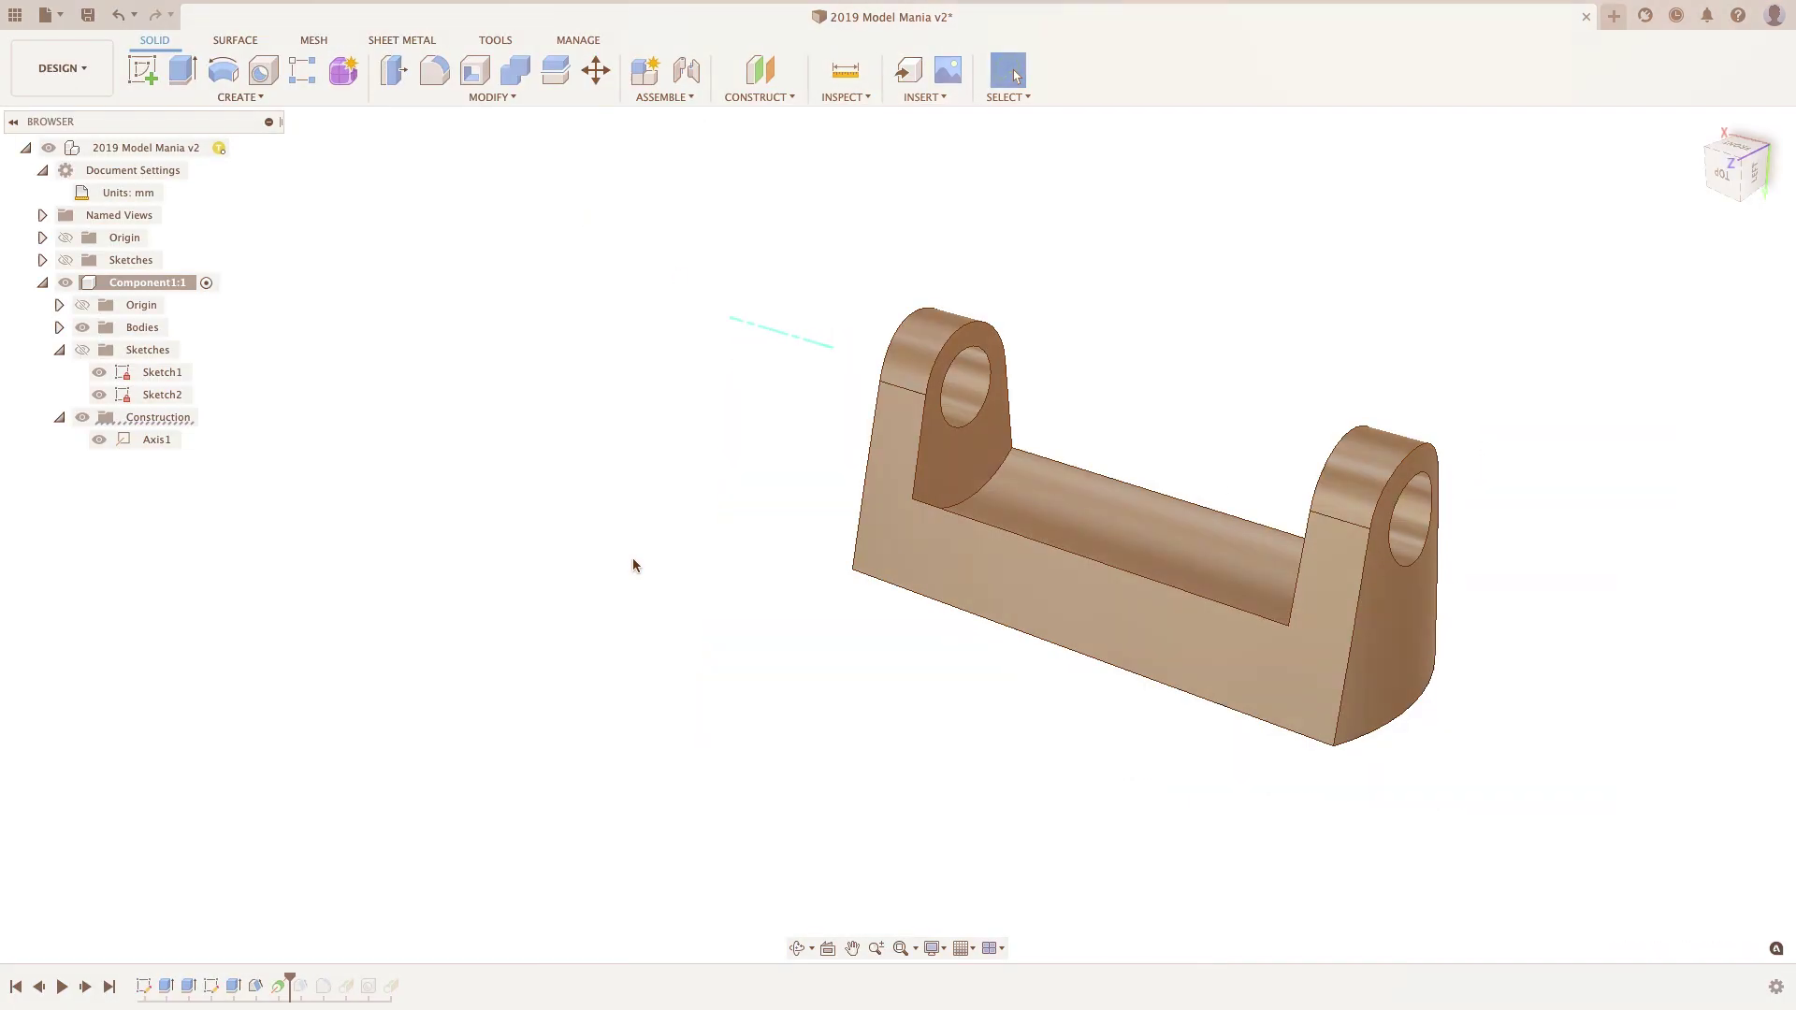
click(791, 330)
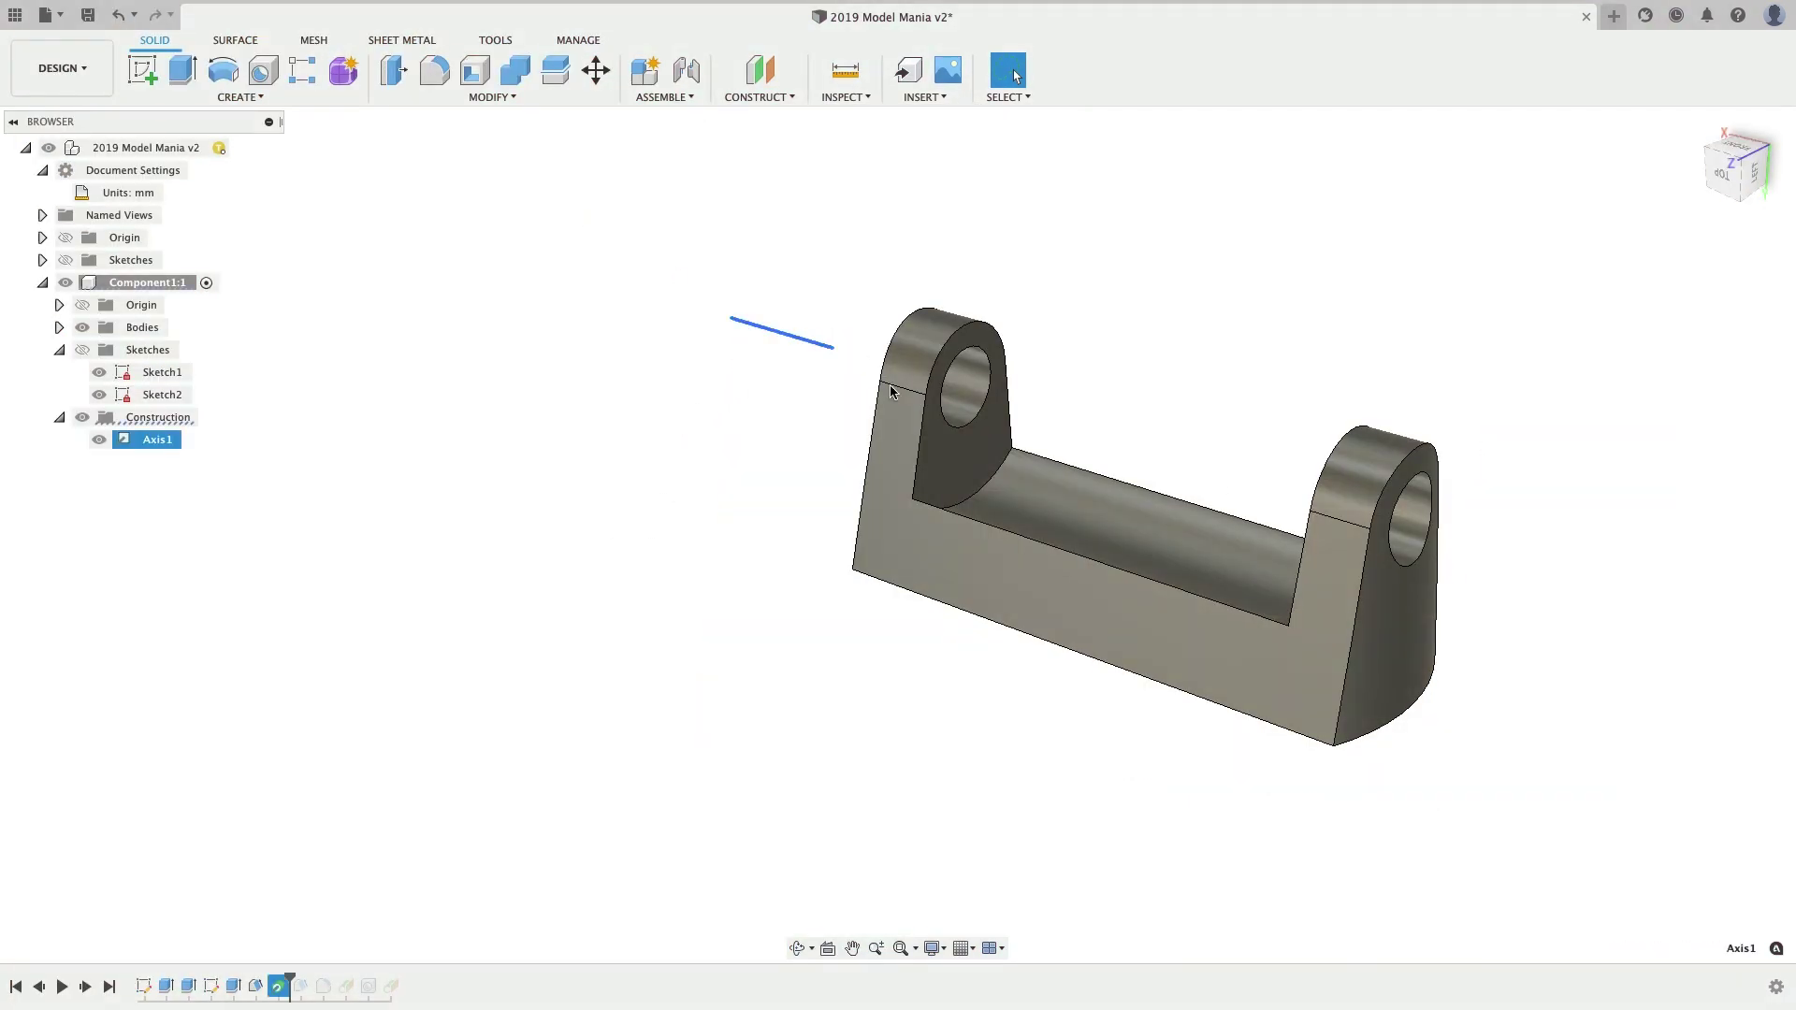
click(777, 97)
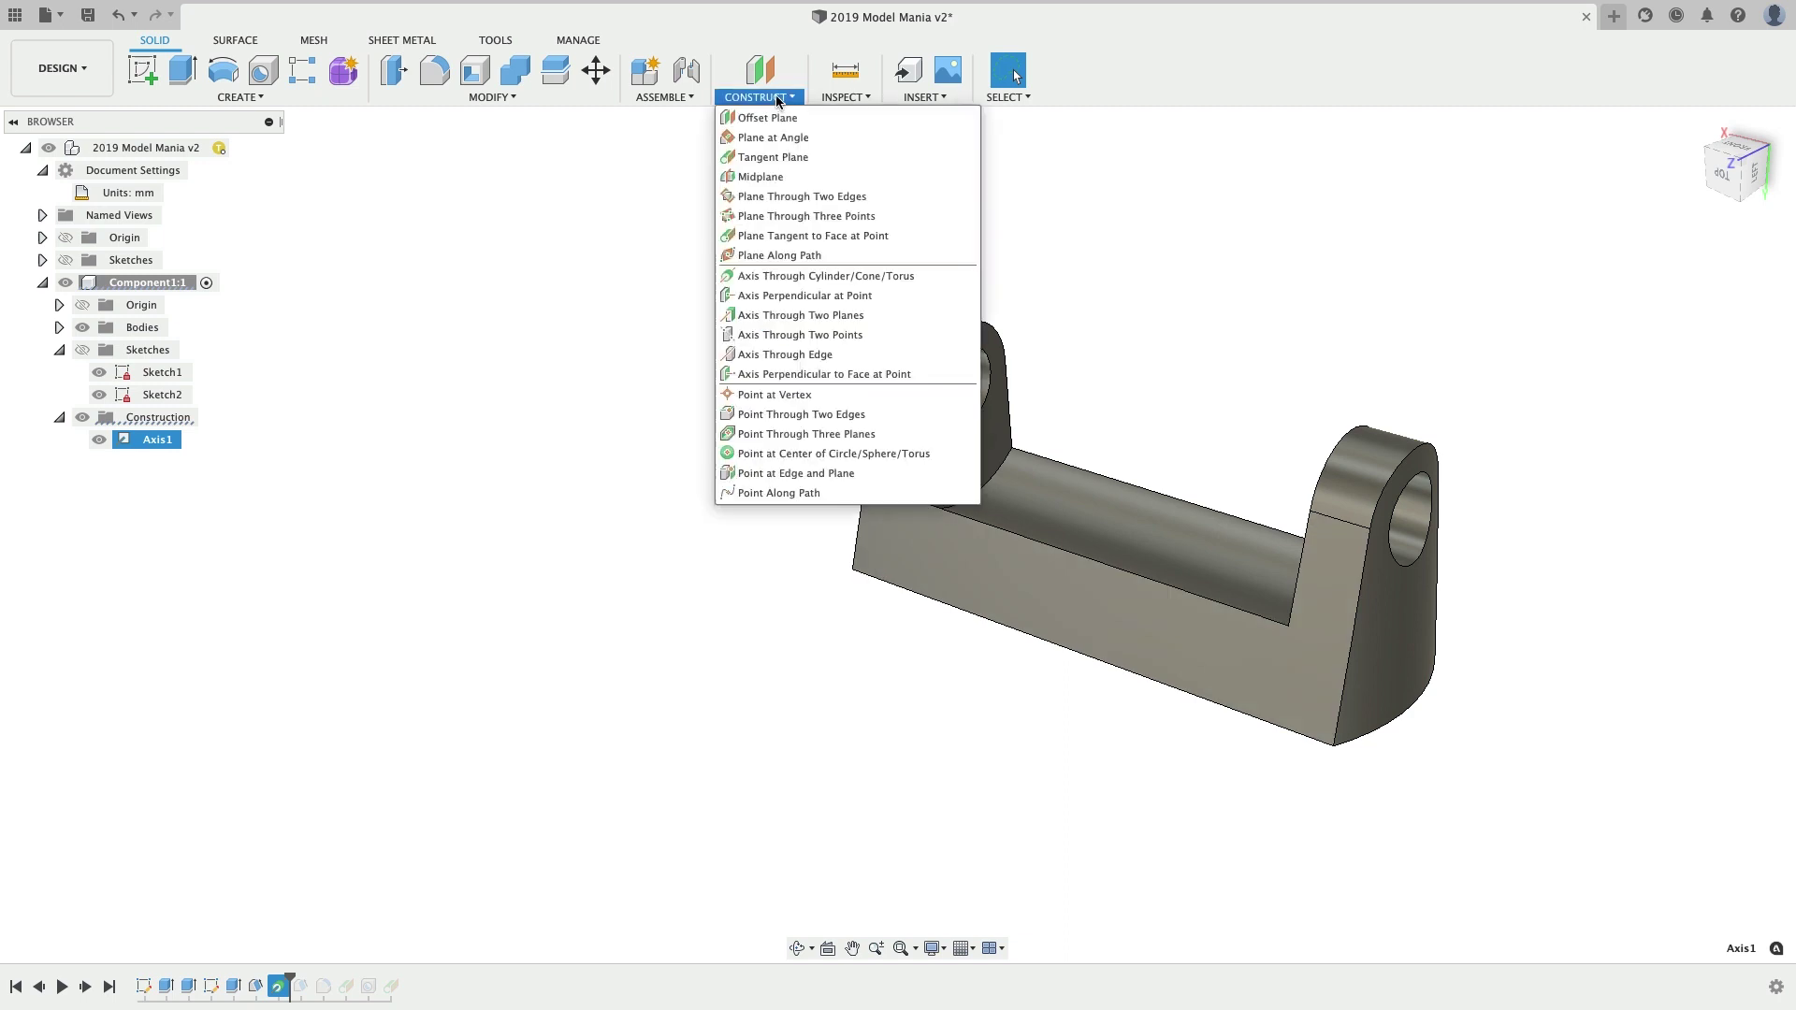
click(776, 116)
shift+middle_drag(1044, 751, 1068, 662)
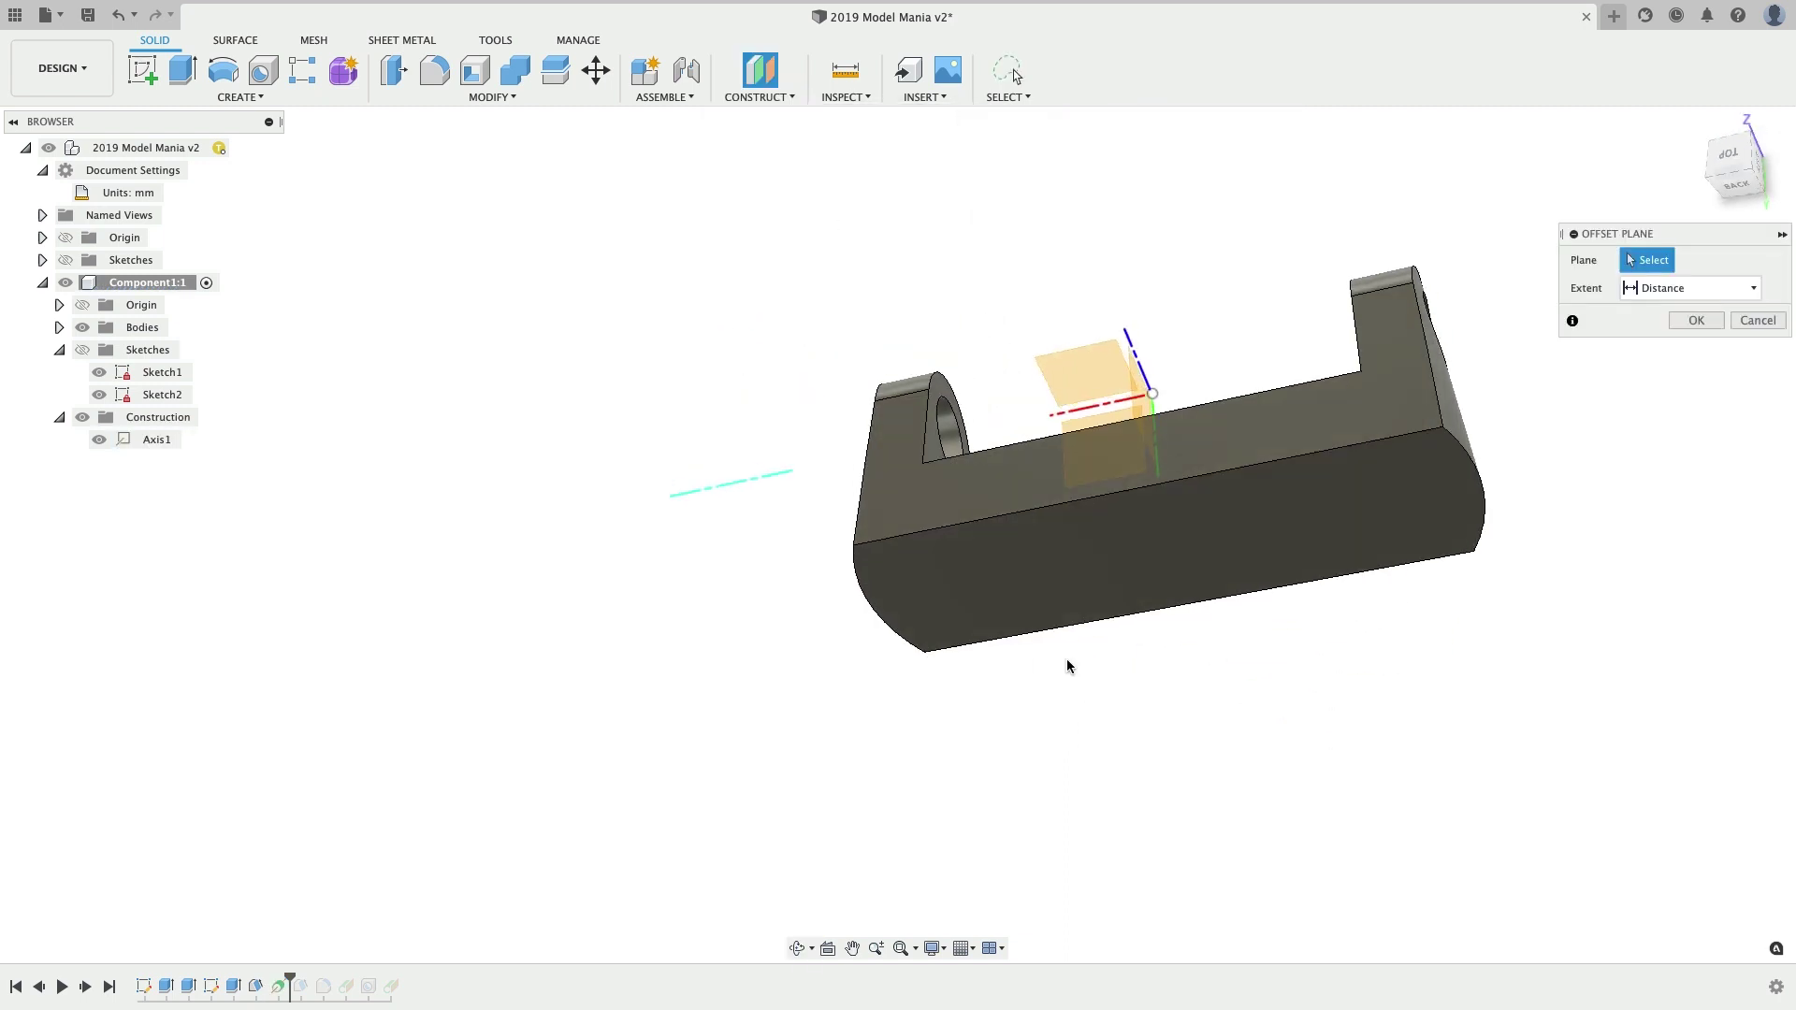
shift+middle_drag(1067, 565, 982, 654)
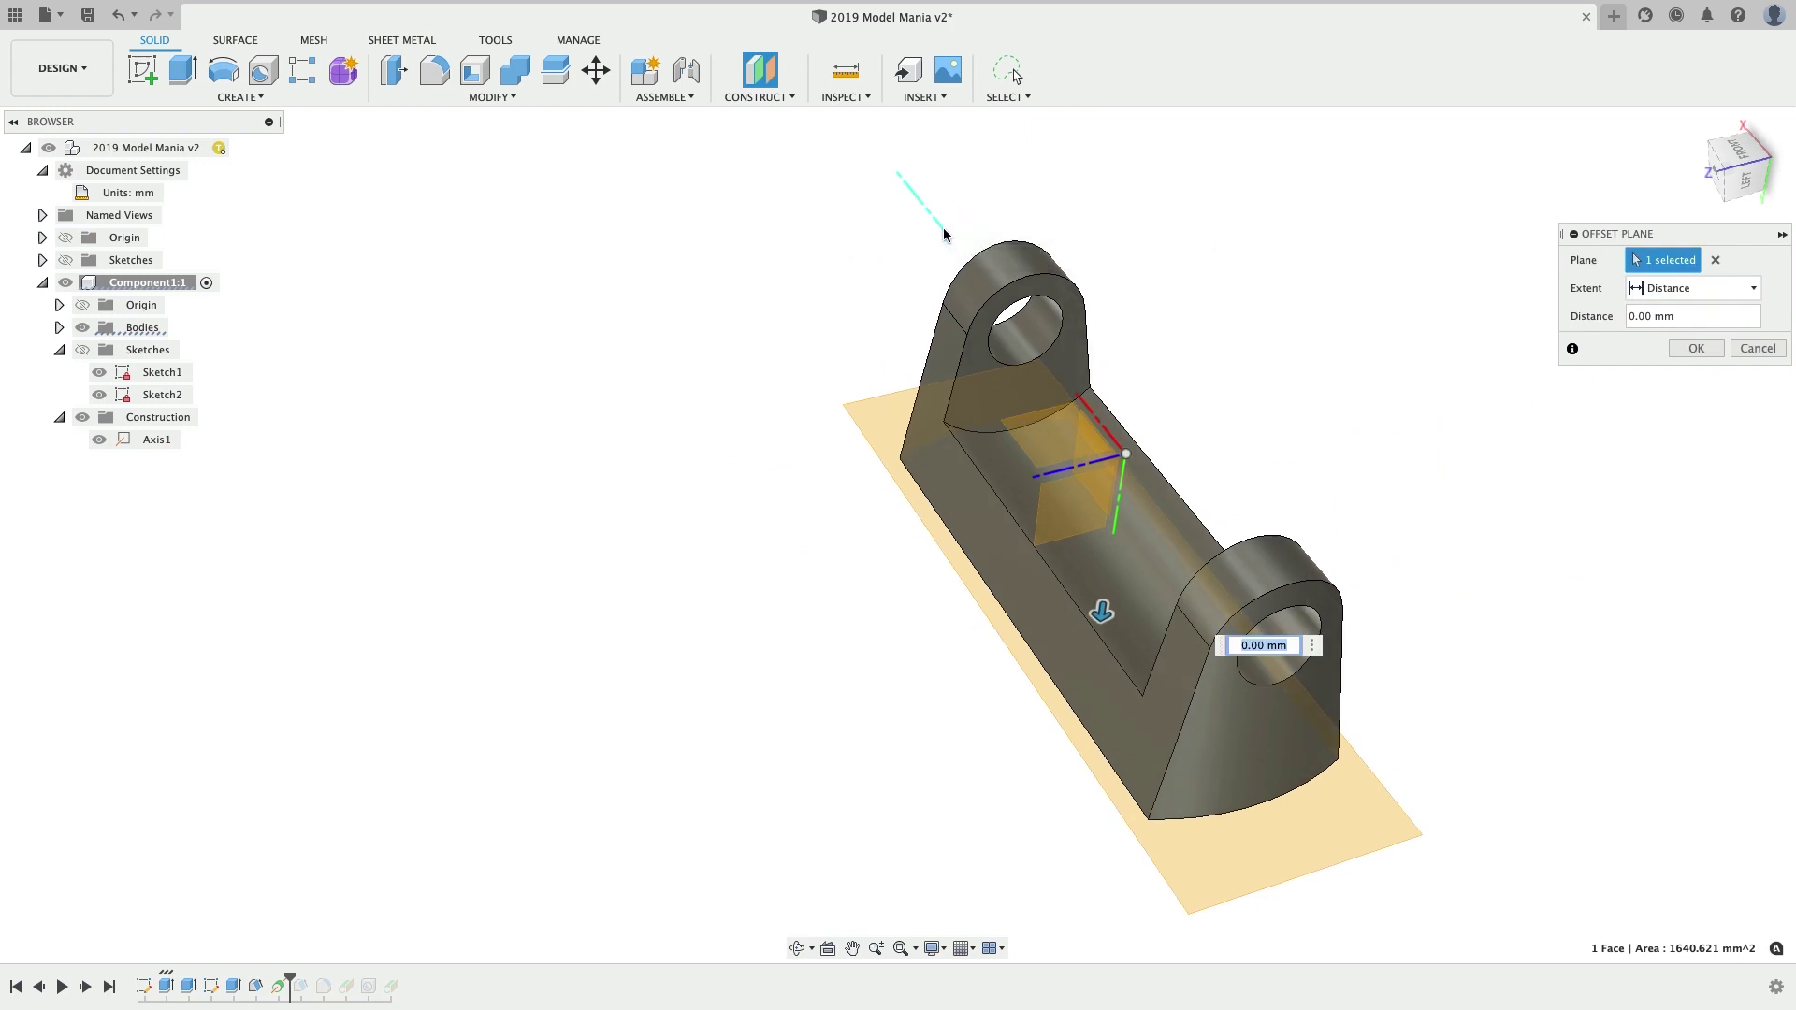
key(super+z)
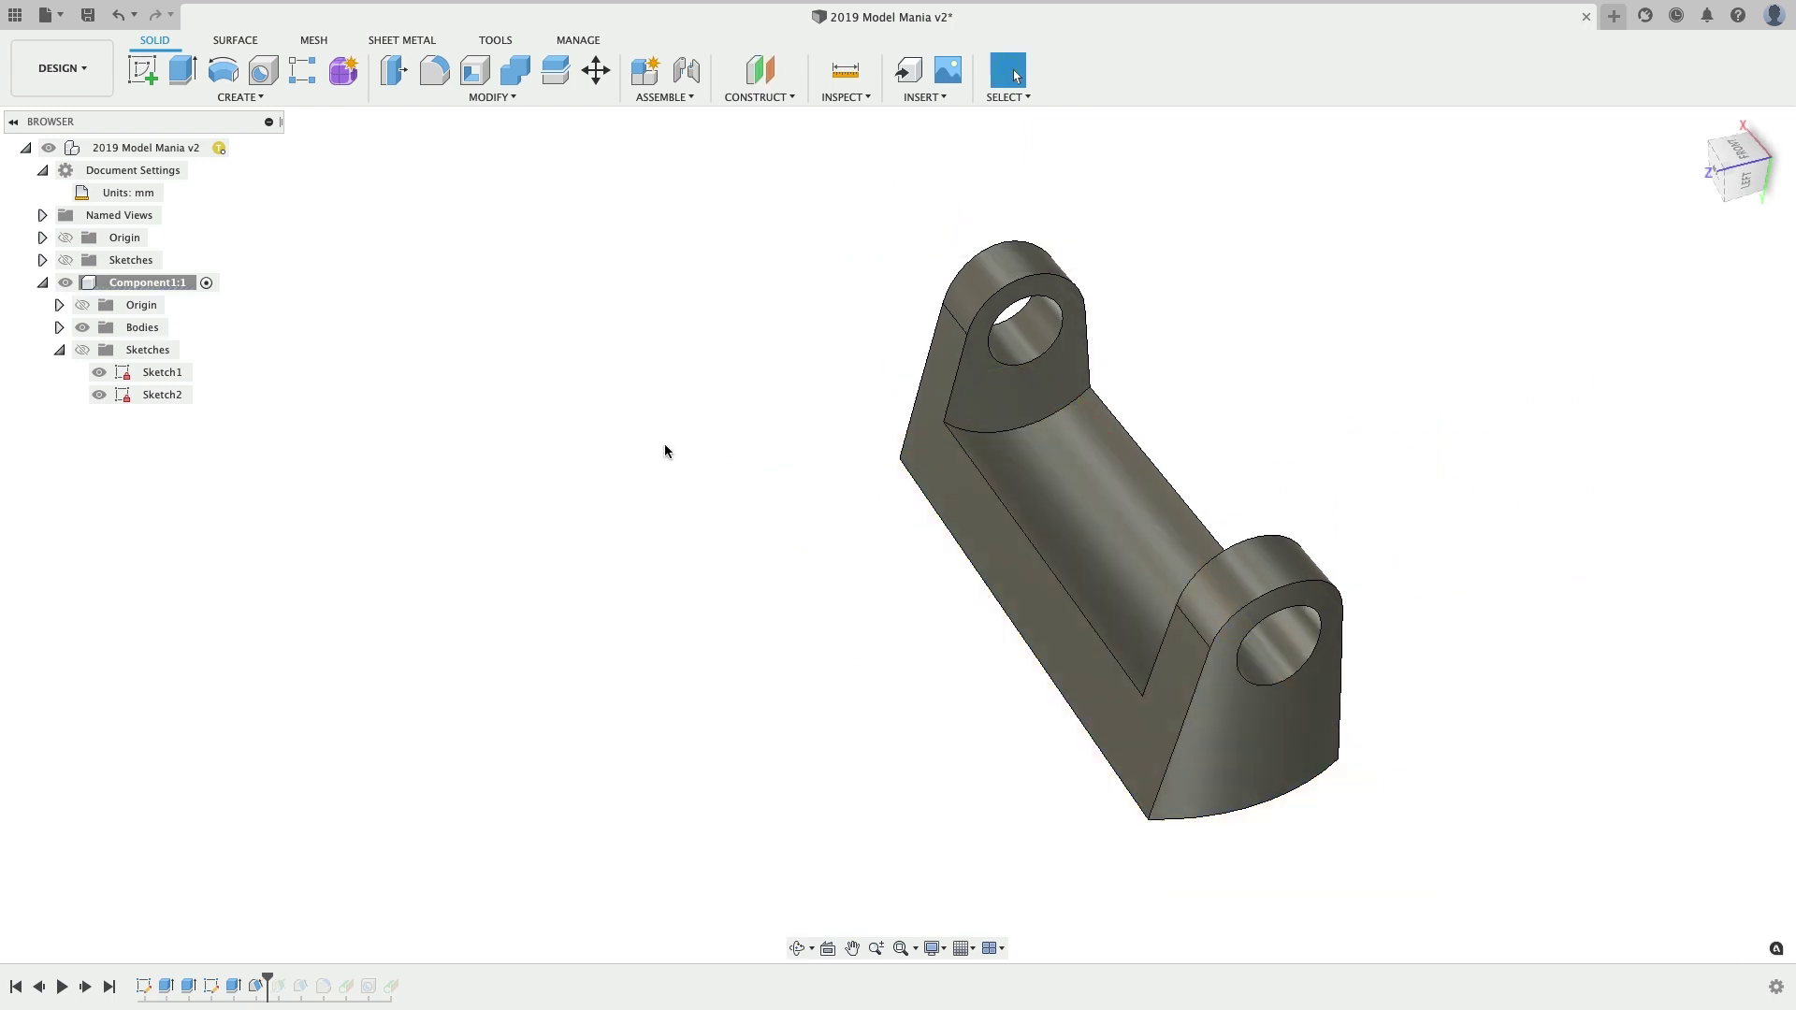
- Add a construction point at the centre of the circular hole edge on one lug's inner face
click(760, 99)
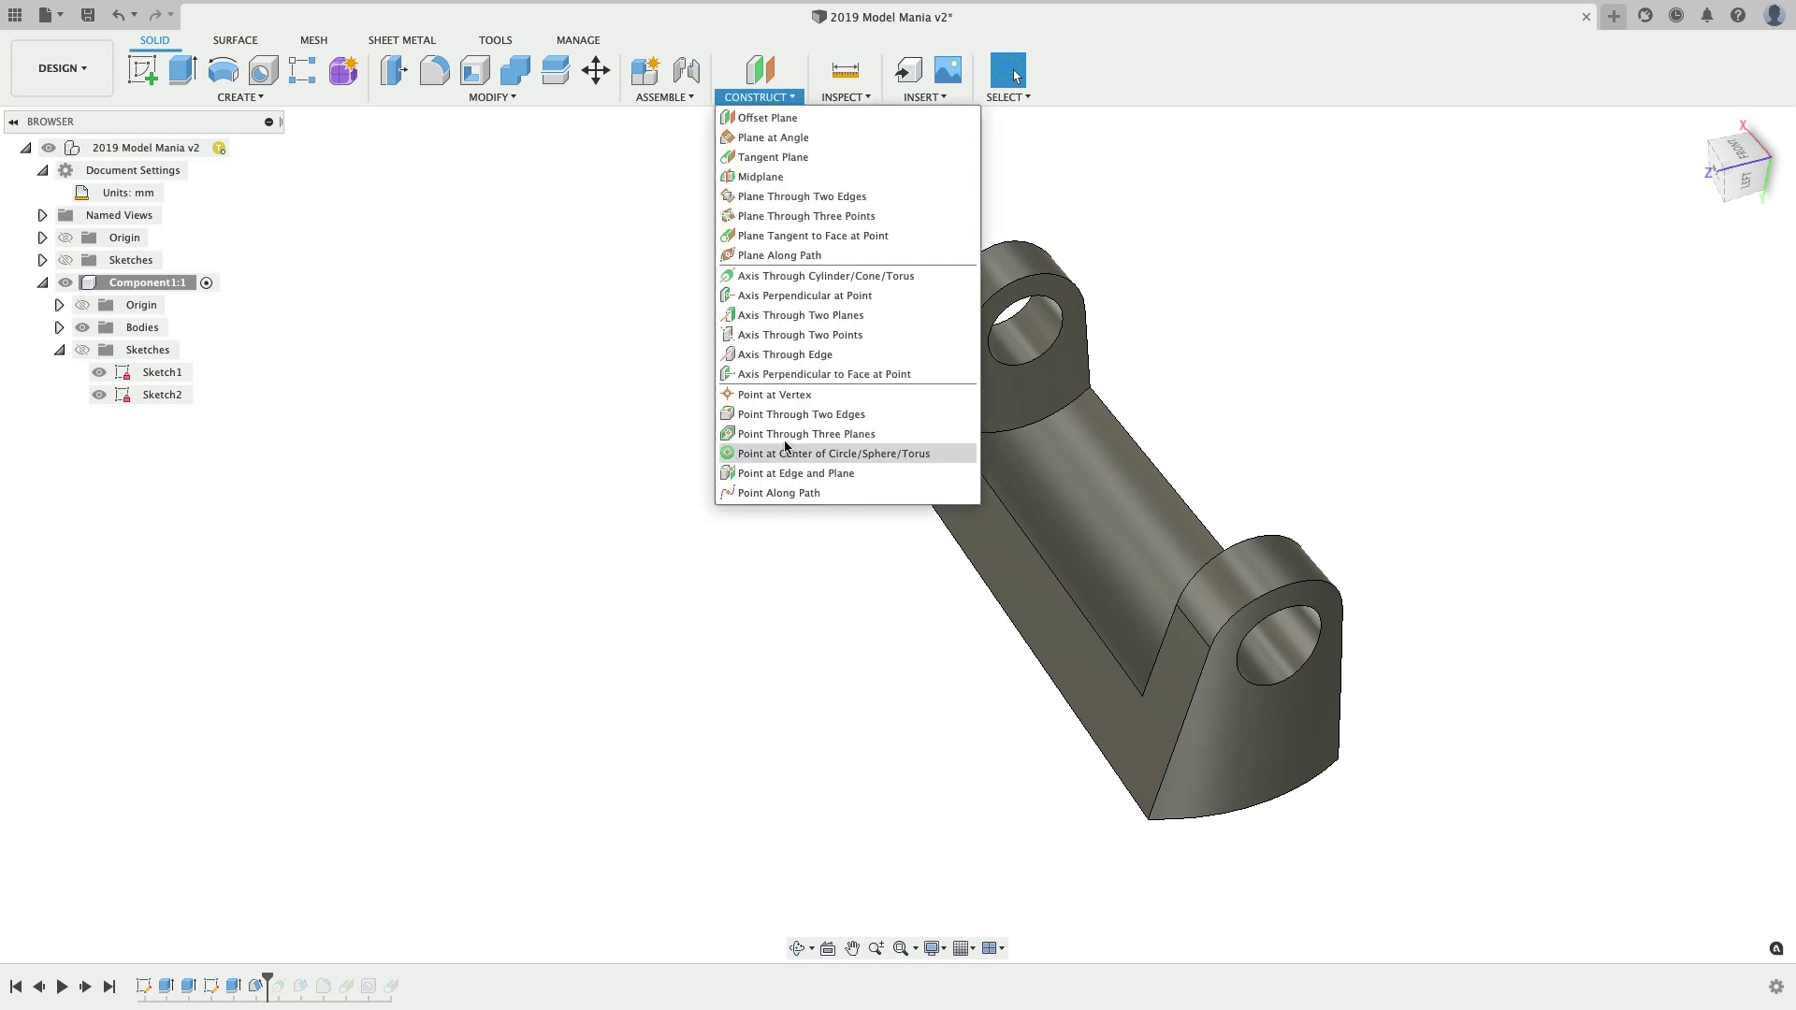
click(811, 455)
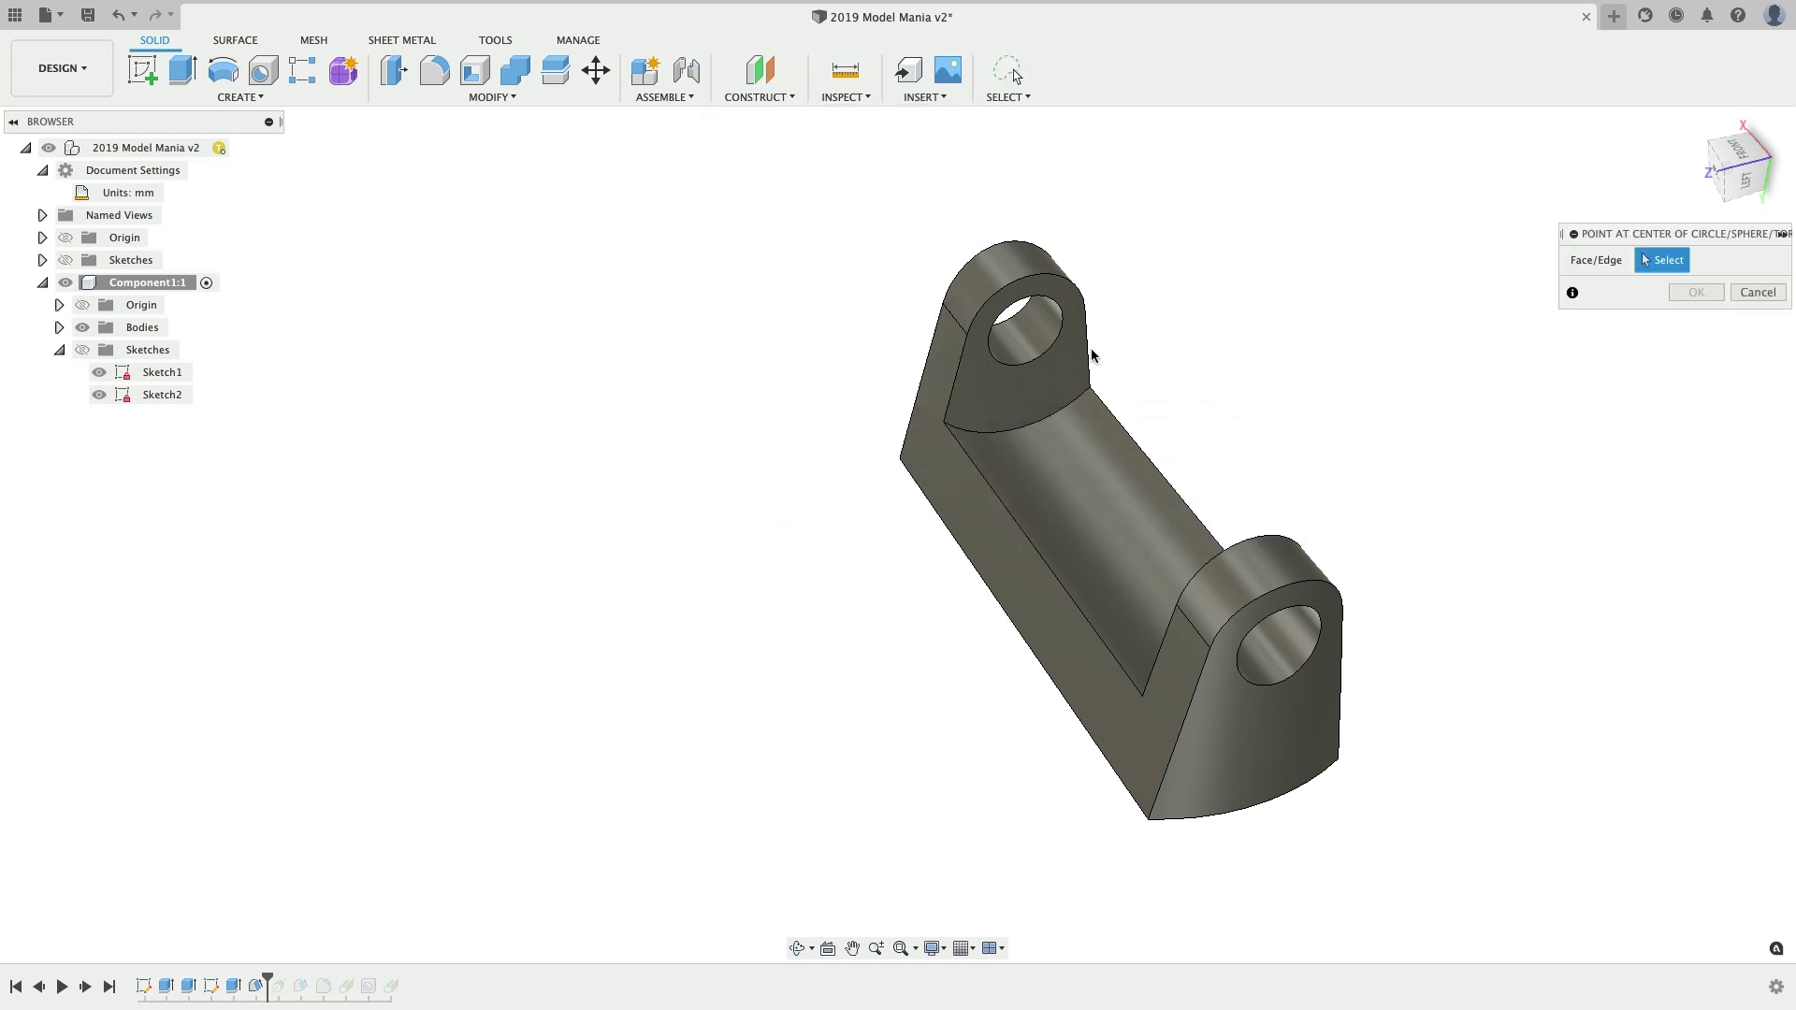
click(1056, 344)
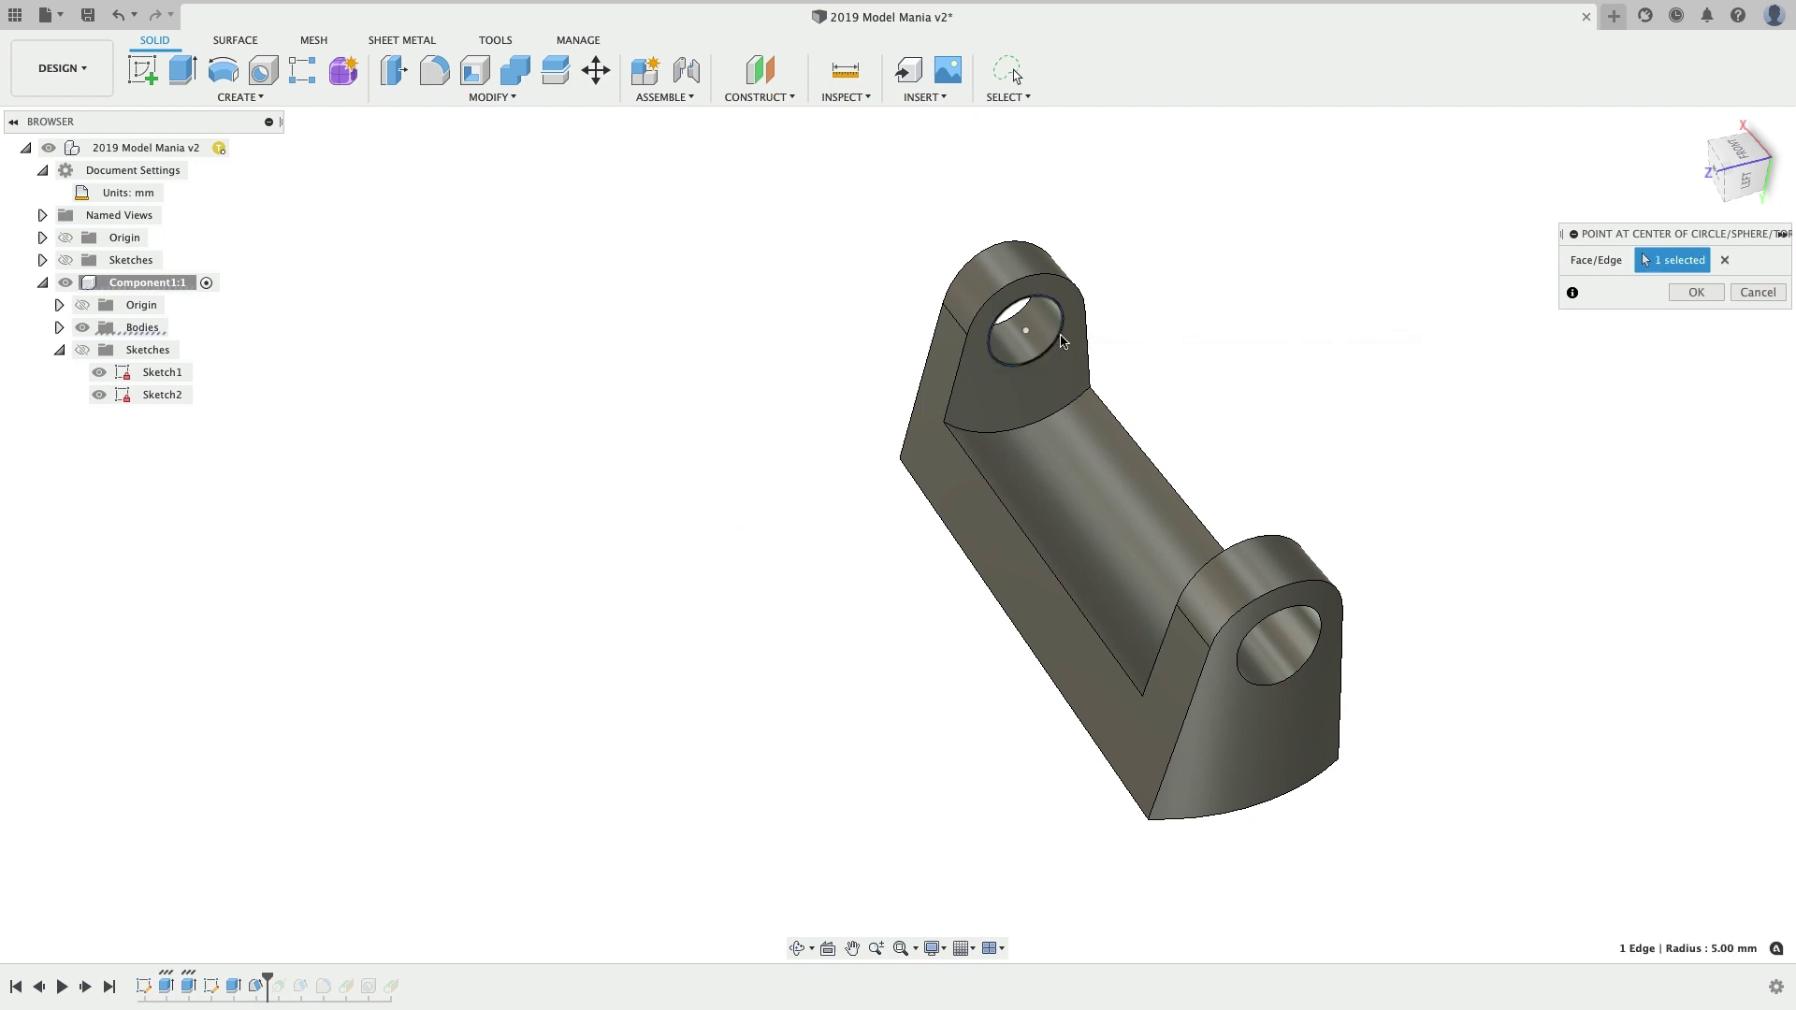
shift+middle_drag(1055, 344, 1001, 367)
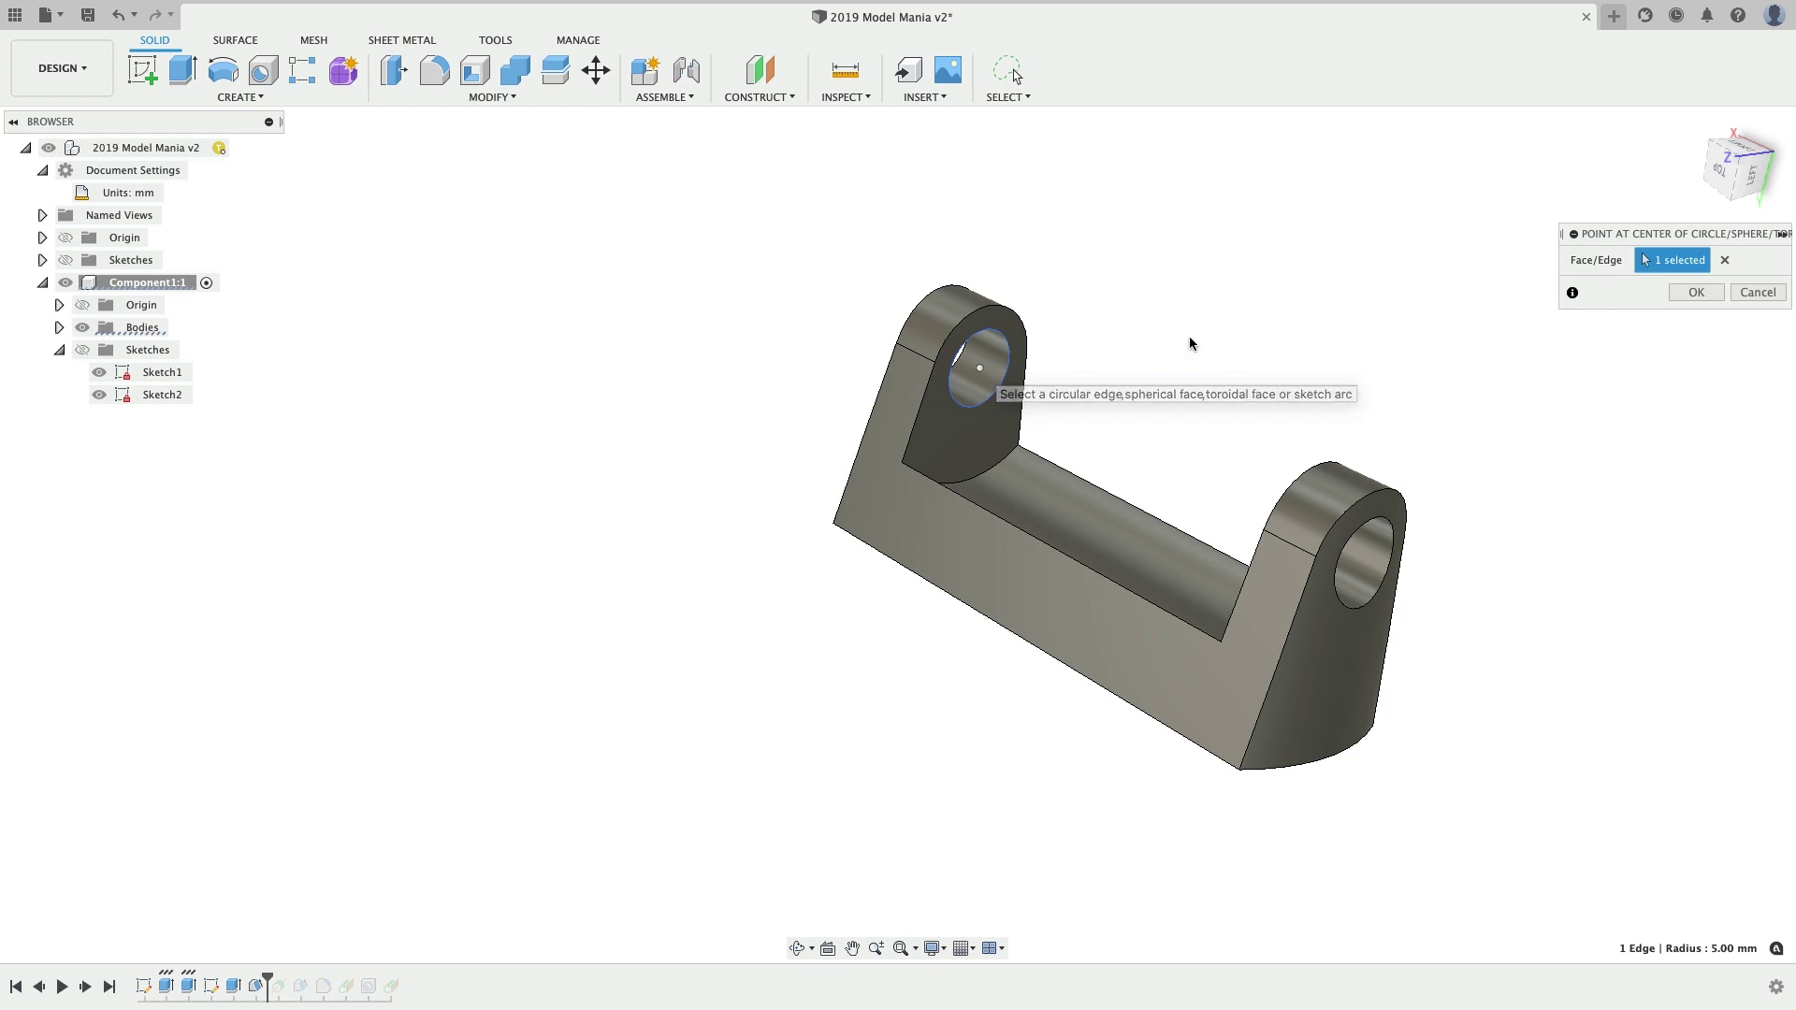
click(1696, 295)
shift+middle_drag(1076, 374, 1014, 414)
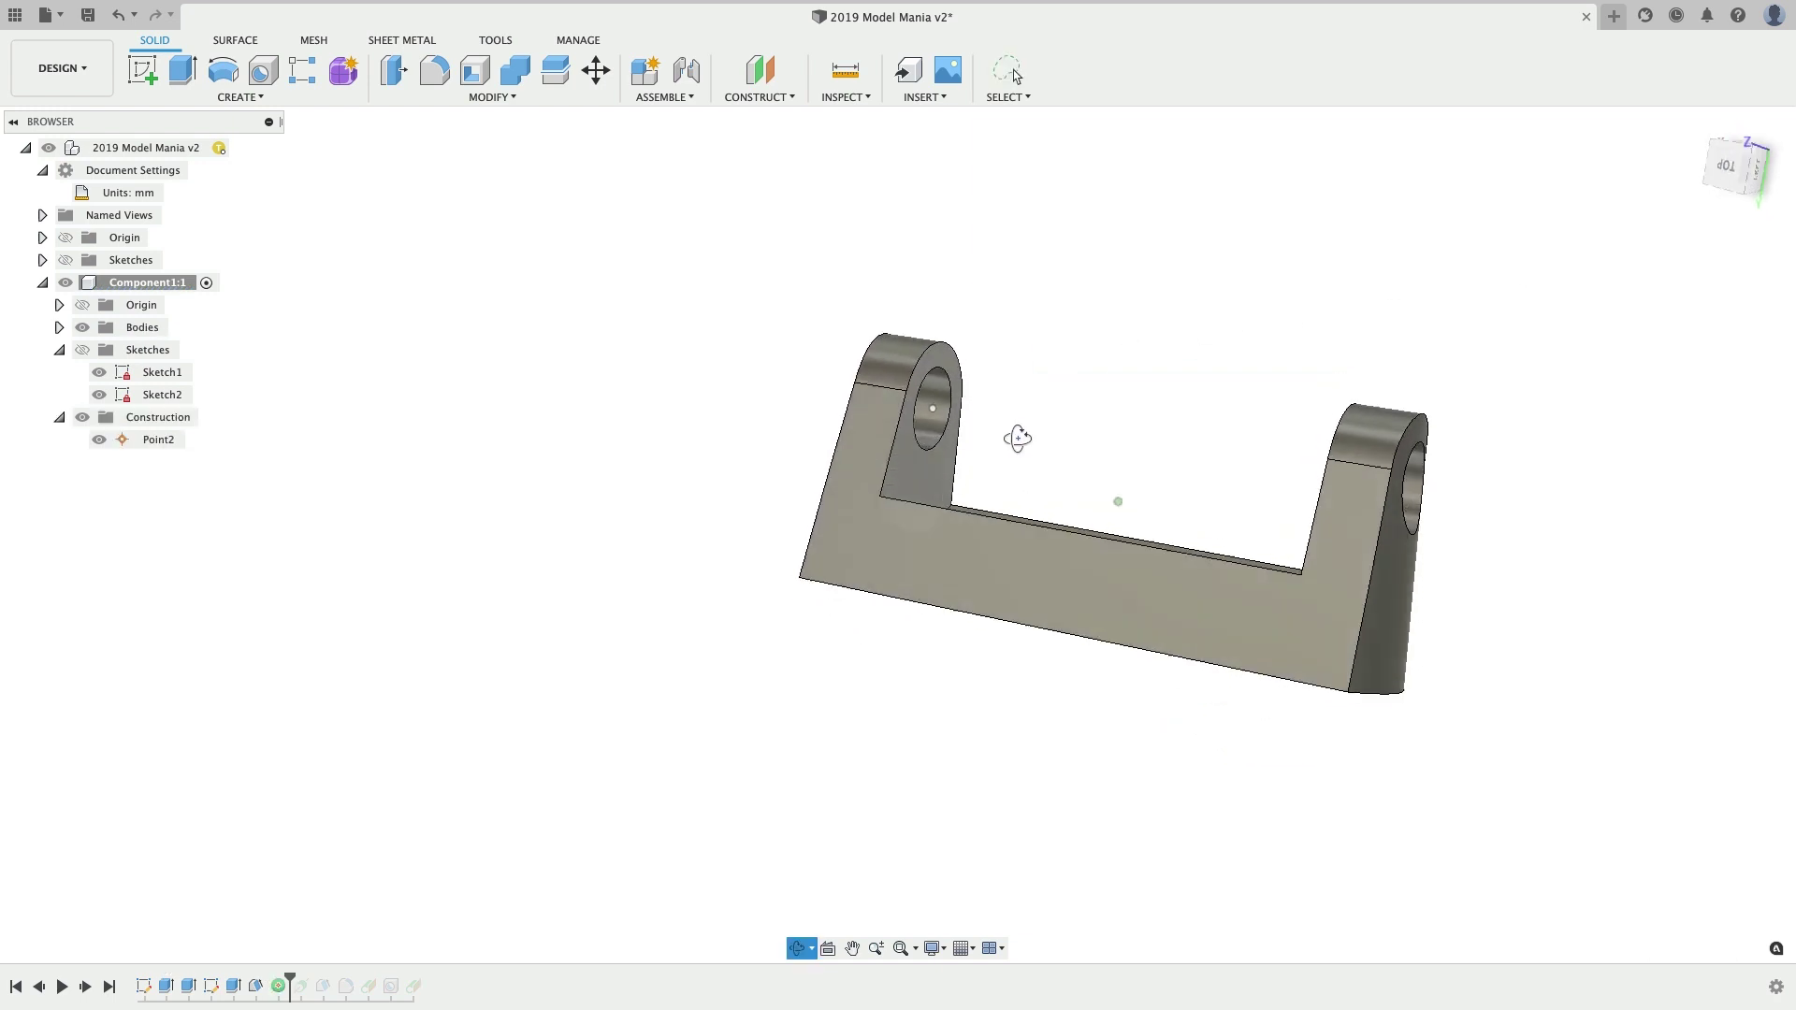
- Create an offset plane from the flat base face through the hole's centre point, at a distance of -22 mm
click(745, 100)
click(746, 116)
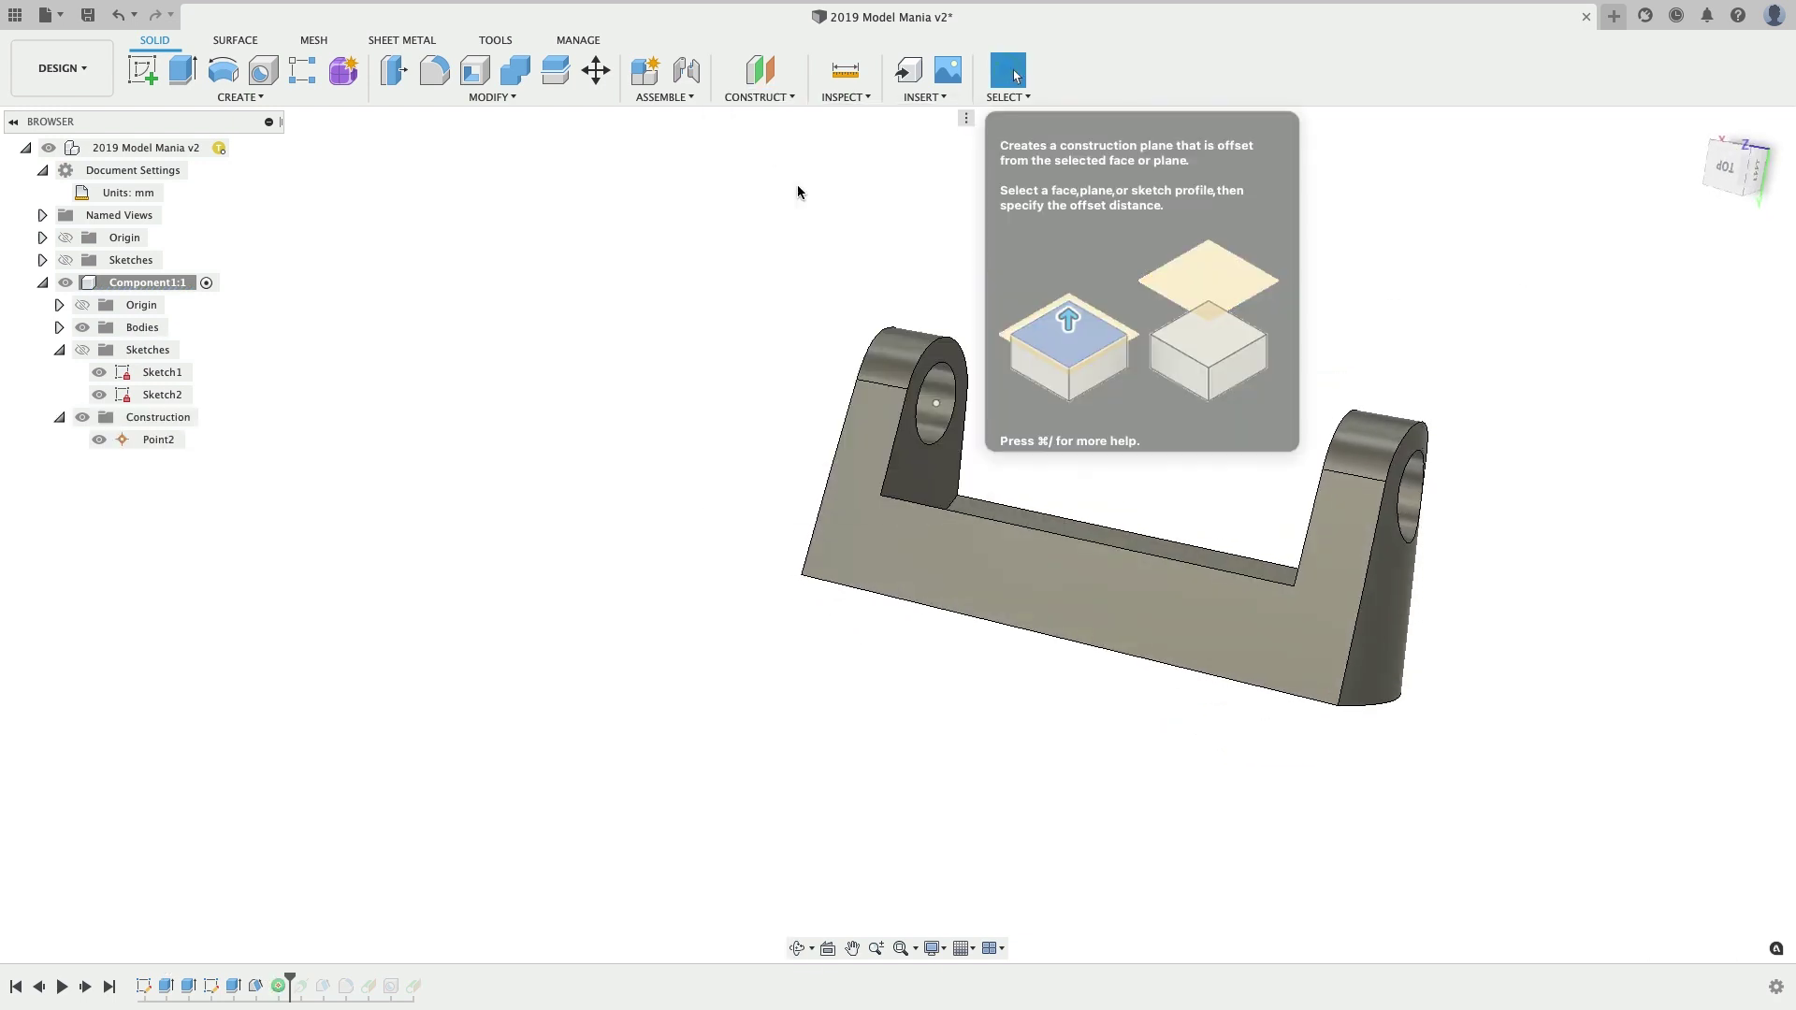
shift+middle_drag(960, 553, 978, 625)
click(977, 628)
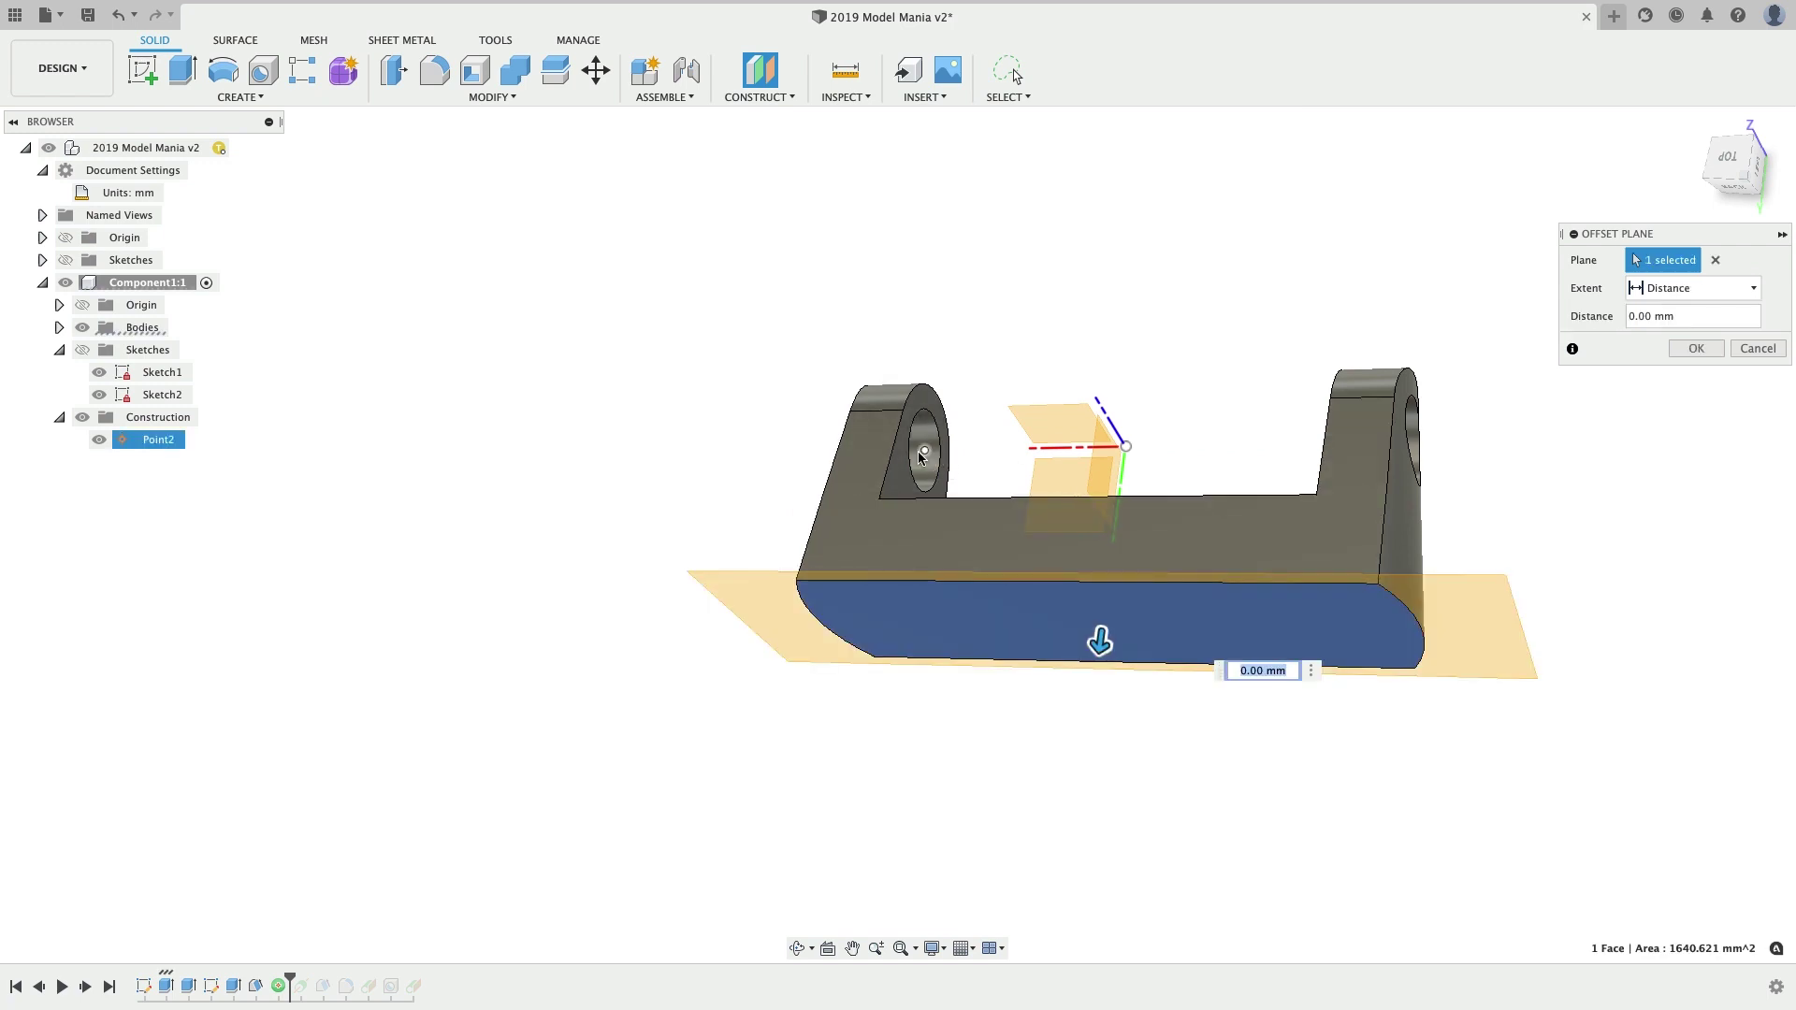
click(925, 452)
shift+middle_drag(925, 458, 936, 544)
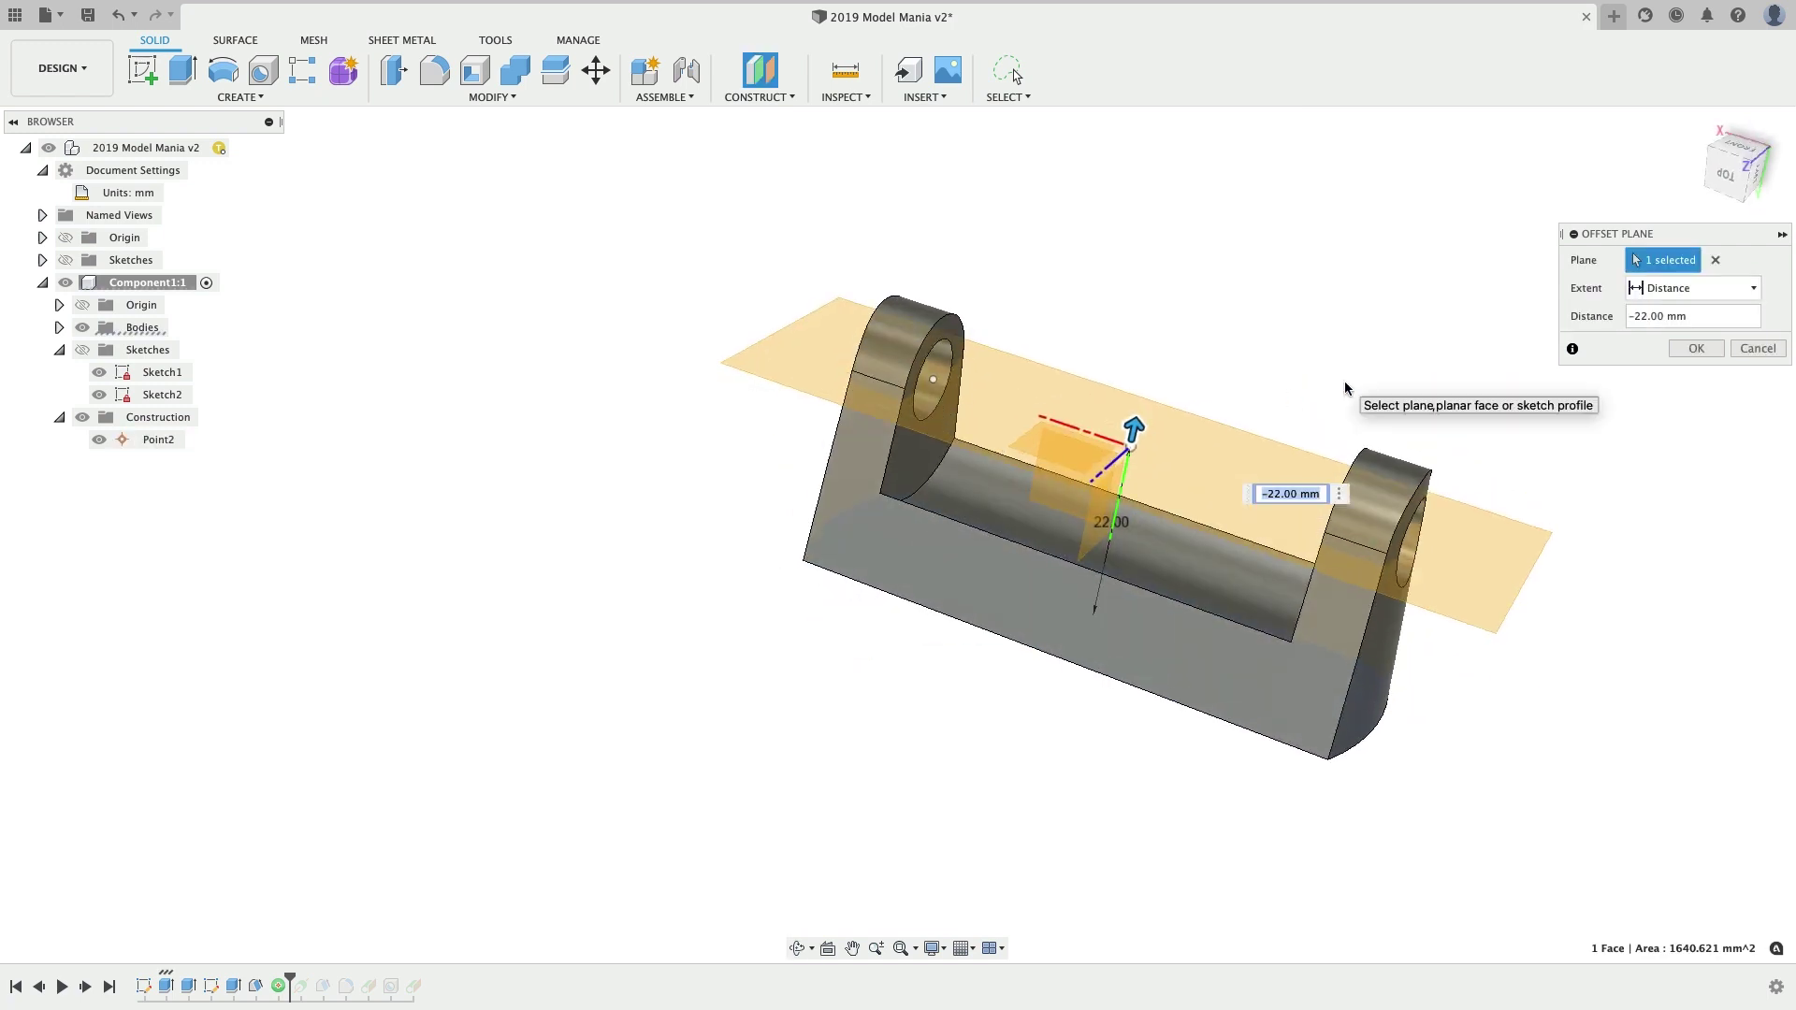
scroll(1081, 488, up, 4)
shift+middle_drag(1124, 458, 1157, 425)
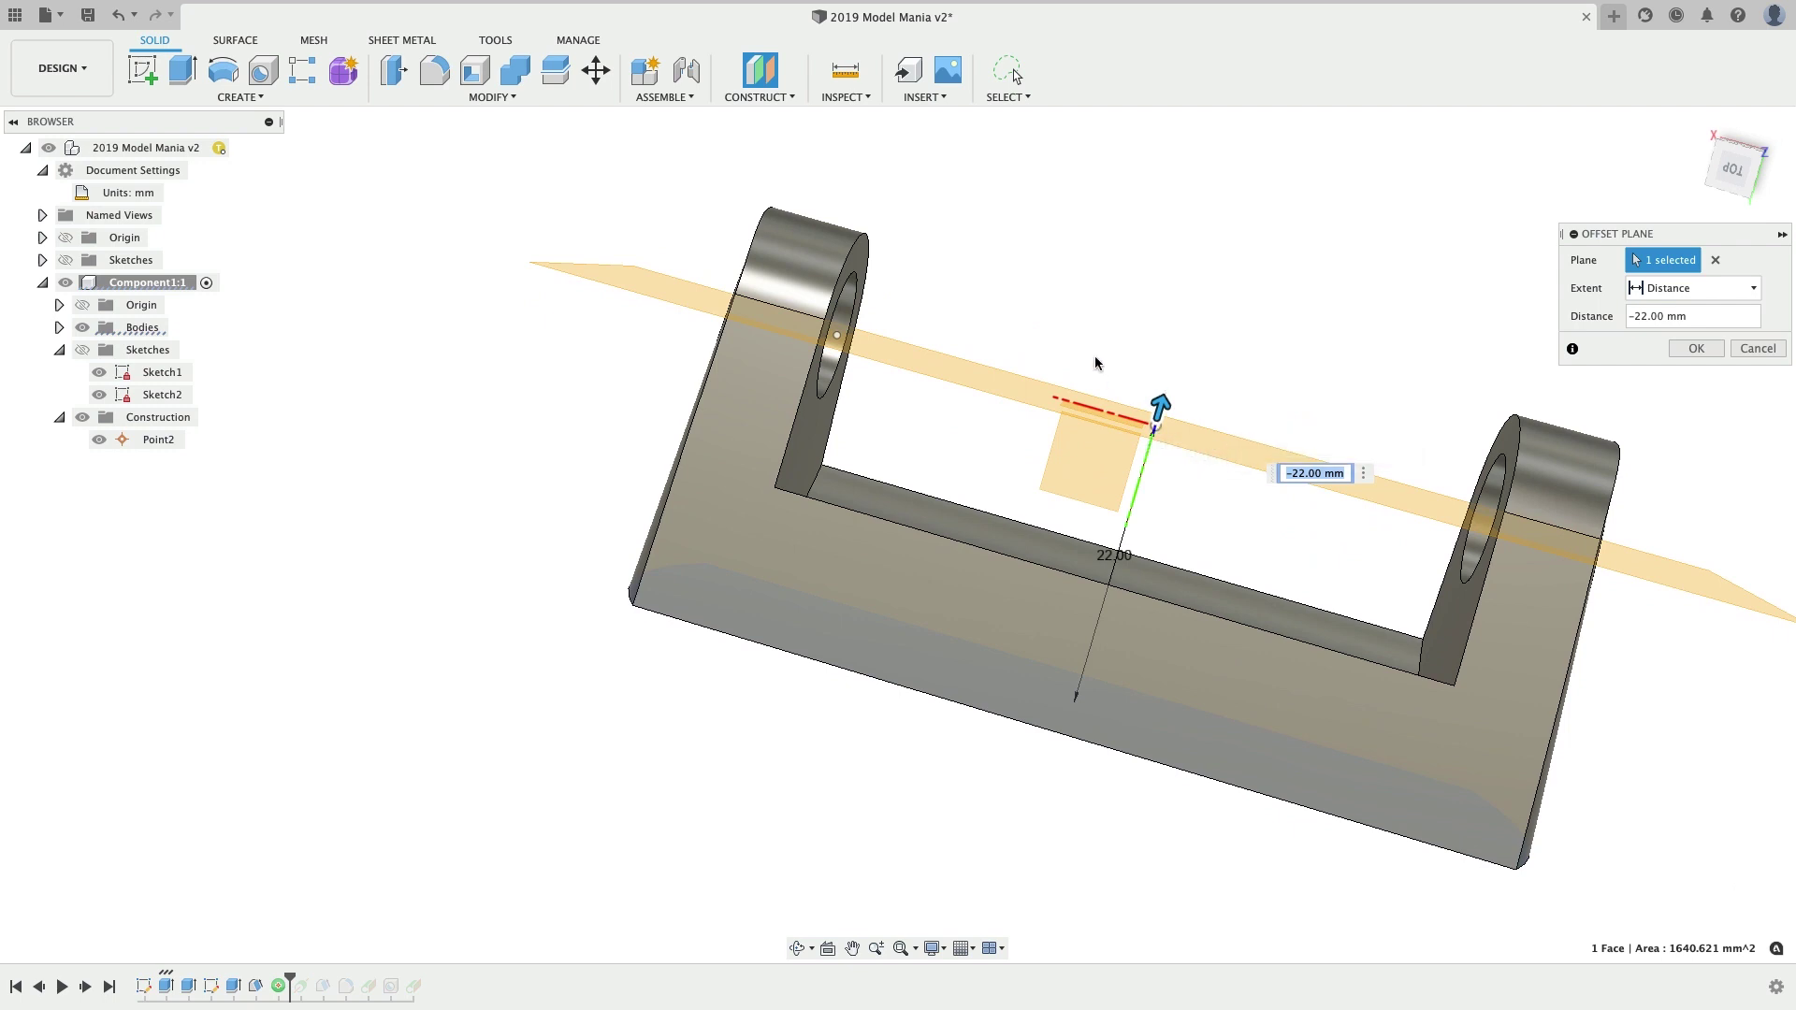
shift+middle_drag(983, 361, 1264, 367)
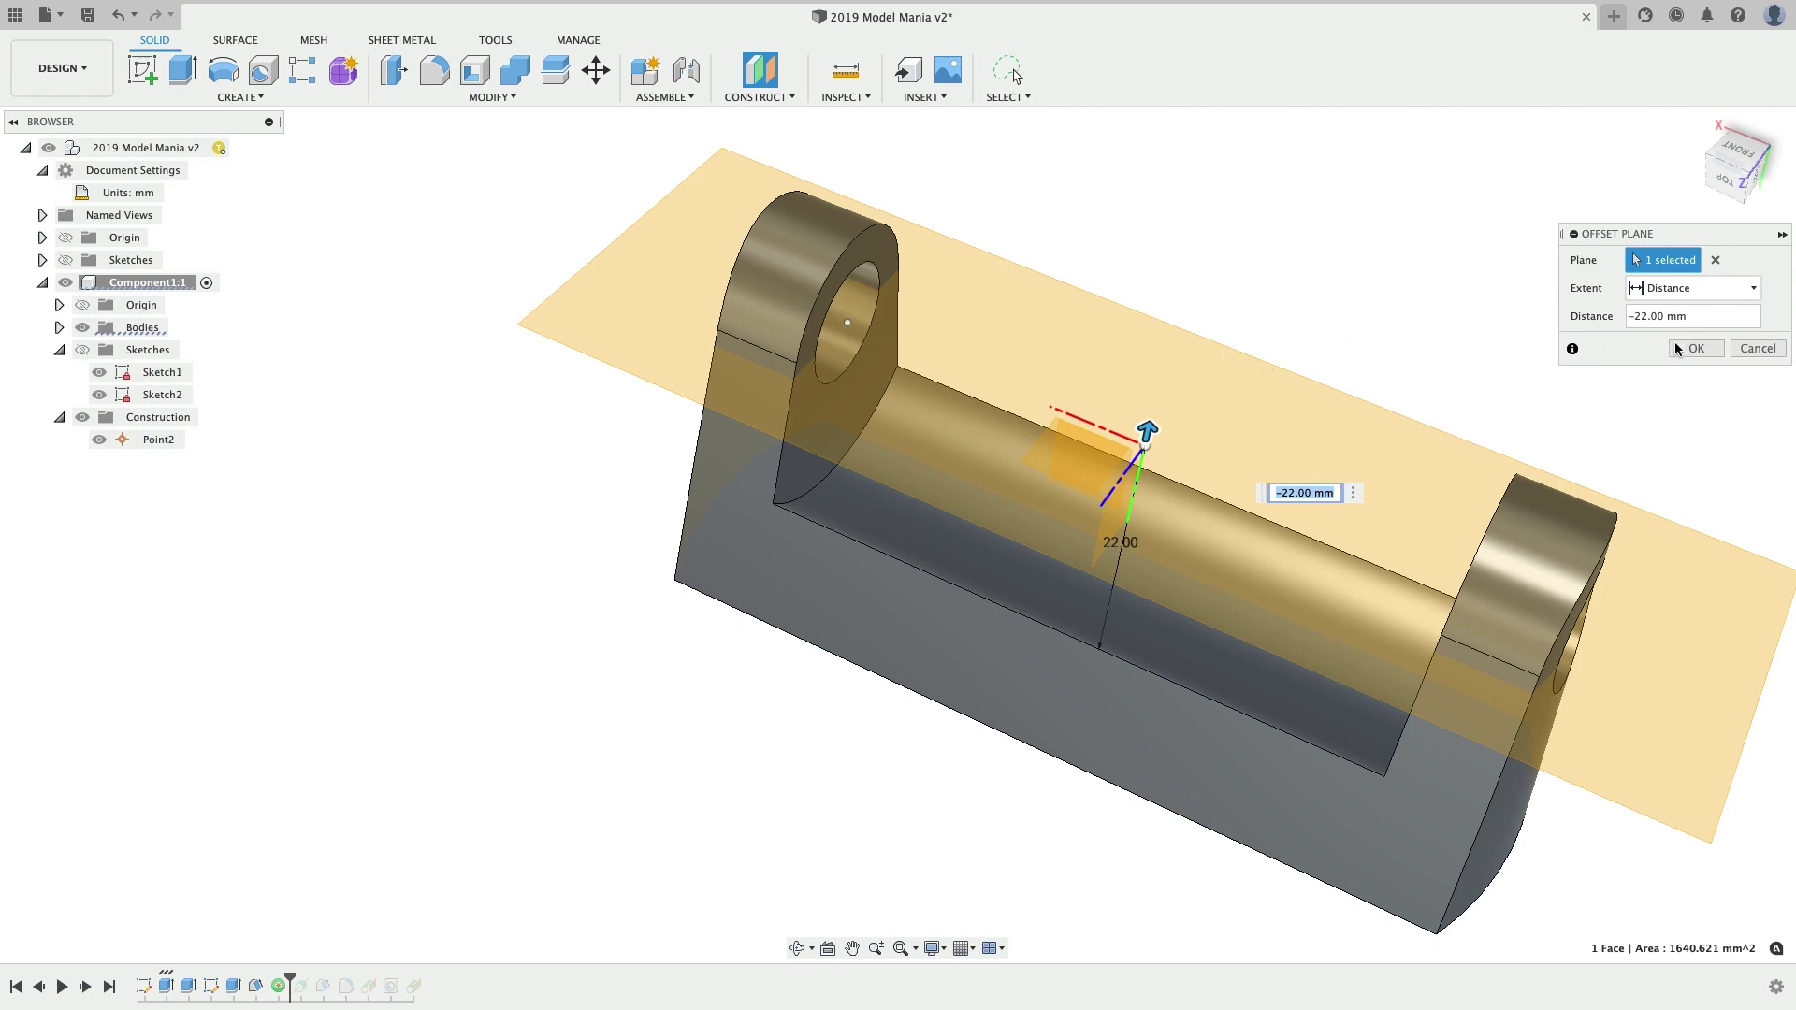
click(1684, 348)
mouse_move(721, 538)
shift+middle_down()
mouse_move(702, 549)
mouse_move(733, 525)
mouse_move(698, 549)
shift+middle_up()
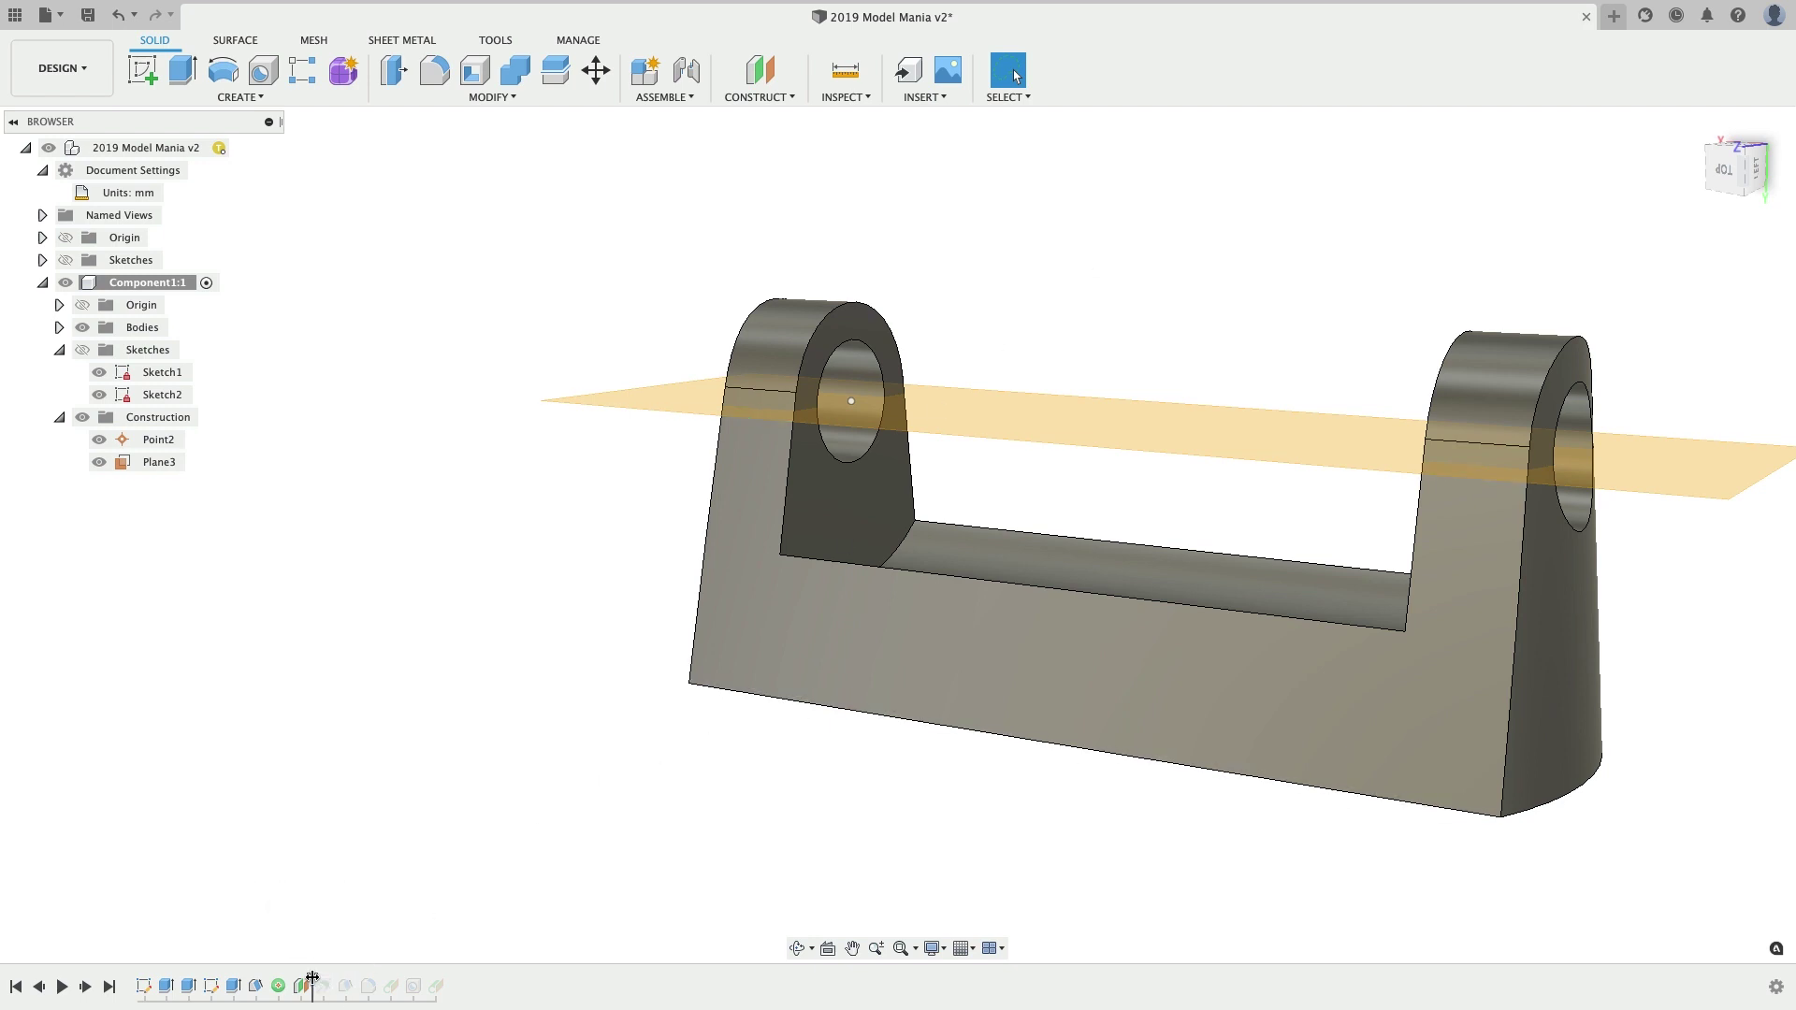
- Roll the timeline past the inner-face draft and edit it to use the hole-centre plane as pull direction, with the direction flipped
mouse_move(312, 980)
mouse_down()
mouse_move(374, 980)
mouse_move(348, 980)
mouse_up()
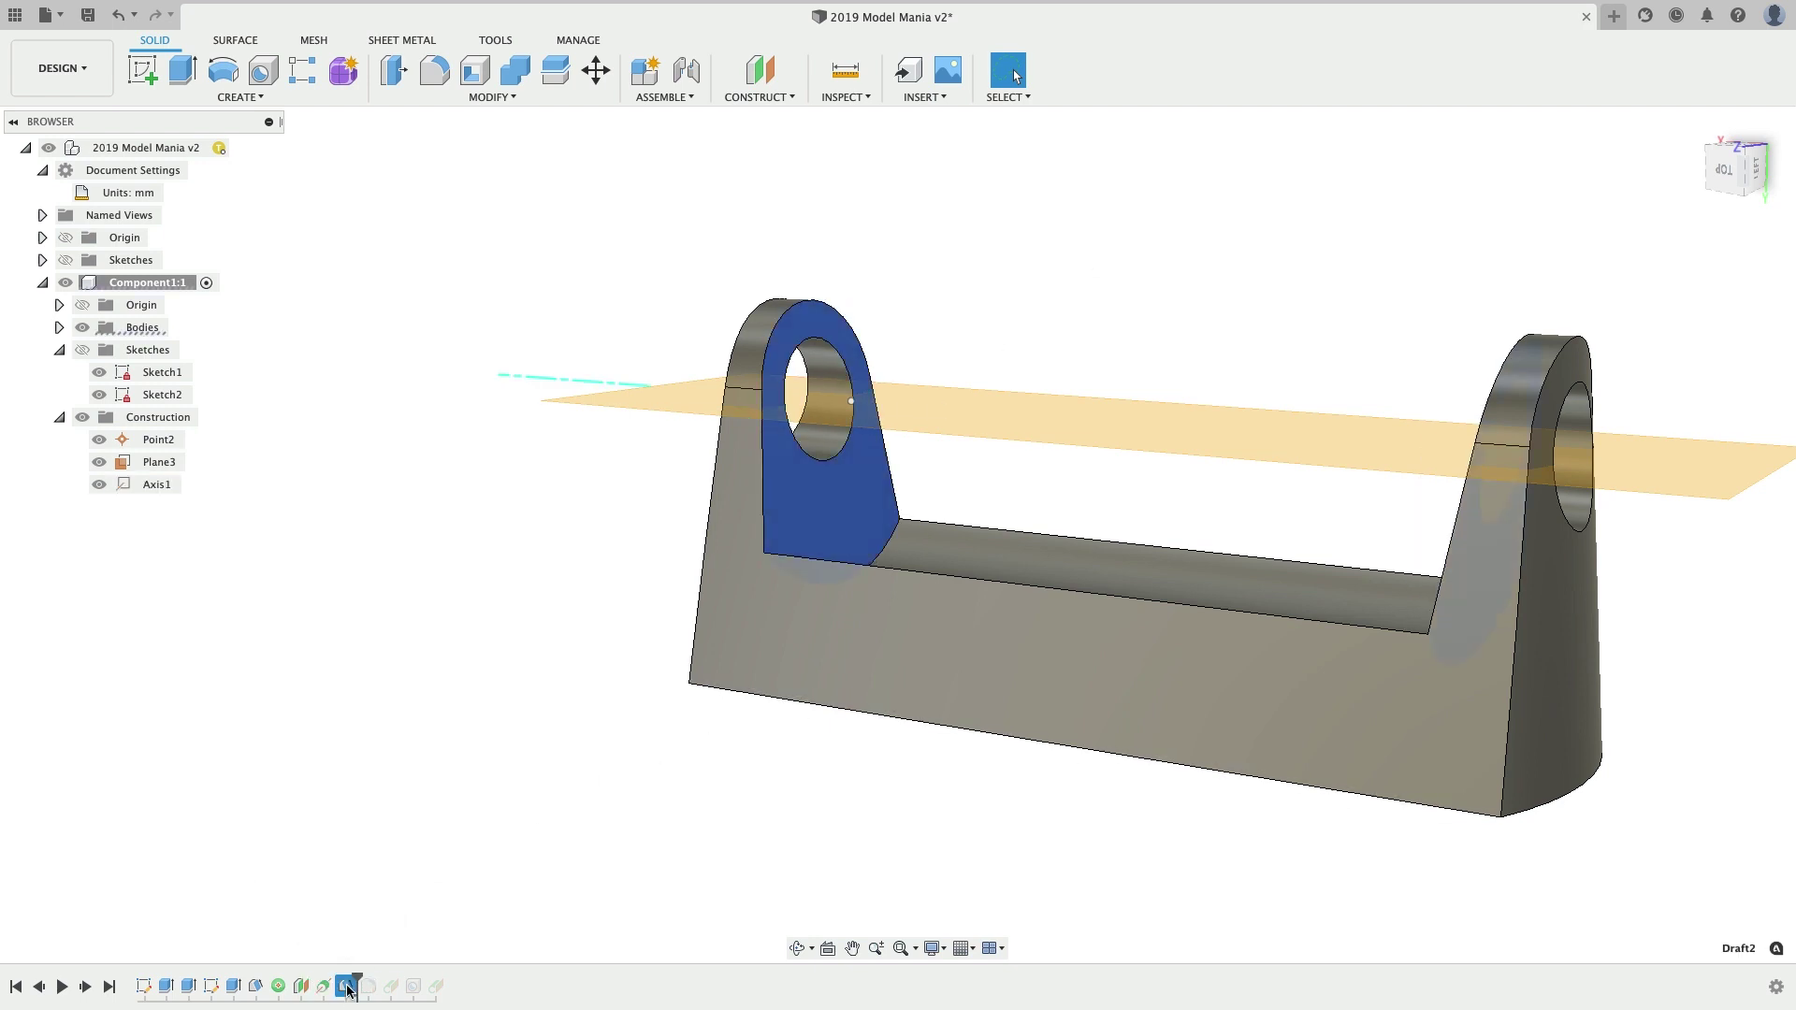
right_click(348, 990)
click(404, 812)
shift+middle_drag(964, 855, 973, 795)
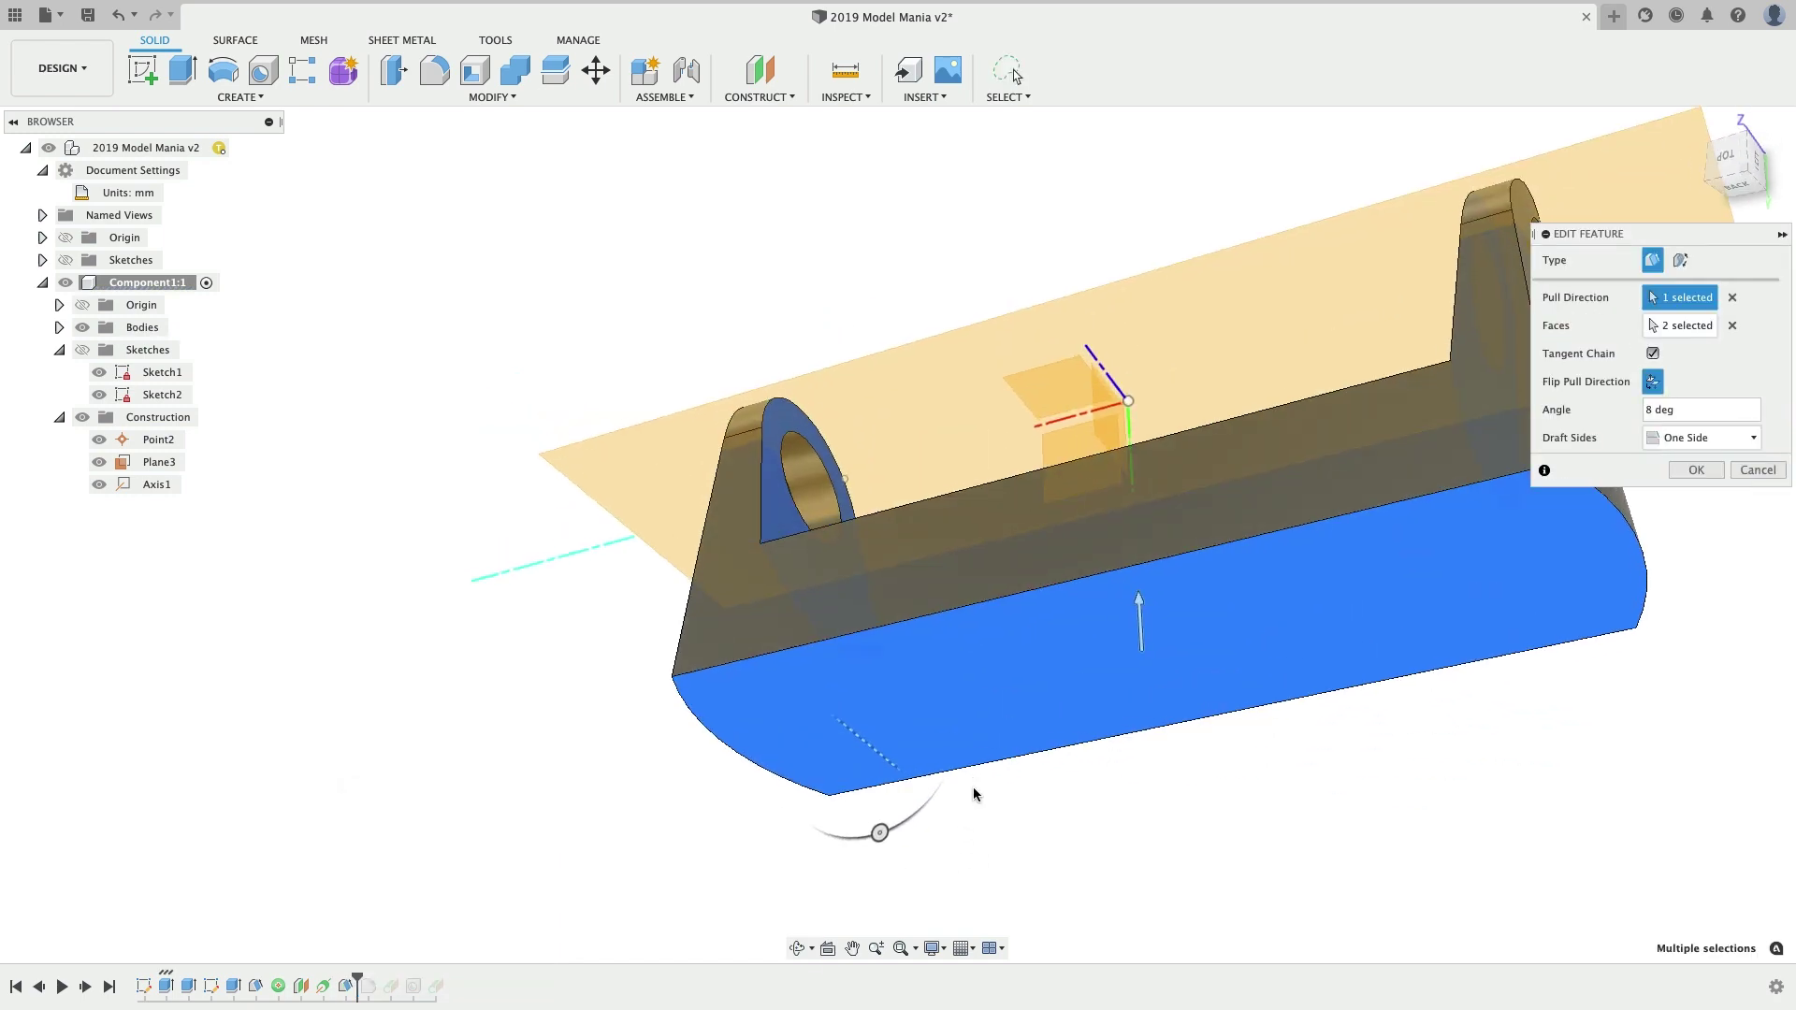
shift+middle_drag(1240, 323, 1146, 546)
click(1734, 297)
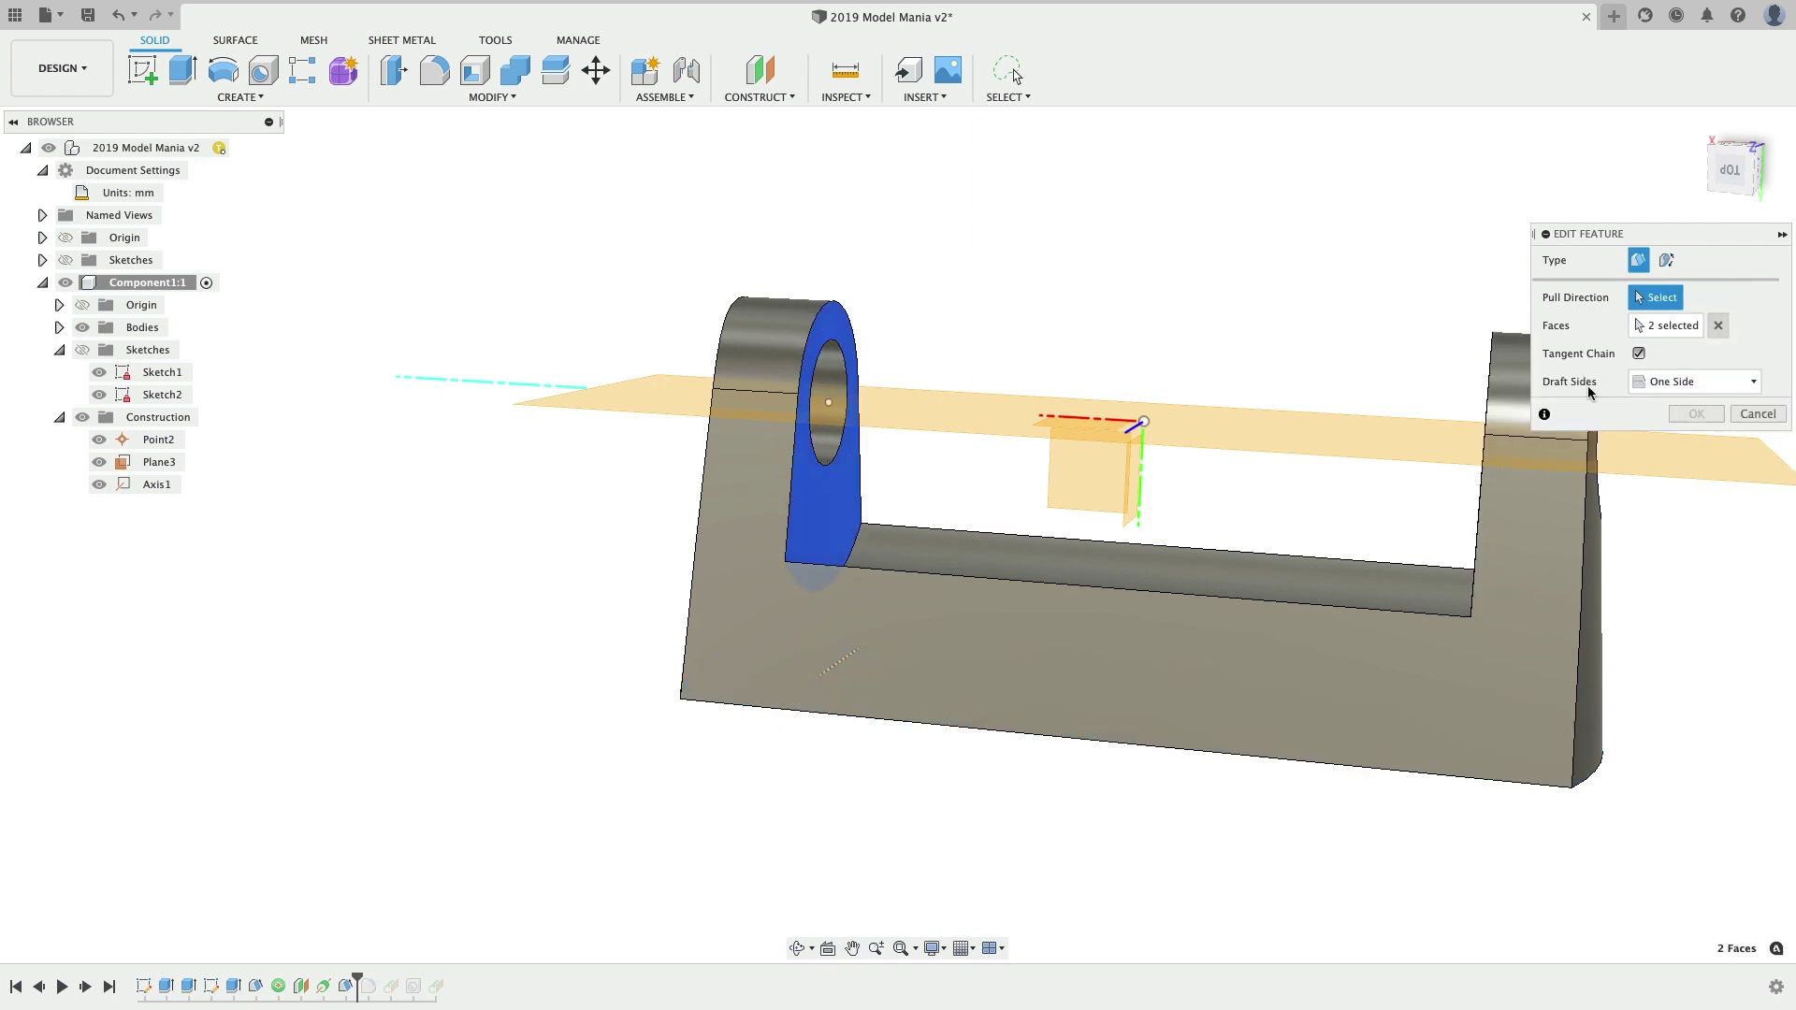
shift+middle_drag(1167, 745, 1207, 393)
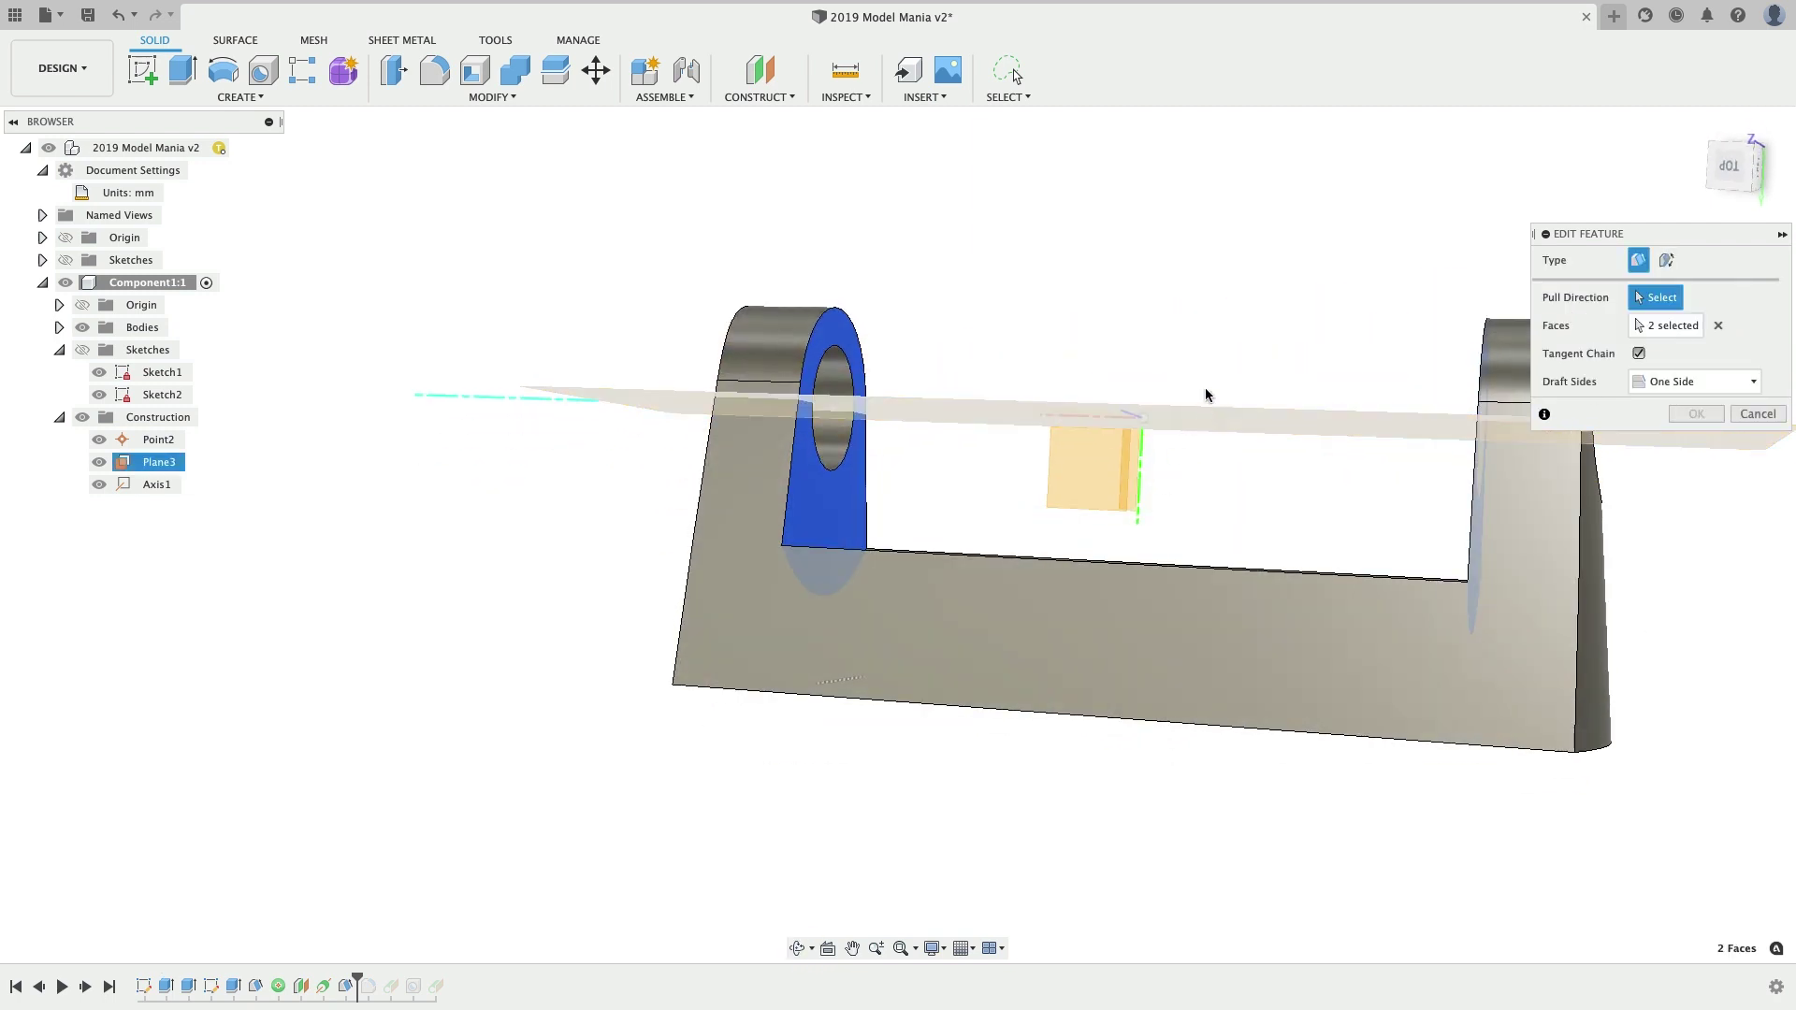
click(1209, 423)
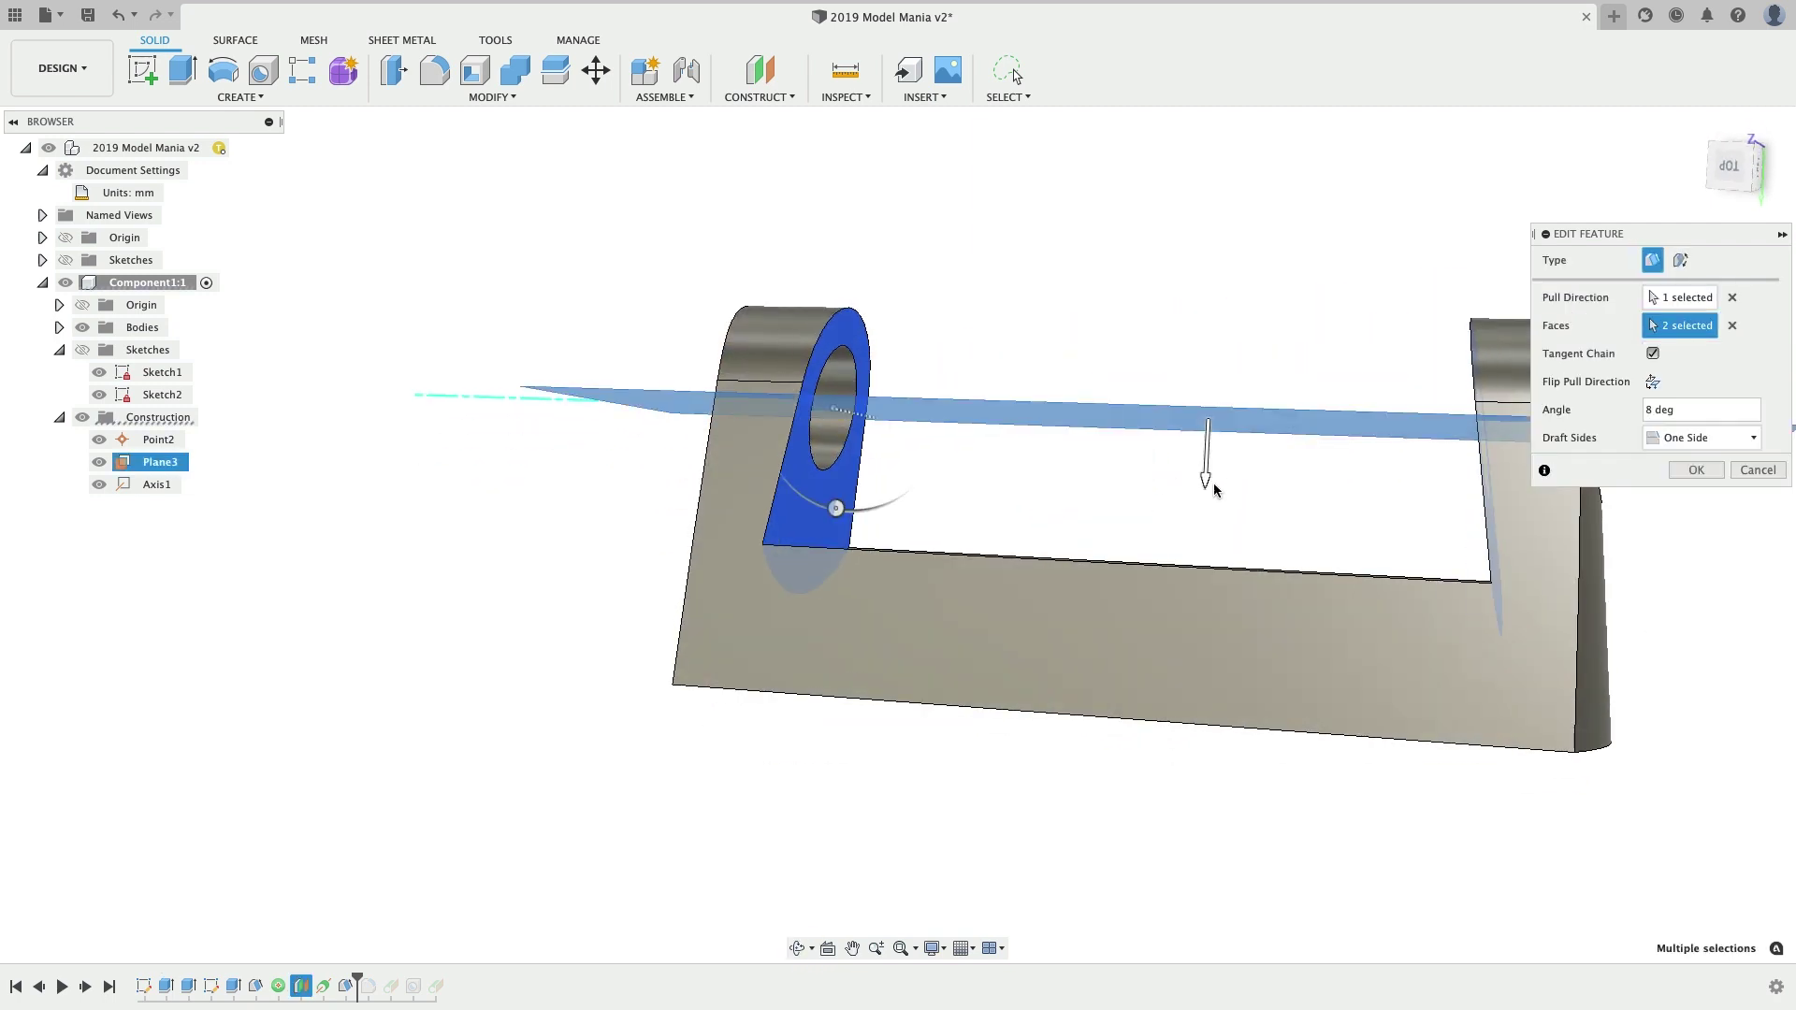
click(1205, 475)
- Measure the distance between the centre points of the two lug holes
shift+middle_drag(1197, 475, 1149, 462)
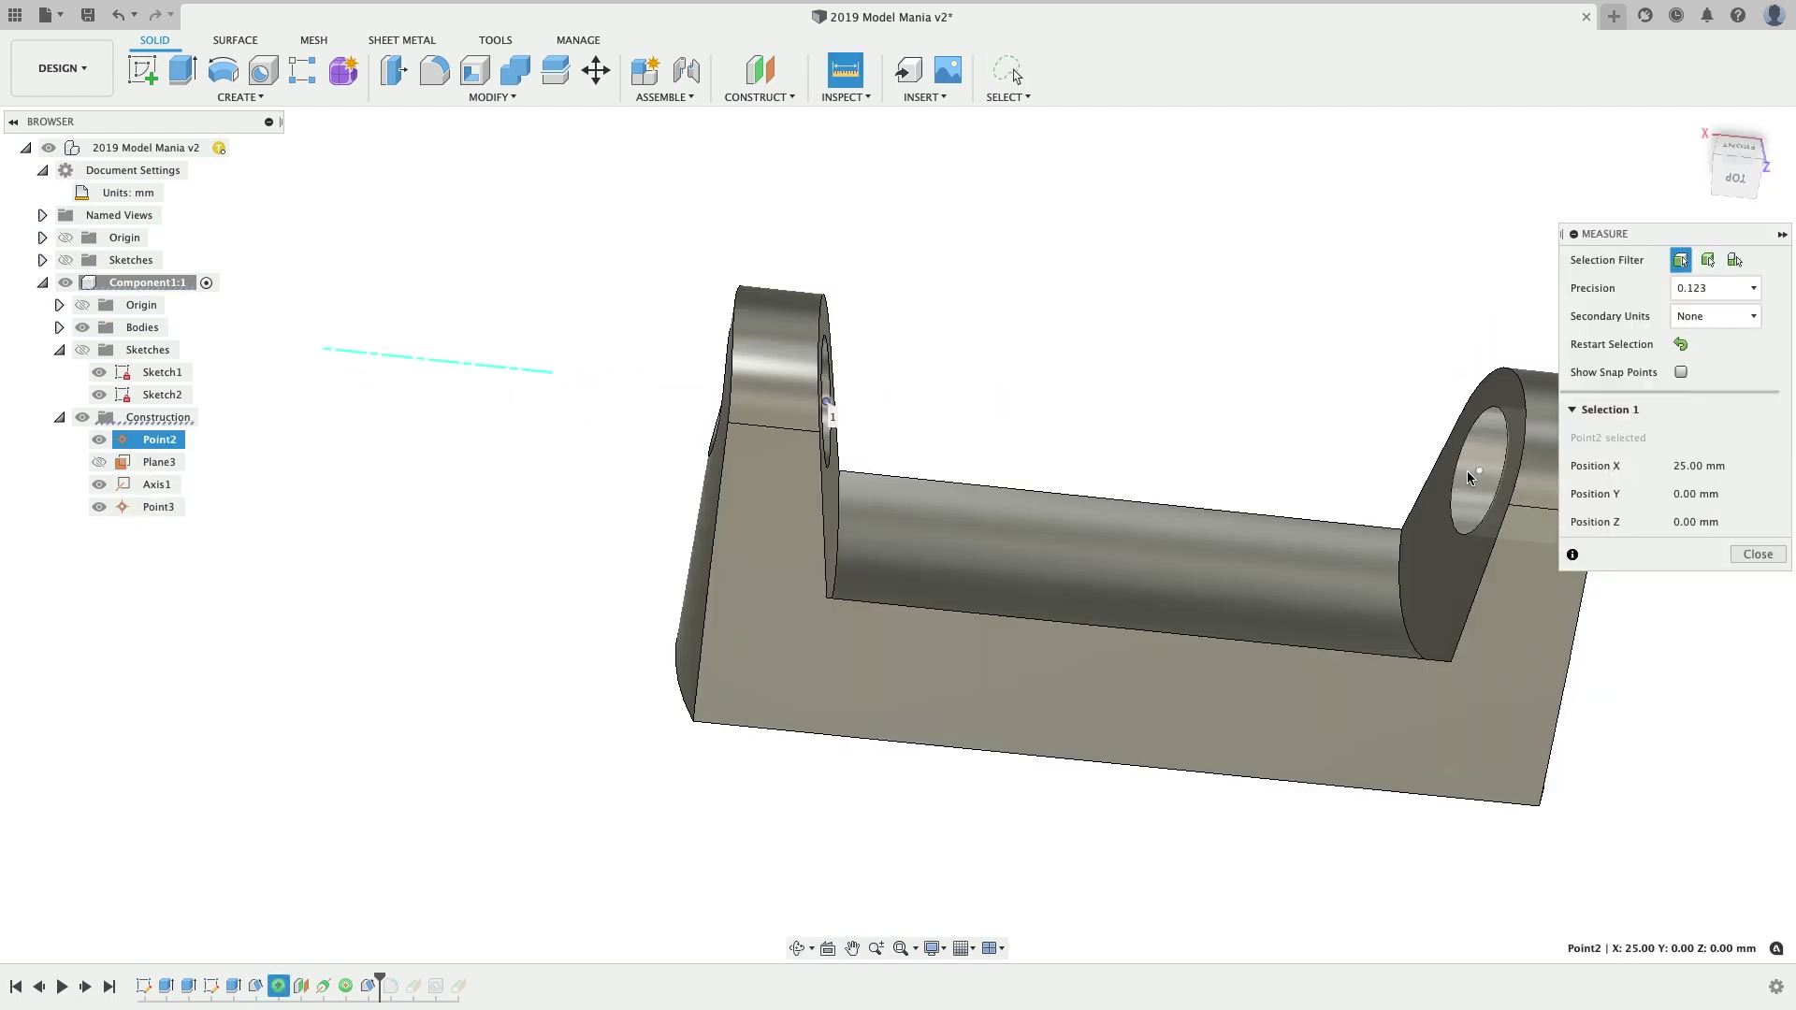
click(1481, 473)
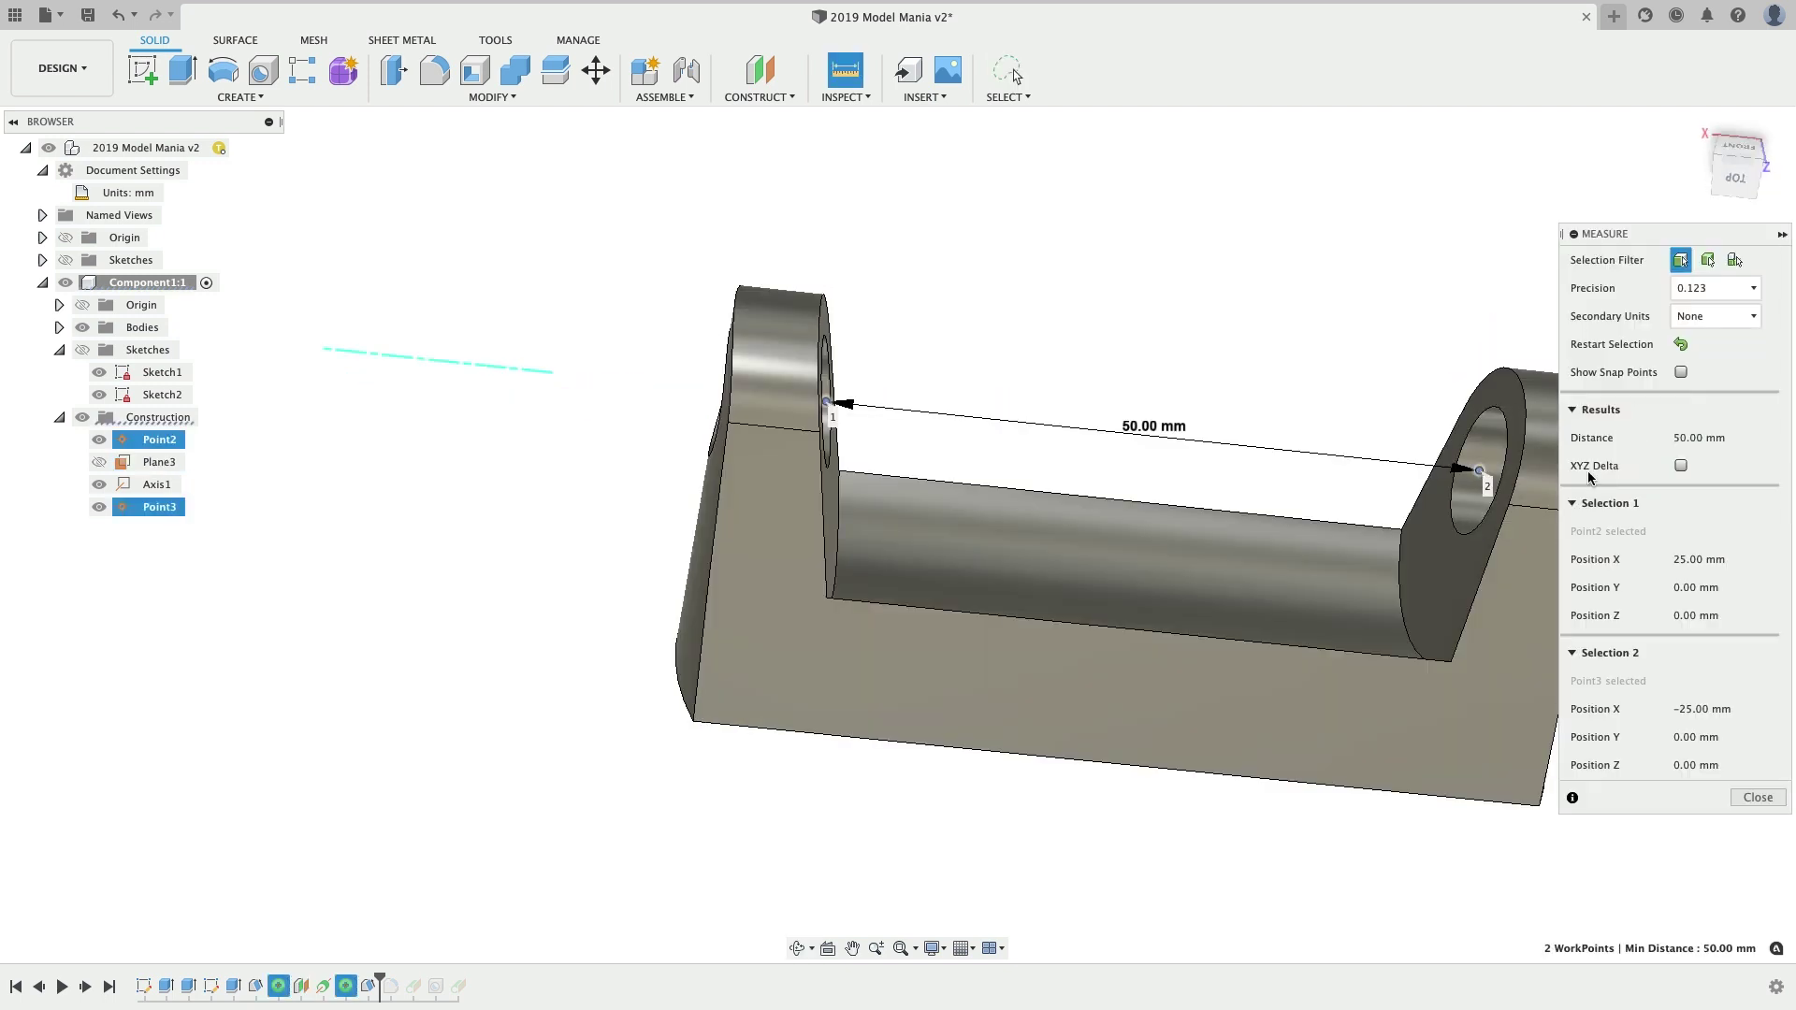
key(Escape)
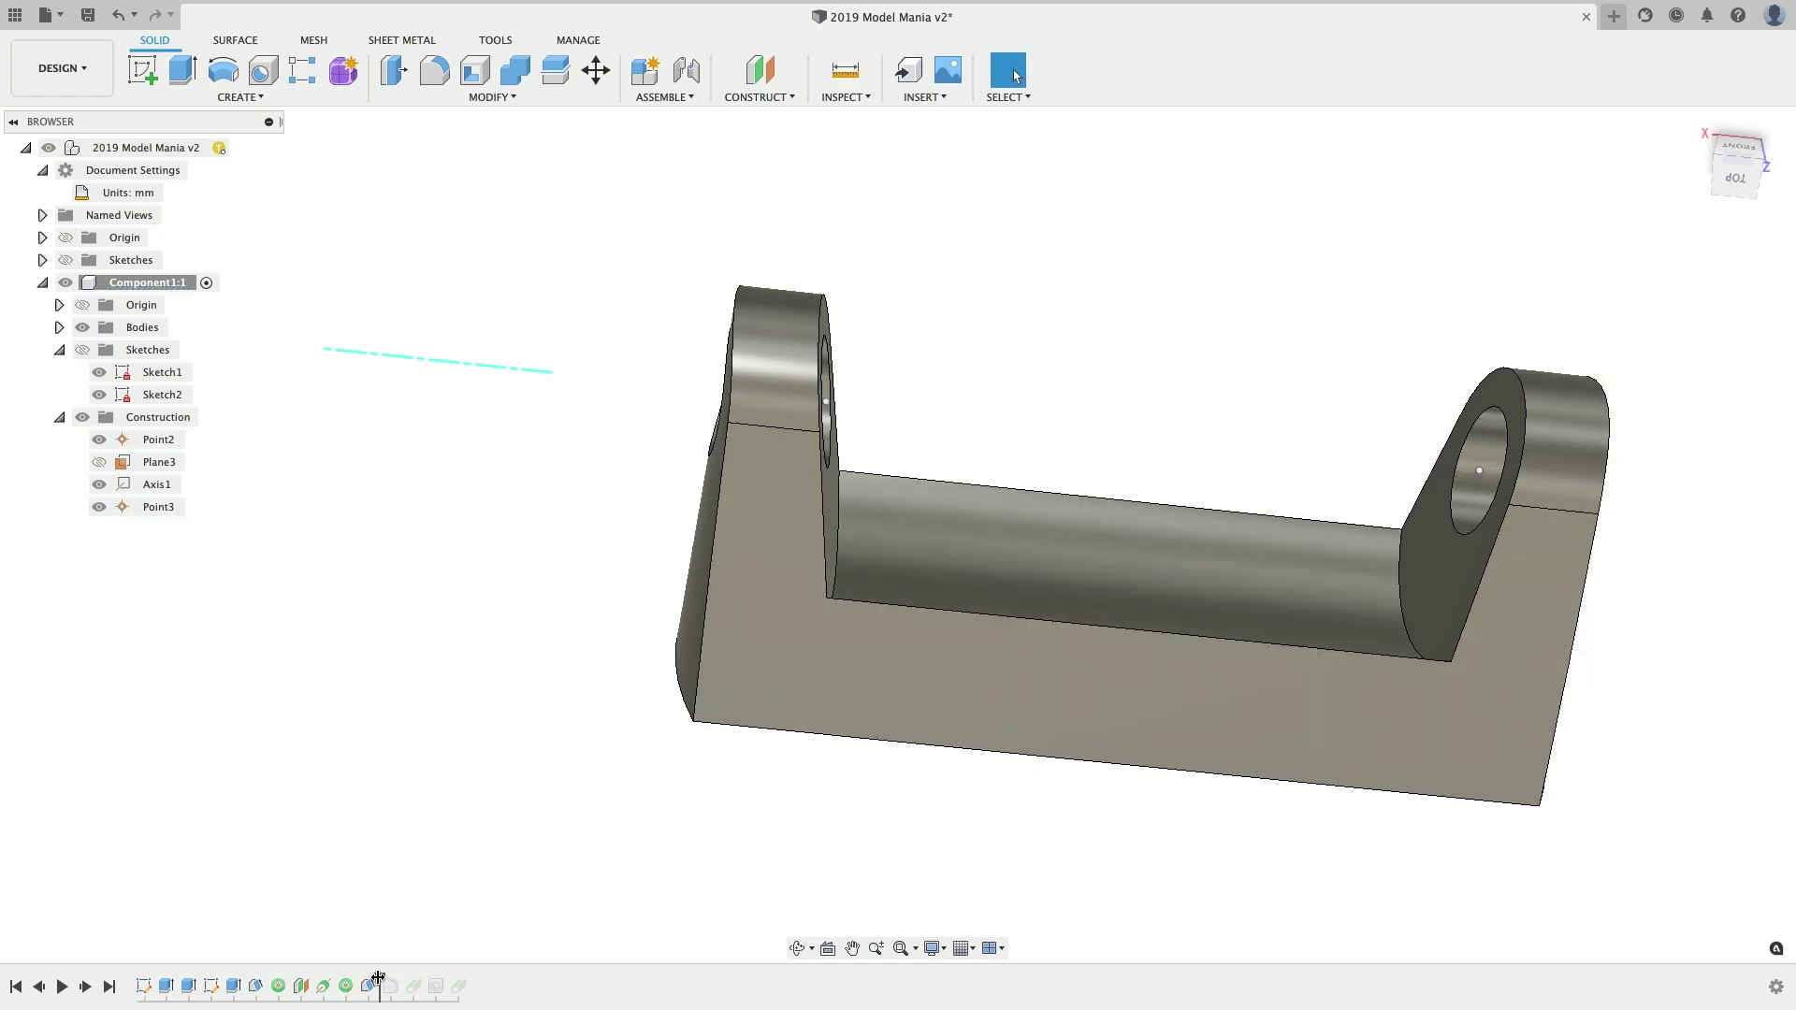
- Roll the timeline past the fillet and edit it, adding a second 2 mm edge set for the eight outer lug edges
drag(378, 977, 400, 985)
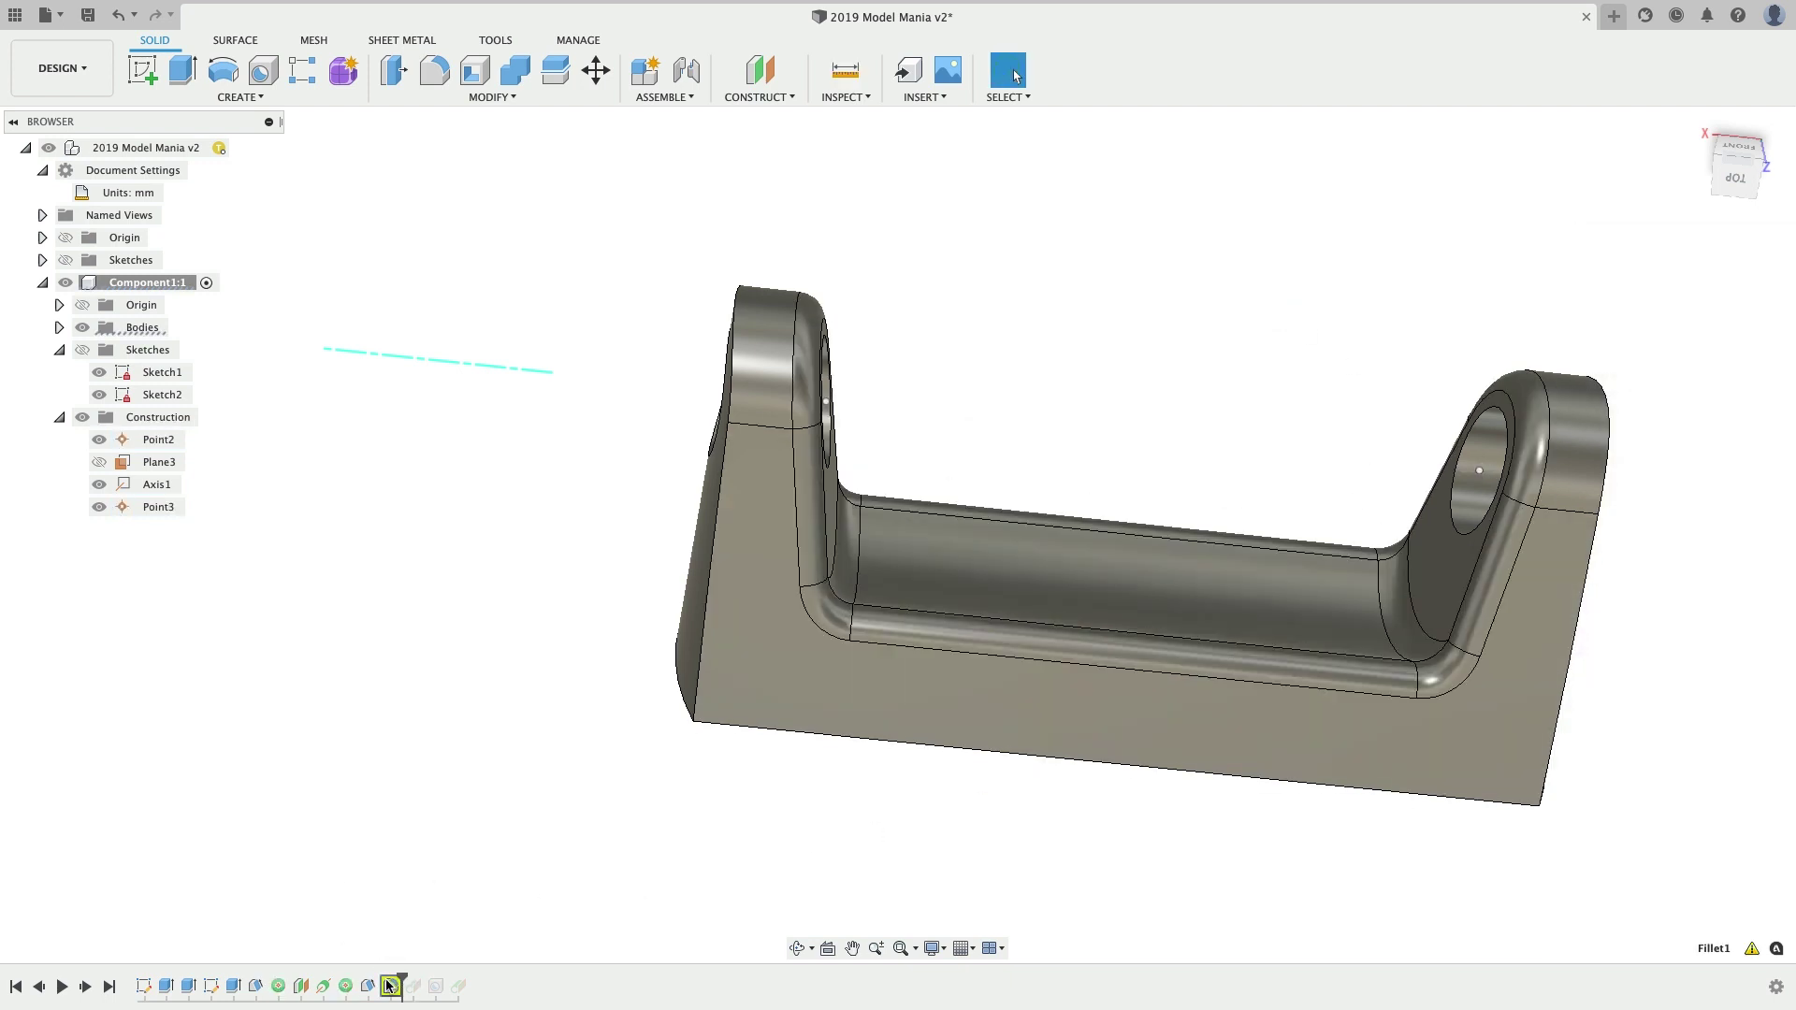
shift+middle_drag(638, 754, 769, 645)
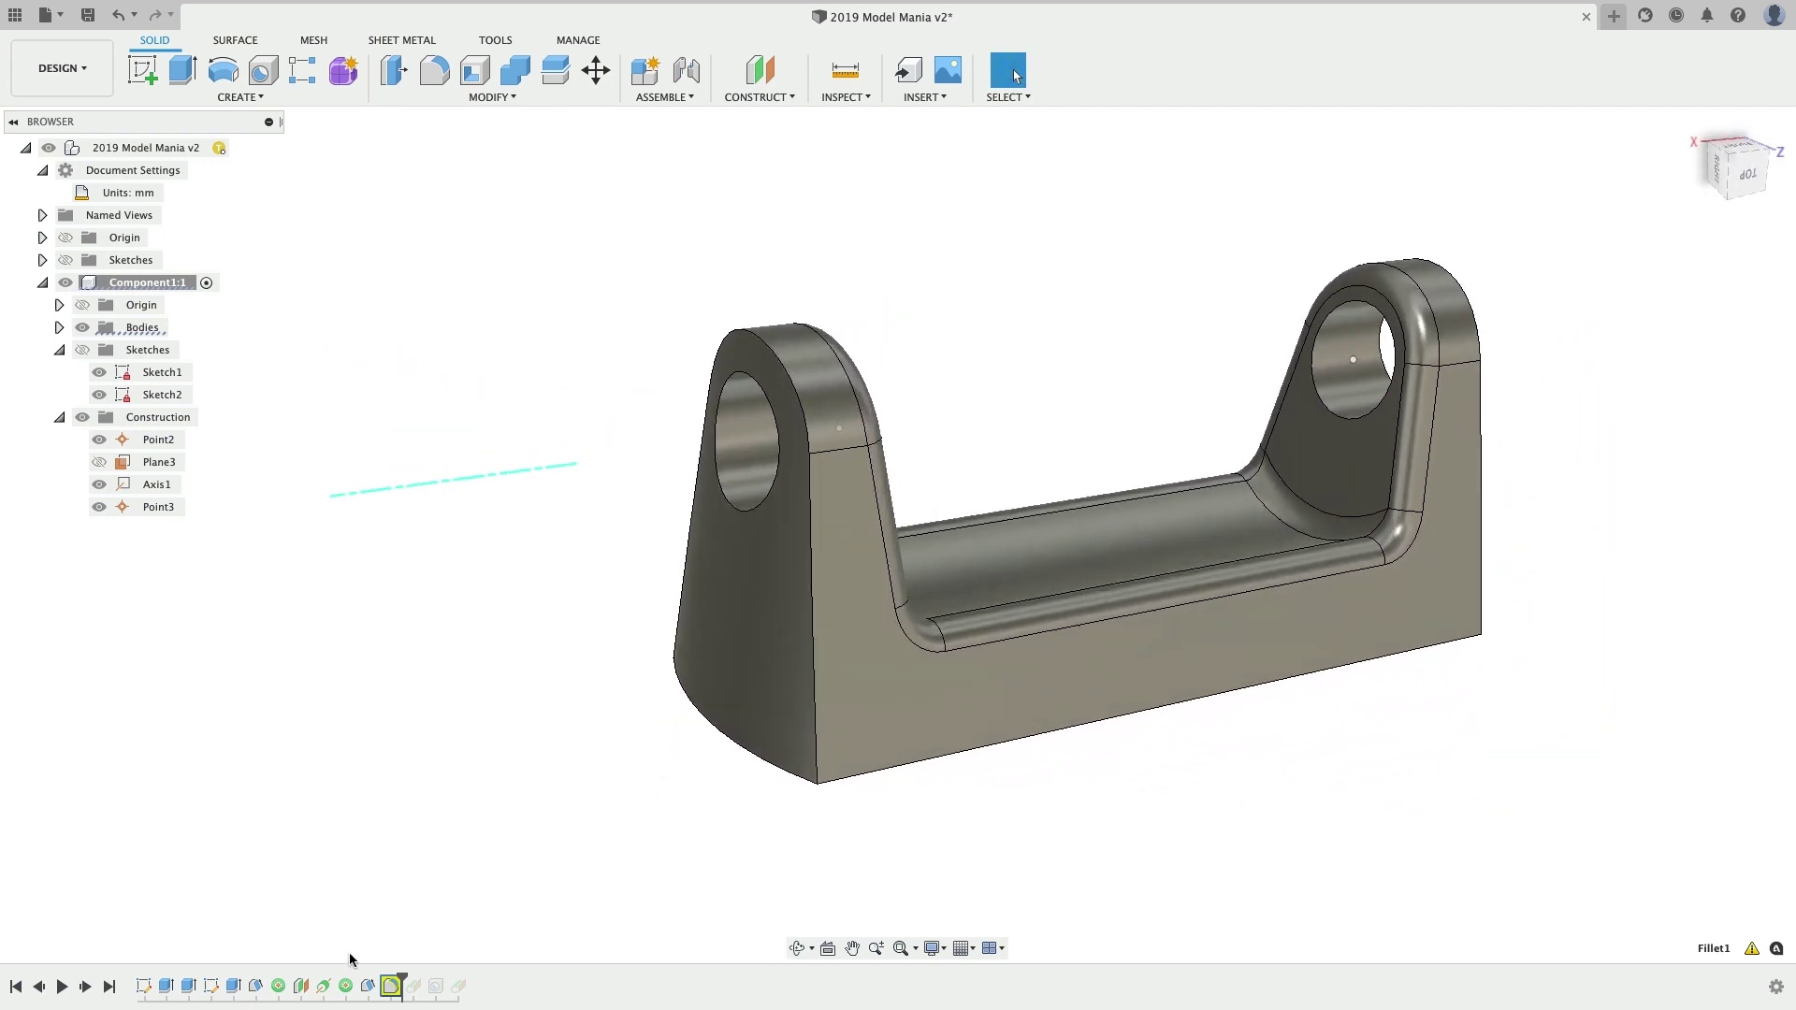
right_click(390, 987)
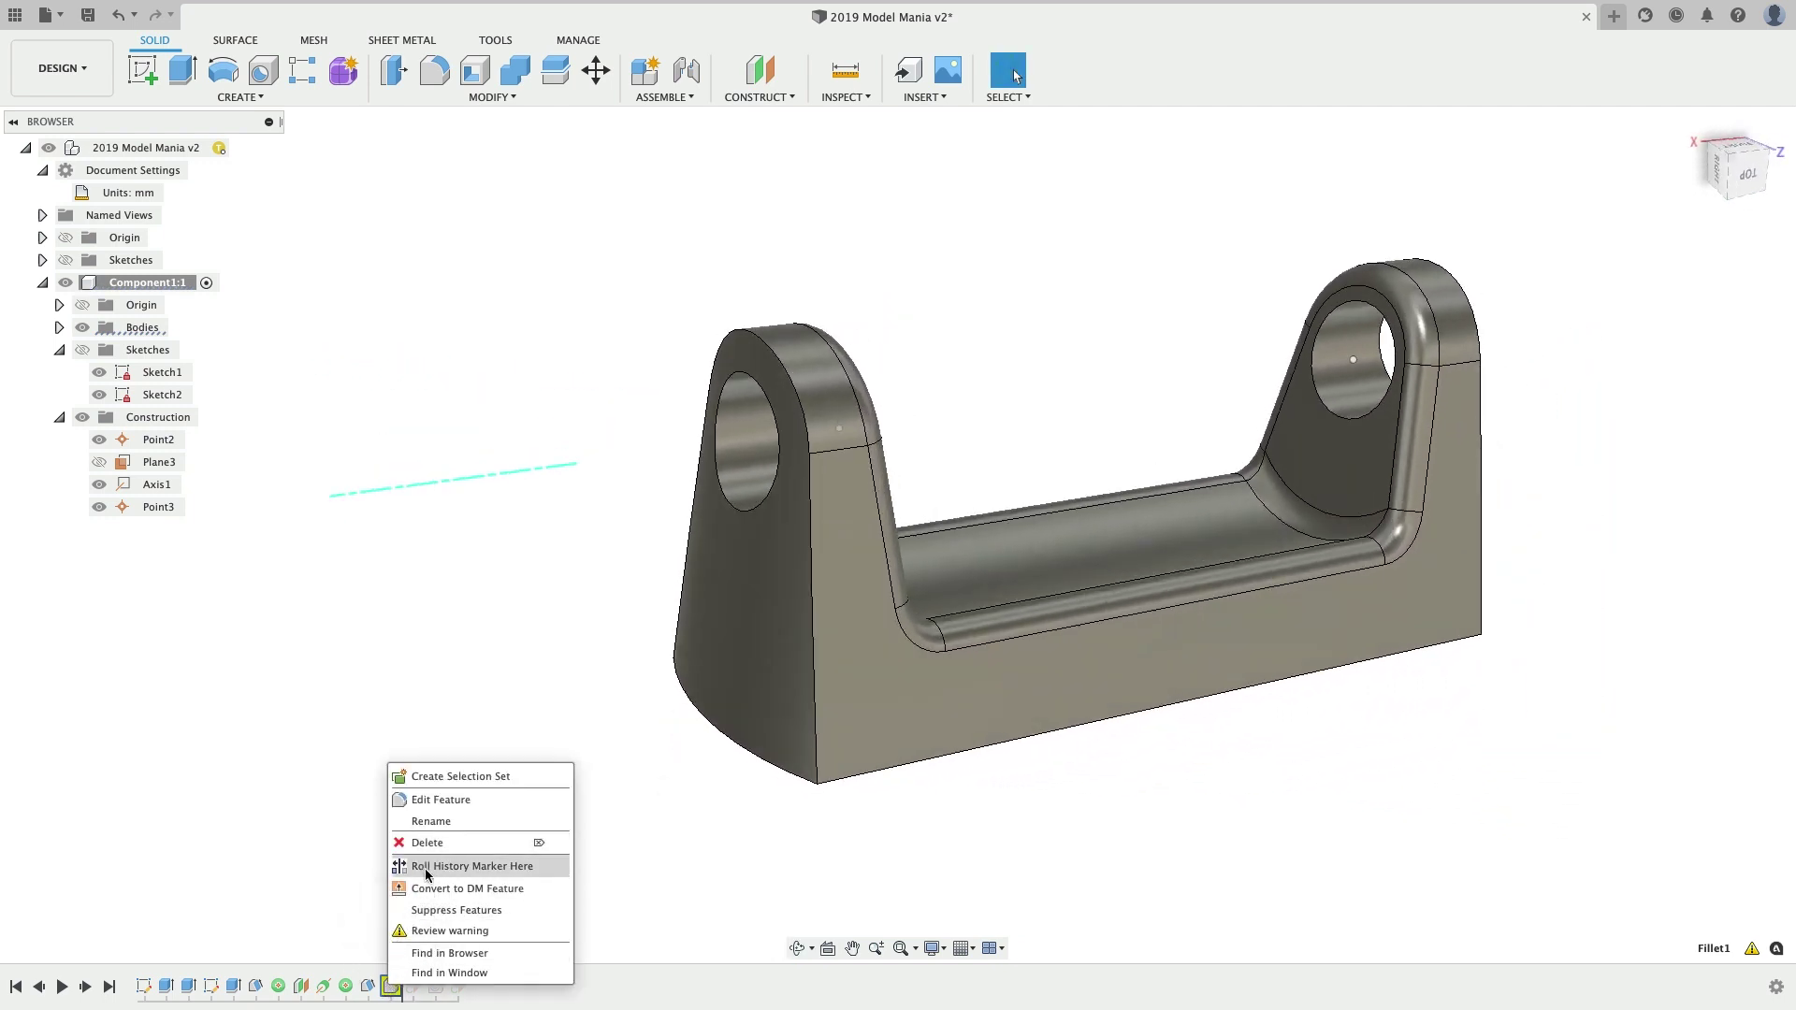
click(425, 800)
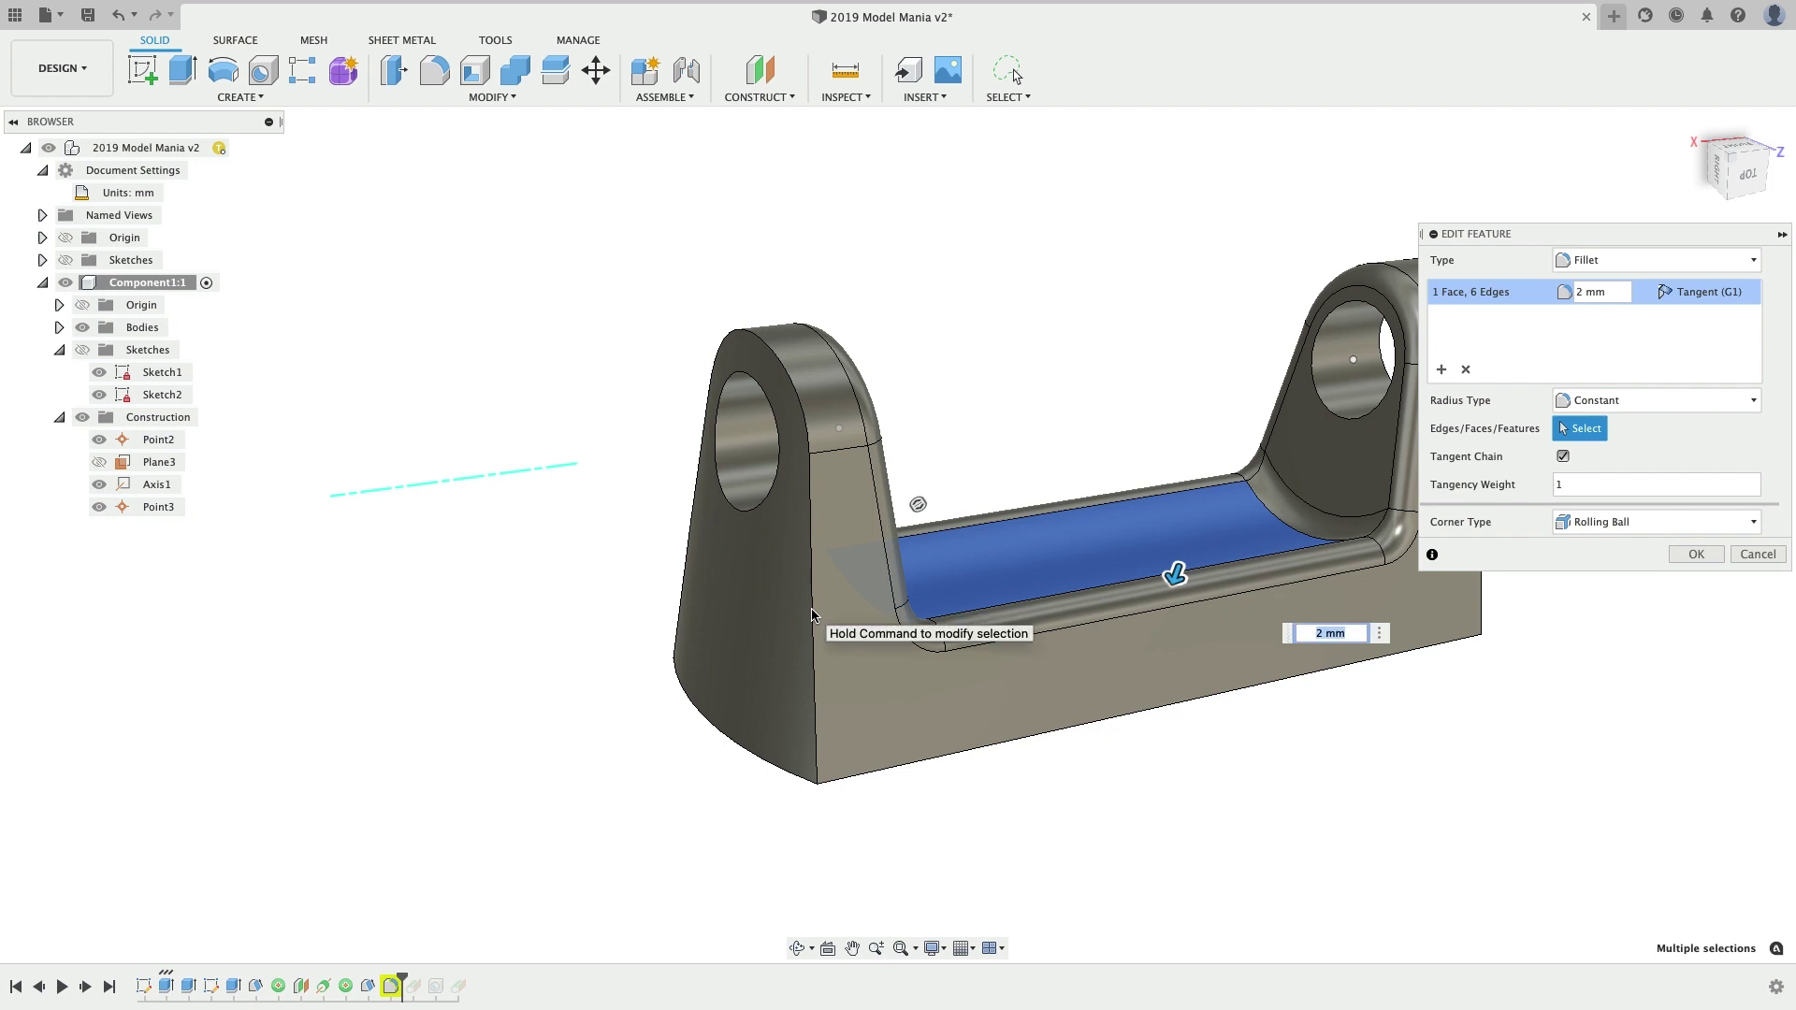
click(1465, 370)
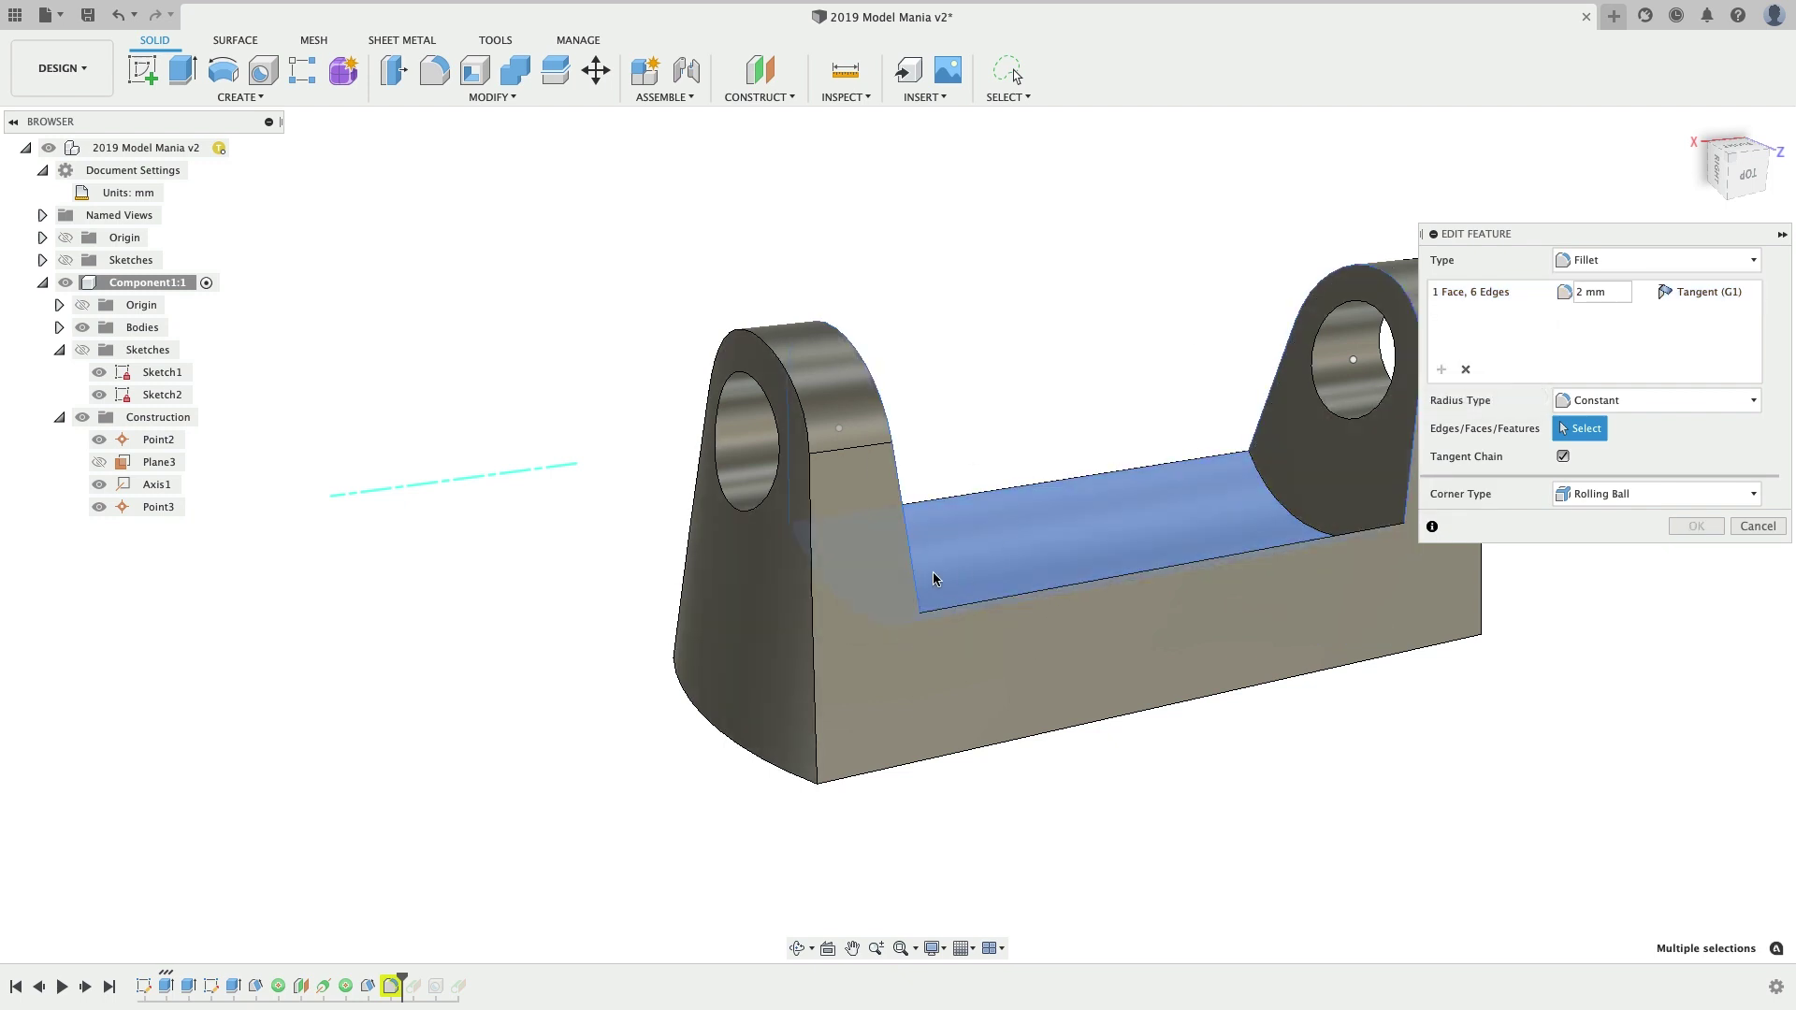
click(811, 582)
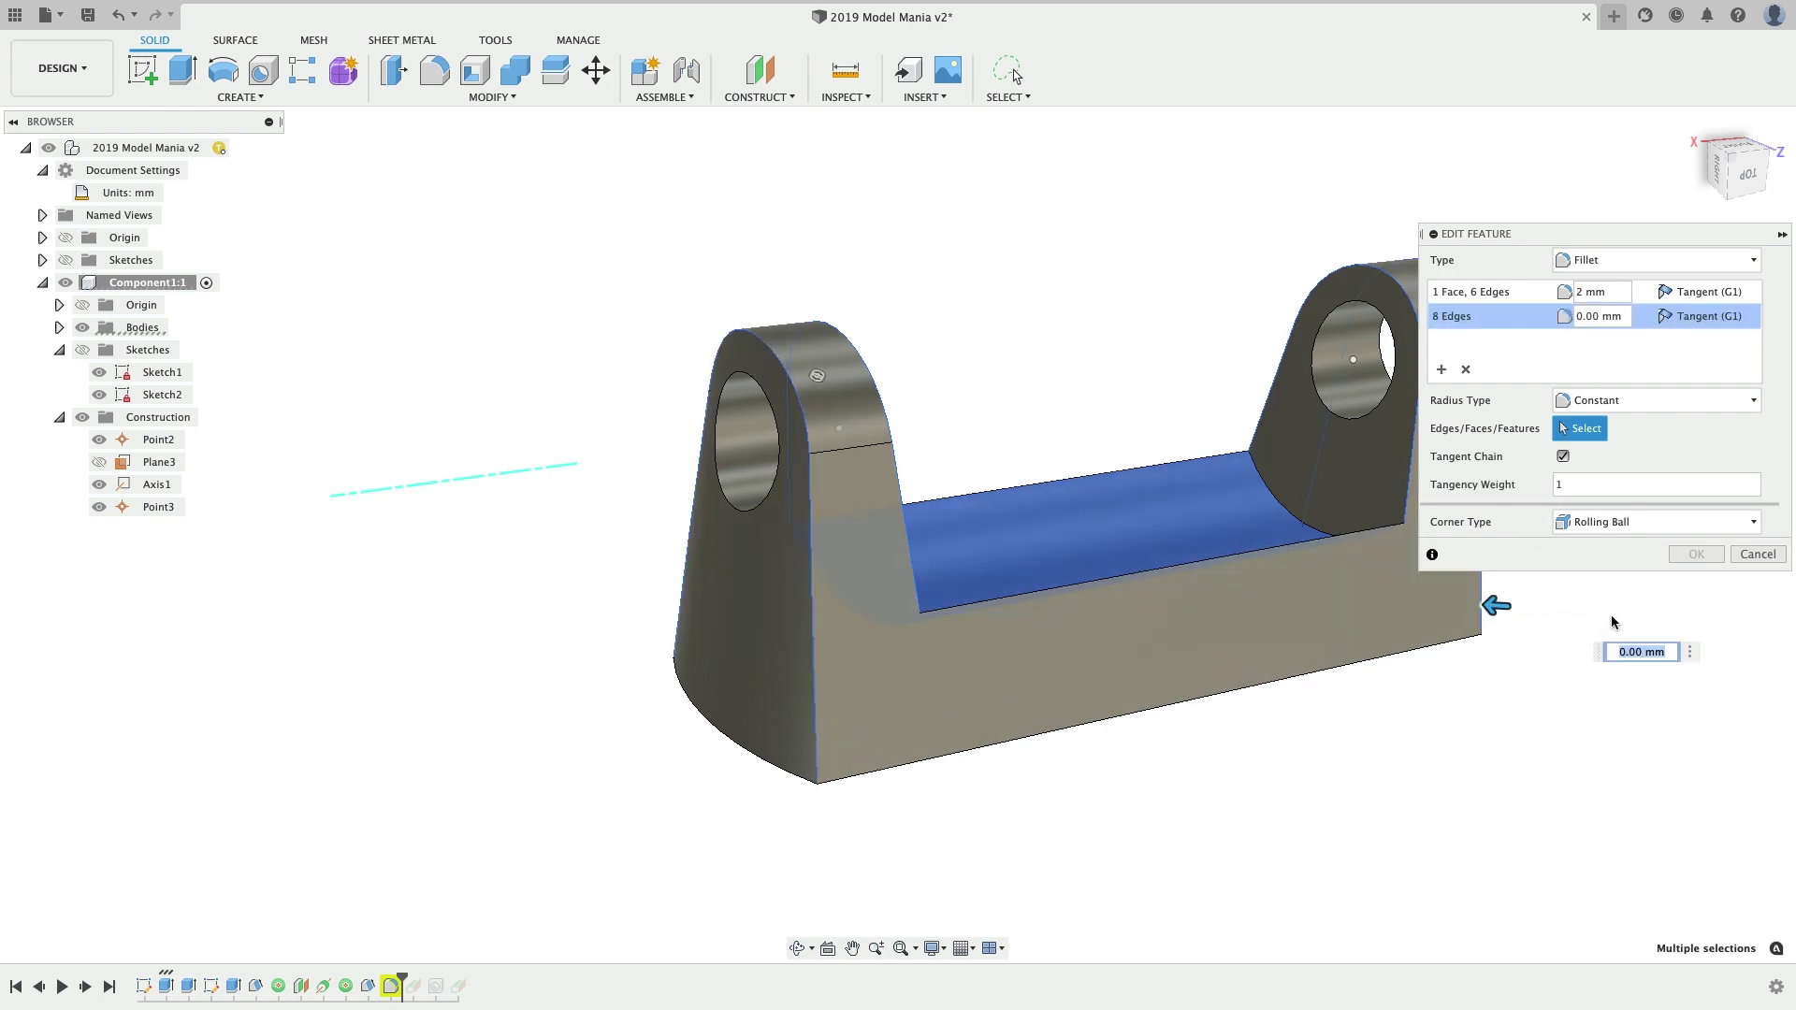
text(2)
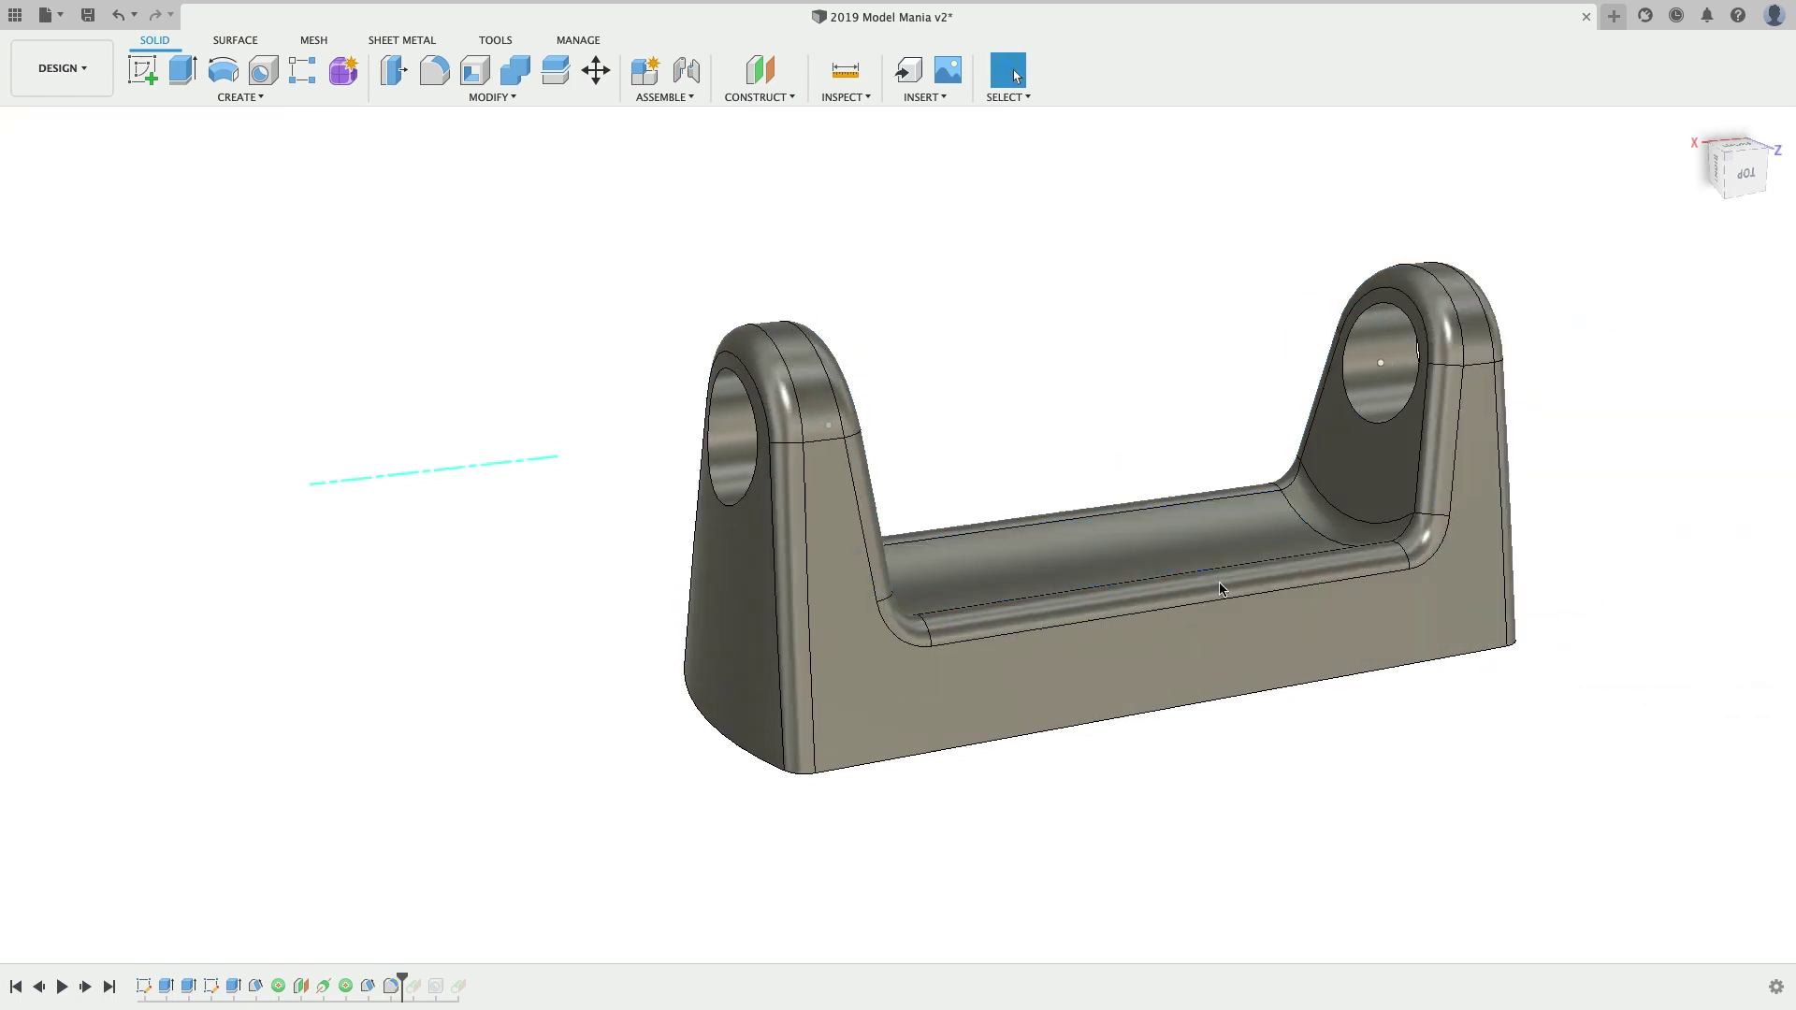
shift+middle_drag(1257, 500, 1245, 559)
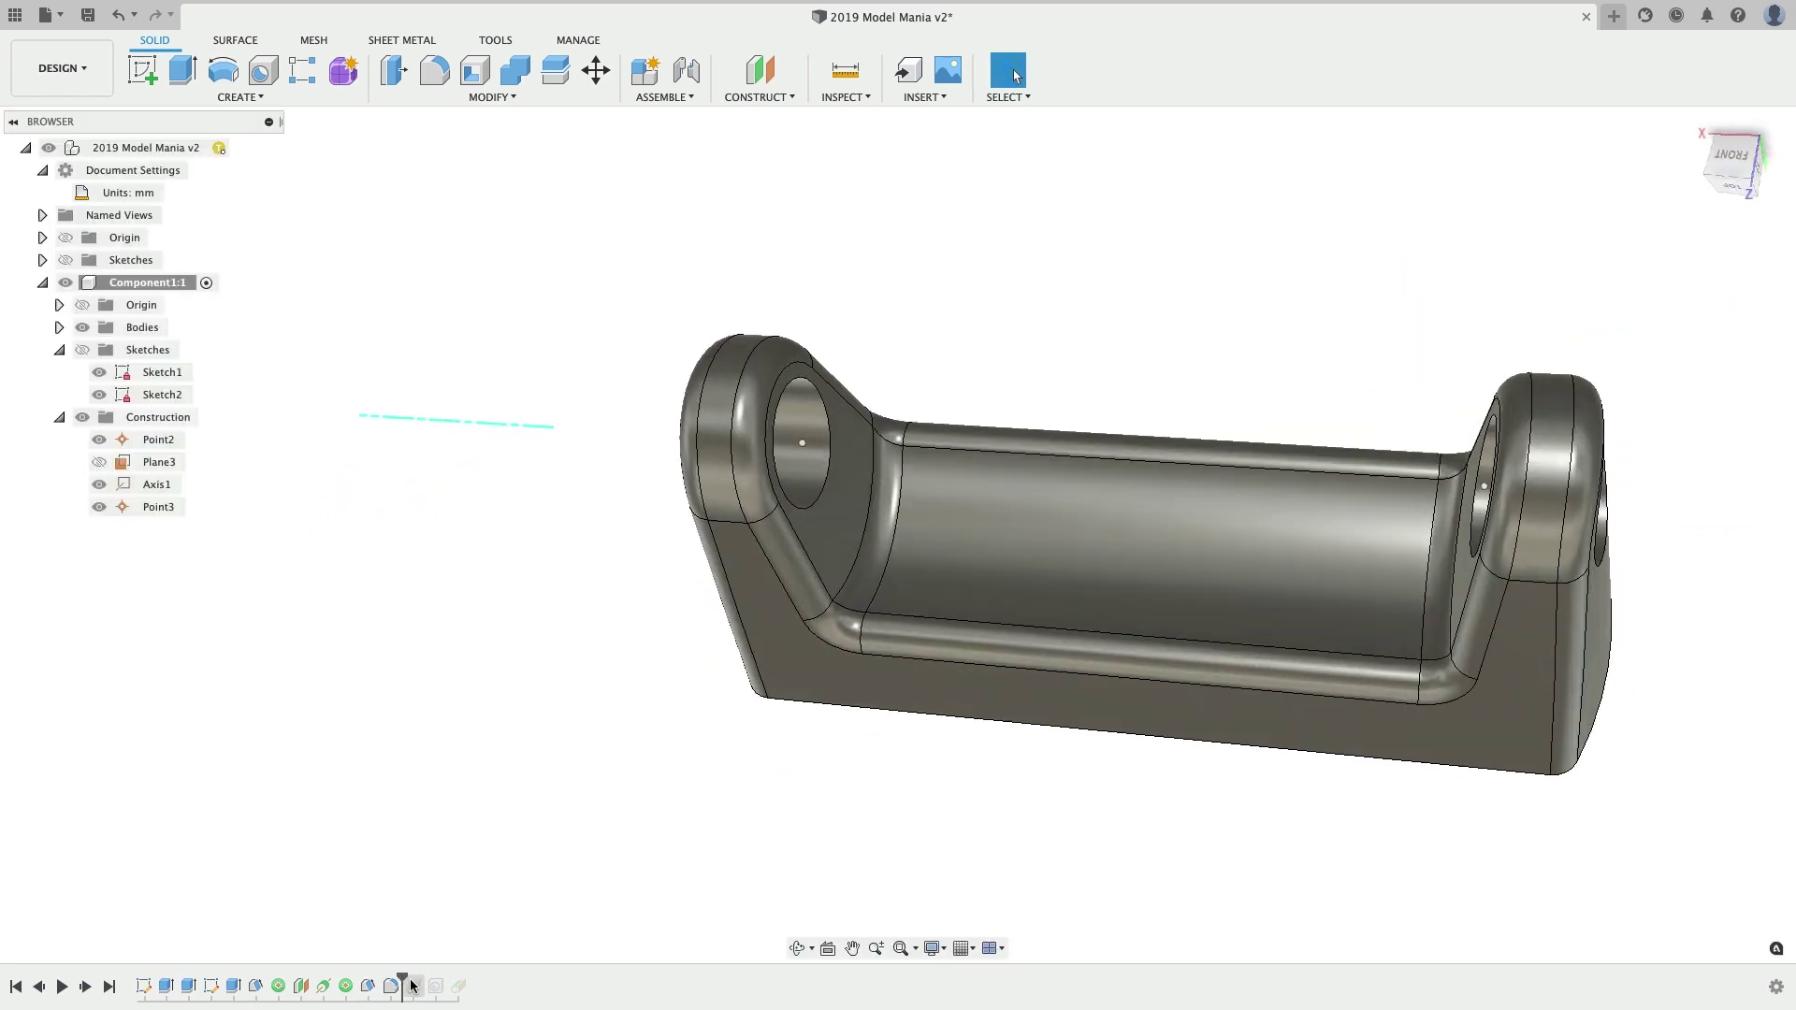
- Roll the timeline forward past Plane1, the plane along the channel between the lugs, and start a new sketch on it
drag(403, 981, 446, 982)
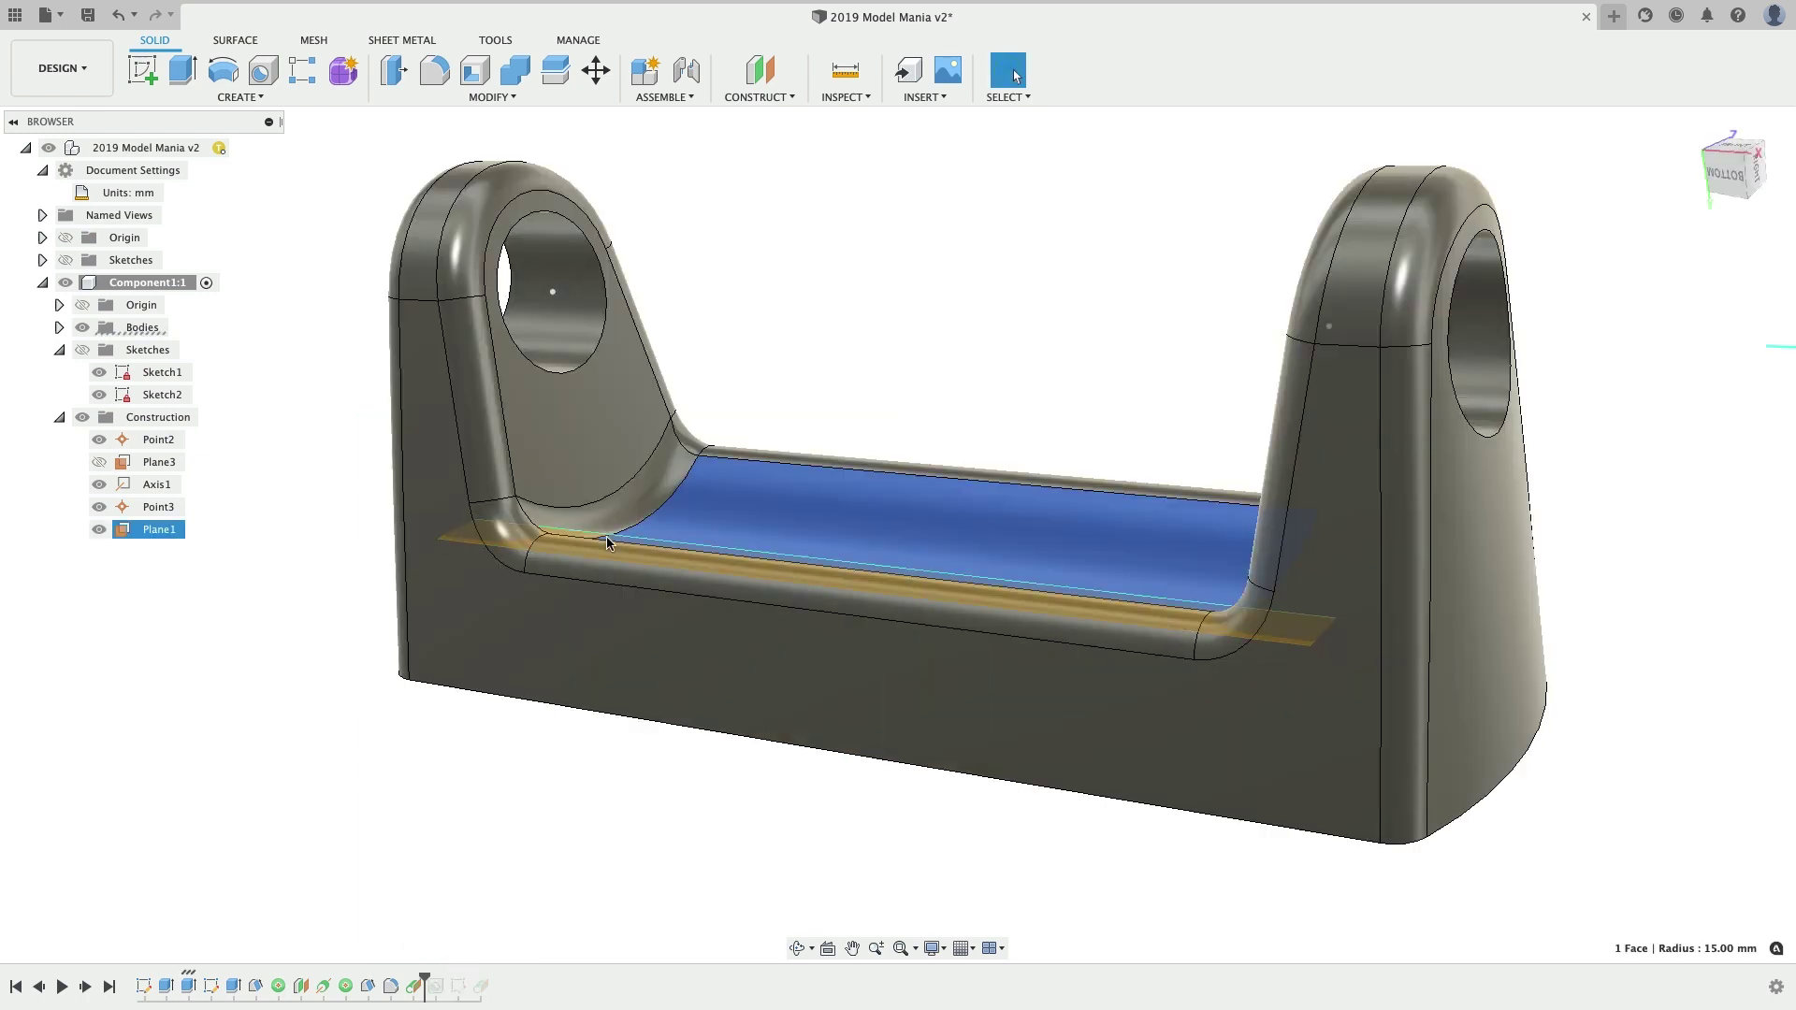
scroll(607, 540, up, 5)
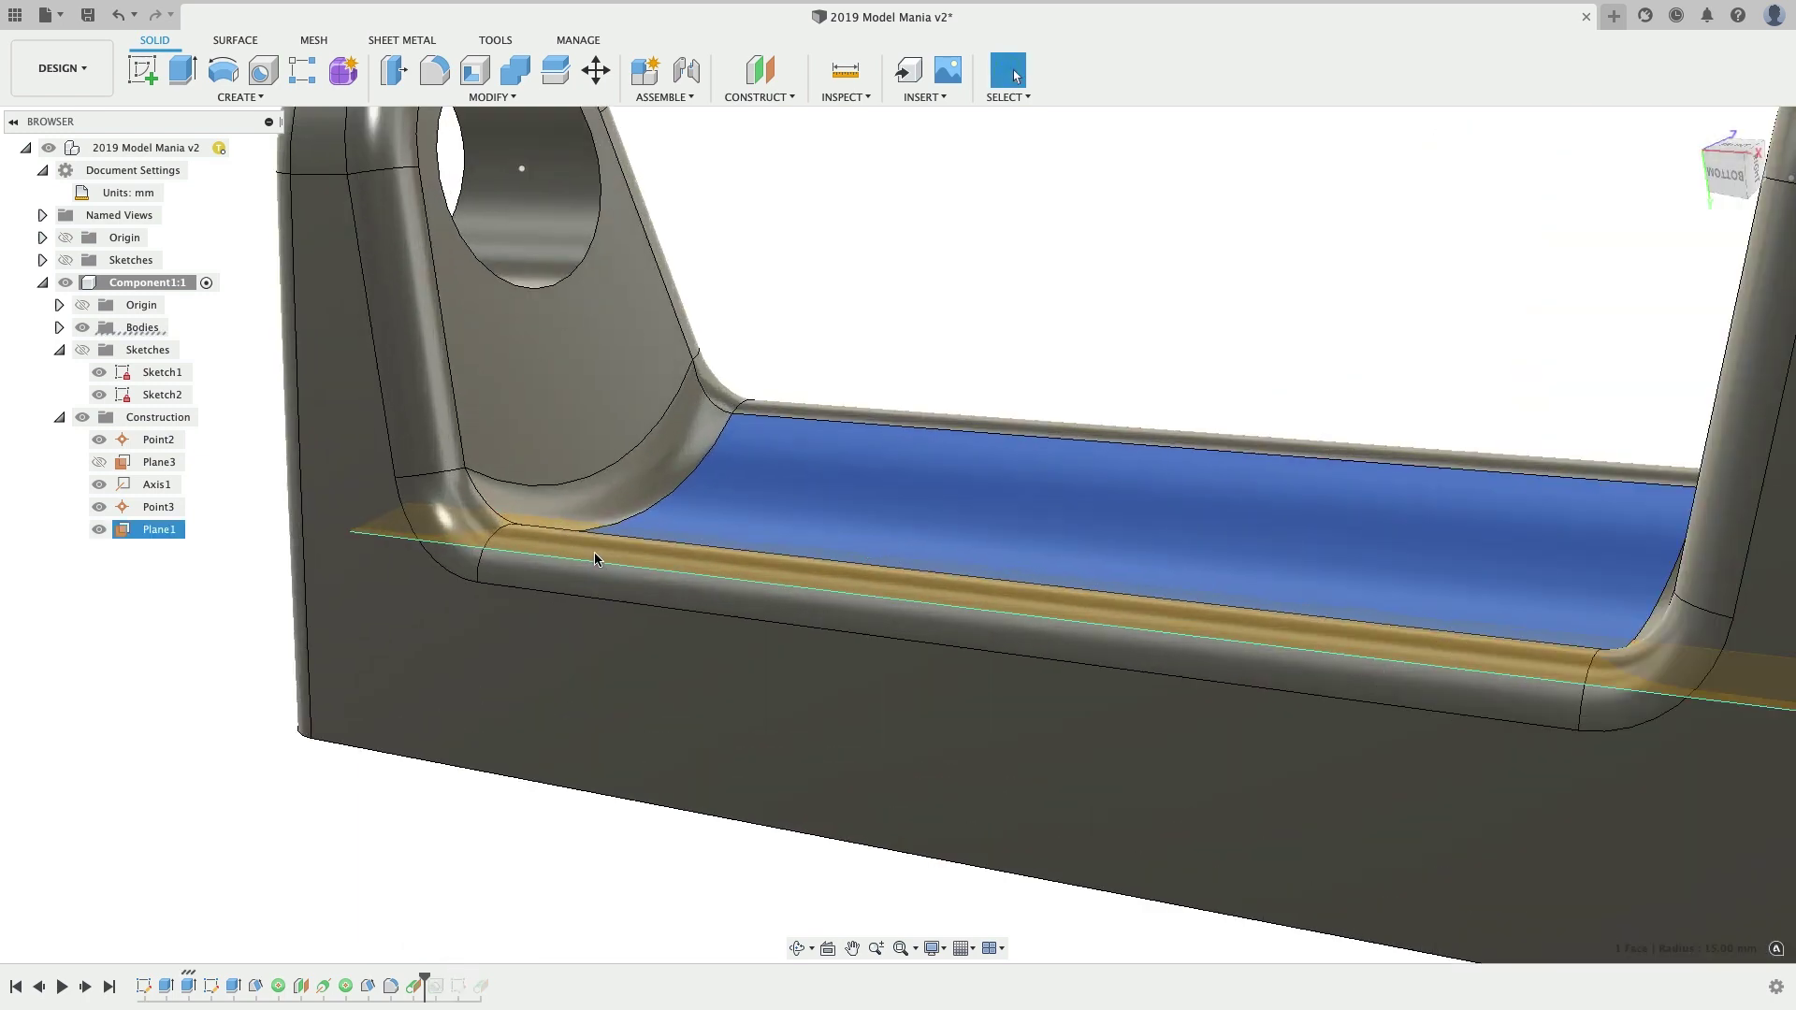
click(553, 548)
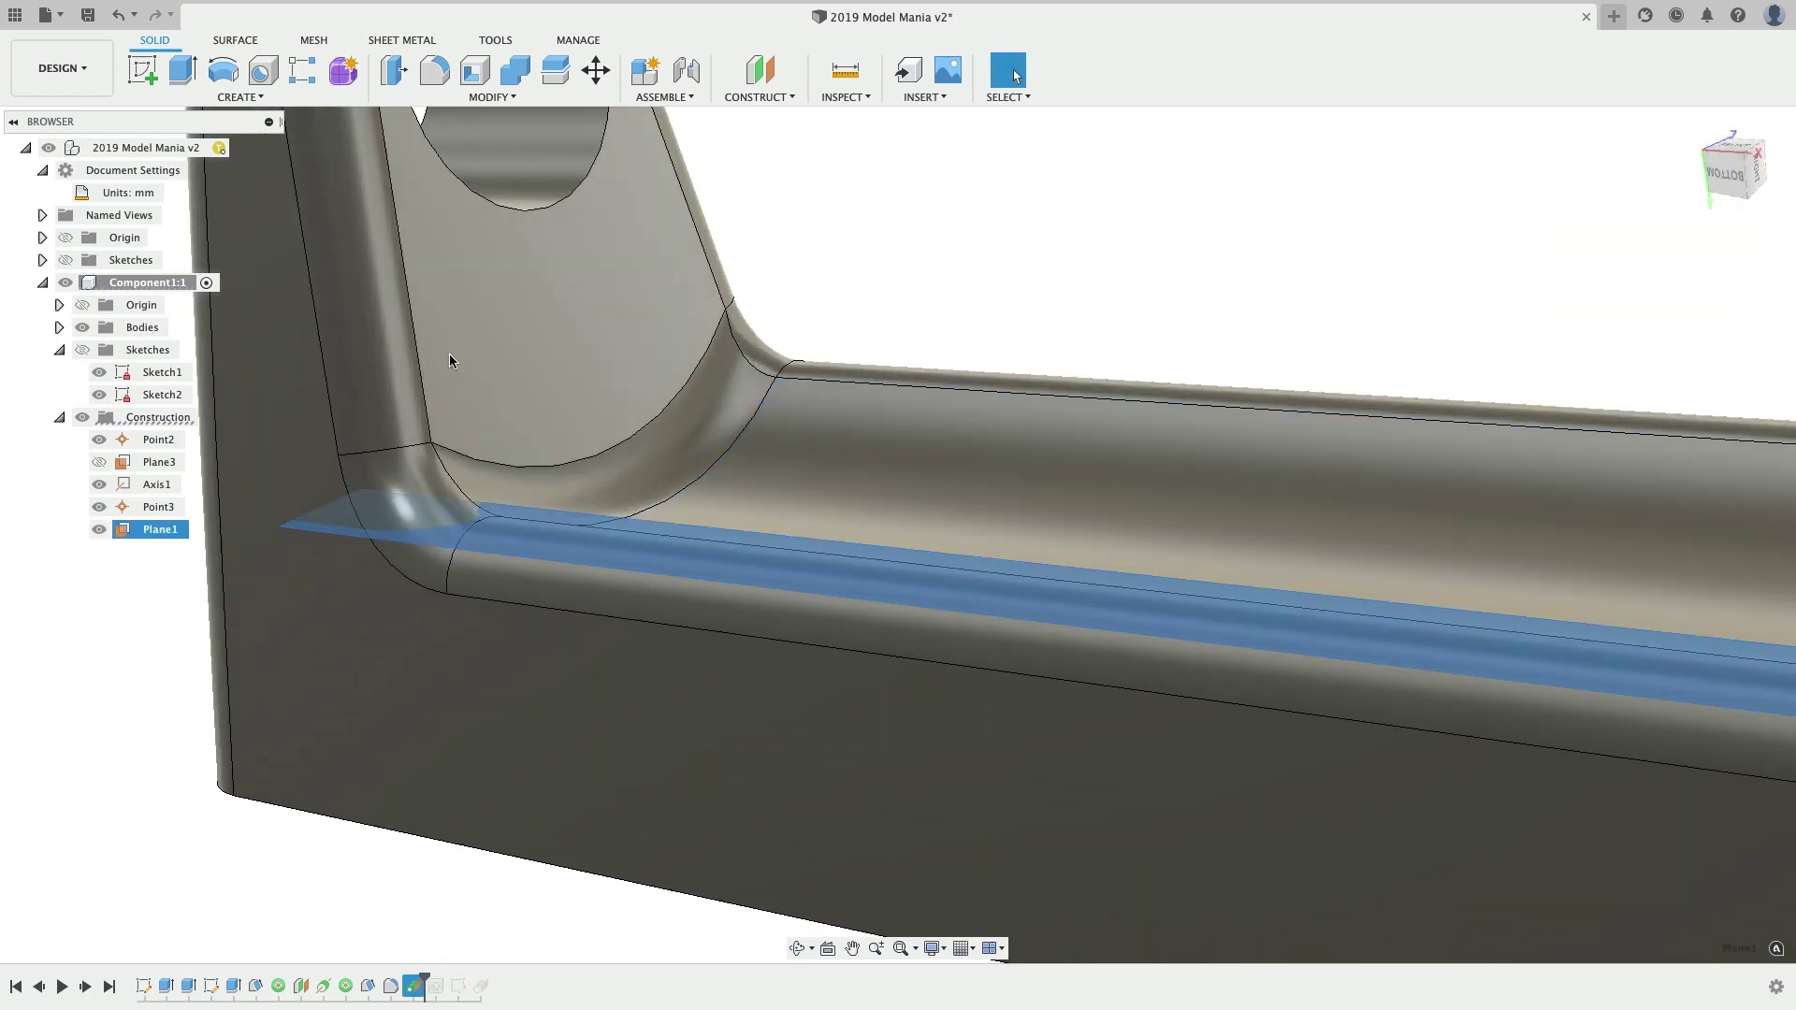
click(145, 70)
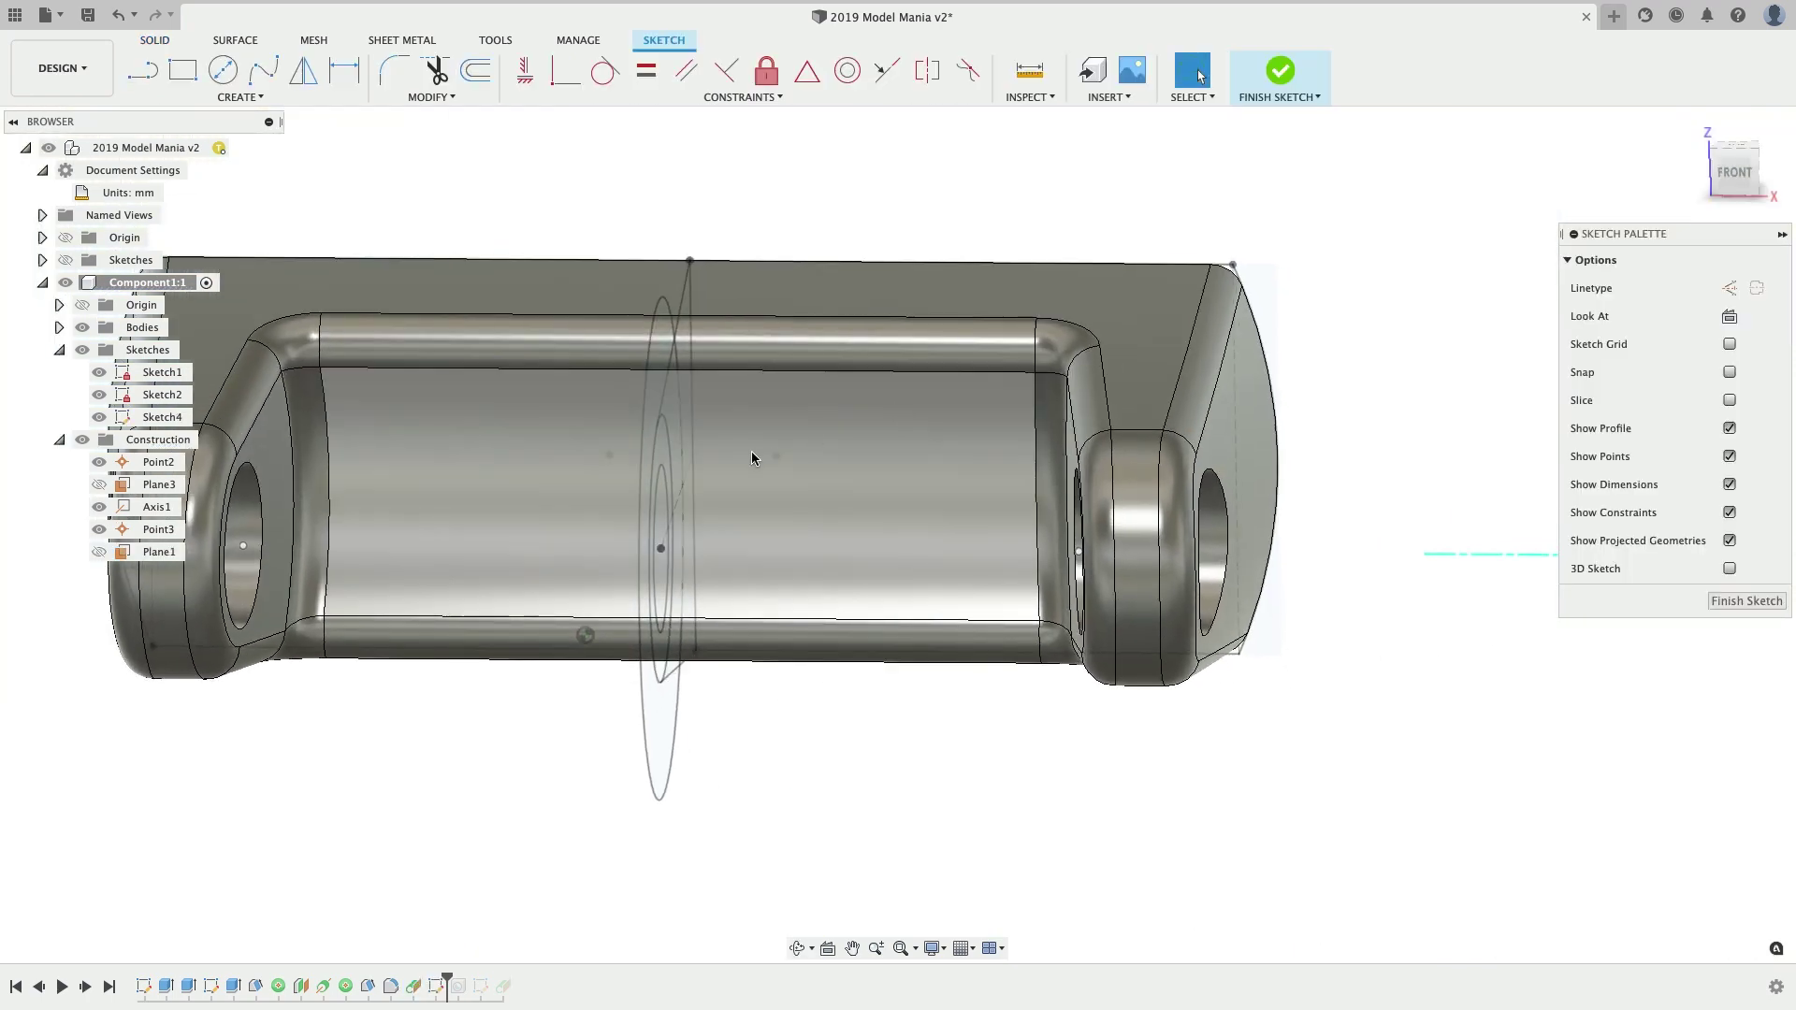
- Hide Sketch1, Sketch2 and Sketch4
shift+middle_drag(697, 496, 707, 426)
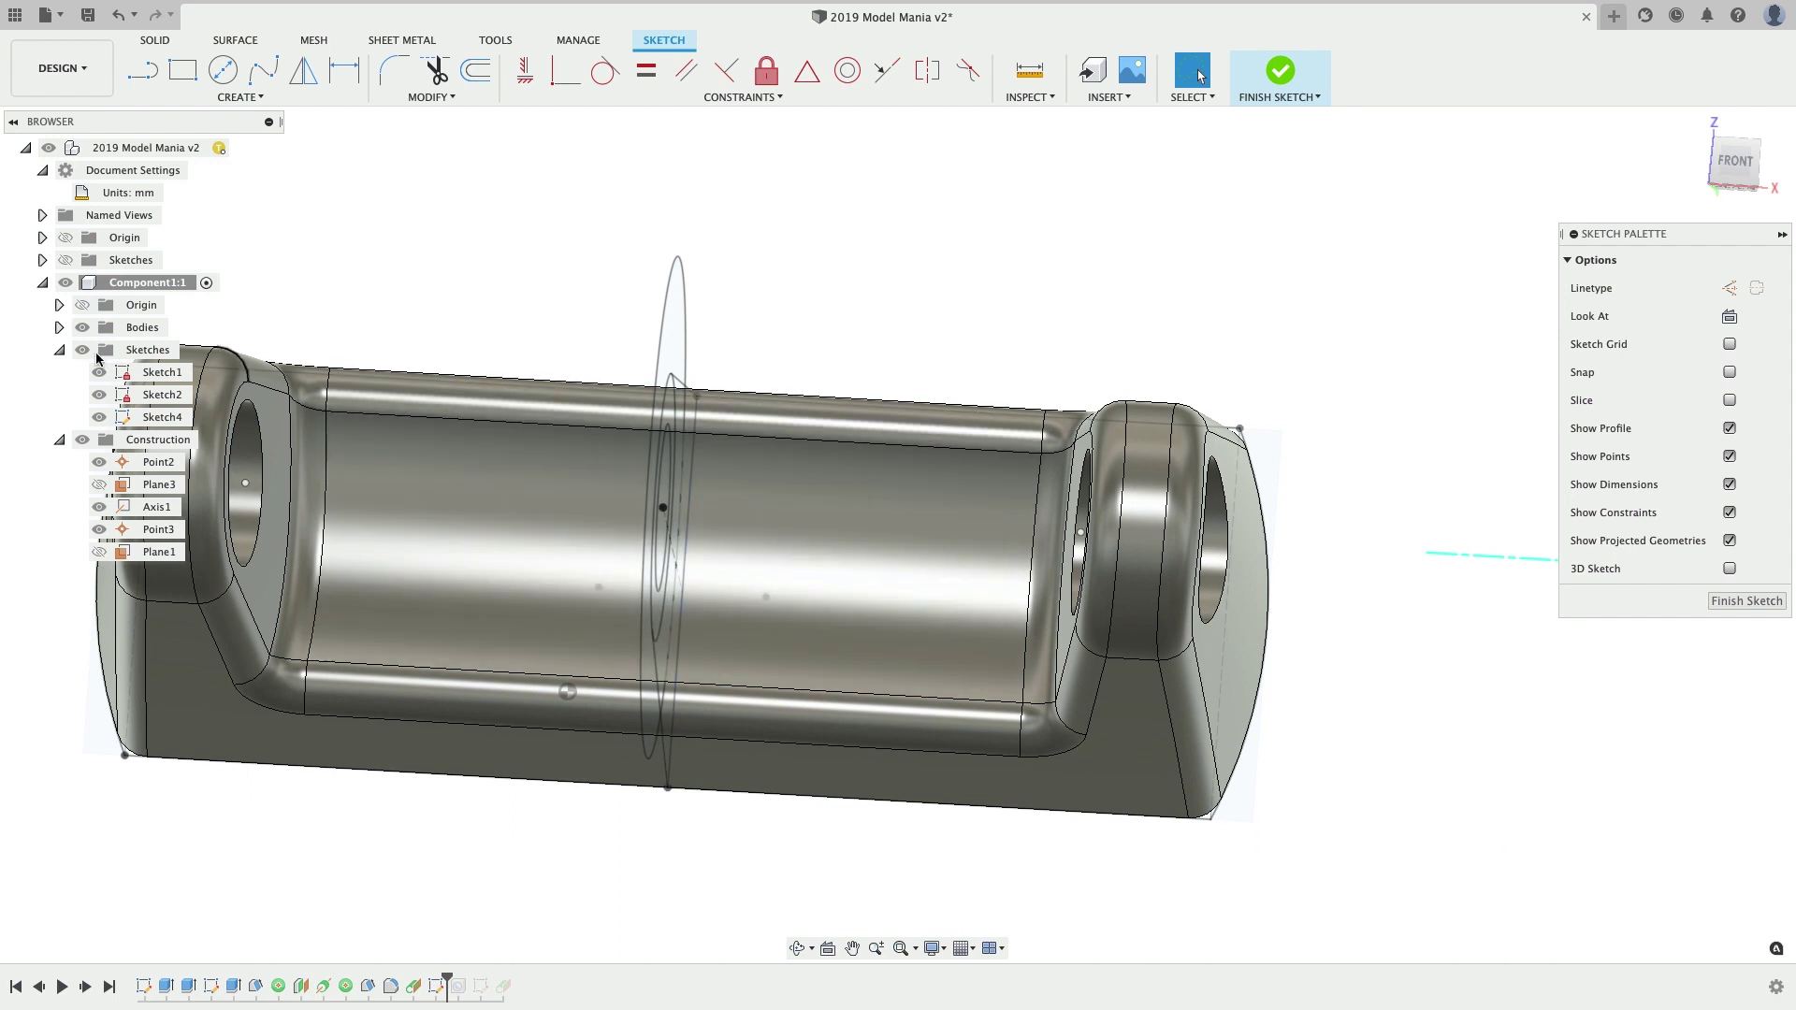
click(99, 373)
click(99, 395)
click(100, 417)
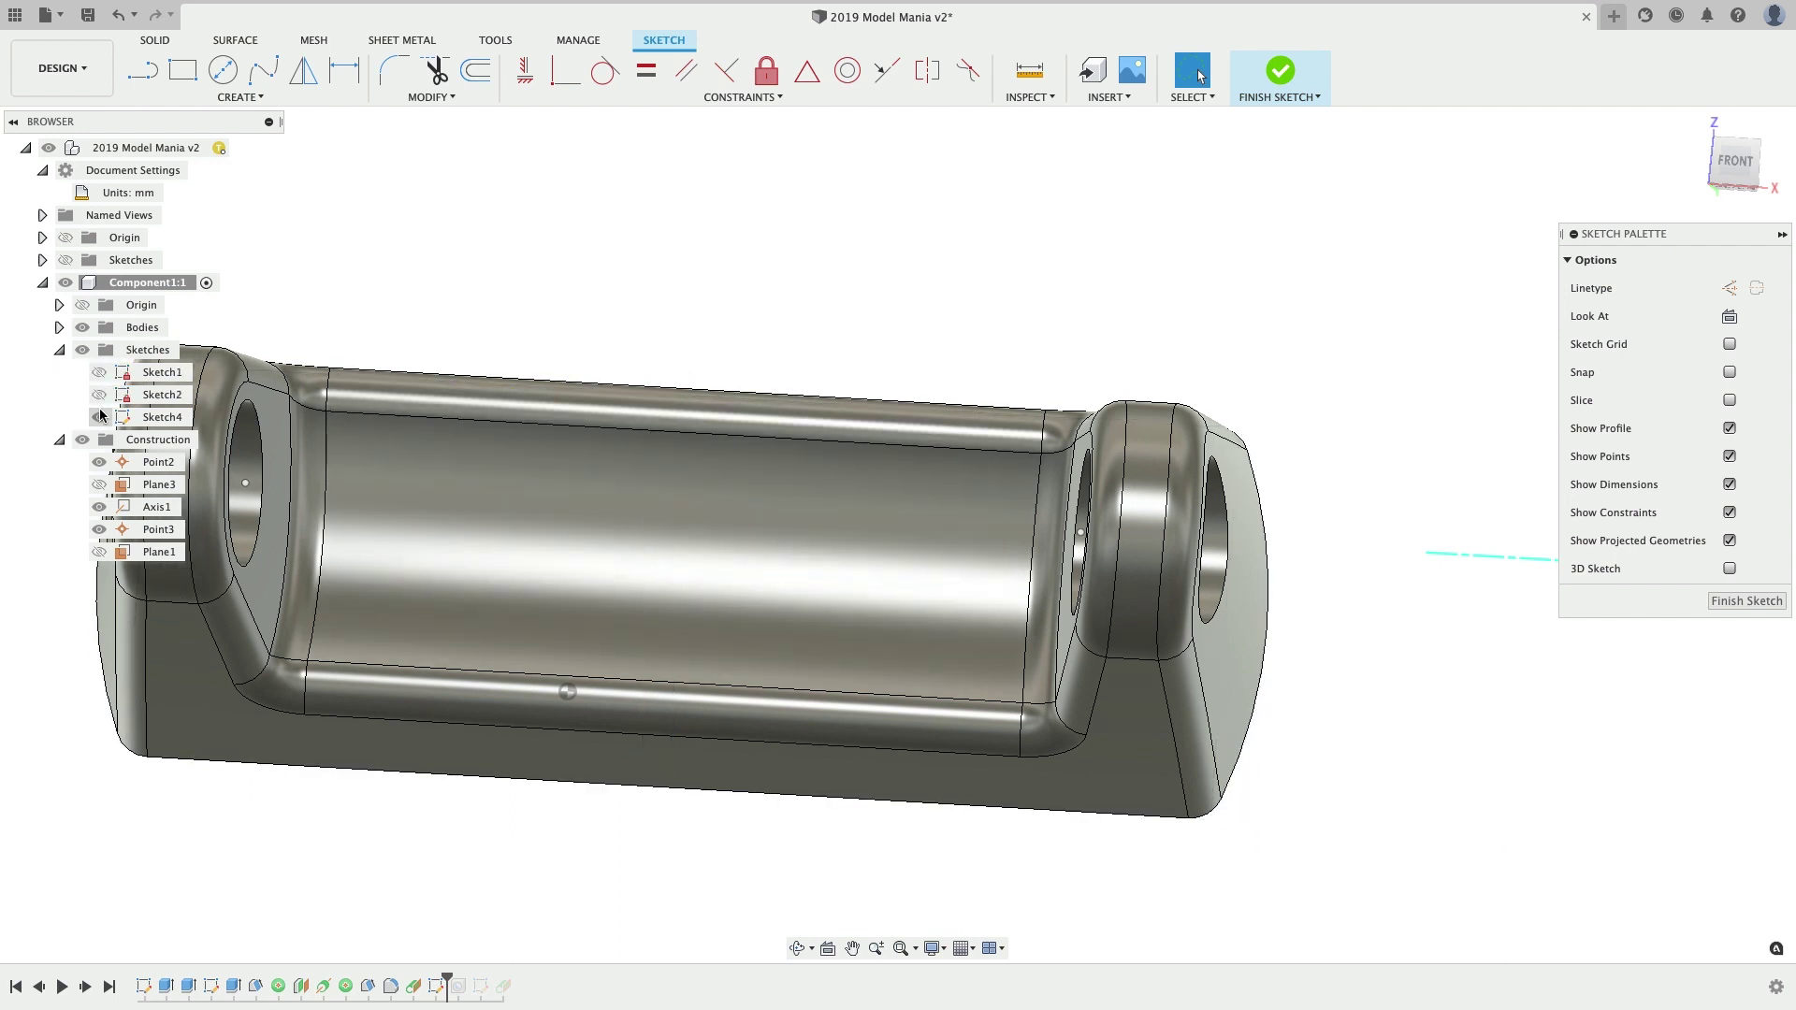
- Draw a horizontal line joining the centre points of the two lug holes
scroll(433, 547, down, 3)
drag(629, 375, 782, 413)
key(Escape)
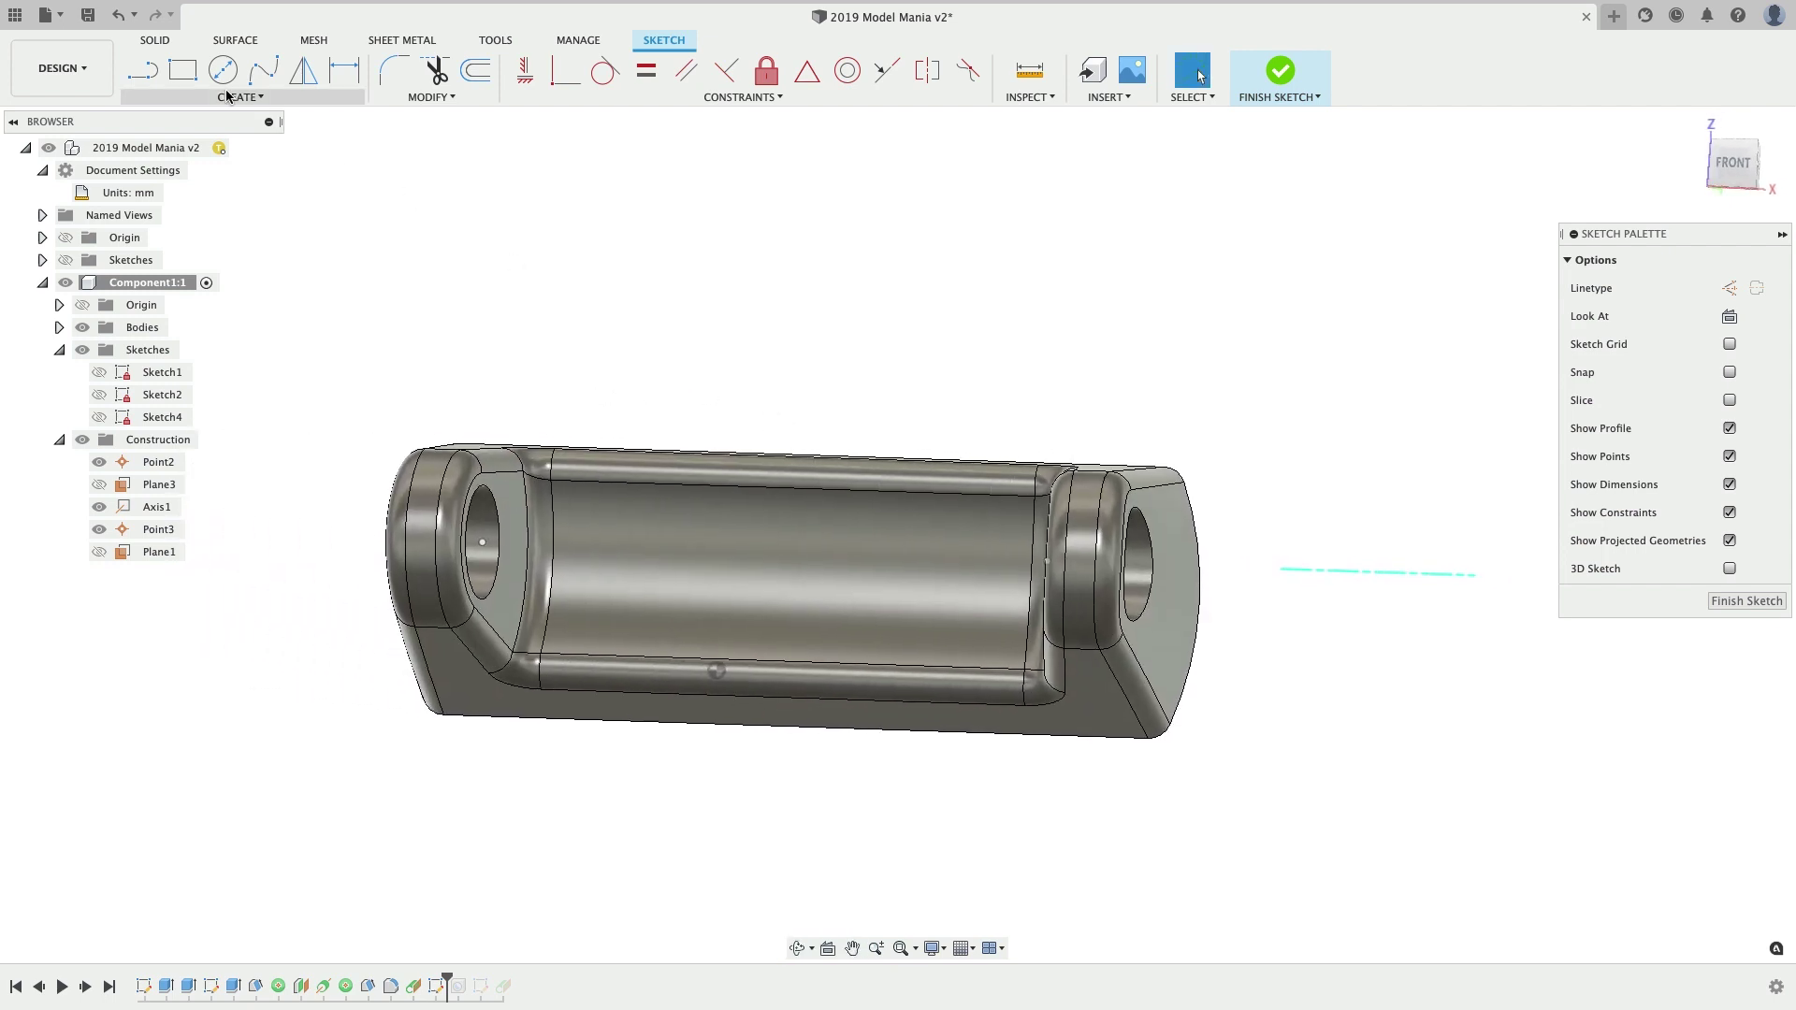
click(142, 69)
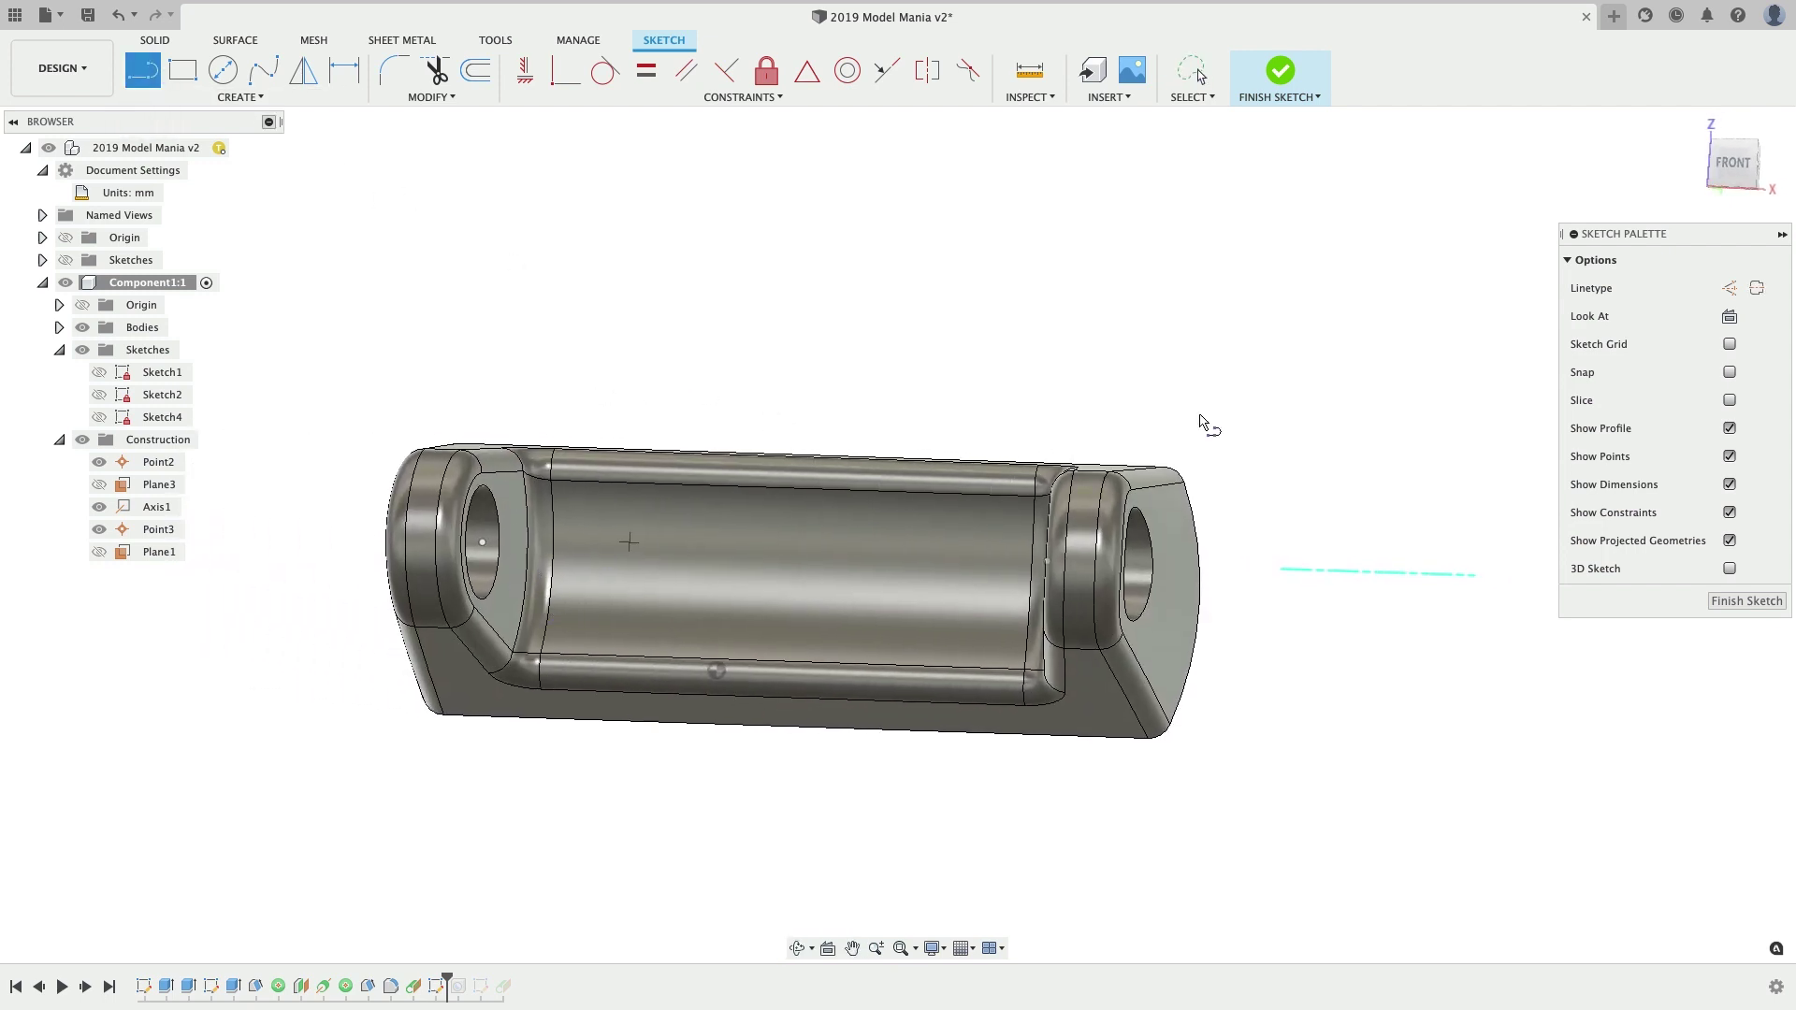
click(1728, 159)
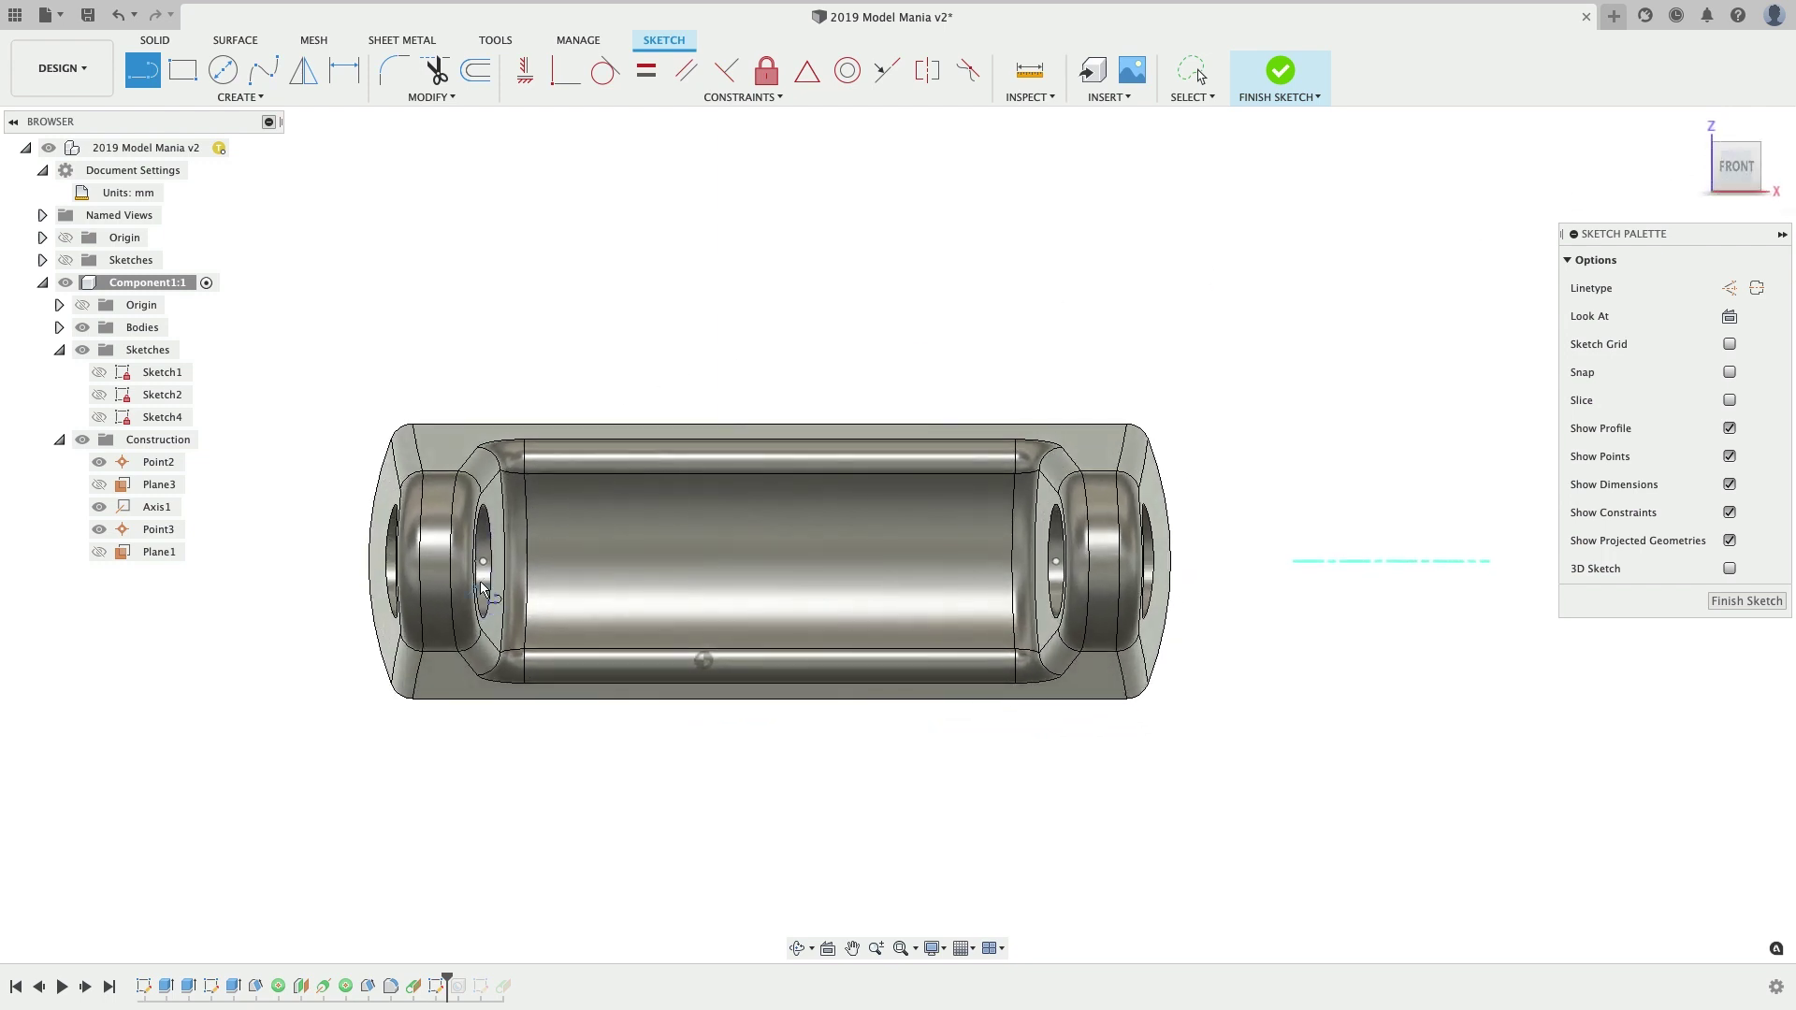
click(482, 561)
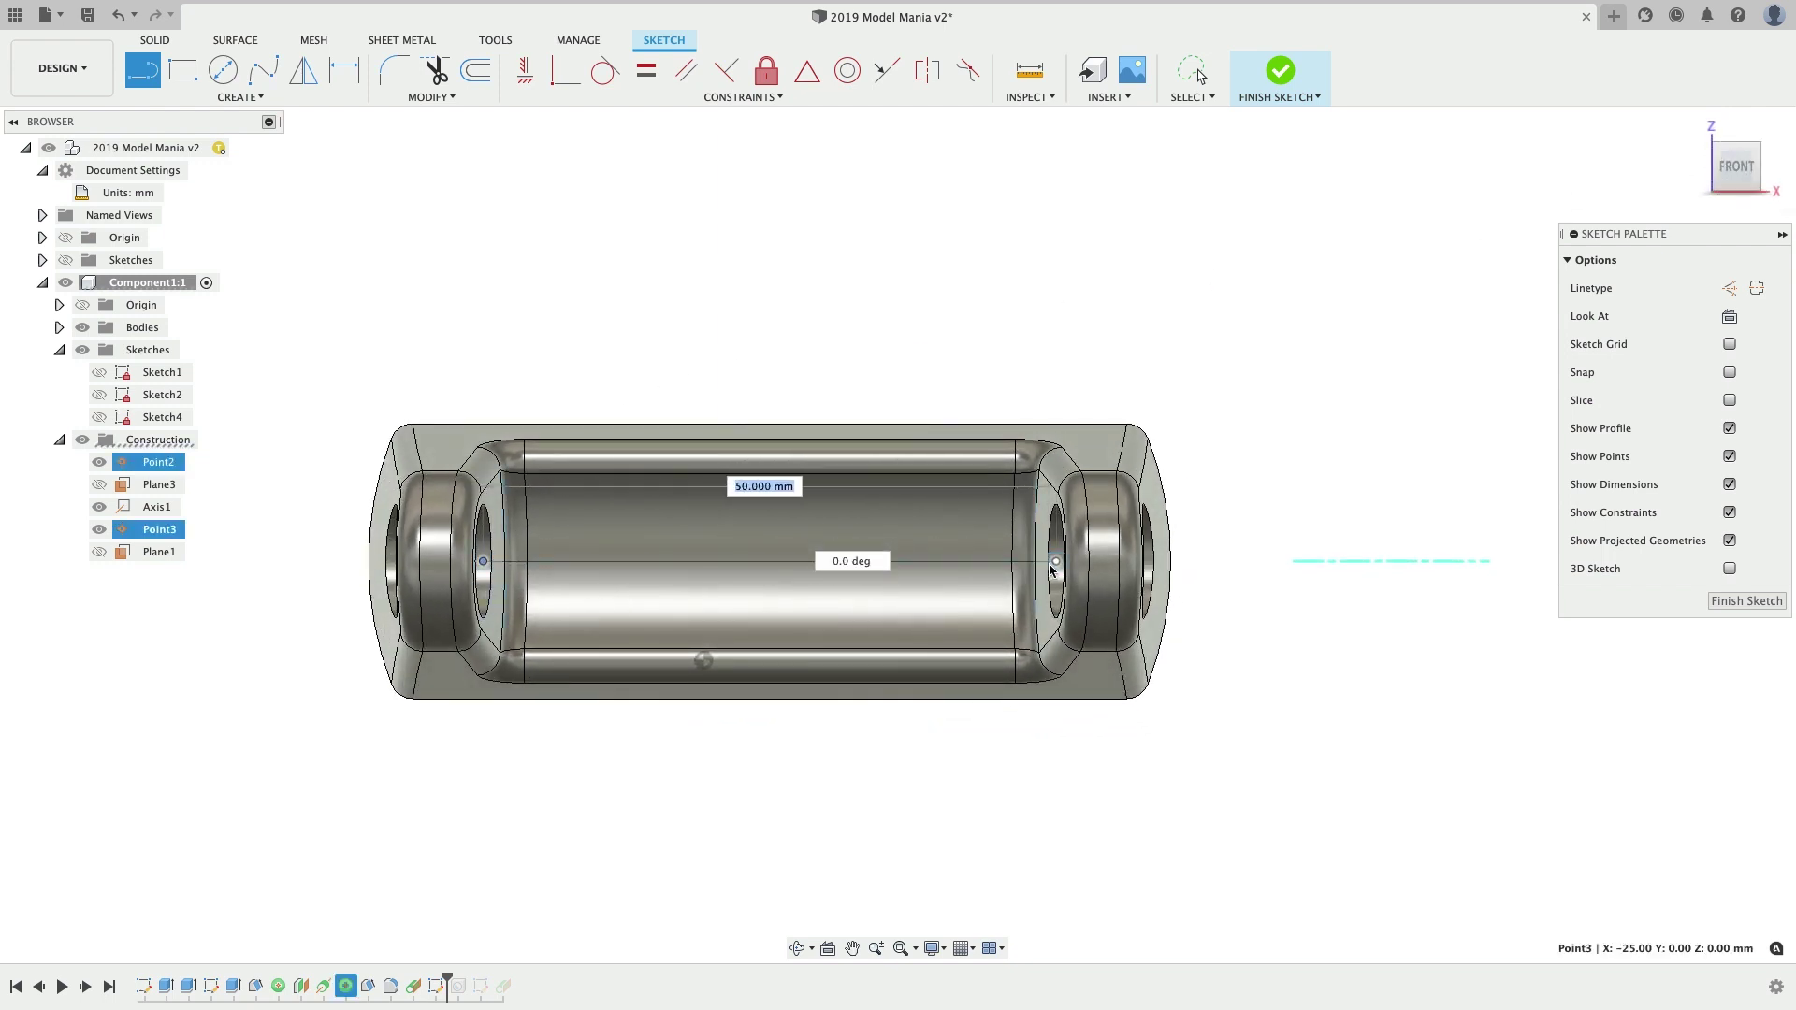
click(1056, 562)
key(Escape)
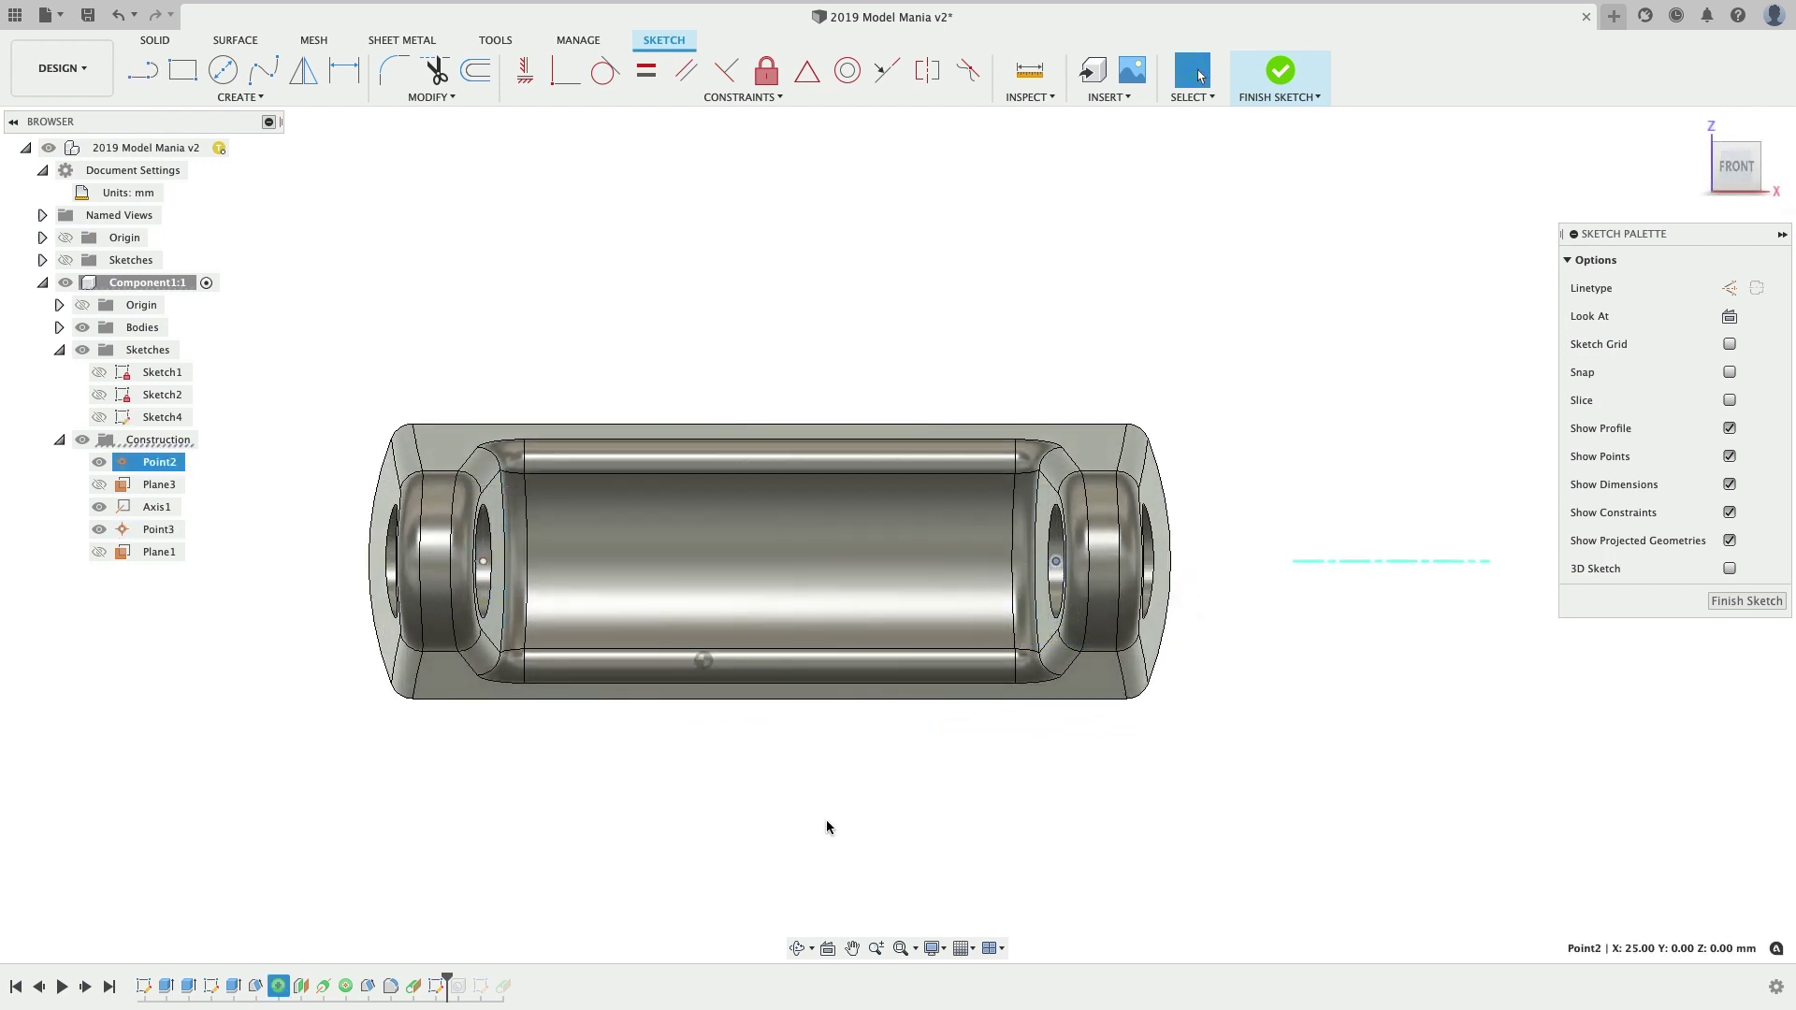
- Show Sketch1 and Sketch4
click(827, 819)
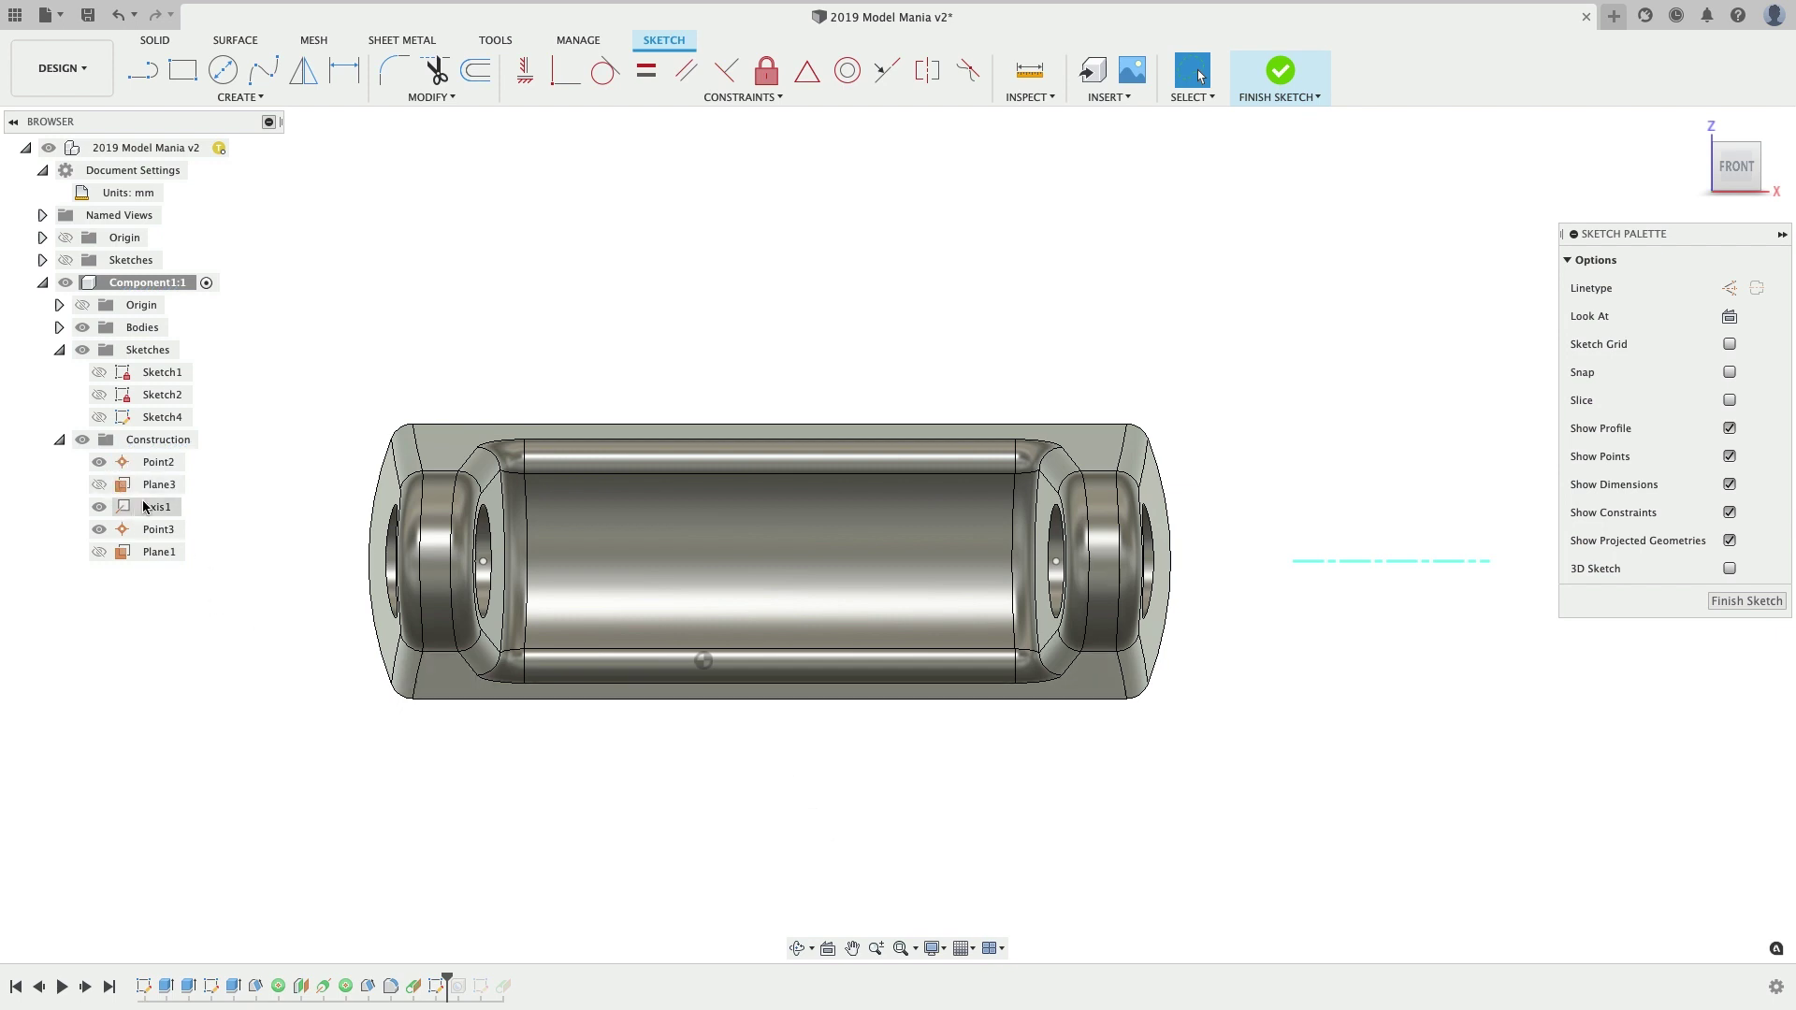
click(108, 420)
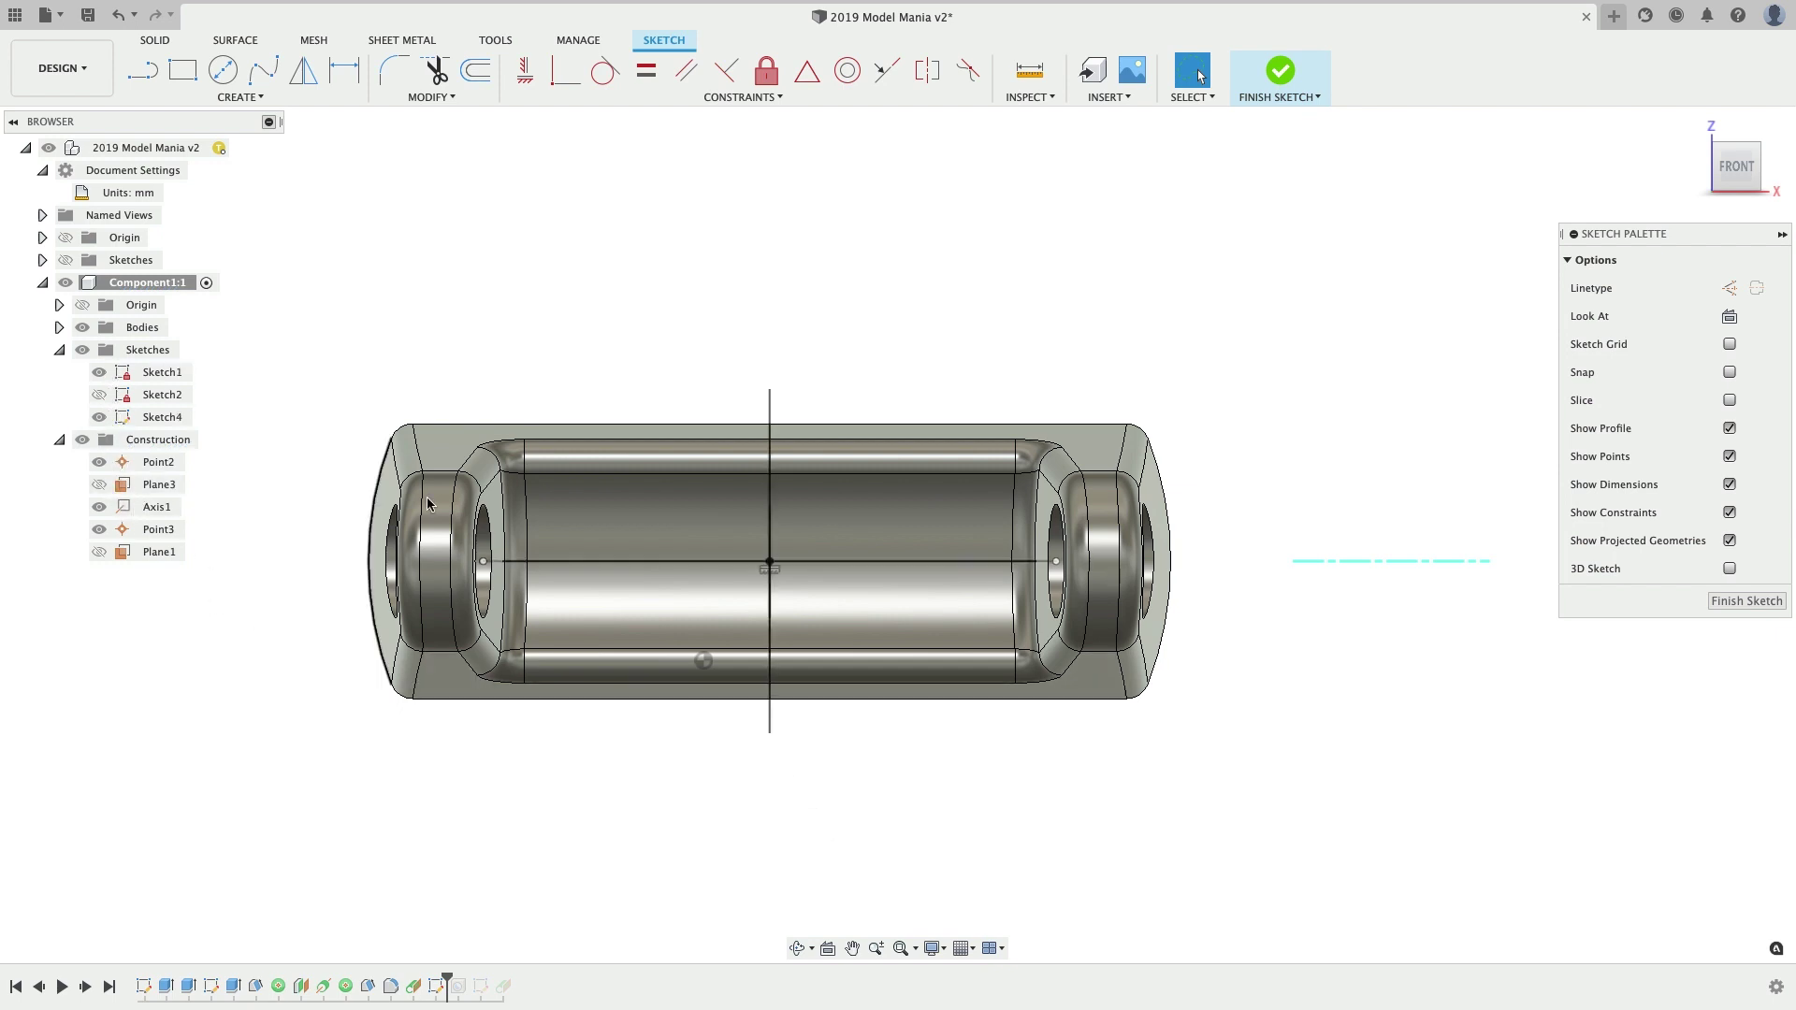
- Make the line joining the lug hole centres a construction line and delete it
click(670, 562)
key(x)
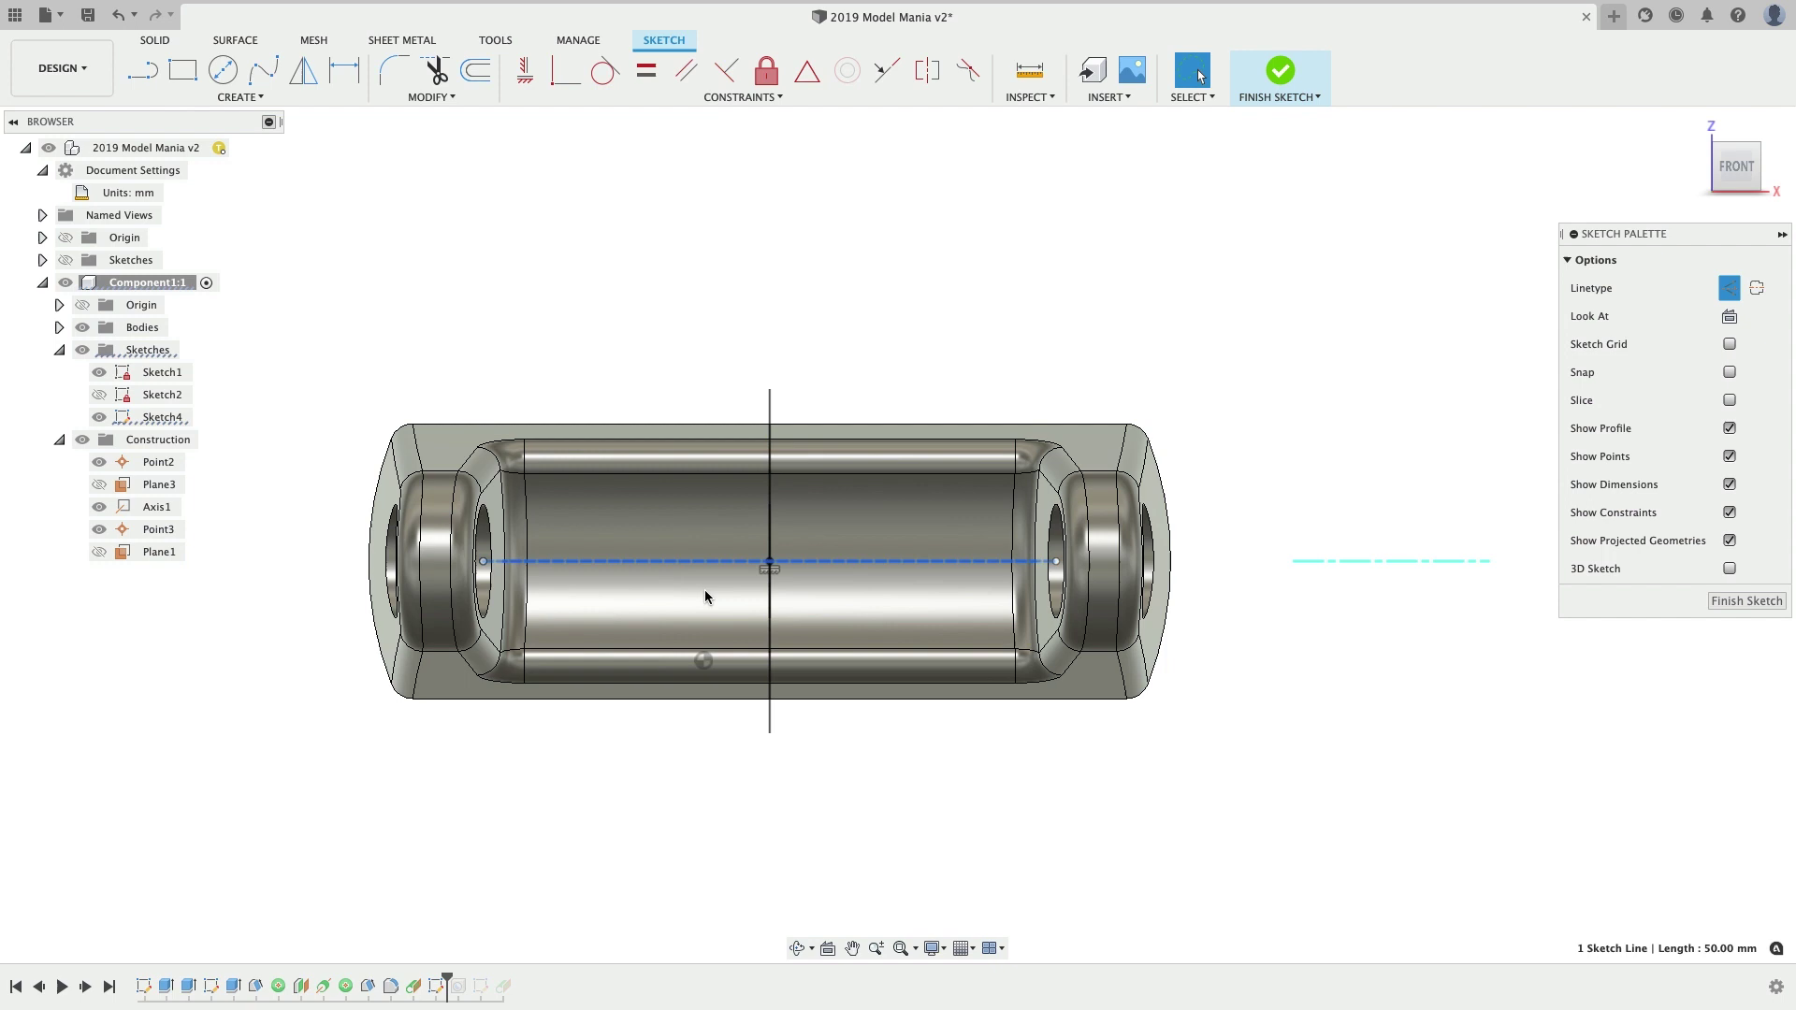
click(976, 749)
scroll(932, 782, up, 2)
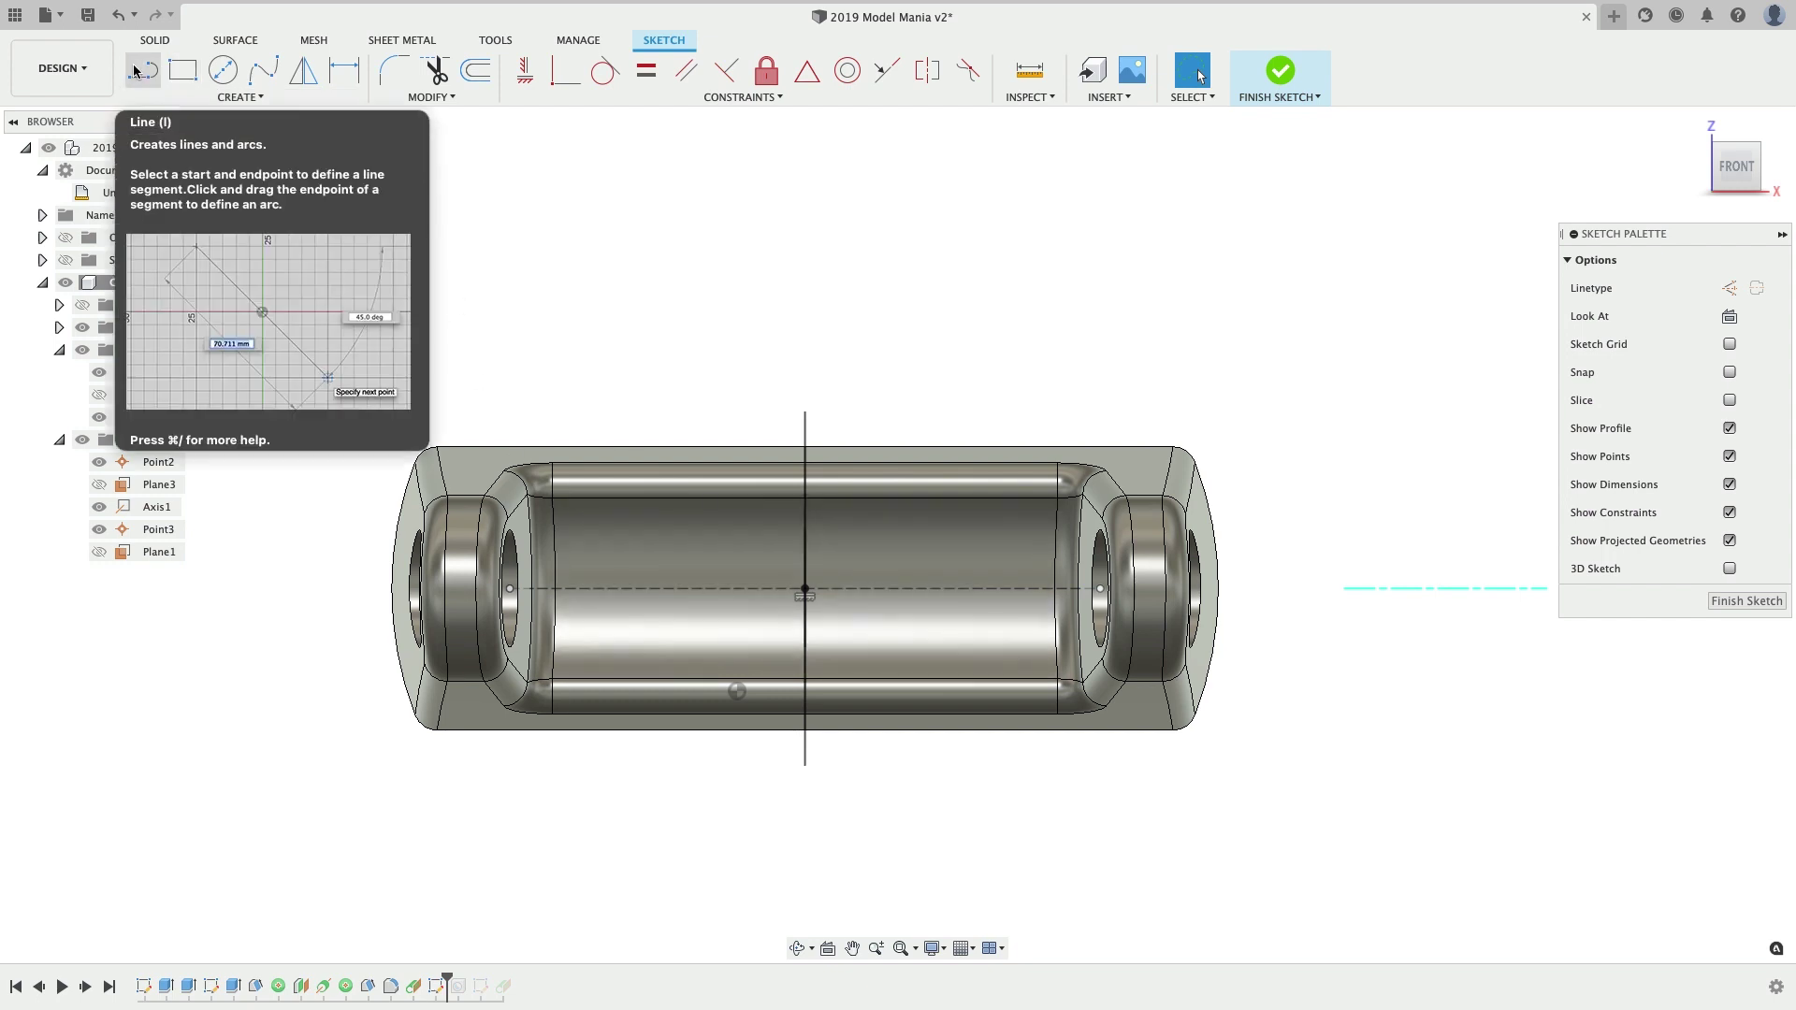
click(720, 590)
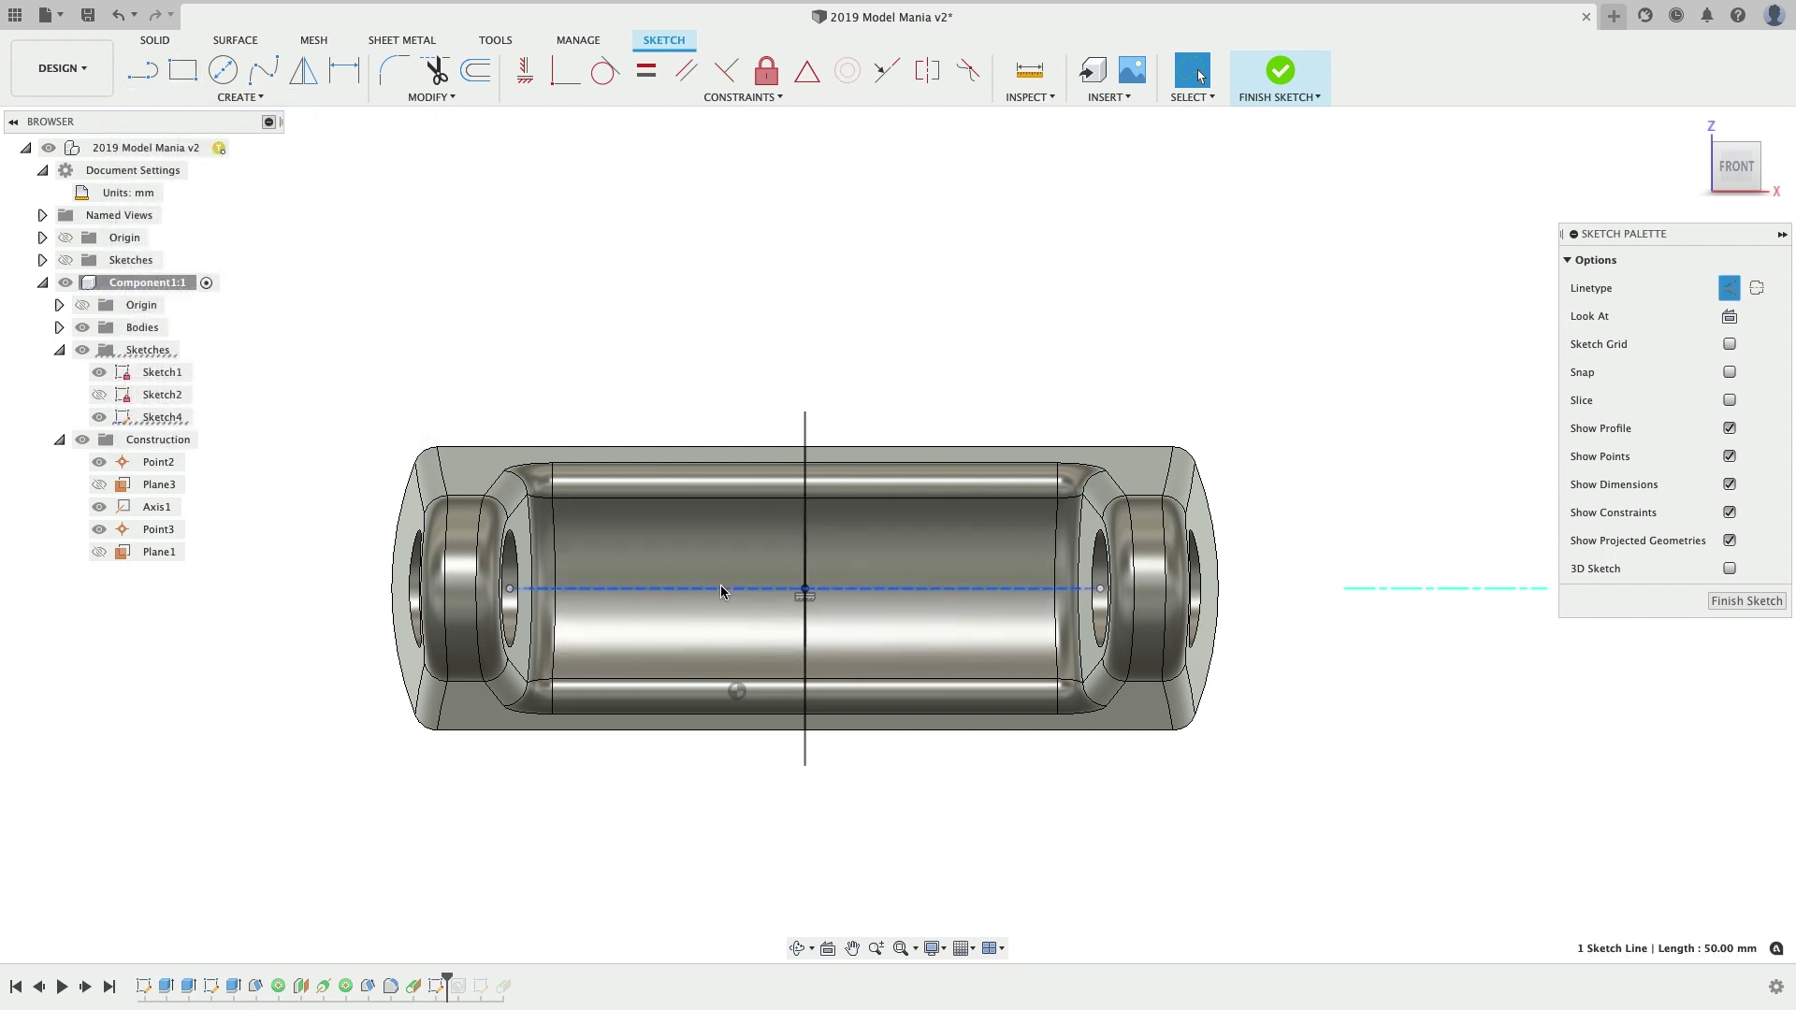
key(Delete)
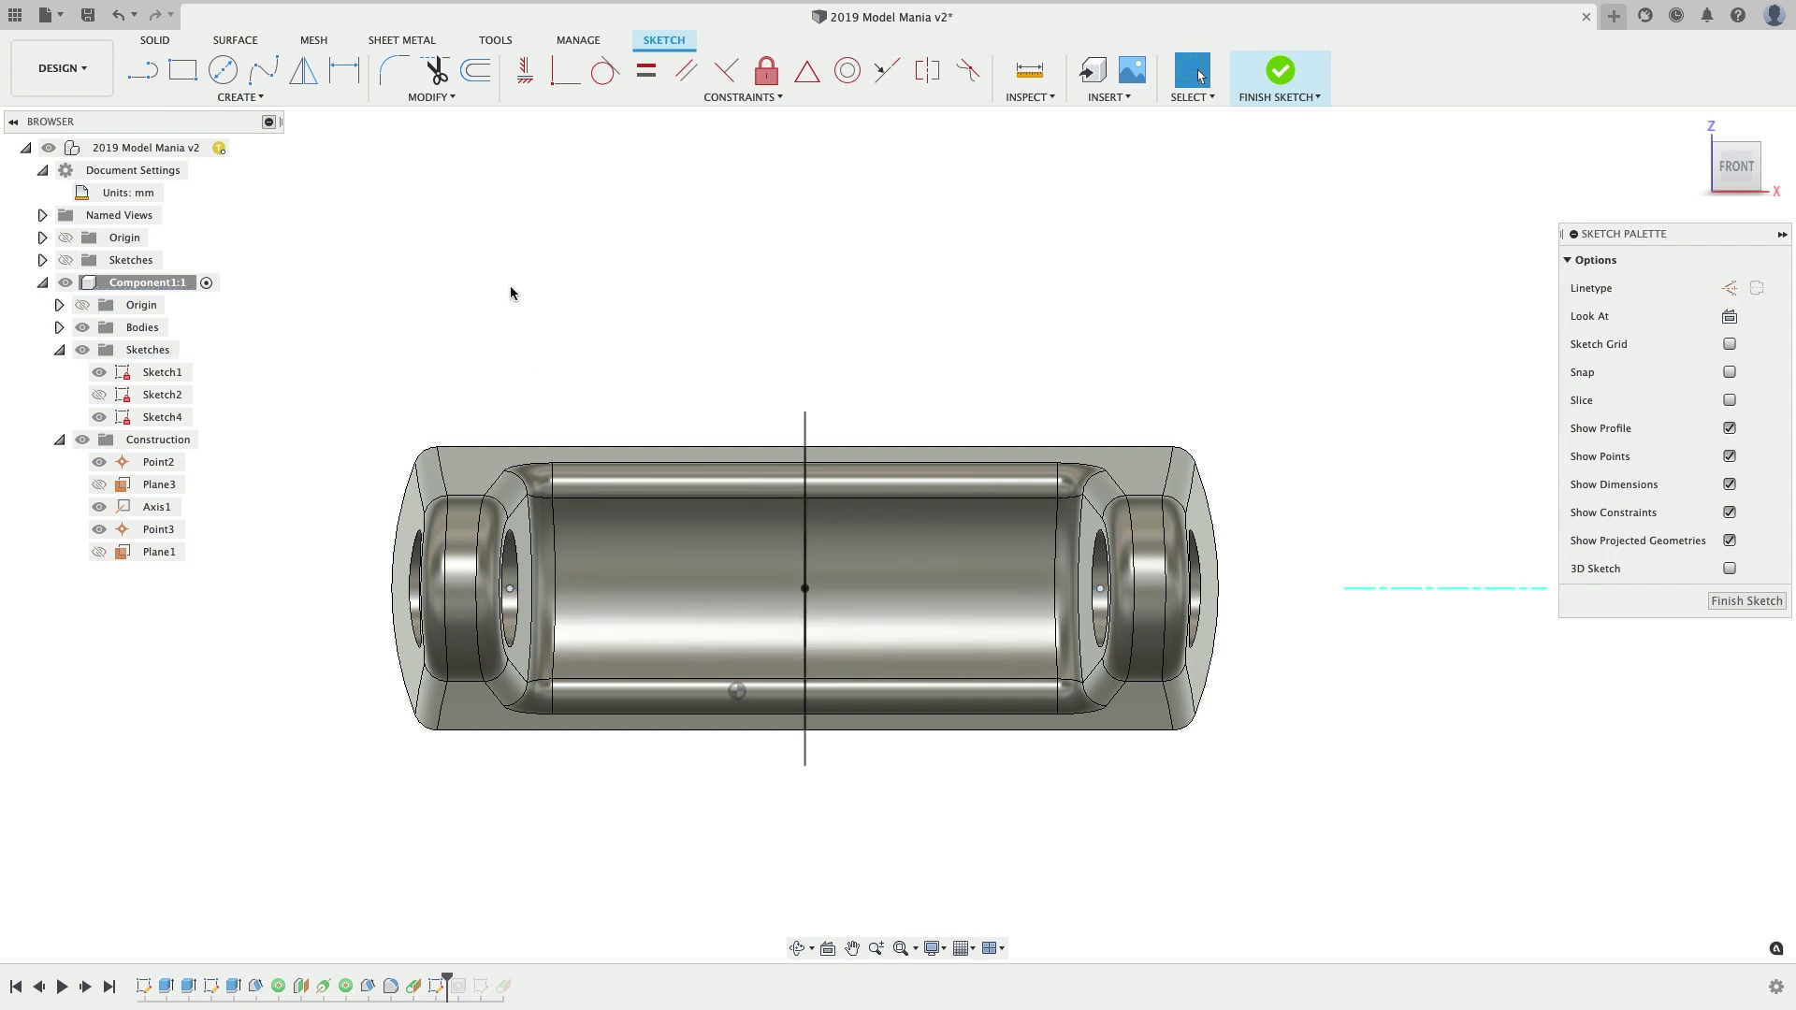
- Sketch a horizontal line about 37 mm long along the channel's centreline and make it a construction line
key(s)
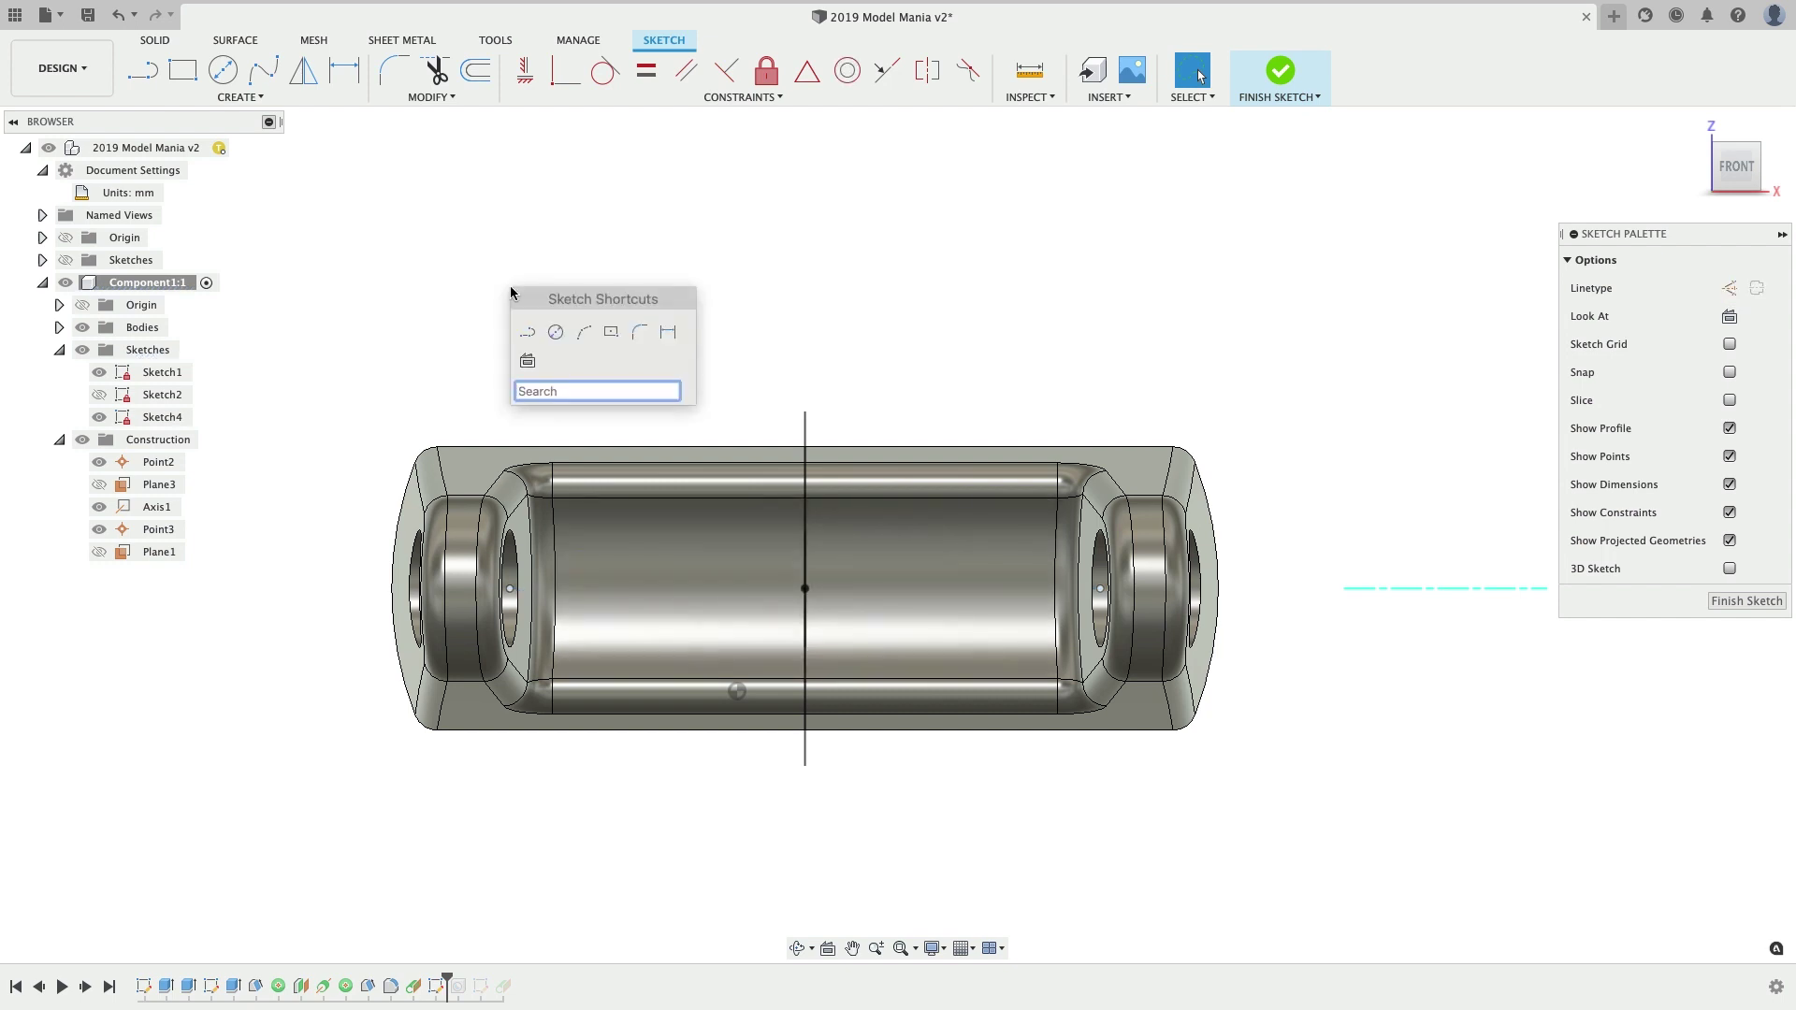
key(Escape)
key(s)
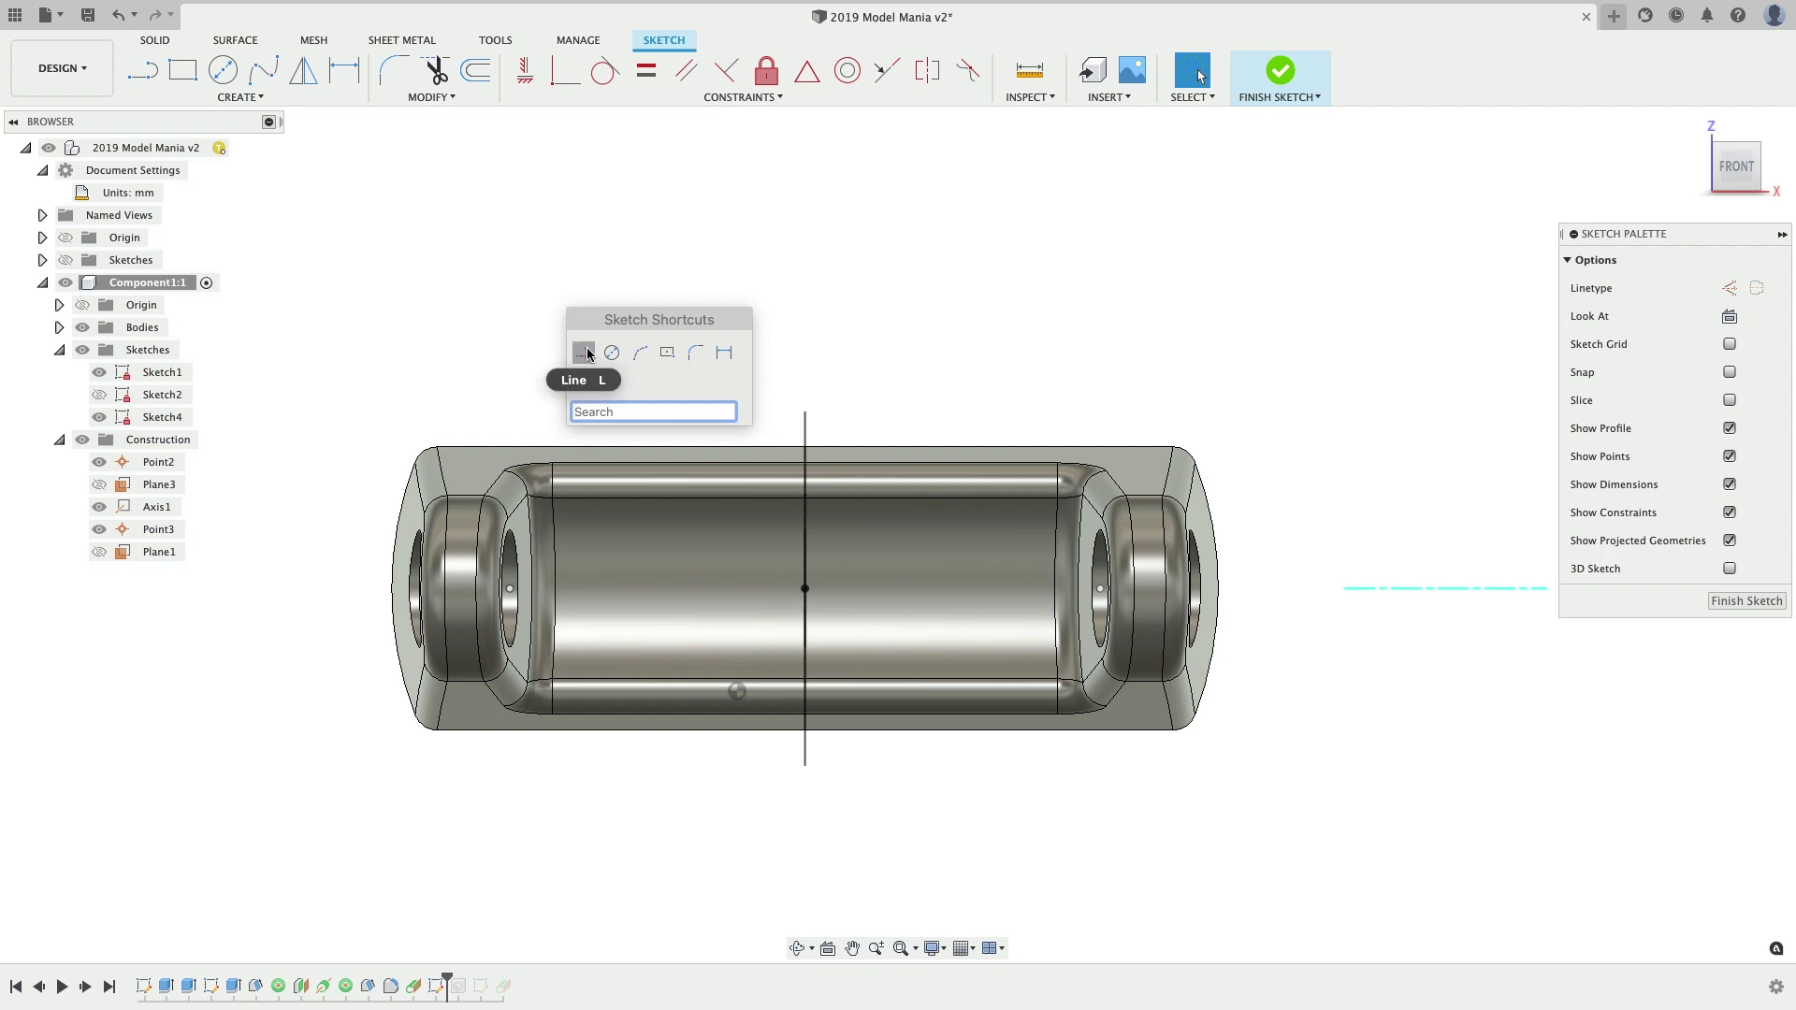
click(588, 357)
click(587, 589)
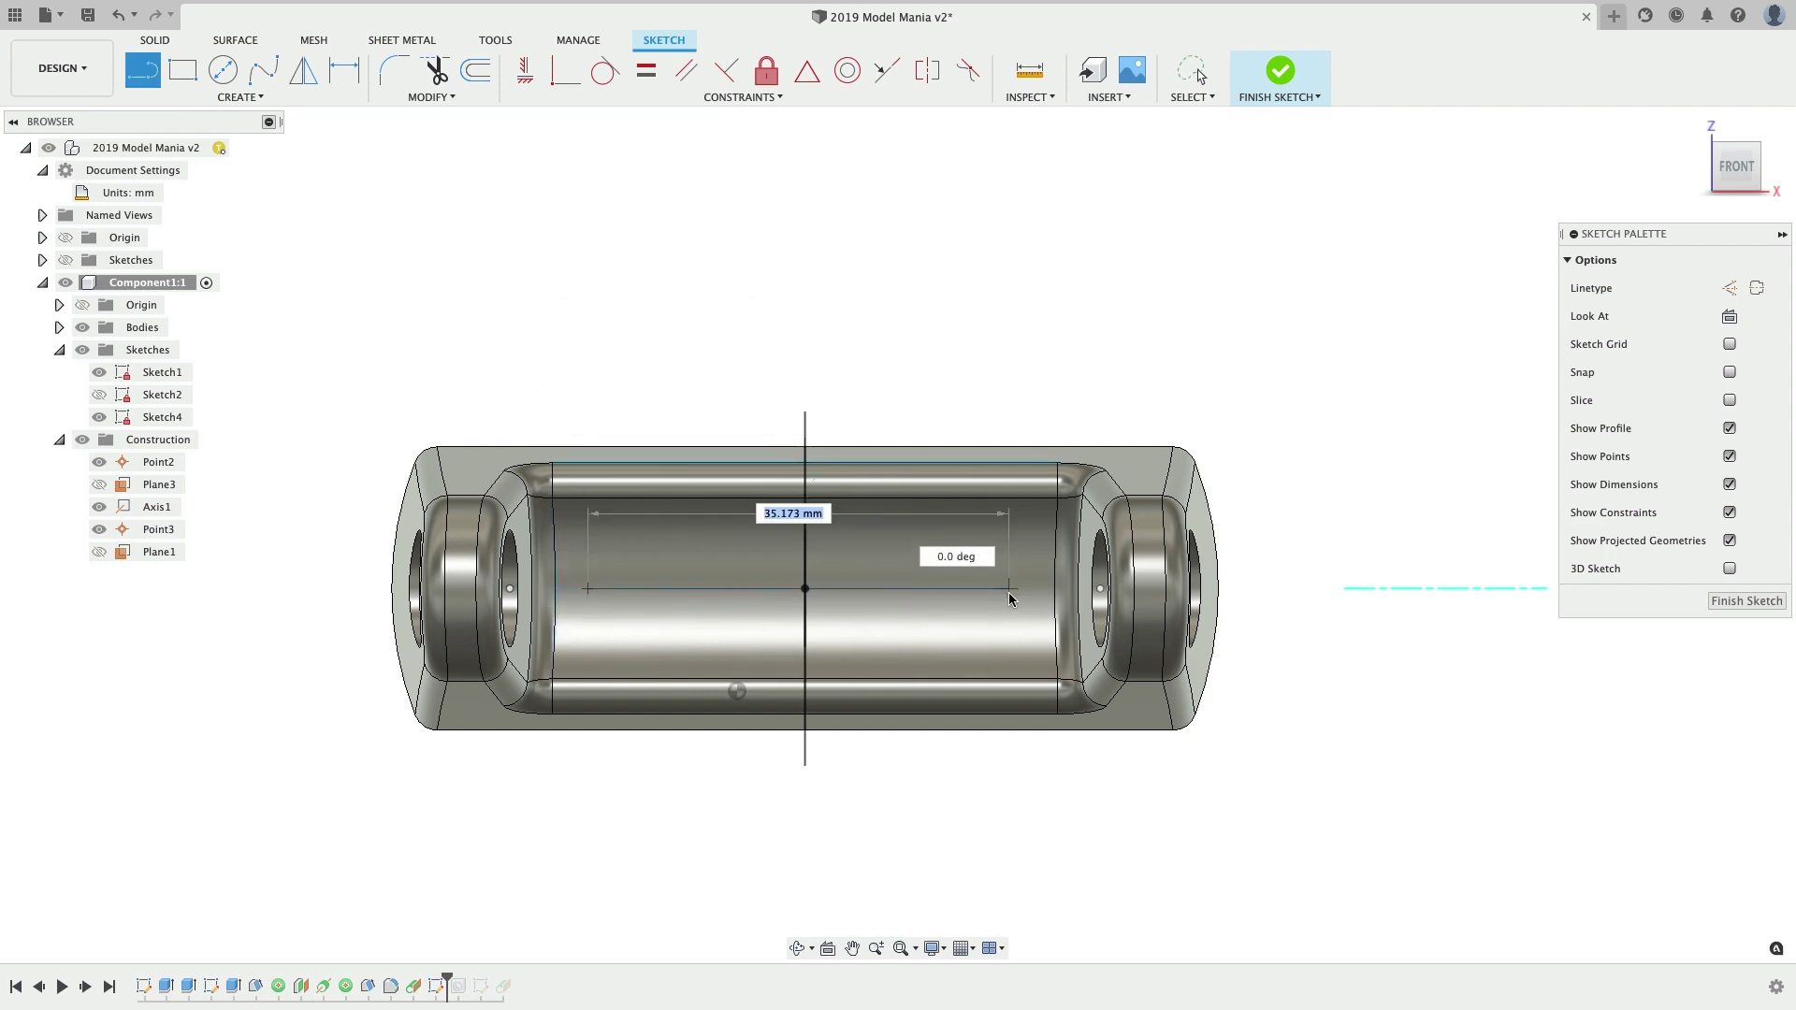
click(1026, 588)
key(Escape)
click(998, 590)
key(x)
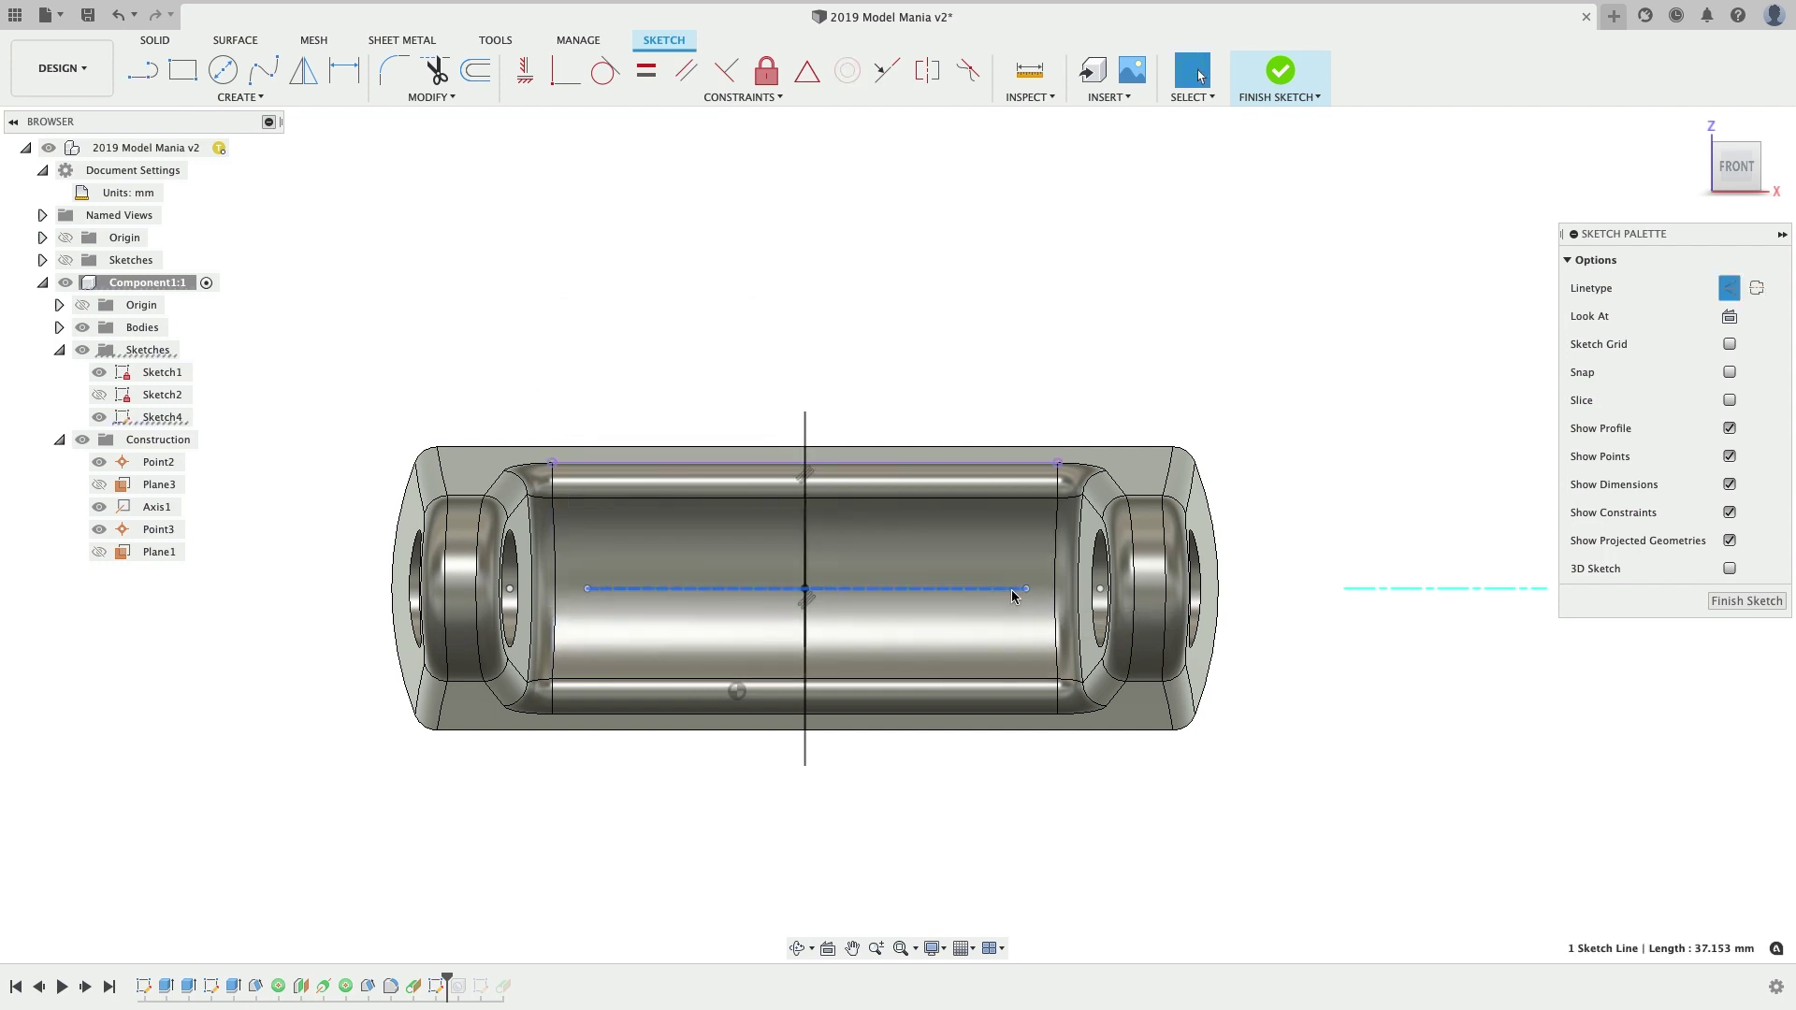
- Dimension the length of the channel's construction line and set it to 30 mm
key(d)
click(919, 746)
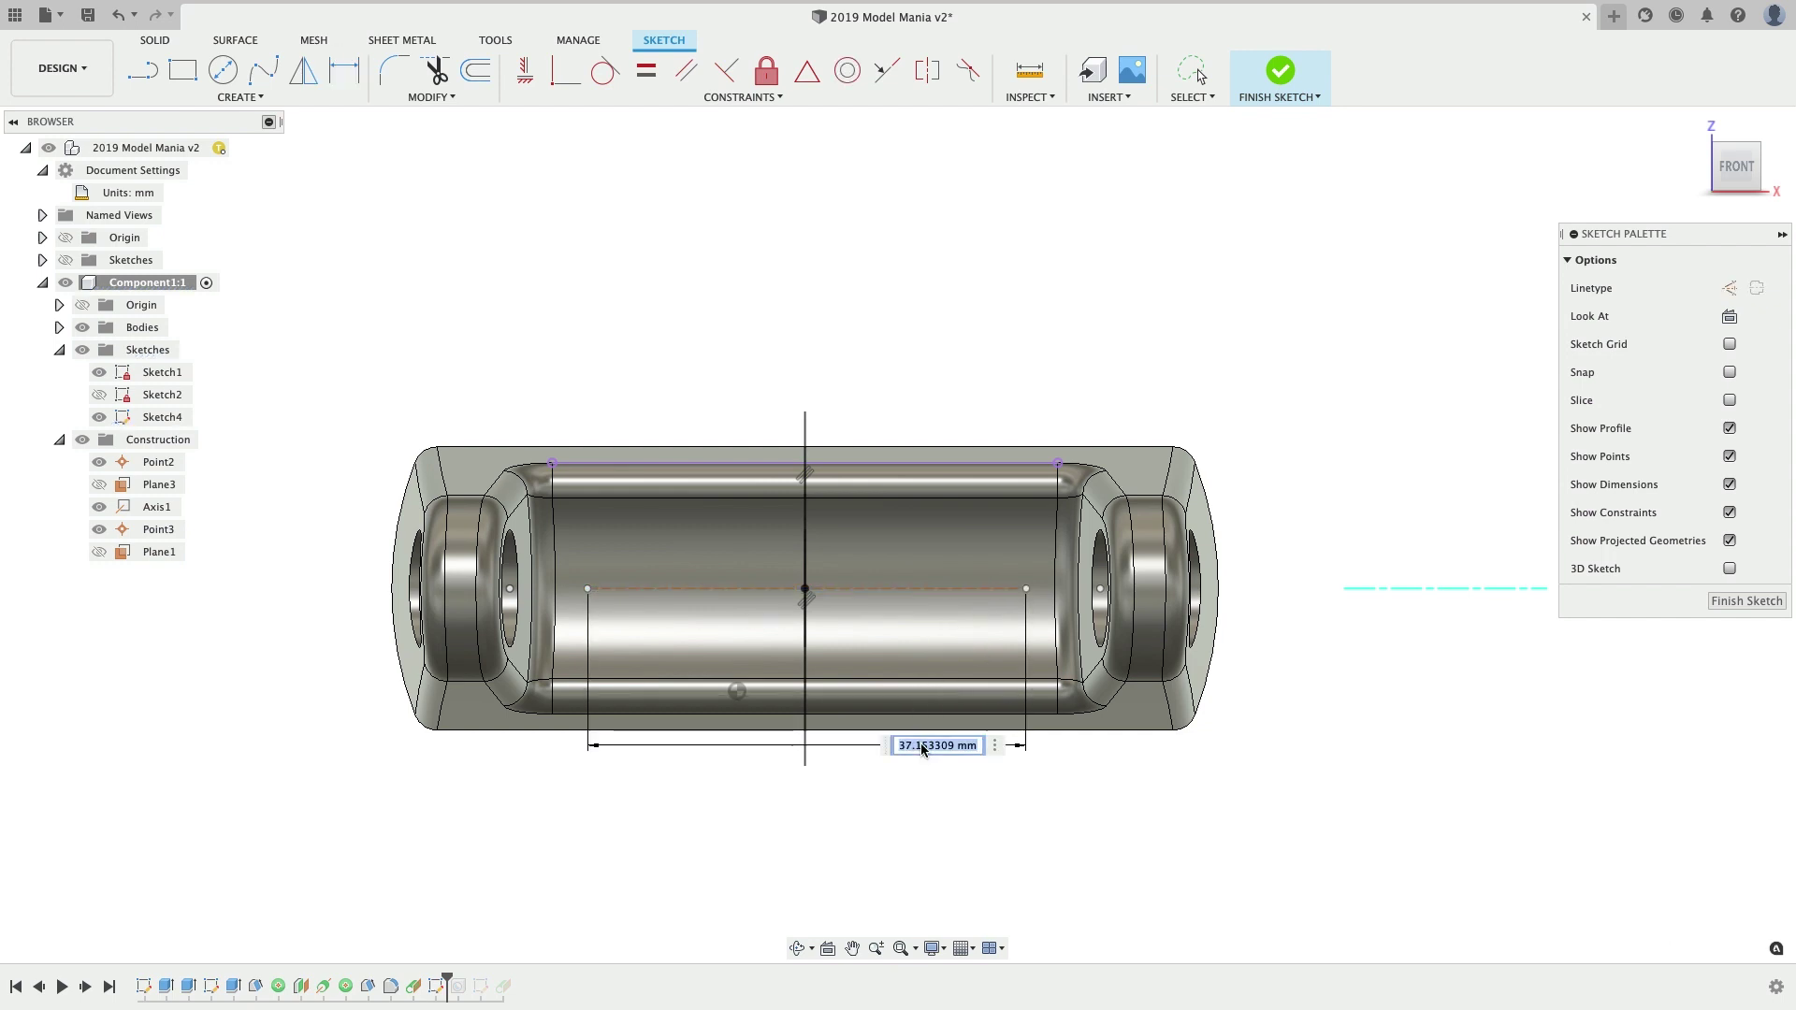
text(3)
key(Return)
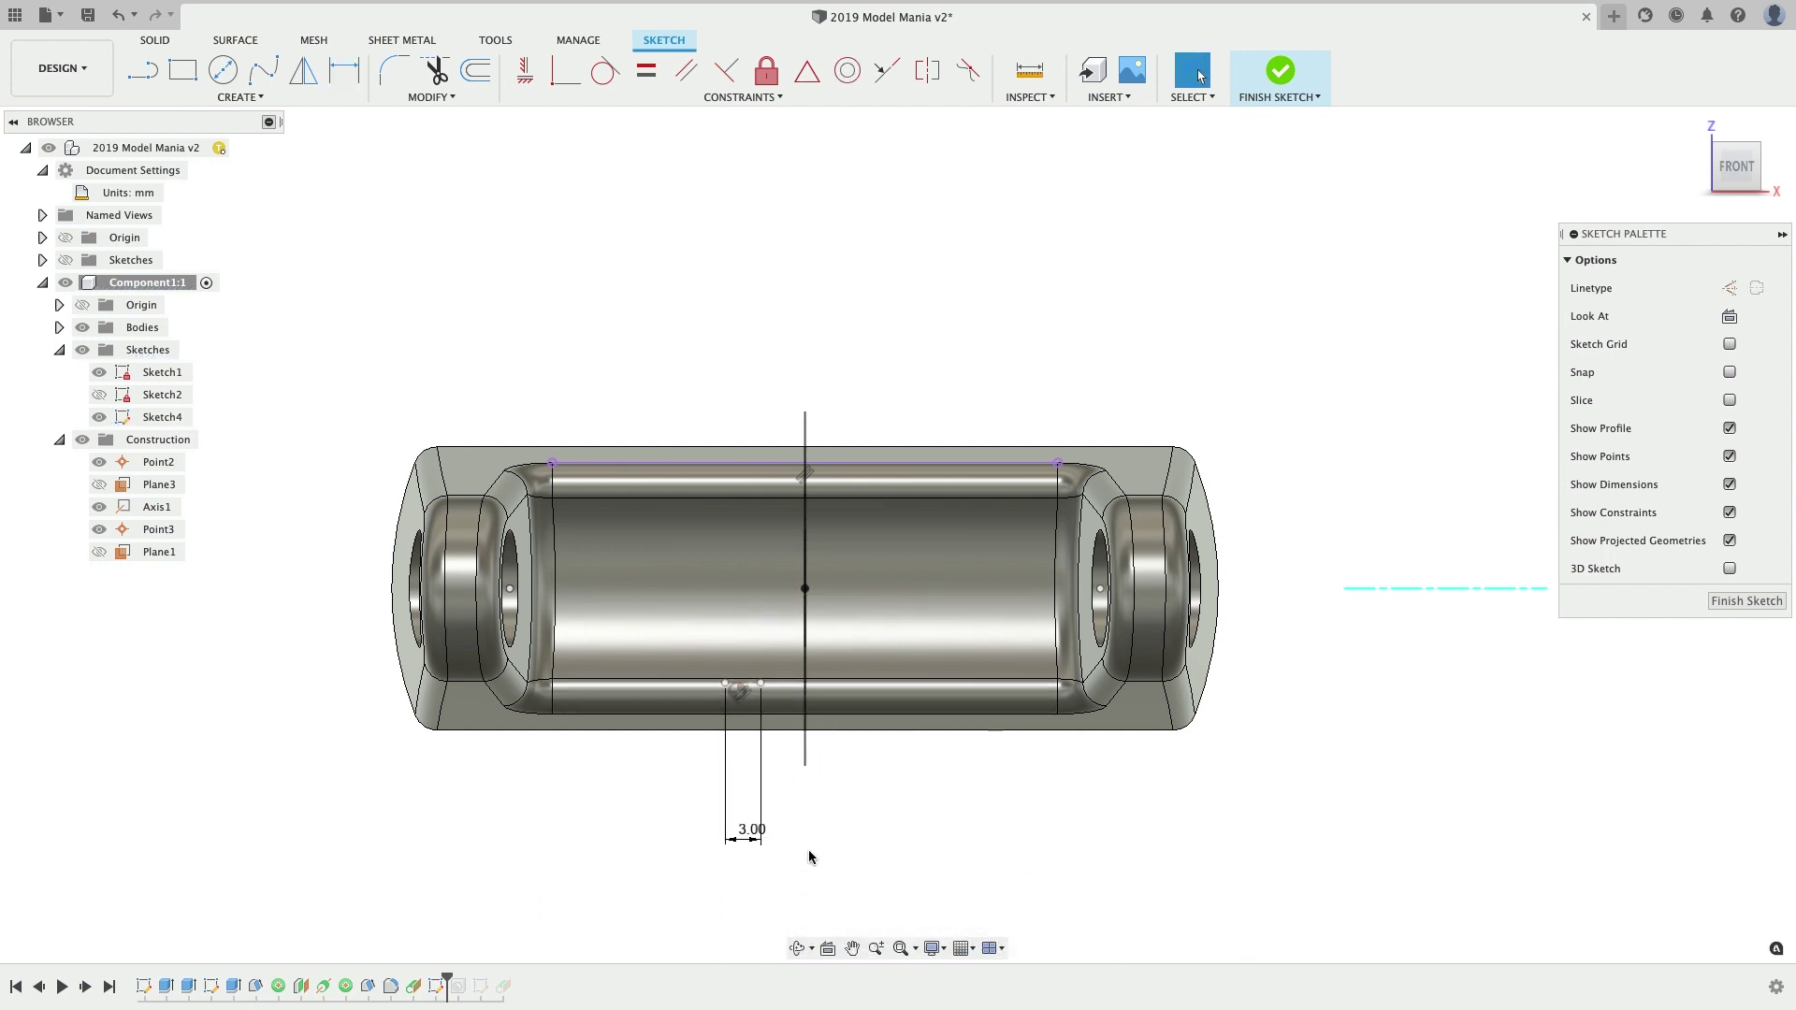
key(ctrl+z)
double_click(923, 743)
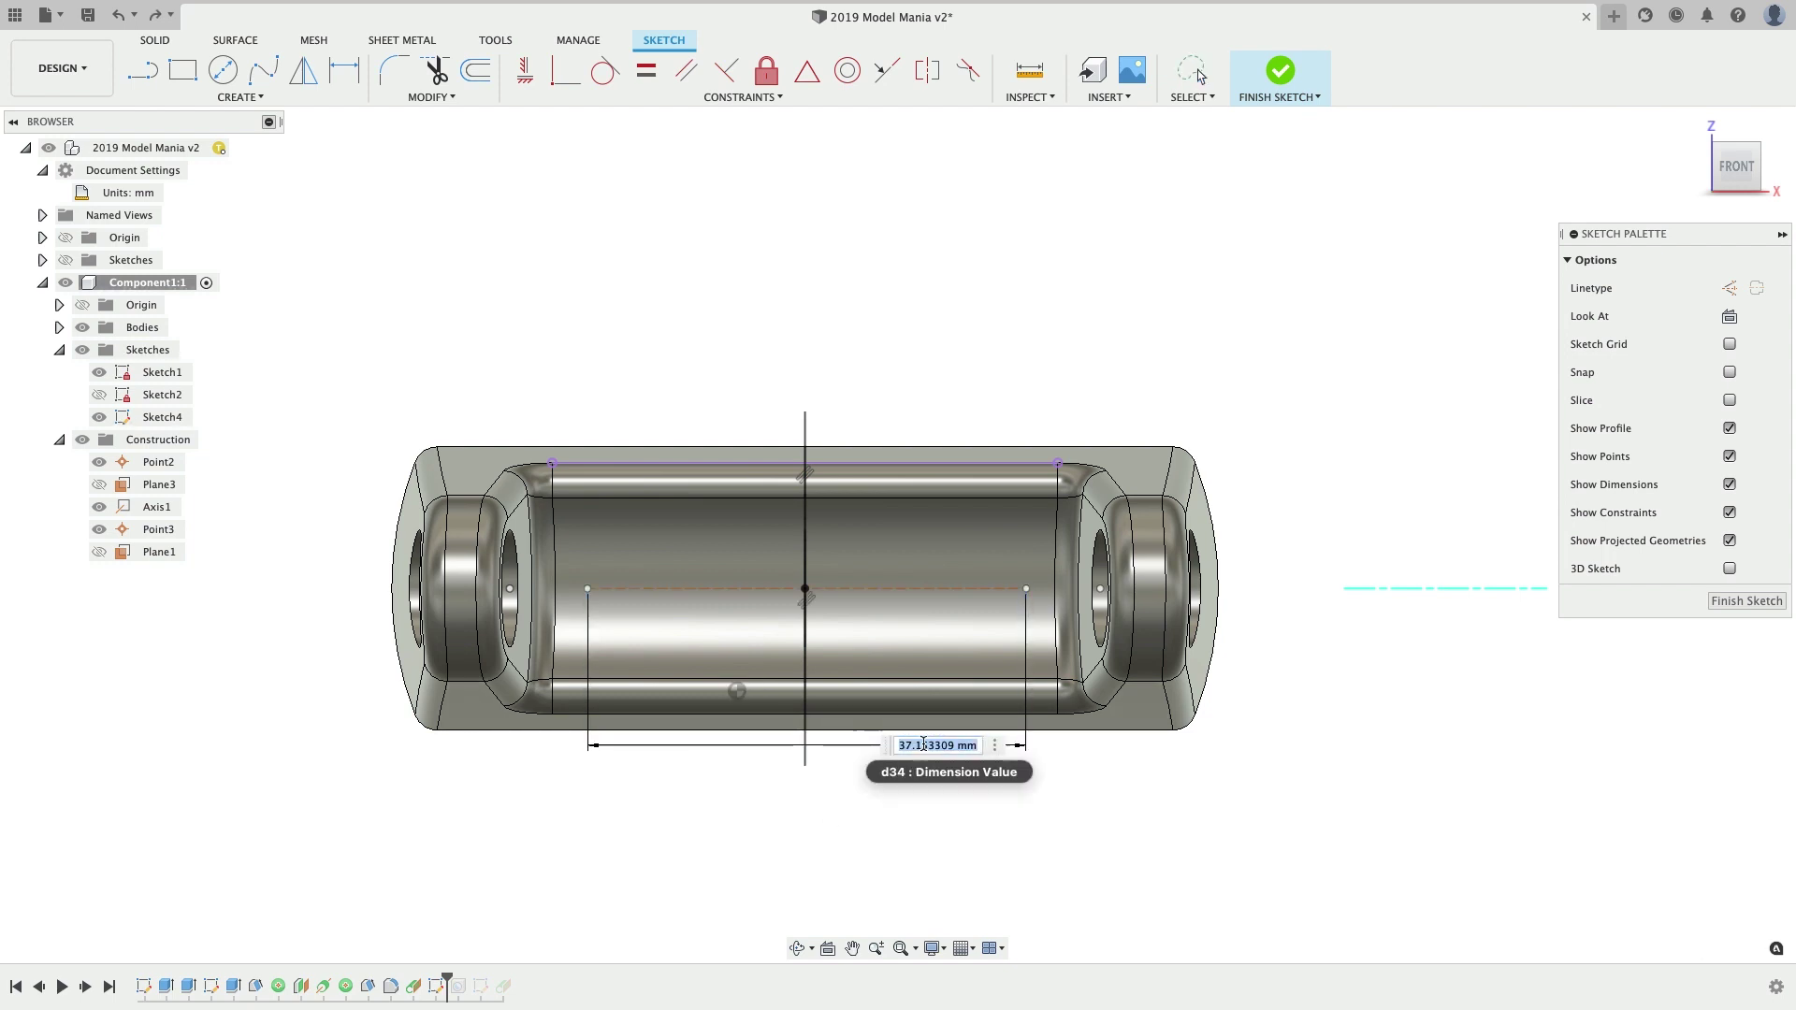
text(30)
key(Return)
key(Escape)
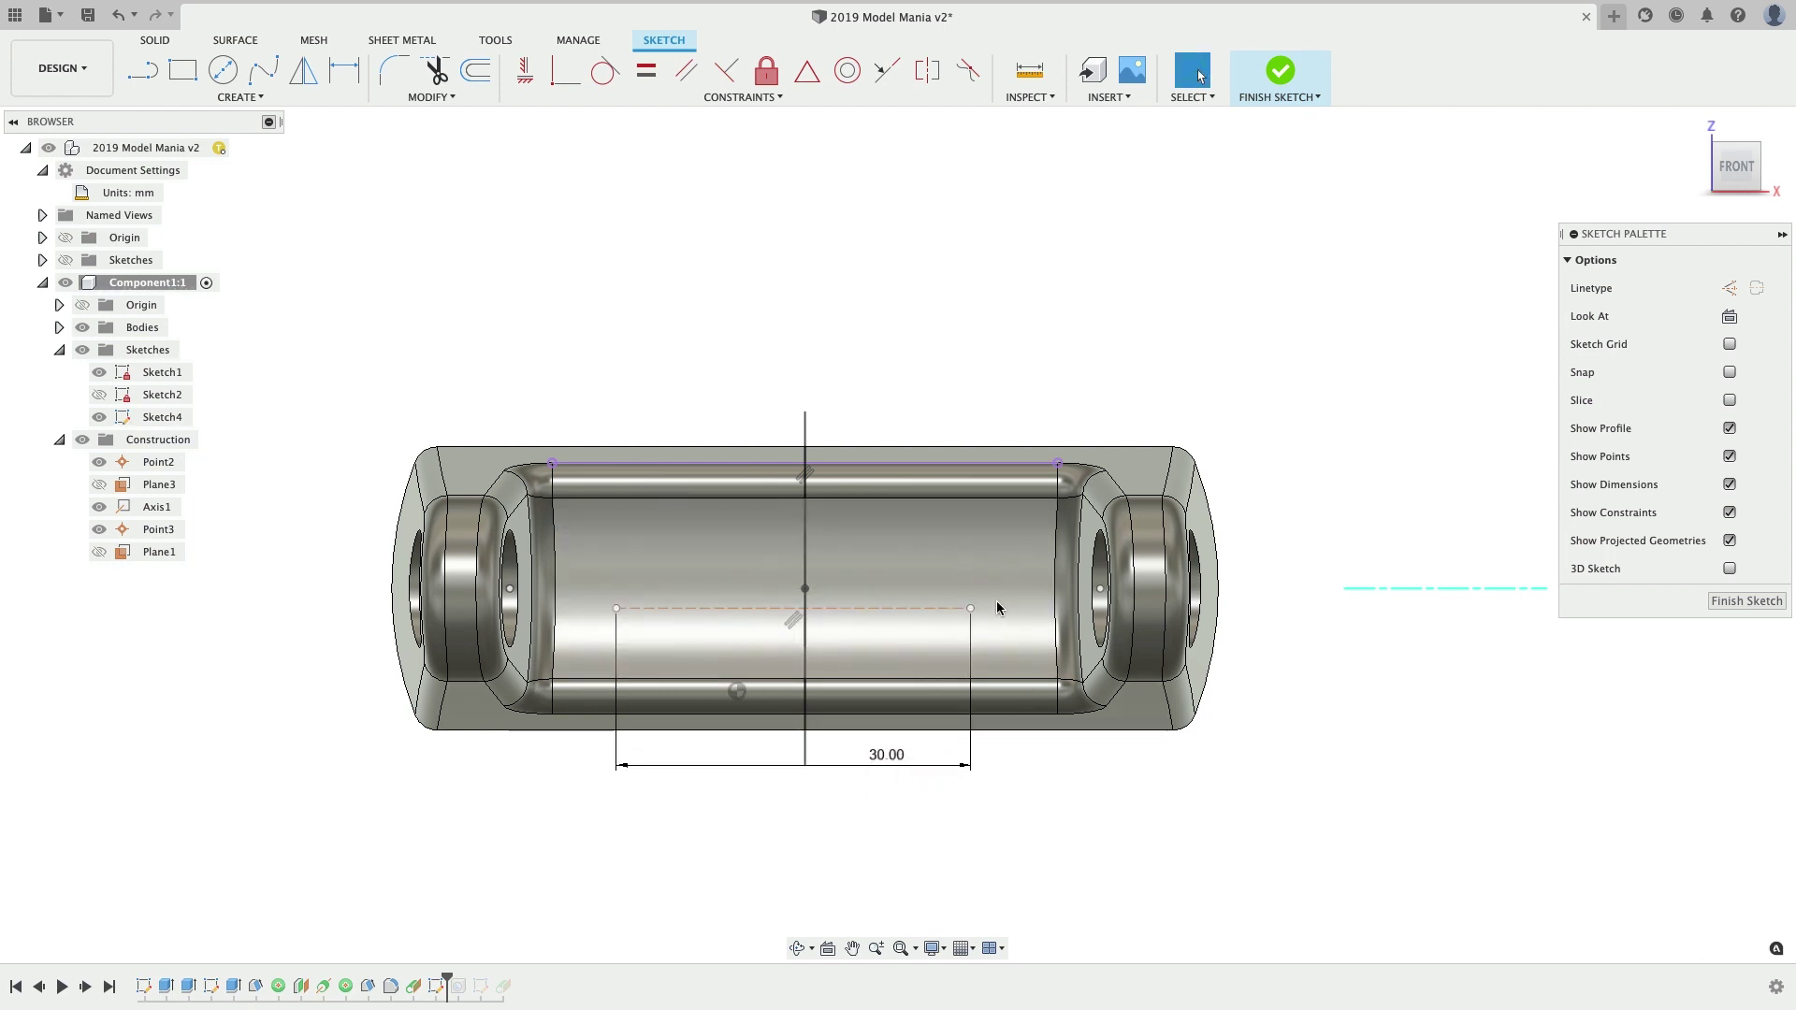
click(970, 608)
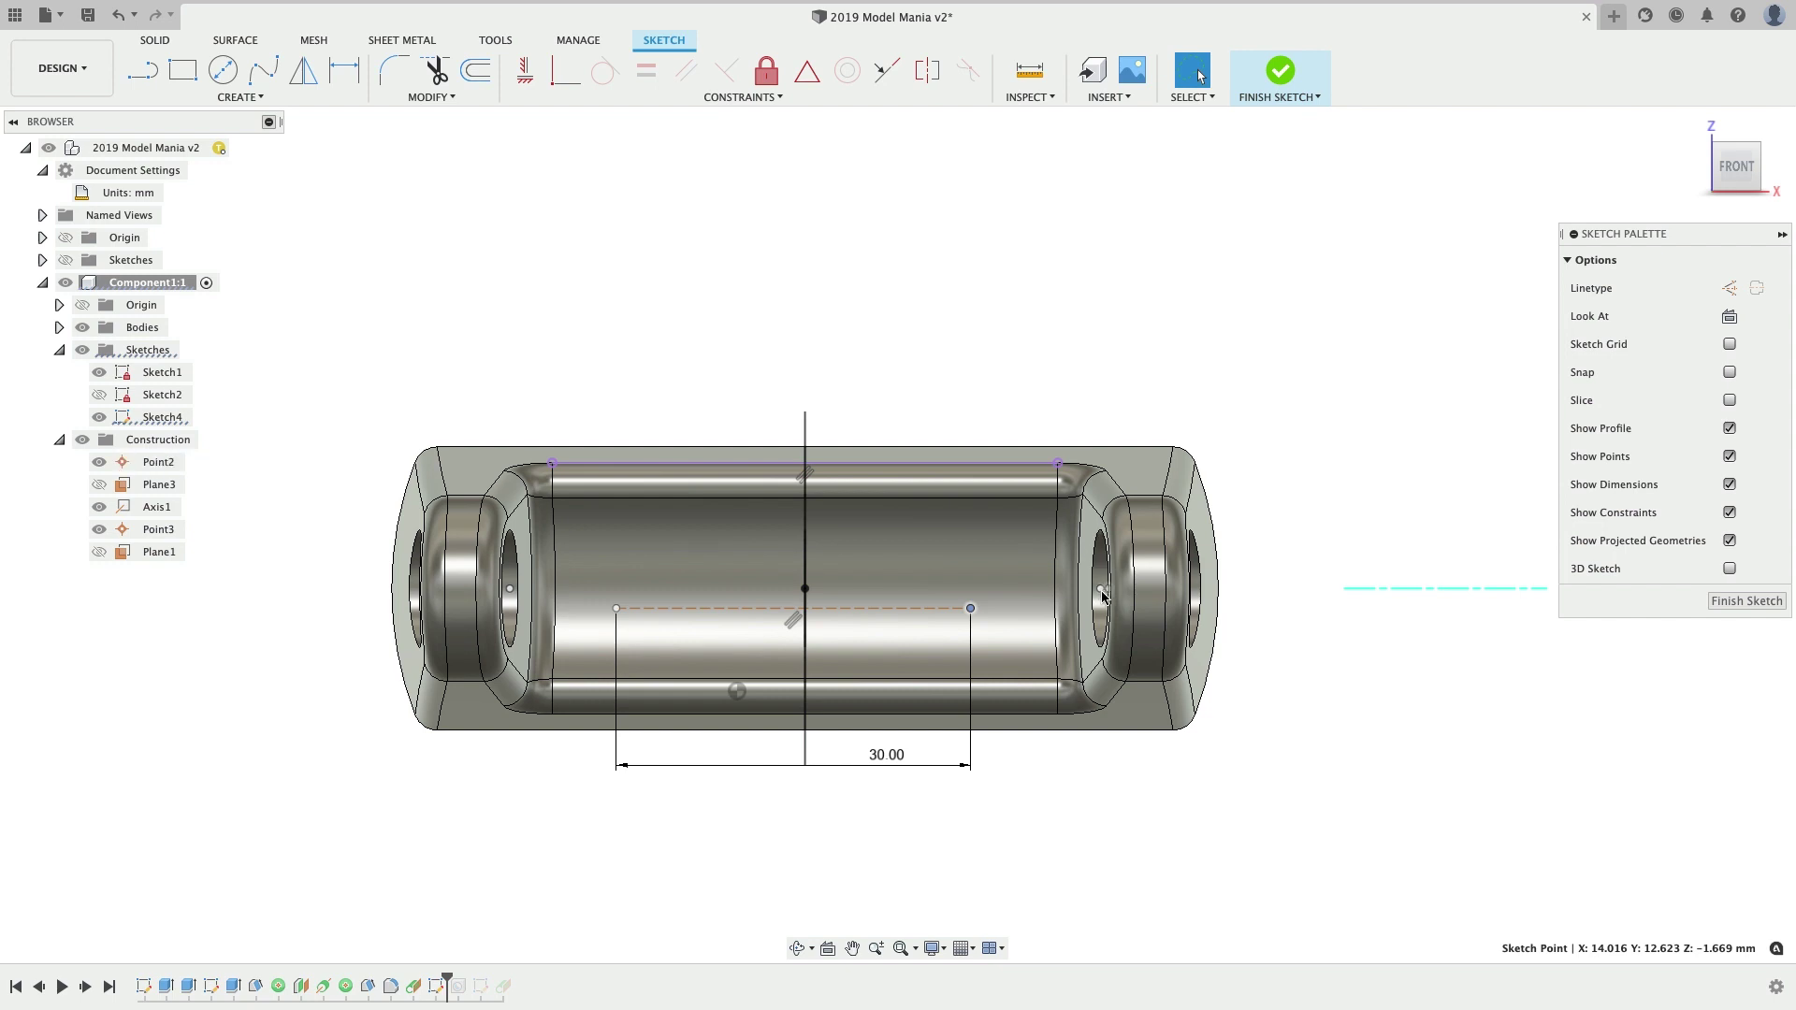
click(1101, 590)
right_click(1101, 590)
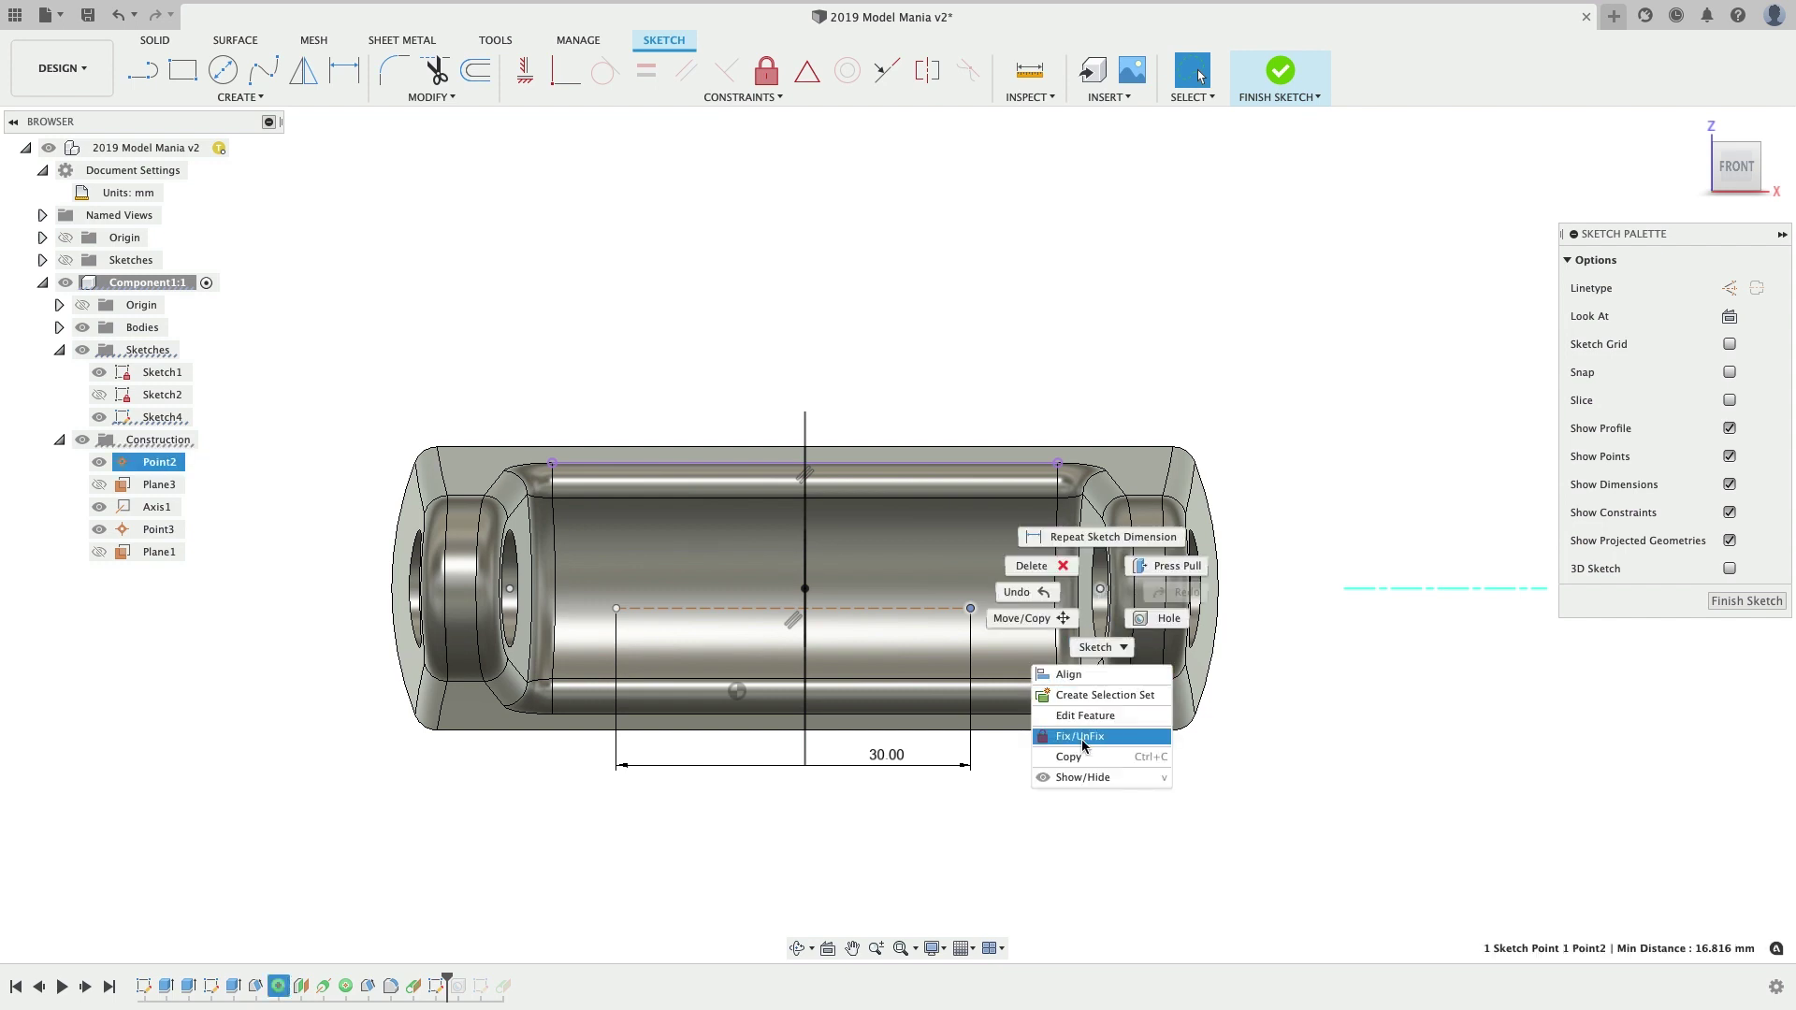
click(1393, 690)
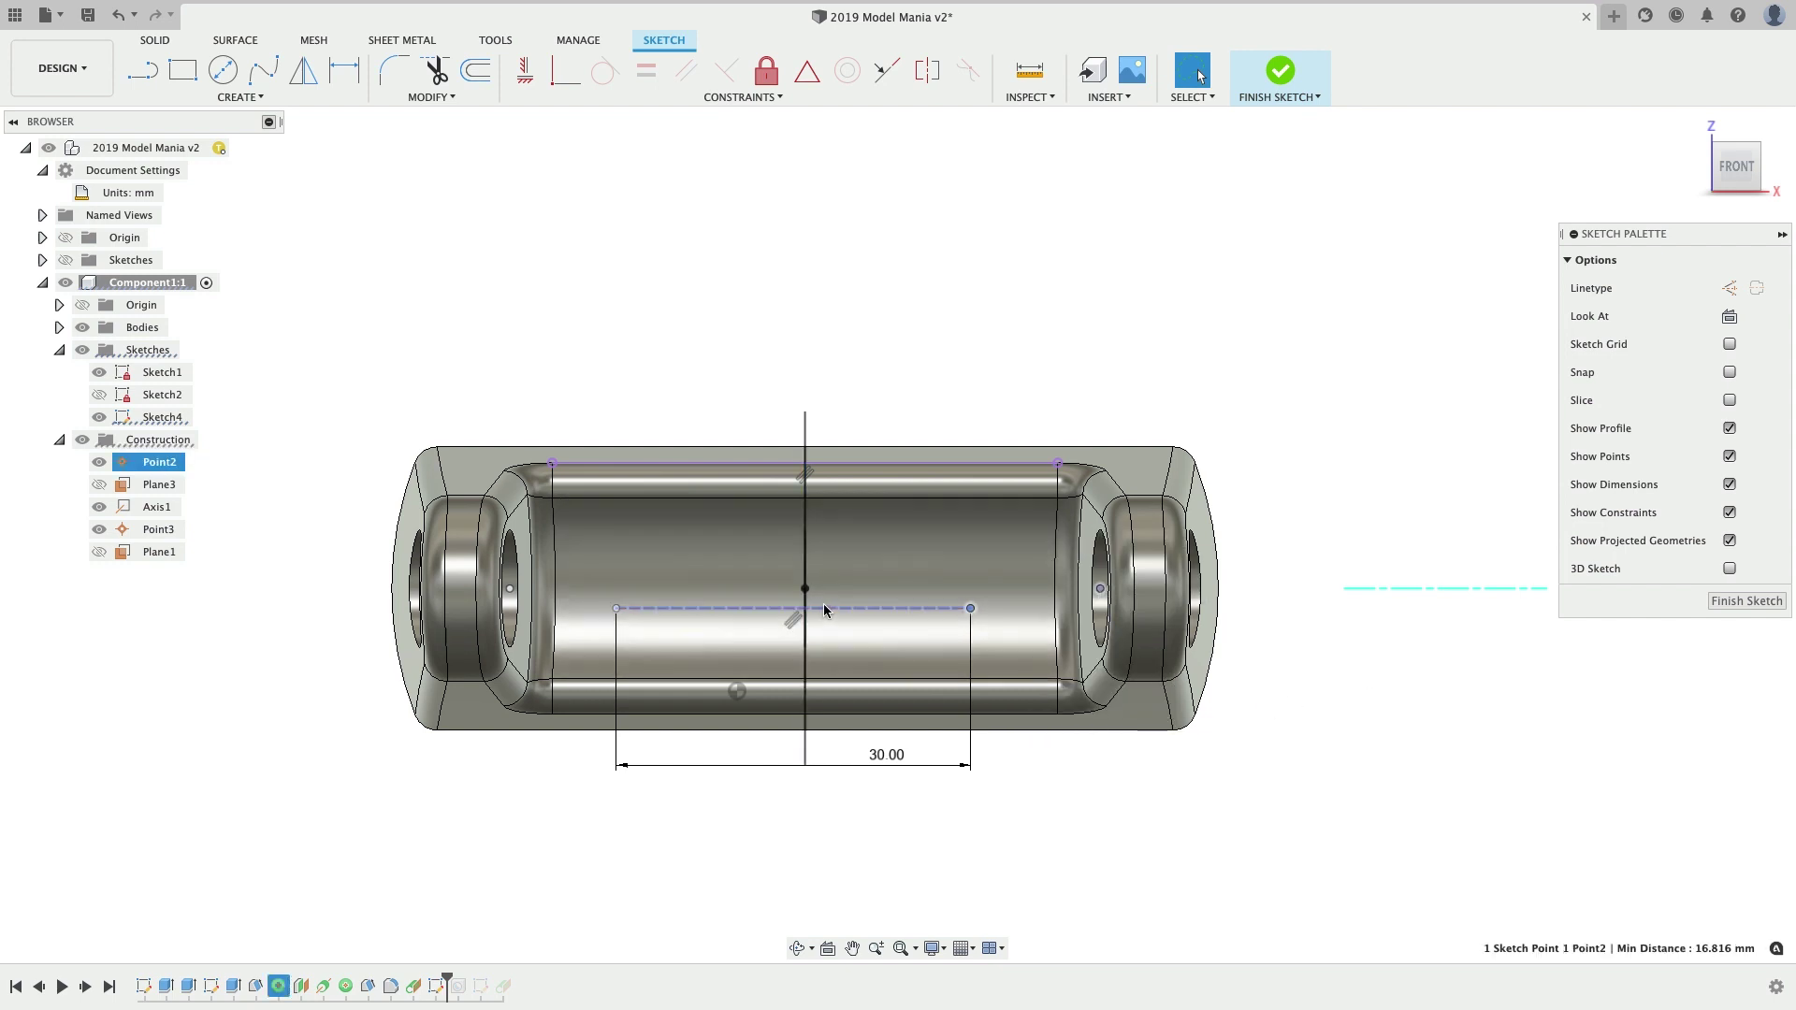
- Centre the construction line on the sketch point at the middle of the channel with a Midpoint constraint and finish the sketch
click(823, 610)
shift+click(805, 590)
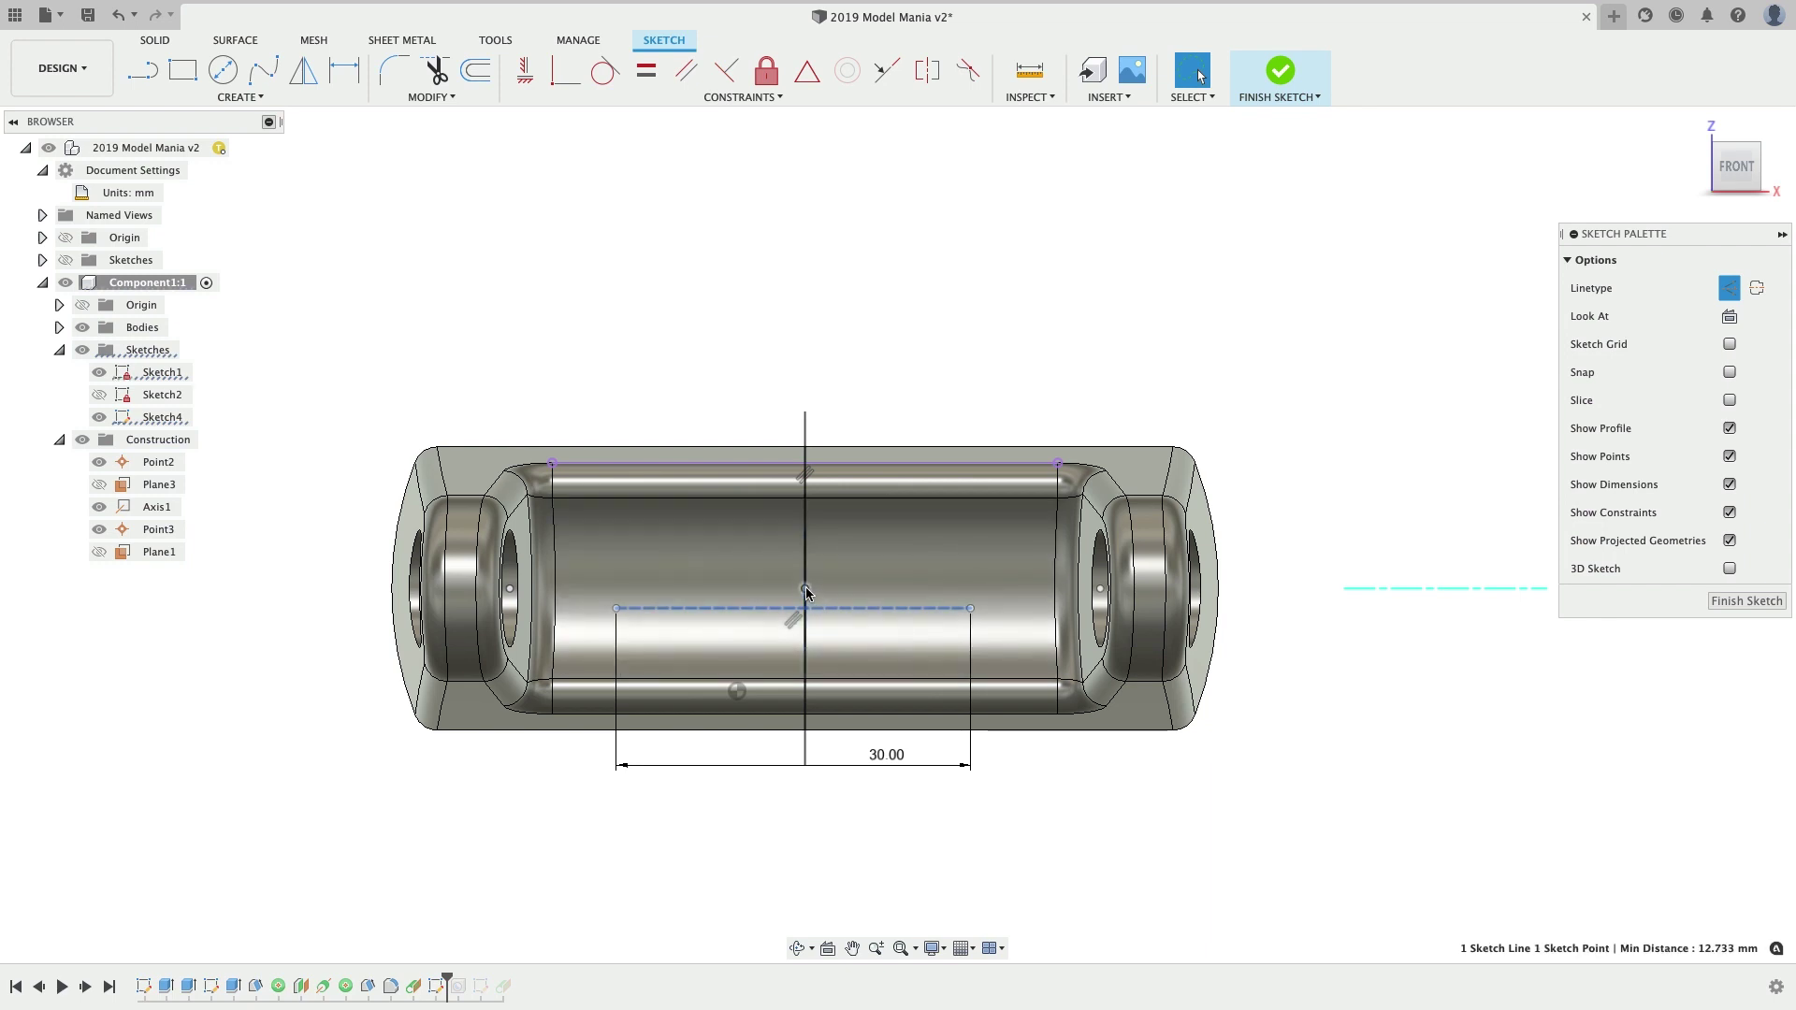
right_click(803, 595)
click(793, 812)
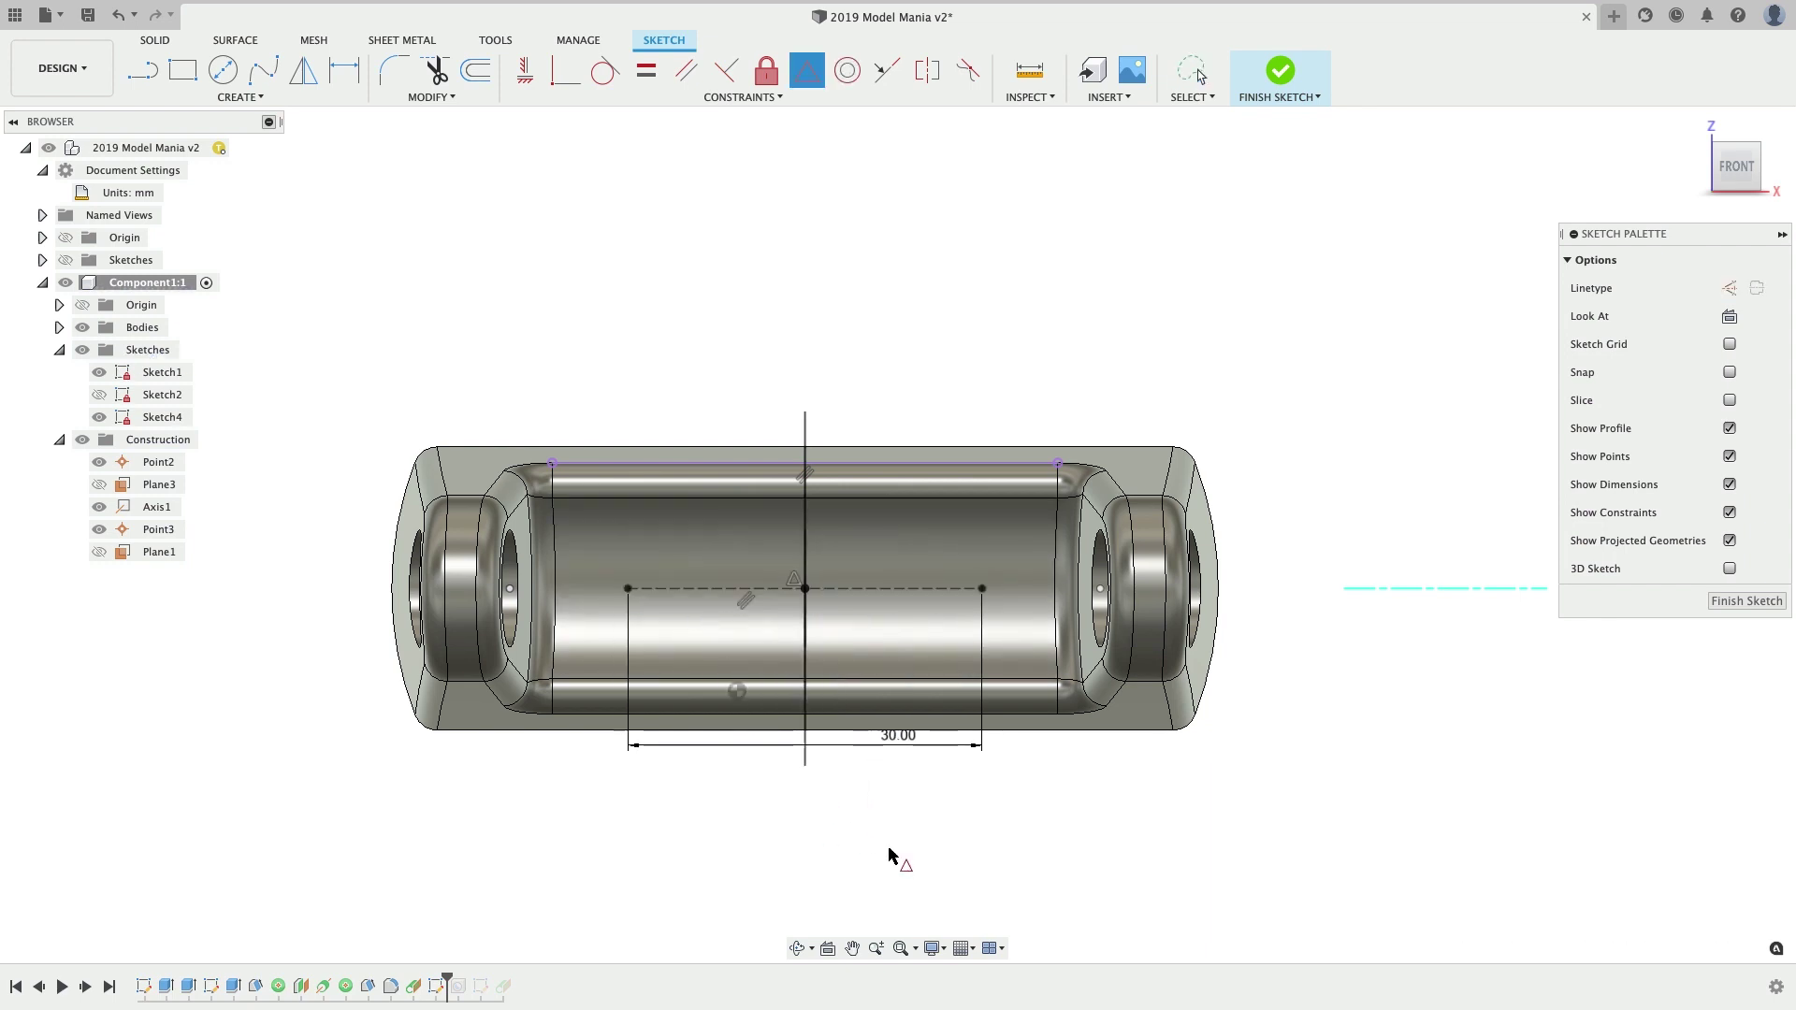
shift+middle_drag(1057, 843, 1017, 688)
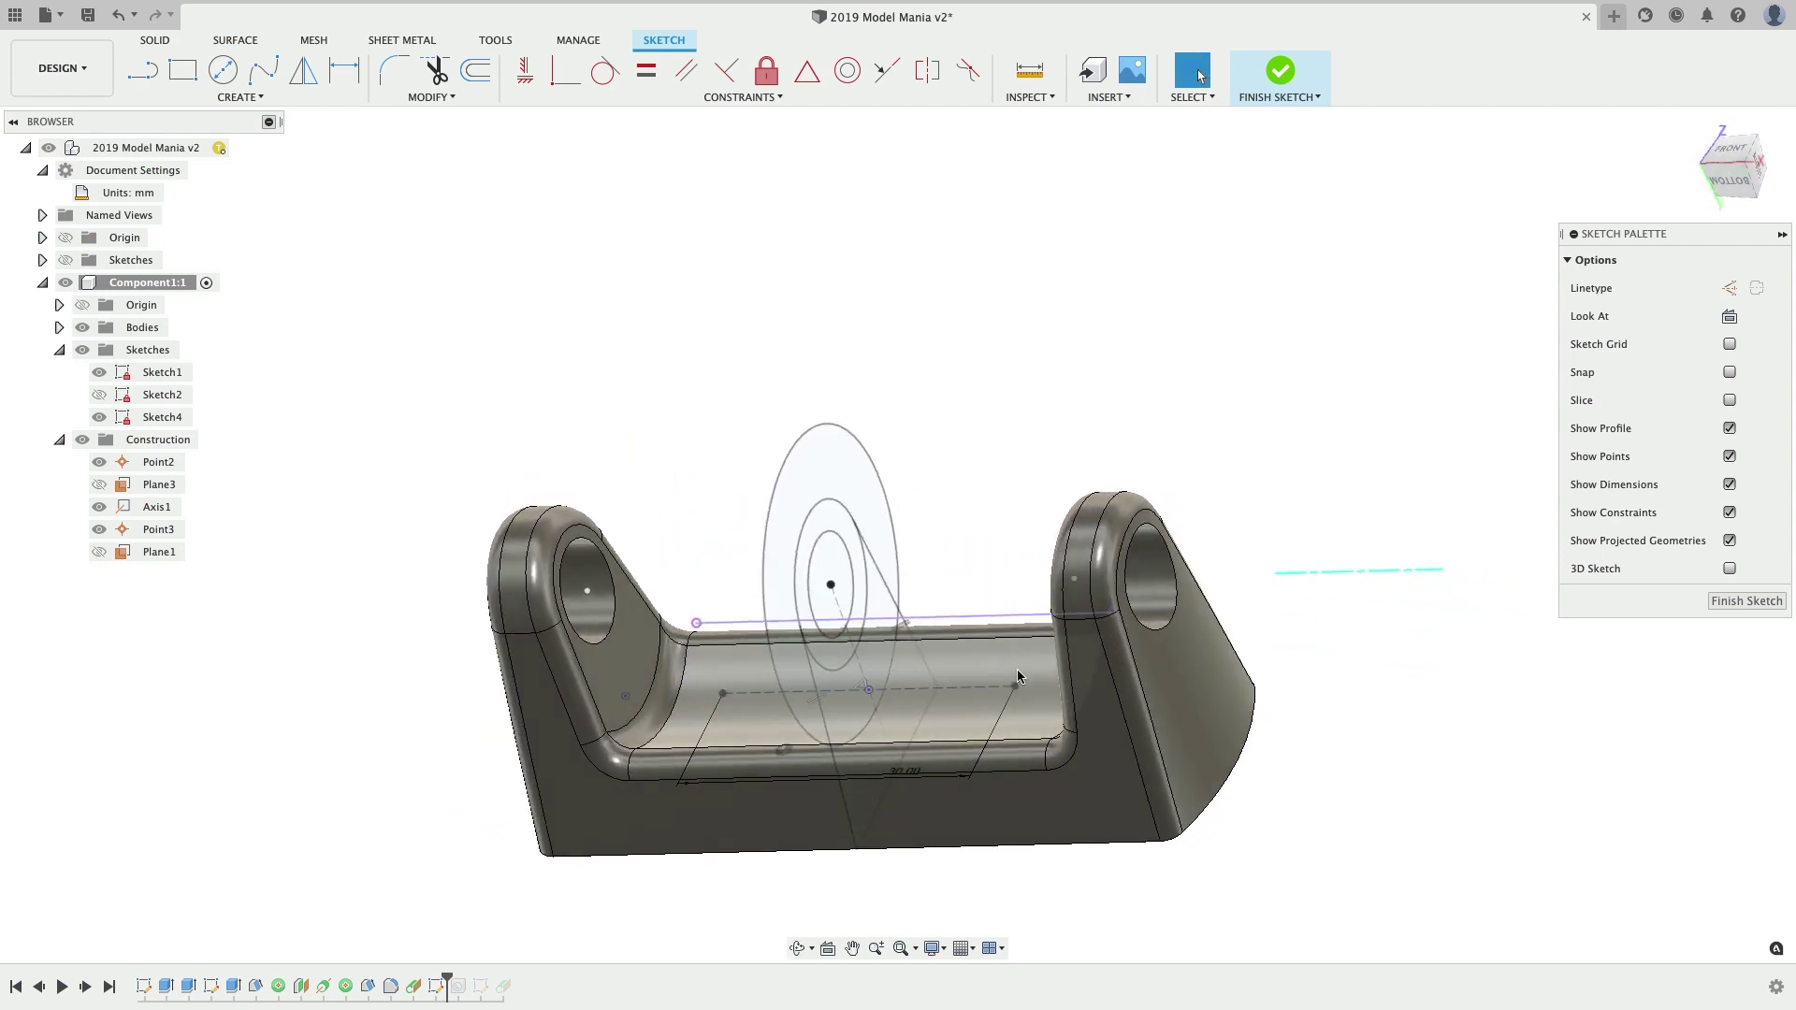
click(1299, 74)
- Edit the counterbored hole to place it at the construction line's endpoint nearer the right-hand lug, and show Sketch2
scroll(789, 574, up, 5)
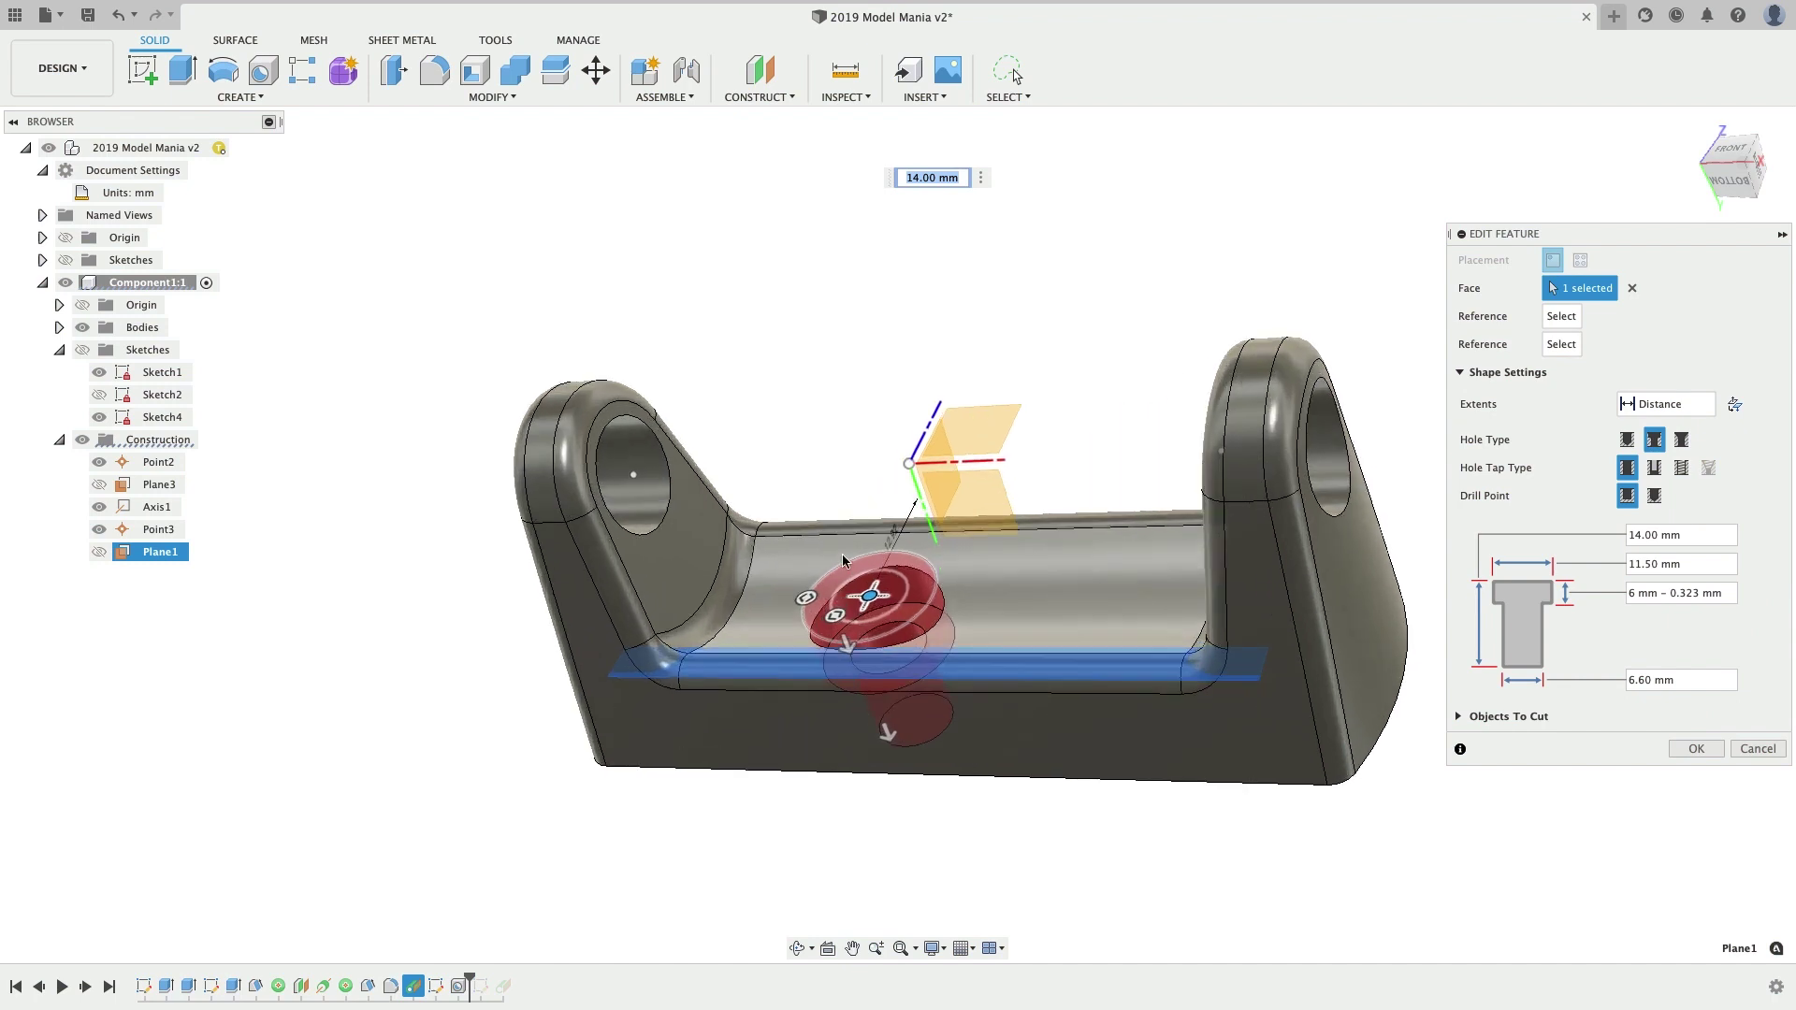
click(100, 395)
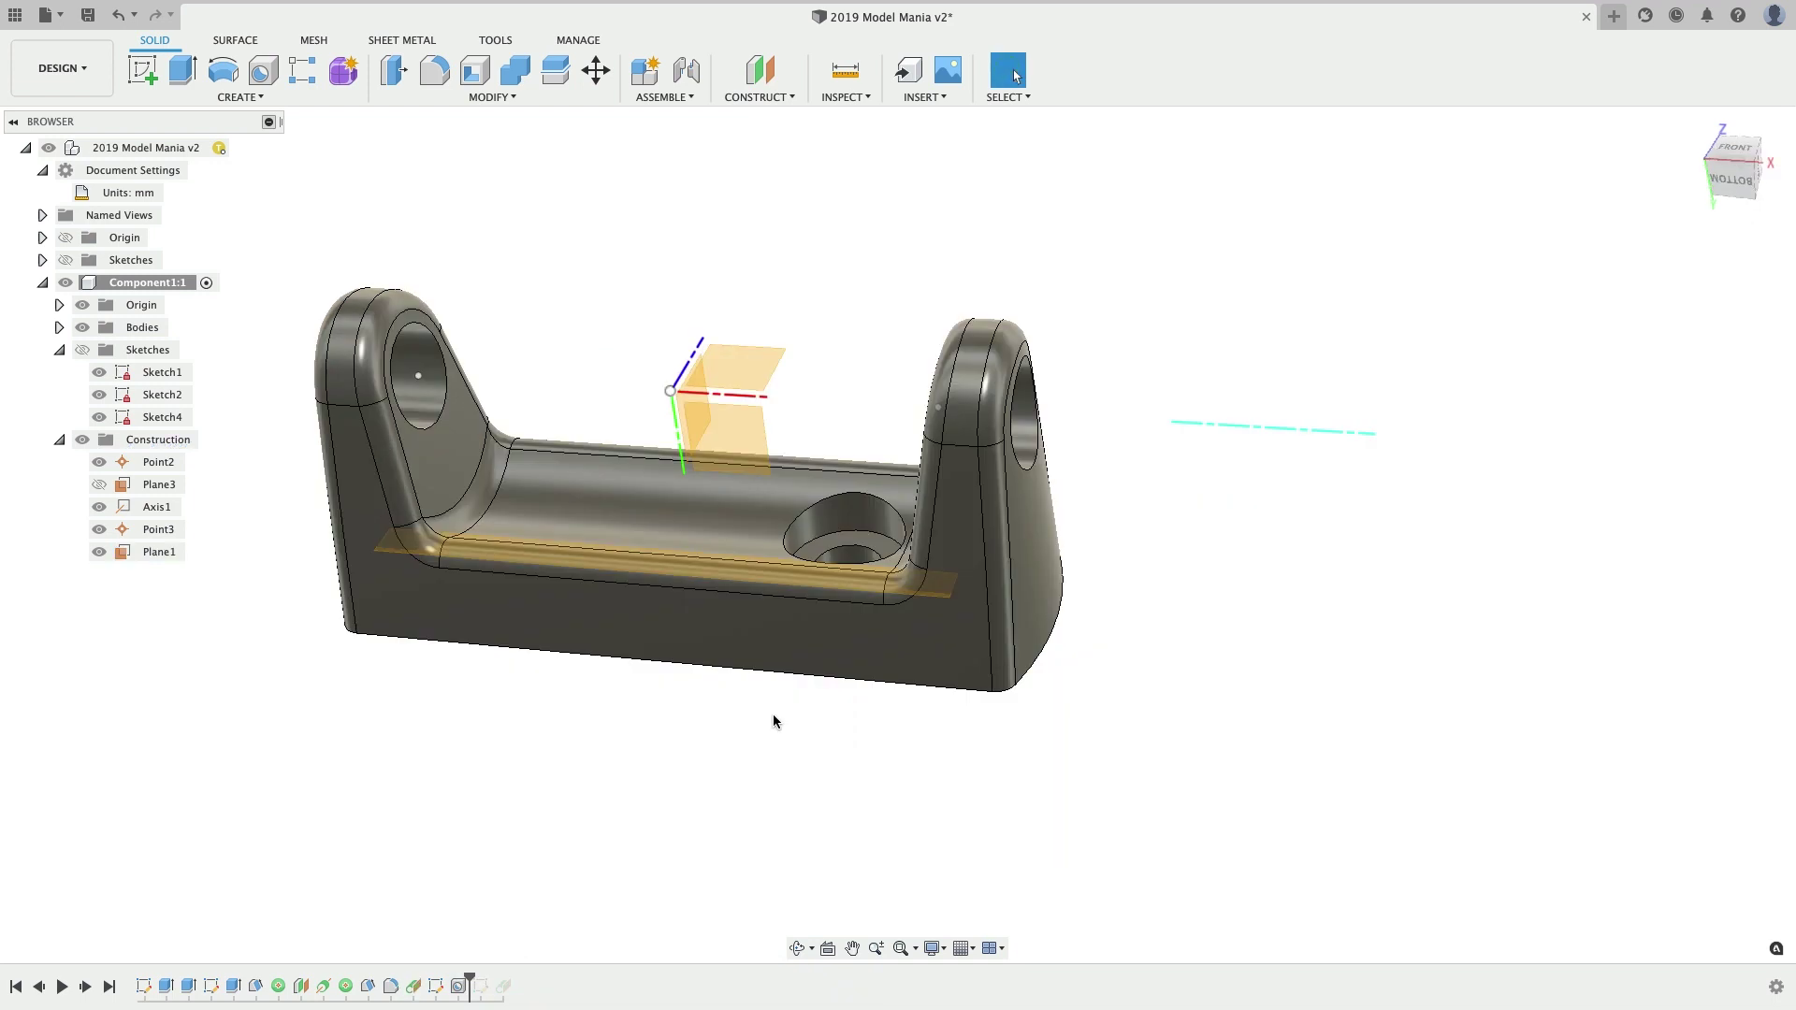
- Roll the timeline back before the hole, show the component's Sketches folder, and roll forward past the hole again
drag(468, 983, 447, 977)
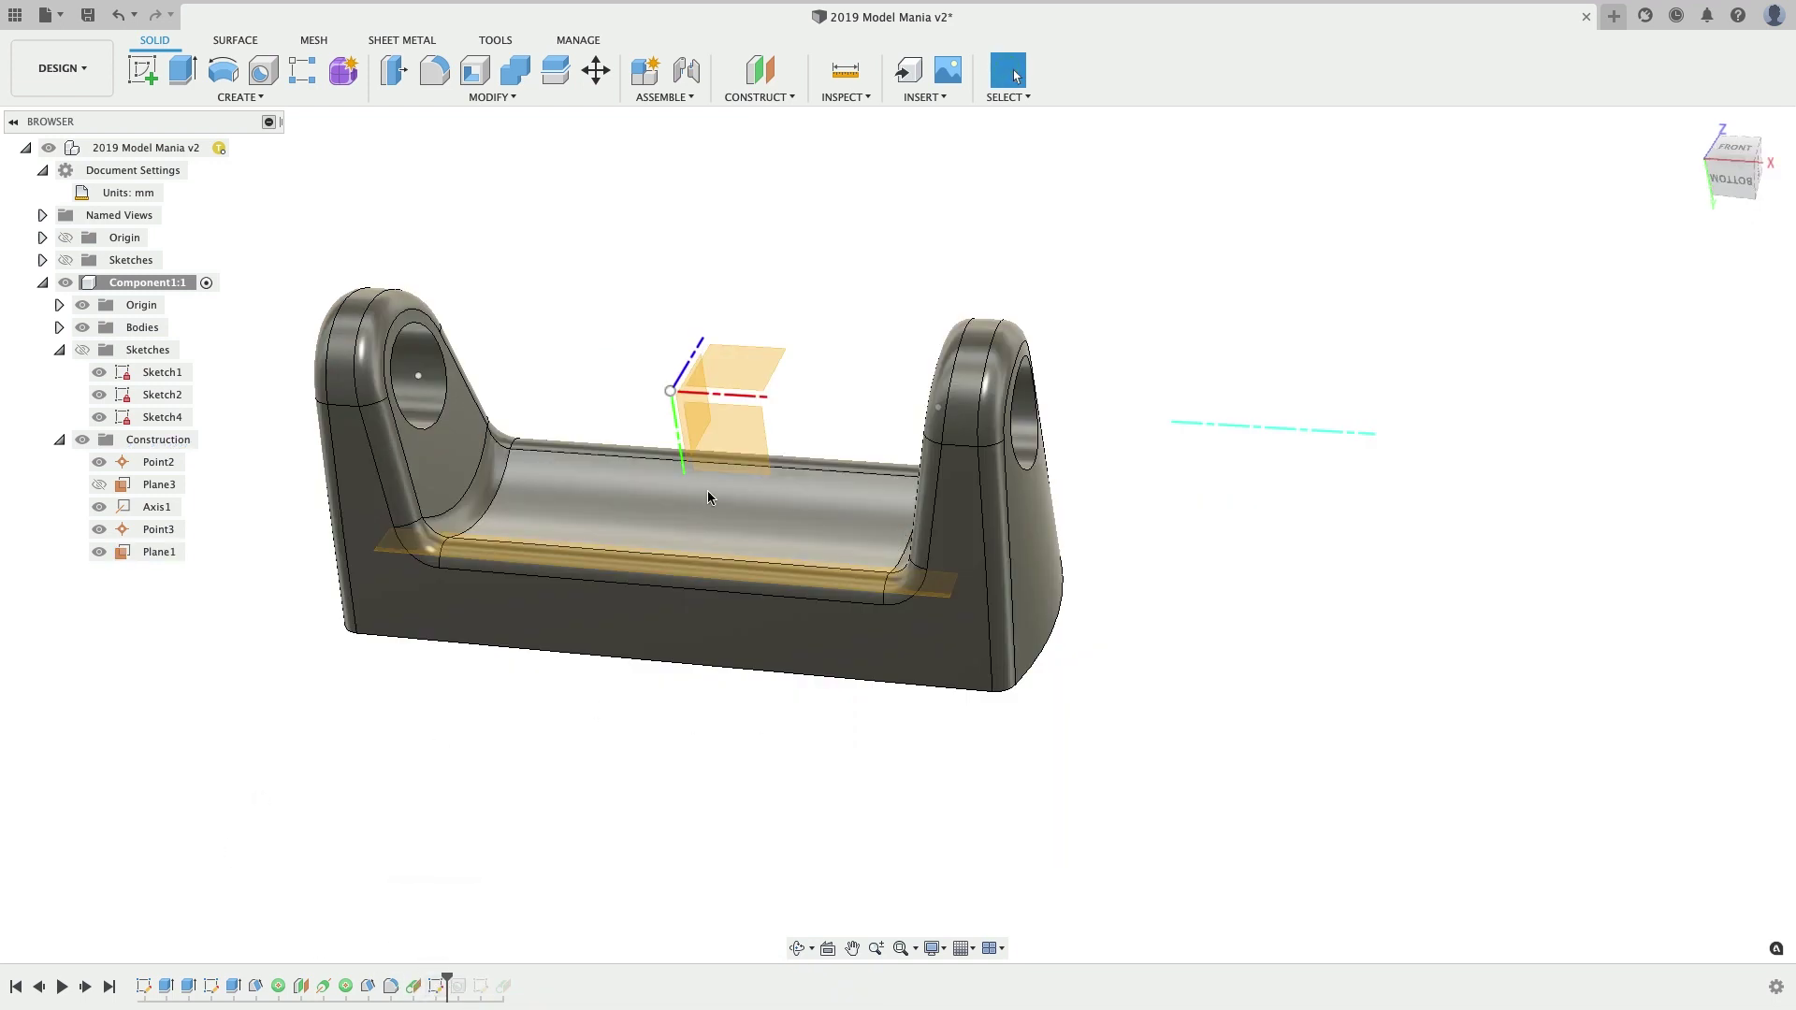
click(436, 988)
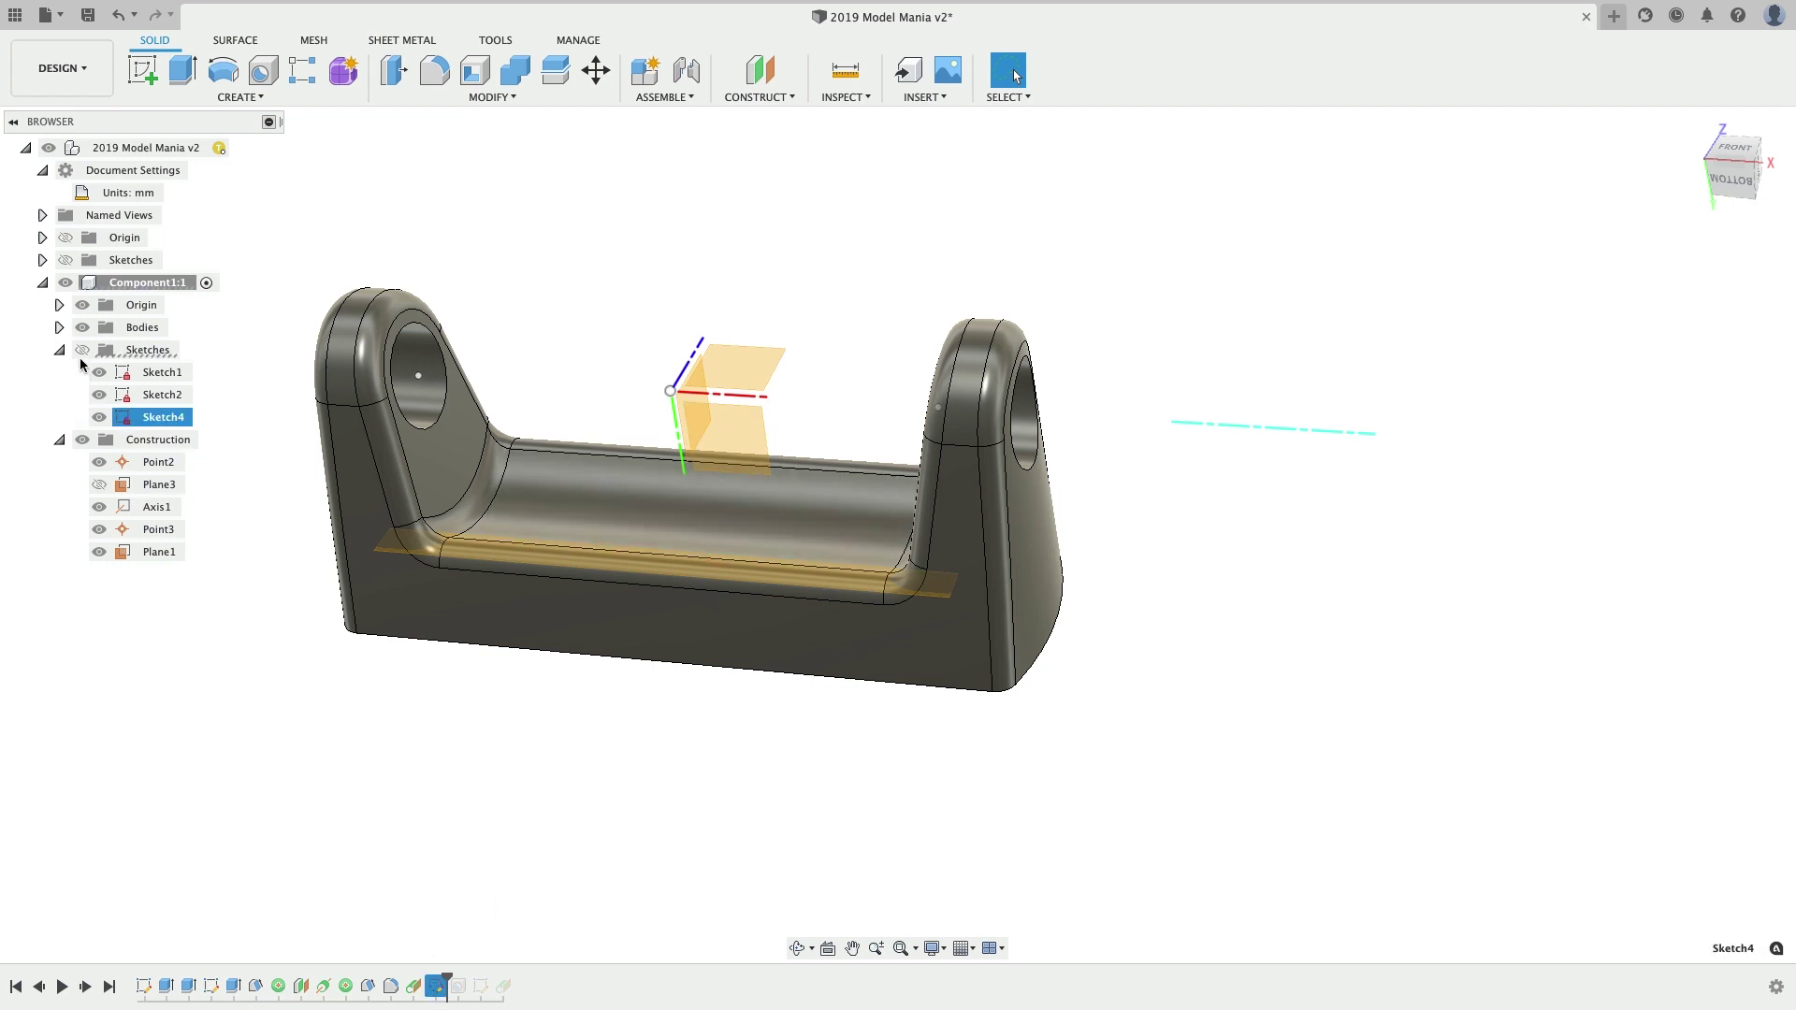
click(83, 350)
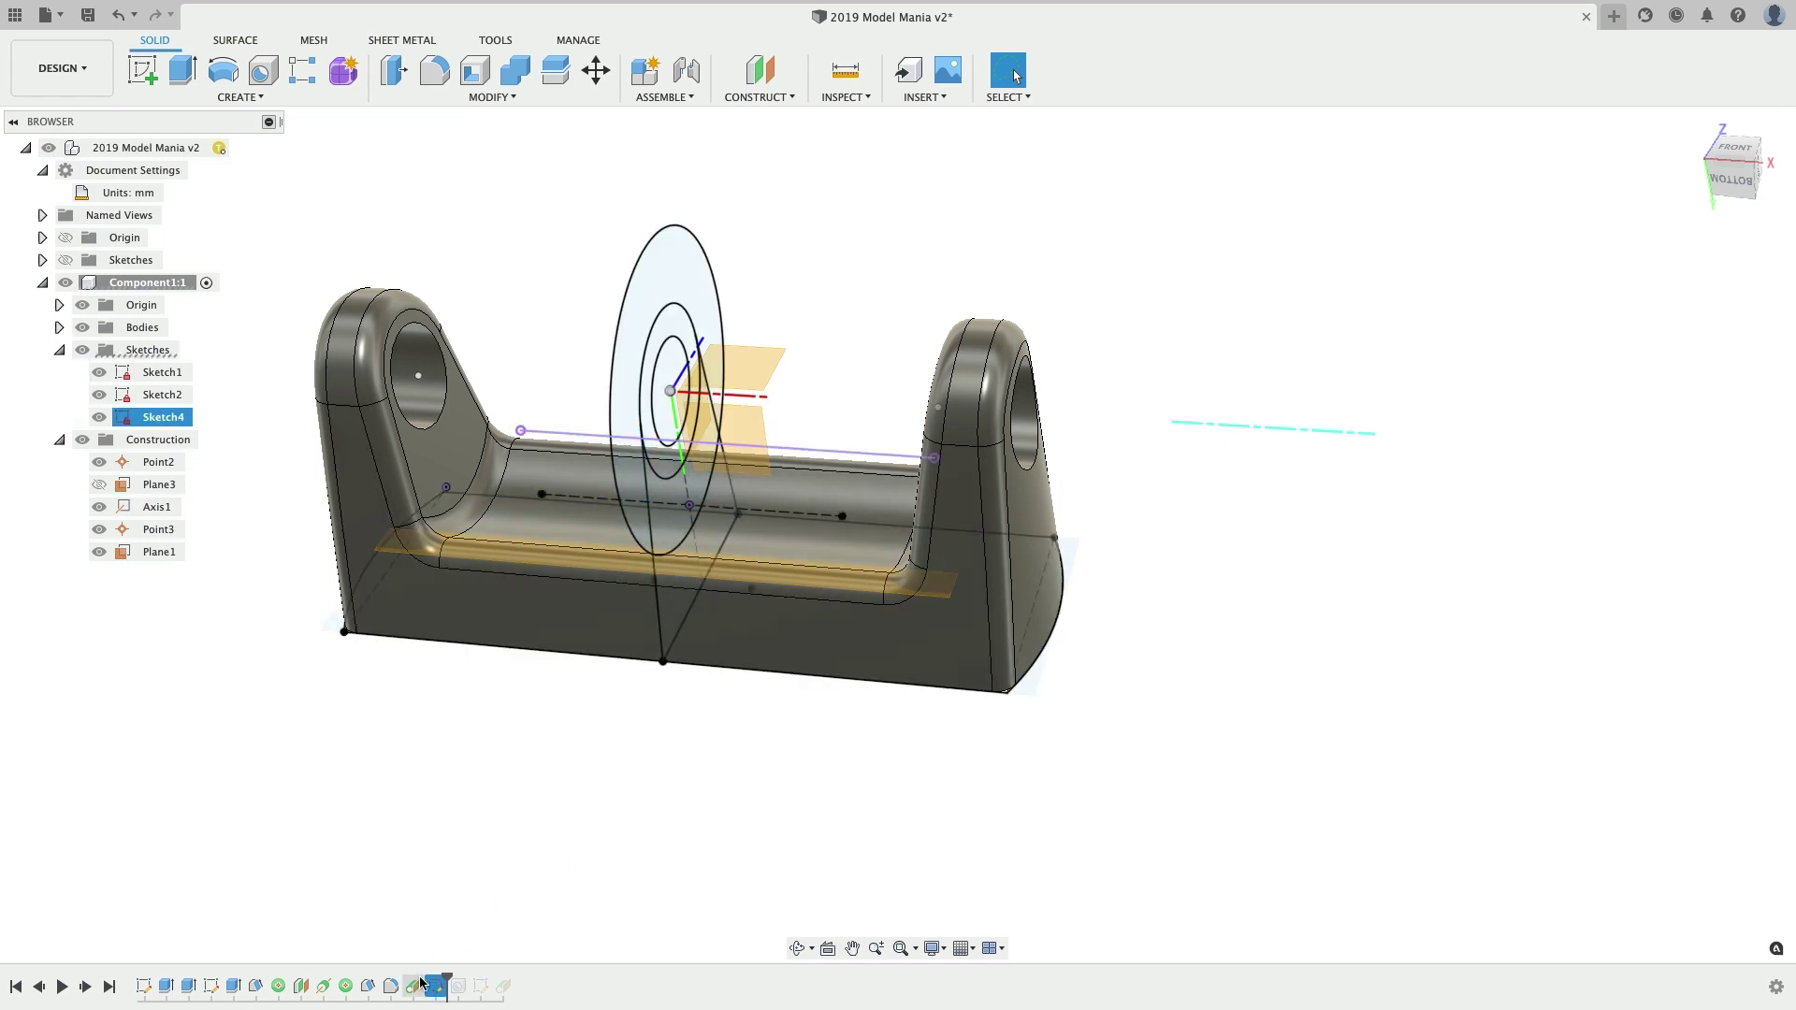
drag(449, 982, 471, 981)
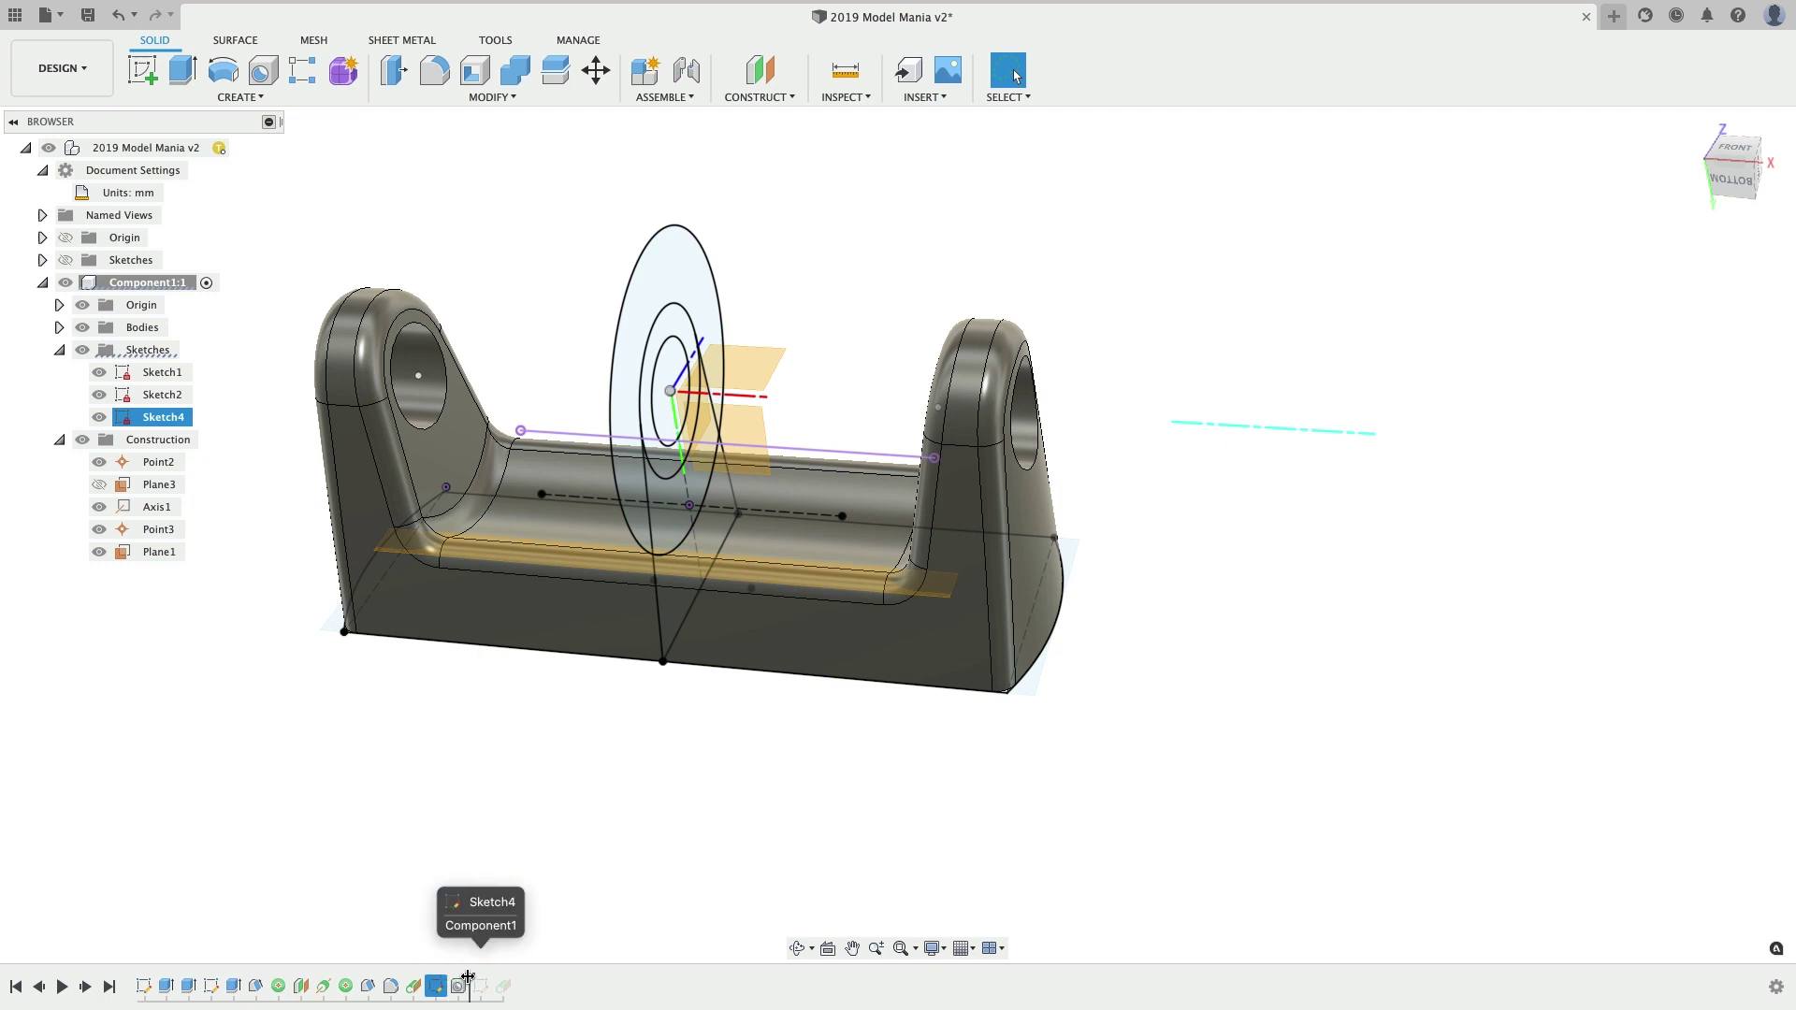
click(784, 771)
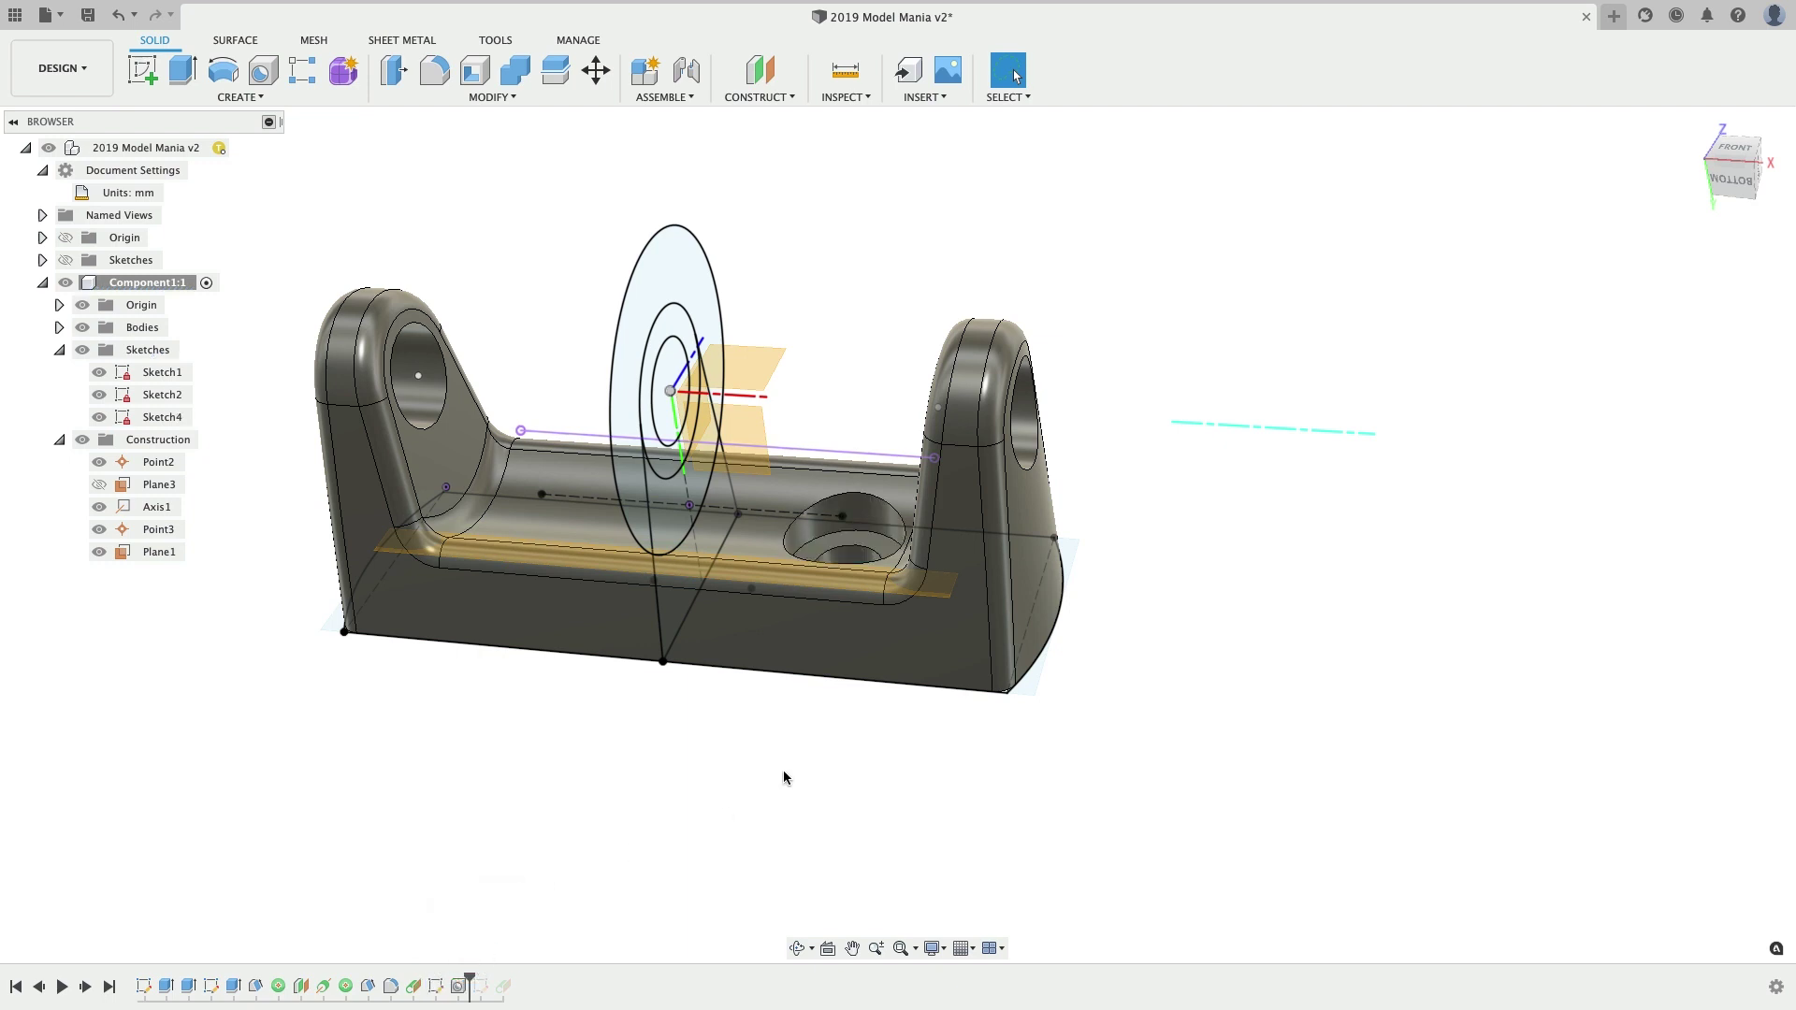
- Mirror the counterbored hole as a feature across the component's origin plane midway between the lugs, and hide the component's Sketches folder
right_click(784, 778)
text(smi)
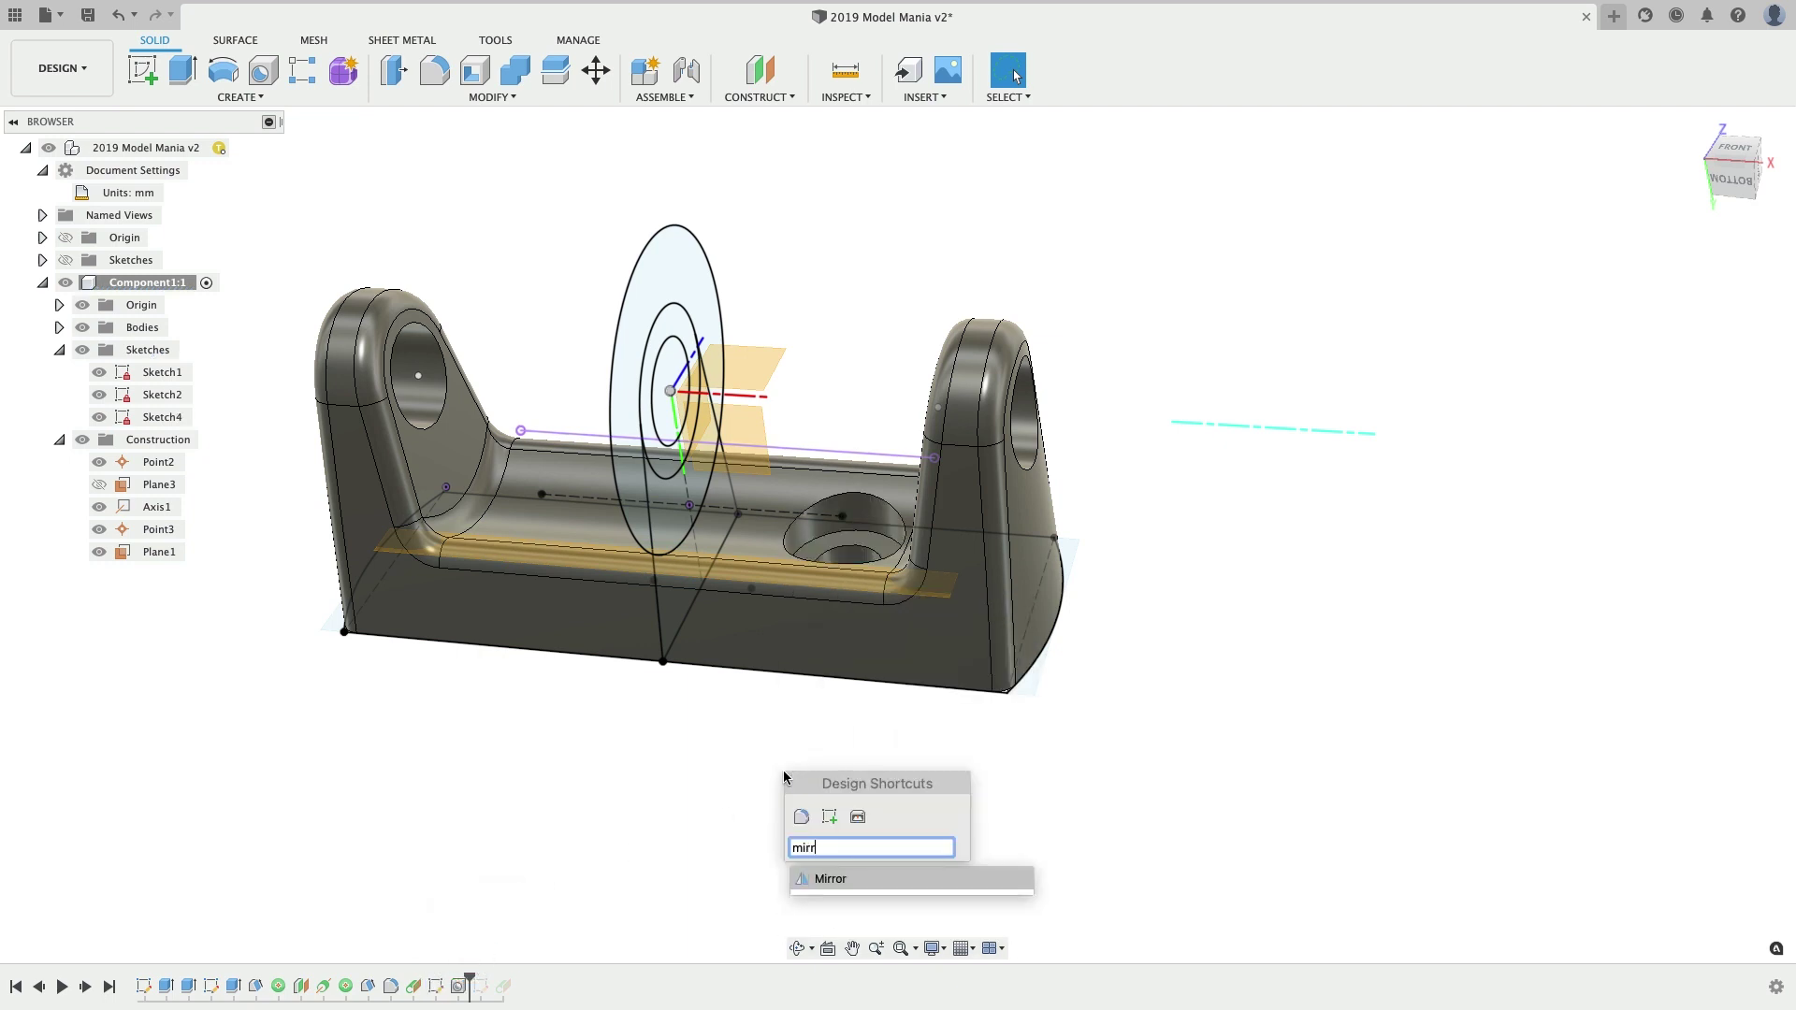
key(Return)
click(1677, 260)
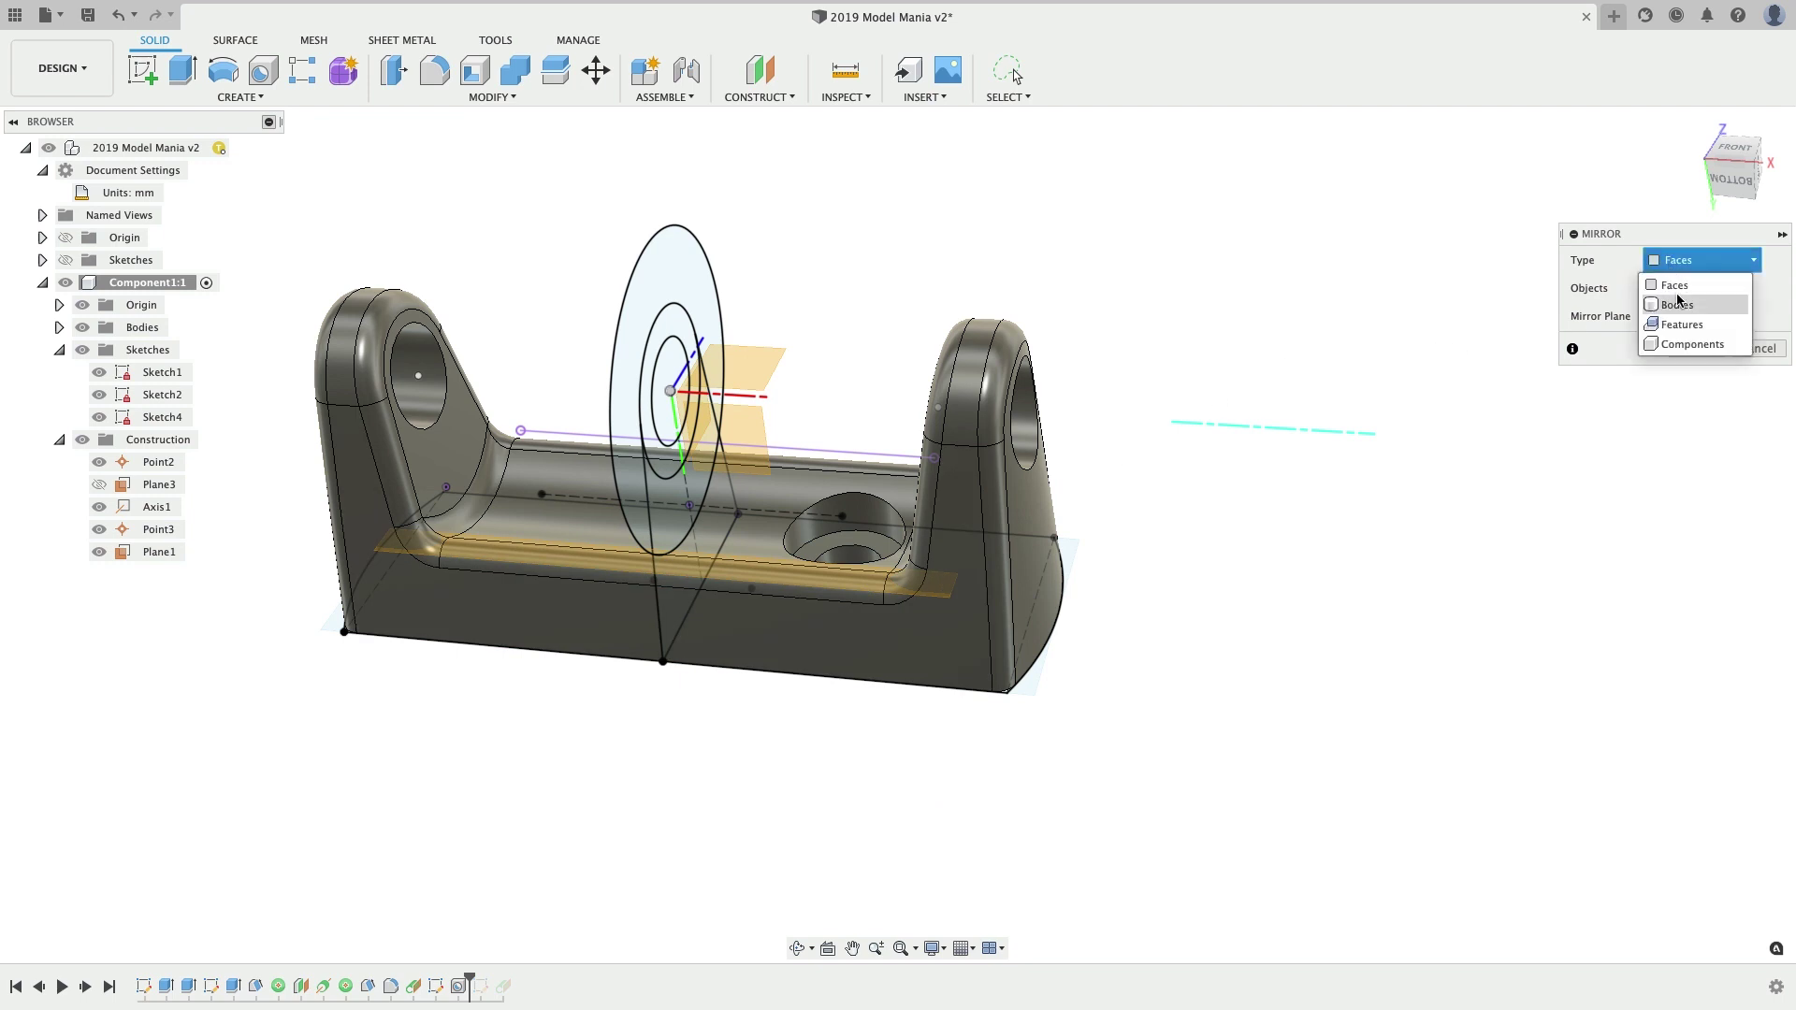
click(1682, 324)
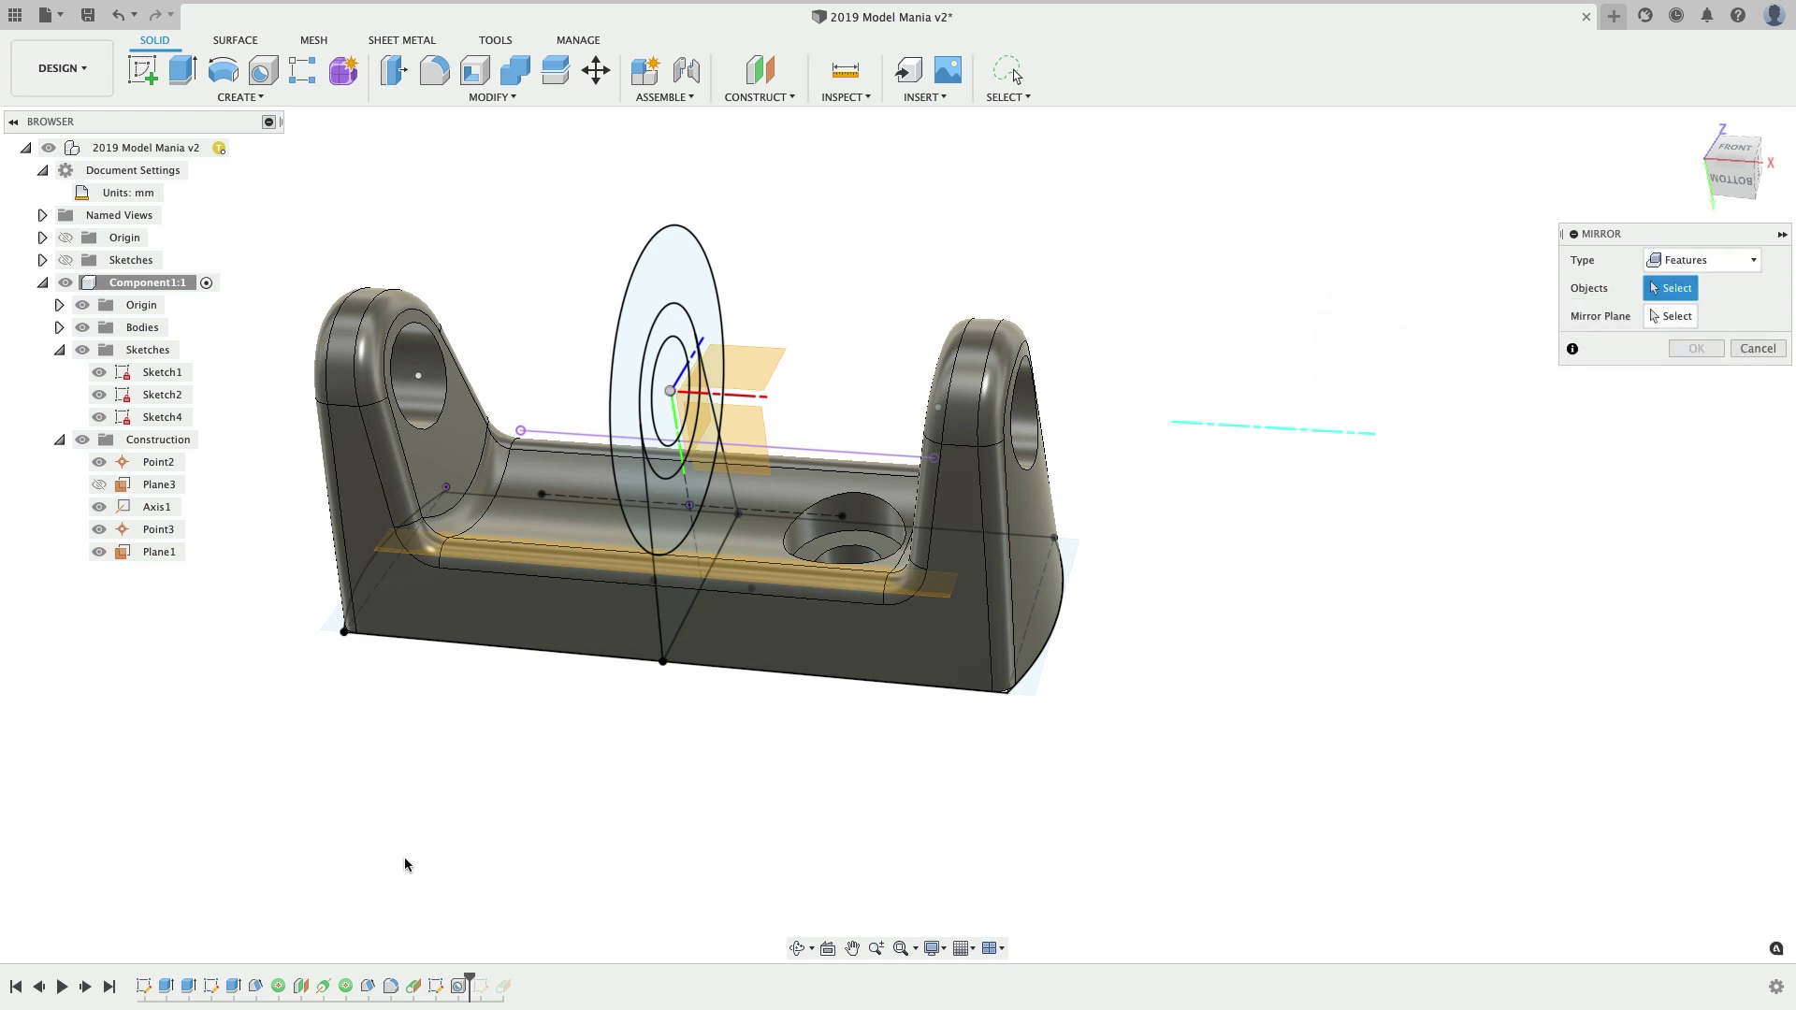
click(459, 986)
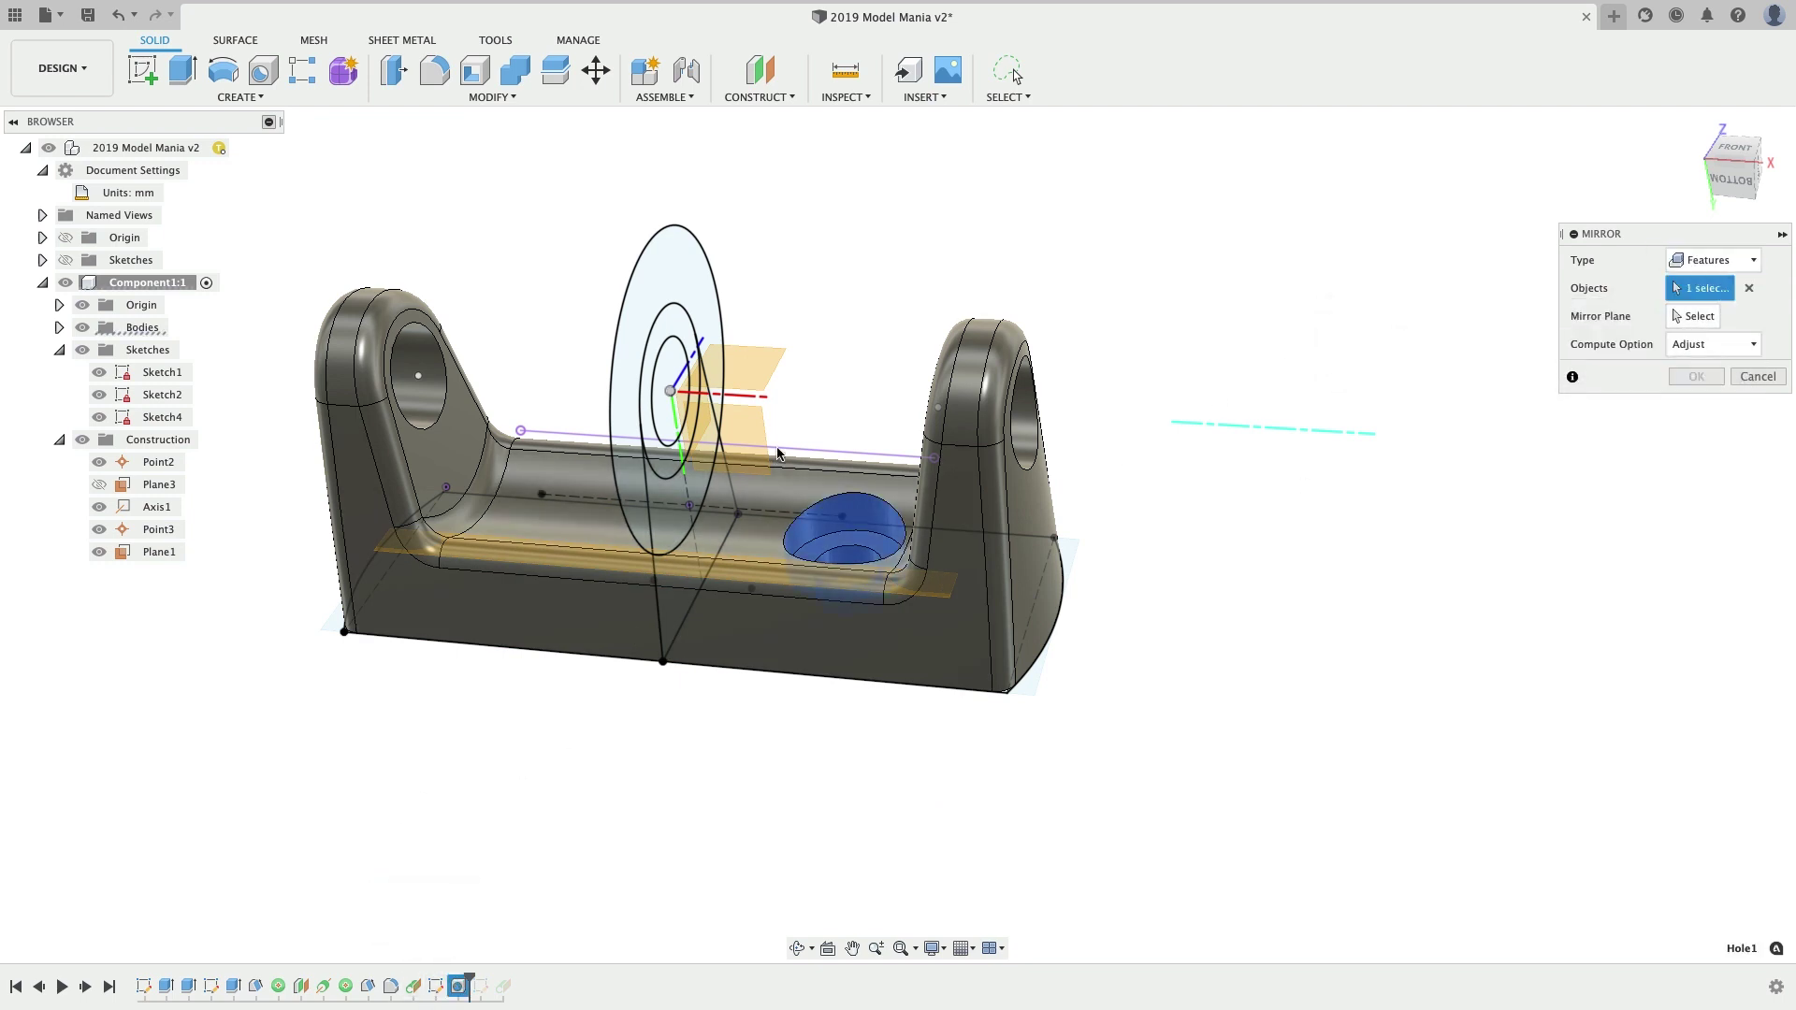
shift+middle_drag(821, 434, 711, 433)
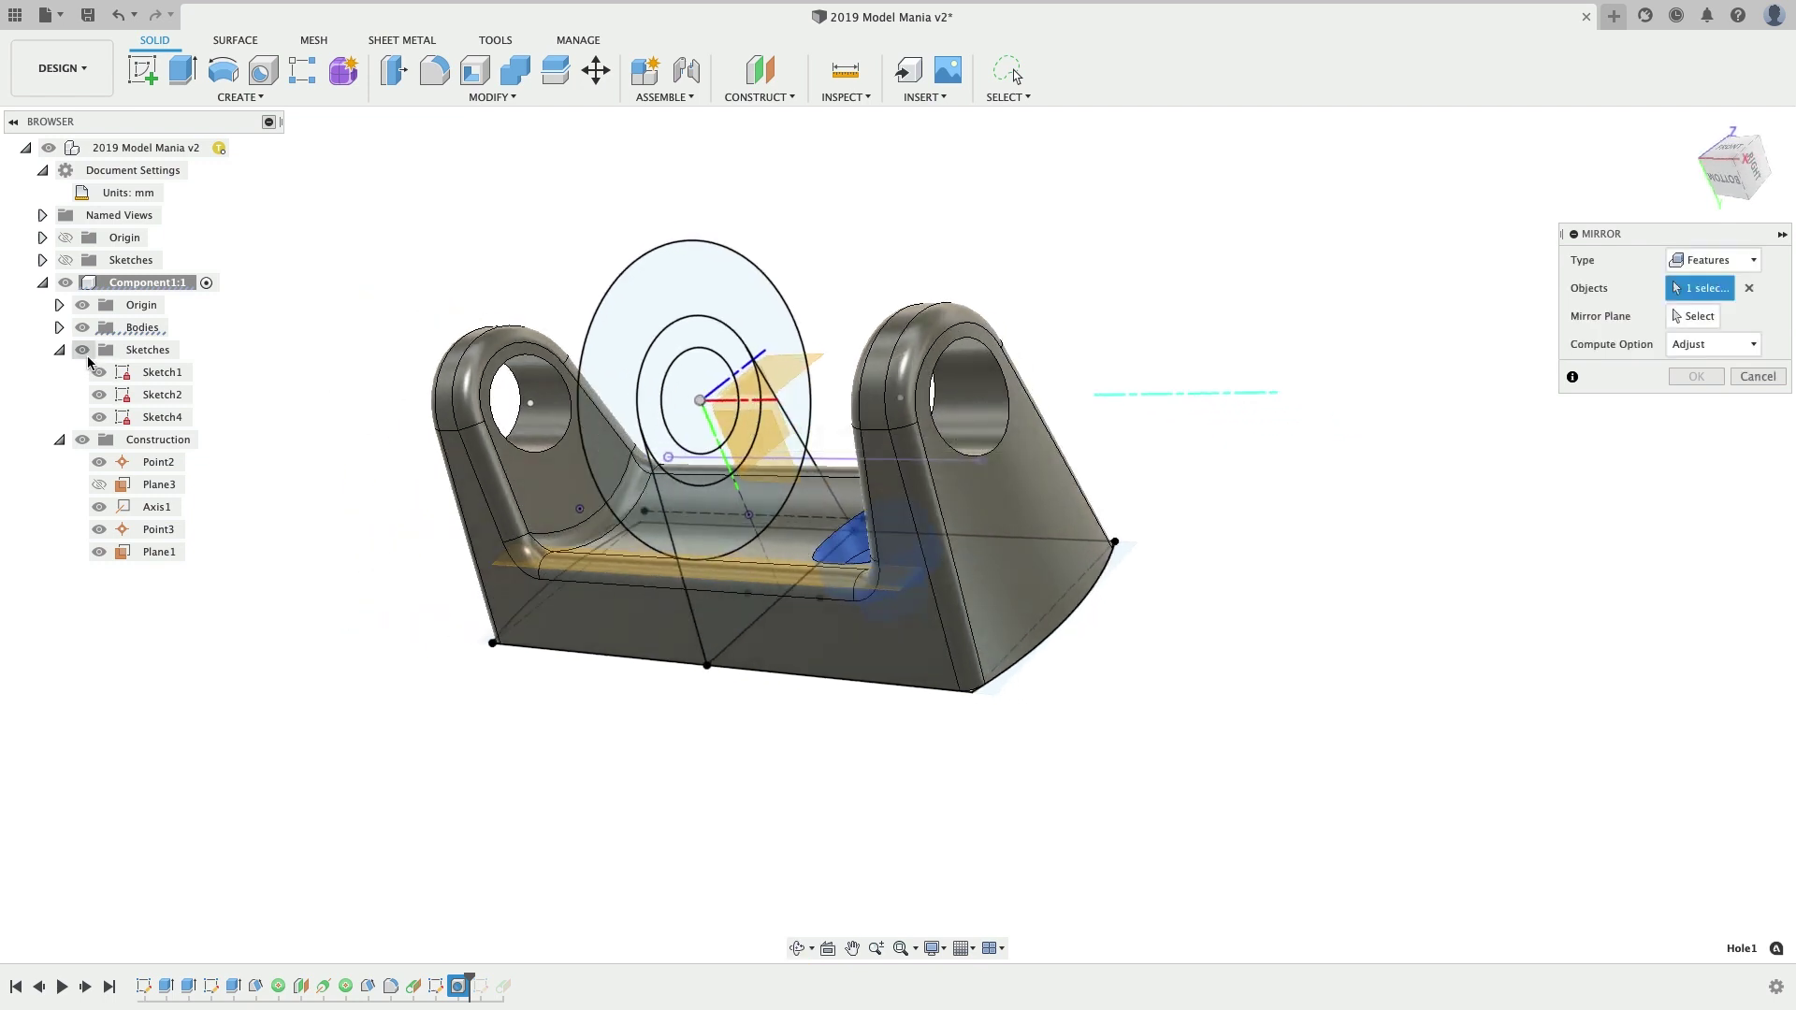
click(82, 350)
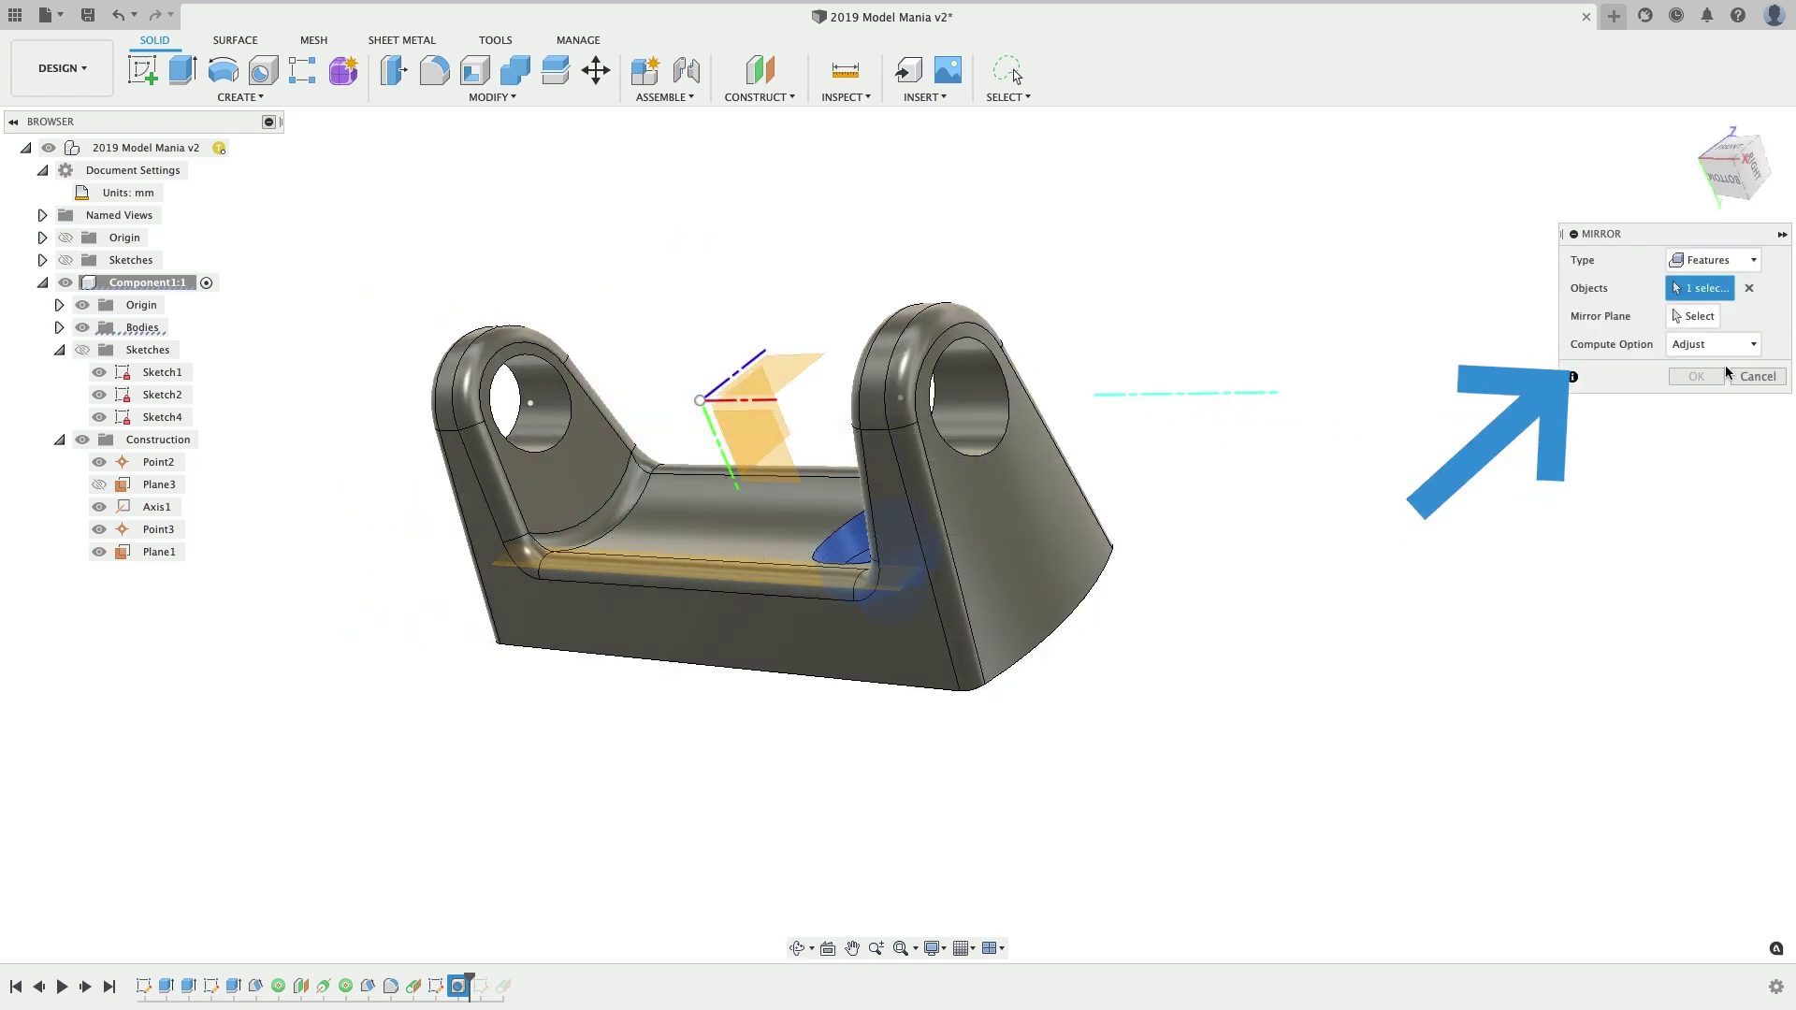
click(1693, 317)
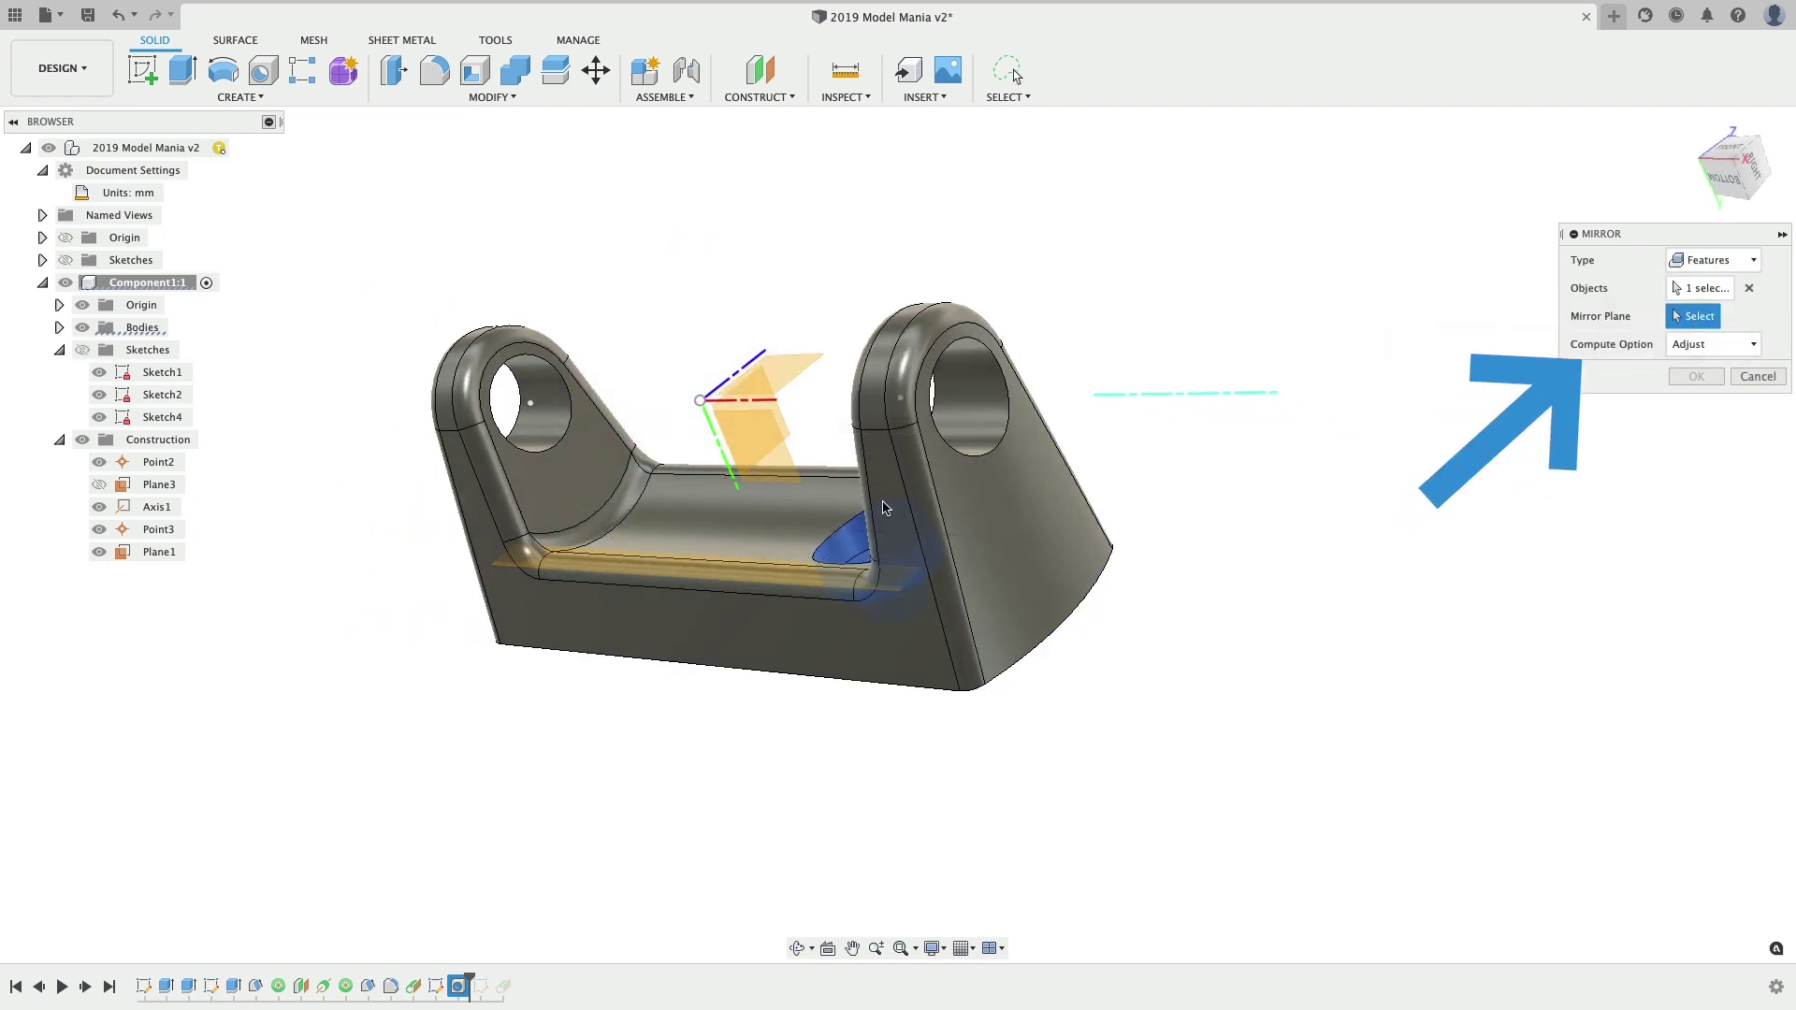
click(788, 422)
shift+middle_drag(790, 422, 834, 496)
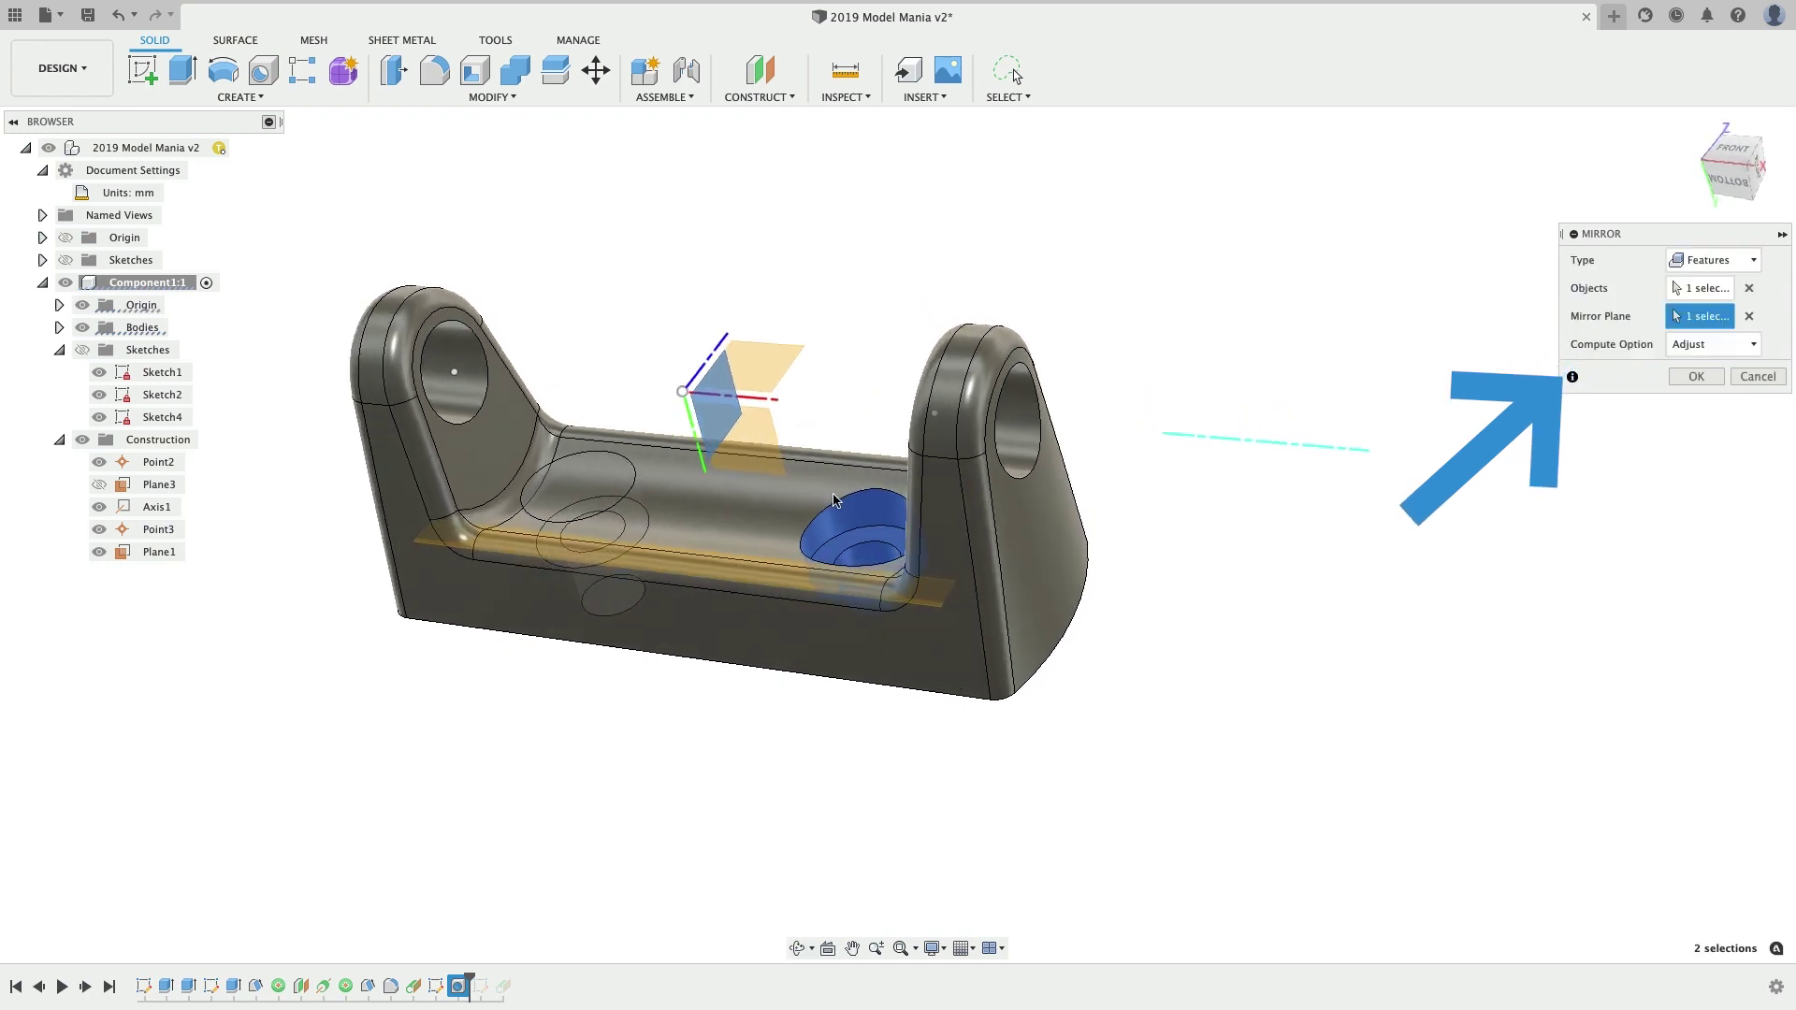
click(1694, 376)
- Edit the hole's mirror feature to use the Optimized compute option and inspect both holes in the channel
scroll(668, 771, up, 5)
shift+middle_drag(668, 771, 667, 632)
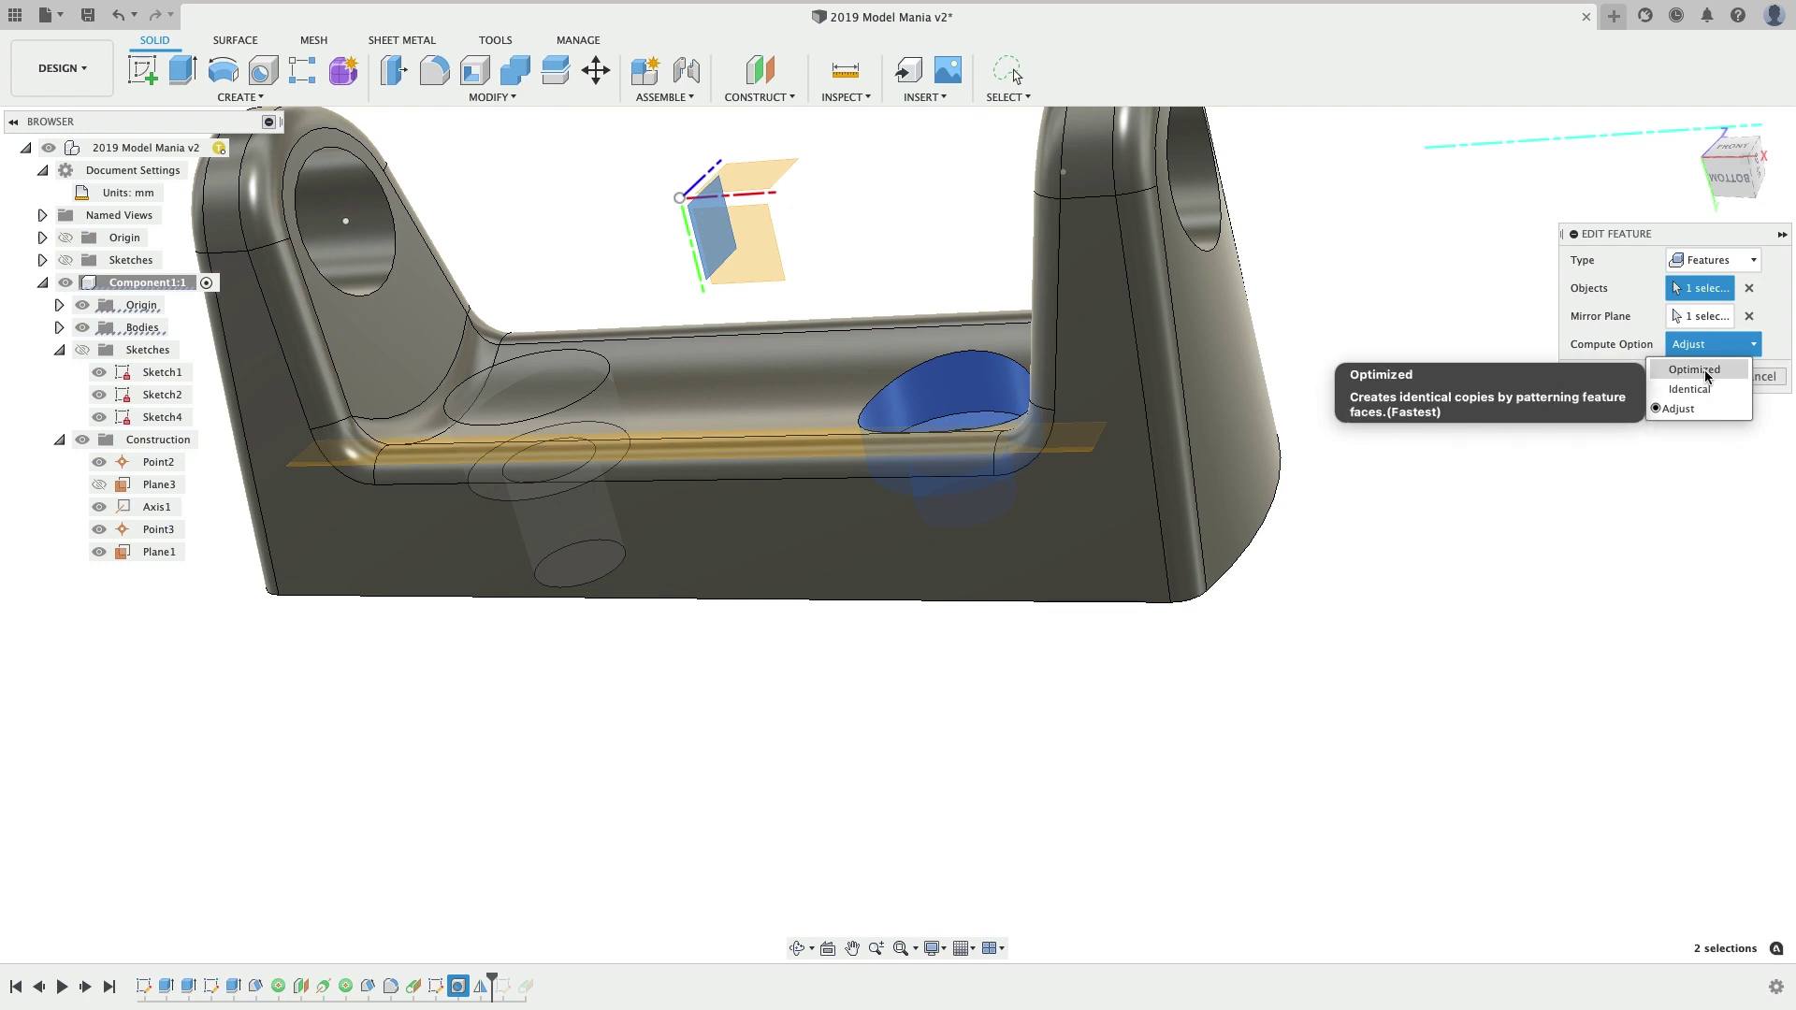
click(1694, 370)
click(1698, 376)
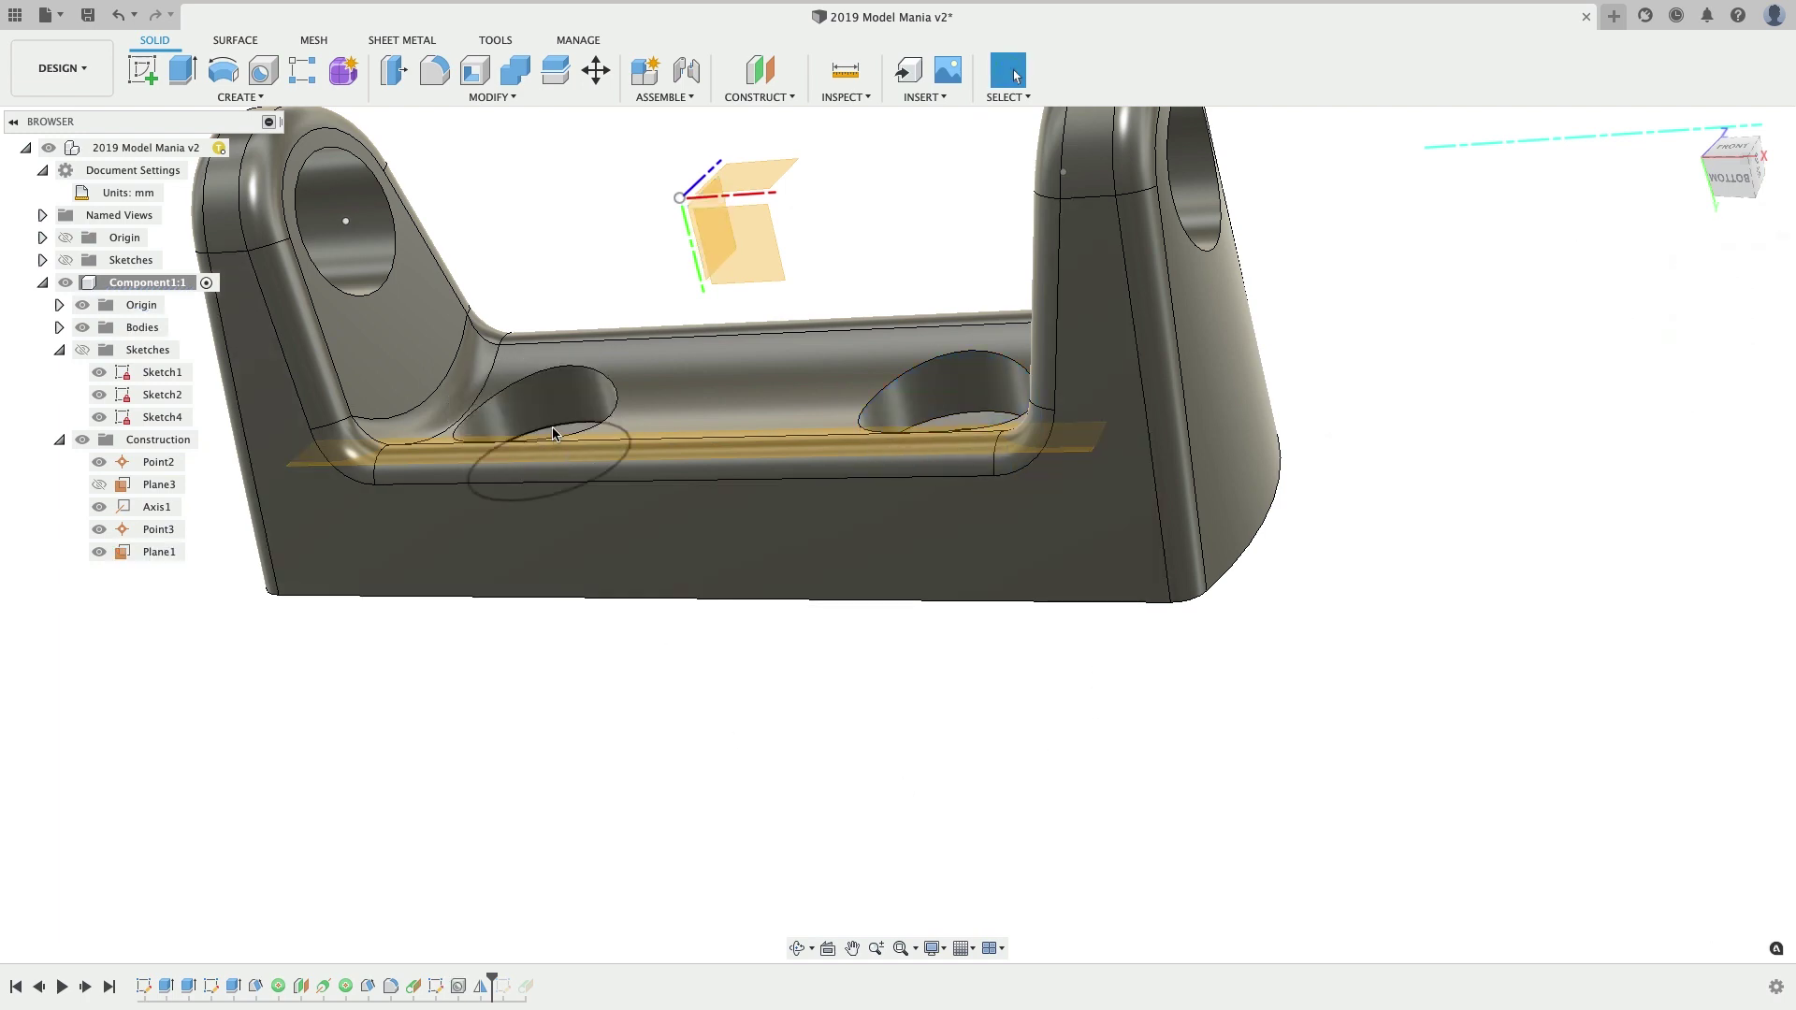
scroll(563, 447, down, 3)
shift+middle_drag(577, 453, 1096, 290)
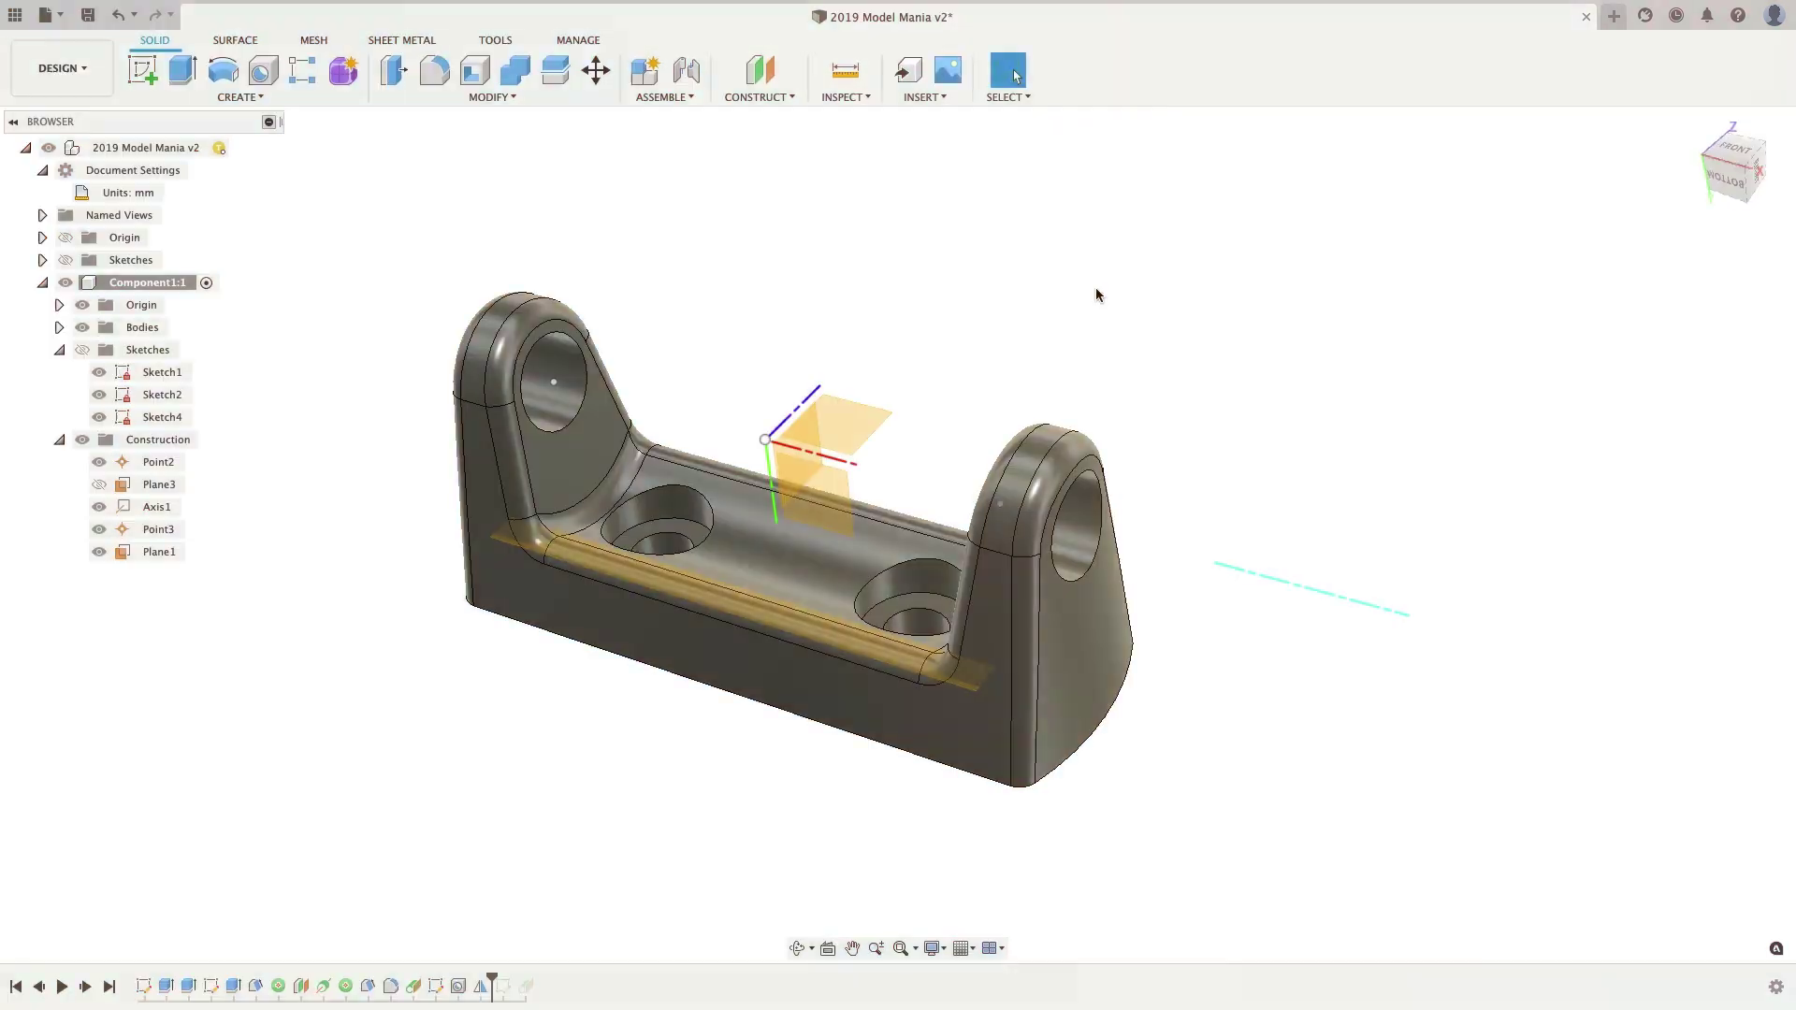